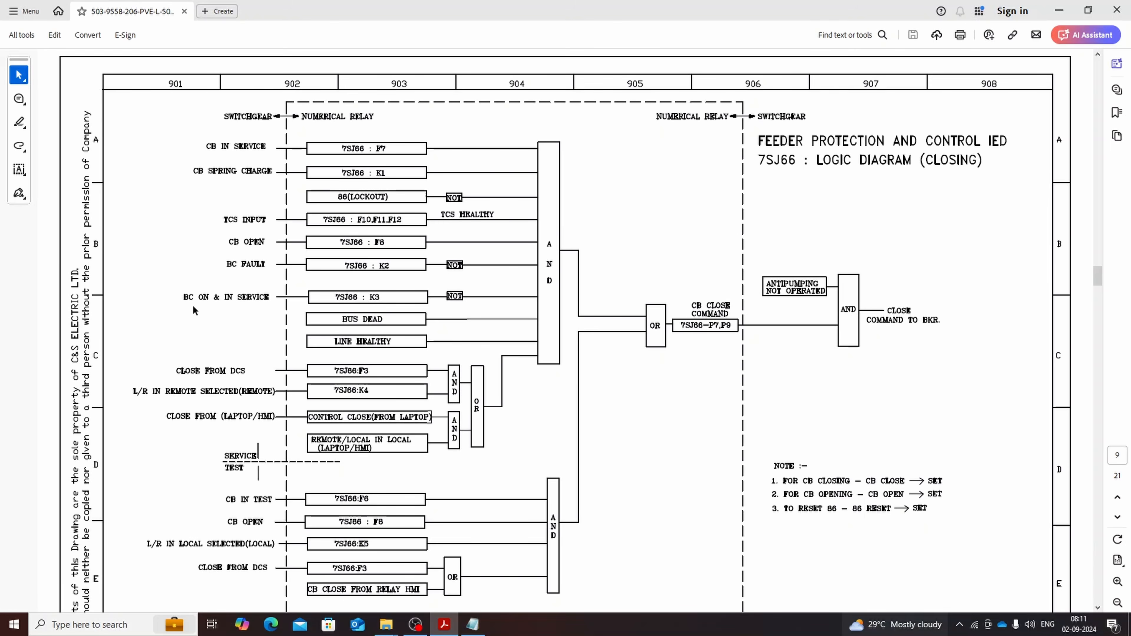
Step: Examine the 7SJ66 closing and tripping logic diagrams, the relay functions sheet and the numerical relay connection diagram
{"action": "scroll", "coordinate": [257, 302], "scroll_direction": "down", "scroll_amount": 1}
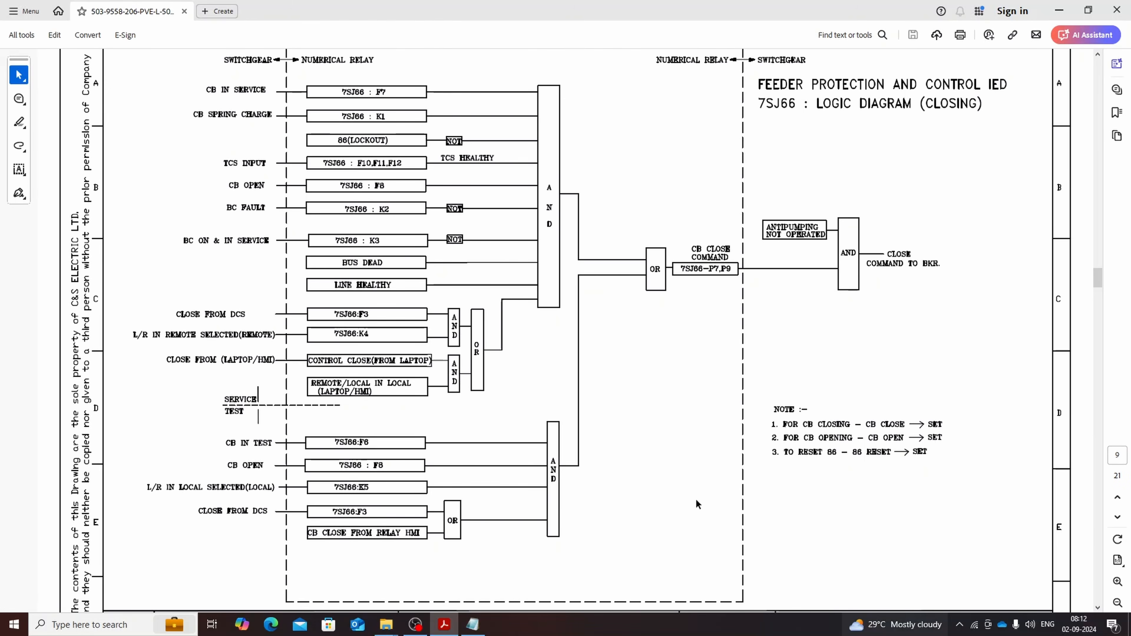
{"action": "scroll", "coordinate": [696, 498], "scroll_direction": "down", "scroll_amount": 3}
{"action": "scroll", "coordinate": [697, 498], "scroll_direction": "down", "scroll_amount": 10}
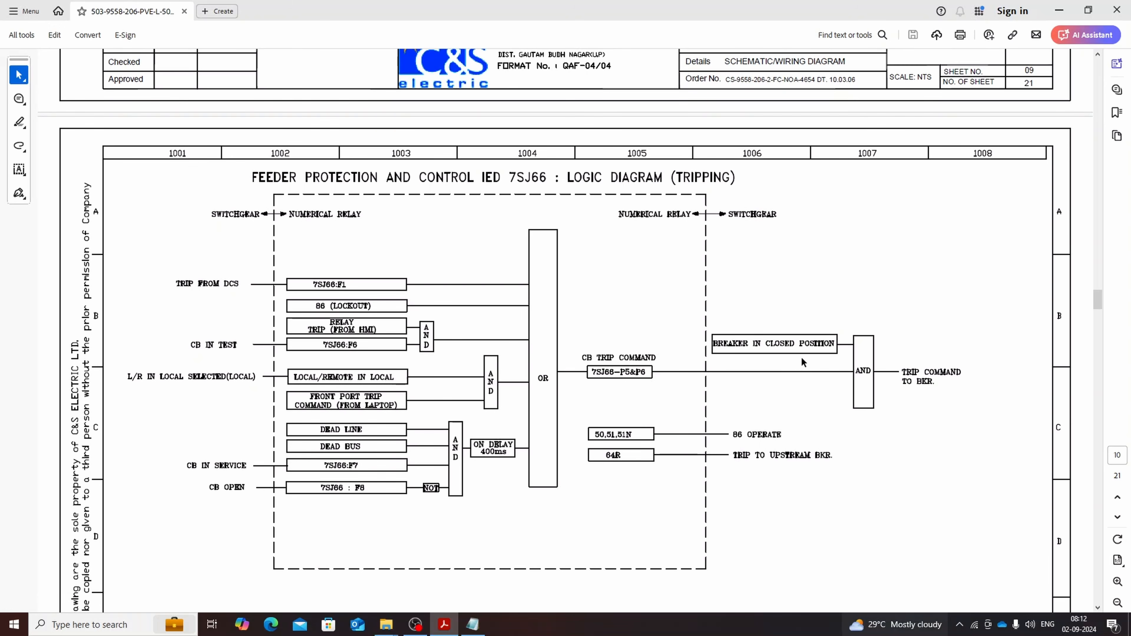
{"action": "scroll", "coordinate": [804, 362], "scroll_direction": "down", "scroll_amount": 15}
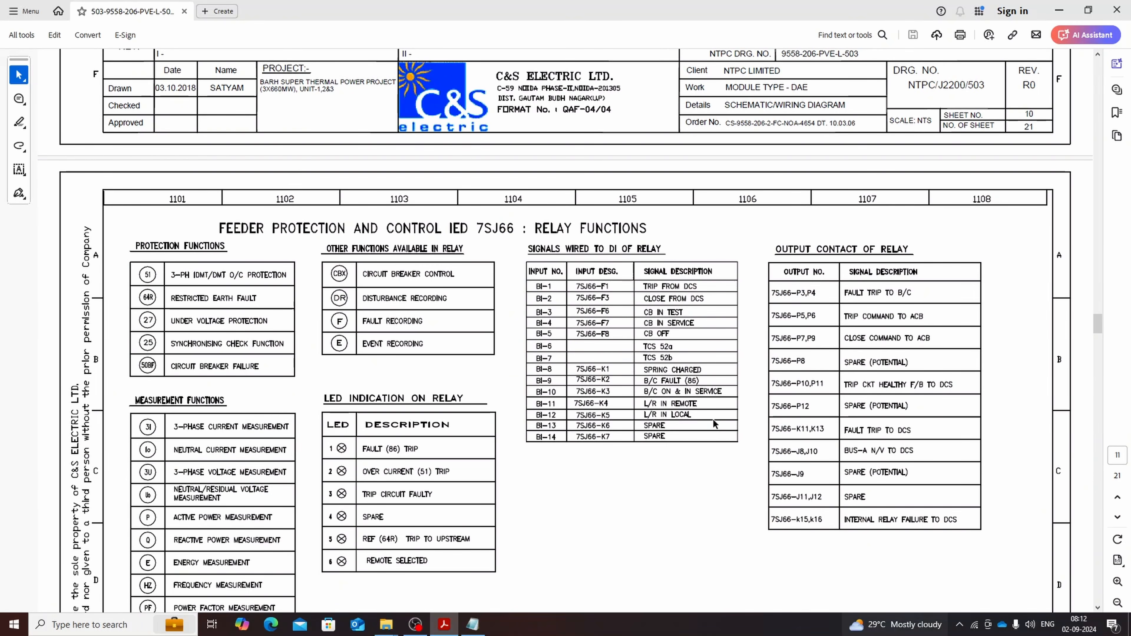
{"action": "left_click", "coordinate": [1117, 582]}
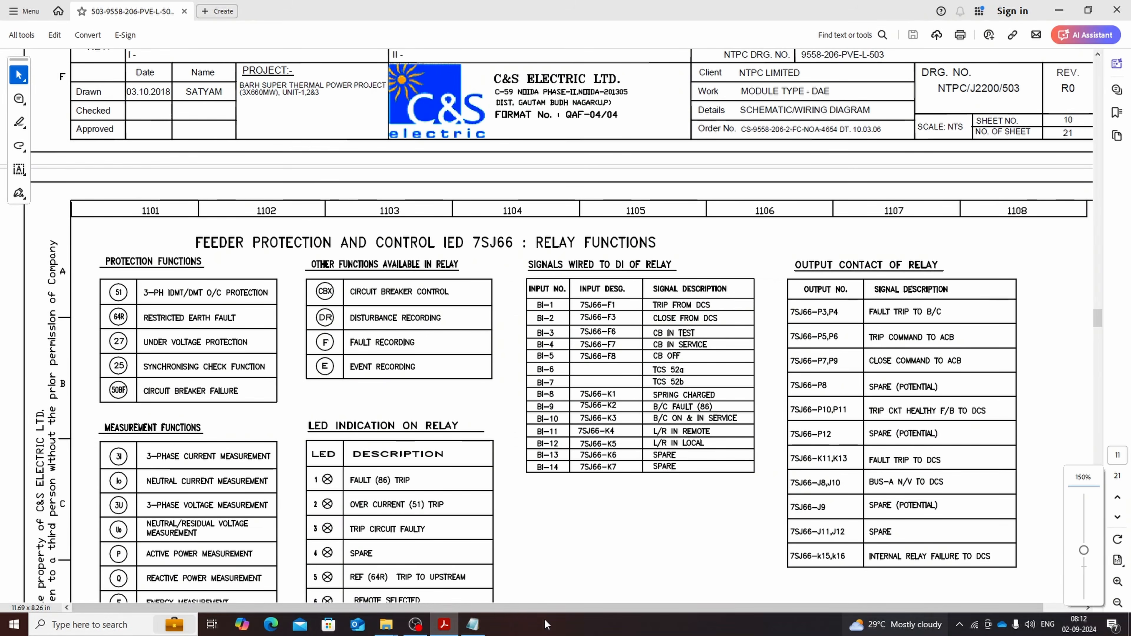
{"action": "scroll", "coordinate": [526, 614], "scroll_direction": "right", "scroll_amount": 2}
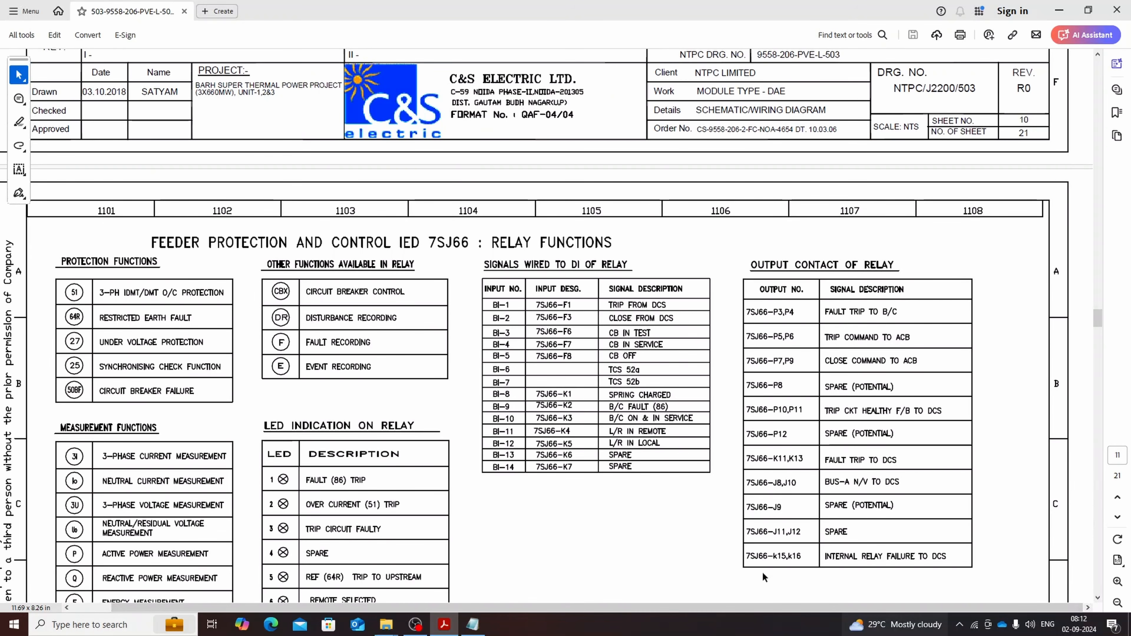
{"action": "scroll", "coordinate": [689, 476], "scroll_direction": "down", "scroll_amount": 10}
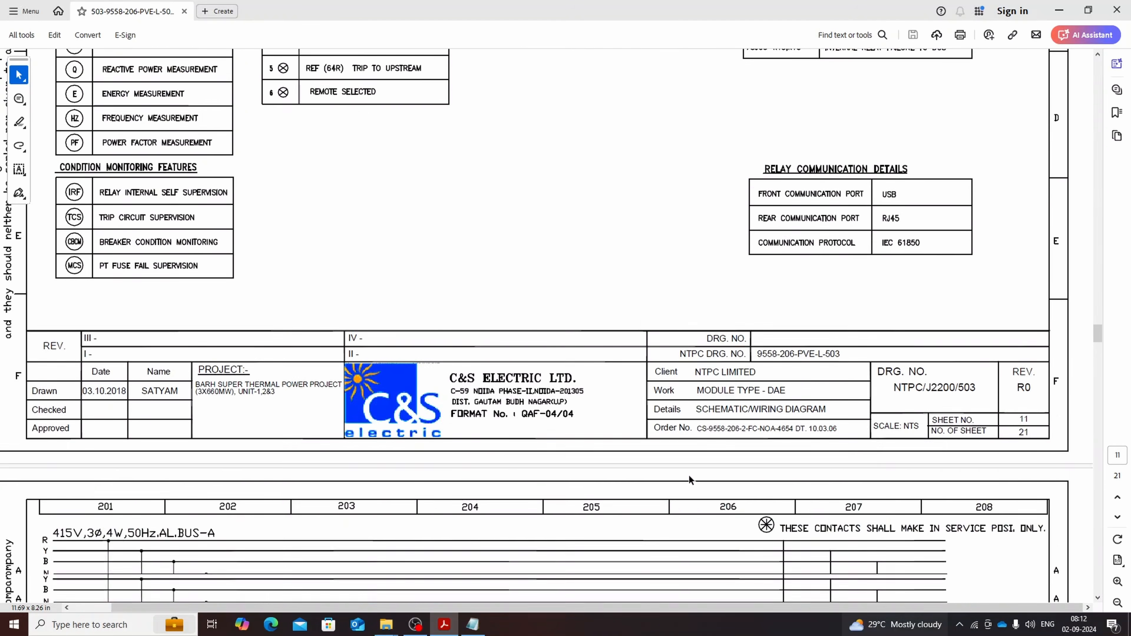
{"action": "scroll", "coordinate": [688, 474], "scroll_direction": "up", "scroll_amount": 11}
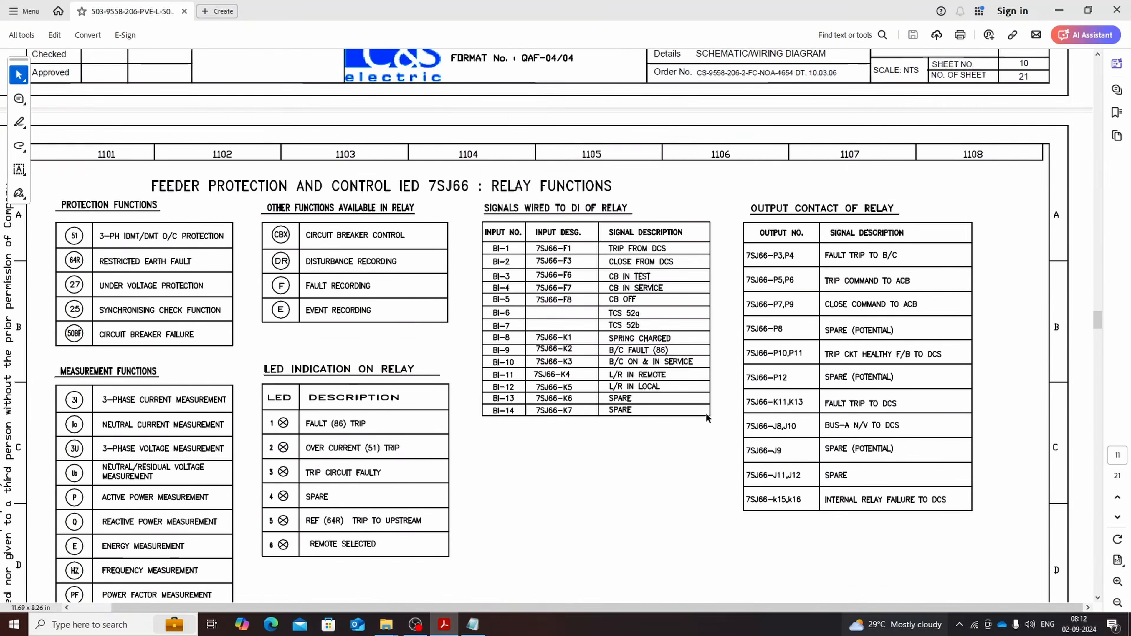
{"action": "scroll", "coordinate": [722, 390], "scroll_direction": "up", "scroll_amount": 5}
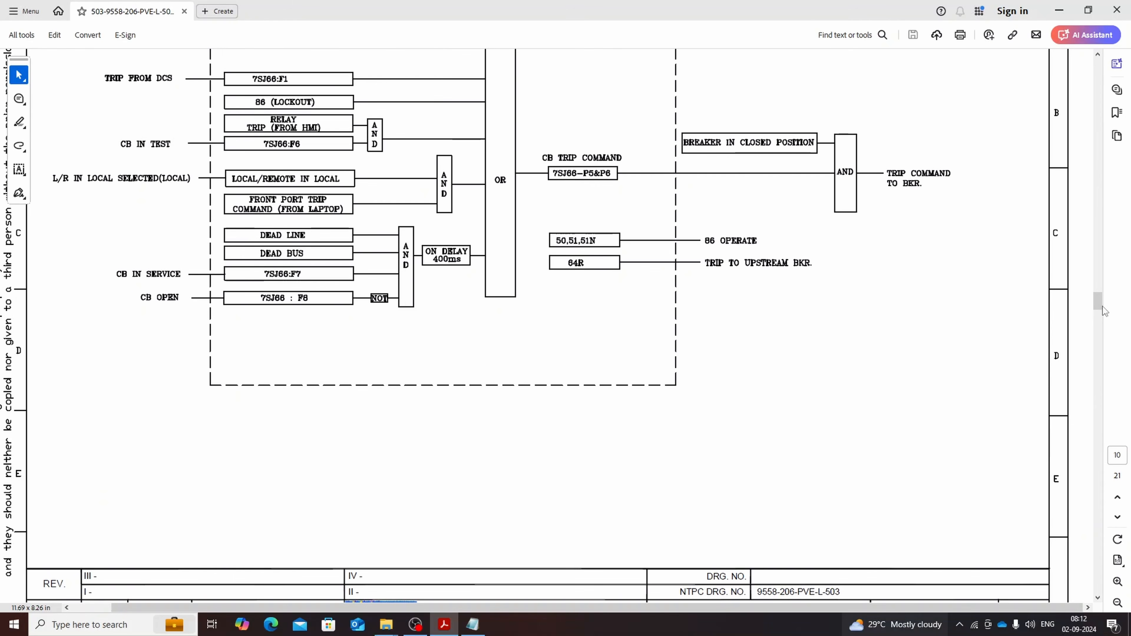
{"action": "left_click_drag", "start_coordinate": [1103, 306], "coordinate": [1090, 198]}
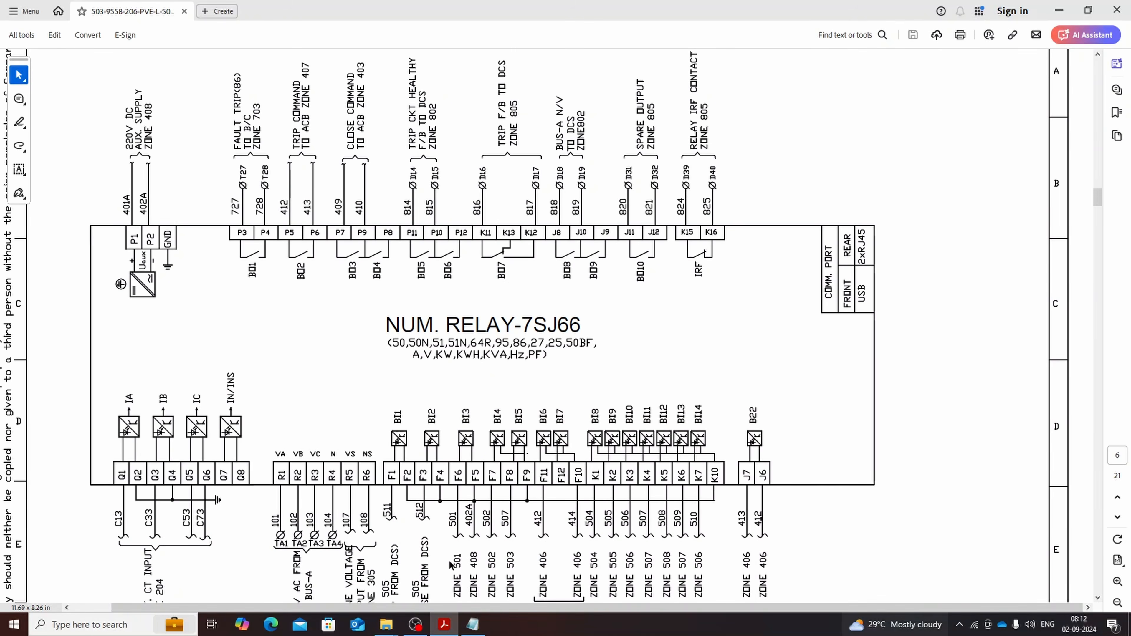
Step: Switch to DIGSI Manager, open the STAGE 1 project and maximize its project view
{"action": "key", "text": "super+d"}
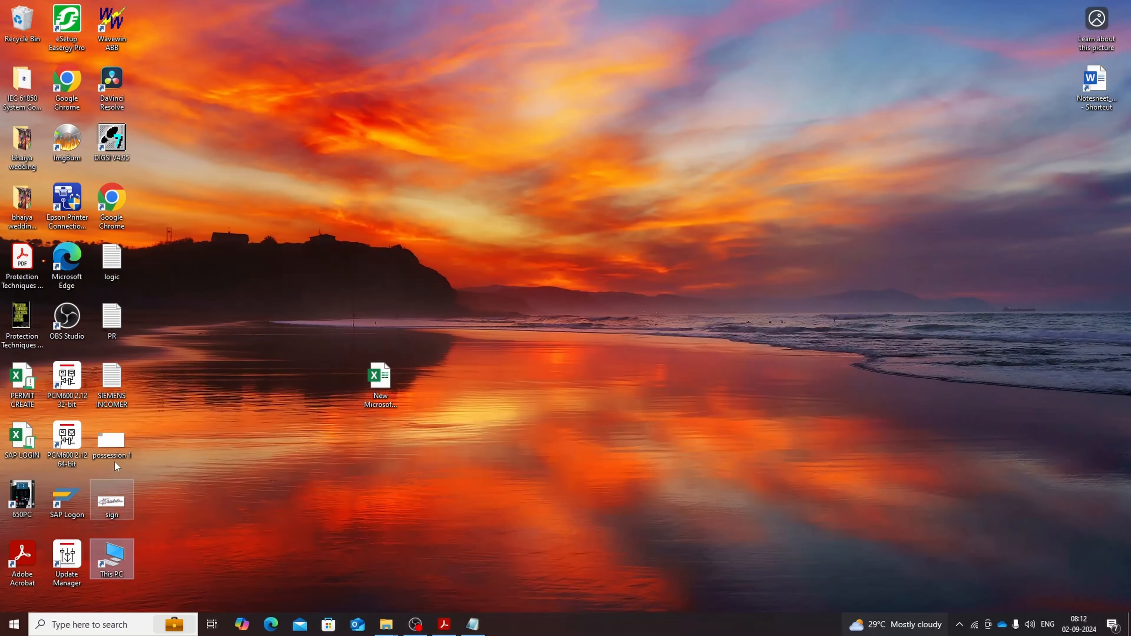
{"action": "double_click", "coordinate": [115, 142]}
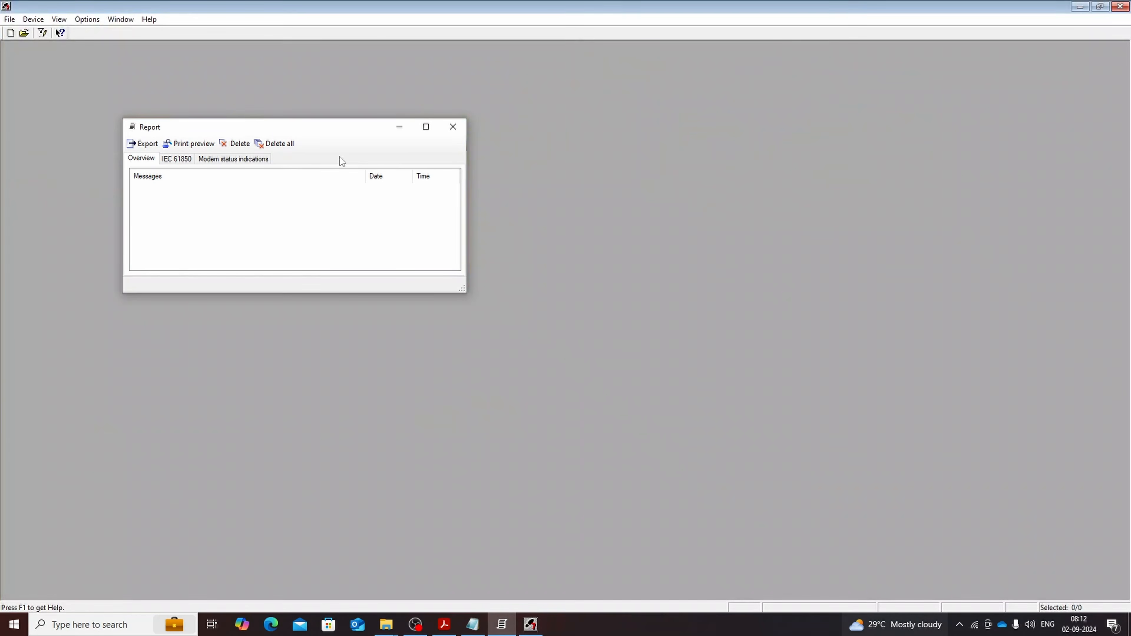
{"action": "left_click", "coordinate": [396, 129]}
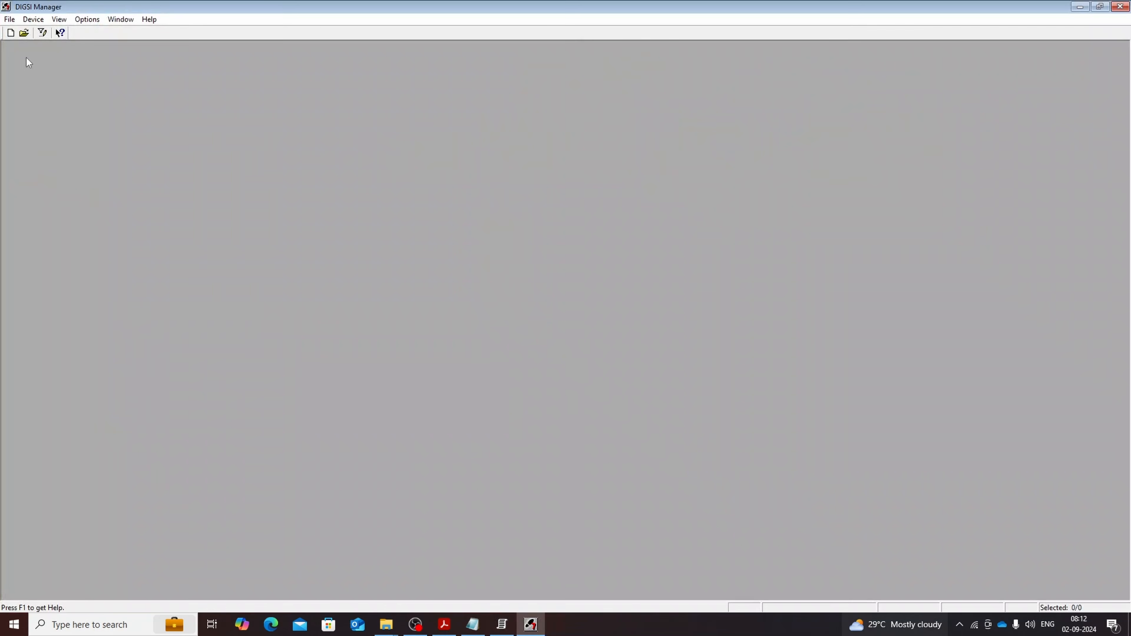
{"action": "left_click", "coordinate": [24, 32]}
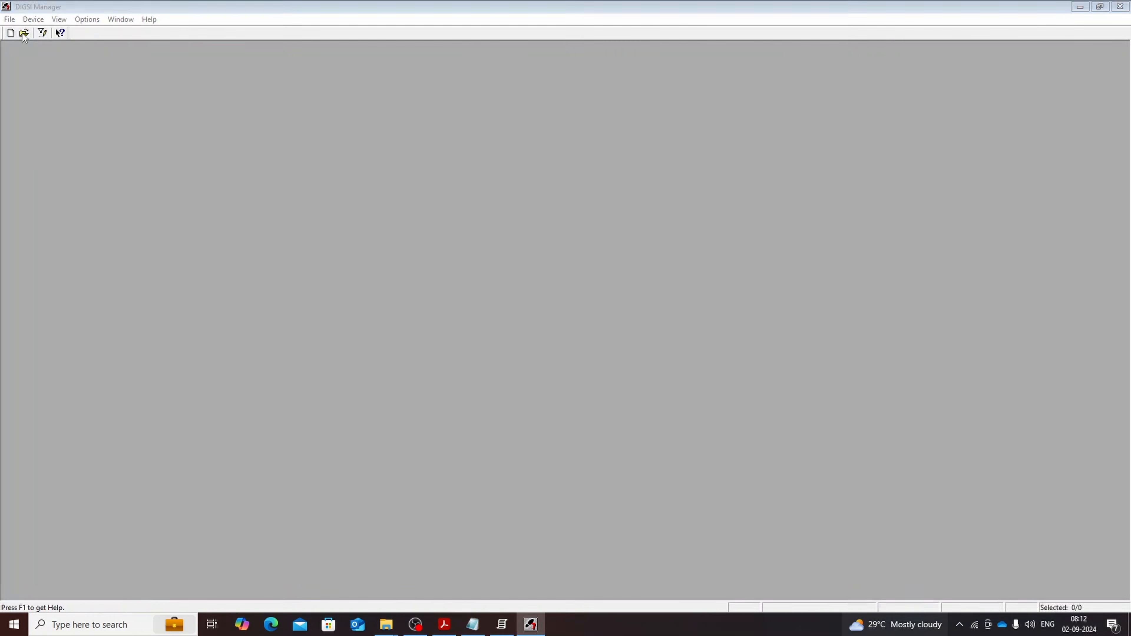
{"action": "left_click", "coordinate": [510, 246]}
{"action": "left_click", "coordinate": [477, 405]}
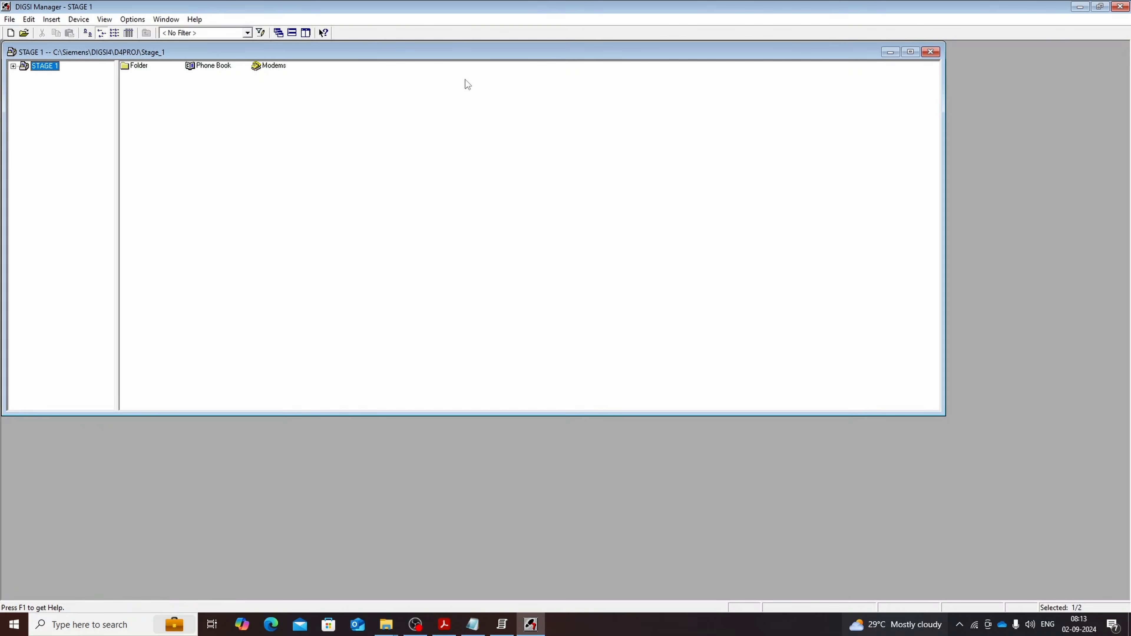
{"action": "double_click", "coordinate": [463, 54]}
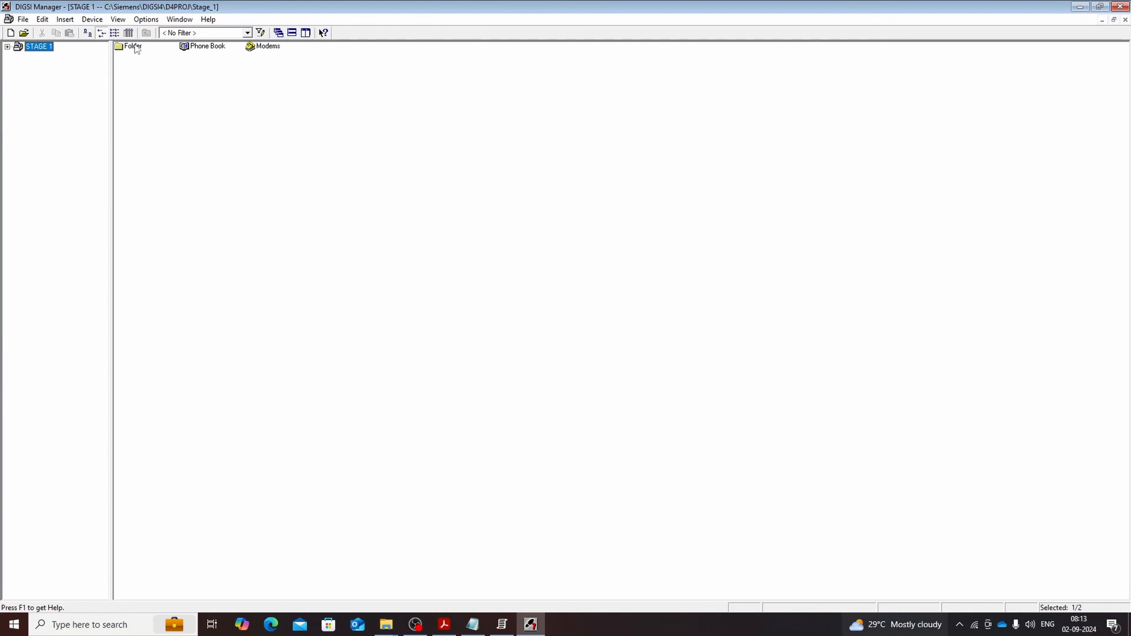
Step: Open the project's Folder and bring up the device catalog for inserting a new SIPROTEC device
{"action": "double_click", "coordinate": [133, 46]}
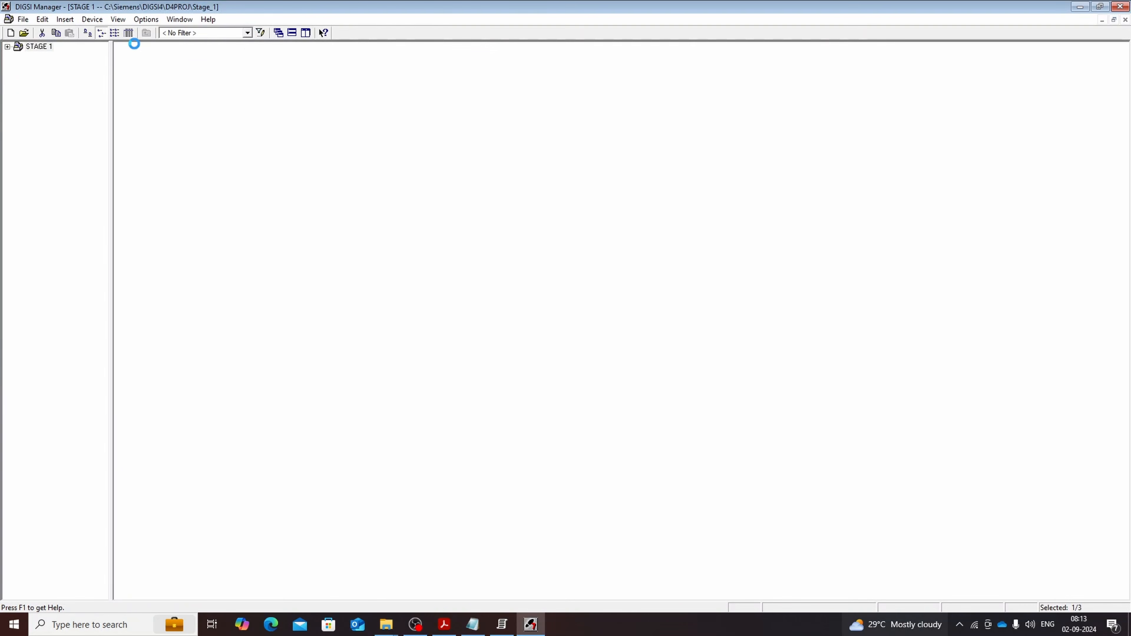
{"action": "right_click", "coordinate": [376, 160]}
{"action": "left_click", "coordinate": [403, 168]}
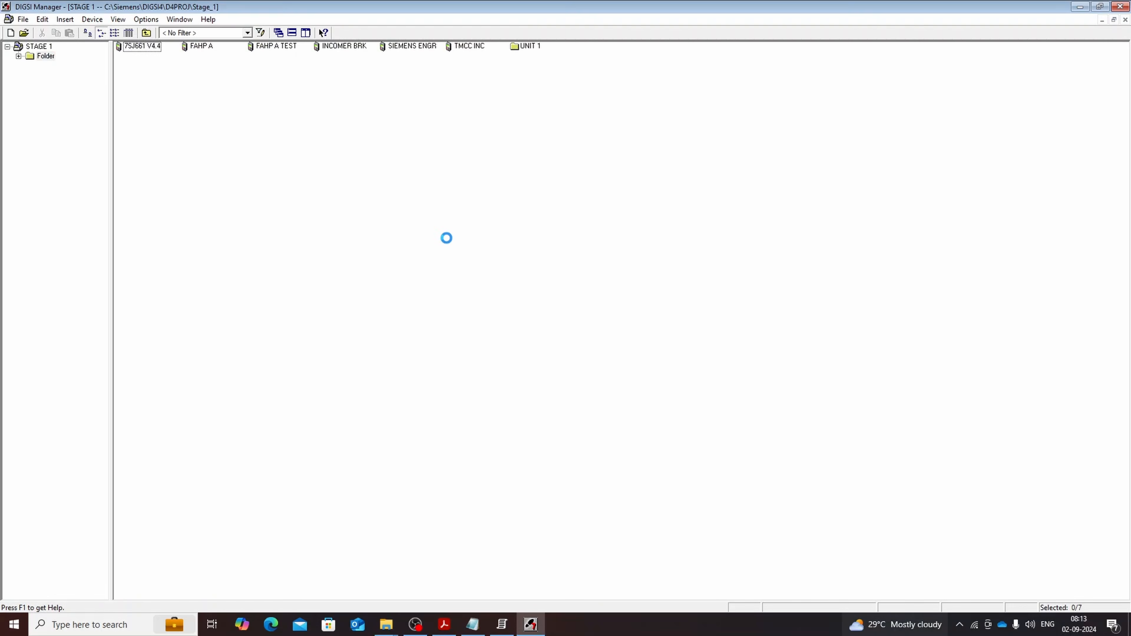
Step: Insert a 7SJ662 V4.3 device from the 7SJ overcur./motor prot. catalog group into the folder
{"action": "left_click", "coordinate": [481, 241]}
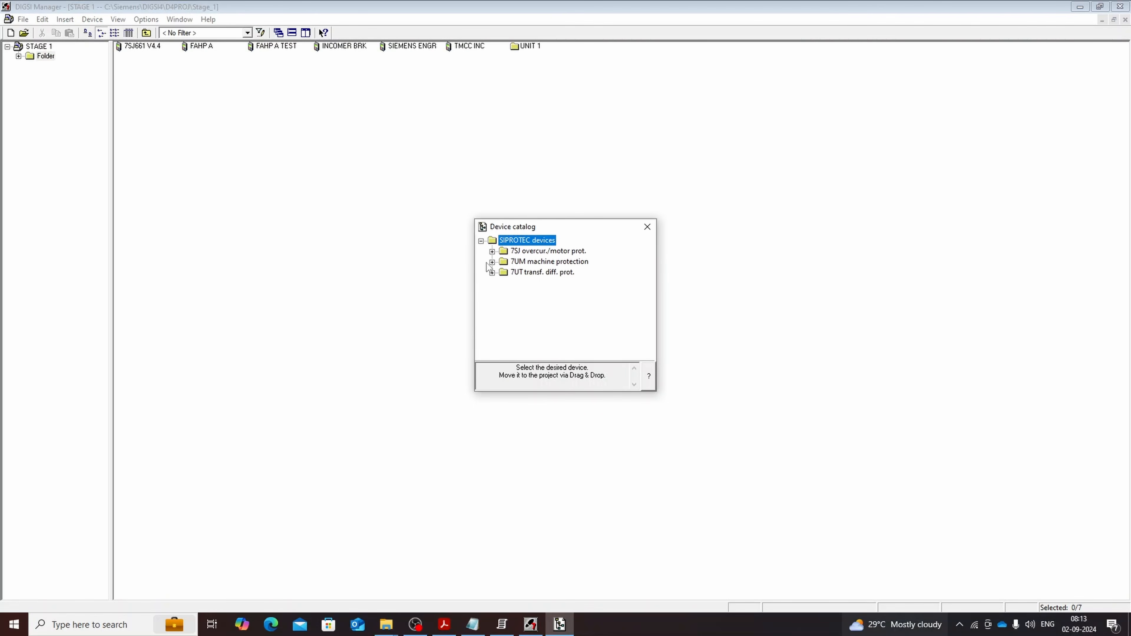
{"action": "left_click", "coordinate": [492, 252]}
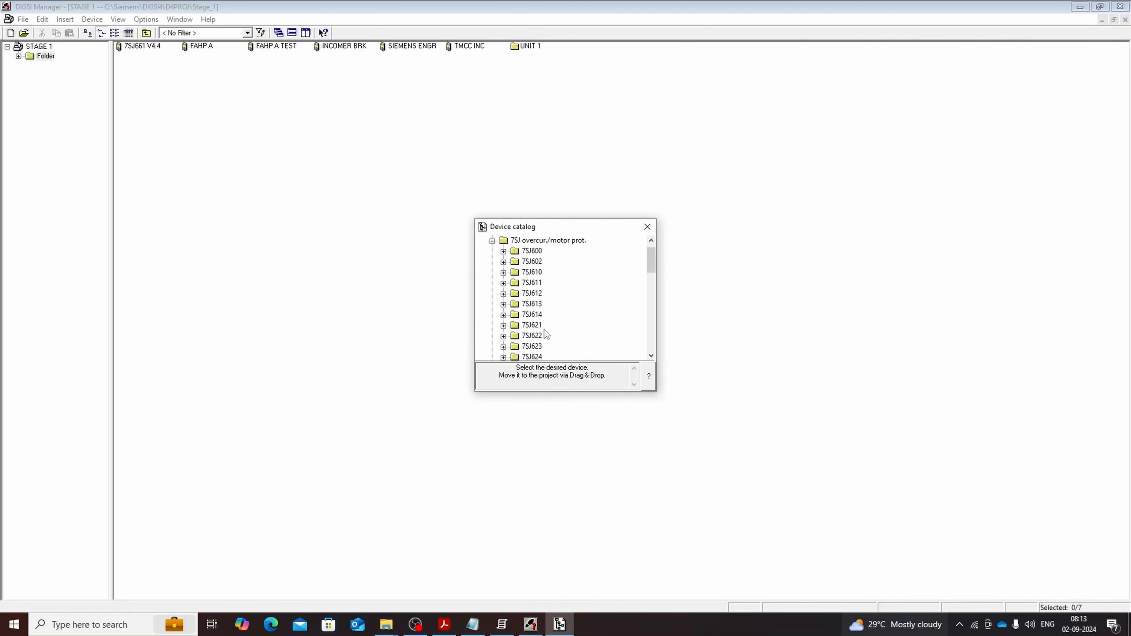
{"action": "scroll", "coordinate": [547, 334], "scroll_direction": "down", "scroll_amount": 3}
{"action": "scroll", "coordinate": [544, 327], "scroll_direction": "down", "scroll_amount": 4}
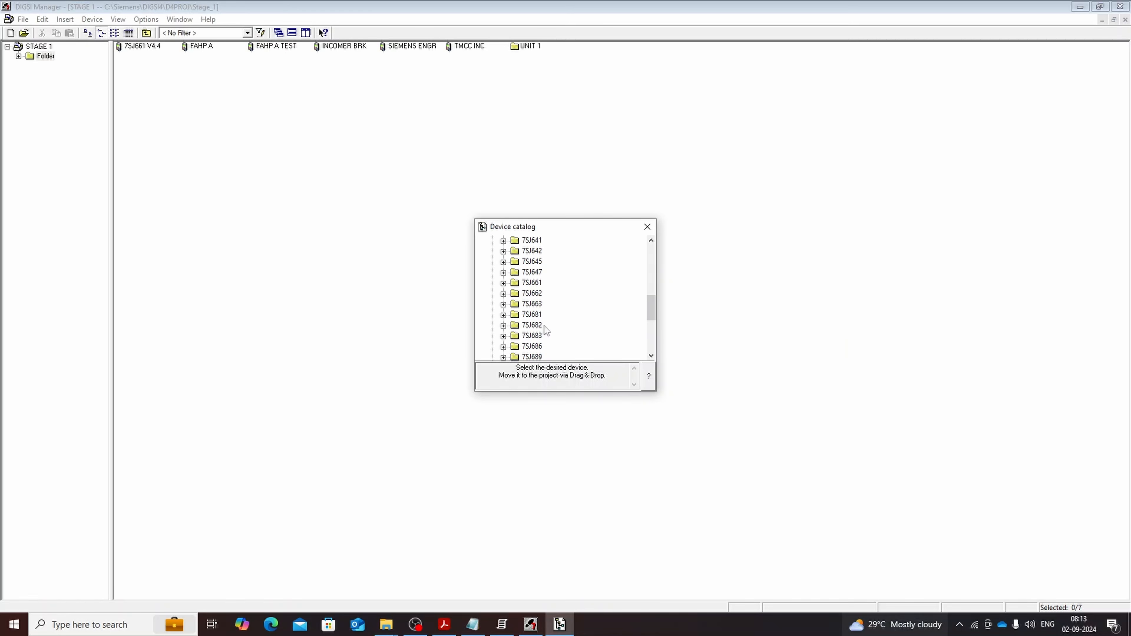
{"action": "scroll", "coordinate": [544, 326], "scroll_direction": "down", "scroll_amount": 1}
{"action": "scroll", "coordinate": [544, 324], "scroll_direction": "up", "scroll_amount": 1}
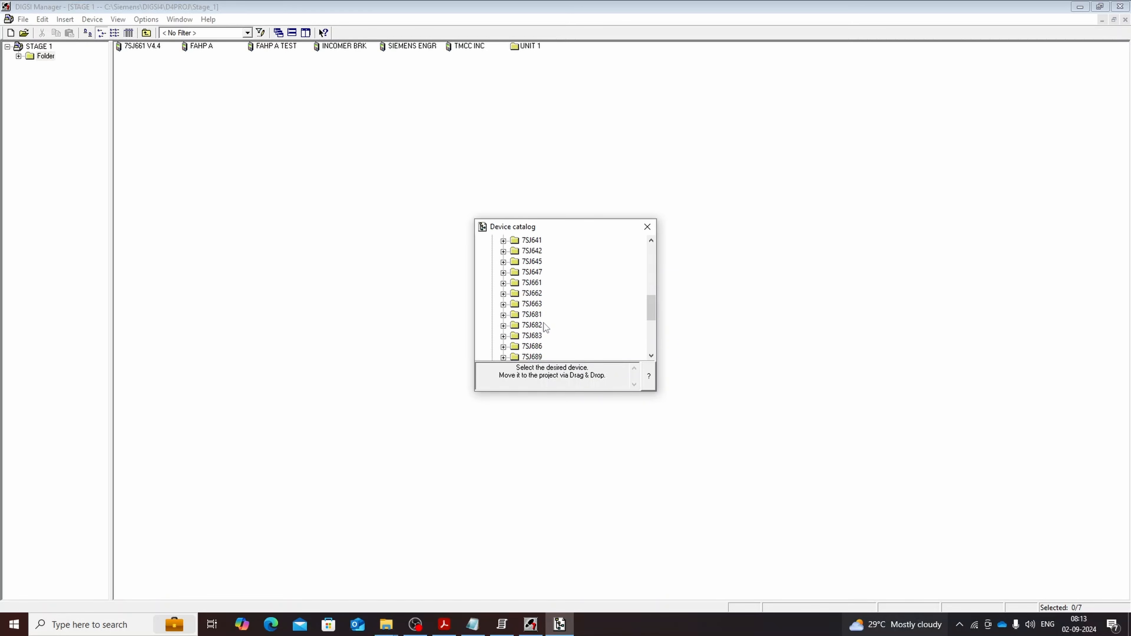
{"action": "double_click", "coordinate": [521, 294]}
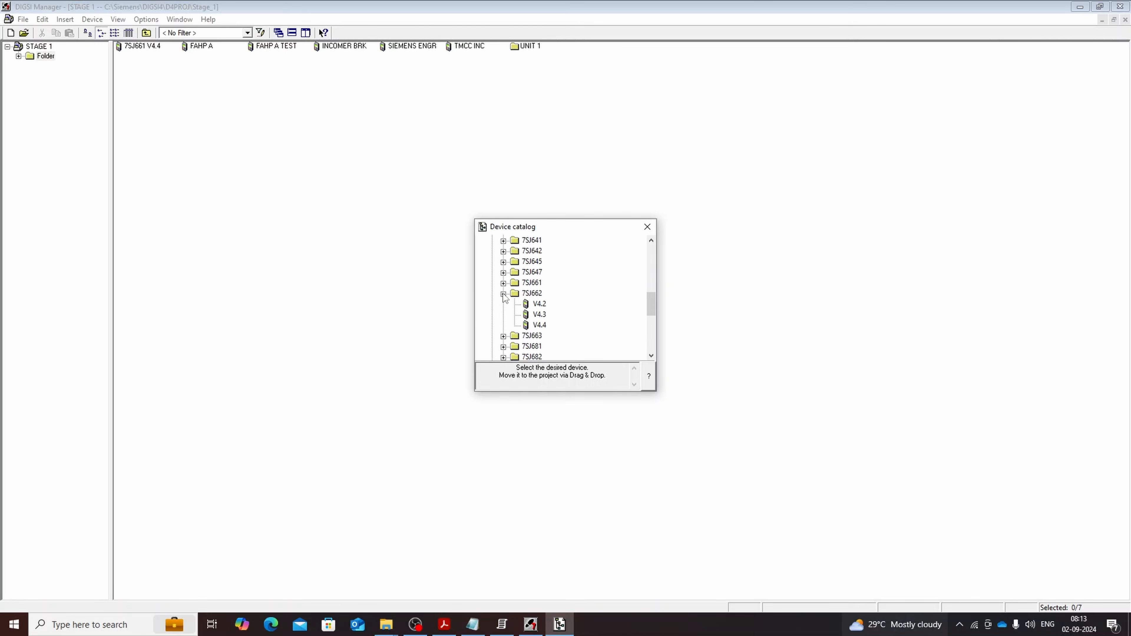
{"action": "left_click", "coordinate": [540, 315]}
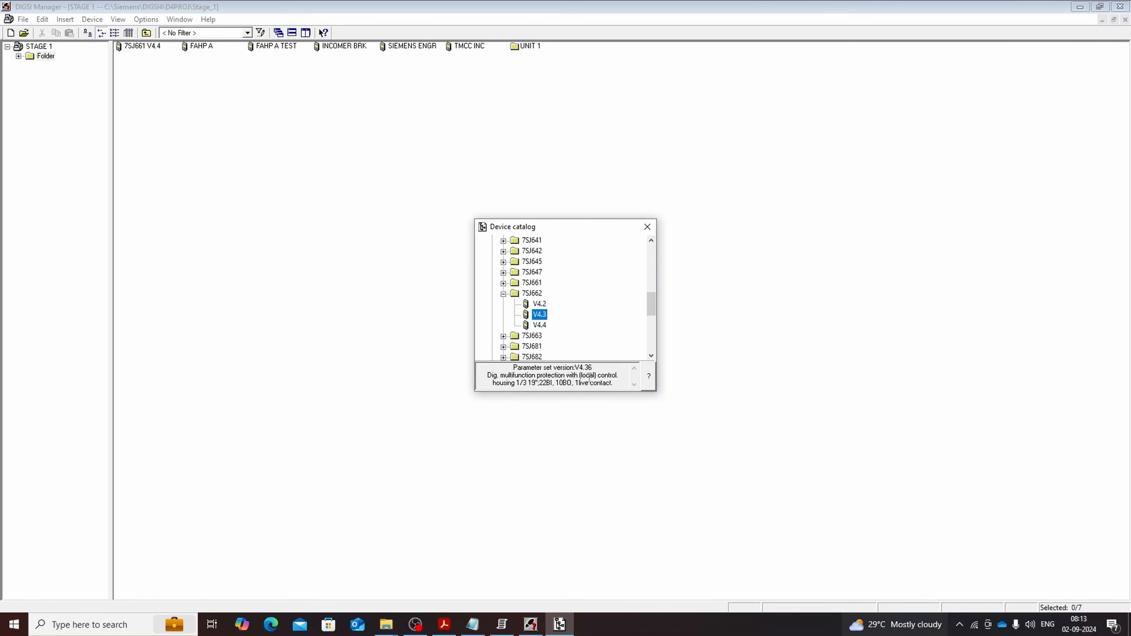
{"action": "left_click", "coordinate": [541, 326]}
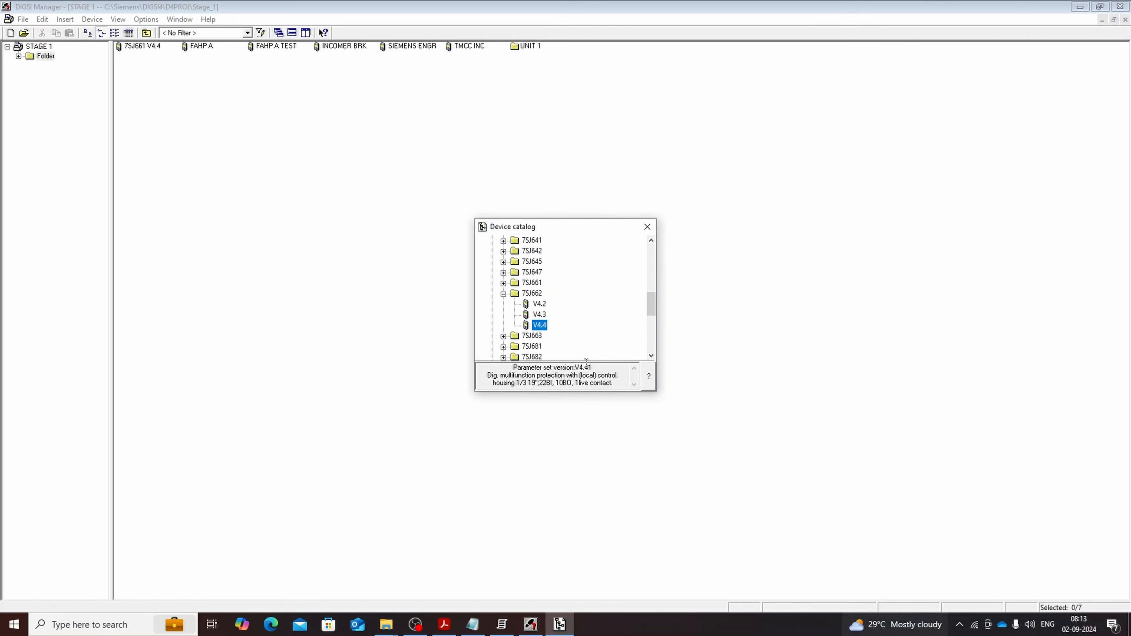
{"action": "left_click", "coordinate": [536, 314]}
{"action": "left_click_drag", "start_coordinate": [539, 316], "coordinate": [638, 128]}
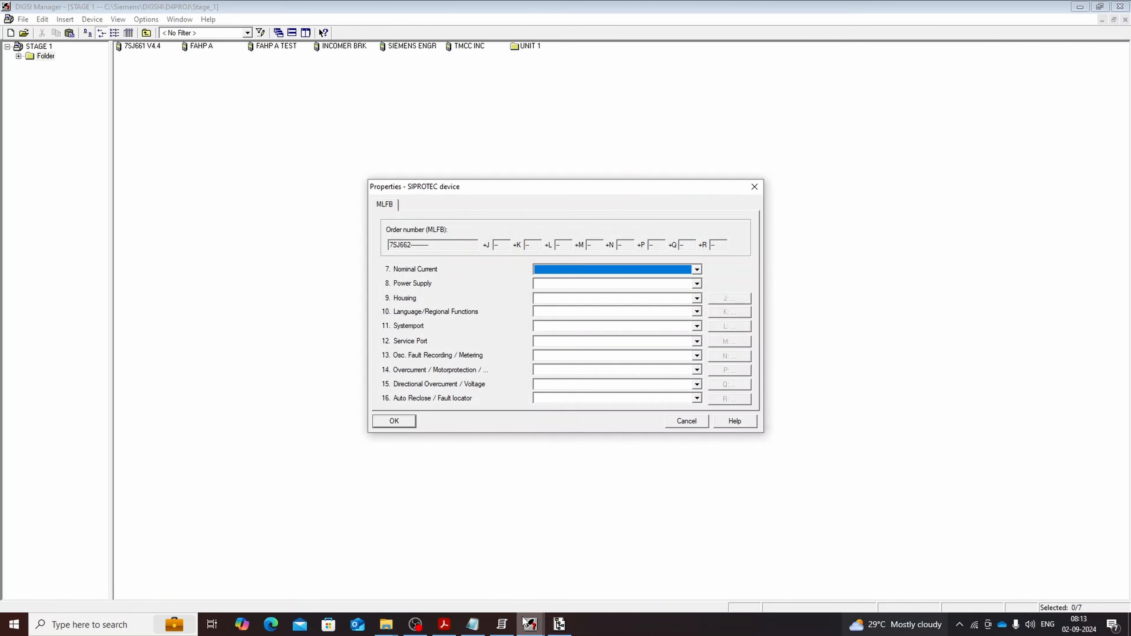
Step: Place the Notepad order-code note beside the device properties and set Nominal Current to 2 : Iph=1A, Ignd=Sensitive
{"action": "left_click", "coordinate": [475, 626]}
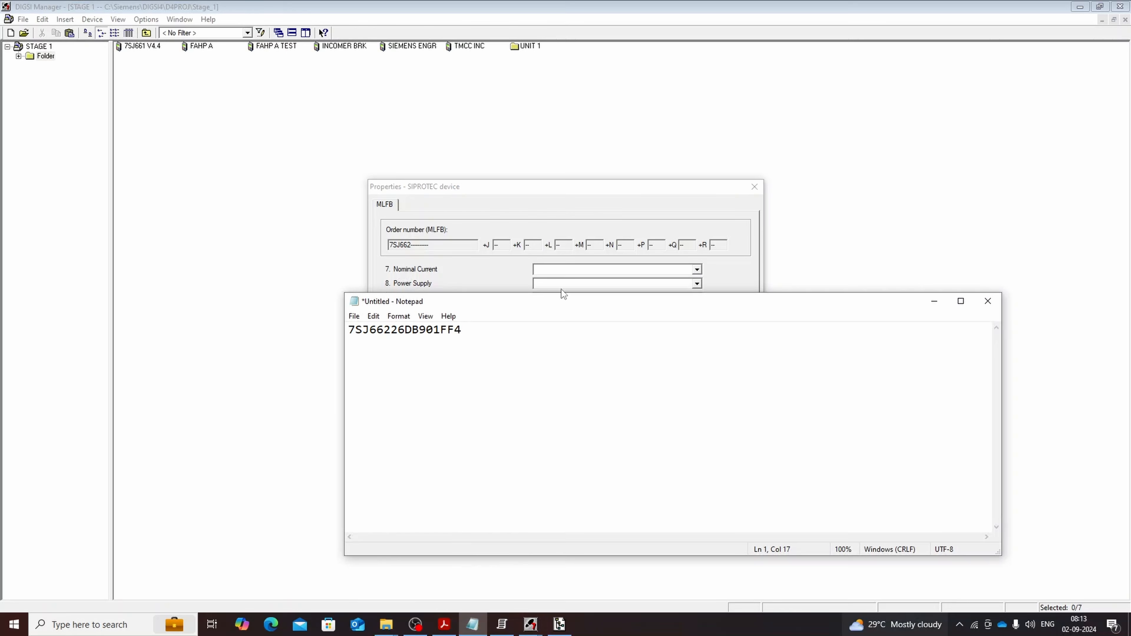
{"action": "left_click_drag", "start_coordinate": [561, 295], "coordinate": [786, 398]}
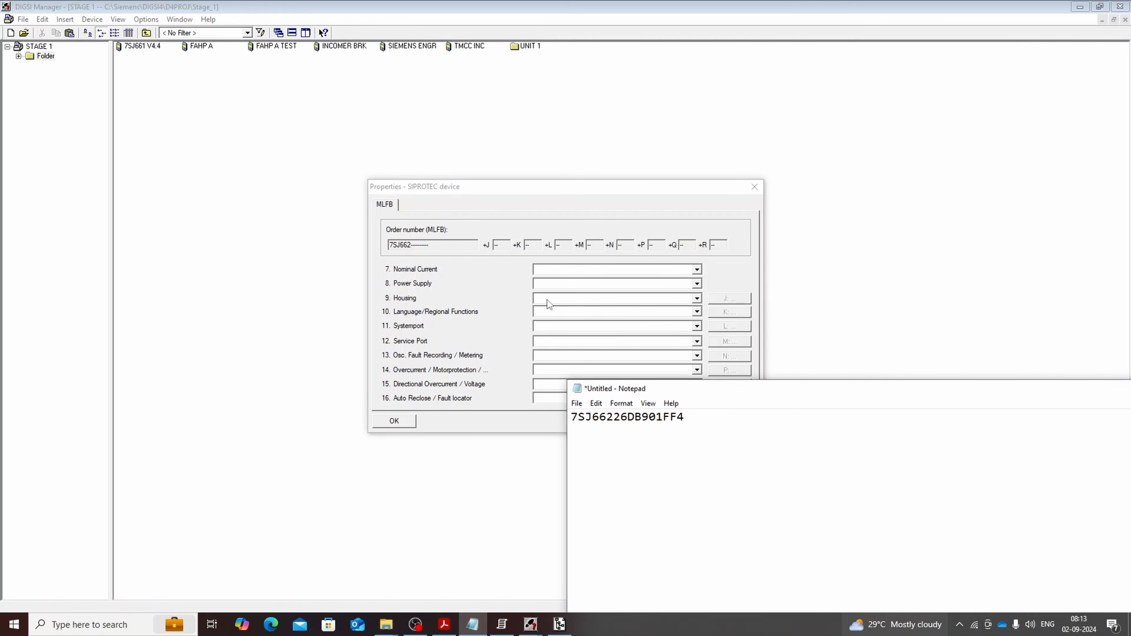
{"action": "left_click", "coordinate": [549, 270]}
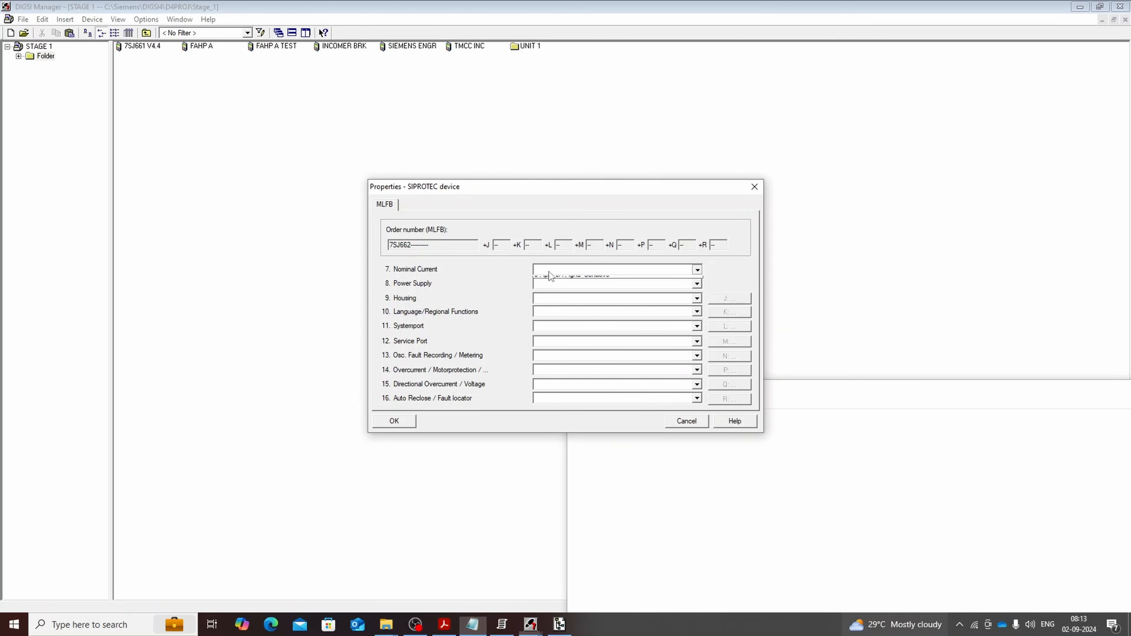
{"action": "left_click", "coordinate": [558, 288]}
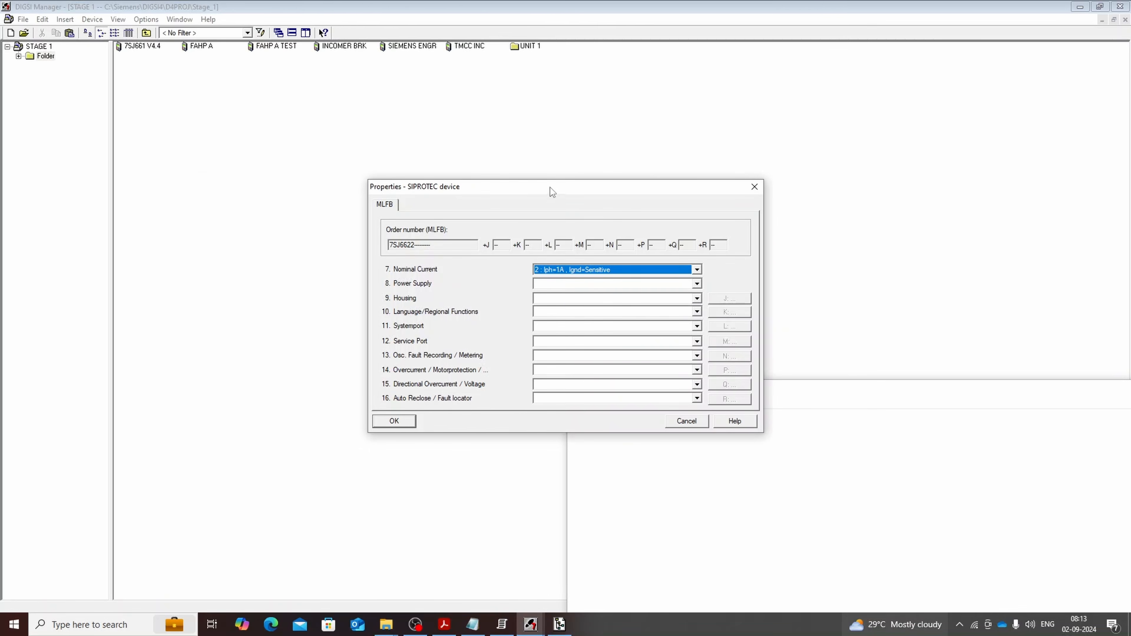
{"action": "left_click_drag", "start_coordinate": [549, 188], "coordinate": [343, 226]}
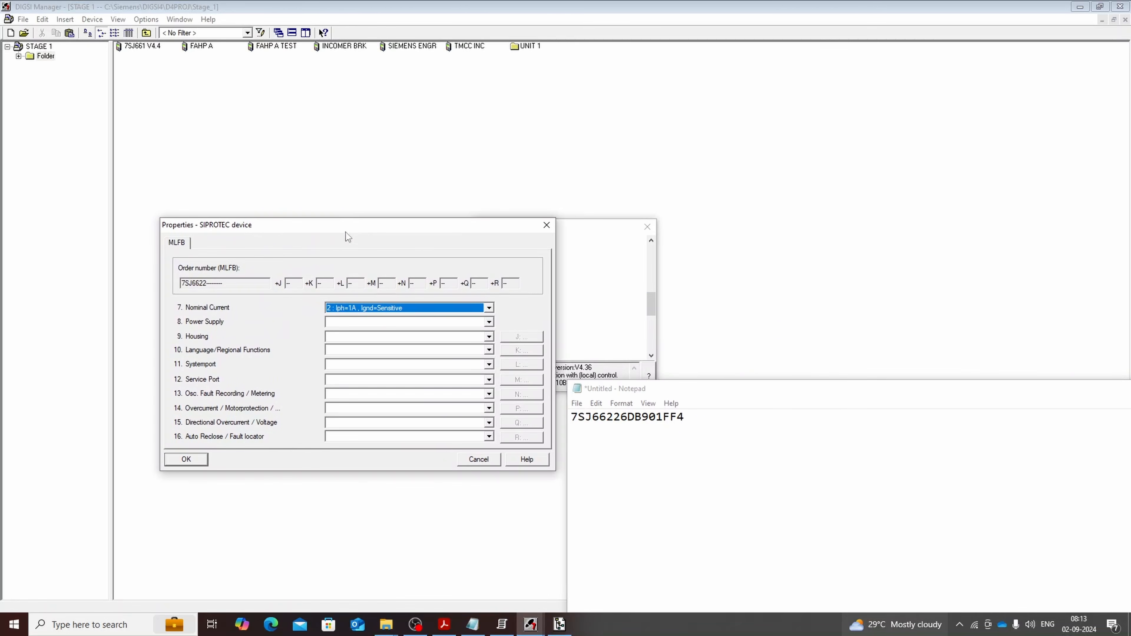
Step: Set Power Supply to 6 (DC110..250V, AC115..230V, BinInp Pr.176V), Housing to D (Flush Mounting, Screw, Text display) and Language/Regional Functions to B (Region World, 50/60Hz, English)
{"action": "left_click", "coordinate": [370, 321]}
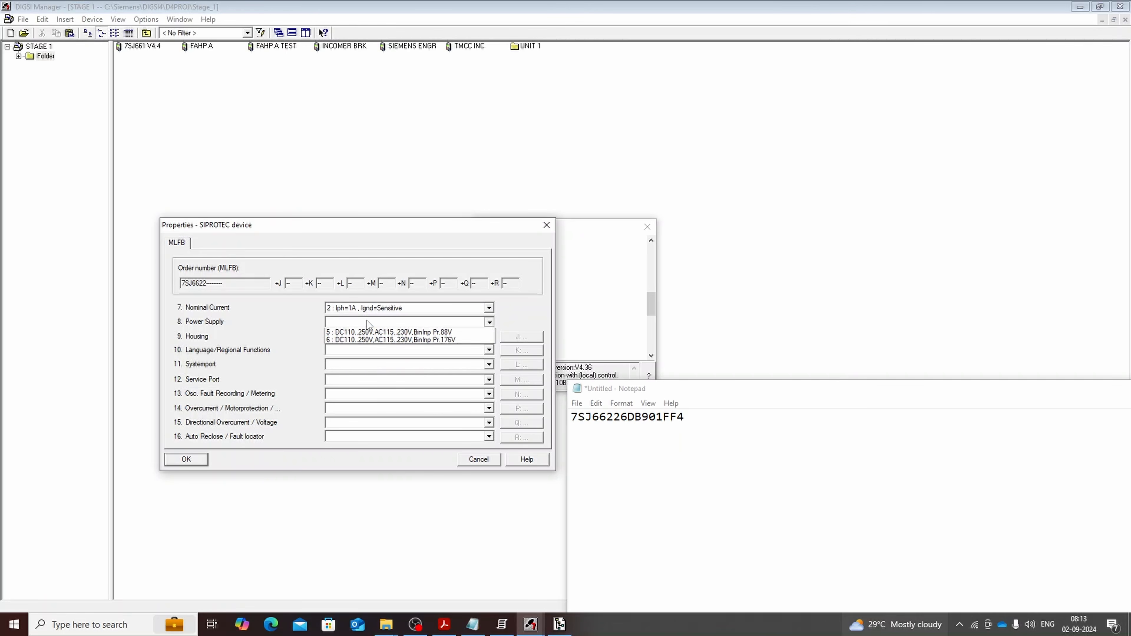
{"action": "left_click", "coordinate": [356, 351]}
{"action": "left_click", "coordinate": [352, 338]}
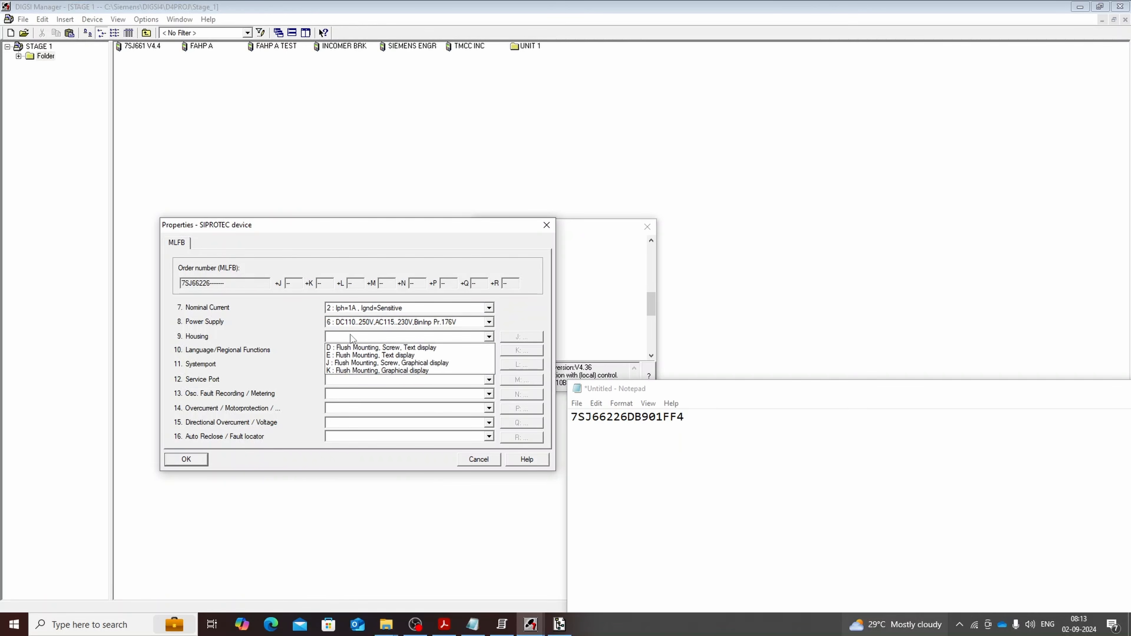
{"action": "left_click", "coordinate": [352, 351]}
{"action": "left_click", "coordinate": [353, 352]}
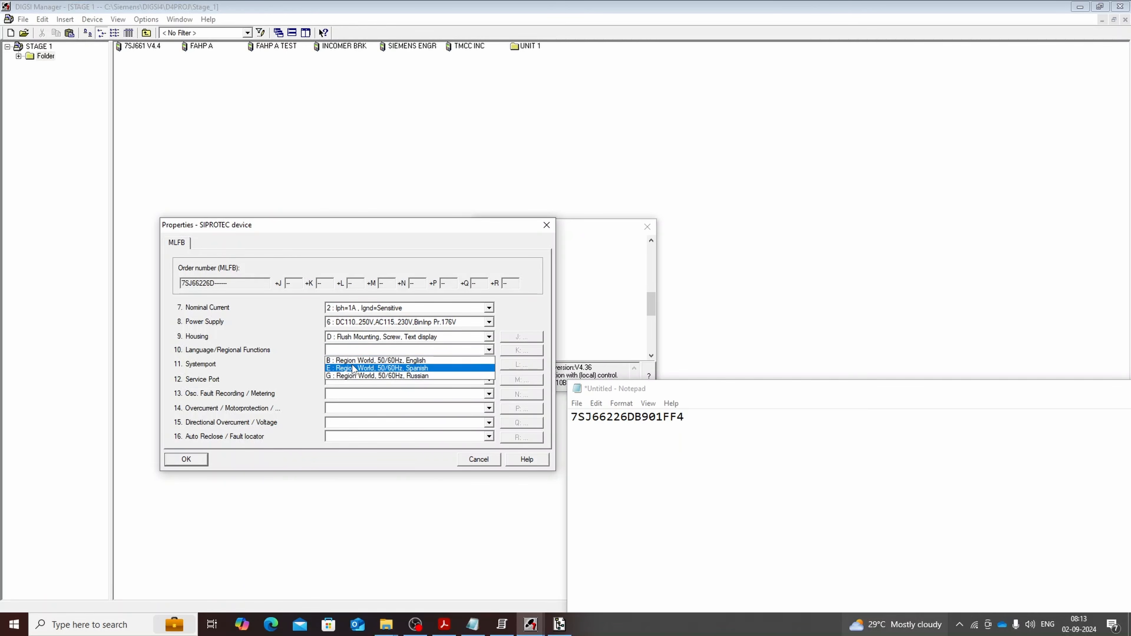
{"action": "left_click", "coordinate": [355, 364]}
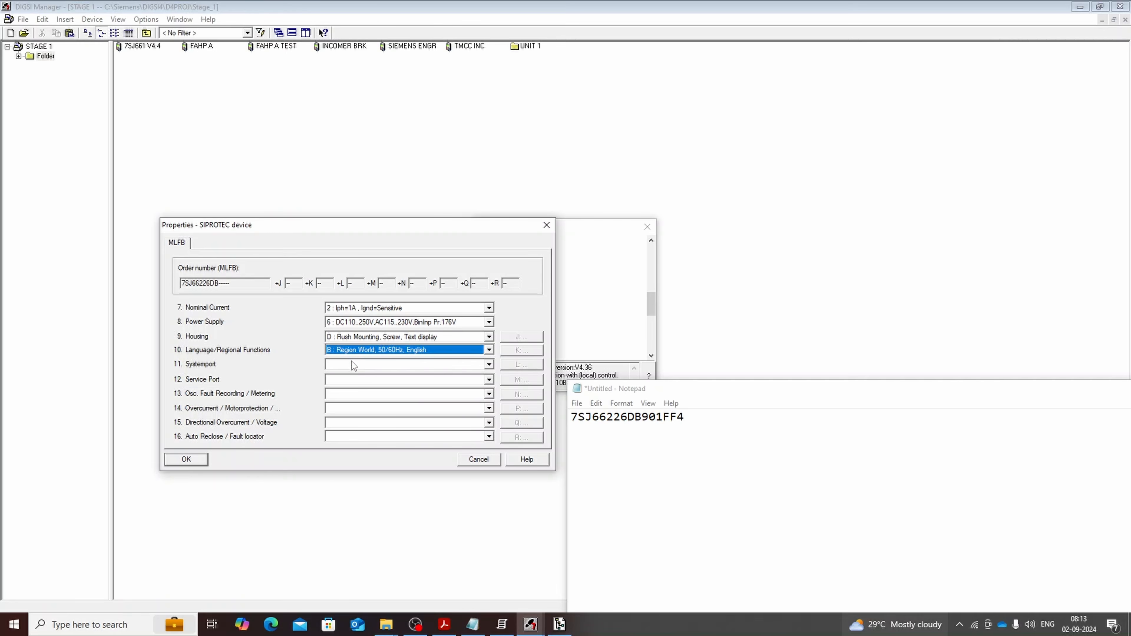
Step: Set Systemport to 9 with MLFB extension 0 : Protocol and R : IEC 61850, with RJ45 Interface
{"action": "left_click", "coordinate": [354, 364]}
{"action": "left_click", "coordinate": [354, 392]}
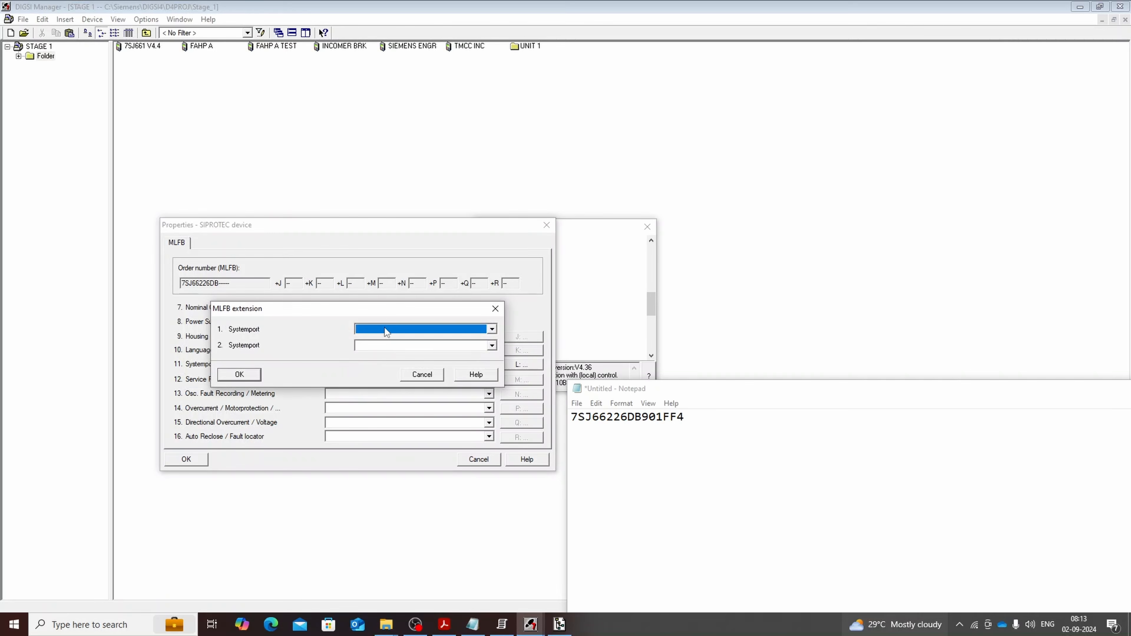
{"action": "left_click", "coordinate": [385, 332]}
{"action": "left_click", "coordinate": [380, 339]}
{"action": "left_click", "coordinate": [378, 346]}
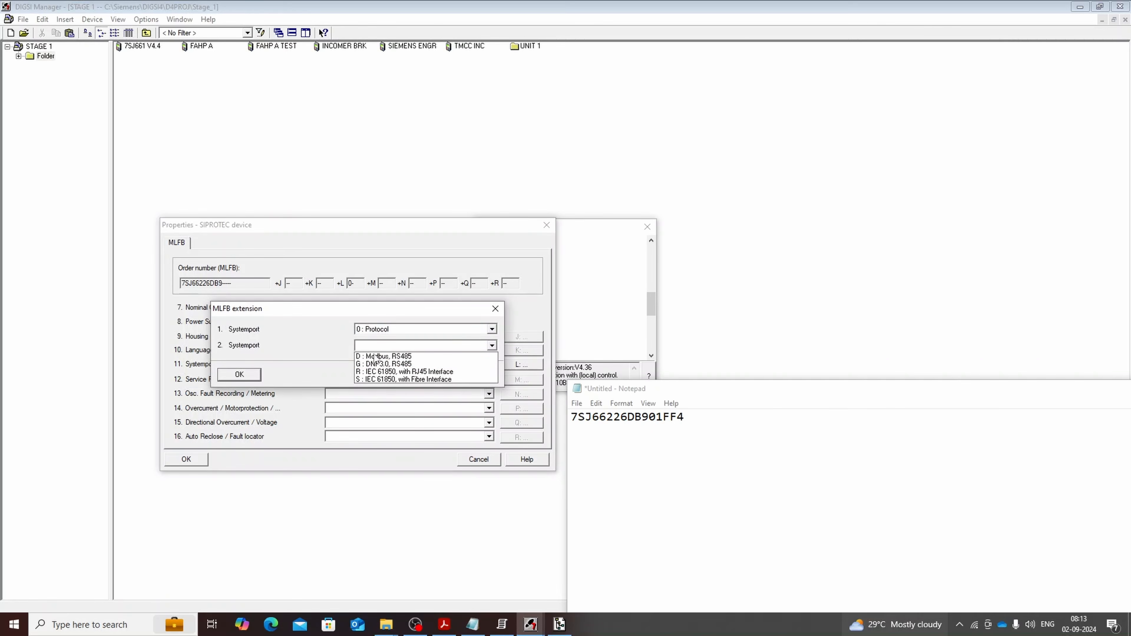
{"action": "left_click", "coordinate": [379, 371]}
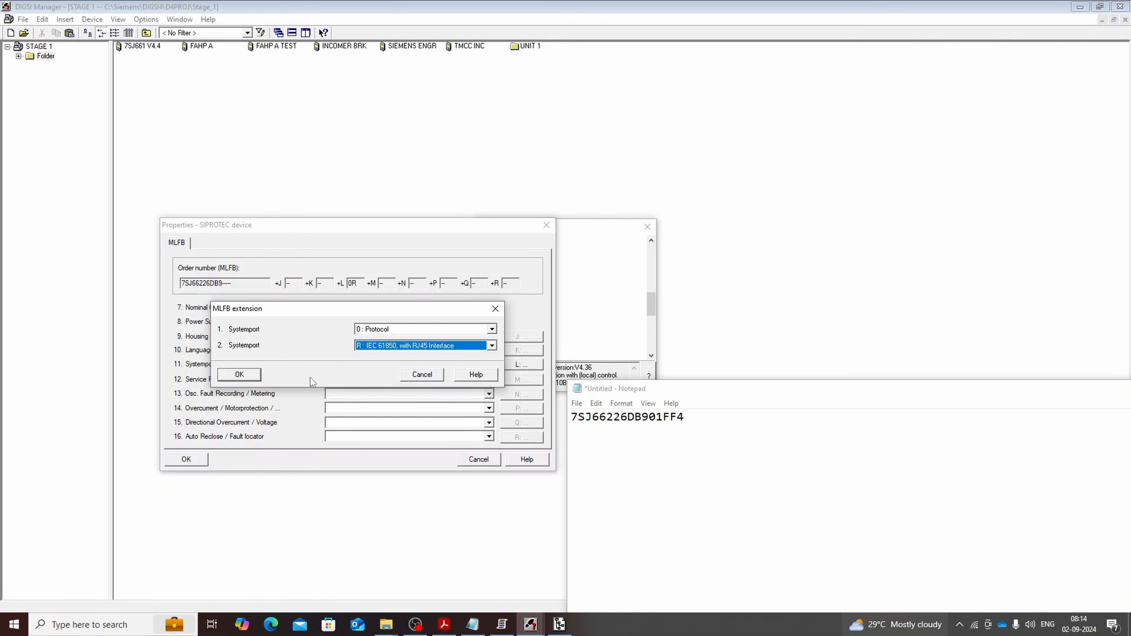
{"action": "left_click", "coordinate": [239, 374]}
Step: Set Service Port to 0 : NO and Osc. Fault Recording / Metering to 1 : Oscillographic Fault Recording
{"action": "left_click", "coordinate": [341, 378]}
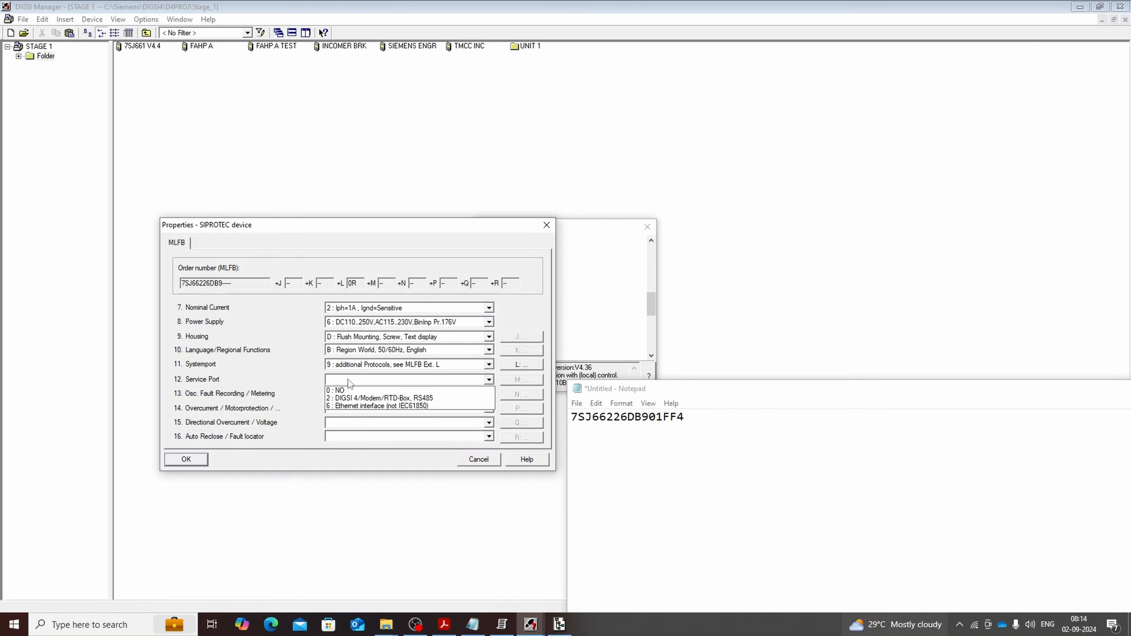
{"action": "left_click", "coordinate": [351, 397]}
{"action": "left_click", "coordinate": [351, 395]}
{"action": "left_click", "coordinate": [351, 406]}
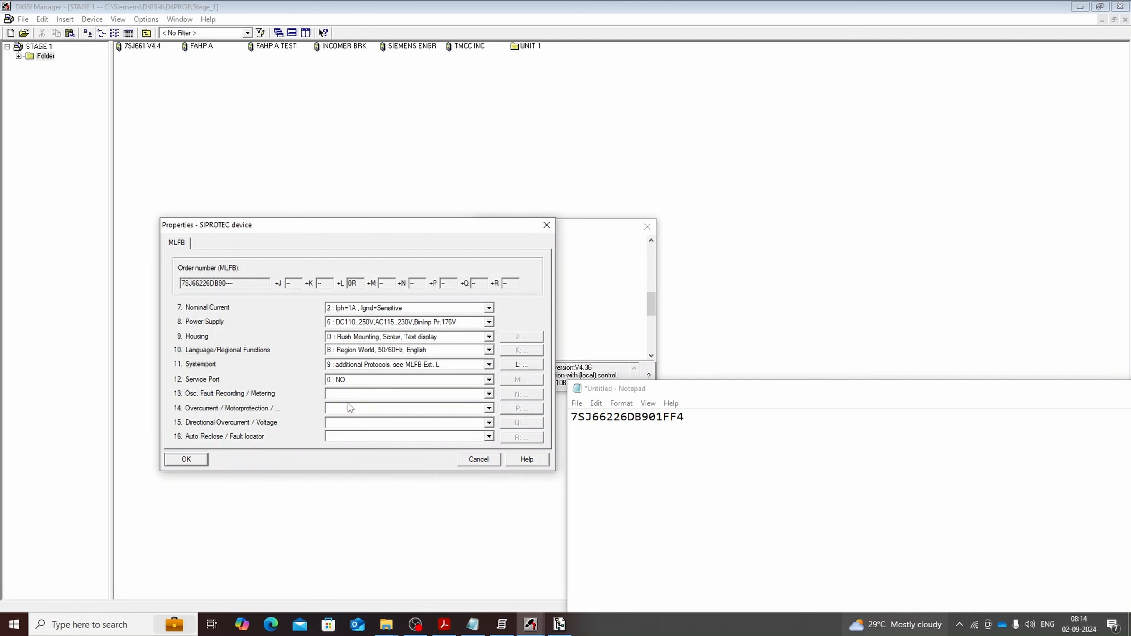
Step: Set Overcurrent / Motorprotection to F (50(N), 51(N), 46, 49, 4 Setting Group) and Directional Overcurrent / Voltage to F (27, 59, 81O/U, 67Ns)
{"action": "left_click", "coordinate": [350, 409]}
{"action": "left_click", "coordinate": [349, 424]}
{"action": "left_click", "coordinate": [349, 408]}
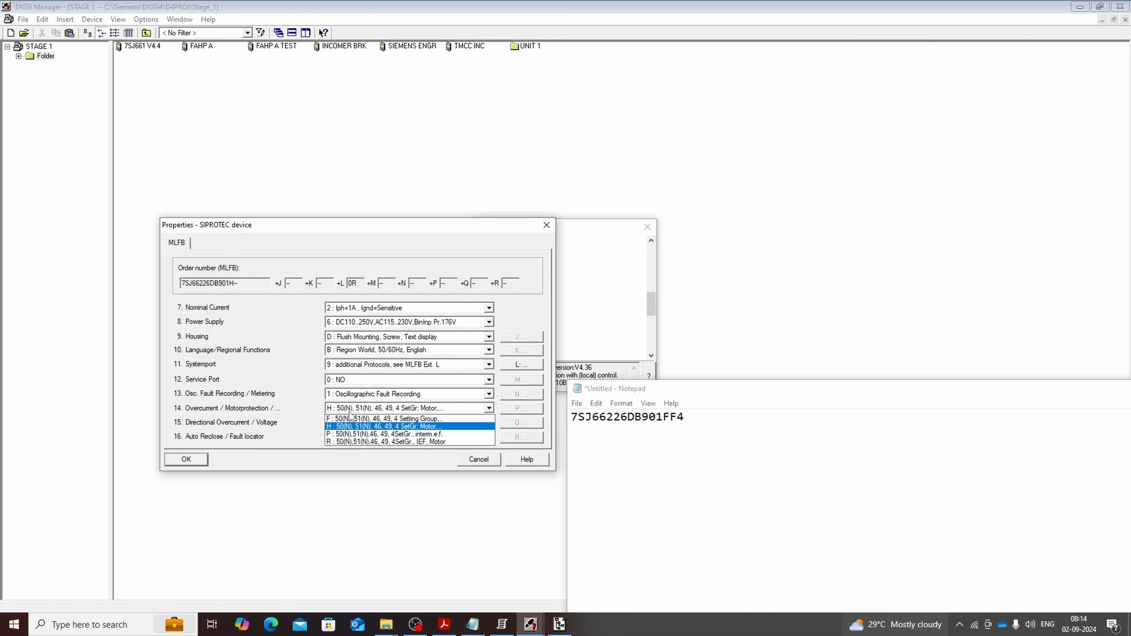
{"action": "left_click", "coordinate": [348, 419]}
{"action": "left_click", "coordinate": [348, 420]}
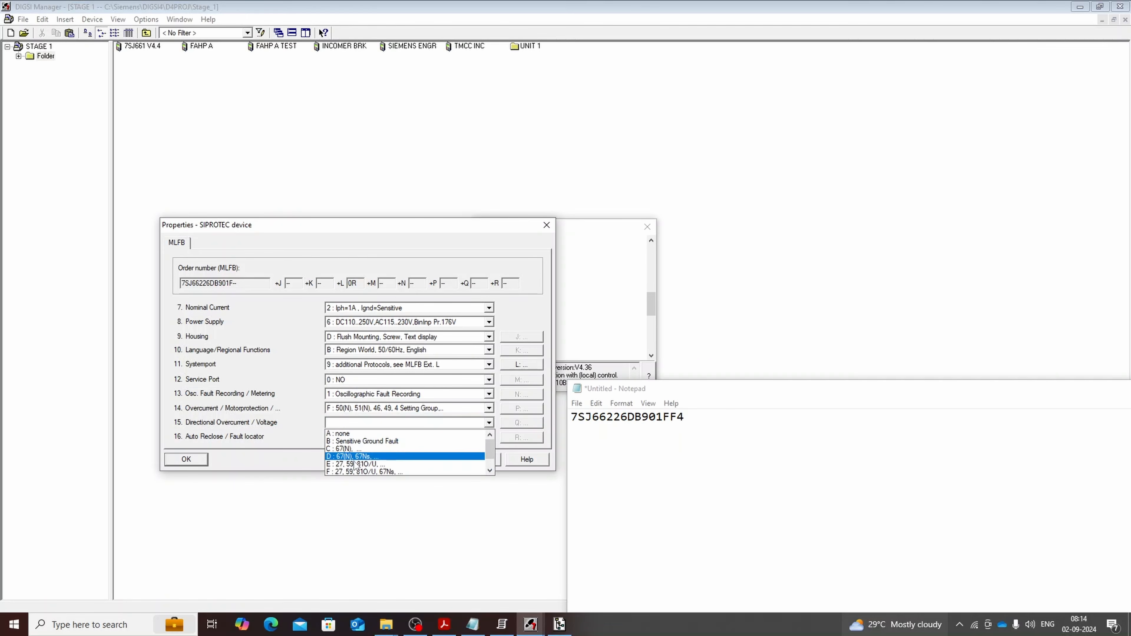
{"action": "left_click", "coordinate": [358, 471]}
Step: Set Auto Reclose / Fault locator to 4 : 25 Synchronization and accept the device properties
{"action": "left_click", "coordinate": [350, 436]}
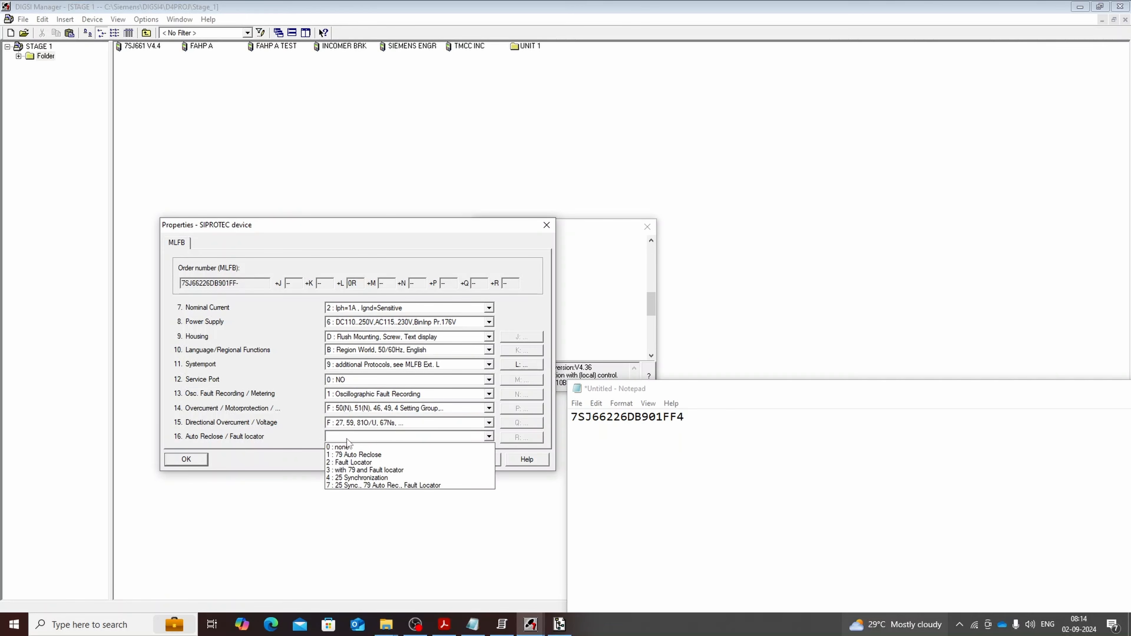
{"action": "left_click", "coordinate": [354, 478]}
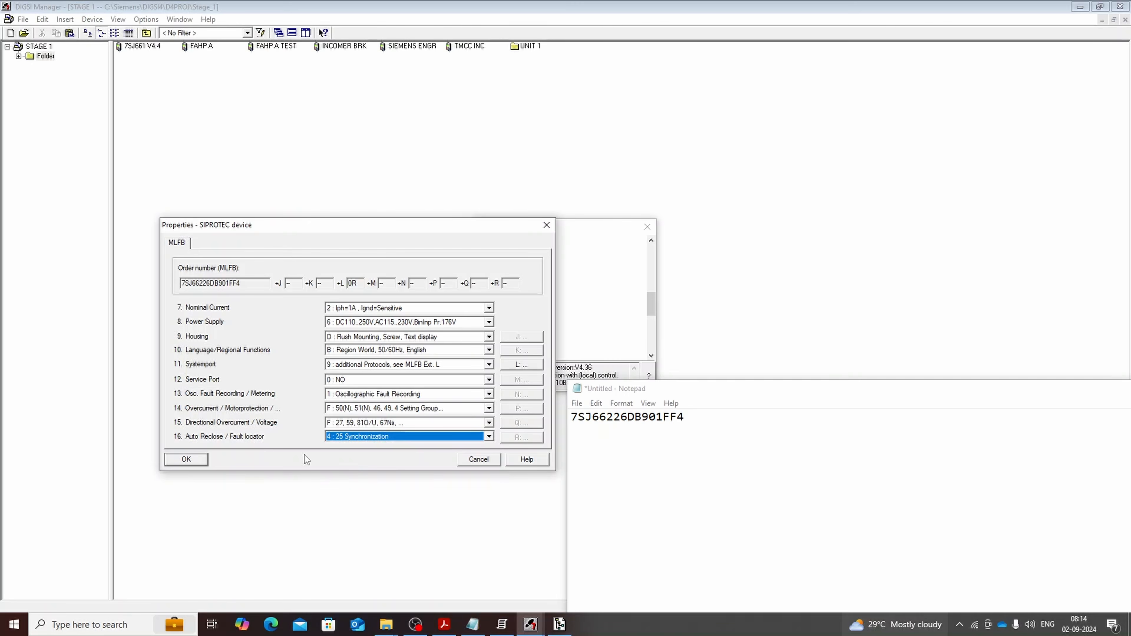
{"action": "left_click", "coordinate": [186, 460]}
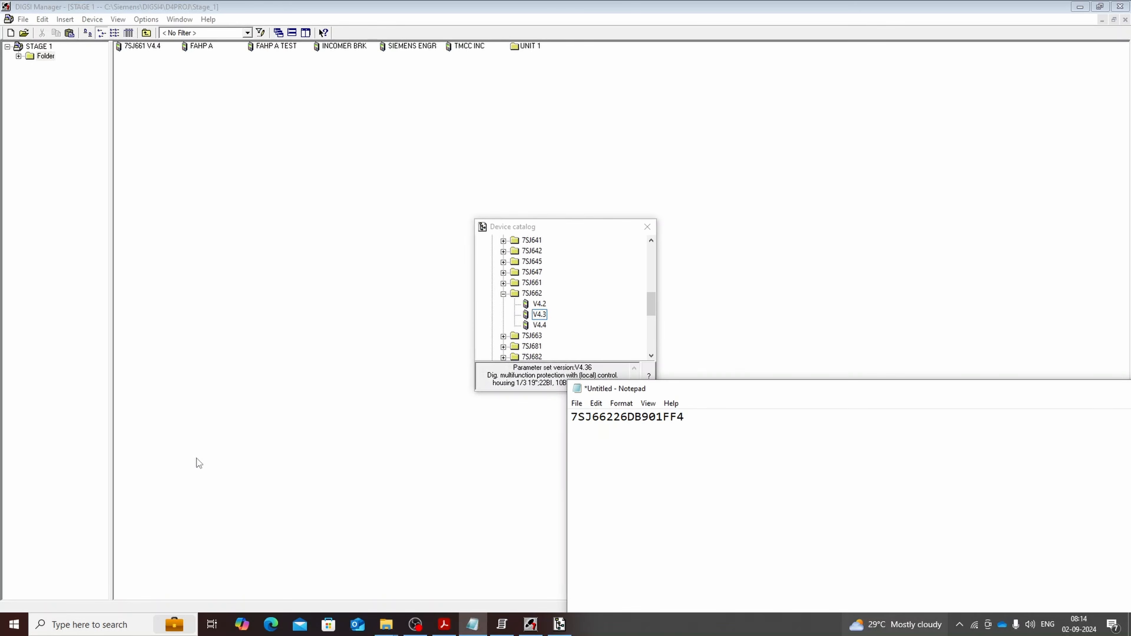
Step: Close the device catalog
{"action": "left_click", "coordinate": [647, 227]}
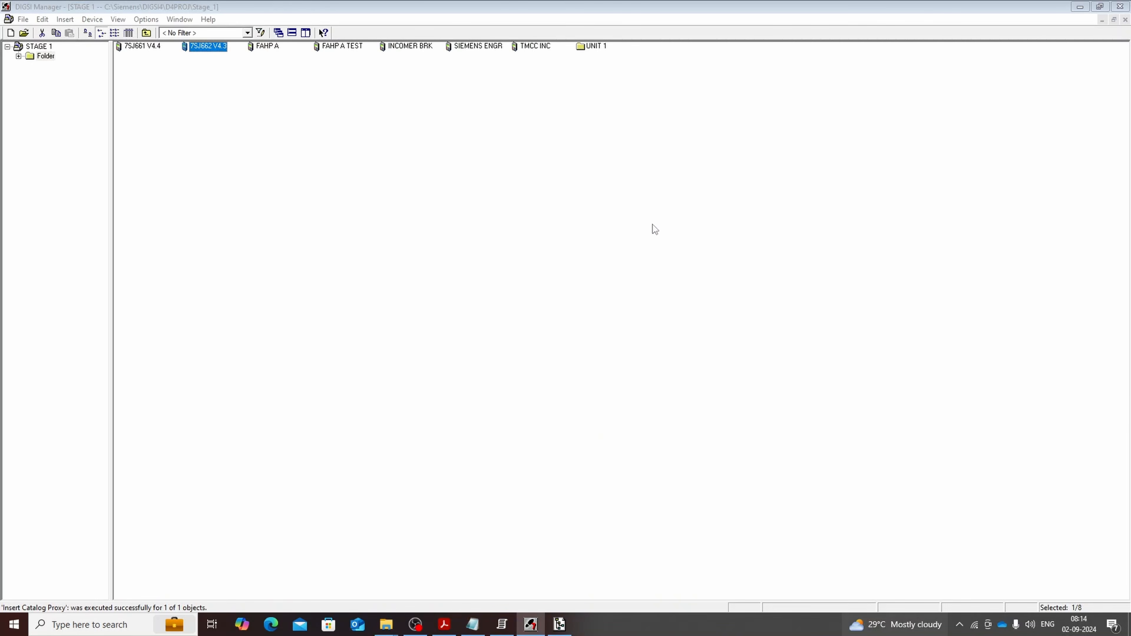
{"action": "left_click", "coordinate": [559, 624]}
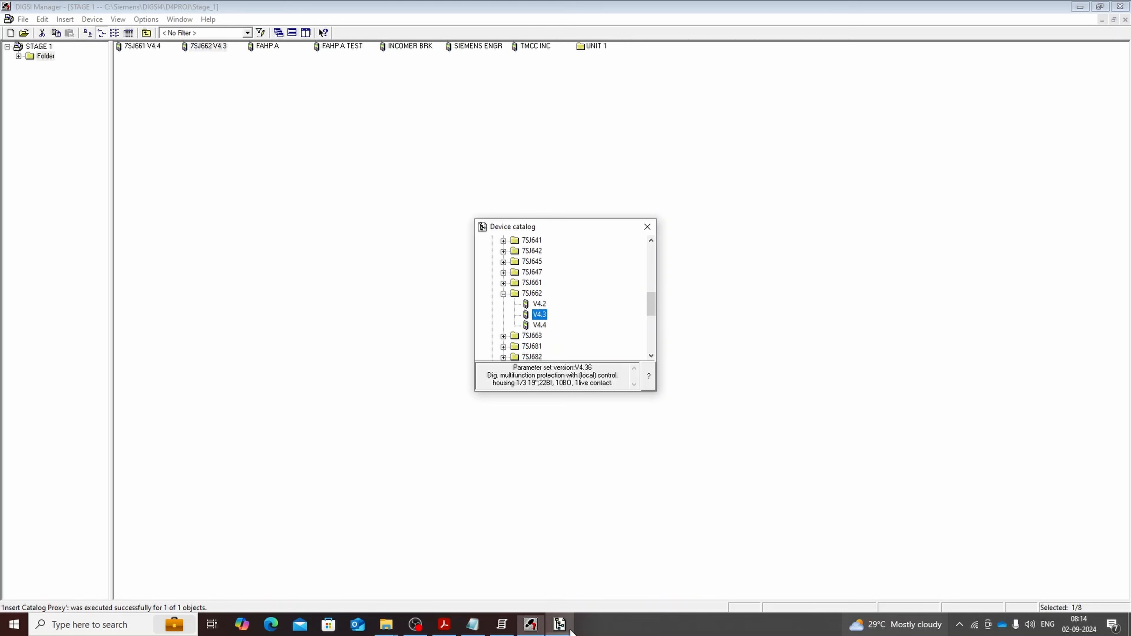
{"action": "left_click", "coordinate": [648, 226]}
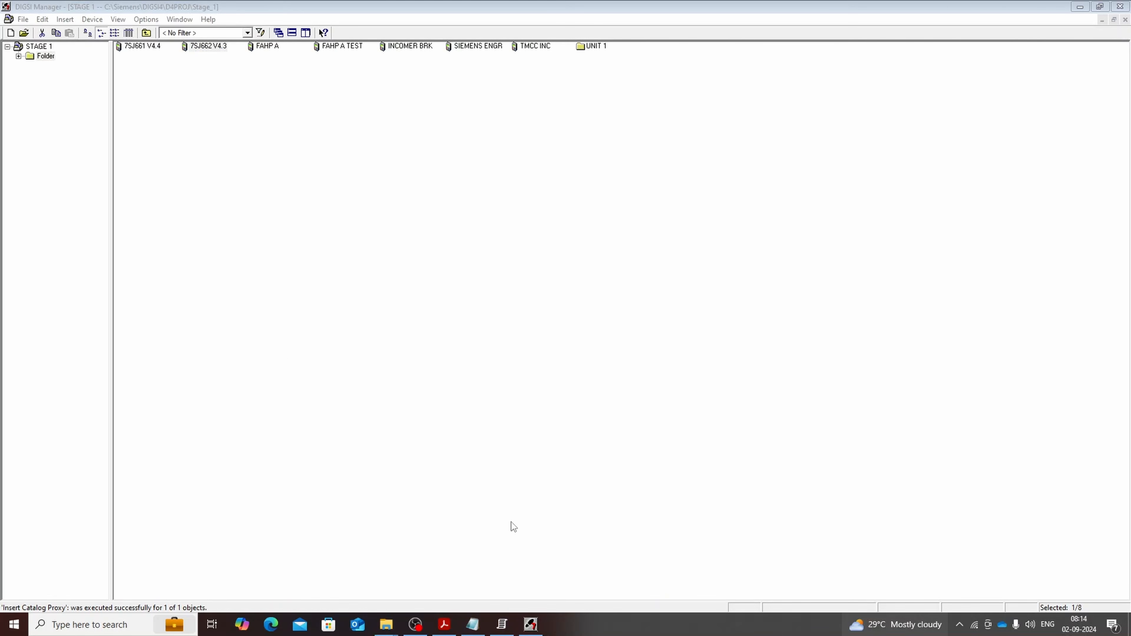
Step: Rename the 7SJ662 V4.3 device as TEST INCOMER and dismiss the Report window
{"action": "left_click", "coordinate": [208, 47]}
{"action": "left_click", "coordinate": [207, 48]}
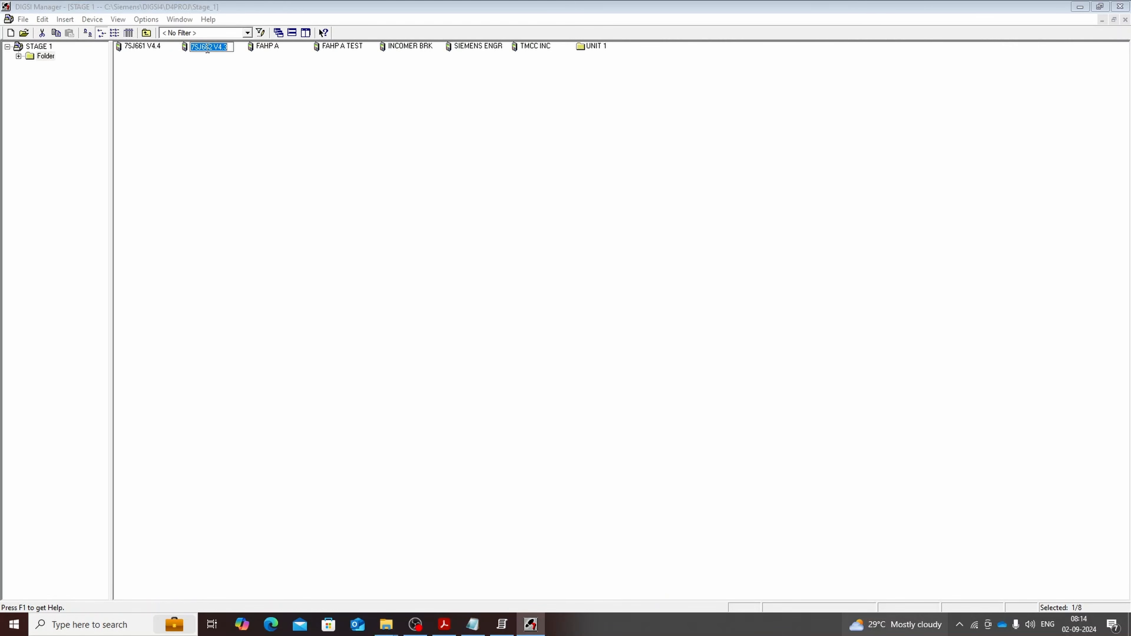
{"action": "type", "text": "TEST INCOMER"}
{"action": "key", "text": "Return"}
{"action": "left_click", "coordinate": [268, 134]}
{"action": "left_click", "coordinate": [502, 624]}
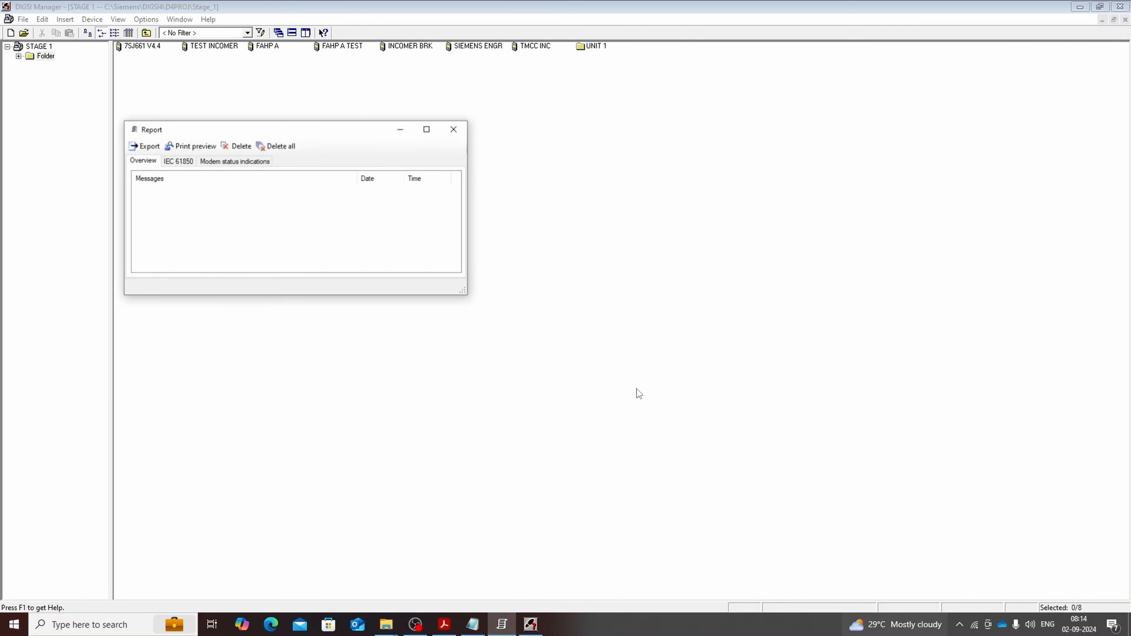
{"action": "left_click", "coordinate": [453, 127]}
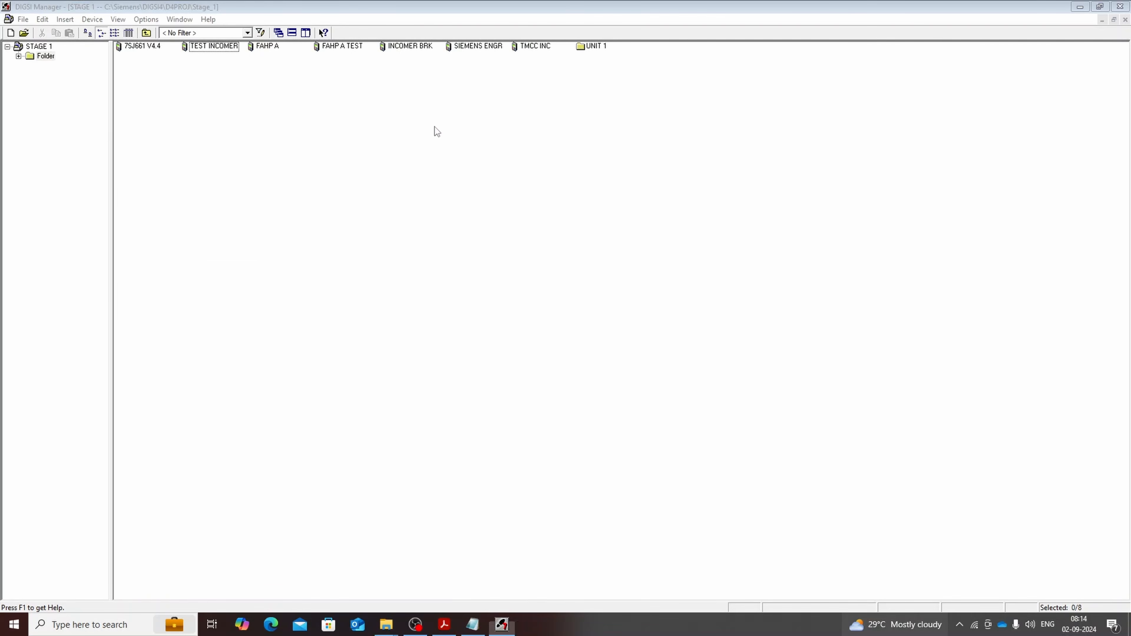
Step: Check the USB device selection for TEST INCOMER, and open the device with the Offline connection type
{"action": "left_click", "coordinate": [214, 45]}
{"action": "double_click", "coordinate": [214, 45]}
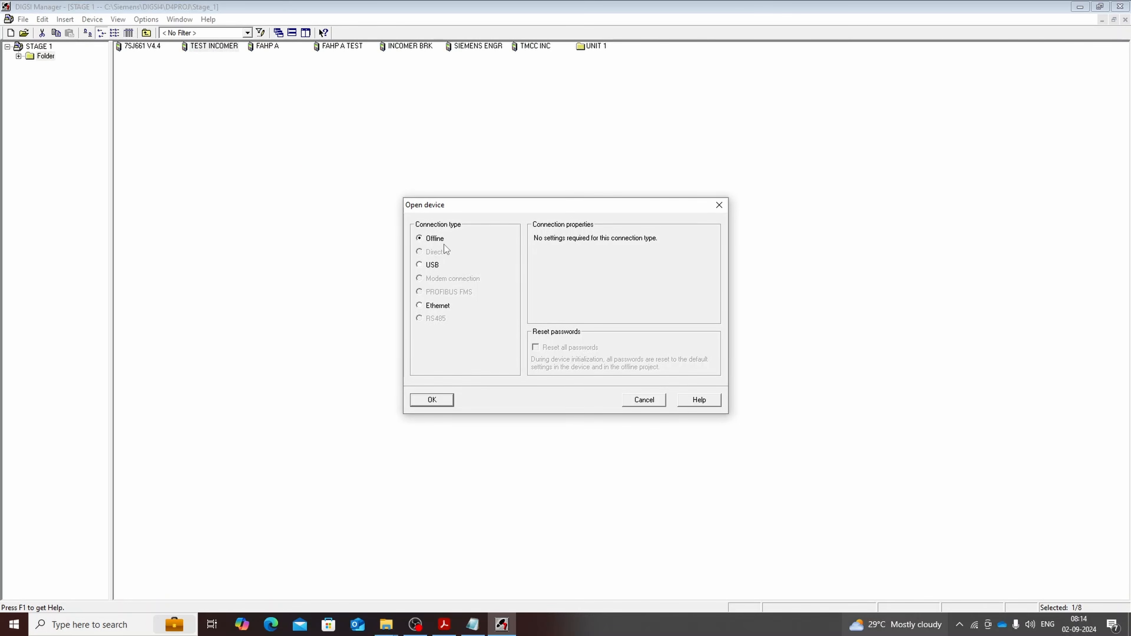
{"action": "left_click", "coordinate": [432, 266]}
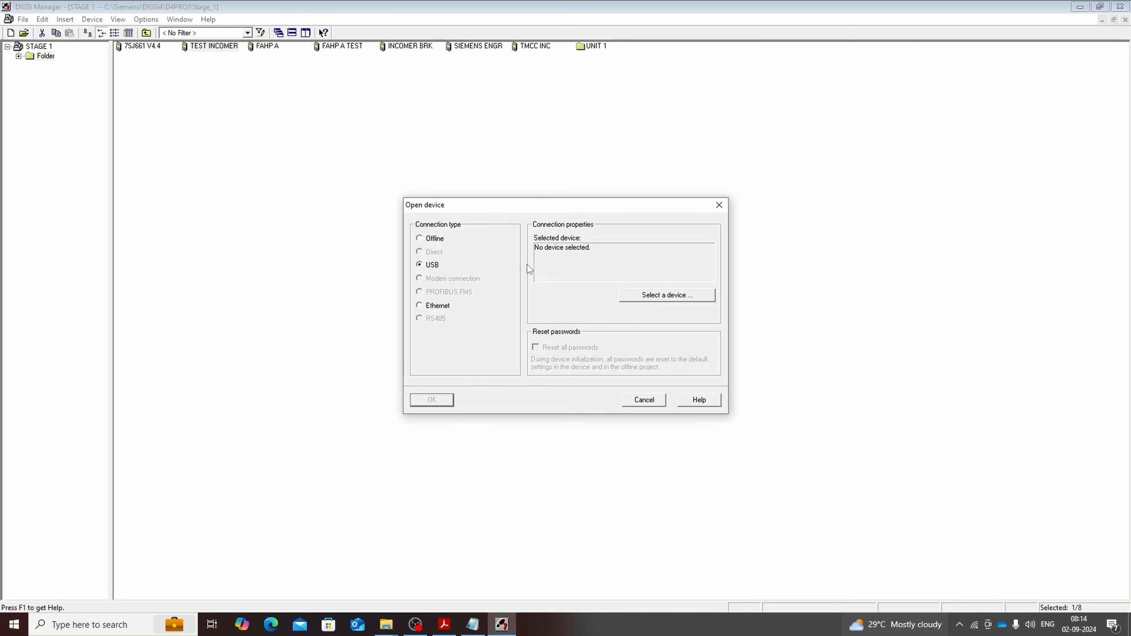
{"action": "left_click", "coordinate": [695, 298]}
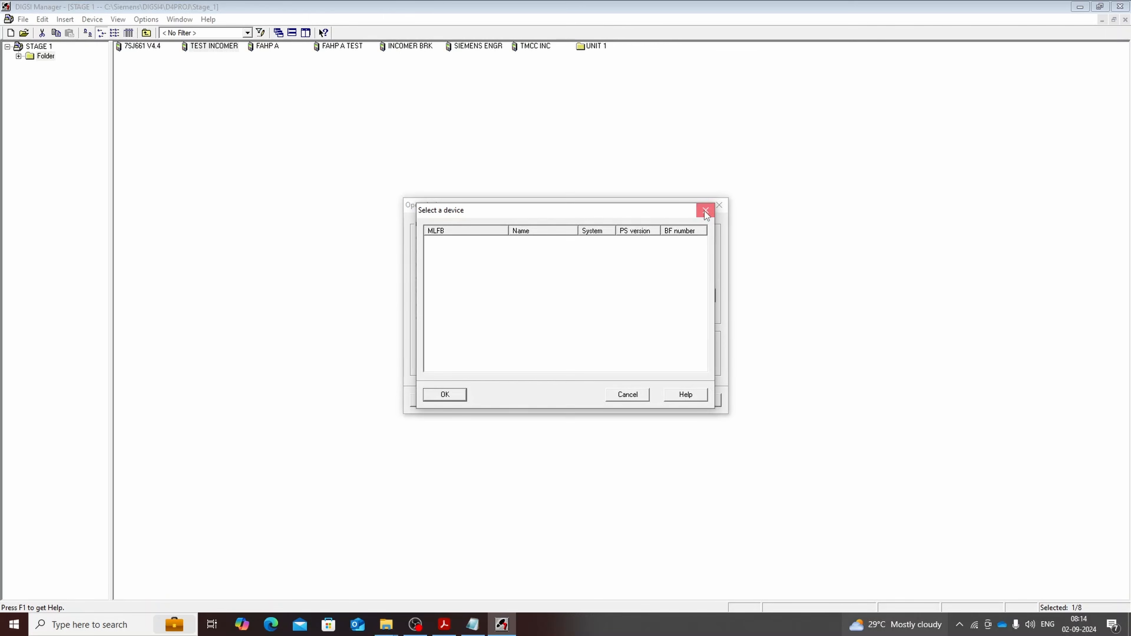
{"action": "left_click", "coordinate": [706, 210]}
{"action": "left_click", "coordinate": [419, 240]}
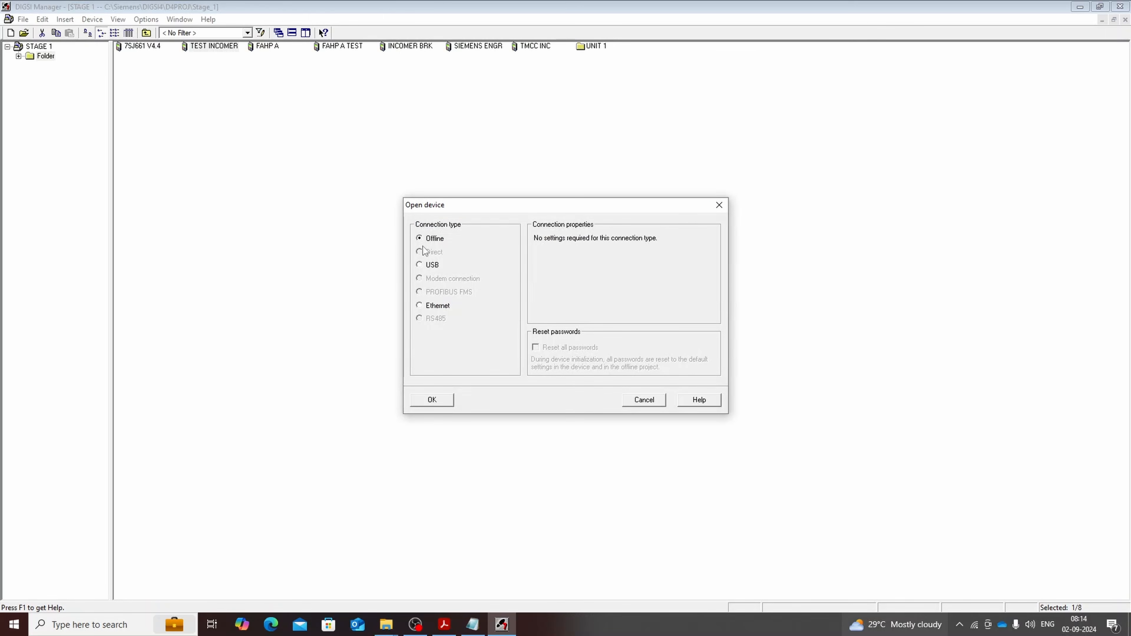
{"action": "left_click", "coordinate": [432, 400]}
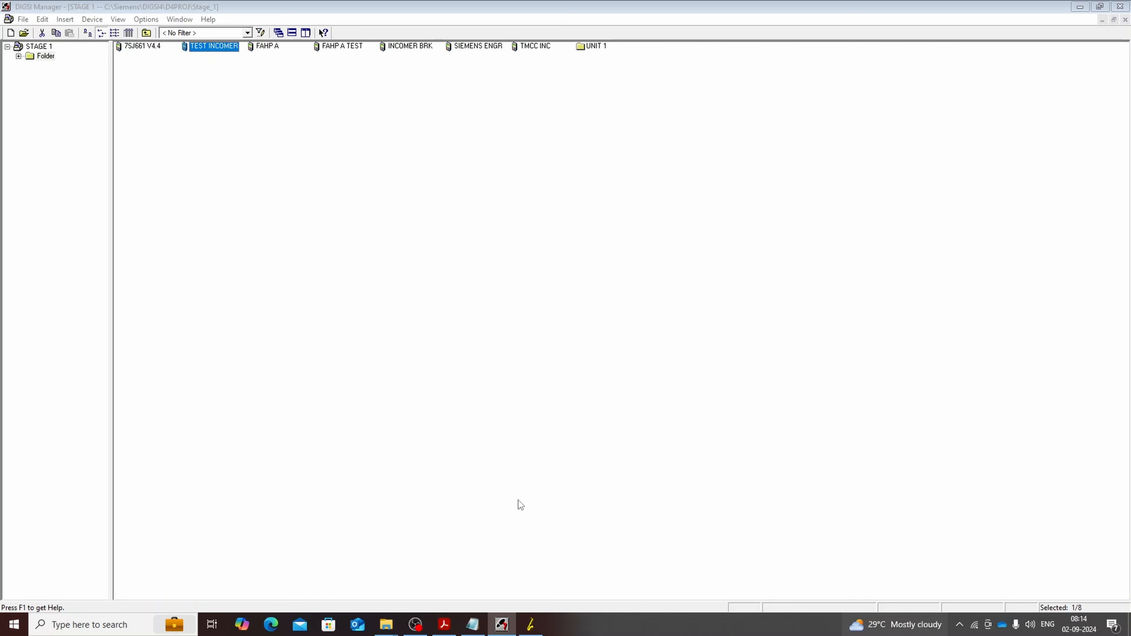
{"action": "left_click", "coordinate": [536, 628]}
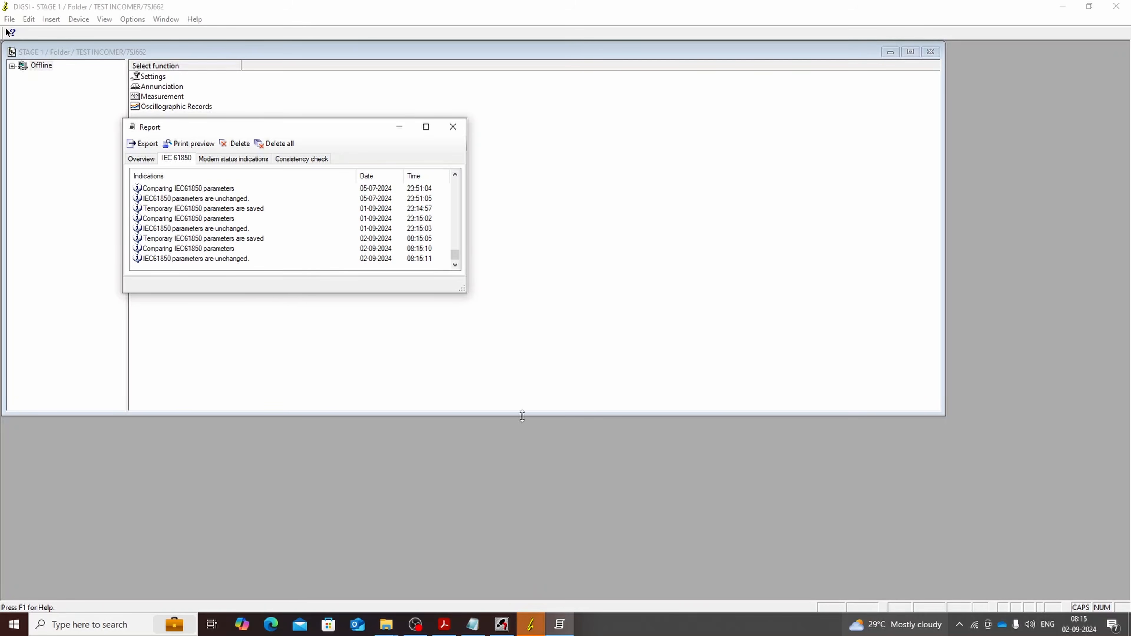
Step: Maximize the TEST INCOMER device window and save the device, dismissing the Report window
{"action": "left_click", "coordinate": [399, 127]}
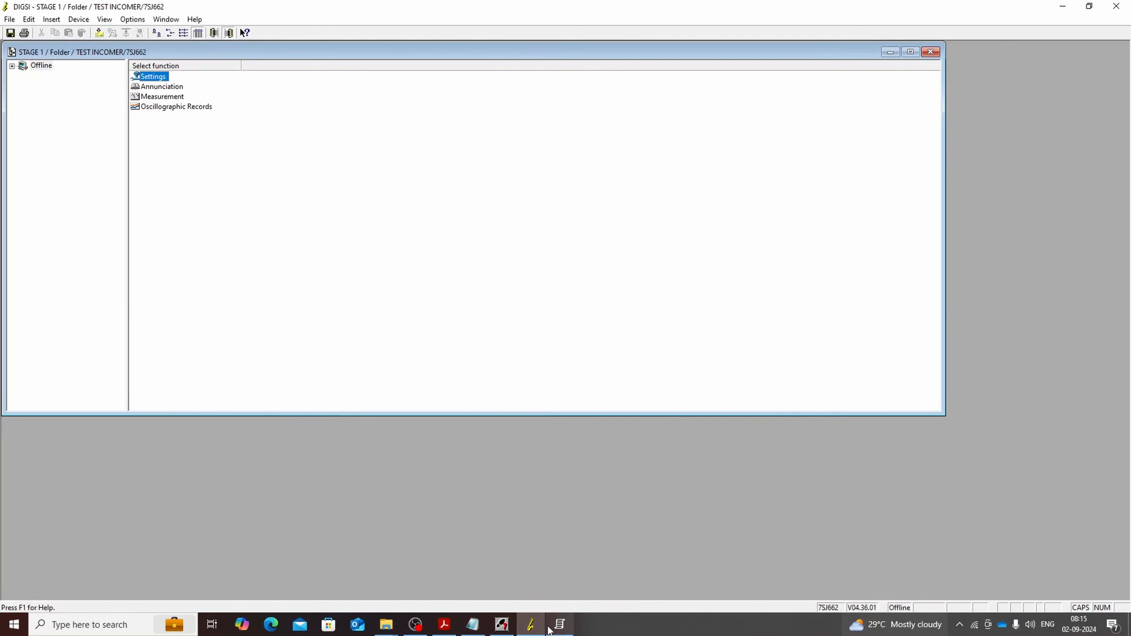
{"action": "left_click", "coordinate": [532, 627]}
{"action": "left_click", "coordinate": [532, 628]}
{"action": "double_click", "coordinate": [444, 53]}
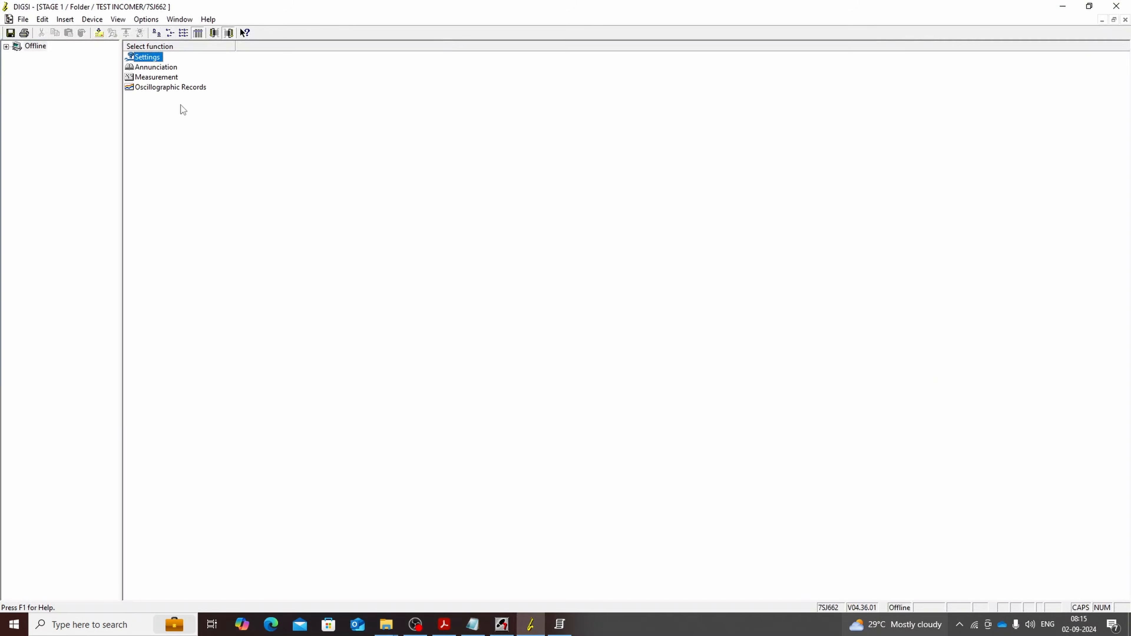
{"action": "left_click", "coordinate": [10, 34]}
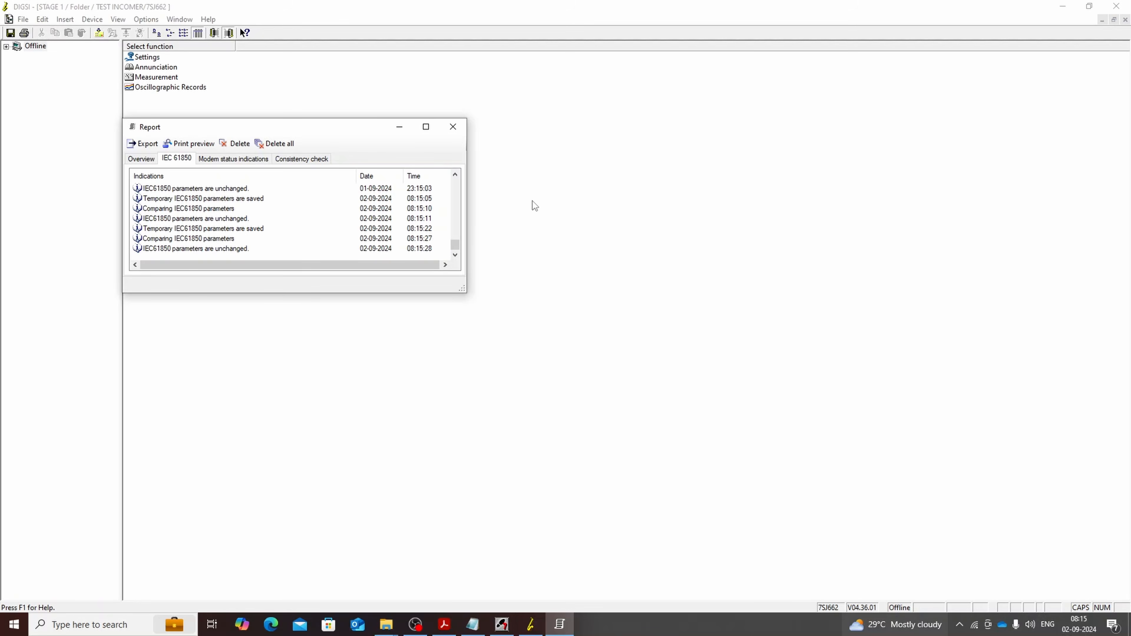
{"action": "left_click", "coordinate": [455, 129]}
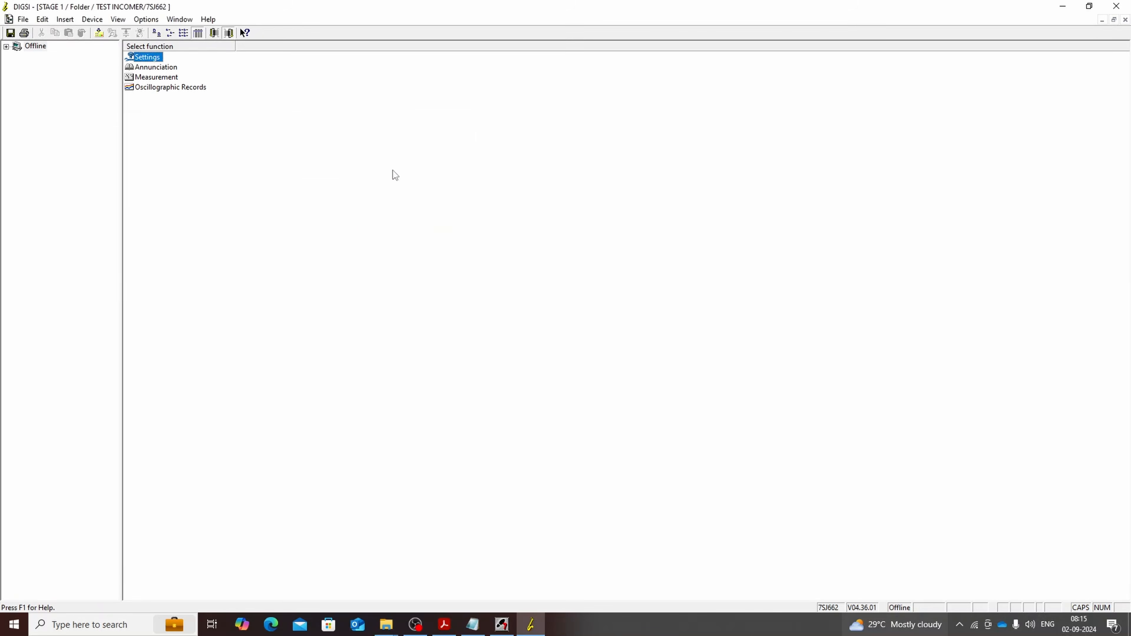
Step: Open the device's Settings and examine the Masking I/O (Configuration Matrix)
{"action": "double_click", "coordinate": [150, 58]}
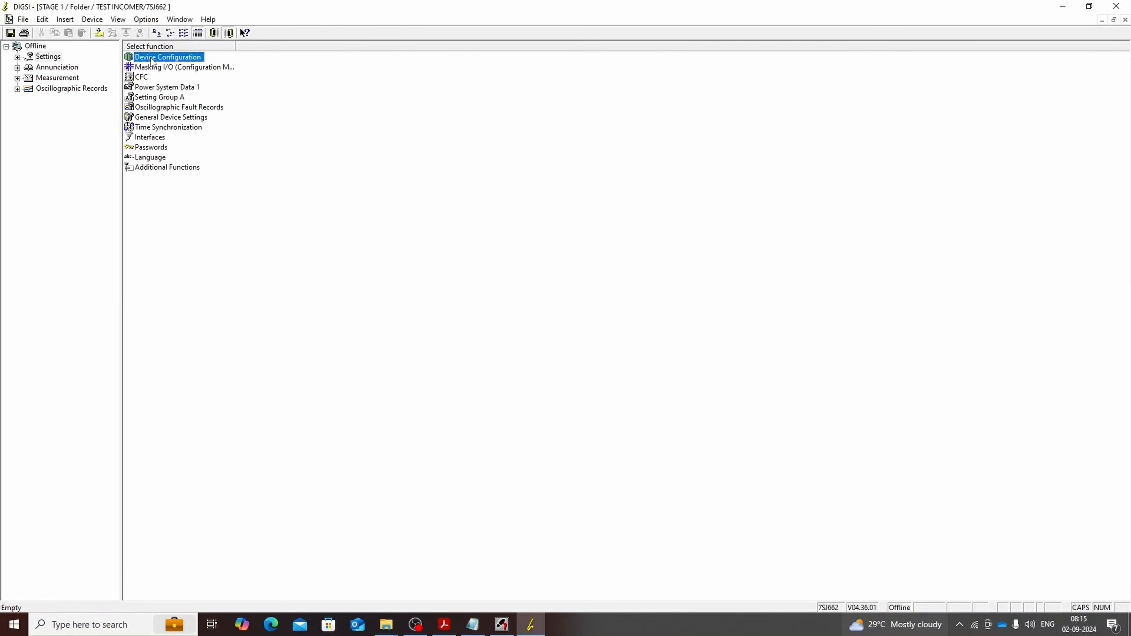
{"action": "left_click", "coordinate": [174, 68]}
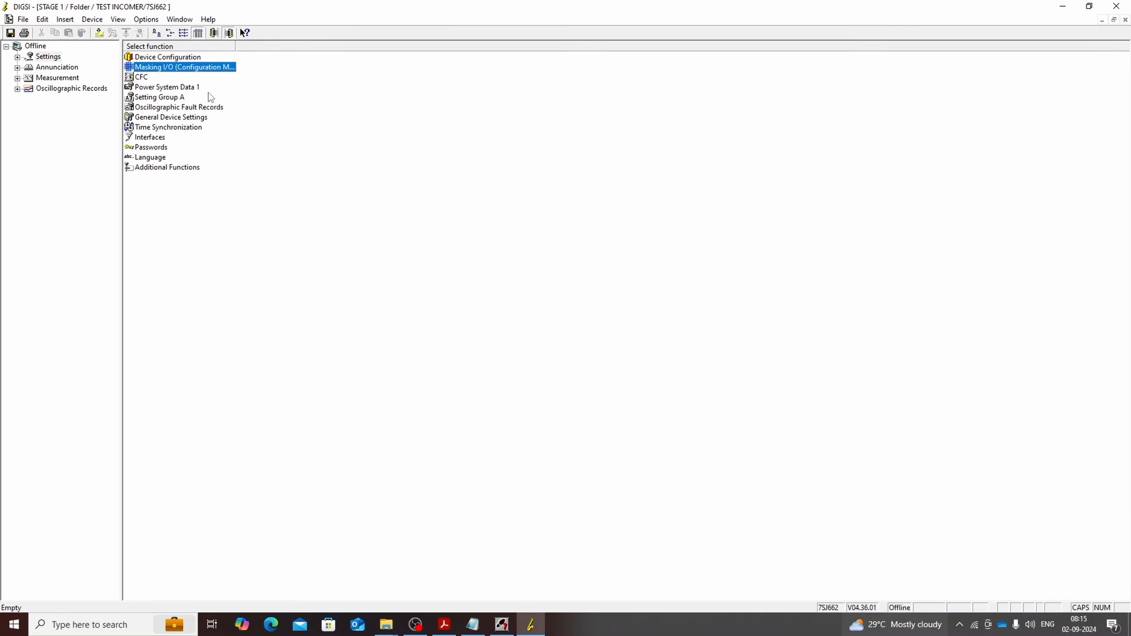
{"action": "left_click", "coordinate": [199, 67]}
{"action": "double_click", "coordinate": [199, 68]}
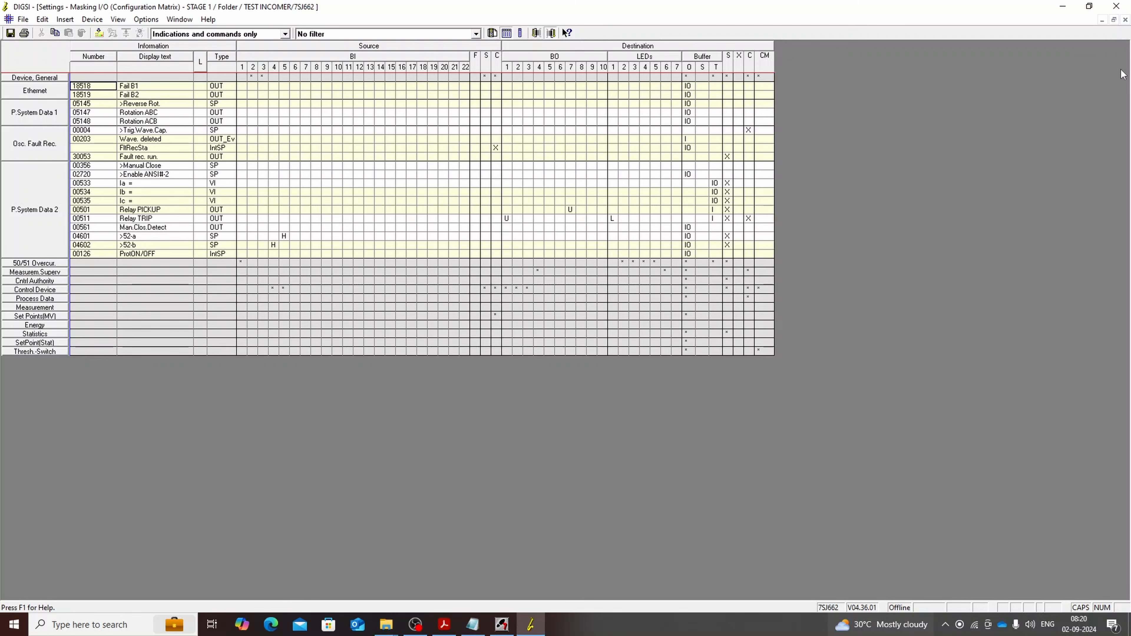
{"action": "left_click", "coordinate": [1125, 20]}
Step: Open Device Configuration and set the scope of function 0161, 25 Function group 1, to SYNCHROCHECK
{"action": "double_click", "coordinate": [195, 55]}
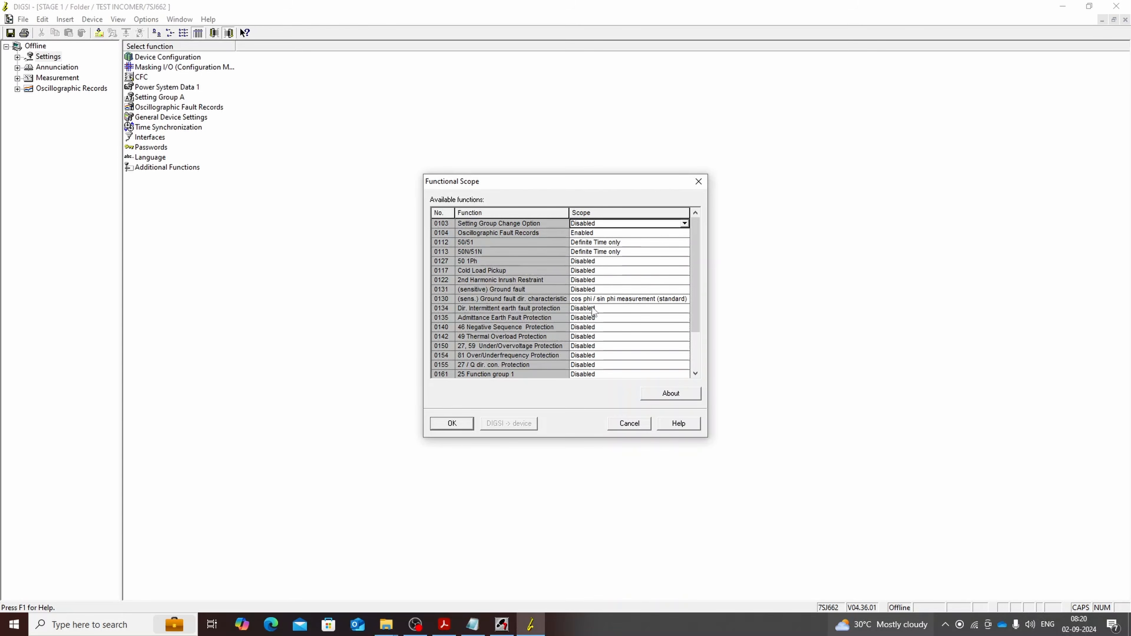
{"action": "left_click", "coordinate": [695, 374]}
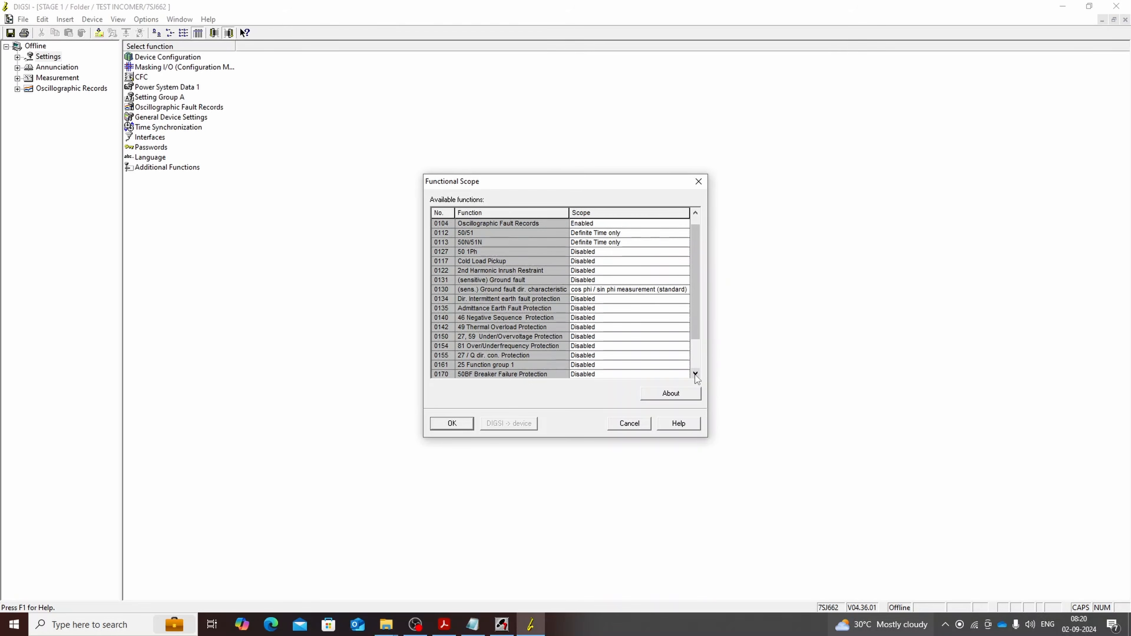
{"action": "left_click", "coordinate": [695, 374]}
{"action": "left_click", "coordinate": [695, 374]}
{"action": "left_click", "coordinate": [694, 374]}
{"action": "left_click", "coordinate": [695, 374]}
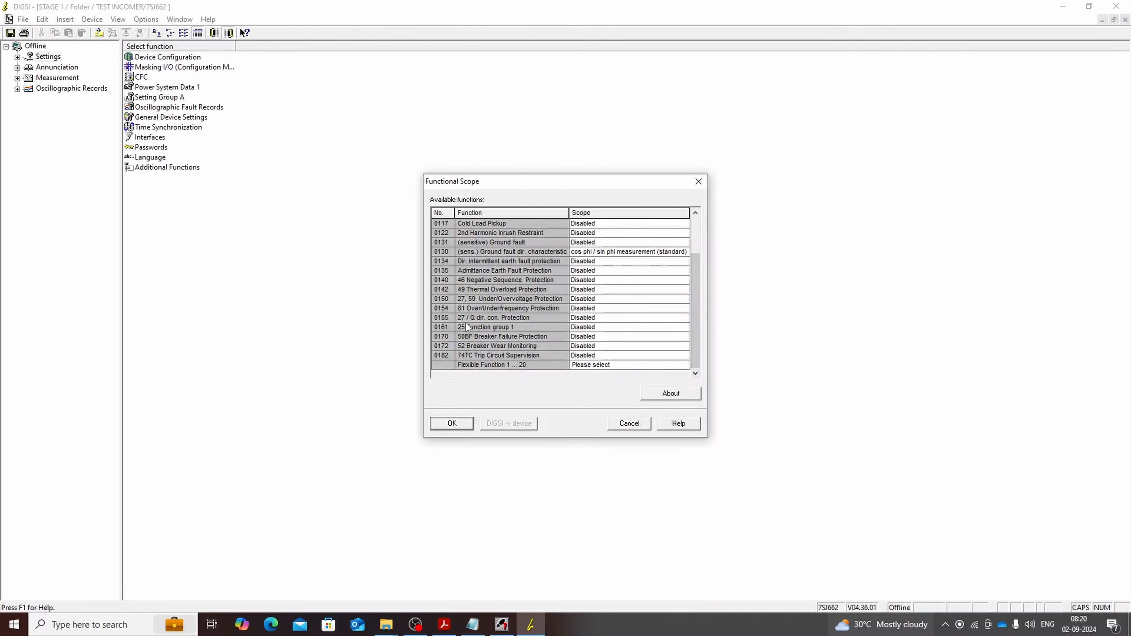
{"action": "left_click", "coordinate": [606, 331]}
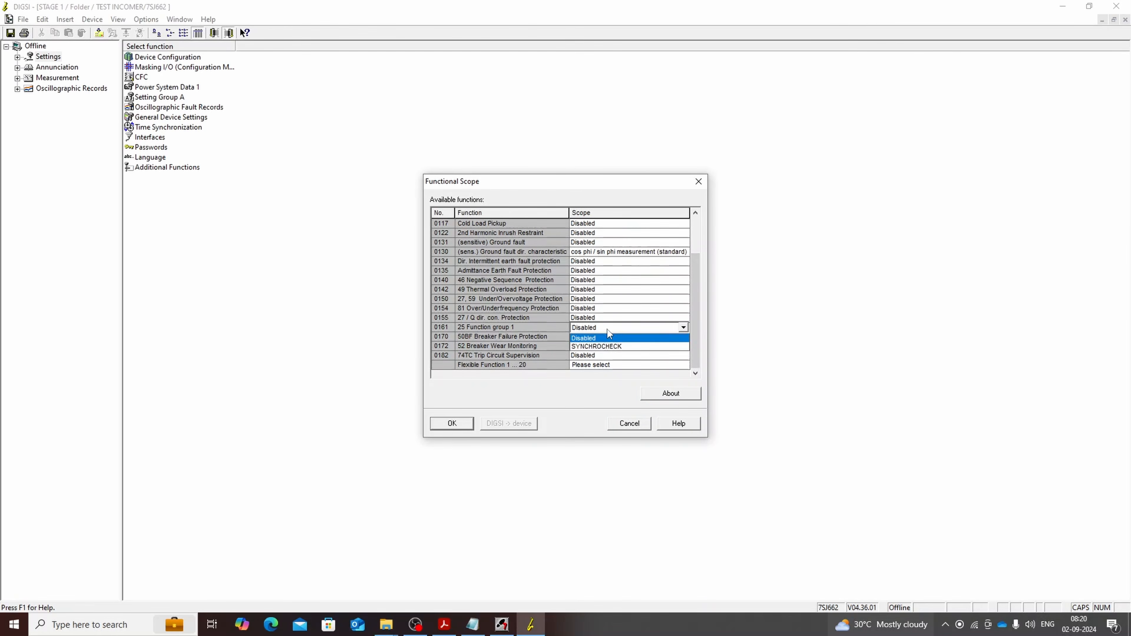
{"action": "left_click", "coordinate": [605, 347]}
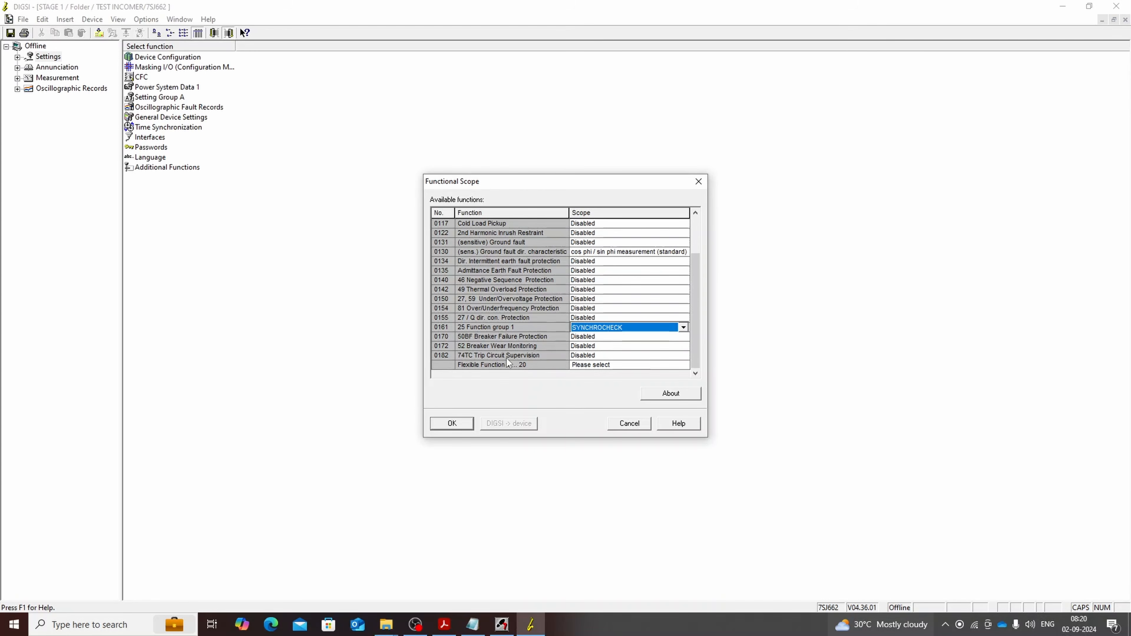
Step: Set the scope of function 0182, 74TC Trip Circuit Supervision, to with 2 Binary Inputs and apply the functional scope
{"action": "left_click", "coordinate": [597, 356]}
{"action": "left_click", "coordinate": [616, 357]}
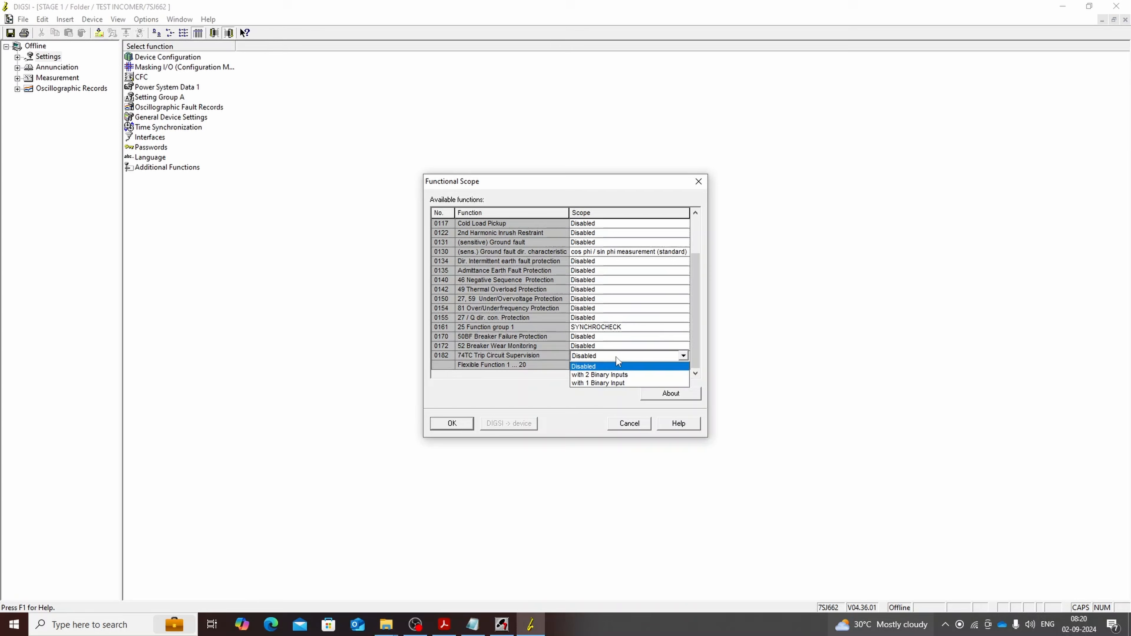
{"action": "left_click", "coordinate": [633, 375]}
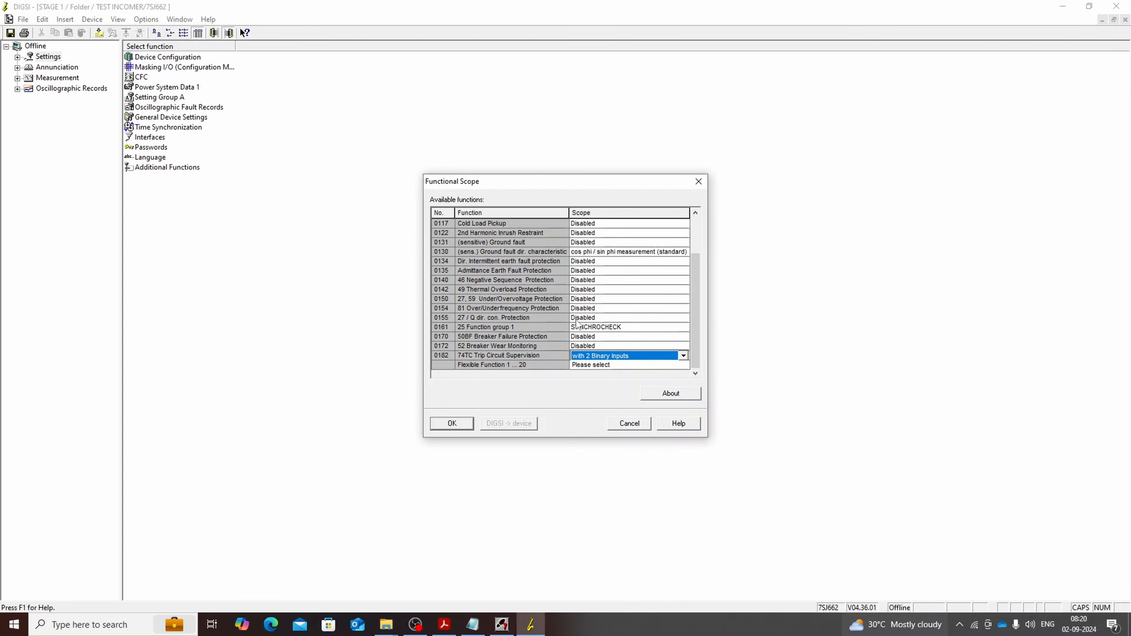
{"action": "left_click", "coordinate": [459, 422]}
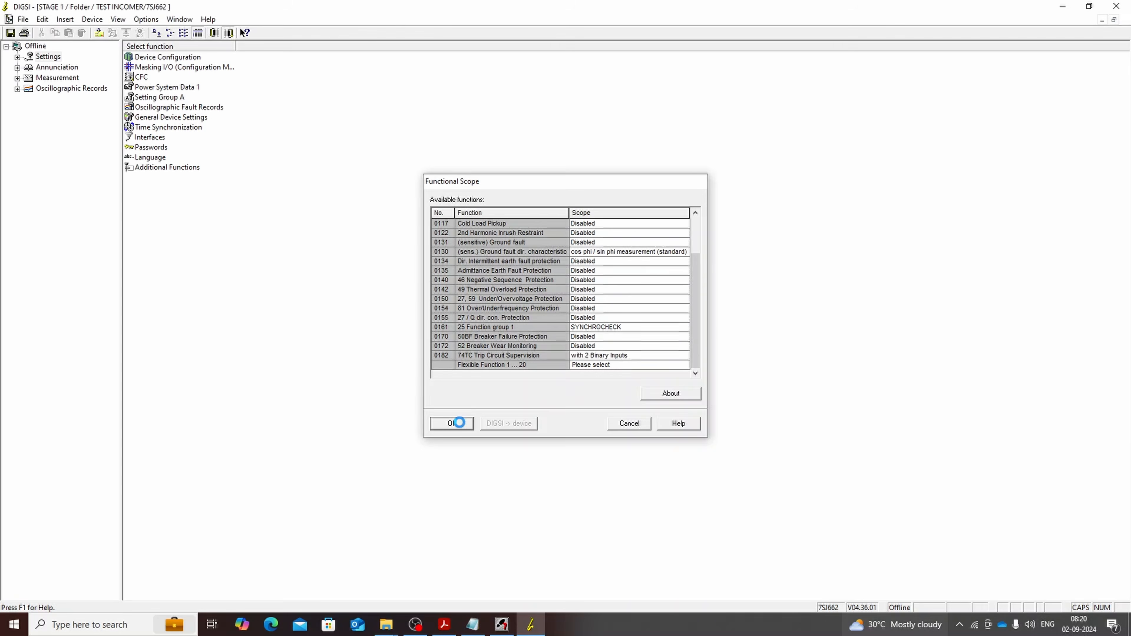
Step: Switch to the Notepad note with the relay order code and close it without saving
{"action": "left_click", "coordinate": [530, 625]}
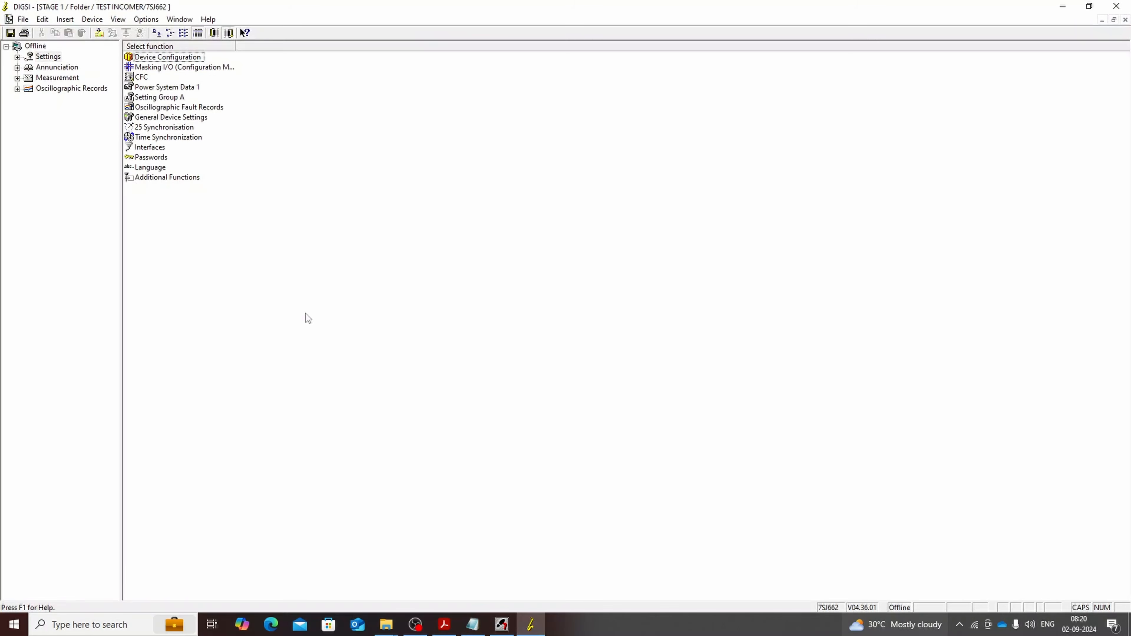
{"action": "left_click", "coordinate": [472, 625]}
{"action": "left_click_drag", "start_coordinate": [899, 388], "coordinate": [513, 184]}
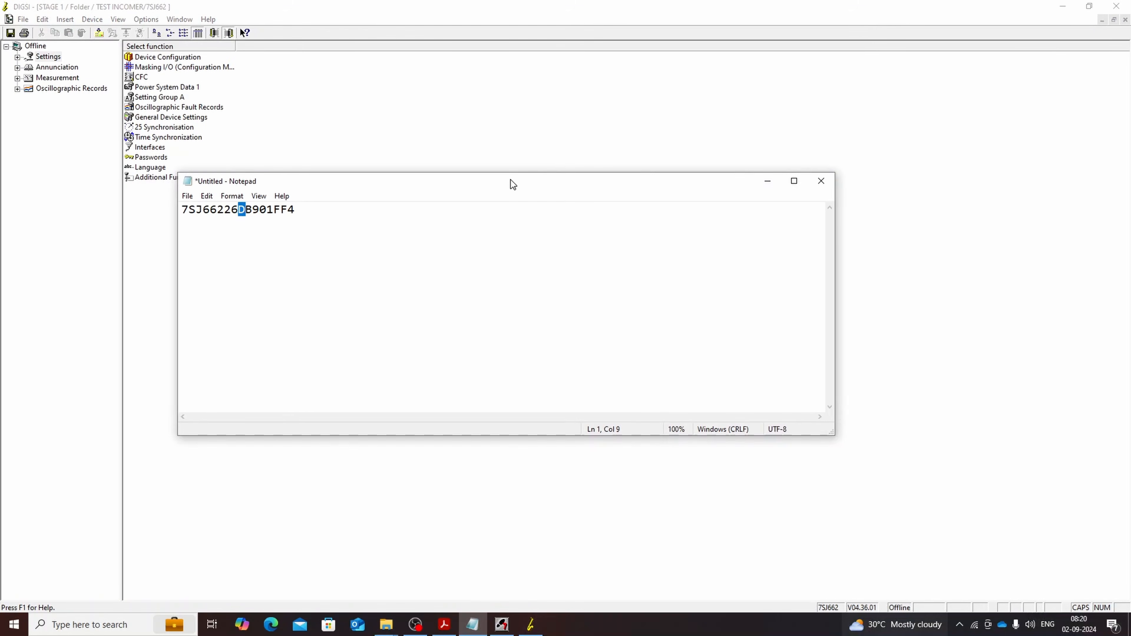
{"action": "left_click", "coordinate": [812, 184]}
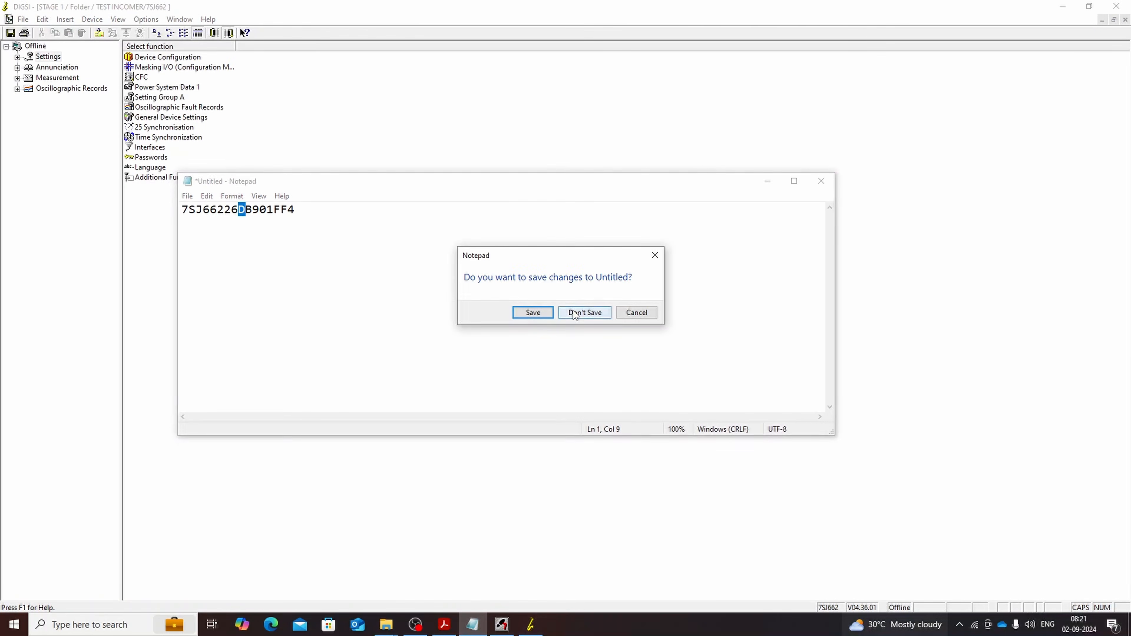
{"action": "left_click", "coordinate": [575, 313]}
Step: Open the Masking I/O (Configuration Matrix) and examine the signals in the SYNC function 1 and 74TC TripCirc. groups
{"action": "double_click", "coordinate": [178, 67]}
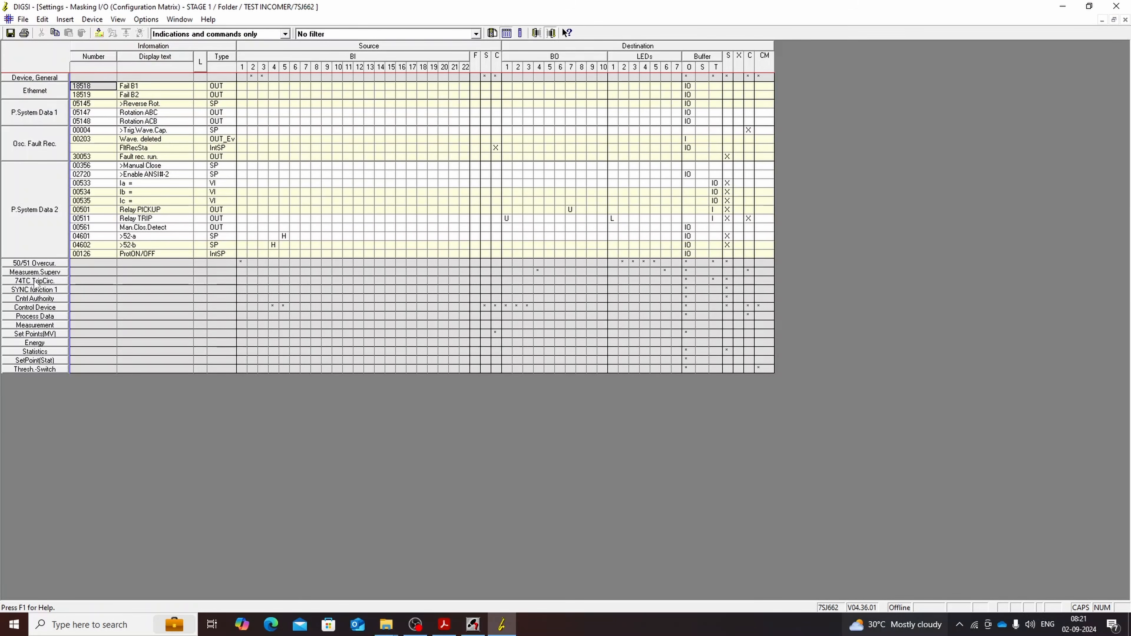
{"action": "double_click", "coordinate": [45, 291]}
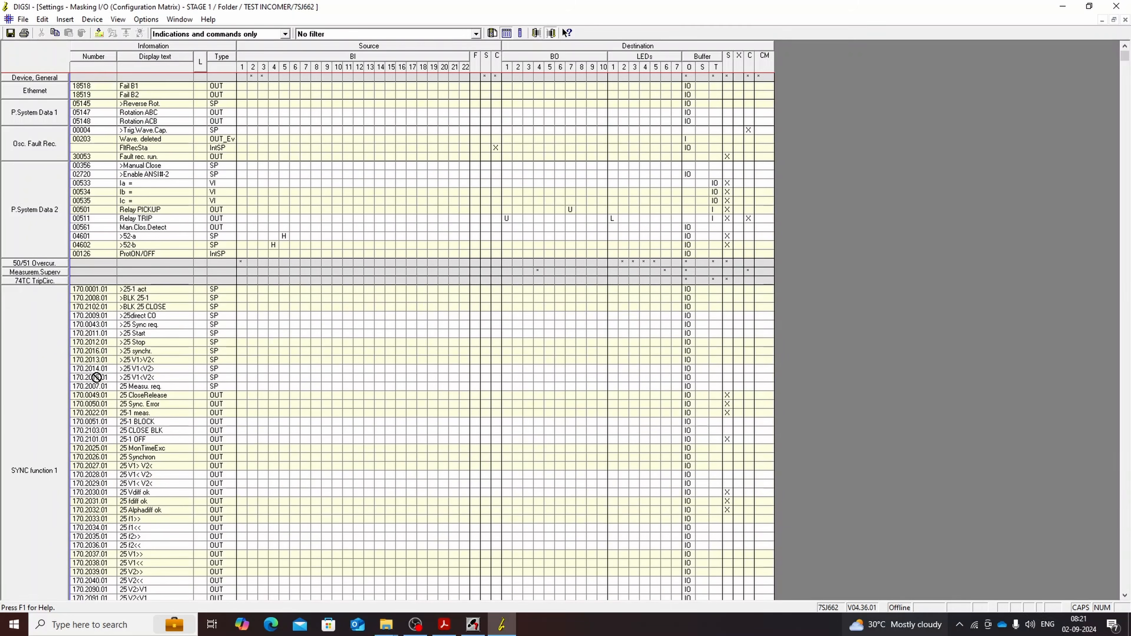
{"action": "scroll", "coordinate": [95, 439], "scroll_direction": "down", "scroll_amount": 2}
{"action": "scroll", "coordinate": [99, 429], "scroll_direction": "down", "scroll_amount": 2}
{"action": "scroll", "coordinate": [103, 415], "scroll_direction": "up", "scroll_amount": 3}
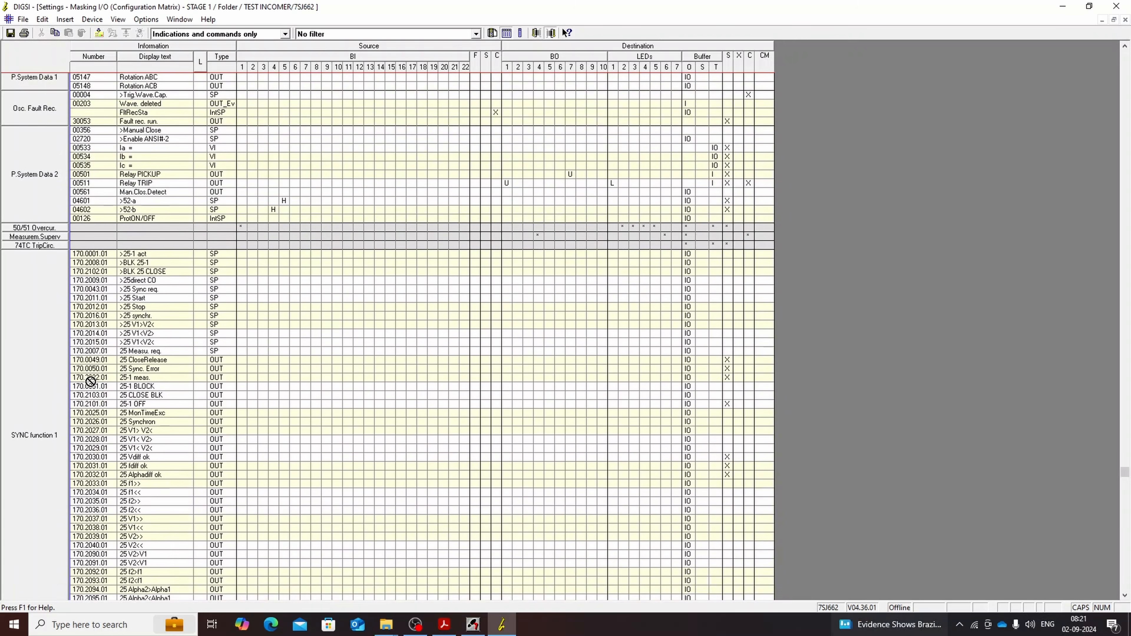
{"action": "scroll", "coordinate": [80, 363], "scroll_direction": "up", "scroll_amount": 1}
{"action": "double_click", "coordinate": [31, 283]}
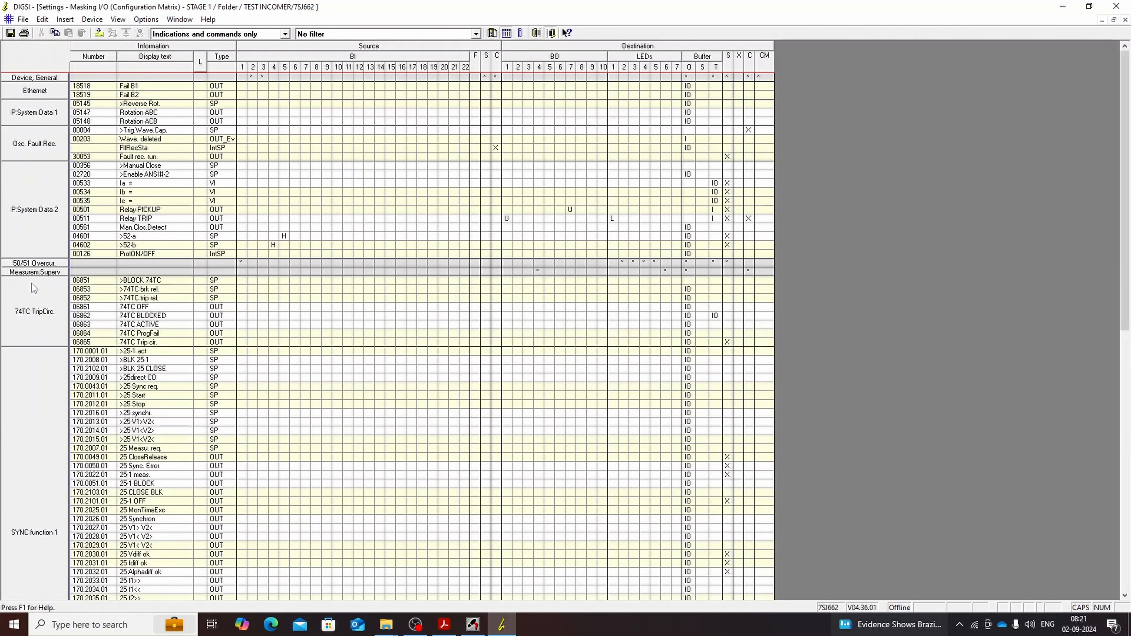
{"action": "double_click", "coordinate": [29, 317]}
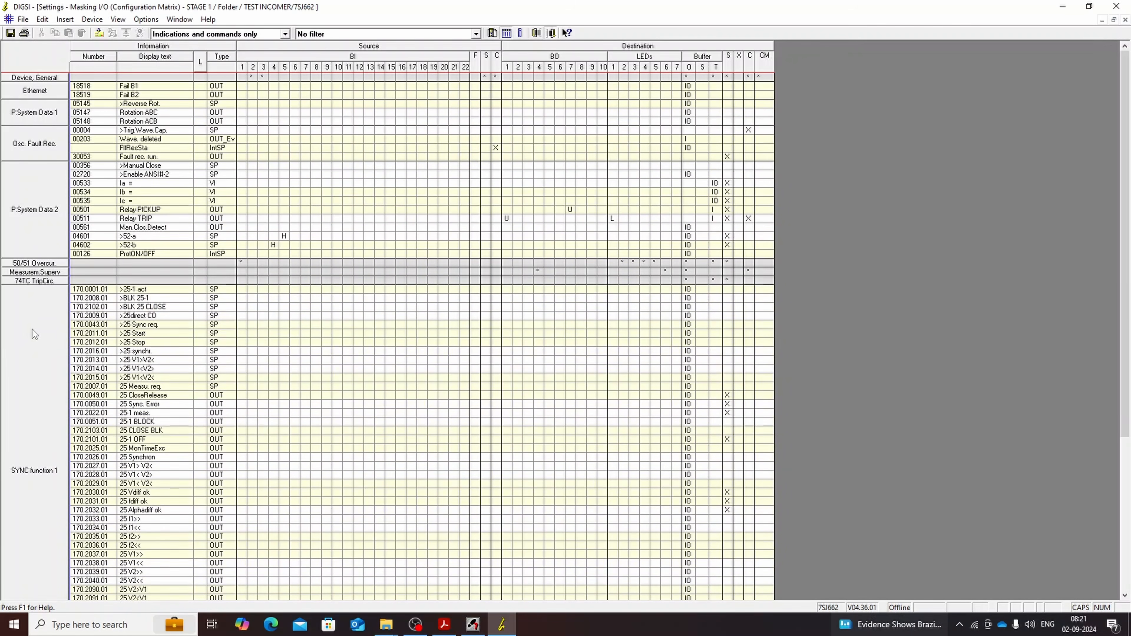
{"action": "double_click", "coordinate": [42, 369]}
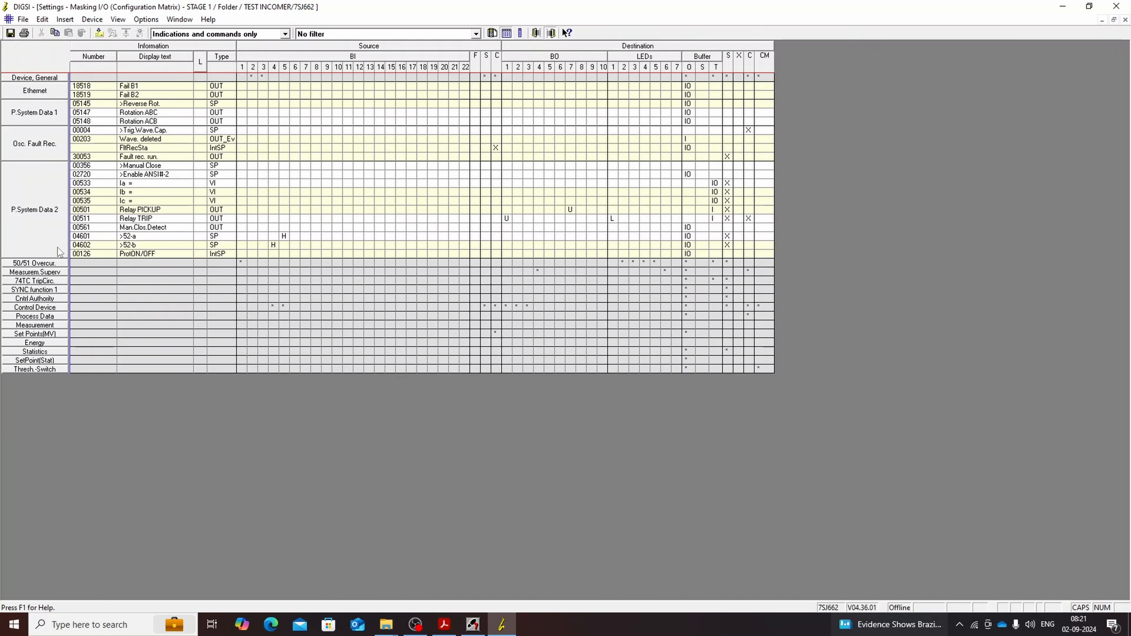
Step: Collapse the P.System Data 2 and Osc. Fault Rec. groups, and insert a group named BINARY INPUTS after SYNC function 1
{"action": "double_click", "coordinate": [24, 171]}
{"action": "double_click", "coordinate": [36, 143]}
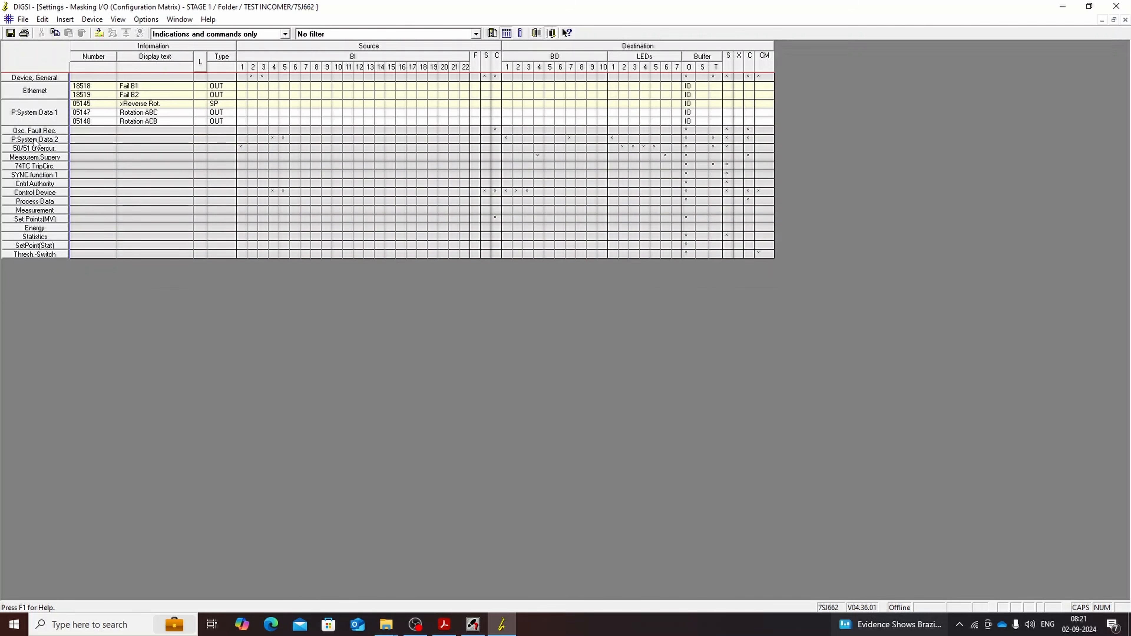
{"action": "left_click", "coordinate": [28, 176]}
{"action": "right_click", "coordinate": [29, 178]}
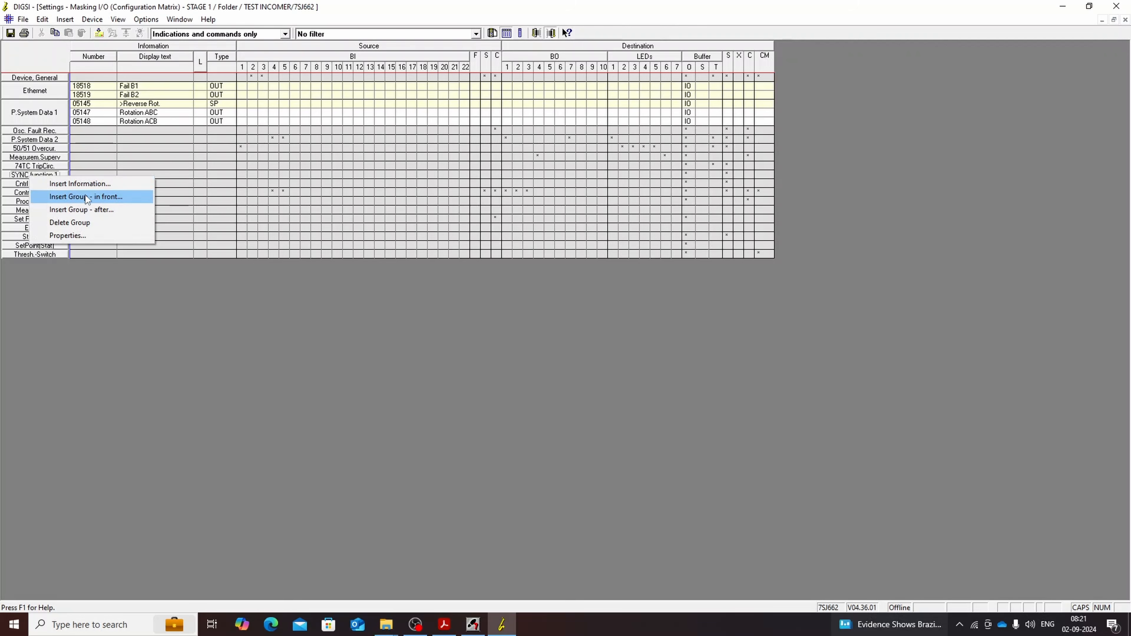
{"action": "left_click", "coordinate": [89, 211]}
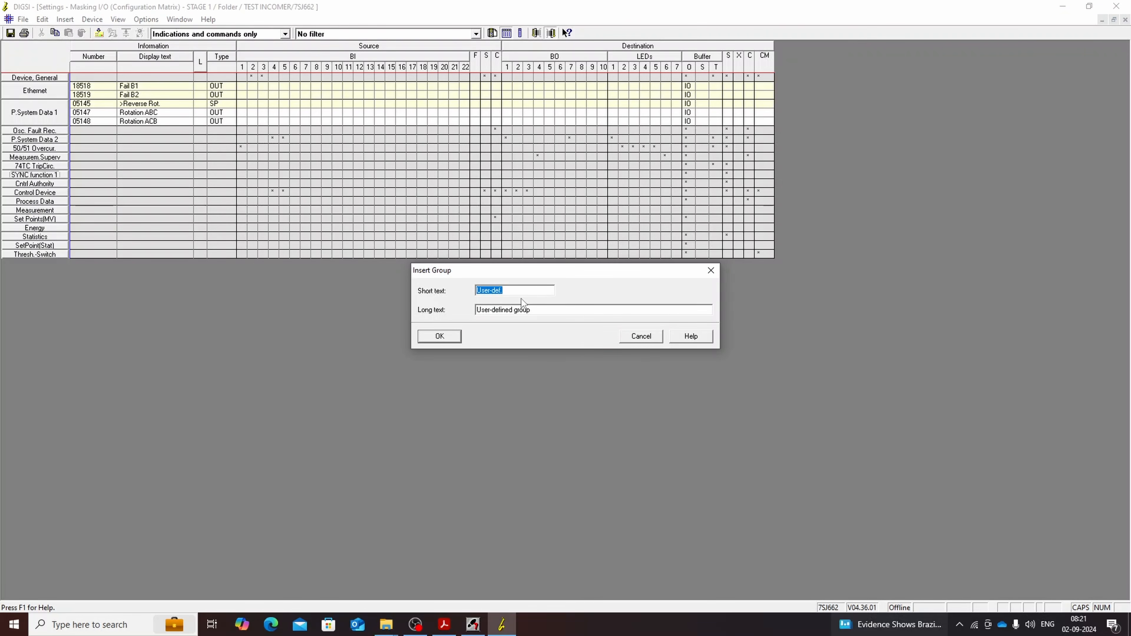
{"action": "type", "text": "BINARY INPUTS"}
{"action": "left_click", "coordinate": [439, 336]}
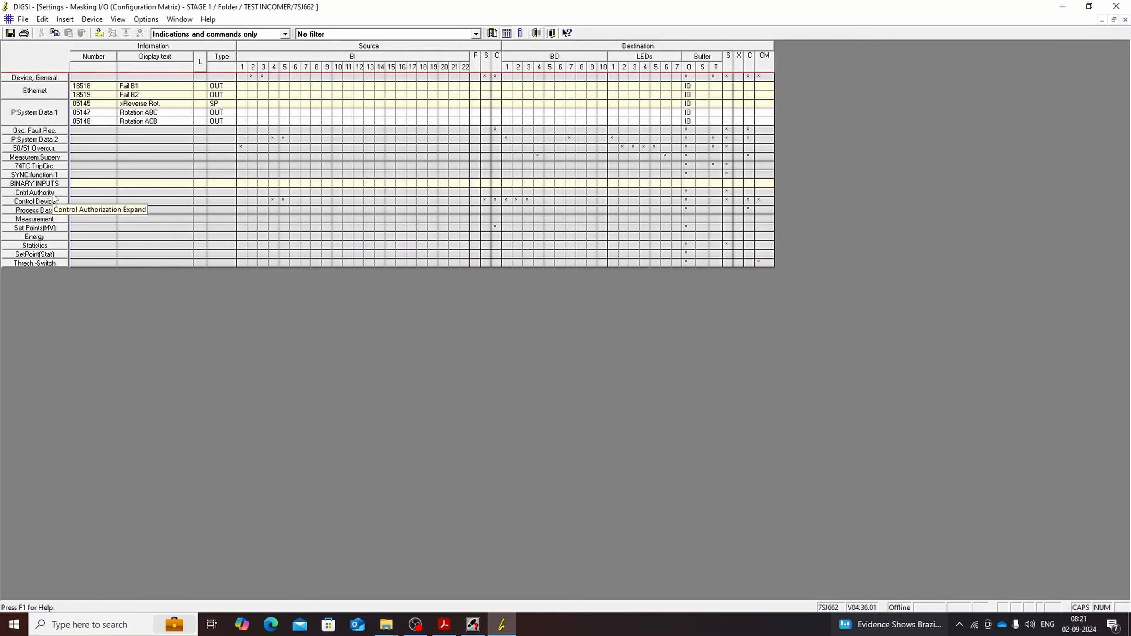
Step: Insert a group named BINARY OUTPUTS after the Control Device group
{"action": "right_click", "coordinate": [53, 200]}
{"action": "left_click", "coordinate": [92, 241]}
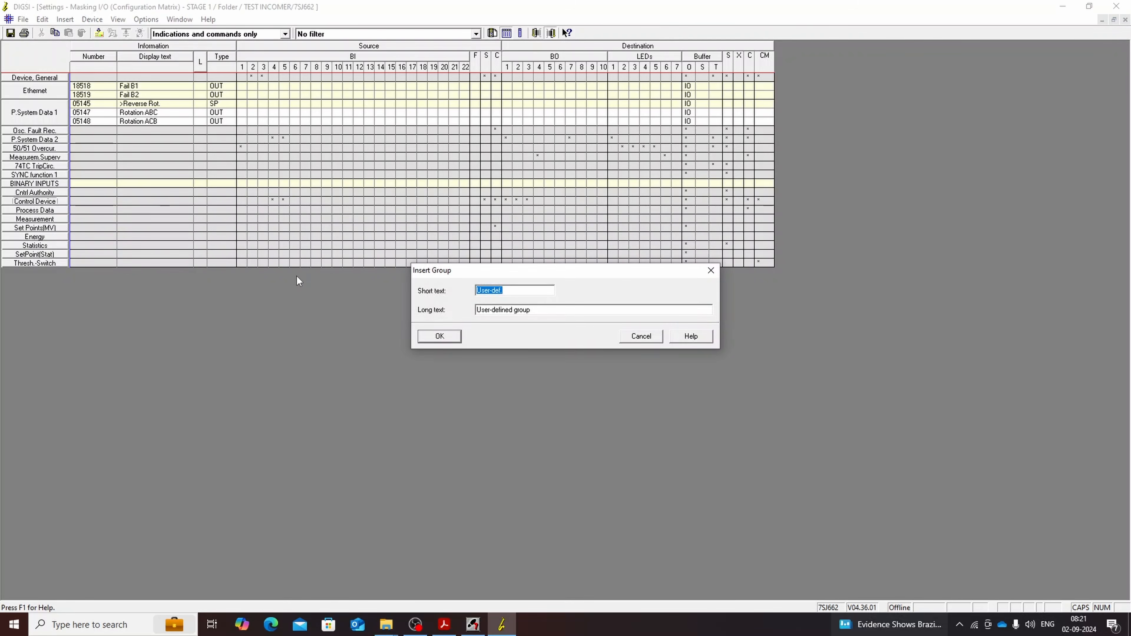
{"action": "type", "text": "BINARY OUTPUTS"}
{"action": "left_click", "coordinate": [432, 337]}
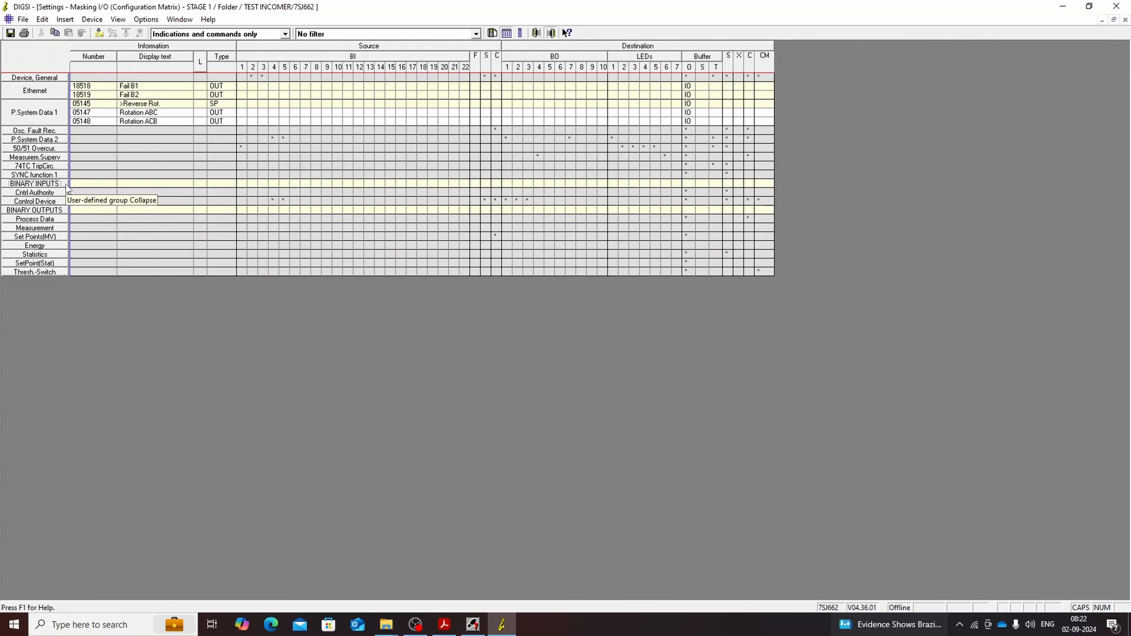
Step: Open the information catalog for the BINARY INPUTS group and find the ON/OFF (SP) entry among the Single Point annunciations
{"action": "left_click", "coordinate": [99, 183]}
{"action": "right_click", "coordinate": [99, 183]}
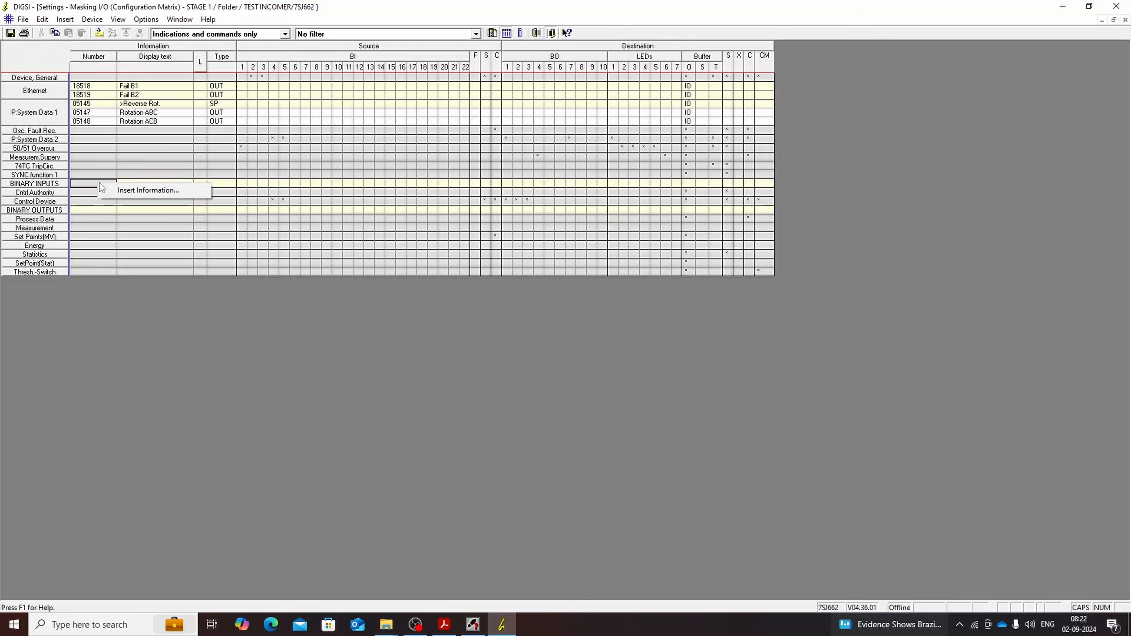
{"action": "left_click", "coordinate": [129, 192]}
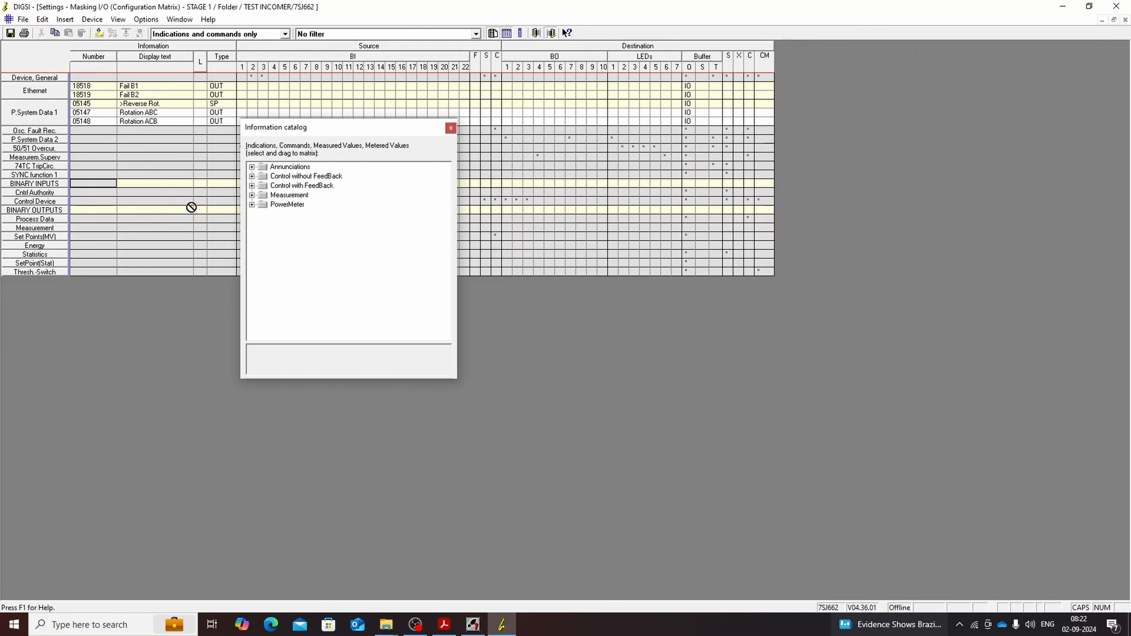
{"action": "left_click", "coordinate": [253, 167]}
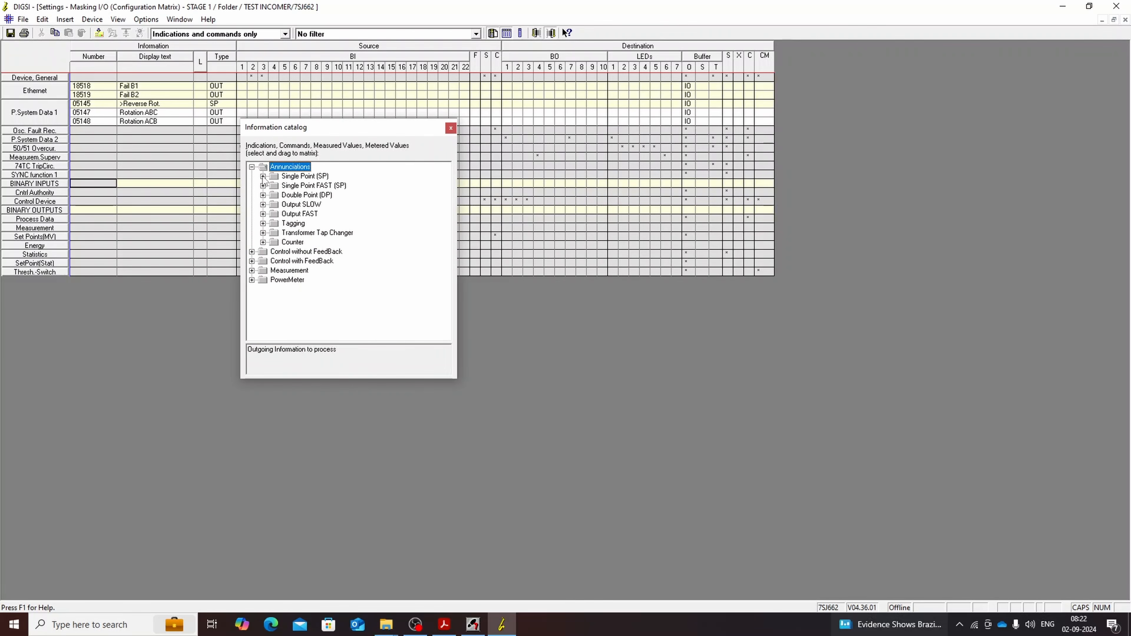
{"action": "left_click", "coordinate": [252, 251]}
{"action": "left_click", "coordinate": [253, 252]}
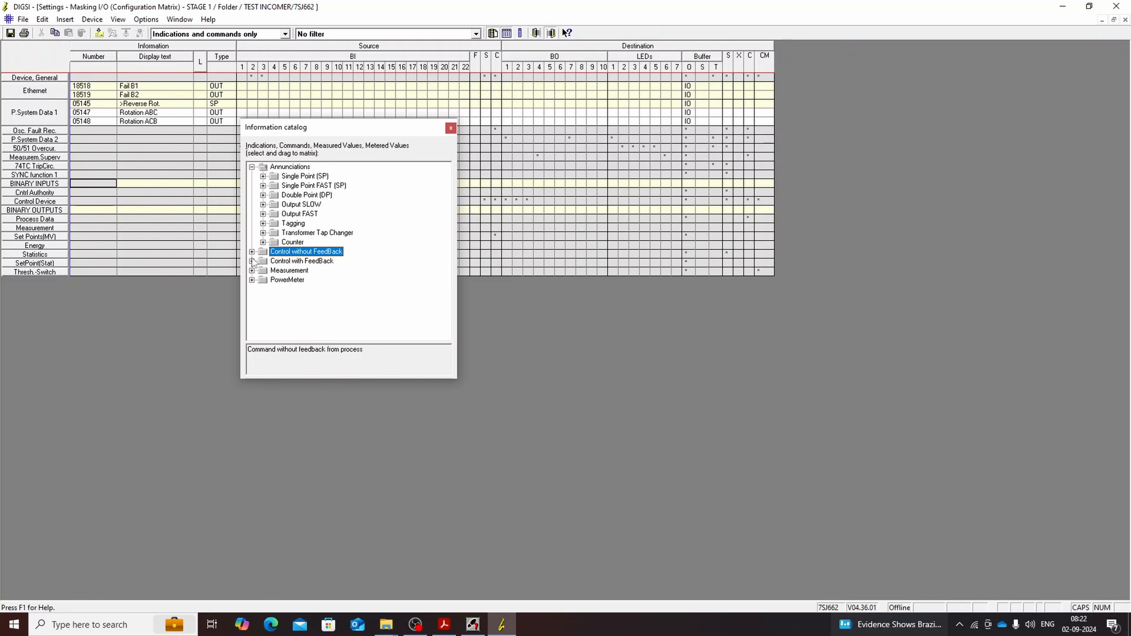
{"action": "left_click", "coordinate": [252, 261]}
{"action": "left_click", "coordinate": [252, 261]}
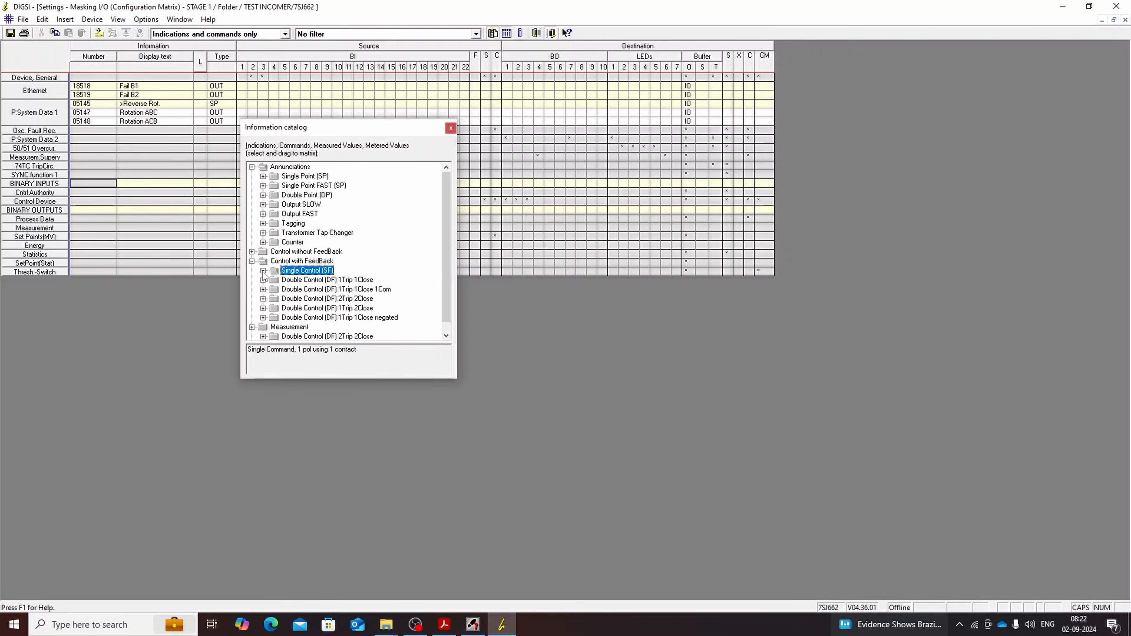
{"action": "left_click", "coordinate": [252, 271]}
{"action": "left_click", "coordinate": [252, 271]}
{"action": "left_click", "coordinate": [252, 280]}
{"action": "left_click", "coordinate": [252, 280]}
{"action": "left_click", "coordinate": [263, 177]}
{"action": "left_click", "coordinate": [310, 186]}
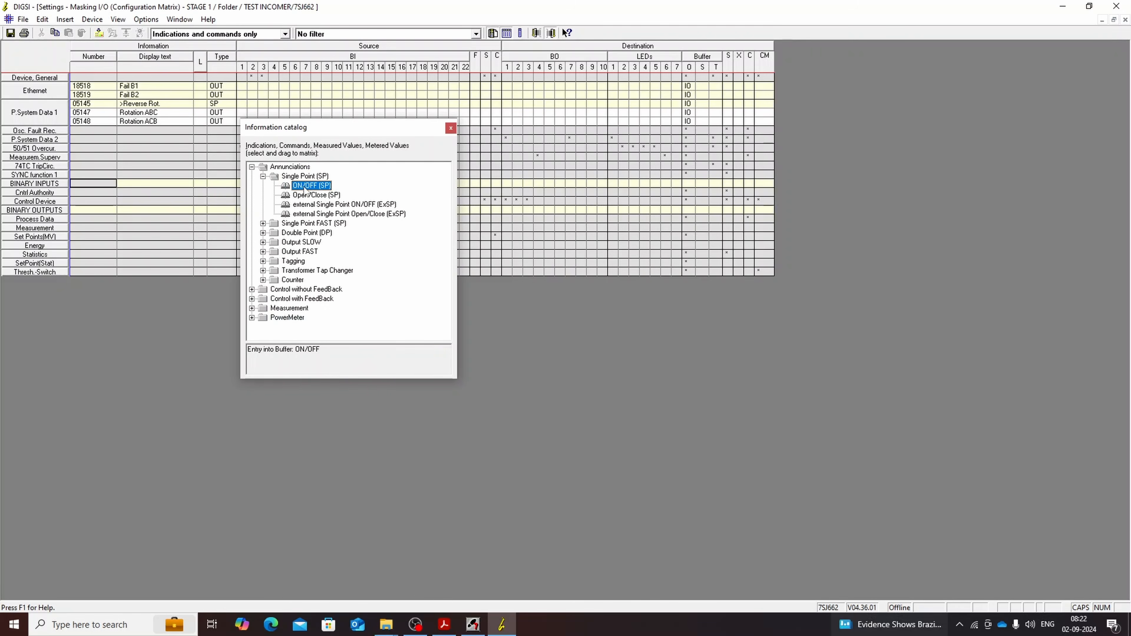
Step: Add thirteen ON/OFF (SP) single-point entries to the BINARY INPUTS group
{"action": "left_click_drag", "start_coordinate": [313, 191], "coordinate": [160, 183]}
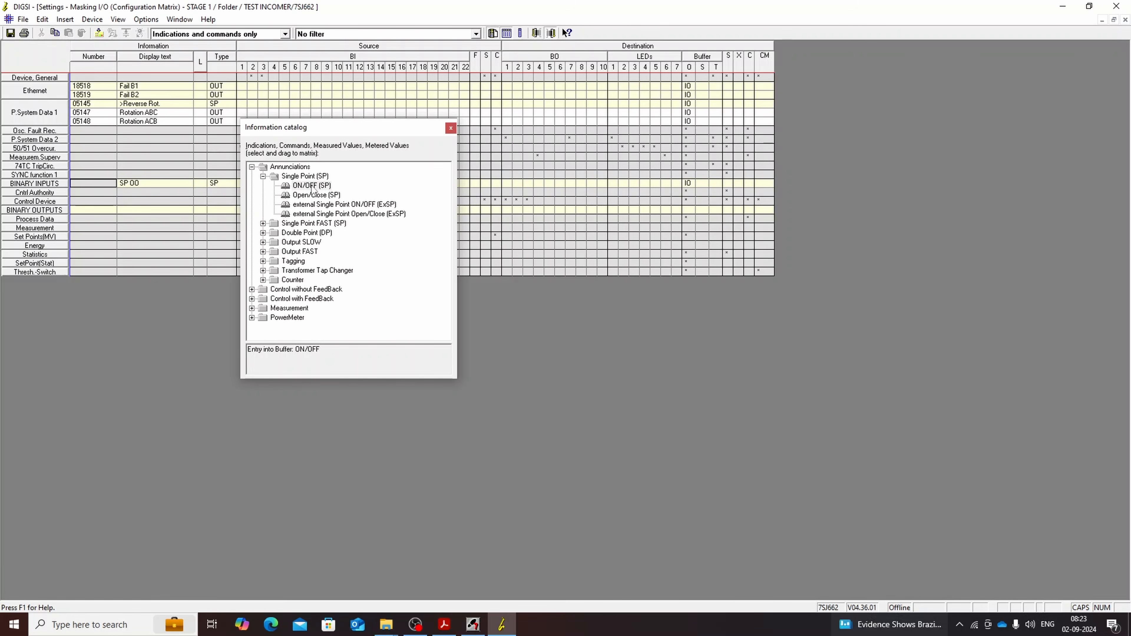
{"action": "left_click_drag", "start_coordinate": [313, 192], "coordinate": [185, 216]}
{"action": "left_click_drag", "start_coordinate": [307, 190], "coordinate": [184, 216]}
{"action": "left_click_drag", "start_coordinate": [311, 186], "coordinate": [184, 217]}
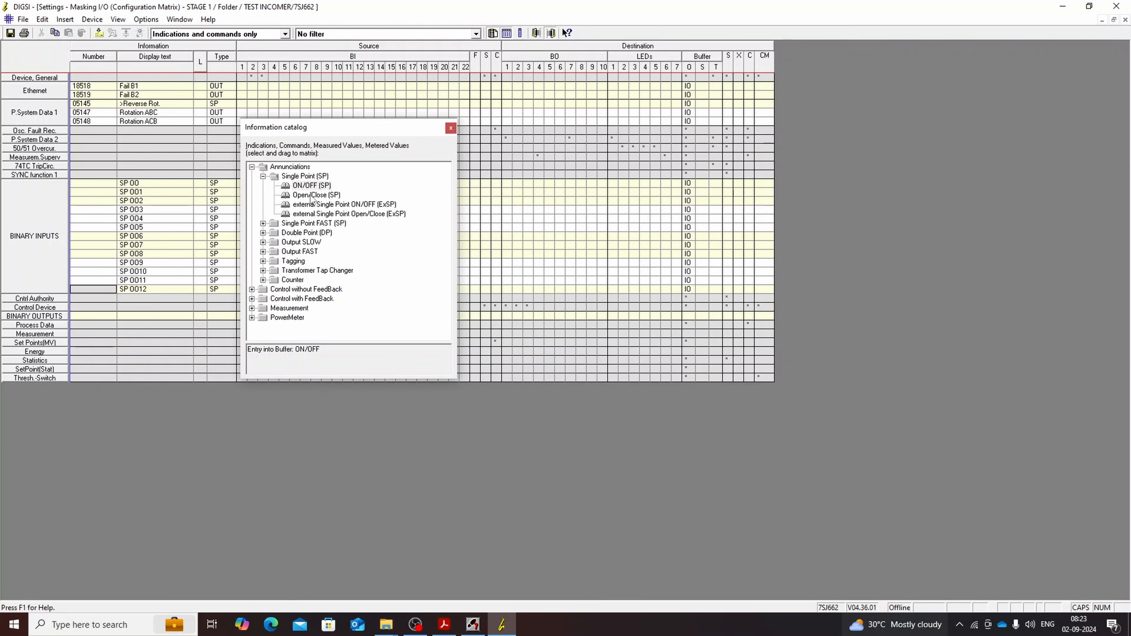
Step: Add nine ON/OFF (SP) single-point entries to the BINARY OUTPUTS group and close the information catalog
{"action": "left_click_drag", "start_coordinate": [305, 190], "coordinate": [139, 317]}
{"action": "left_click_drag", "start_coordinate": [305, 189], "coordinate": [162, 314]}
{"action": "left_click_drag", "start_coordinate": [308, 189], "coordinate": [165, 327]}
{"action": "left_click_drag", "start_coordinate": [310, 187], "coordinate": [156, 321]}
{"action": "left_click_drag", "start_coordinate": [308, 187], "coordinate": [170, 360]}
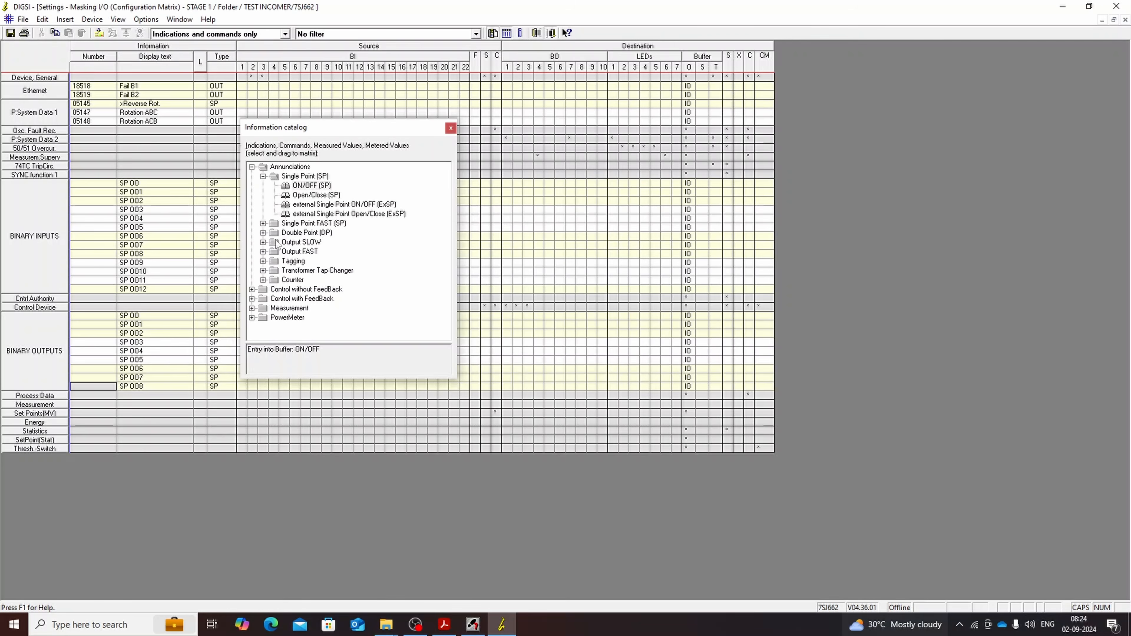
{"action": "left_click", "coordinate": [451, 128]}
Step: Switch to the wiring diagram PDF in Adobe Acrobat, place it beside DIGSI, and show the relay's DI signal and output contact tables
{"action": "left_click", "coordinate": [444, 625]}
{"action": "scroll", "coordinate": [735, 285], "scroll_direction": "up", "scroll_amount": 9}
{"action": "left_click_drag", "start_coordinate": [1098, 179], "coordinate": [1080, 317]}
{"action": "double_click", "coordinate": [640, 3]}
{"action": "left_click_drag", "start_coordinate": [325, 15], "coordinate": [887, 17]}
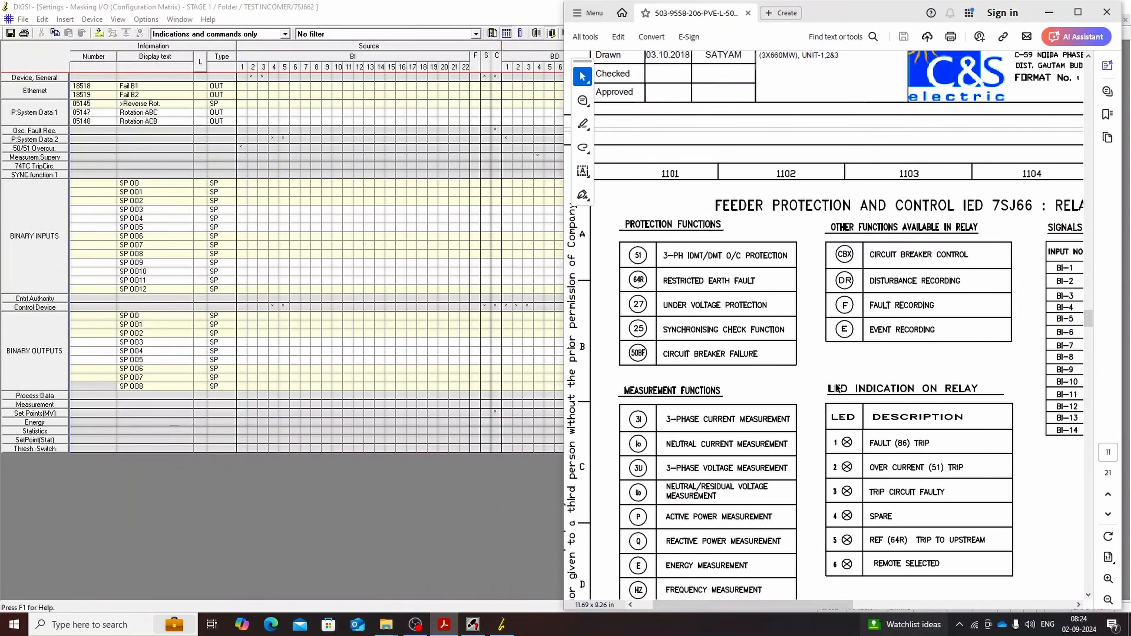
{"action": "left_click_drag", "start_coordinate": [841, 604], "coordinate": [1020, 605]}
Step: Restore the DIGSI matrix window to a smaller size and fit it beside the PDF's signal tables
{"action": "left_click", "coordinate": [149, 185]}
{"action": "double_click", "coordinate": [731, 7]}
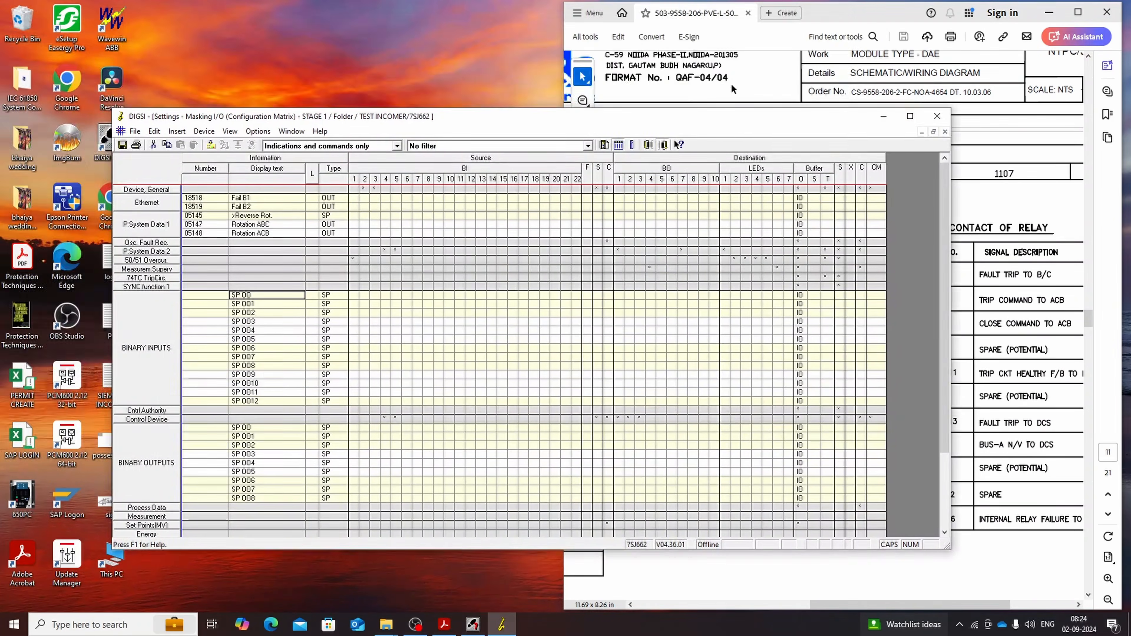
{"action": "left_click_drag", "start_coordinate": [730, 117], "coordinate": [613, 18]}
{"action": "left_click_drag", "start_coordinate": [848, 458], "coordinate": [628, 611]}
Step: Set the display texts of the first two binary inputs to TRIP FRM D and CLS FRM DC
{"action": "double_click", "coordinate": [183, 199]}
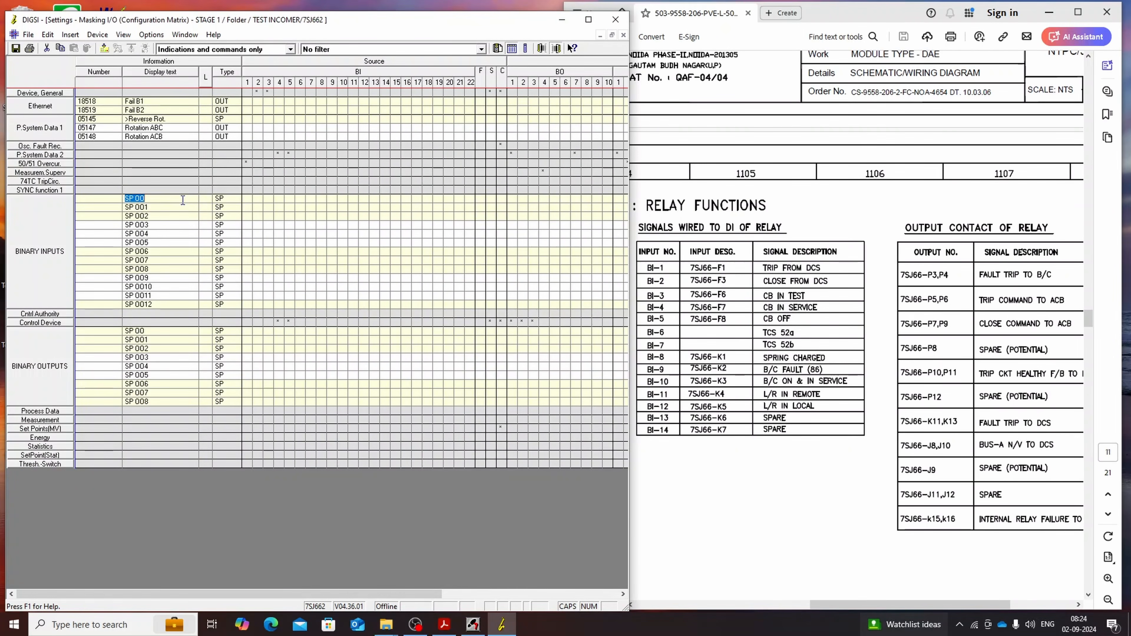
{"action": "key", "text": "Delete"}
{"action": "type", "text": "TRIP FROM DCS"}
{"action": "type", "text": "C"}
{"action": "type", "text": "LS FRM DCS"}
{"action": "double_click", "coordinate": [166, 199]}
{"action": "type", "text": "TRIP FRM DCS"}
Step: Show the long text column and set the first two binary inputs' long texts to TRIP FRM DCS and CLS FRM DCS
{"action": "left_click", "coordinate": [206, 77]}
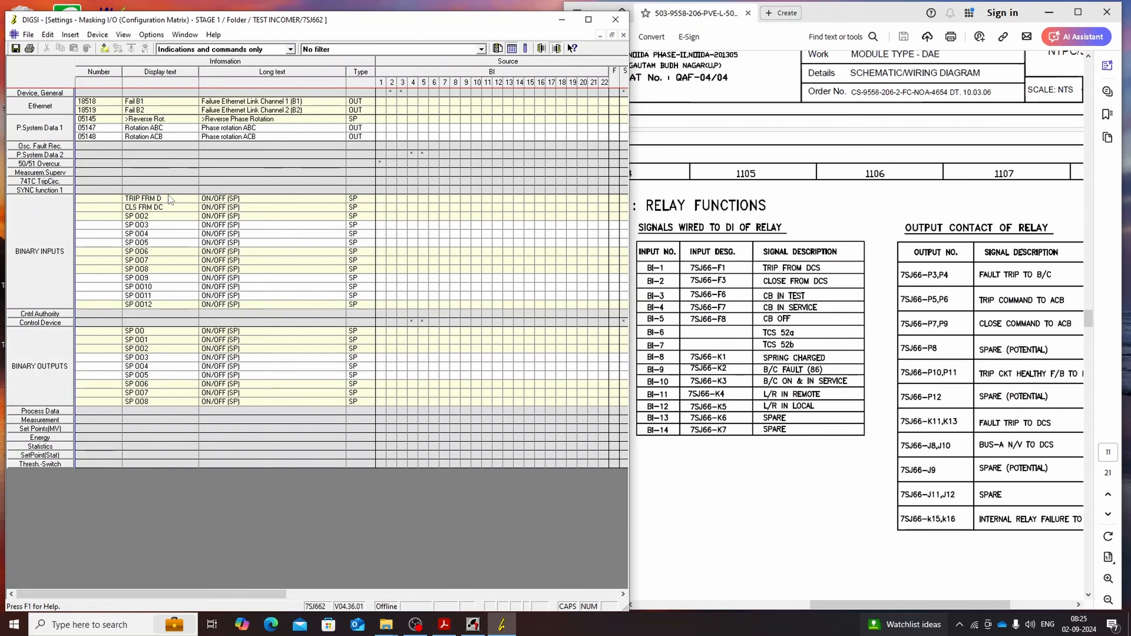
{"action": "double_click", "coordinate": [245, 198]}
{"action": "type", "text": "TRIP FRM DCS"}
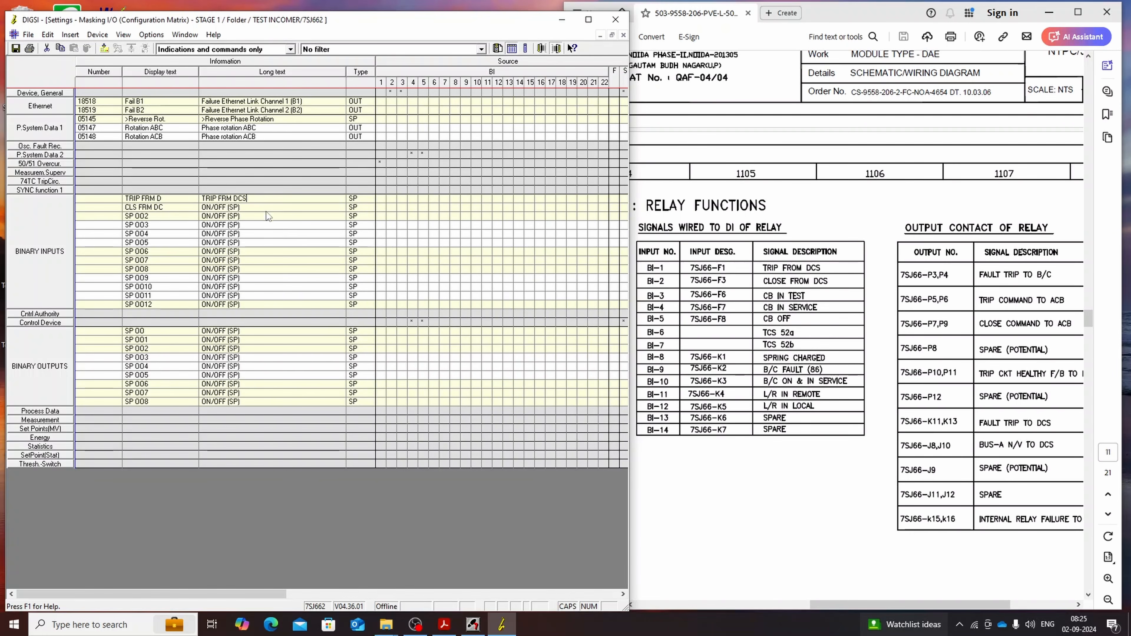
{"action": "double_click", "coordinate": [266, 208]}
{"action": "type", "text": "CLS FRM DCS"}
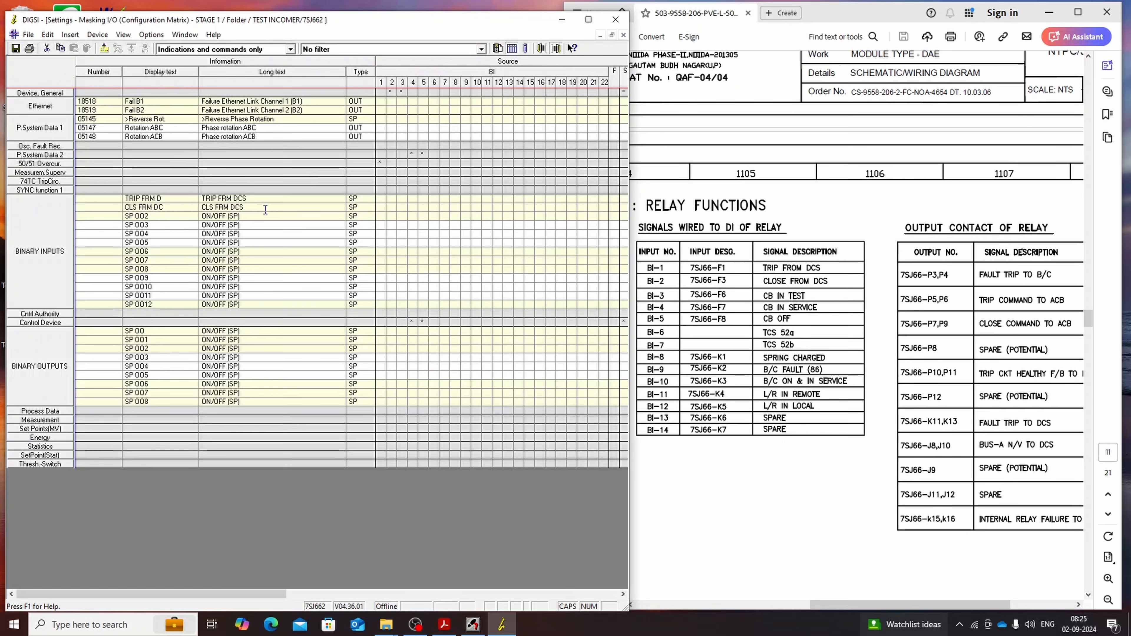
Step: Label the third binary input CB TEST with long text CB IN TEST, and the fourth CB SERV with long text CB IN SERVICE
{"action": "double_click", "coordinate": [147, 217]}
{"action": "type", "text": "CB TEST"}
{"action": "key", "text": "Tab"}
{"action": "type", "text": "CB IN TEST"}
{"action": "double_click", "coordinate": [156, 224]}
{"action": "type", "text": "CB SERV"}
{"action": "key", "text": "Tab"}
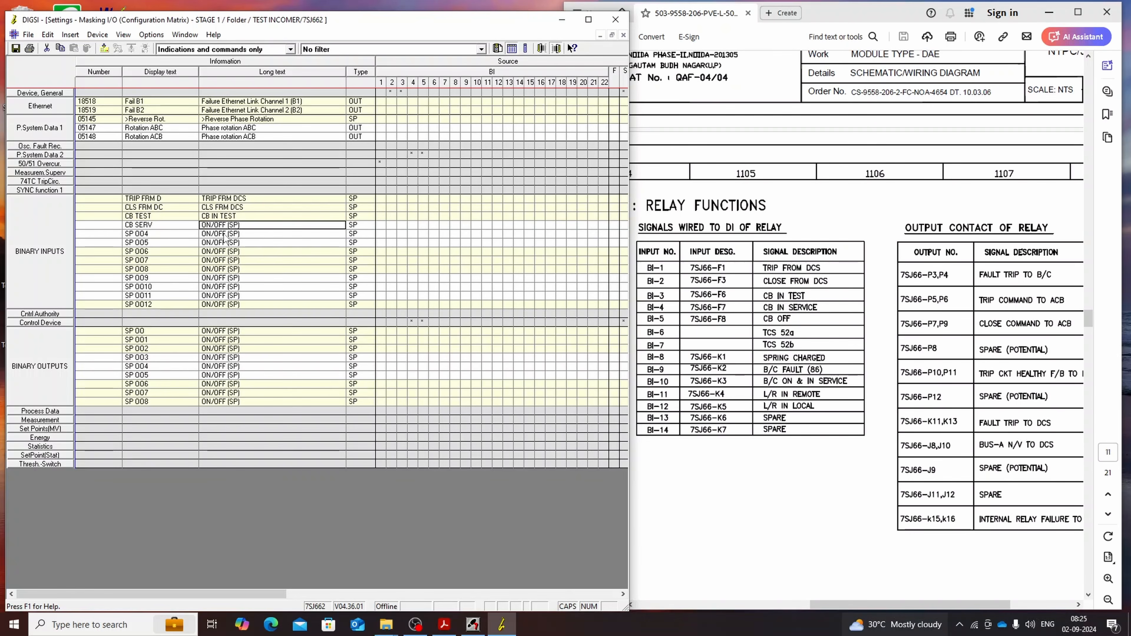
{"action": "type", "text": "CB IN SERVICE"}
Step: Label the fifth binary input CB OFF and the sixth TCS 52A, using the same wording for their long texts
{"action": "double_click", "coordinate": [150, 233]}
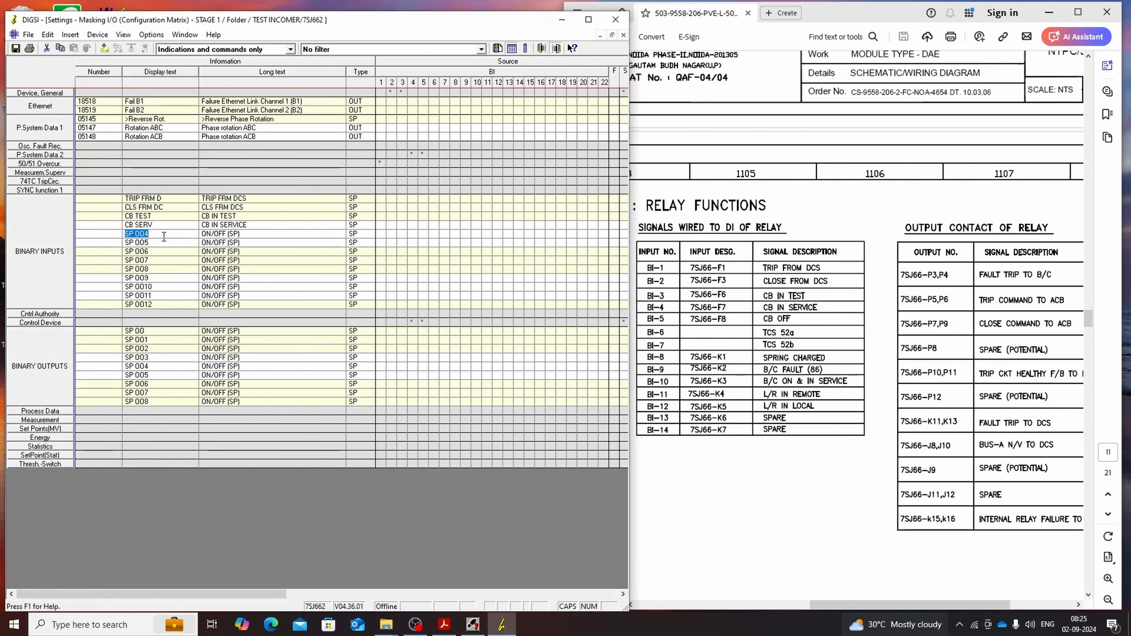
{"action": "type", "text": "CB OFF"}
{"action": "key", "text": "Tab"}
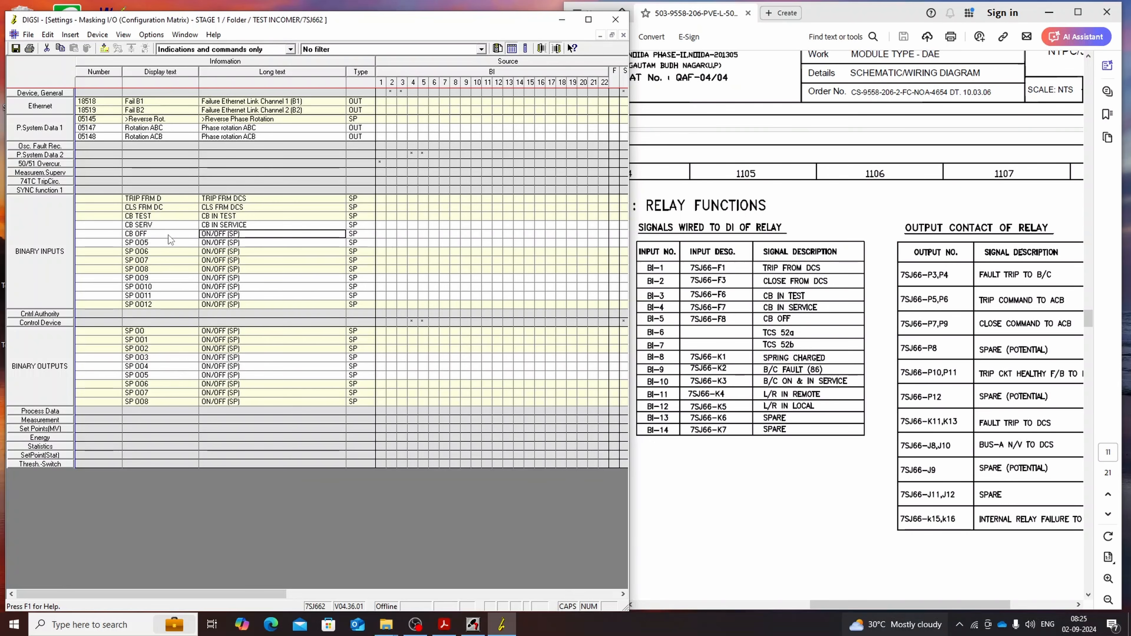
{"action": "type", "text": "CB OFF"}
{"action": "left_click", "coordinate": [170, 242]}
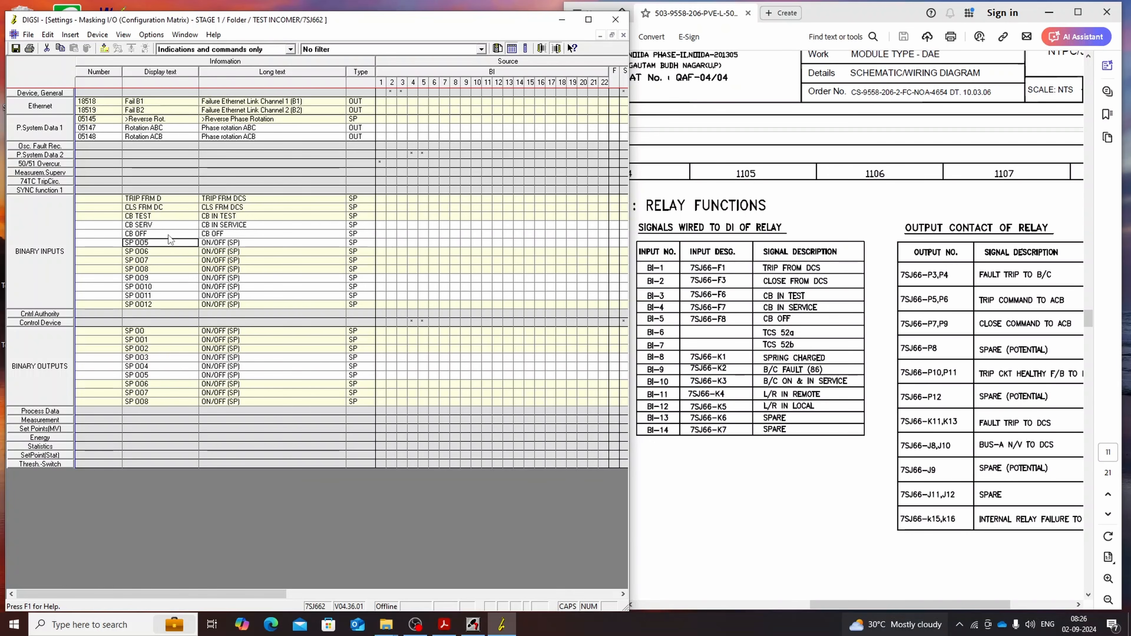
{"action": "type", "text": "TCS 52A"}
{"action": "key", "text": "Tab"}
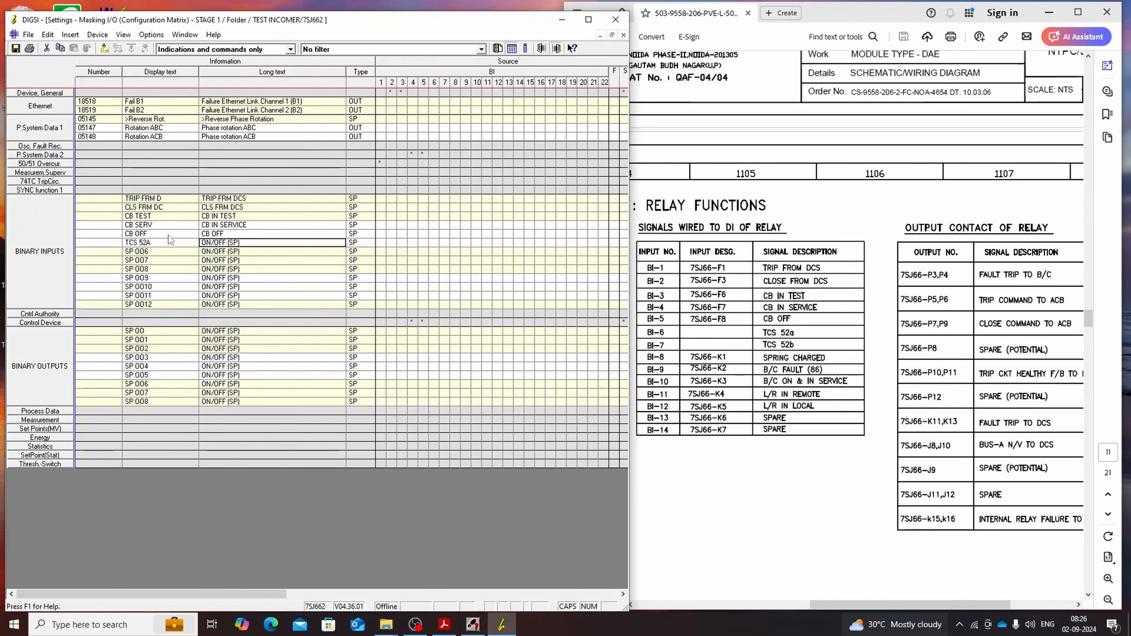
{"action": "type", "text": "TCS 52A"}
{"action": "key", "text": "Return"}
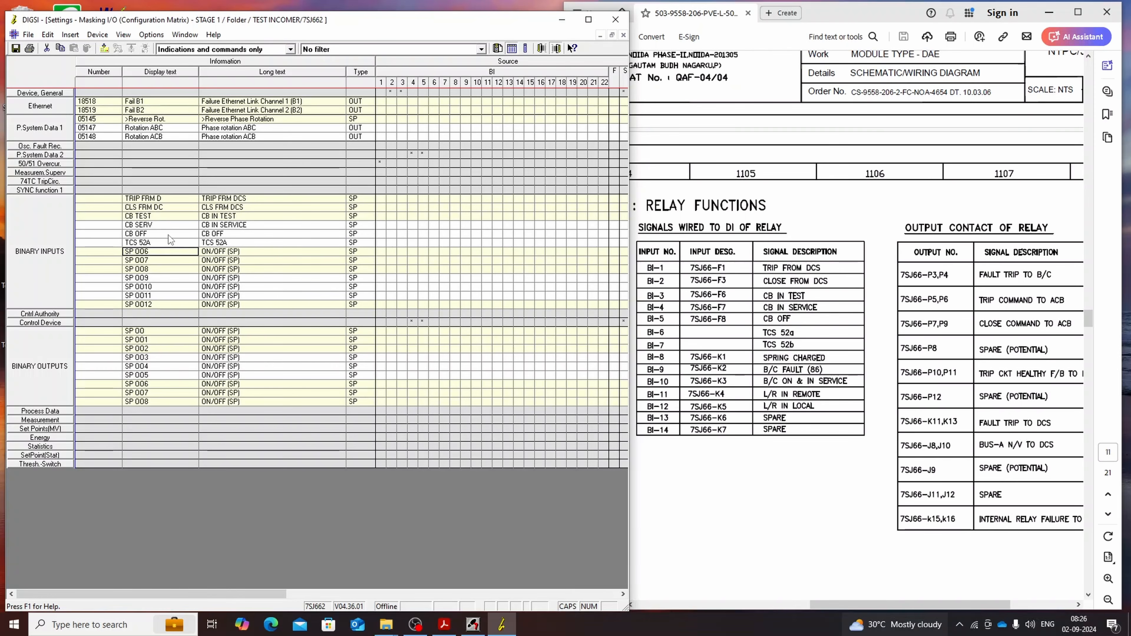
Step: Label the seventh binary input TCS 52B in both texts, and the eighth SPRING CH with long text SPRING CHARGED
{"action": "type", "text": "TCS 52B"}
{"action": "key", "text": "Tab"}
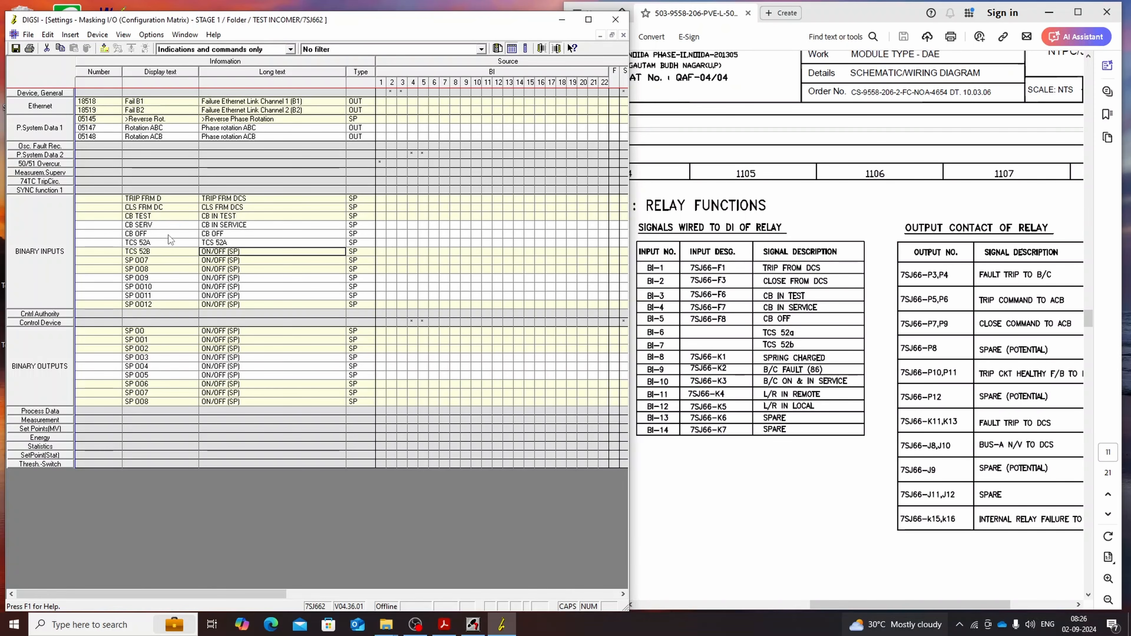
{"action": "type", "text": "TCS 52B"}
{"action": "key", "text": "Return"}
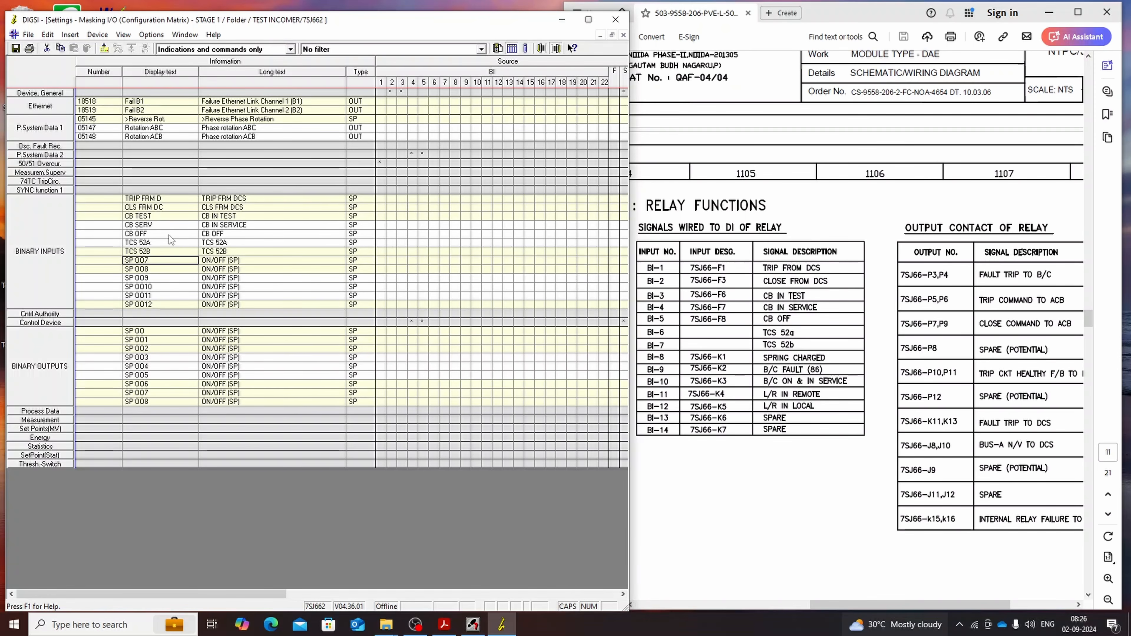
{"action": "type", "text": "SPRING CH"}
{"action": "key", "text": "Tab"}
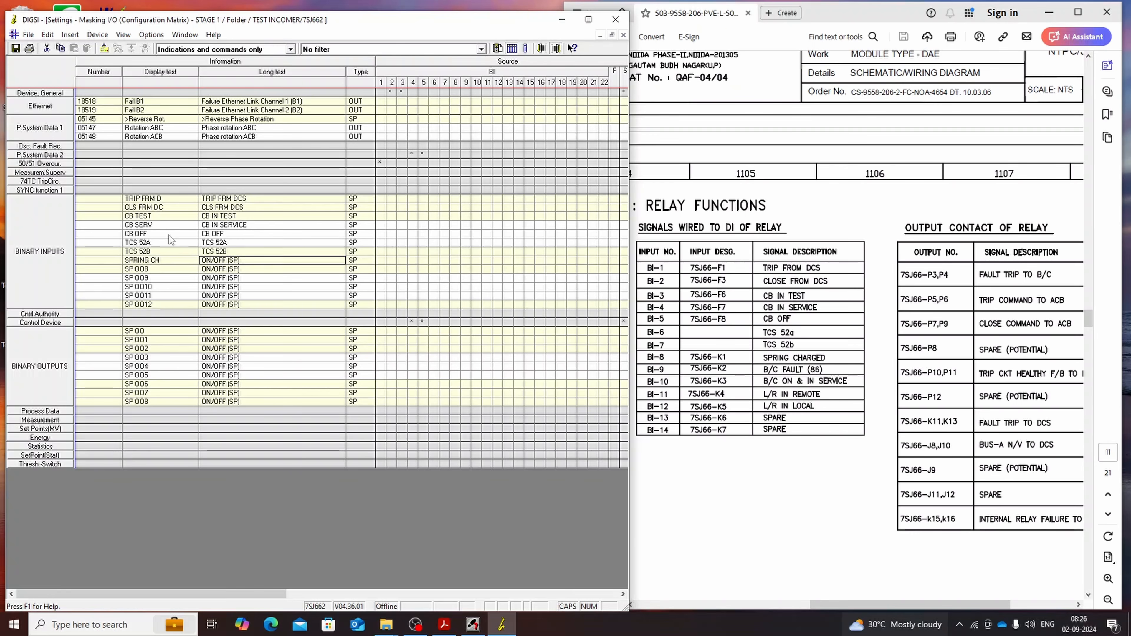
{"action": "type", "text": "SPRING CHARGED"}
{"action": "key", "text": "Return"}
{"action": "key", "text": "Left"}
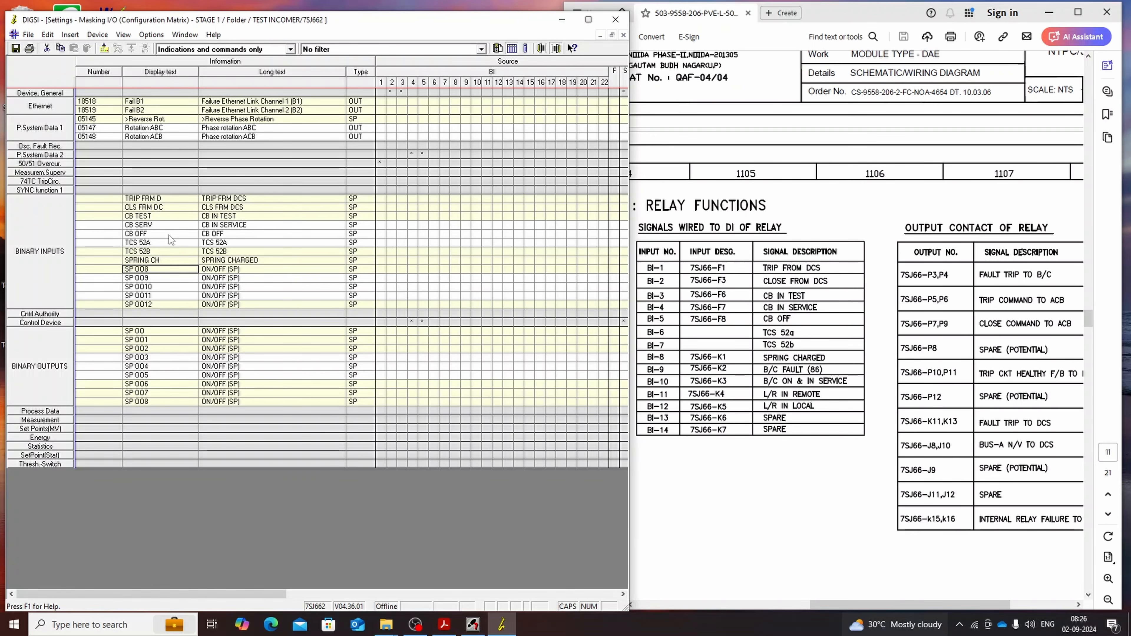
Step: Label the ninth binary input B/C FAULT with long text B/C FAULT (86)
{"action": "type", "text": "B/C FAULT"}
{"action": "key", "text": "Tab"}
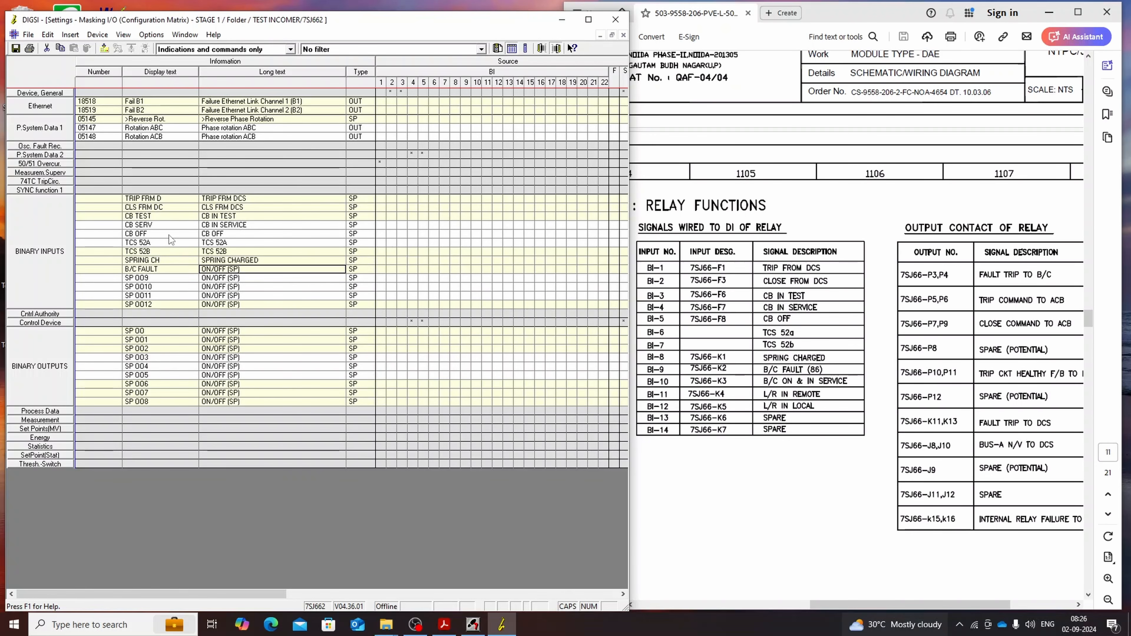
{"action": "type", "text": "B/C FAULT (86"}
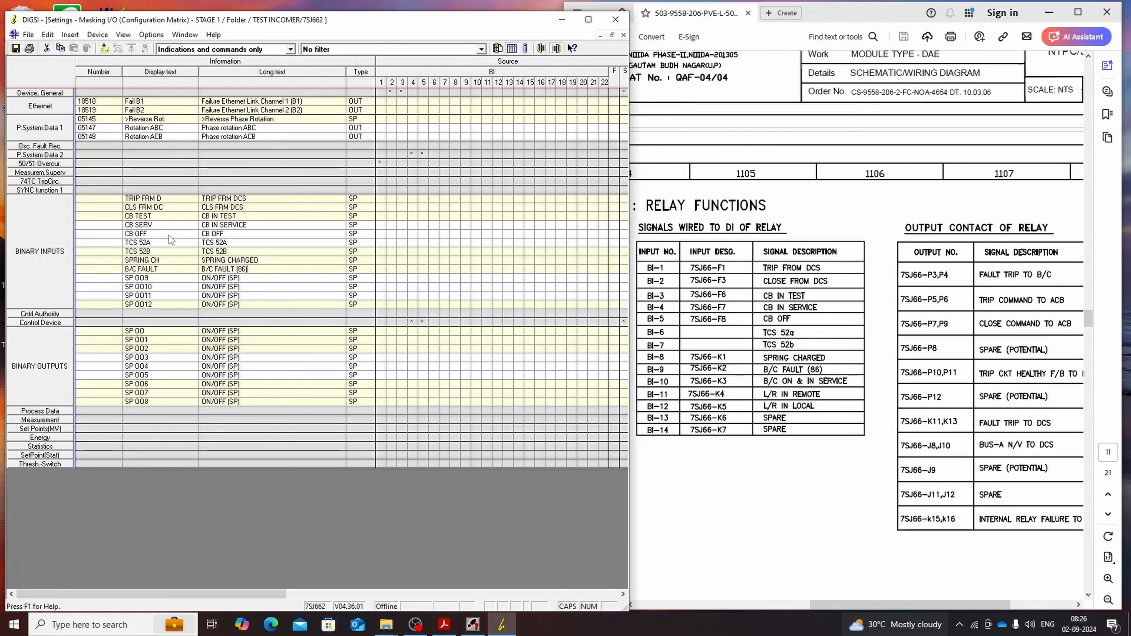
{"action": "type", "text": ")"}
{"action": "key", "text": "Return"}
Step: Label the tenth binary input BC ON SERV with long text B/C ON IN SERVICE
{"action": "type", "text": "BC ON IN S"}
{"action": "left_click", "coordinate": [163, 280]}
{"action": "key", "text": "BackSpace"}
{"action": "type", "text": "ERV"}
{"action": "key", "text": "Tab"}
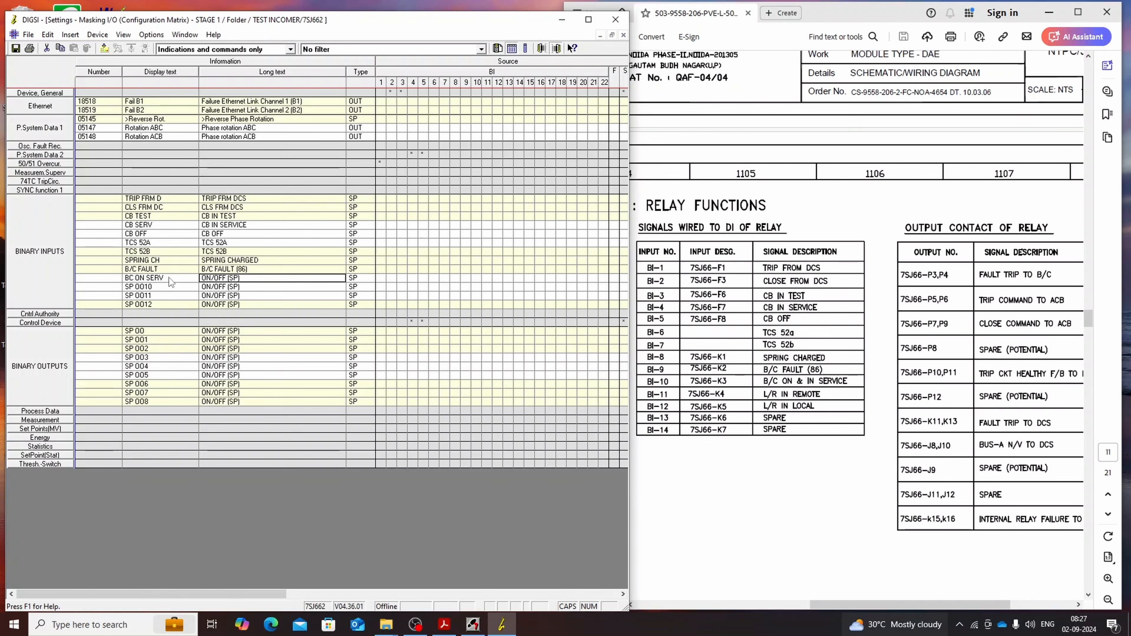
{"action": "type", "text": "B/C ON"}
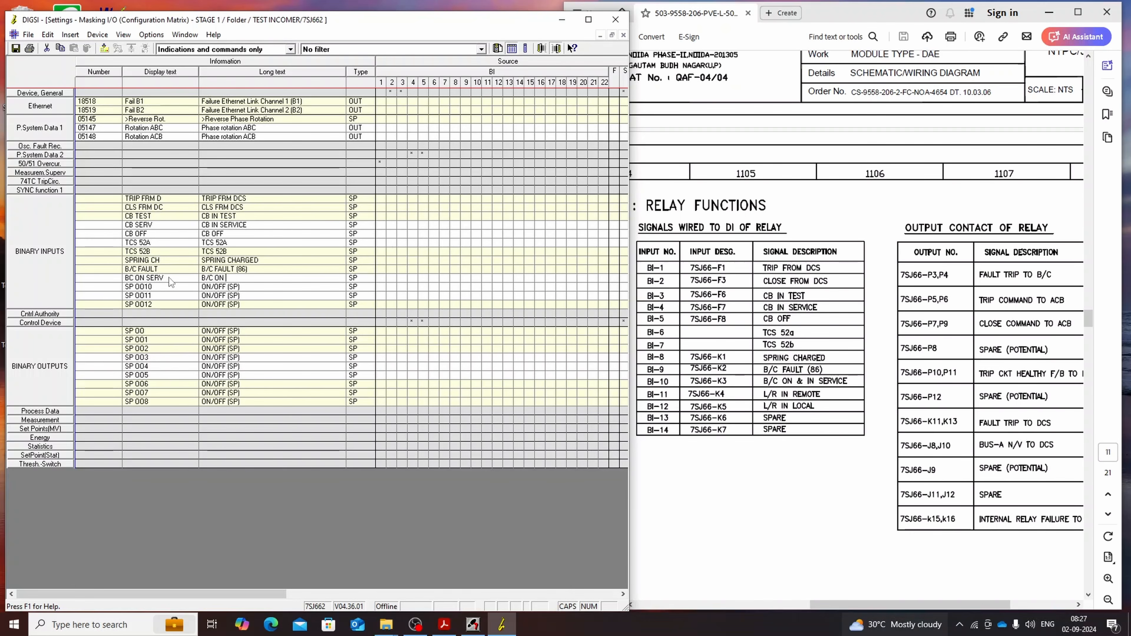
{"action": "type", "text": " IN SERVICE"}
{"action": "key", "text": "Tab"}
Step: Label the eleventh binary input LR IN REMO with long text LR IN REMOTE, and the twelfth LR IN LOCA with long text LR IN LOCAL
{"action": "type", "text": "LR IN REMO"}
{"action": "key", "text": "Tab"}
{"action": "type", "text": "LR IN REMOTE"}
{"action": "key", "text": "Tab"}
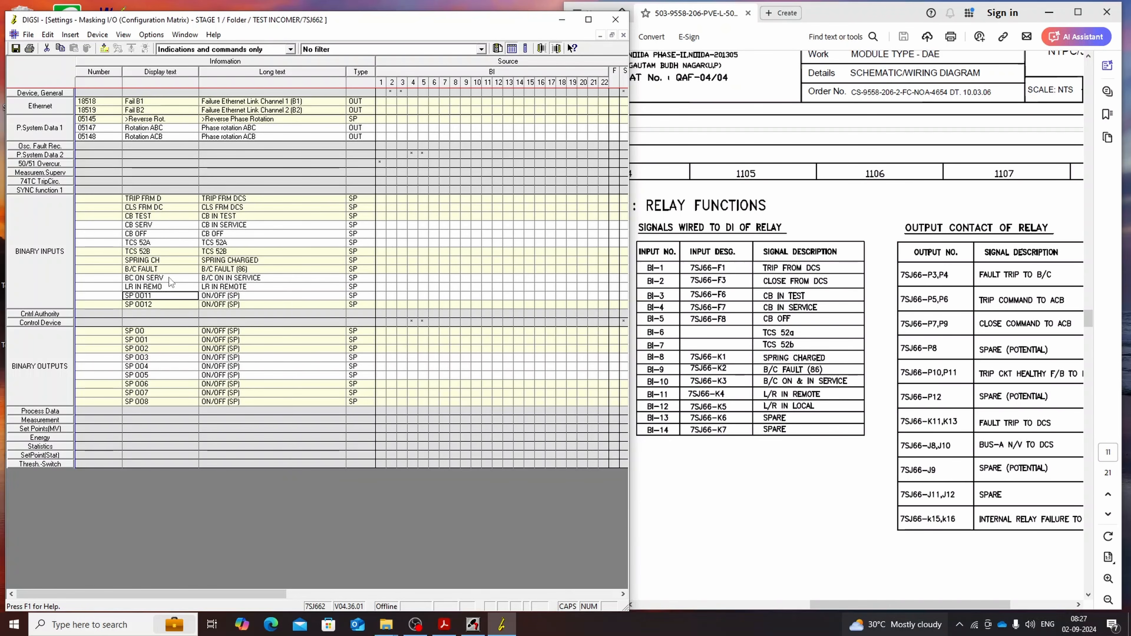
{"action": "type", "text": "LR IN LOCA"}
{"action": "key", "text": "Tab"}
{"action": "type", "text": "LR"}
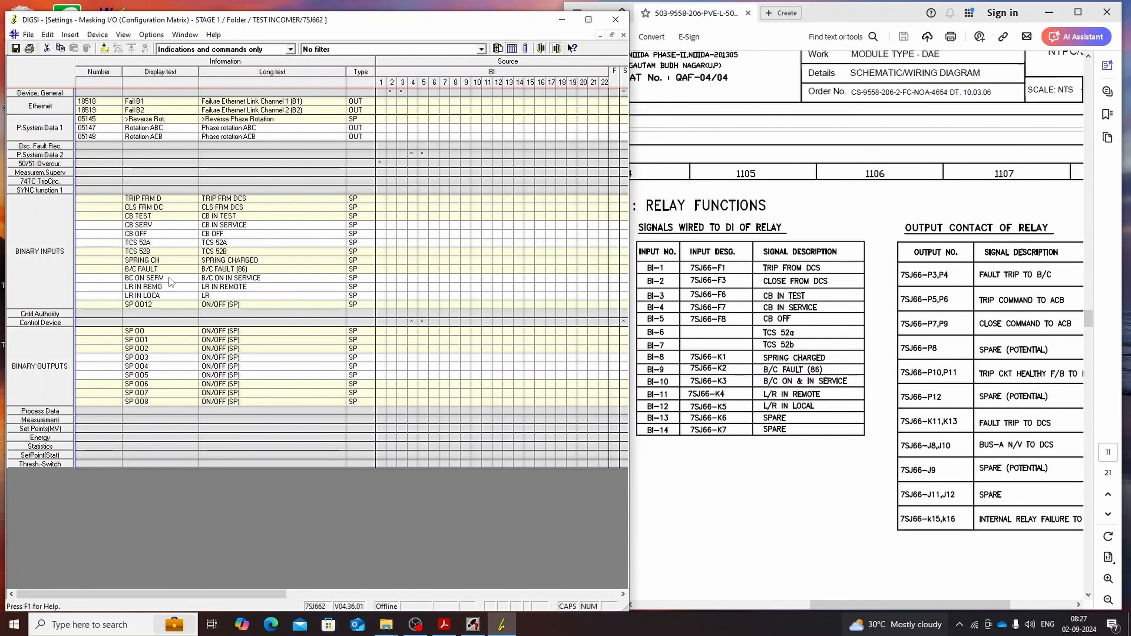
{"action": "type", "text": " IN LOCAL"}
{"action": "key", "text": "Tab"}
Step: Set both the display text and long text of the last binary input to FRONT PORT
{"action": "type", "text": "FRONT PORT"}
{"action": "key", "text": "Tab"}
{"action": "type", "text": "FRONT PORT"}
{"action": "left_click", "coordinate": [279, 268]}
Step: Bring the PDF's relay output contact table fully into view and label the first binary output FAULT TRIP in both texts
{"action": "scroll", "coordinate": [279, 294], "scroll_direction": "right", "scroll_amount": 2}
{"action": "left_click", "coordinate": [267, 428]}
{"action": "left_click_drag", "start_coordinate": [859, 605], "coordinate": [889, 601]}
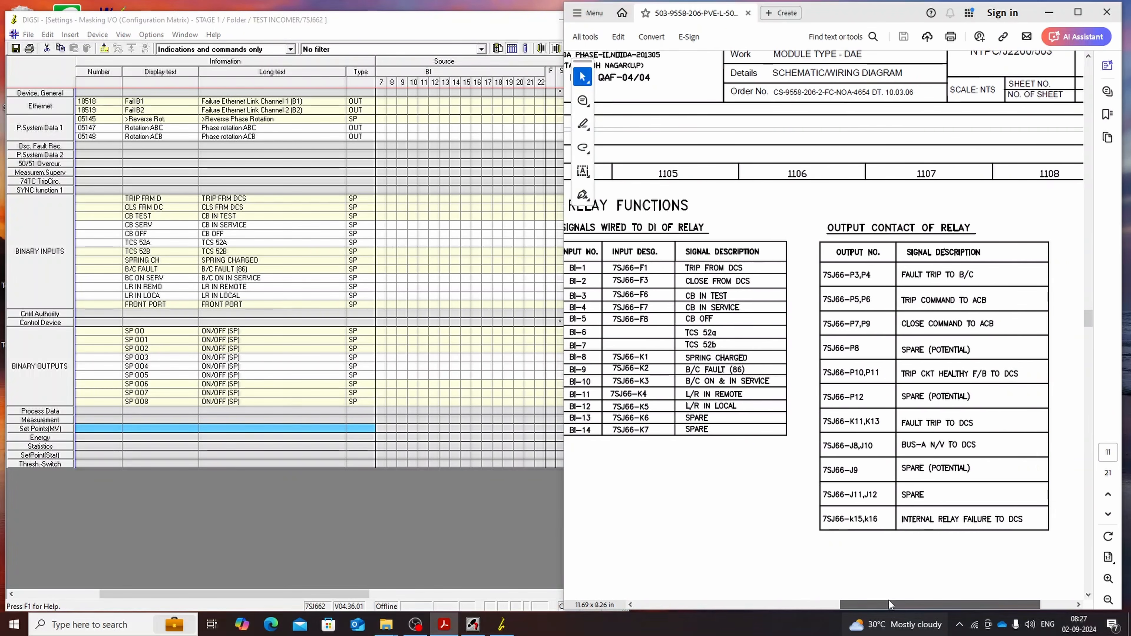
{"action": "left_click", "coordinate": [156, 336]}
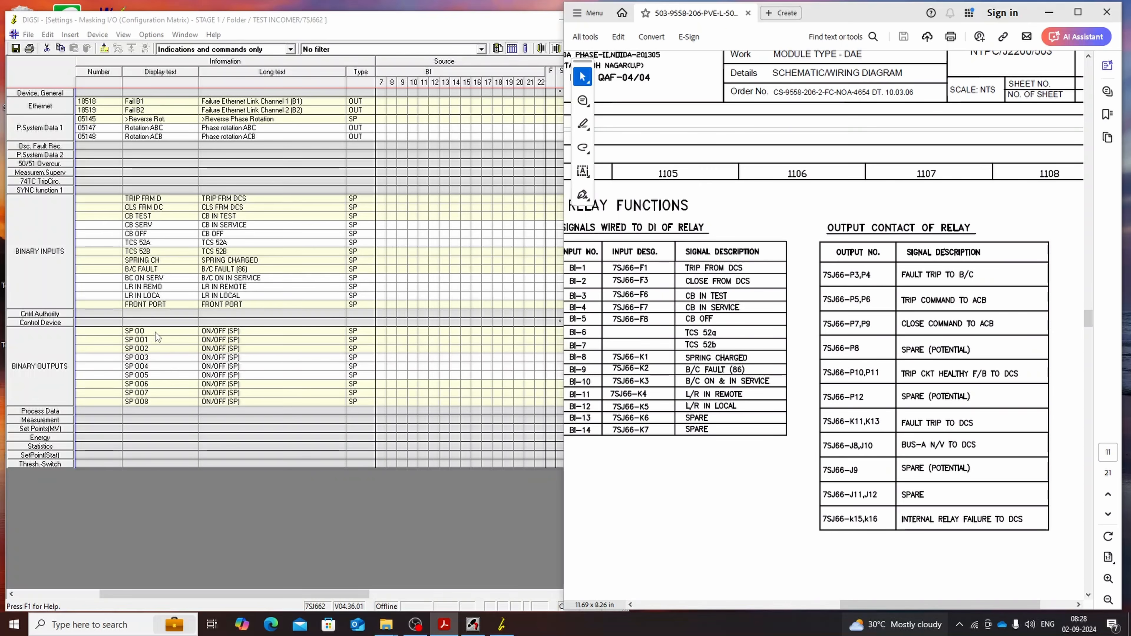
{"action": "left_click", "coordinate": [156, 333]}
{"action": "type", "text": "FAULT TRIP"}
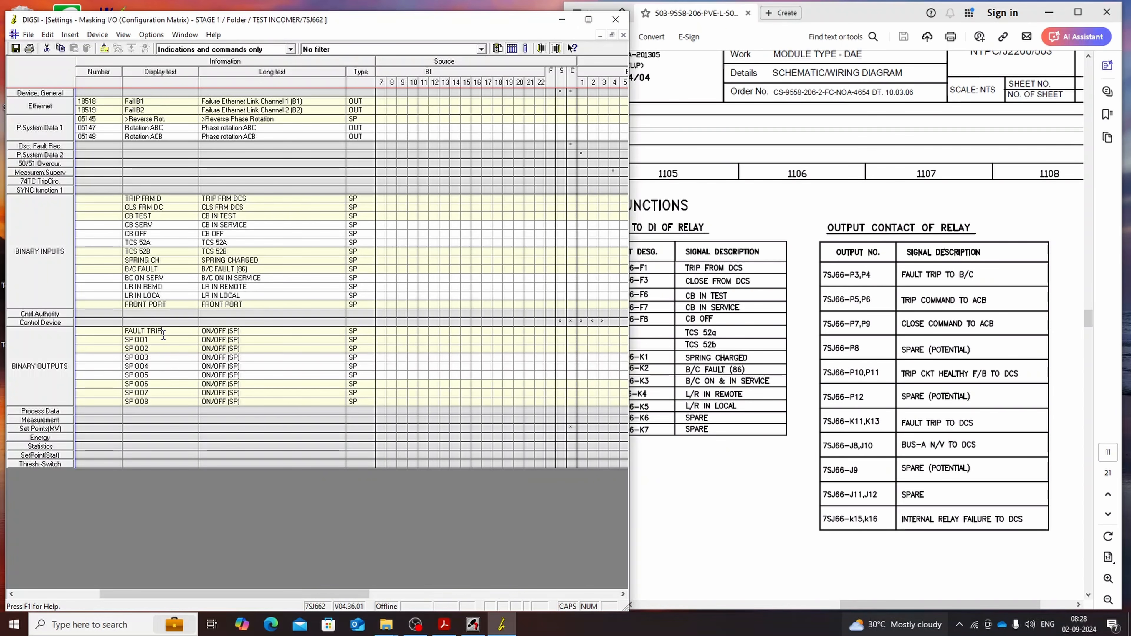
{"action": "key", "text": "Tab"}
{"action": "type", "text": "FAULT TRIP"}
Step: Label the second binary output TRP TO ACB and the third CLS TO ACB, with matching long texts
{"action": "type", "text": "TRP TO ACB"}
{"action": "key", "text": "Tab"}
{"action": "type", "text": "TRP TO ACB"}
{"action": "key", "text": "Return"}
{"action": "type", "text": "CLS TO ACB"}
{"action": "key", "text": "Tab"}
{"action": "type", "text": "CLS TO ACB"}
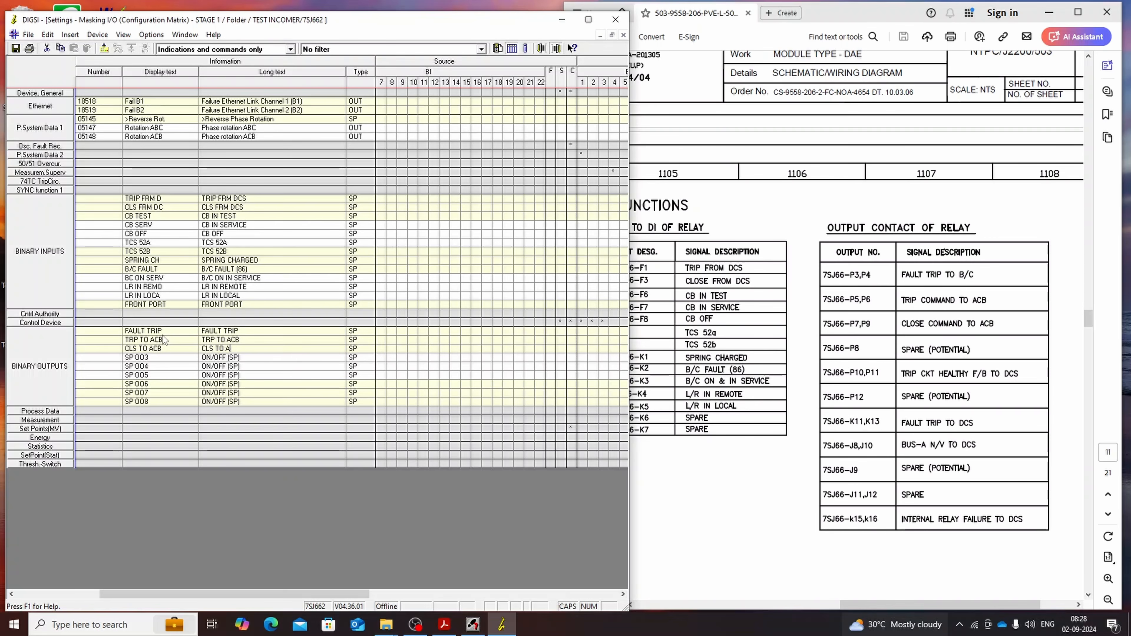
{"action": "key", "text": "Return"}
Step: Label the fourth binary output TCH in both texts, and the fifth BUS NV with long text BUS NV TO DCS
{"action": "type", "text": "TCH"}
{"action": "key", "text": "Tab"}
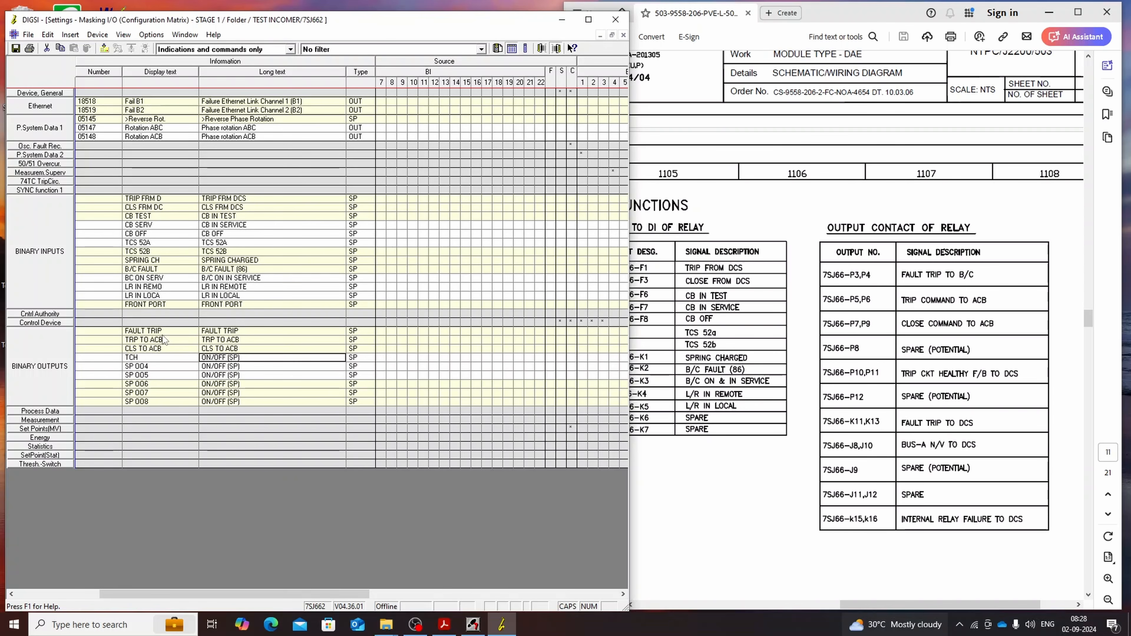
{"action": "type", "text": "TCH"}
{"action": "key", "text": "Return"}
{"action": "type", "text": "B"}
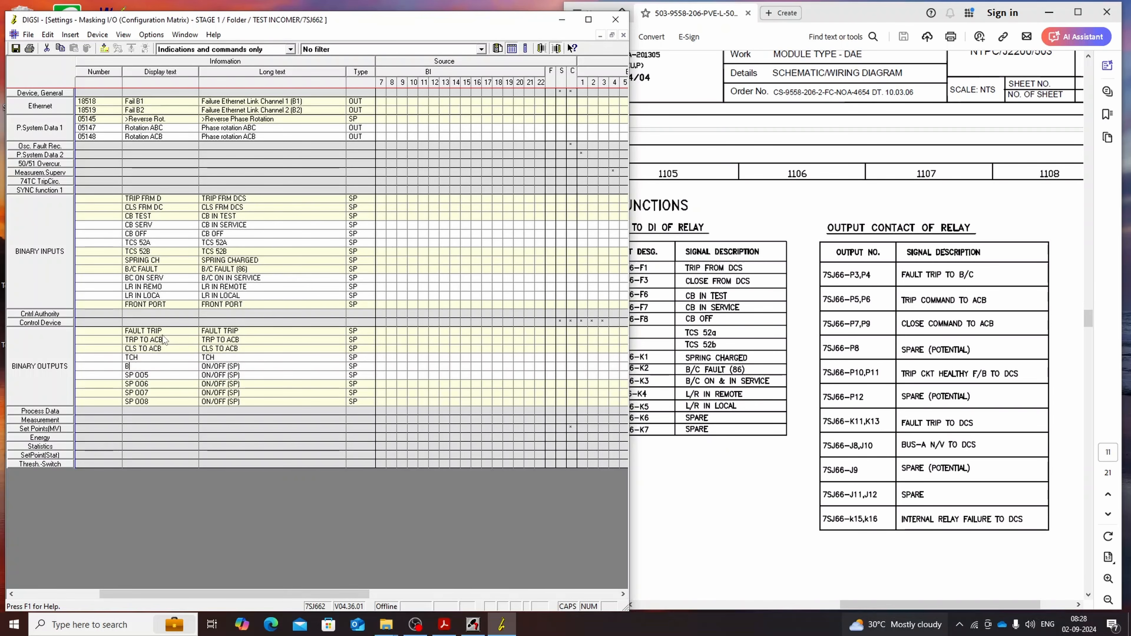
{"action": "type", "text": "US NV"}
{"action": "key", "text": "Tab"}
{"action": "type", "text": "BUS NV TO DCS"}
{"action": "key", "text": "Return"}
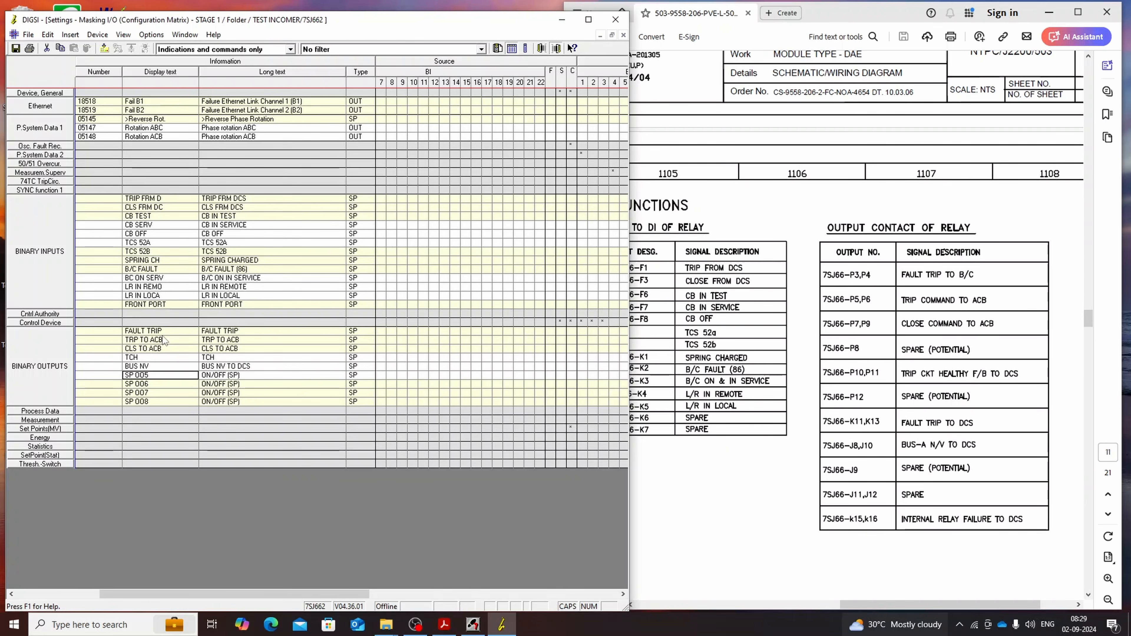
Step: Label the sixth binary output 86 LOCKOUT in both texts, and the seventh DEAD BUS with long text DEAD BUS 25%
{"action": "type", "text": "86 LOCKOUT"}
{"action": "key", "text": "Tab"}
{"action": "type", "text": "86 LOCKOUT"}
{"action": "key", "text": "Return"}
{"action": "type", "text": "DEAD BUS"}
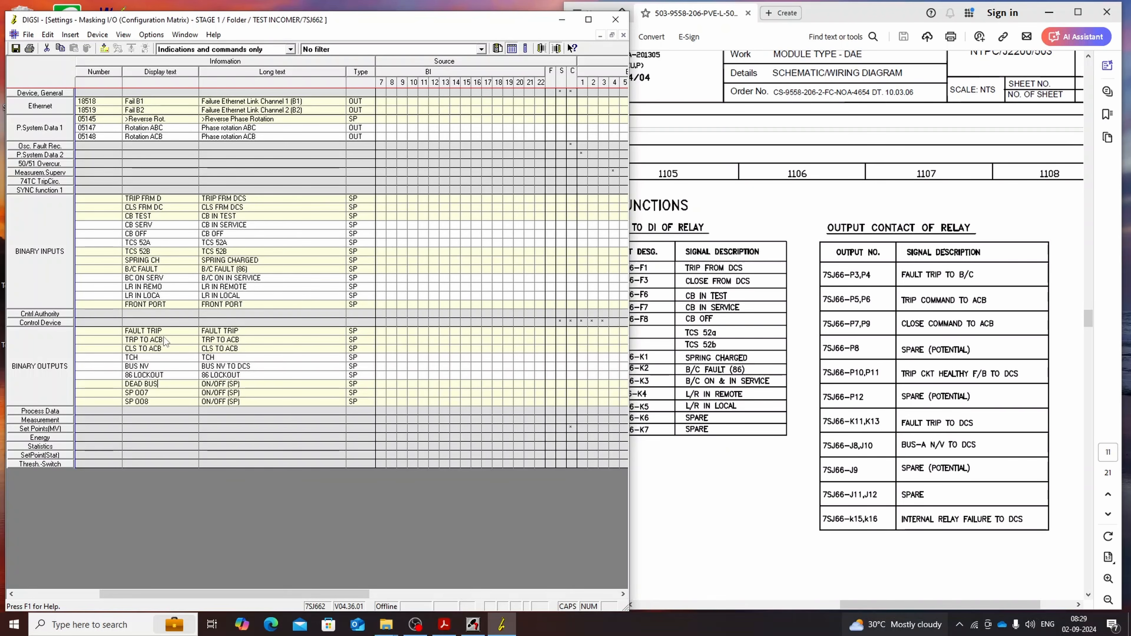
{"action": "key", "text": "Tab"}
{"action": "type", "text": "DEAD BUS 25%"}
{"action": "key", "text": "Return"}
Step: Label the eighth binary output LINE HEALT with long text LINE HEALTHY 90%, and the ninth DEAD LINE in both texts
{"action": "type", "text": "LINE HEALT"}
{"action": "key", "text": "Tab"}
{"action": "type", "text": "LINE HEALTHY 90 %"}
{"action": "key", "text": "Left"}
{"action": "key", "text": "BackSpace"}
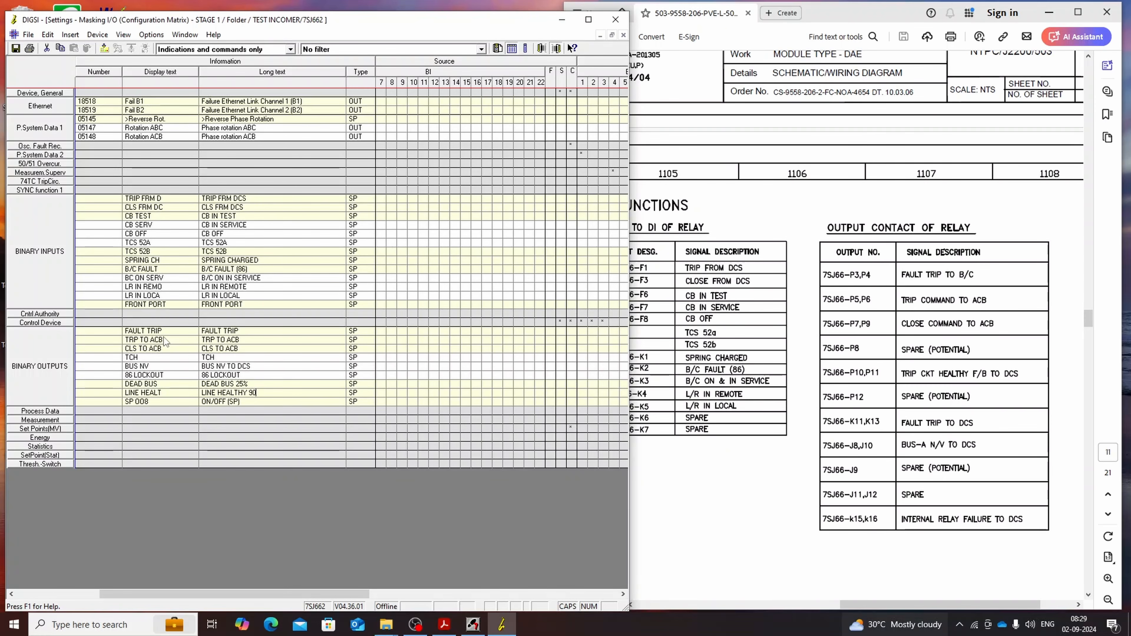
{"action": "key", "text": "Return"}
{"action": "type", "text": "DEAD LINE"}
{"action": "key", "text": "Tab"}
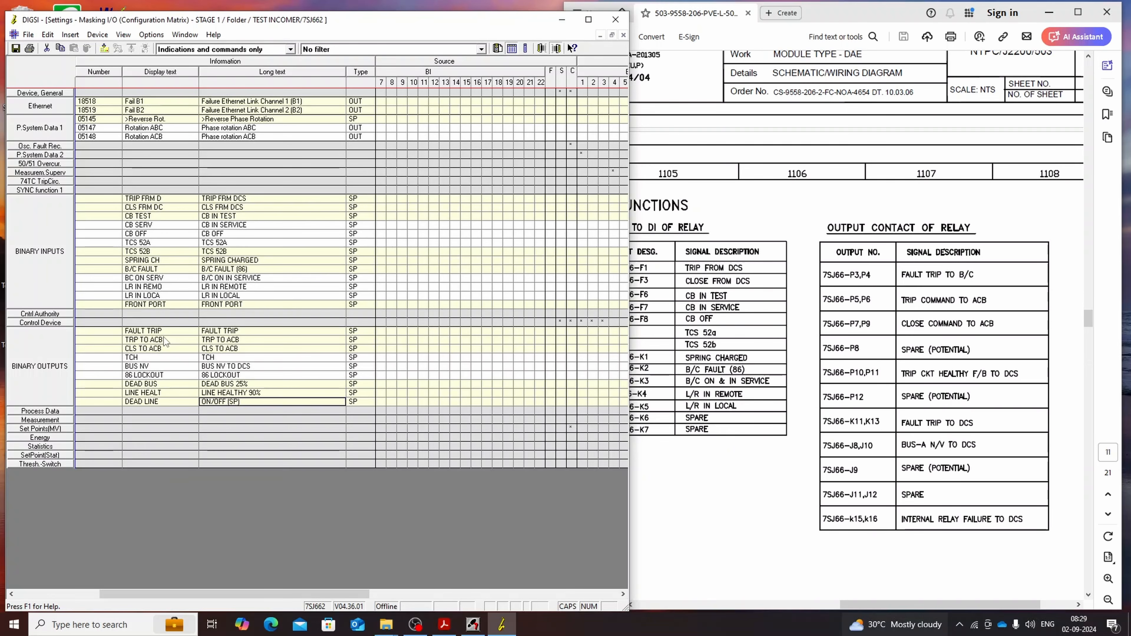
{"action": "type", "text": "DEAD LINE"}
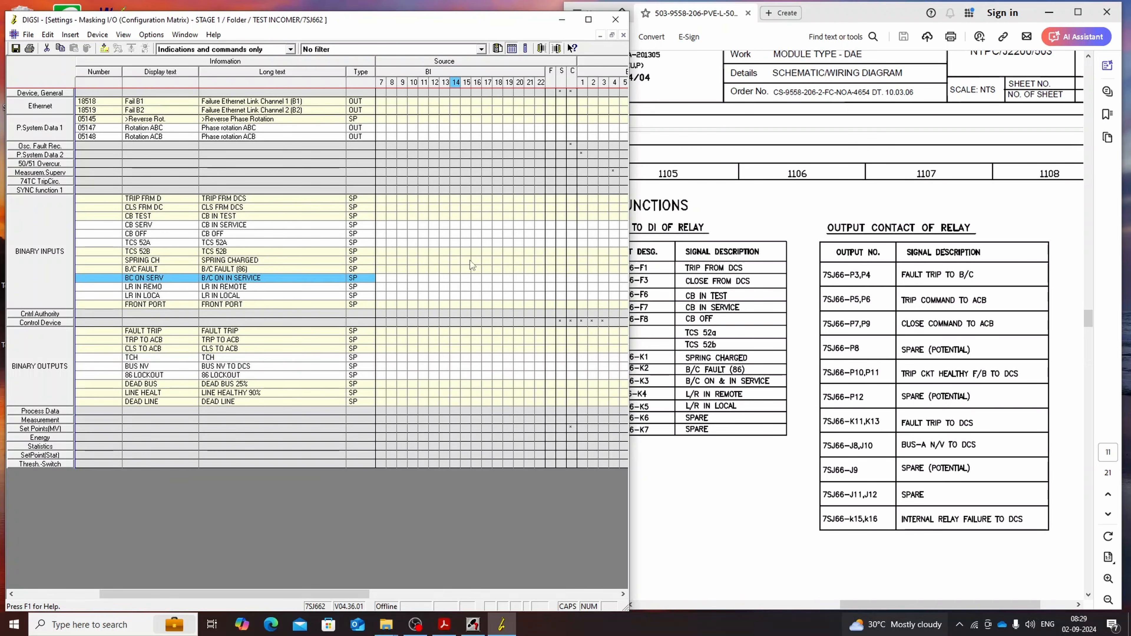
Step: Show the DIGSI matrix full screen and set destination C to X (Configured) for all thirteen binary inputs, TRIP FRM D through FRONT PORT
{"action": "left_click", "coordinate": [1078, 13]}
{"action": "left_click", "coordinate": [500, 625]}
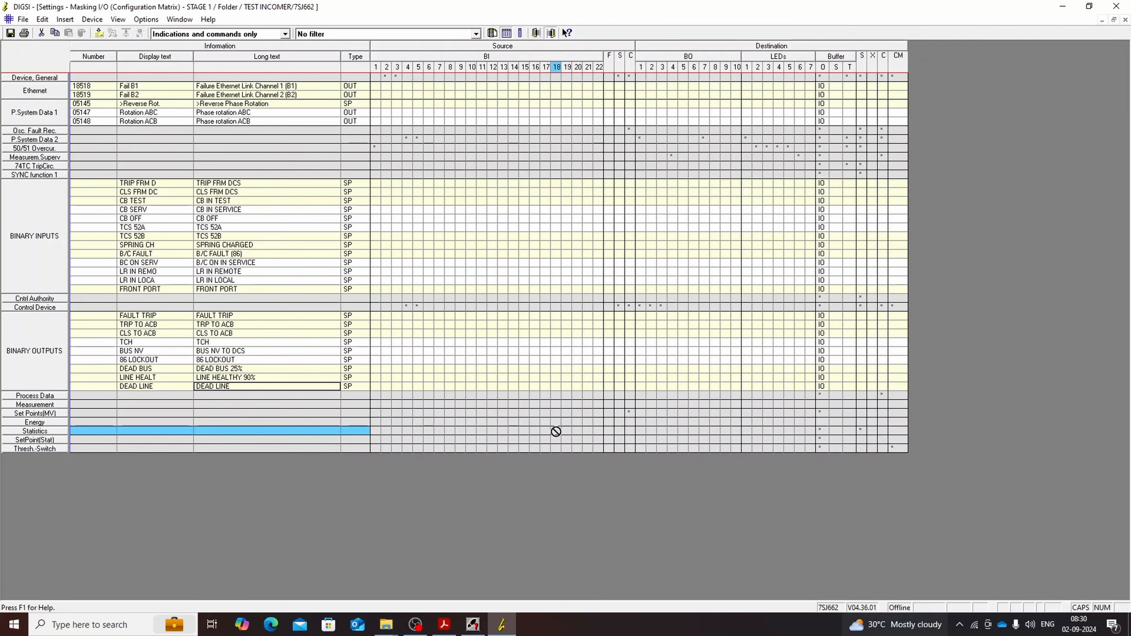
{"action": "right_click", "coordinate": [882, 184]}
{"action": "key", "text": "x"}
{"action": "right_click", "coordinate": [885, 197]}
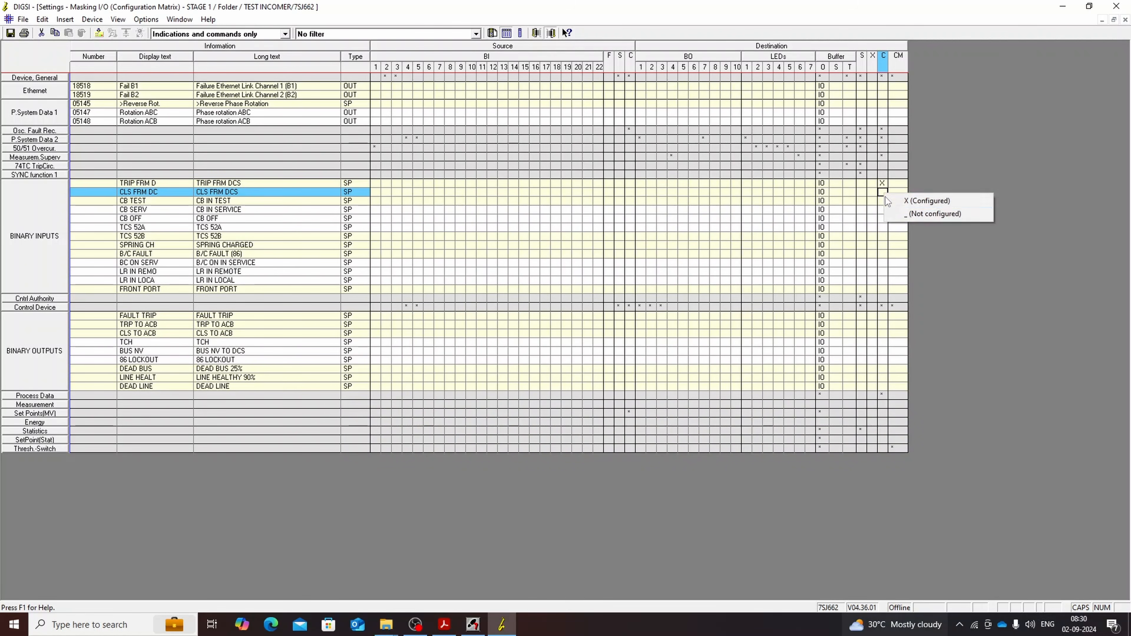
{"action": "key", "text": "x"}
{"action": "right_click", "coordinate": [886, 203]}
{"action": "key", "text": "x"}
{"action": "right_click", "coordinate": [884, 210]}
{"action": "left_click", "coordinate": [894, 218]}
{"action": "right_click", "coordinate": [885, 221]}
{"action": "left_click", "coordinate": [892, 227]}
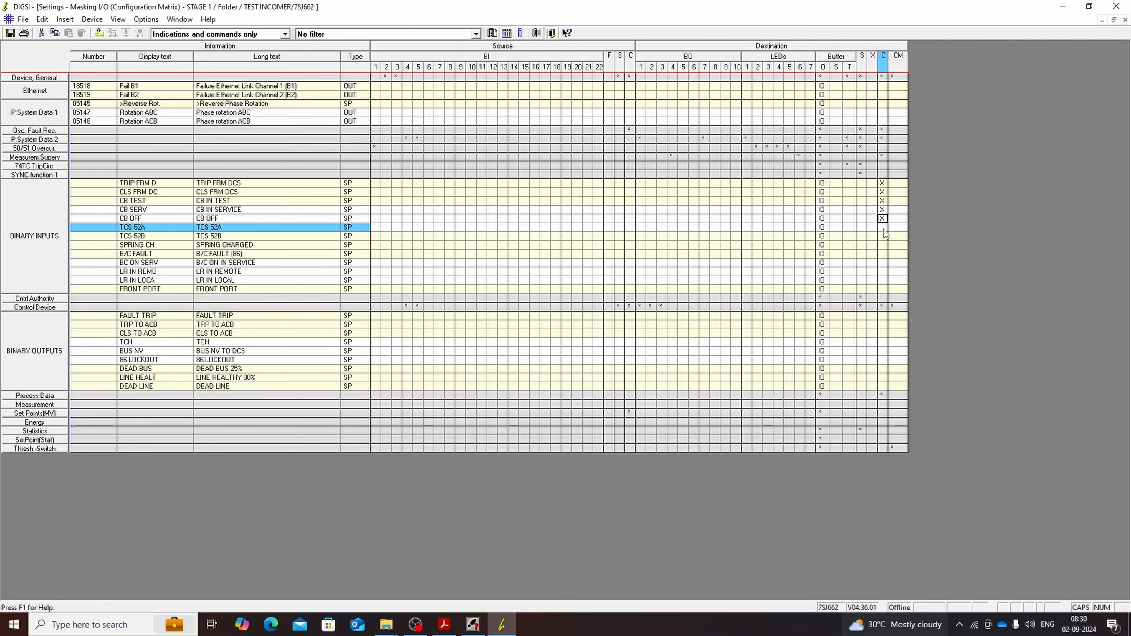
{"action": "right_click", "coordinate": [884, 230]}
{"action": "left_click", "coordinate": [892, 236]}
{"action": "right_click", "coordinate": [884, 239]}
{"action": "left_click", "coordinate": [890, 244]}
{"action": "right_click", "coordinate": [884, 247]}
{"action": "right_click", "coordinate": [883, 256]}
{"action": "left_click", "coordinate": [892, 262]}
{"action": "right_click", "coordinate": [884, 265]}
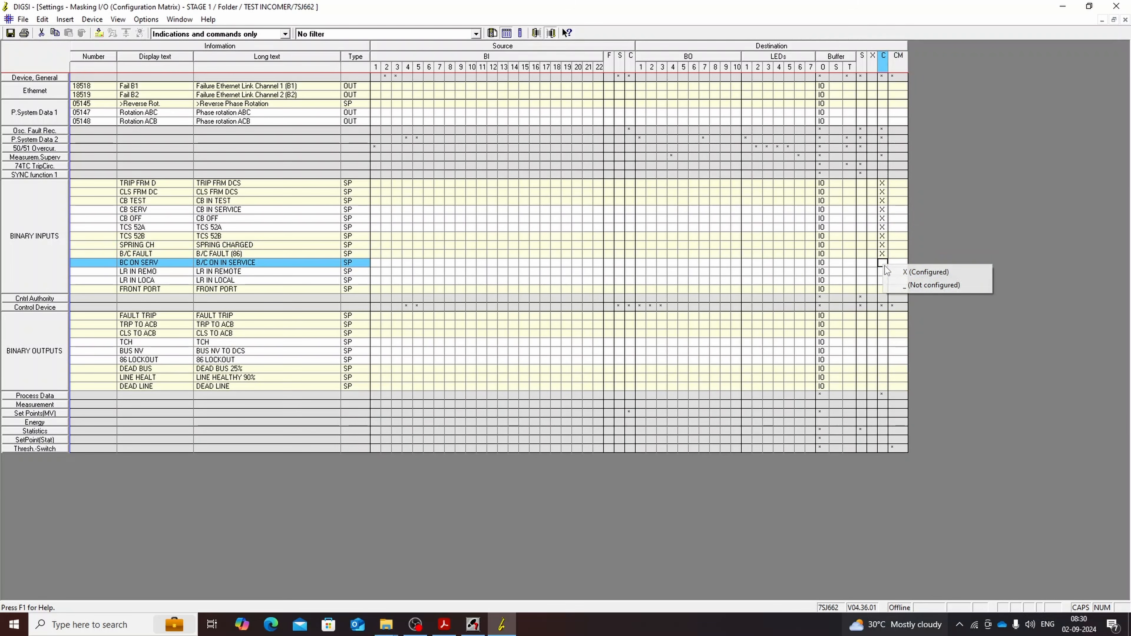
{"action": "left_click", "coordinate": [892, 271]}
{"action": "right_click", "coordinate": [884, 272]}
{"action": "left_click", "coordinate": [893, 279]}
{"action": "right_click", "coordinate": [884, 282]}
{"action": "left_click", "coordinate": [893, 288]}
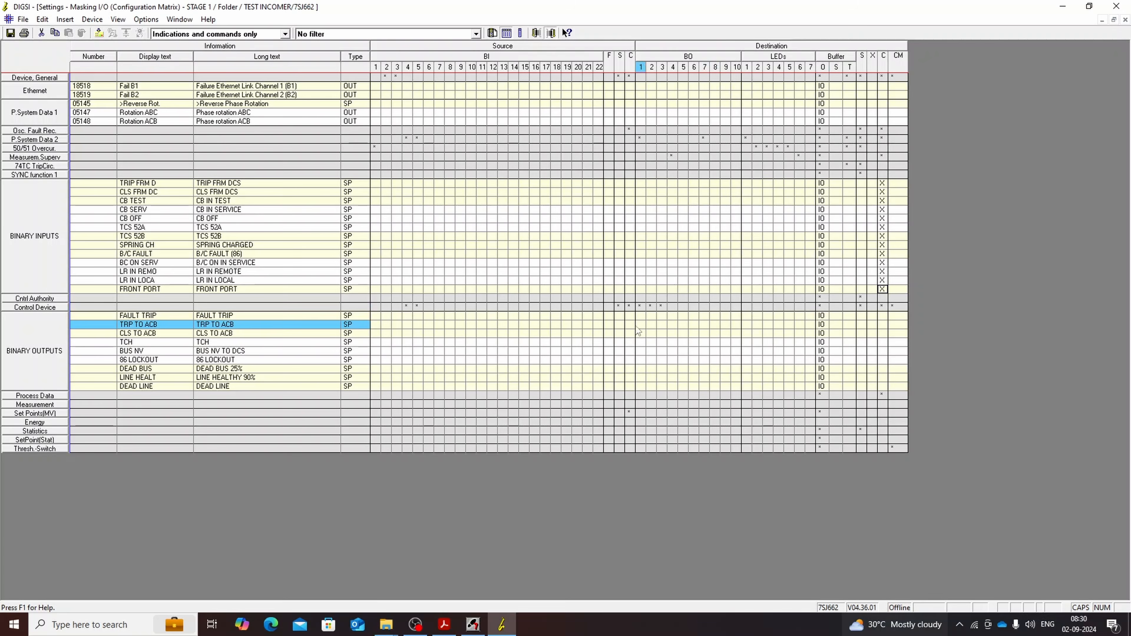
Step: Set source C to X (Configured) for all nine binary outputs, FAULT TRIP through DEAD LINE
{"action": "right_click", "coordinate": [630, 318]}
{"action": "left_click", "coordinate": [645, 326]}
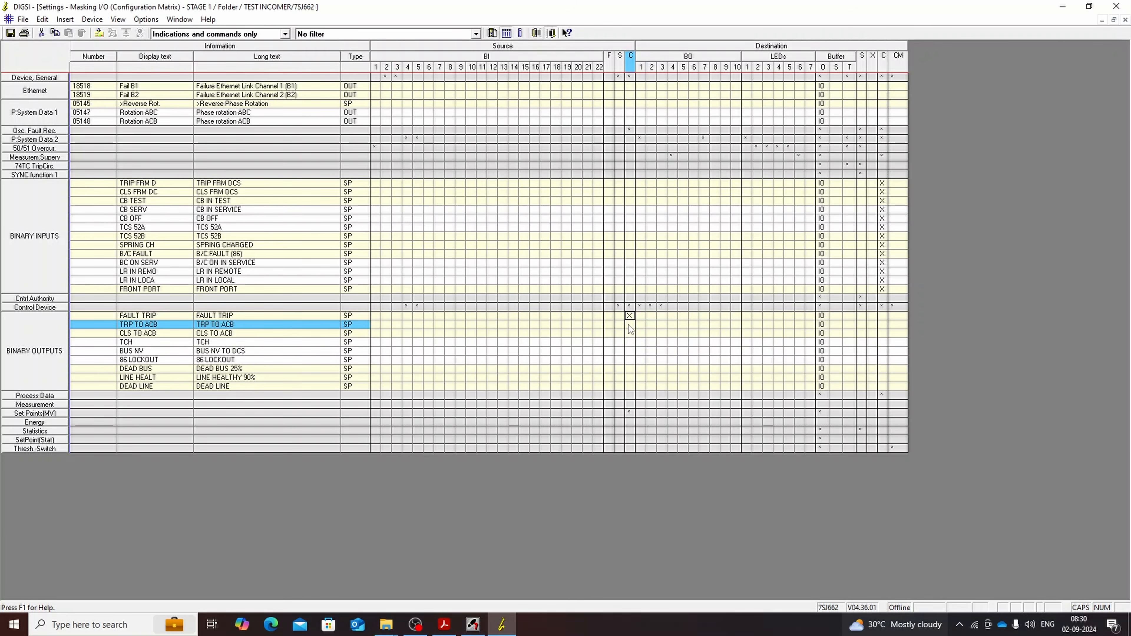
{"action": "right_click", "coordinate": [629, 325]}
{"action": "left_click", "coordinate": [641, 333]}
{"action": "right_click", "coordinate": [629, 333]}
{"action": "left_click", "coordinate": [641, 341]}
{"action": "right_click", "coordinate": [629, 343]}
{"action": "left_click", "coordinate": [641, 350]}
{"action": "right_click", "coordinate": [629, 351]}
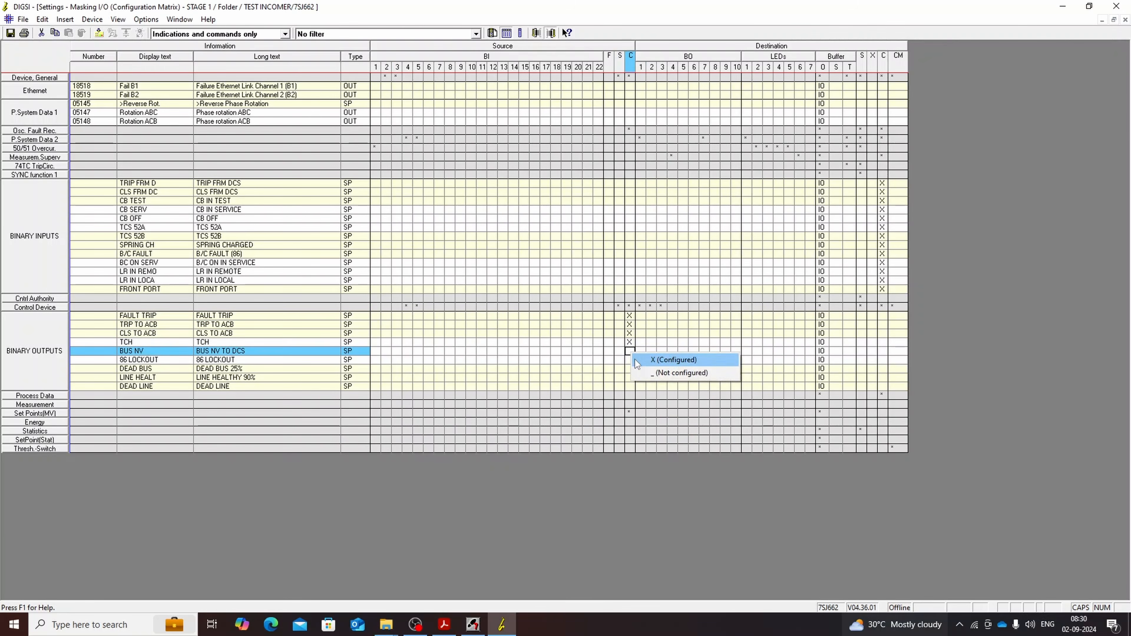
{"action": "left_click", "coordinate": [641, 359]}
{"action": "left_click", "coordinate": [640, 368]}
{"action": "right_click", "coordinate": [629, 369]}
{"action": "left_click", "coordinate": [641, 376]}
{"action": "right_click", "coordinate": [629, 378]}
{"action": "left_click", "coordinate": [641, 385]}
{"action": "right_click", "coordinate": [629, 386]}
{"action": "left_click", "coordinate": [641, 395]}
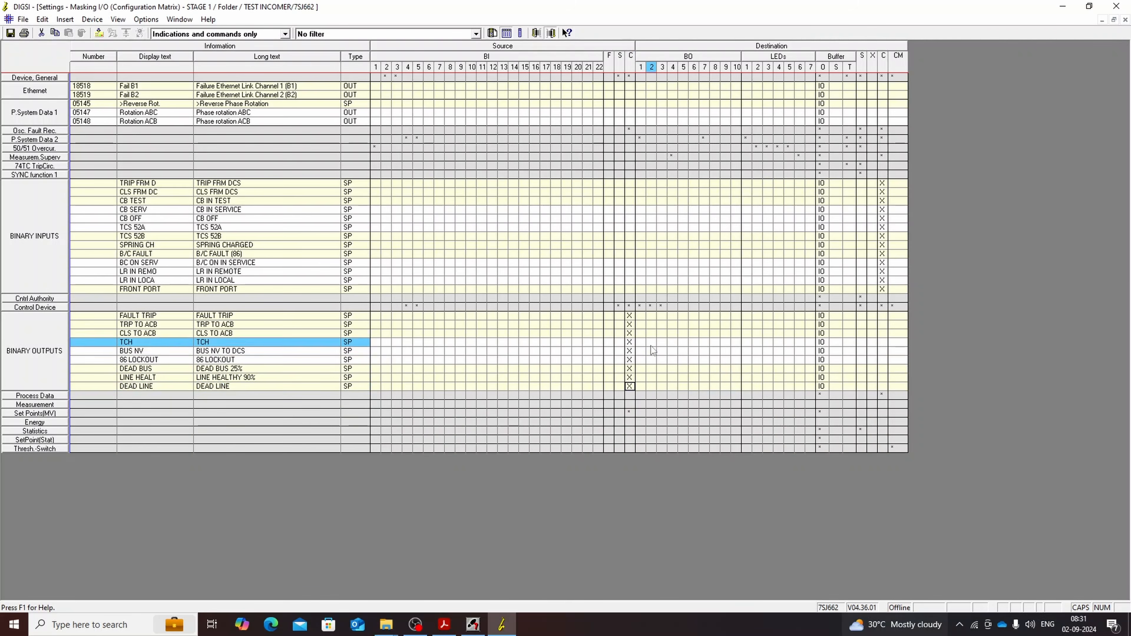
Step: Clear the 52 Breaker assignments on BI 4 and 5 and BO 1 to 3 in the Control Device group by setting them to not configured
{"action": "double_click", "coordinate": [44, 307]}
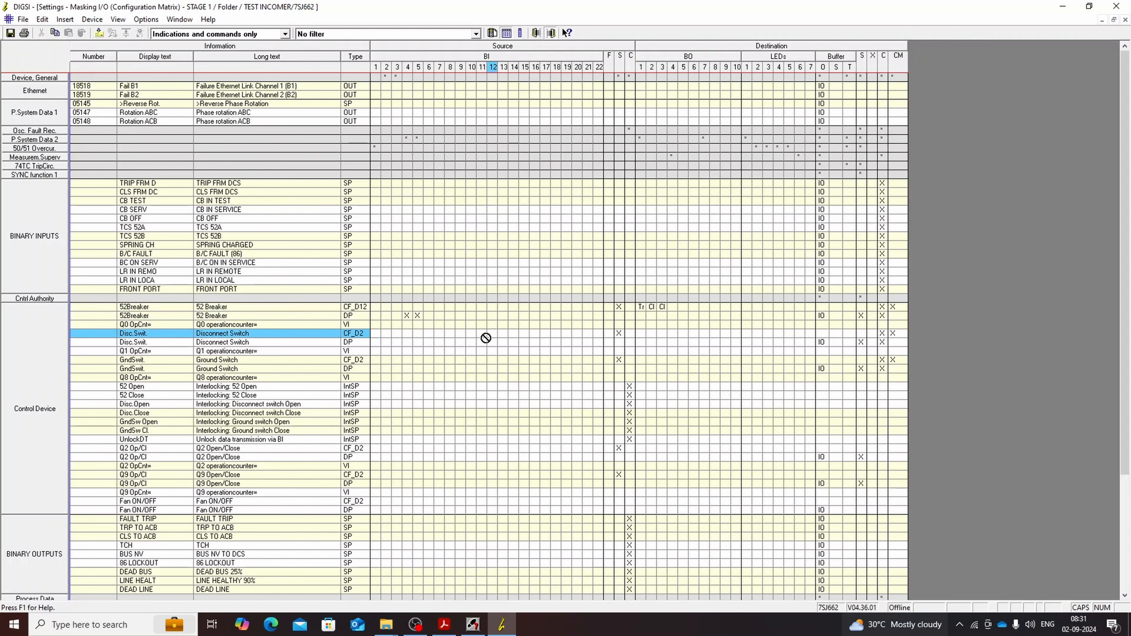
{"action": "right_click", "coordinate": [407, 316]}
{"action": "left_click", "coordinate": [459, 332]}
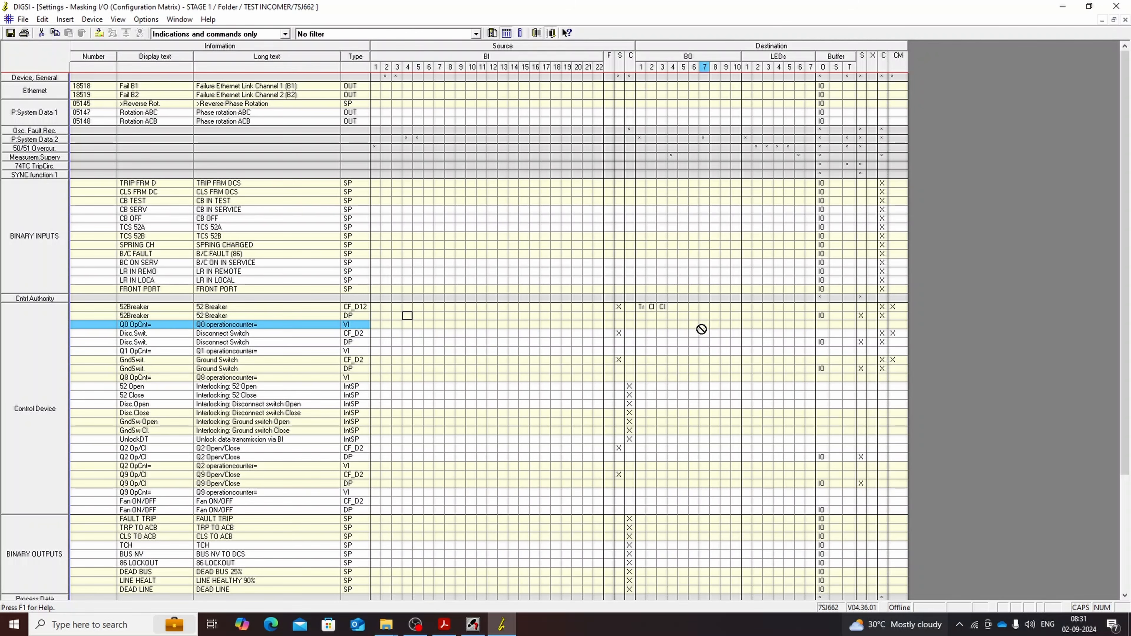
{"action": "right_click", "coordinate": [641, 307]}
{"action": "left_click", "coordinate": [690, 344]}
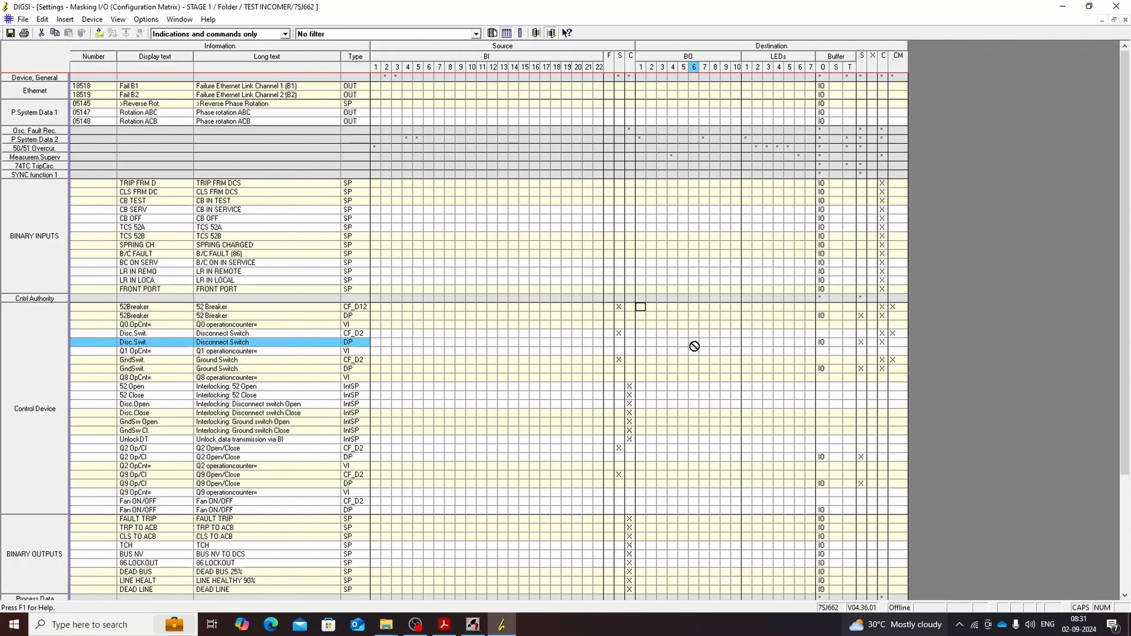
{"action": "double_click", "coordinate": [34, 409]}
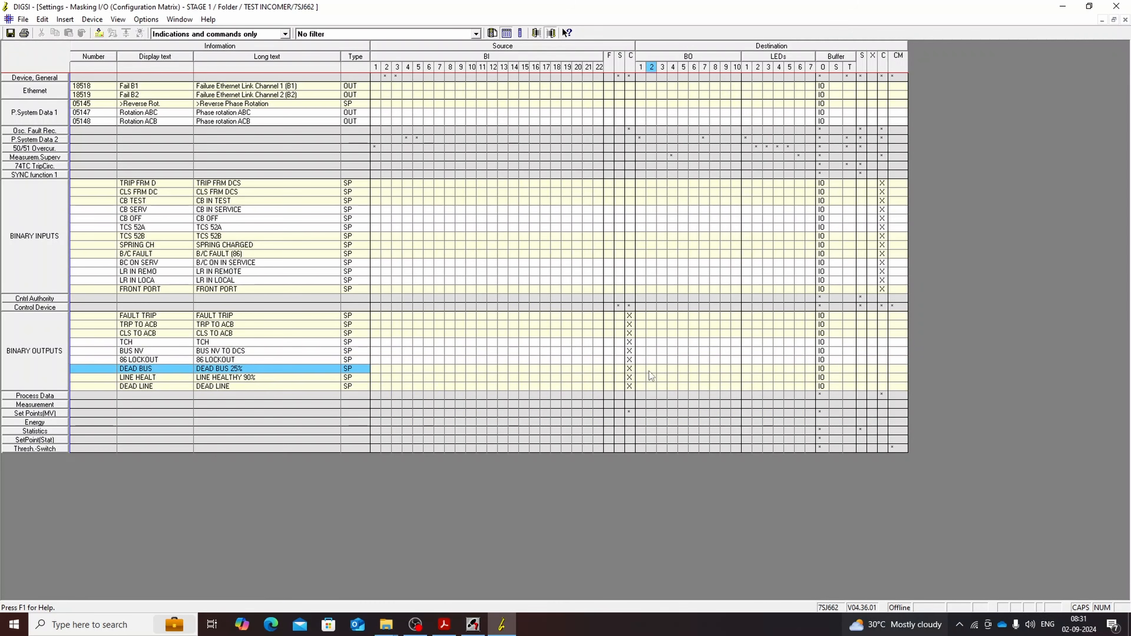
Step: Assign the twelve binary inputs TRIP FRM D through LR IN LOCA in order to source BI 1 through 12 as H (active with voltage)
{"action": "right_click", "coordinate": [379, 182]}
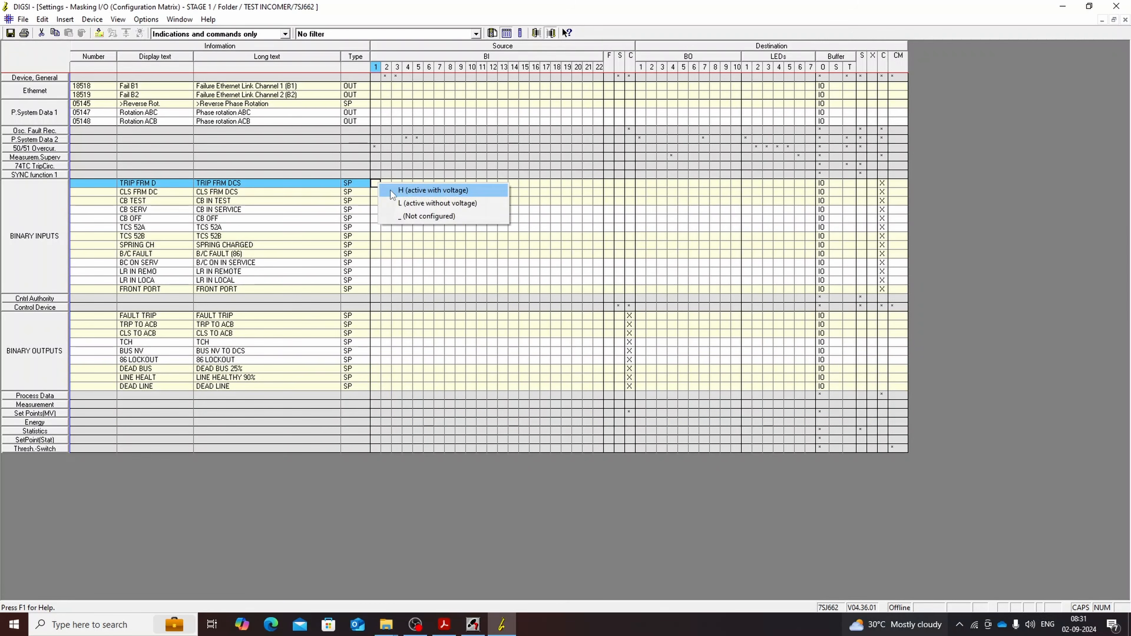
{"action": "left_click", "coordinate": [388, 188]}
{"action": "right_click", "coordinate": [388, 191]}
{"action": "left_click", "coordinate": [393, 199]}
{"action": "right_click", "coordinate": [397, 201]}
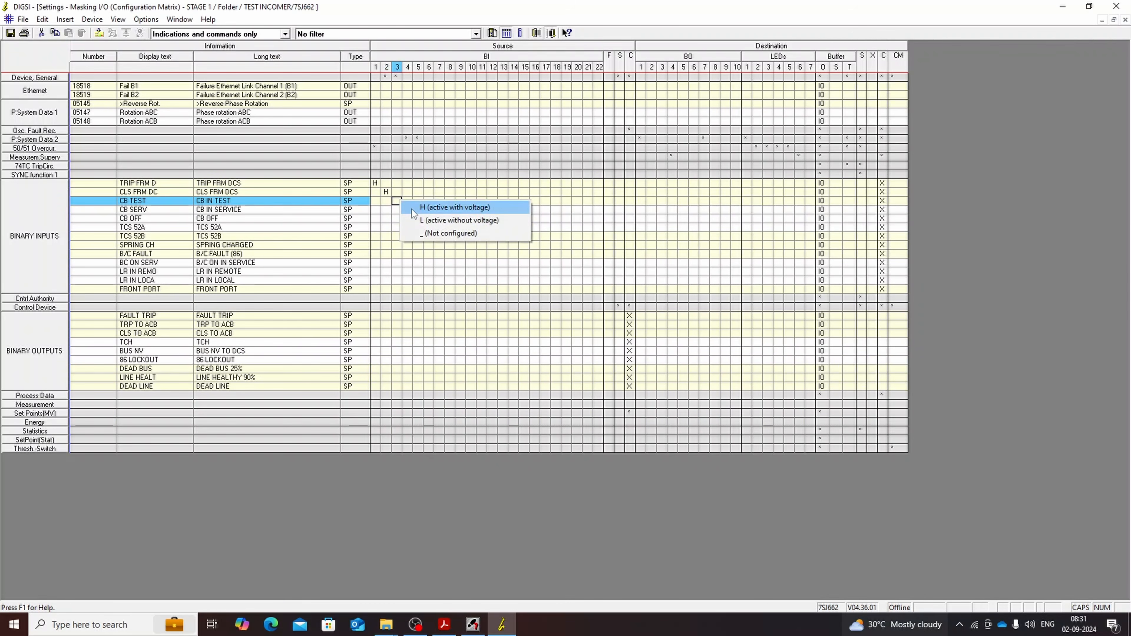
{"action": "left_click", "coordinate": [402, 207]}
{"action": "right_click", "coordinate": [408, 210]}
{"action": "left_click", "coordinate": [413, 217]}
{"action": "right_click", "coordinate": [418, 219]}
{"action": "left_click", "coordinate": [426, 225]}
{"action": "right_click", "coordinate": [429, 227]}
{"action": "left_click", "coordinate": [434, 231]}
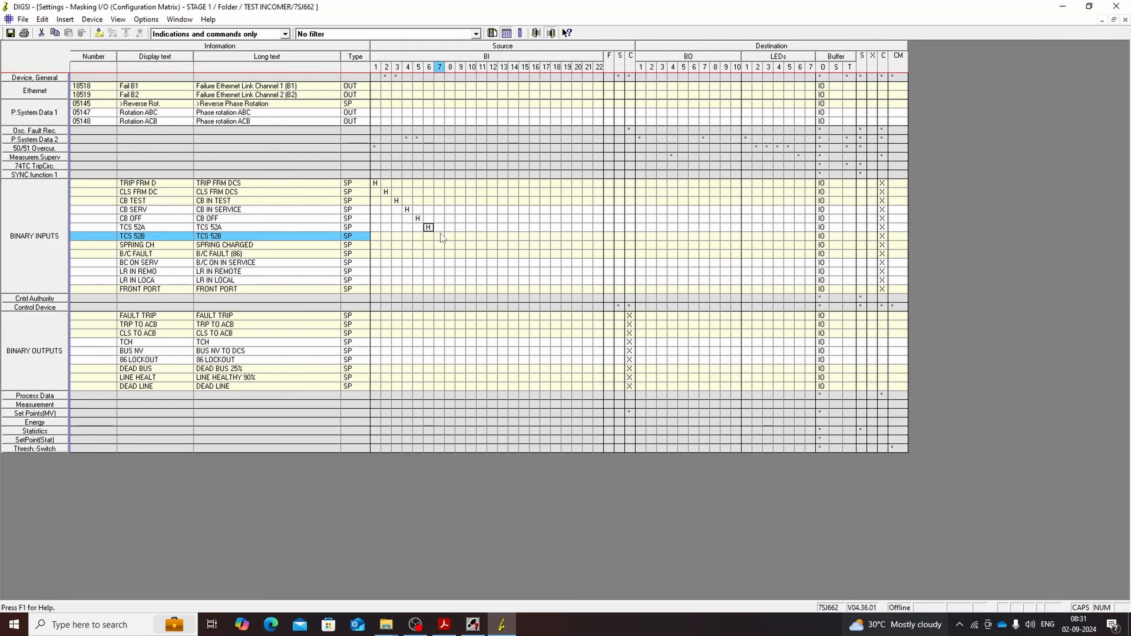
{"action": "right_click", "coordinate": [440, 234]}
{"action": "left_click", "coordinate": [444, 241]}
{"action": "right_click", "coordinate": [450, 245]}
{"action": "left_click", "coordinate": [463, 251]}
{"action": "right_click", "coordinate": [460, 253]}
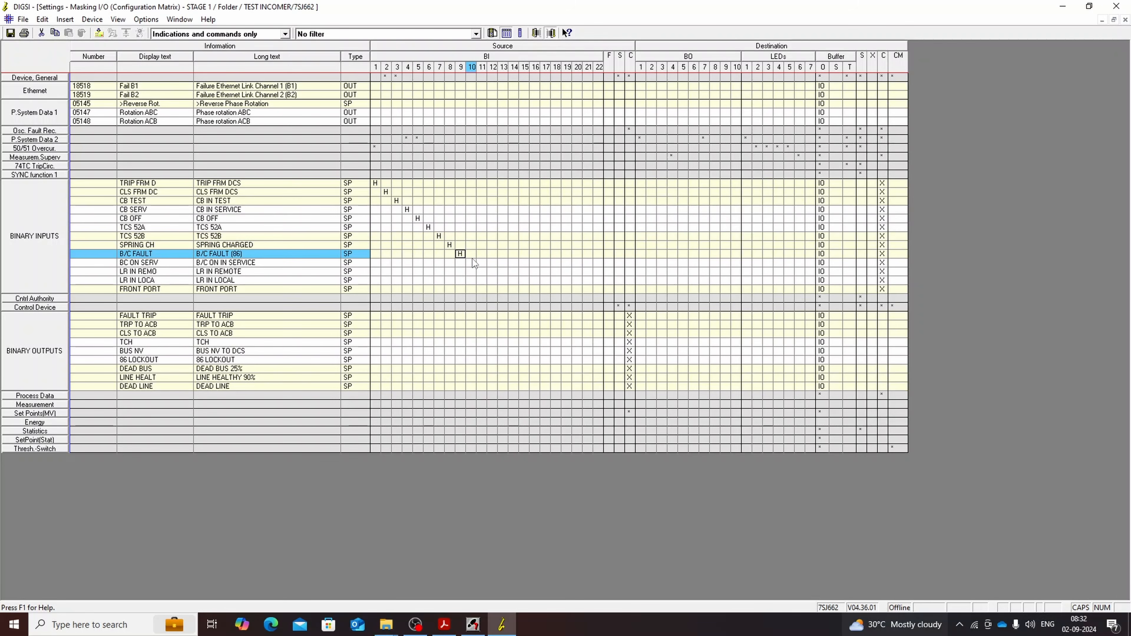
{"action": "left_click", "coordinate": [473, 258]}
{"action": "right_click", "coordinate": [473, 262]}
{"action": "left_click", "coordinate": [483, 269]}
{"action": "right_click", "coordinate": [484, 271]}
{"action": "left_click", "coordinate": [492, 279]}
{"action": "right_click", "coordinate": [493, 281]}
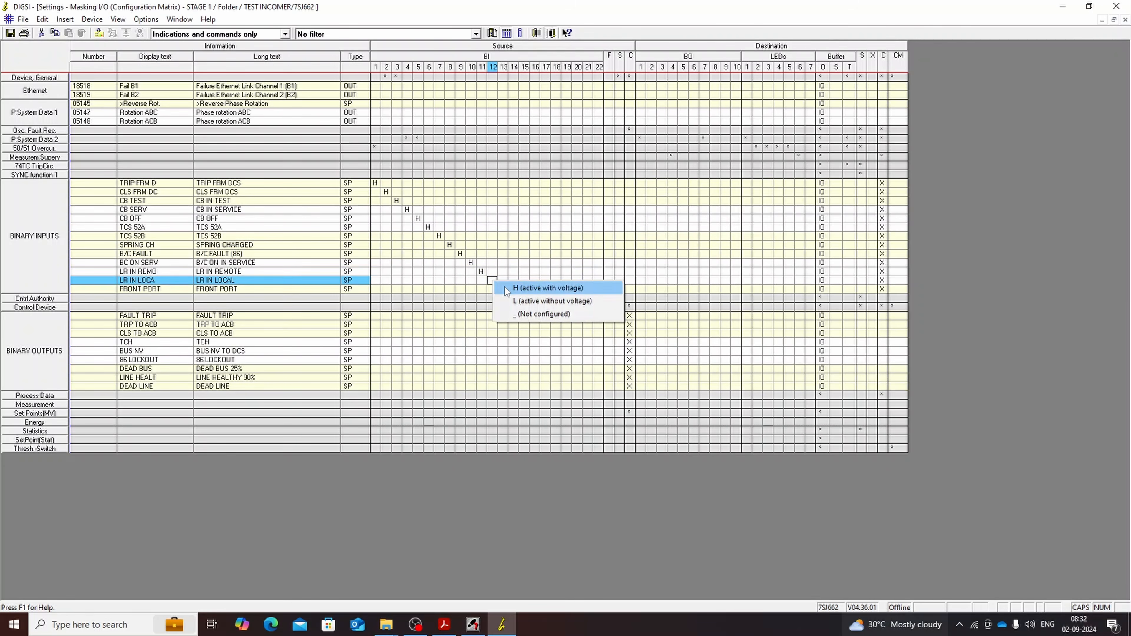
{"action": "left_click", "coordinate": [499, 287]}
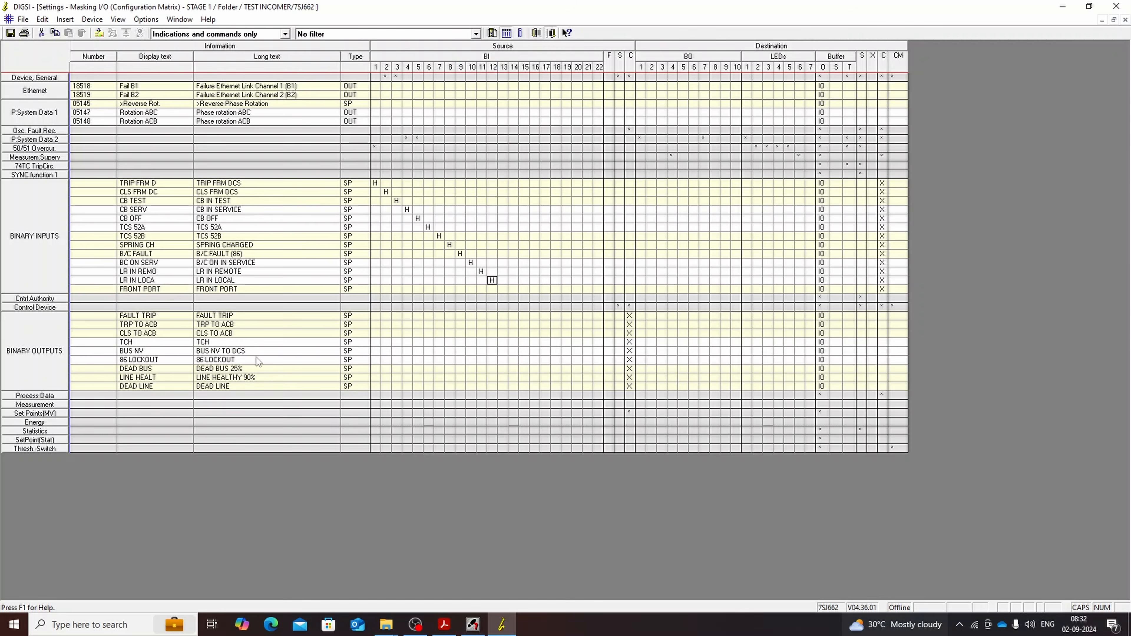
Step: Assign FAULT TRIP to BO 1 as L, and TRP TO ACB, CLS TO ACB, TCH and BUS NV to BO 2 through 5 as U, and save
{"action": "right_click", "coordinate": [642, 315]}
{"action": "left_click", "coordinate": [655, 323]}
{"action": "right_click", "coordinate": [650, 325]}
{"action": "left_click", "coordinate": [668, 345]}
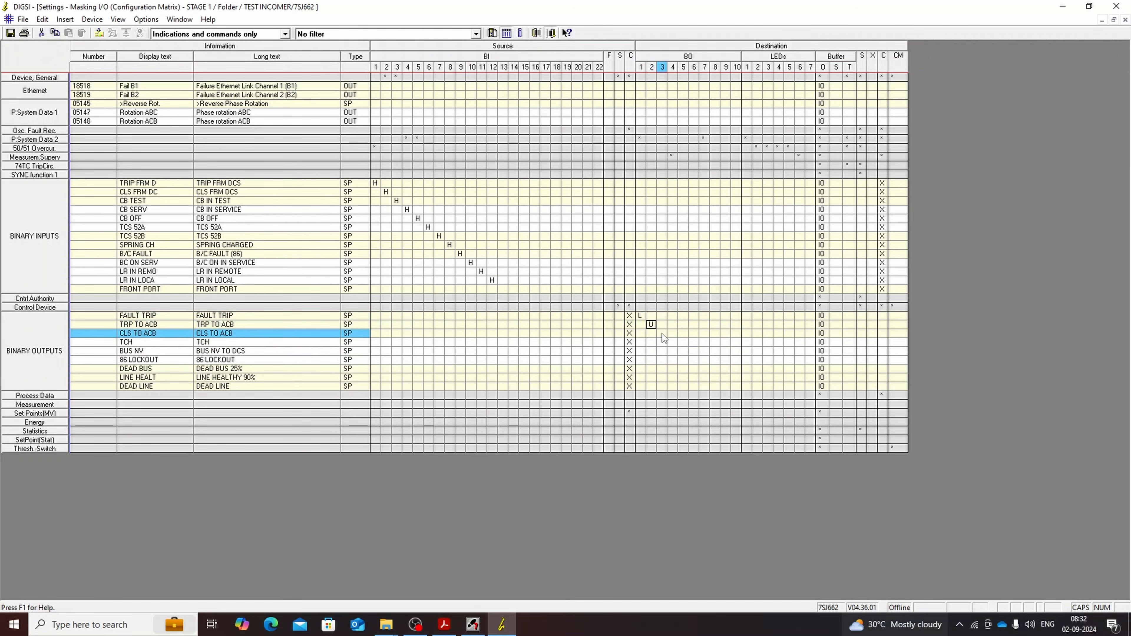
{"action": "right_click", "coordinate": [662, 334]}
{"action": "left_click", "coordinate": [679, 350]}
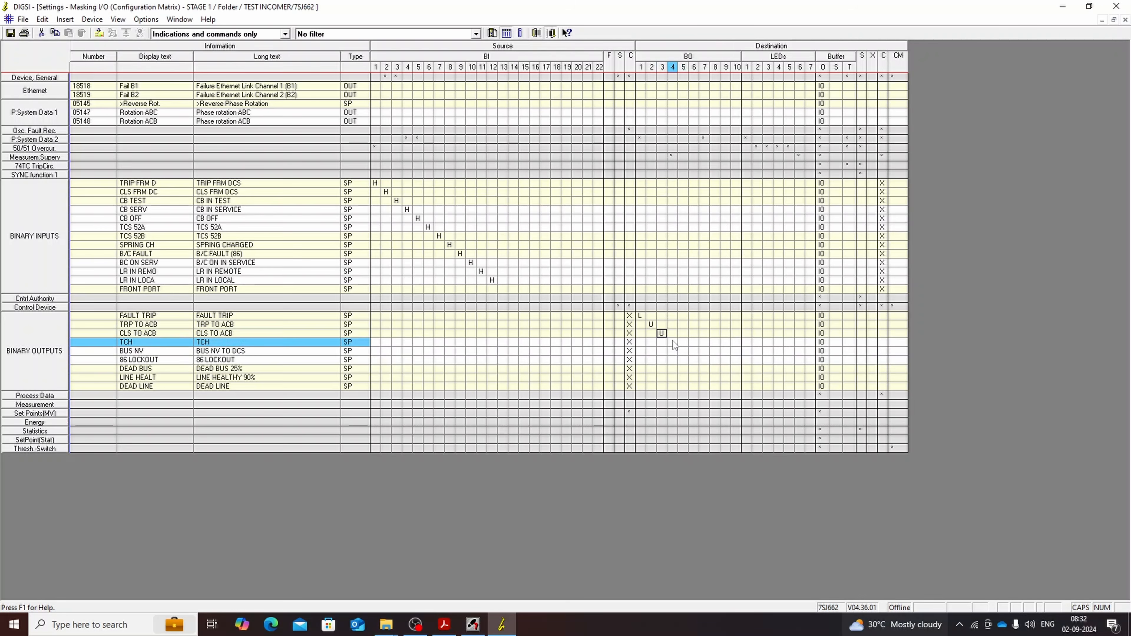
{"action": "right_click", "coordinate": [672, 340]}
{"action": "left_click", "coordinate": [681, 359]}
{"action": "right_click", "coordinate": [683, 350]}
{"action": "left_click", "coordinate": [723, 370]}
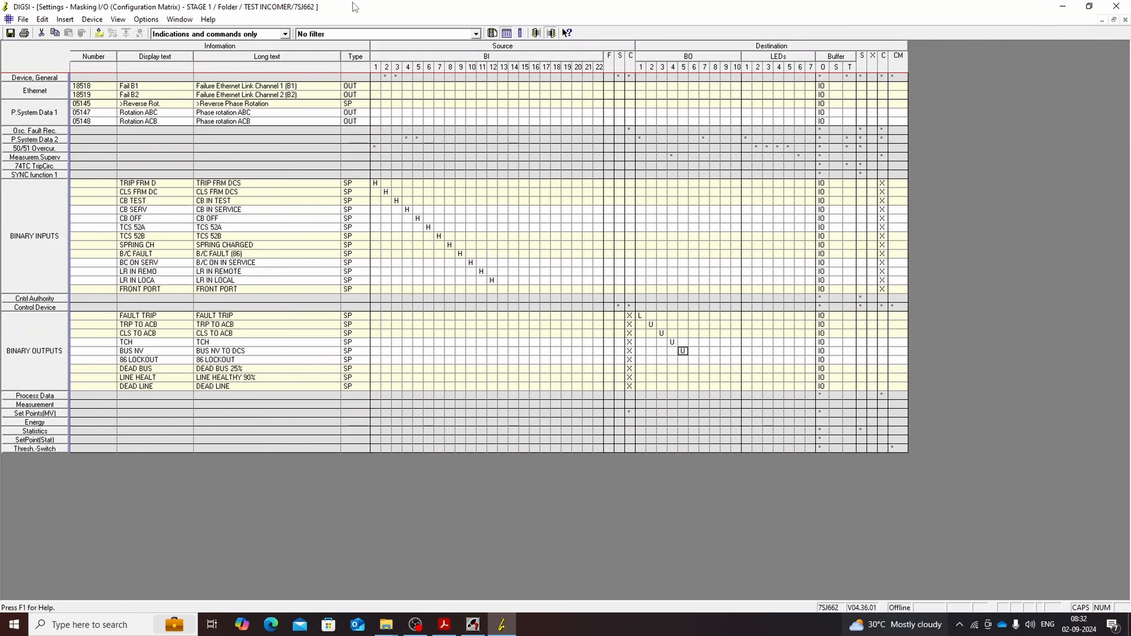
{"action": "key", "text": "ctrl+s"}
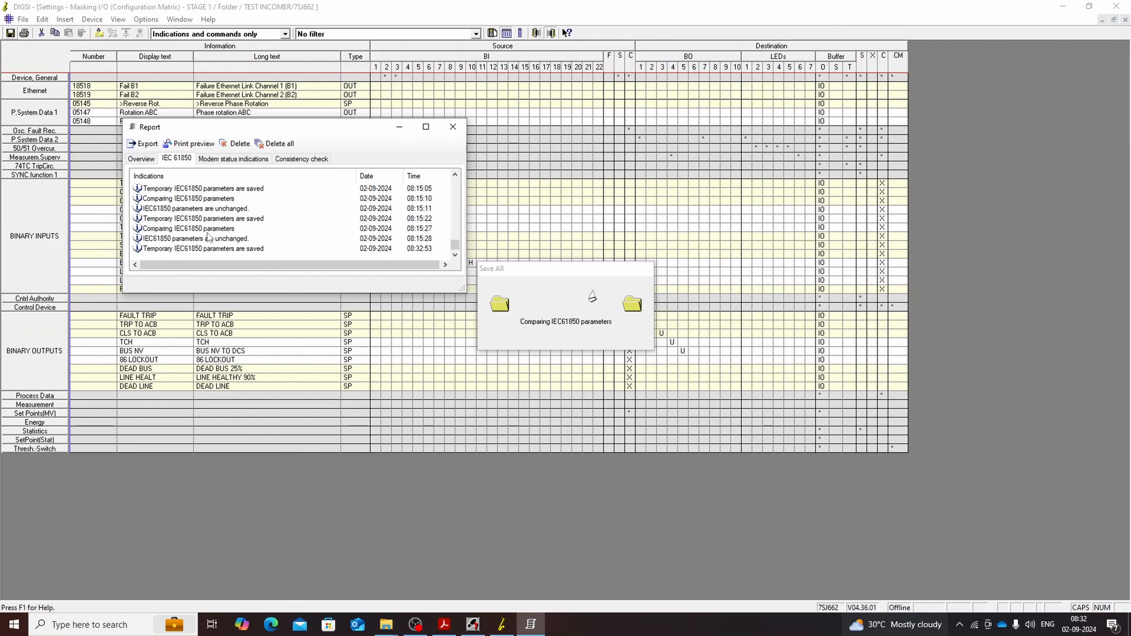
{"action": "left_click", "coordinate": [601, 350]}
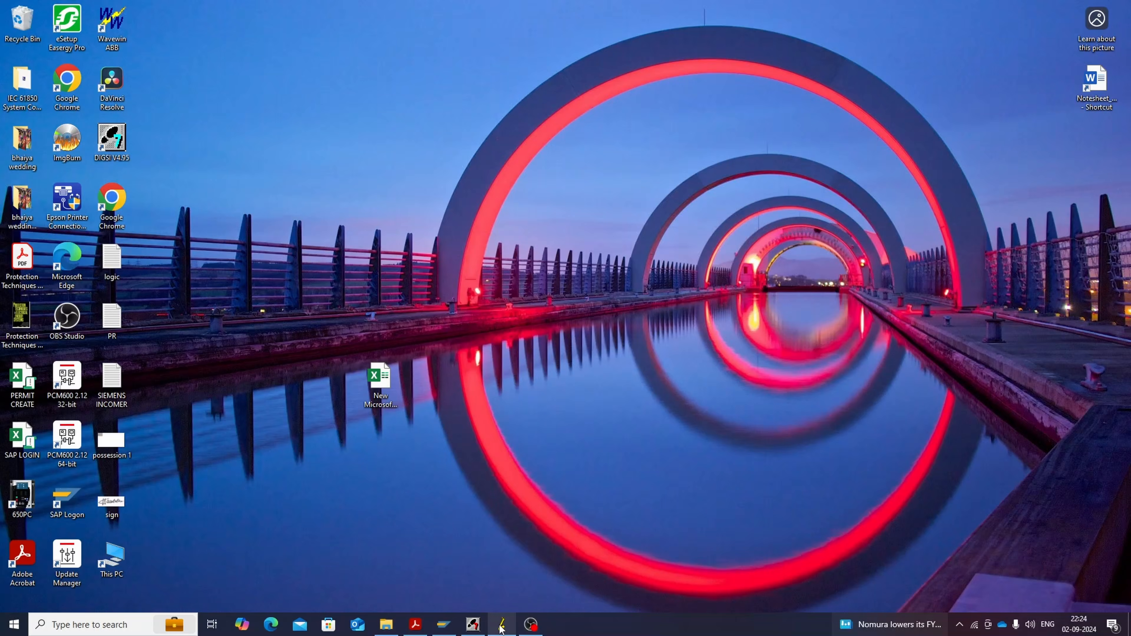
Step: Switch back to DIGSI and open the information catalog from the Fan ON/OFF row in the Control Device group
{"action": "left_click", "coordinate": [501, 626]}
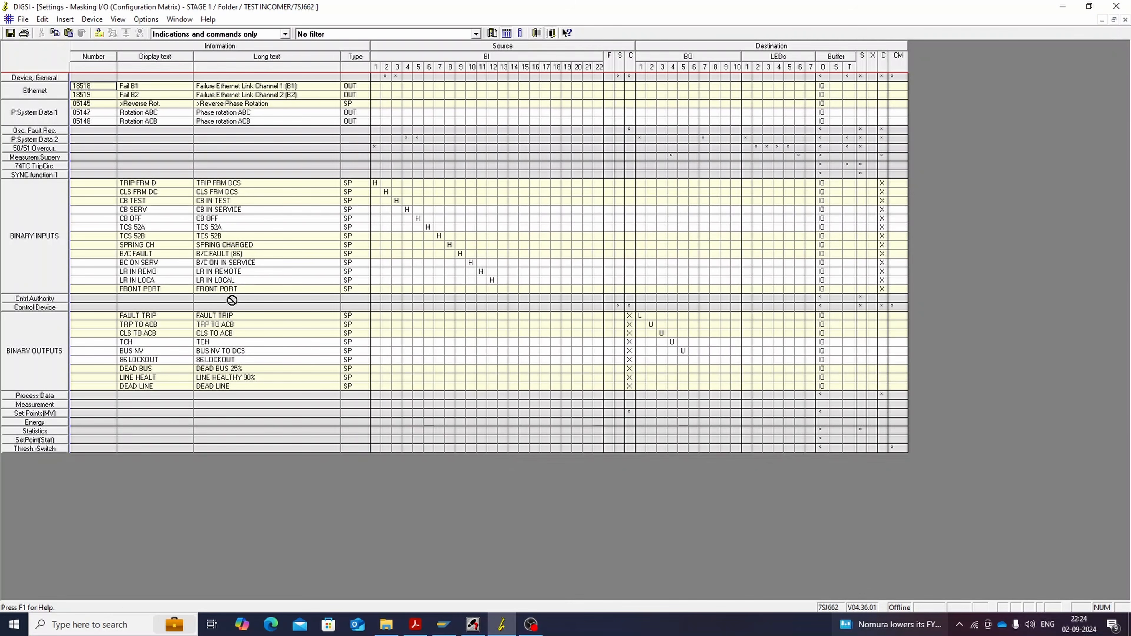
{"action": "double_click", "coordinate": [44, 308]}
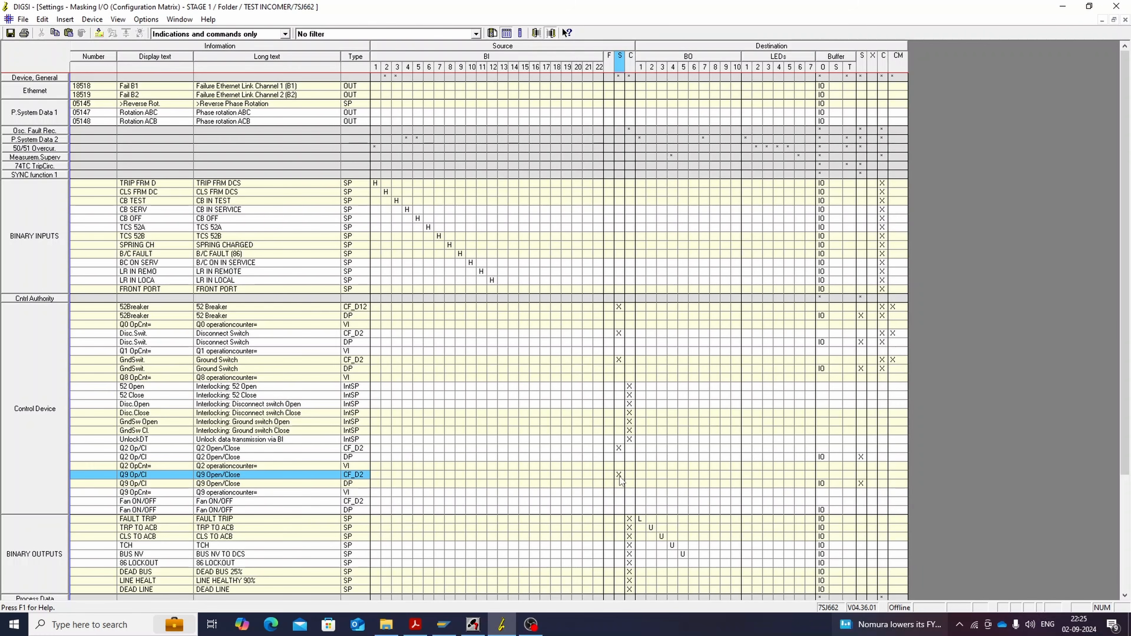
{"action": "scroll", "coordinate": [620, 479], "scroll_direction": "down", "scroll_amount": 1}
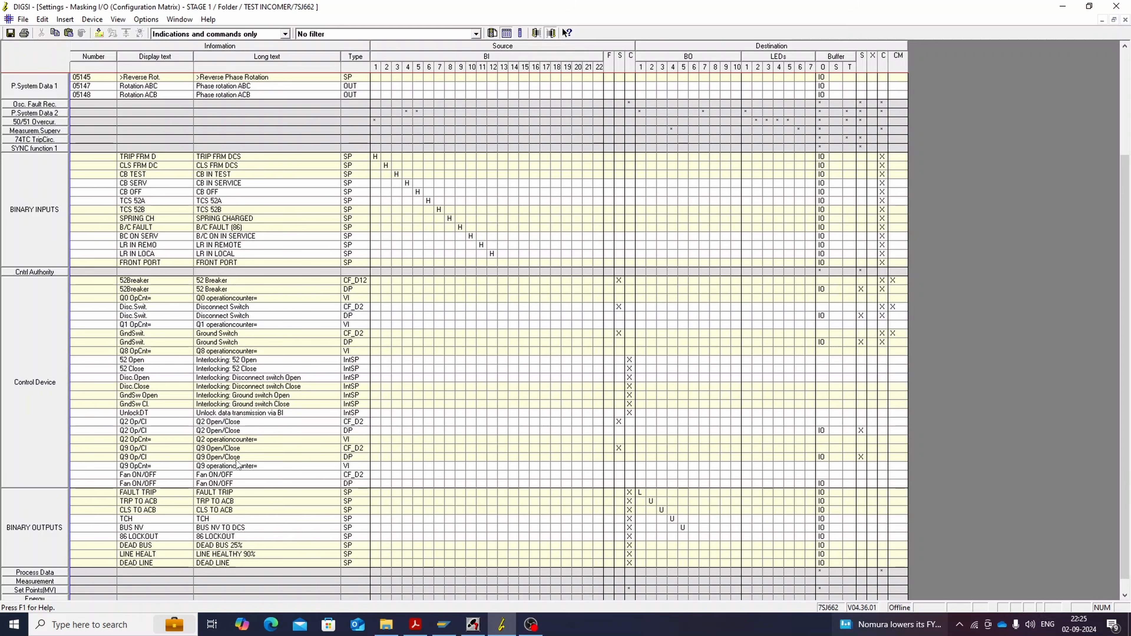
{"action": "right_click", "coordinate": [142, 473]}
{"action": "left_click", "coordinate": [95, 477]}
{"action": "right_click", "coordinate": [109, 475]}
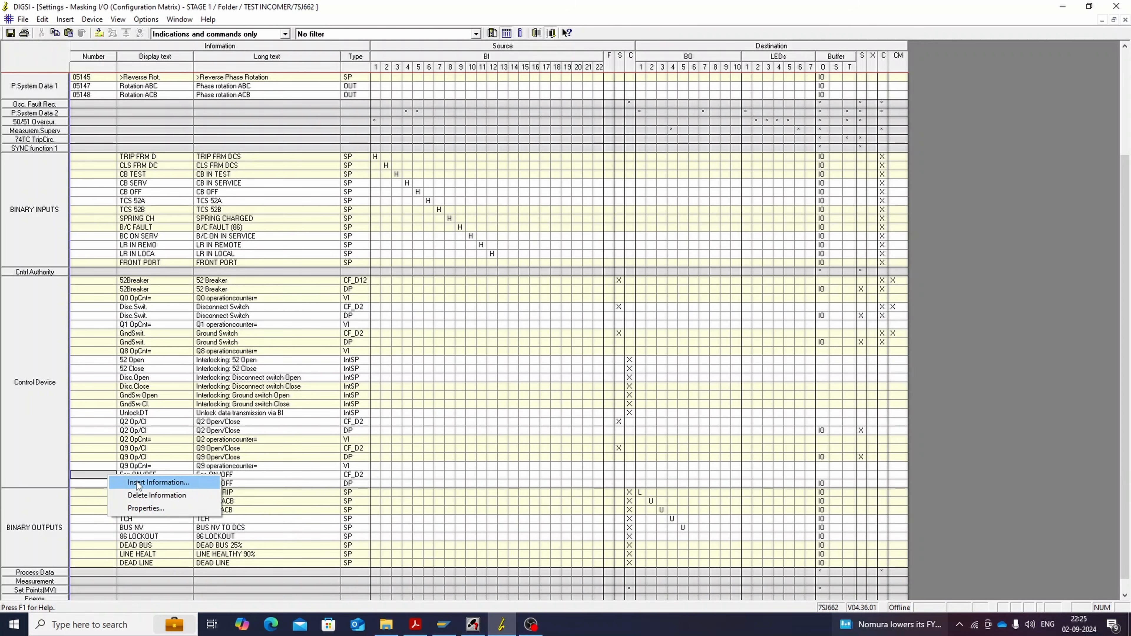
{"action": "left_click", "coordinate": [139, 482]}
Step: Insert Single Point ON/OFF (CF_D2) from Control with FeedBack, Double Control (DF) 1Trip 1Close, below Fan ON/OFF in the Control Device group
{"action": "left_click", "coordinate": [253, 176]}
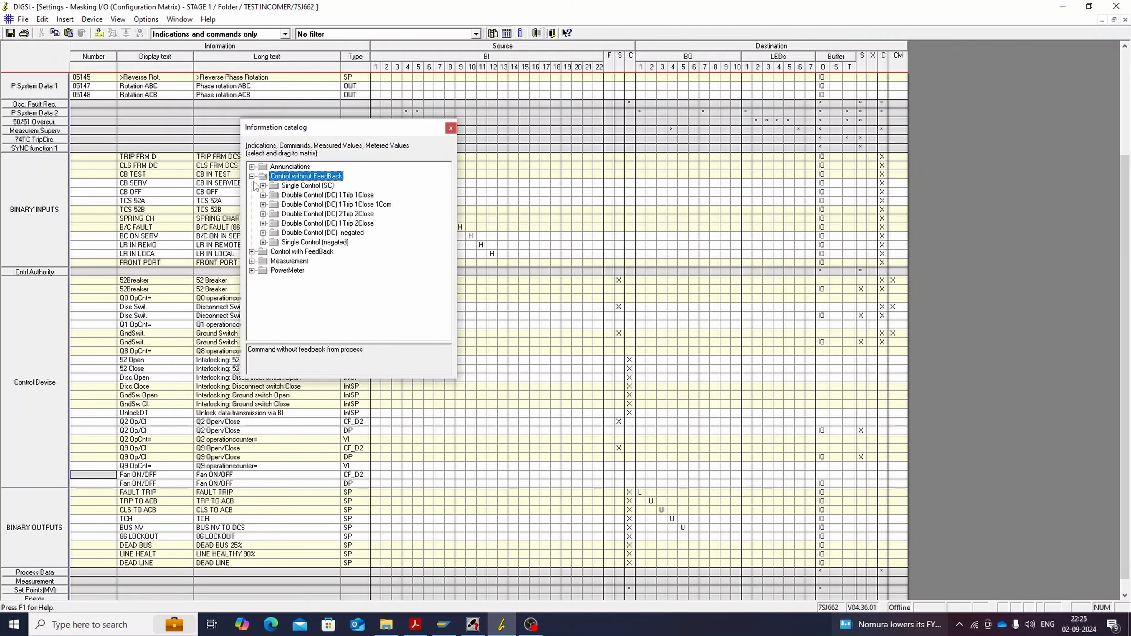
{"action": "left_click", "coordinate": [252, 176]}
{"action": "left_click", "coordinate": [252, 186]}
{"action": "left_click", "coordinate": [263, 205]}
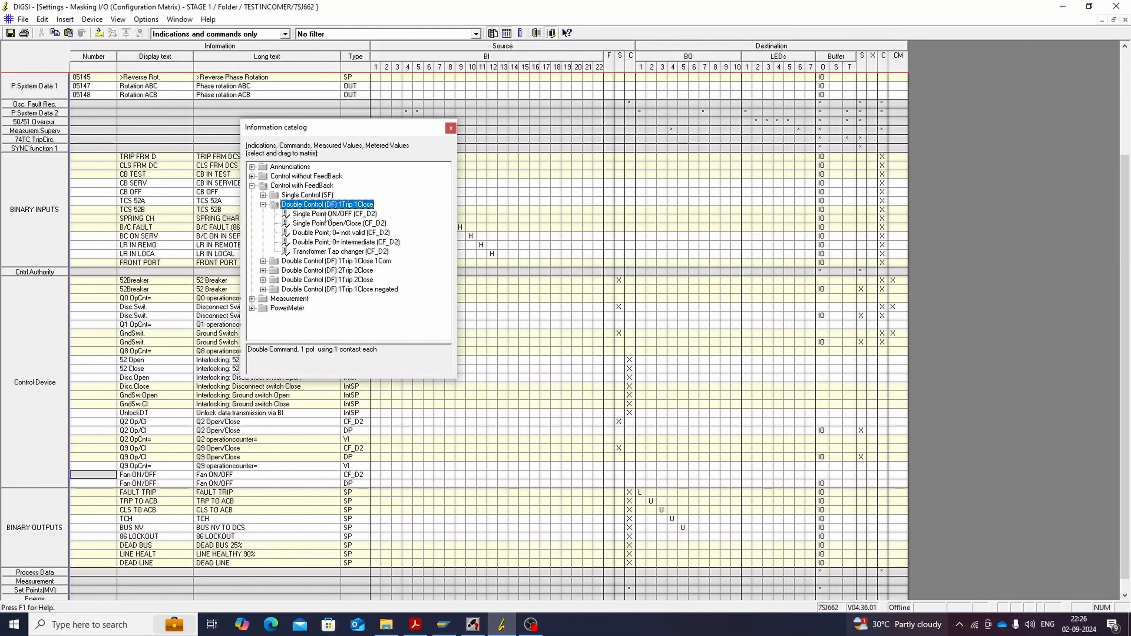
{"action": "left_click", "coordinate": [328, 215]}
{"action": "left_click", "coordinate": [252, 176]}
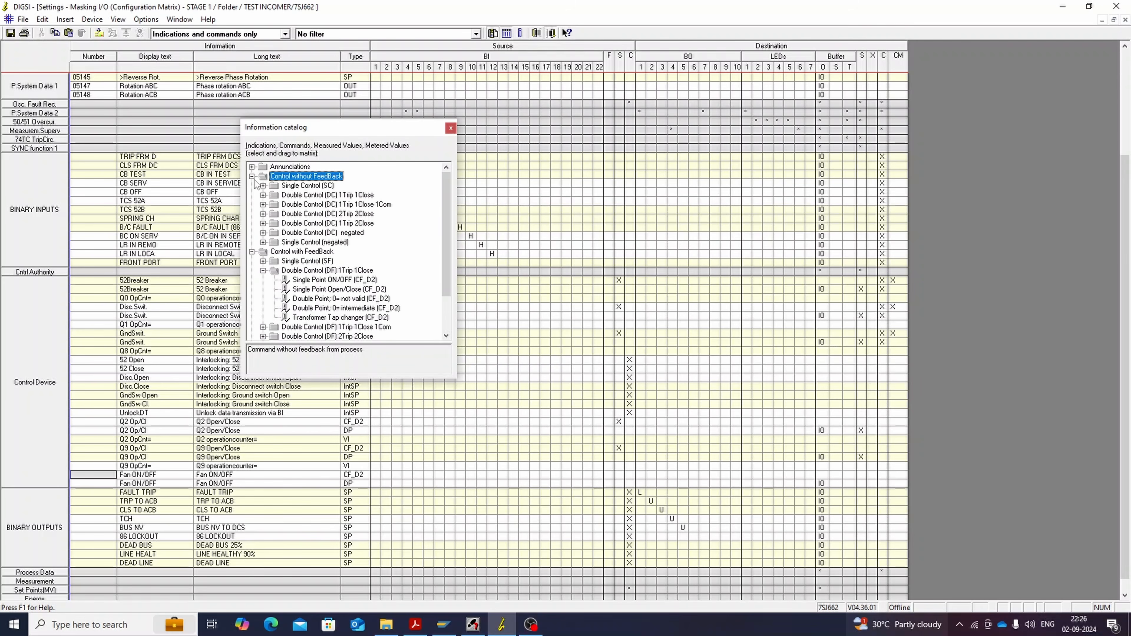
{"action": "left_click", "coordinate": [263, 195]}
{"action": "left_click", "coordinate": [263, 195]}
{"action": "left_click", "coordinate": [252, 176]}
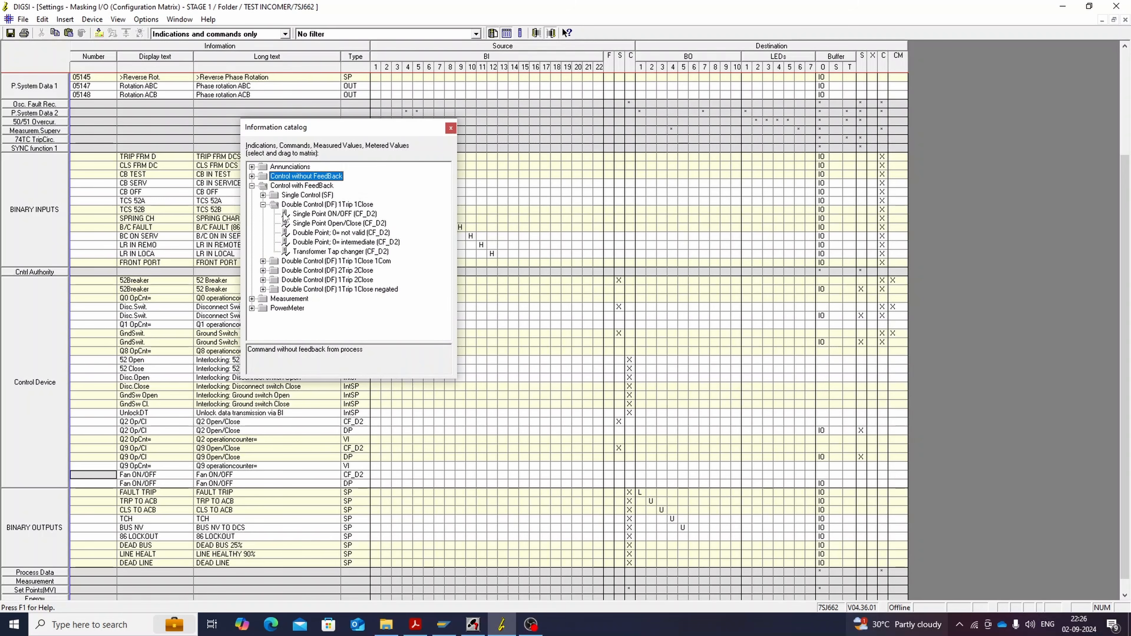
{"action": "left_click", "coordinate": [330, 214]}
{"action": "left_click_drag", "start_coordinate": [330, 214], "coordinate": [163, 486]}
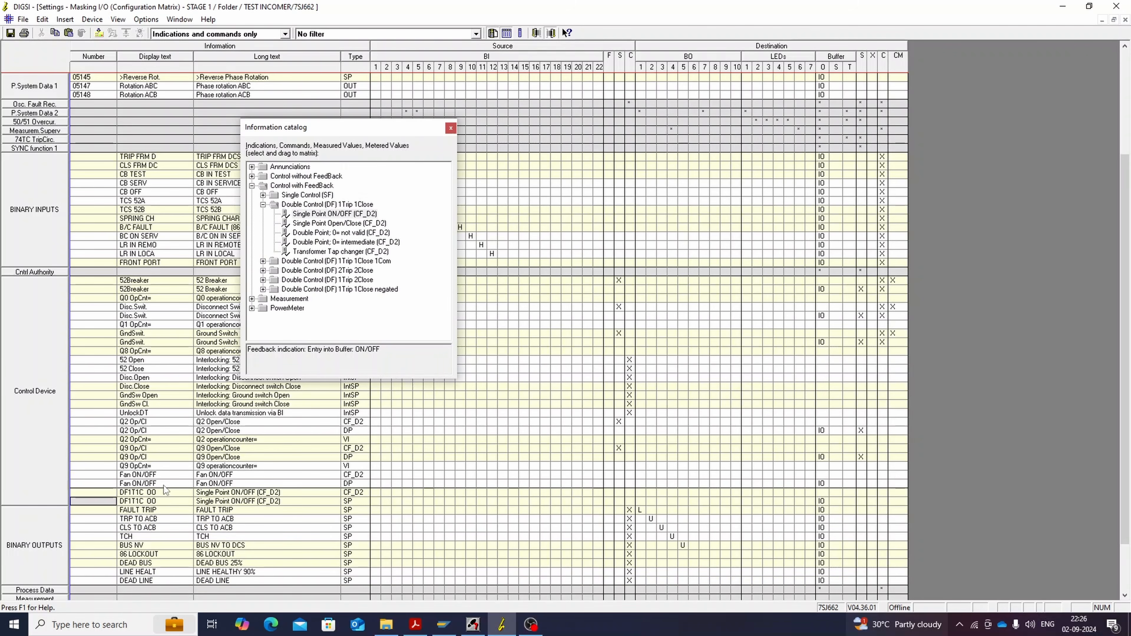
{"action": "left_click", "coordinate": [450, 128]}
Step: Label the inserted Single Point ON/OFF control CB in both the display text and the long text
{"action": "left_click", "coordinate": [170, 487]}
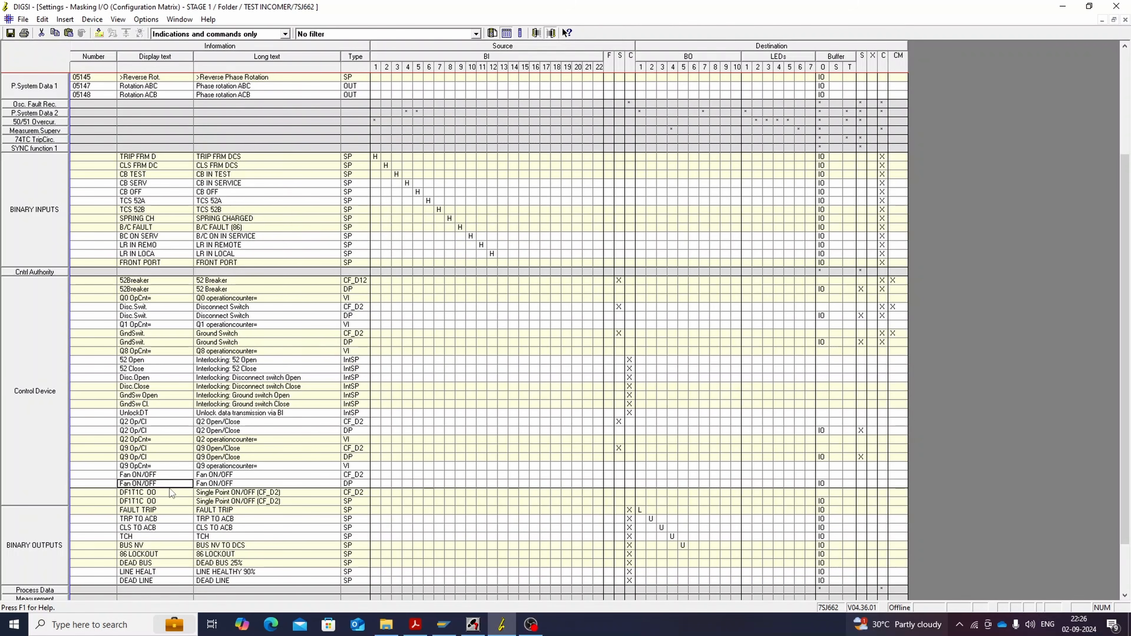
{"action": "key", "text": "Caps_Lock"}
{"action": "type", "text": "CB"}
{"action": "key", "text": "Return"}
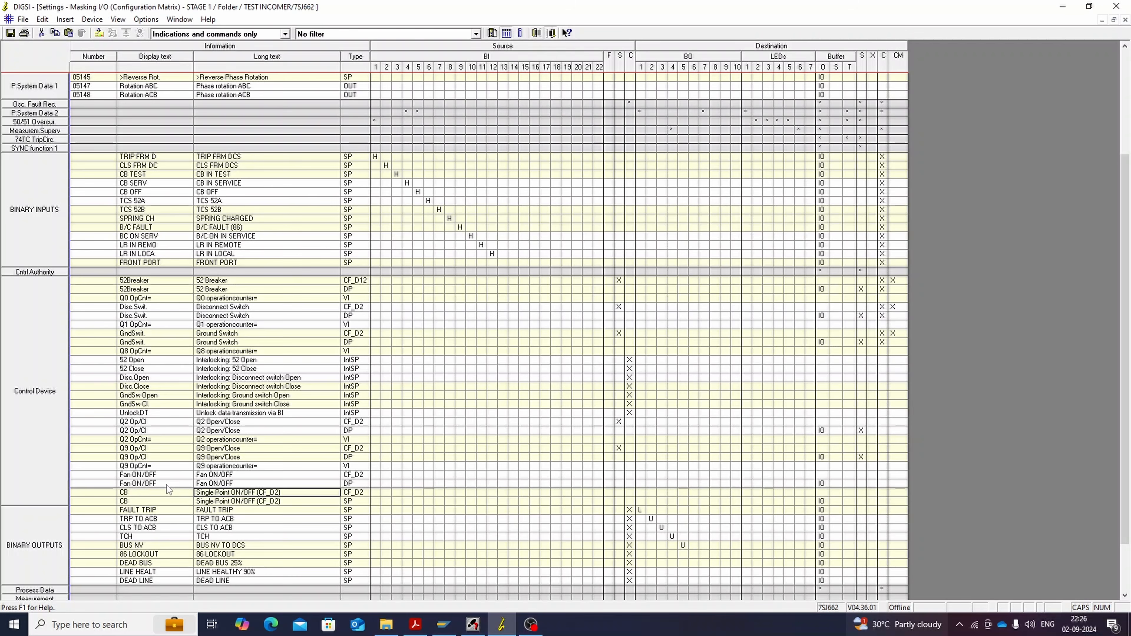
{"action": "left_click", "coordinate": [136, 503]}
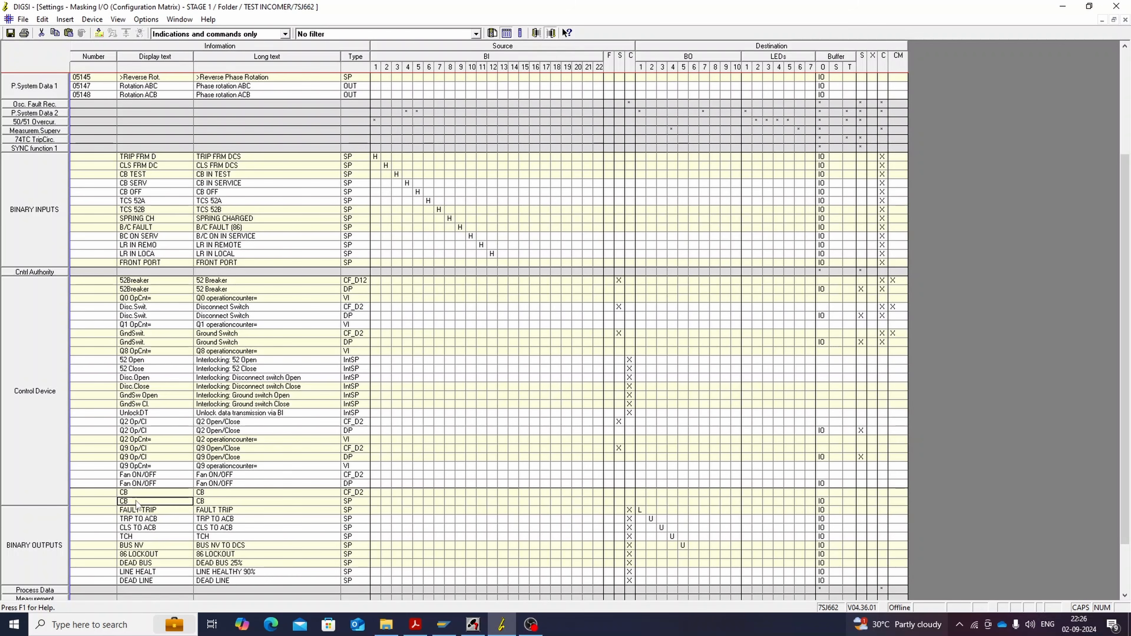
{"action": "left_click", "coordinate": [360, 491]}
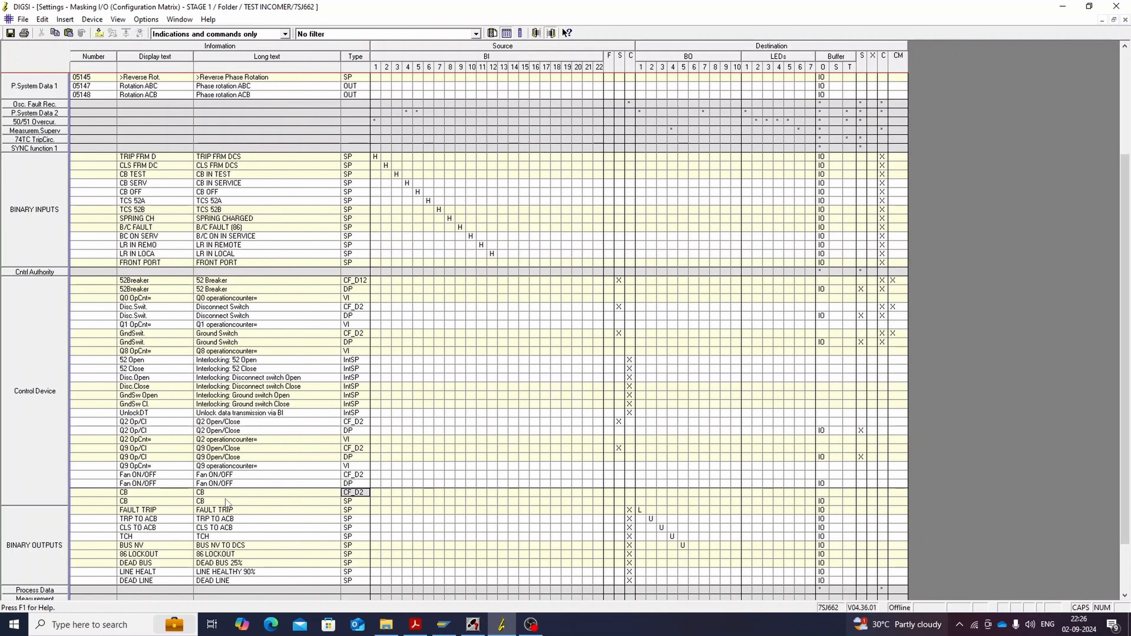
Step: Insert two ON/OFF (SP) single point annunciations from the information catalog below CB in the Control Device group
{"action": "left_click", "coordinate": [253, 500]}
{"action": "right_click", "coordinate": [251, 501]}
{"action": "left_click", "coordinate": [308, 511]}
{"action": "left_click", "coordinate": [253, 186]}
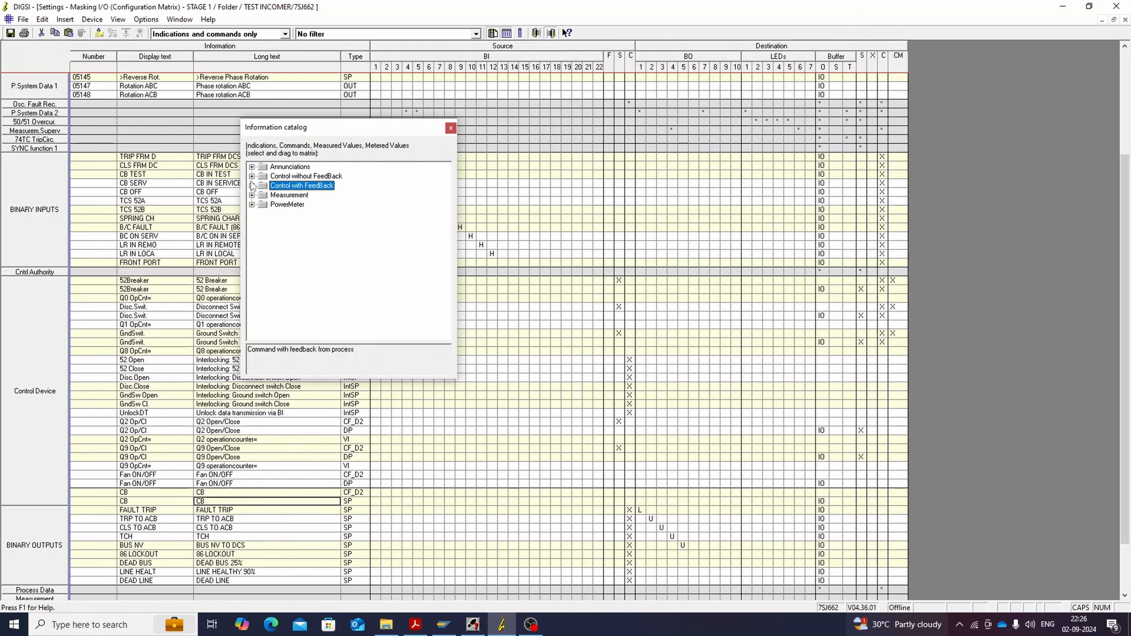
{"action": "left_click", "coordinate": [252, 167]}
{"action": "left_click", "coordinate": [264, 176]}
{"action": "left_click_drag", "start_coordinate": [310, 185], "coordinate": [152, 508]}
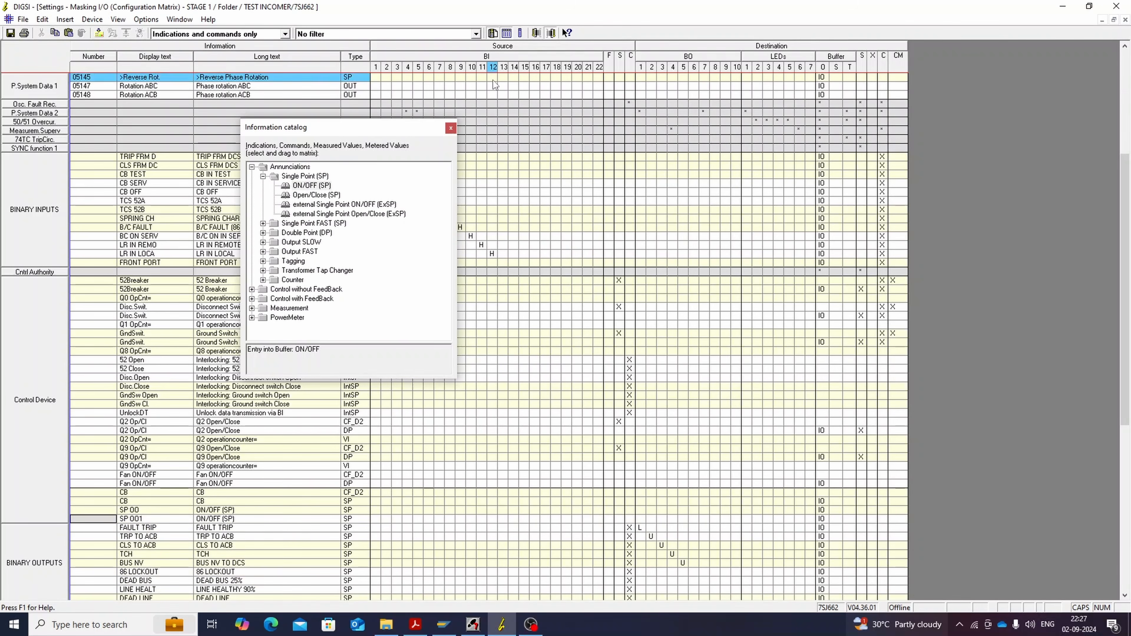
{"action": "left_click", "coordinate": [451, 128]}
Step: Label the first inserted annunciation BRK ON CMD in both texts, and the second BRK OFF CM with long text BRK OFF CMD
{"action": "double_click", "coordinate": [150, 509]}
{"action": "type", "text": "BRK 0"}
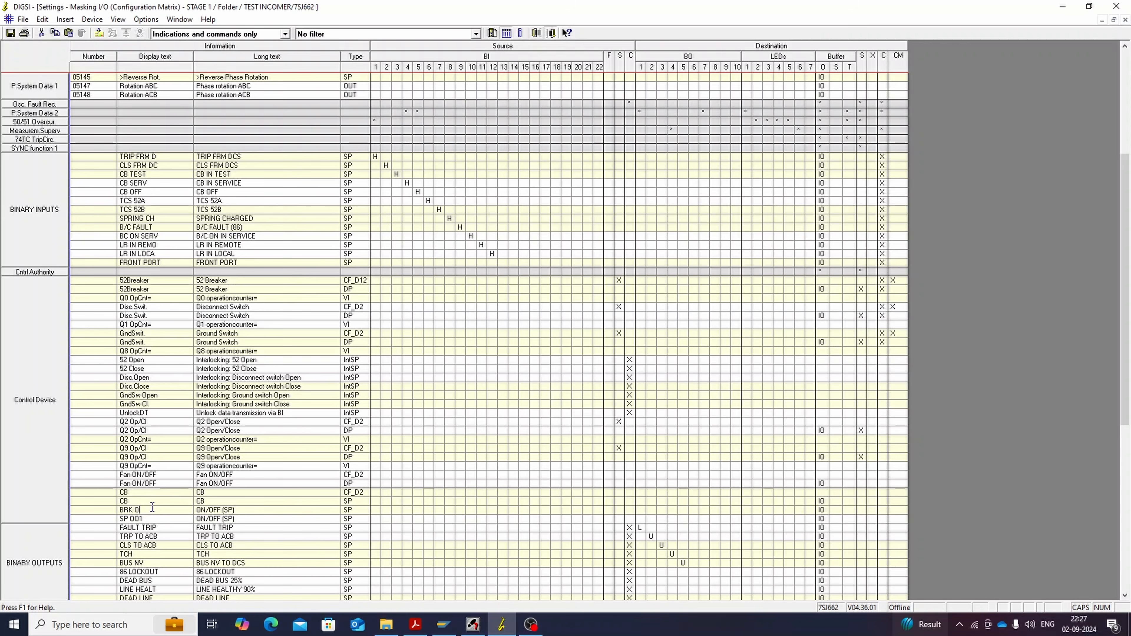
{"action": "key", "text": "Tab"}
{"action": "type", "text": "BRK ON CMD"}
{"action": "double_click", "coordinate": [159, 519]}
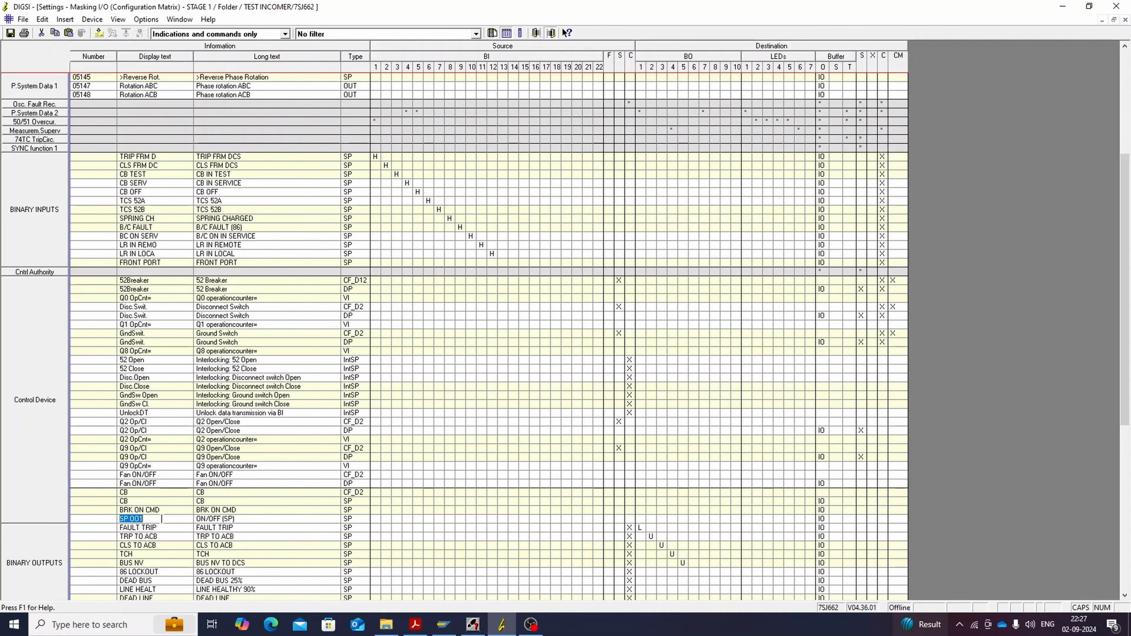
{"action": "type", "text": "BRK OFF CM"}
{"action": "key", "text": "Tab"}
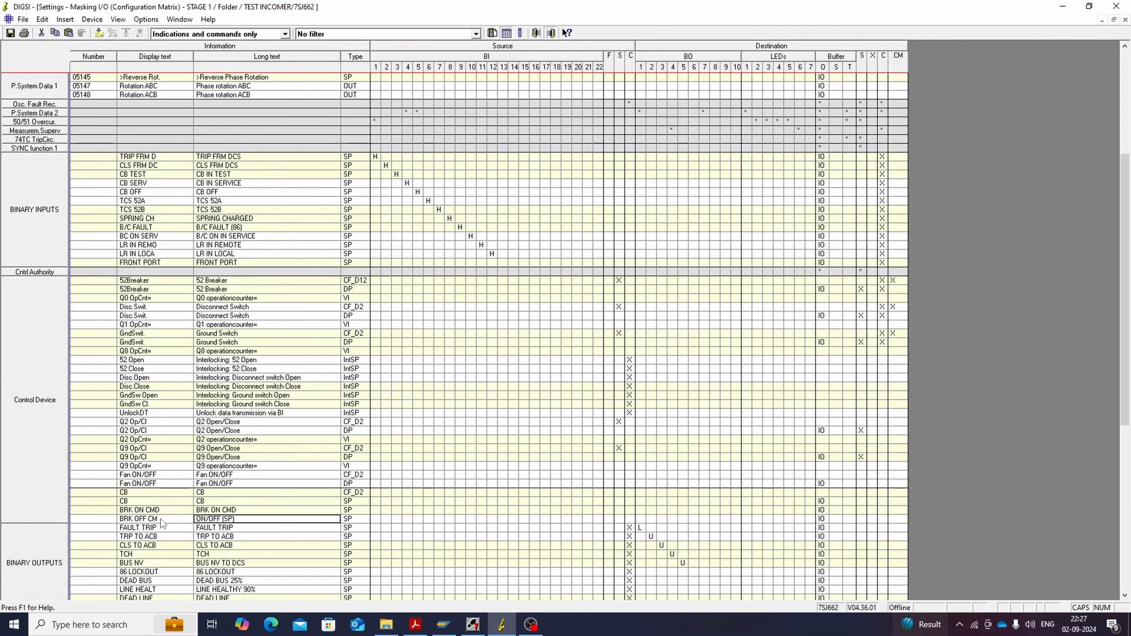
{"action": "type", "text": "BRK OFF CMD"}
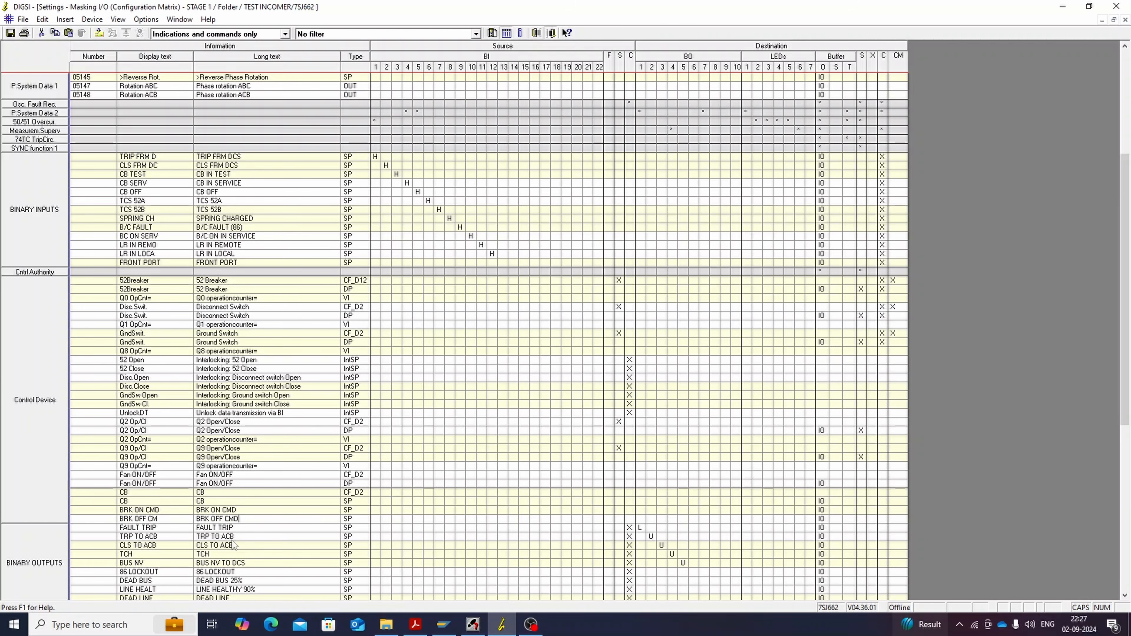
{"action": "key", "text": "Return"}
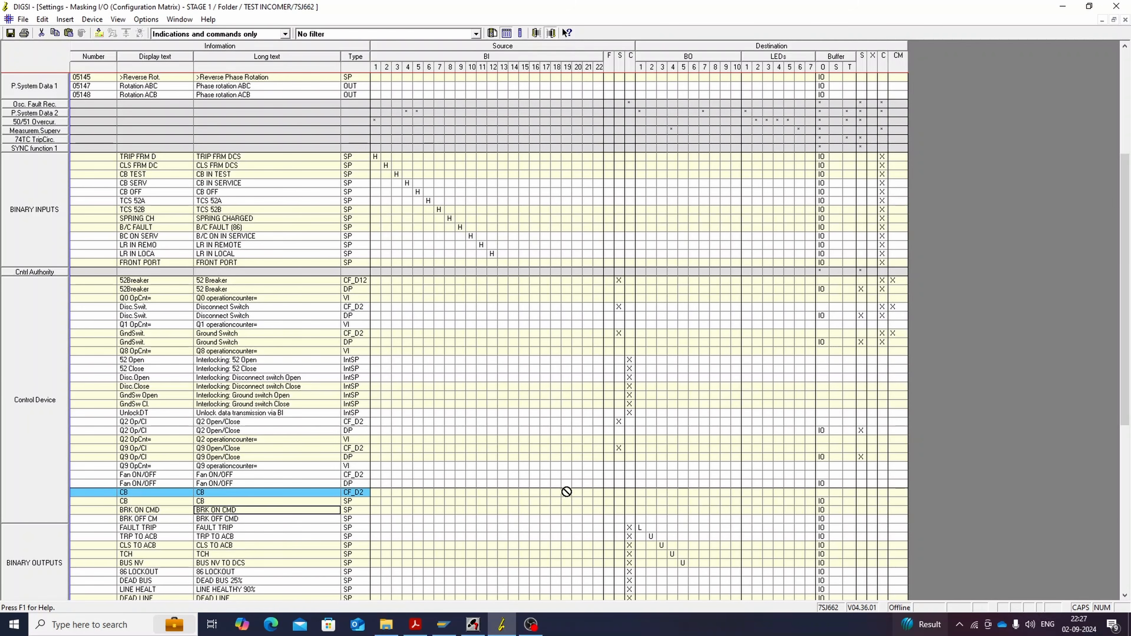
Step: Configure CFC as a source for both CB entries, BRK ON CMD and BRK OFF CMD in the Control Device group
{"action": "right_click", "coordinate": [630, 493]}
{"action": "left_click", "coordinate": [634, 502]}
{"action": "right_click", "coordinate": [630, 502]}
{"action": "left_click", "coordinate": [635, 510]}
{"action": "right_click", "coordinate": [632, 511]}
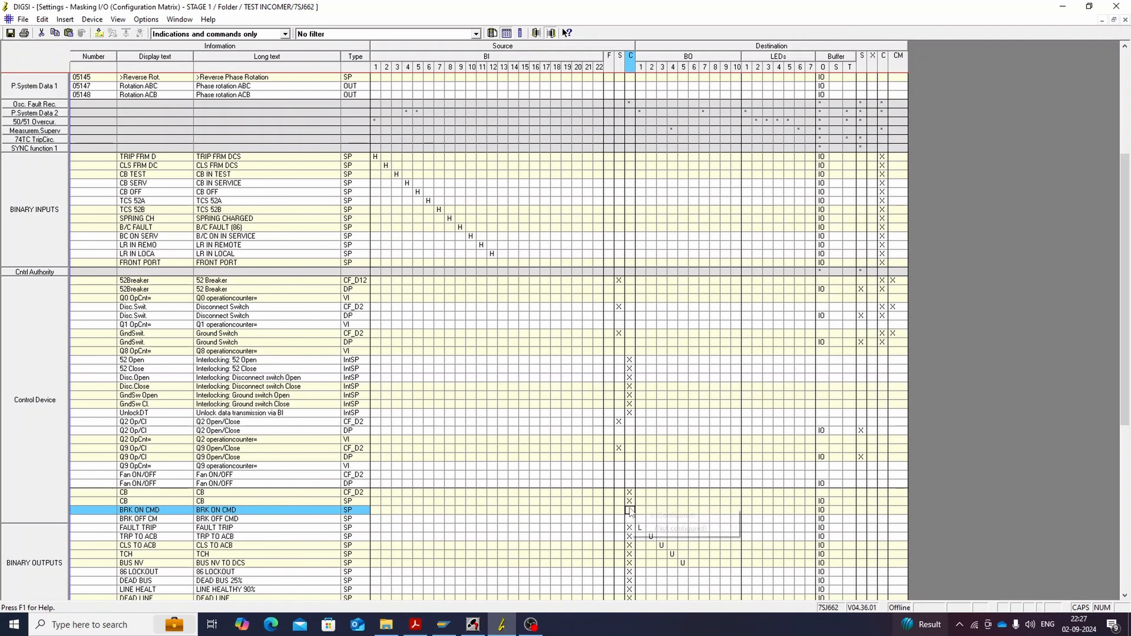
{"action": "left_click", "coordinate": [635, 519]}
{"action": "right_click", "coordinate": [631, 520]}
{"action": "left_click", "coordinate": [635, 528]}
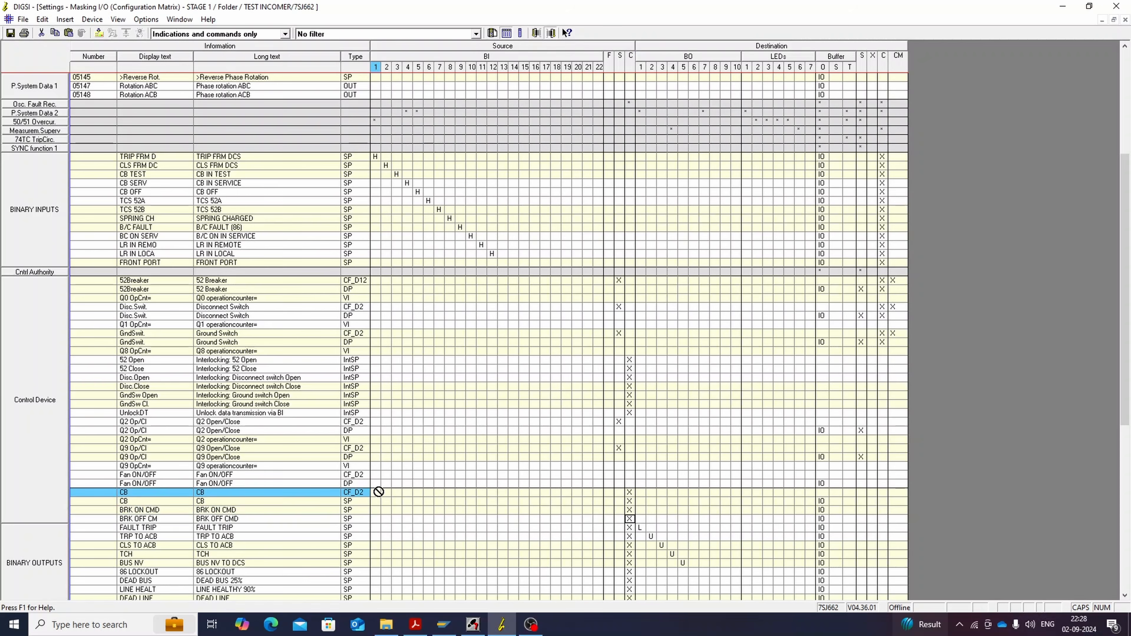
Step: Configure CFC as a destination for both CB entries, BRK ON CMD and BRK OFF CMD
{"action": "right_click", "coordinate": [885, 493]}
{"action": "left_click", "coordinate": [887, 501]}
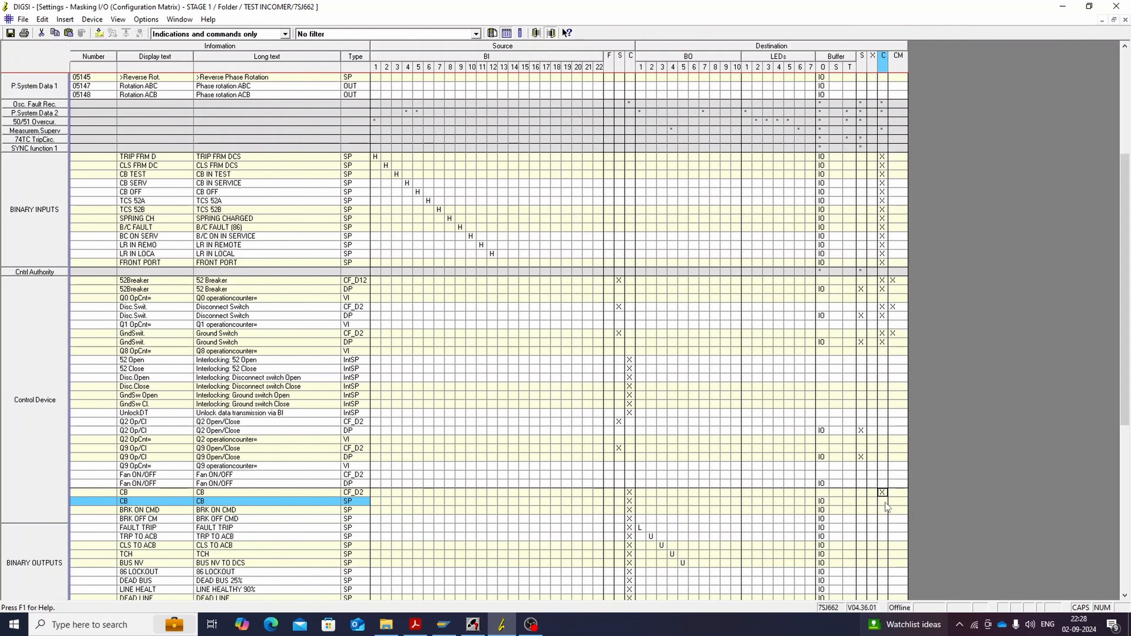
{"action": "right_click", "coordinate": [883, 502]}
{"action": "left_click", "coordinate": [887, 510]}
{"action": "right_click", "coordinate": [884, 511]}
{"action": "left_click", "coordinate": [887, 520]}
{"action": "right_click", "coordinate": [883, 518]}
{"action": "left_click", "coordinate": [887, 526]}
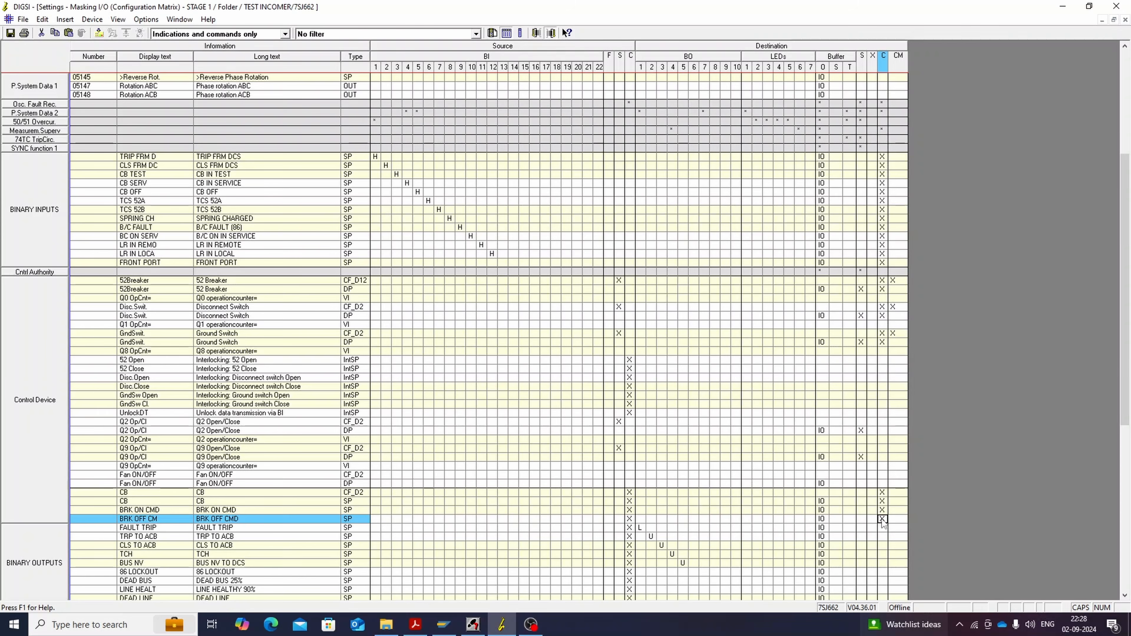
Step: Configure CFC as a destination for 86 LOCKOUT, DEAD BUS 25%, LINE HEALTHY 90% and DEAD LINE, then save the settings and dismiss the report
{"action": "scroll", "coordinate": [169, 361], "scroll_direction": "down", "scroll_amount": 2}
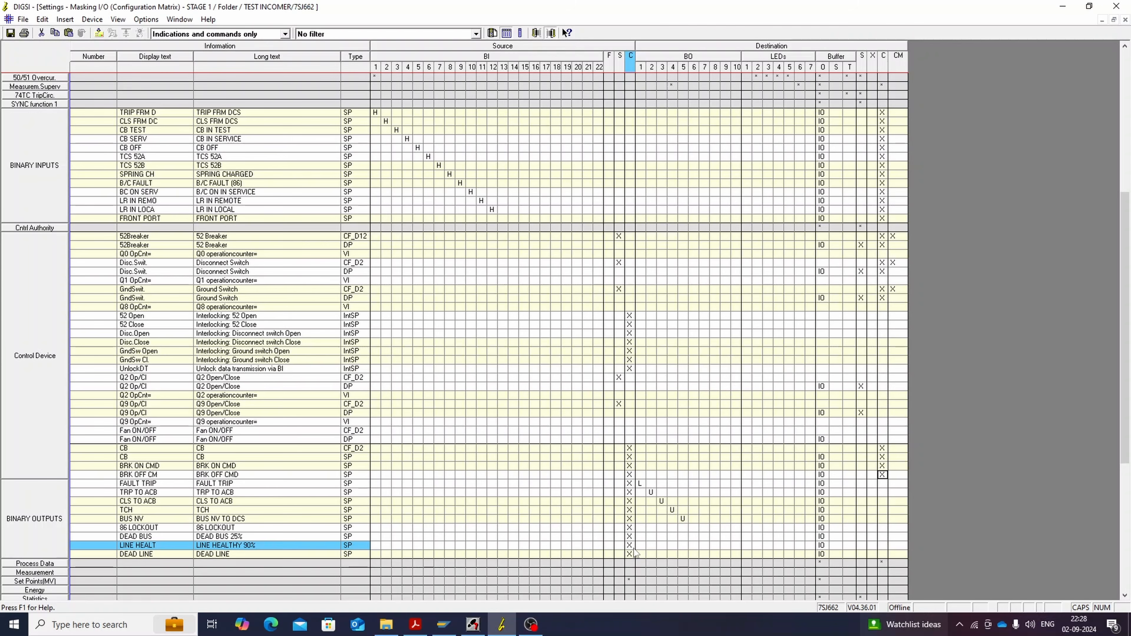
{"action": "right_click", "coordinate": [886, 531]}
{"action": "left_click", "coordinate": [894, 537]}
{"action": "right_click", "coordinate": [884, 539]}
{"action": "left_click", "coordinate": [894, 545]}
{"action": "right_click", "coordinate": [884, 546]}
{"action": "left_click", "coordinate": [894, 553]}
{"action": "right_click", "coordinate": [884, 554]}
{"action": "left_click", "coordinate": [895, 560]}
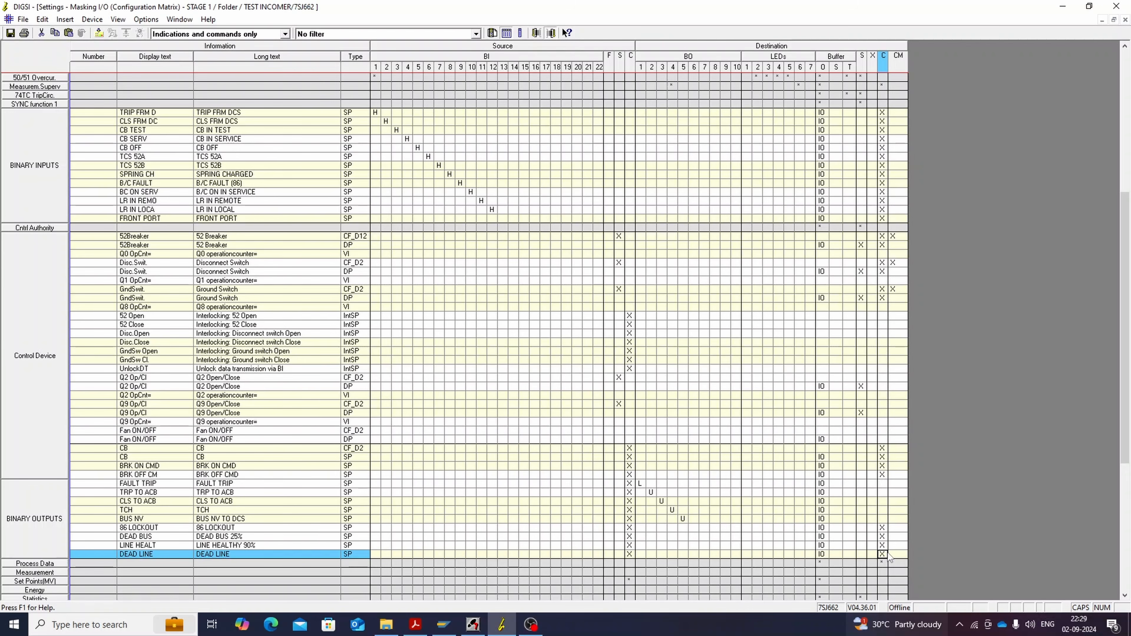
{"action": "left_click", "coordinate": [10, 33]}
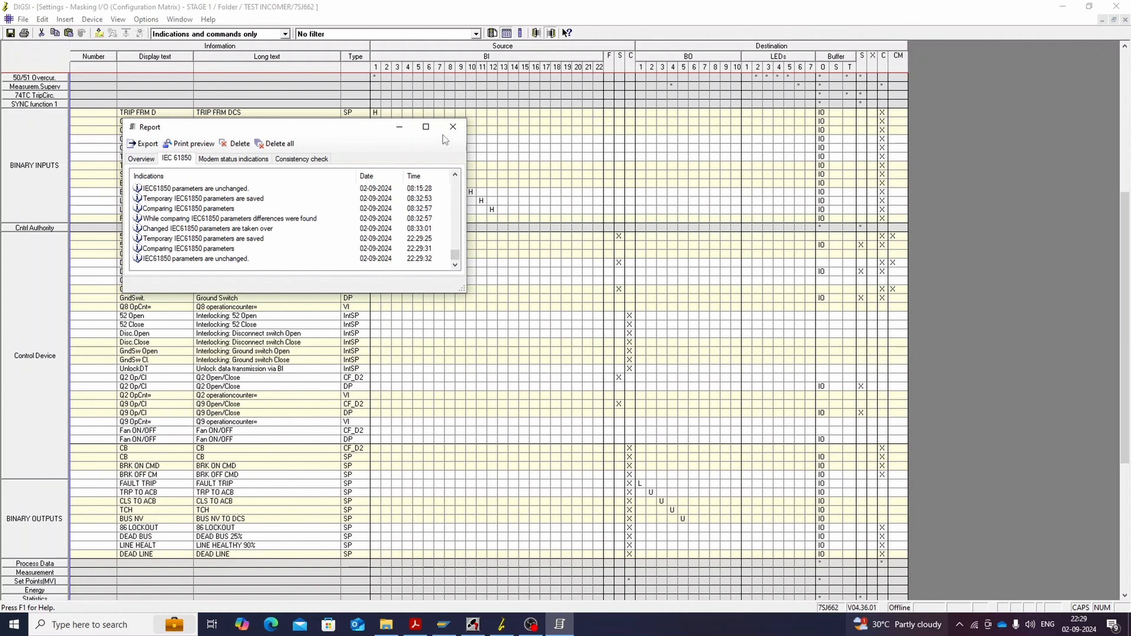
{"action": "left_click", "coordinate": [453, 127]}
Step: Expand the SYNC function 1 group and configure CFC as a source for >25 Synchronization request and >25 Start of synchronization
{"action": "scroll", "coordinate": [56, 211], "scroll_direction": "up", "scroll_amount": 3}
{"action": "double_click", "coordinate": [42, 175]}
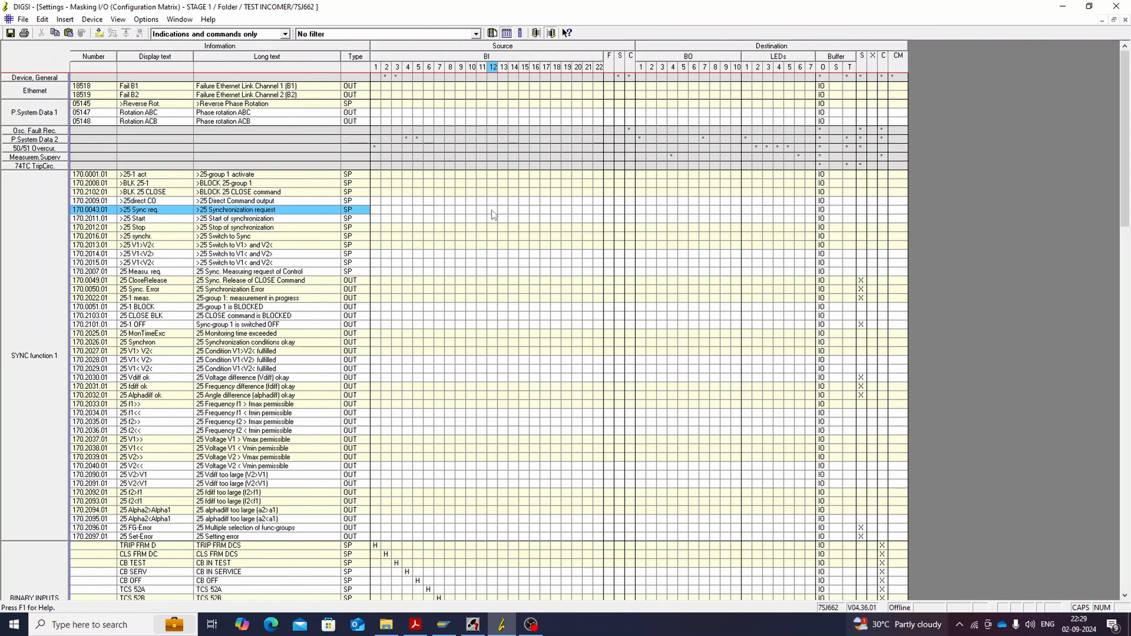
{"action": "right_click", "coordinate": [631, 216]}
{"action": "left_click", "coordinate": [634, 222]}
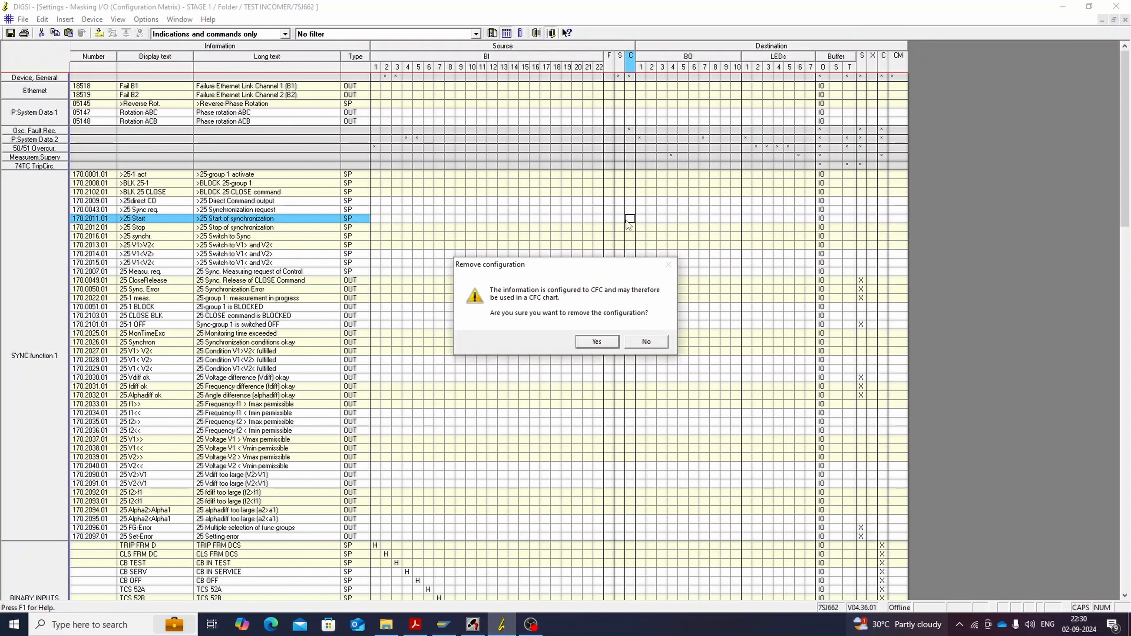
{"action": "left_click", "coordinate": [597, 342]}
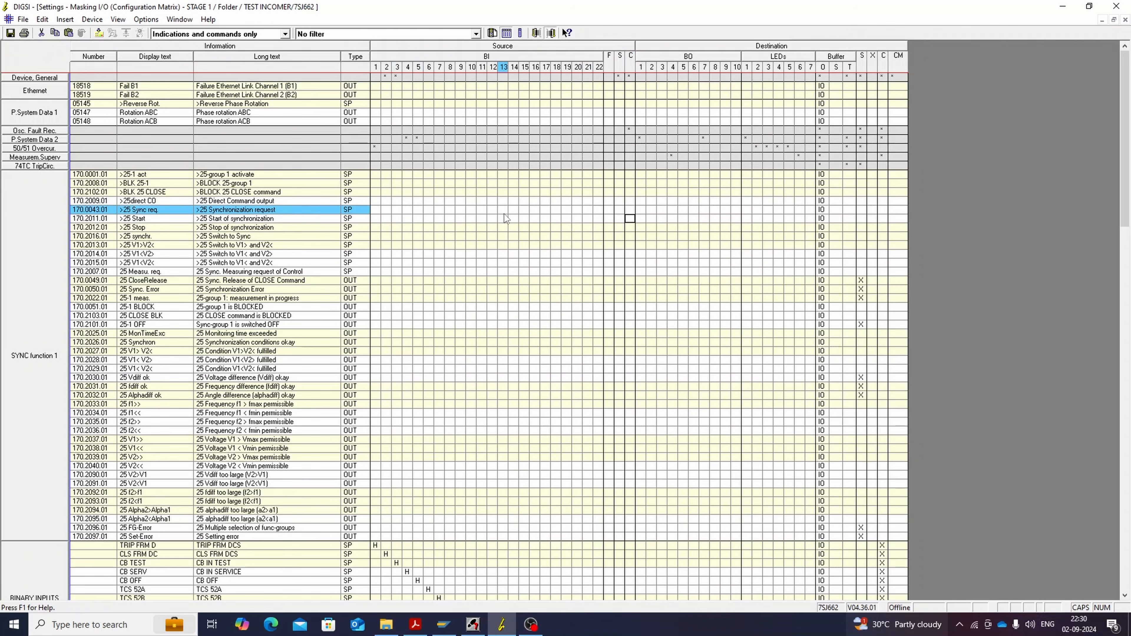
{"action": "right_click", "coordinate": [629, 210]}
{"action": "left_click", "coordinate": [643, 214]}
{"action": "right_click", "coordinate": [630, 218]}
{"action": "left_click", "coordinate": [632, 222]}
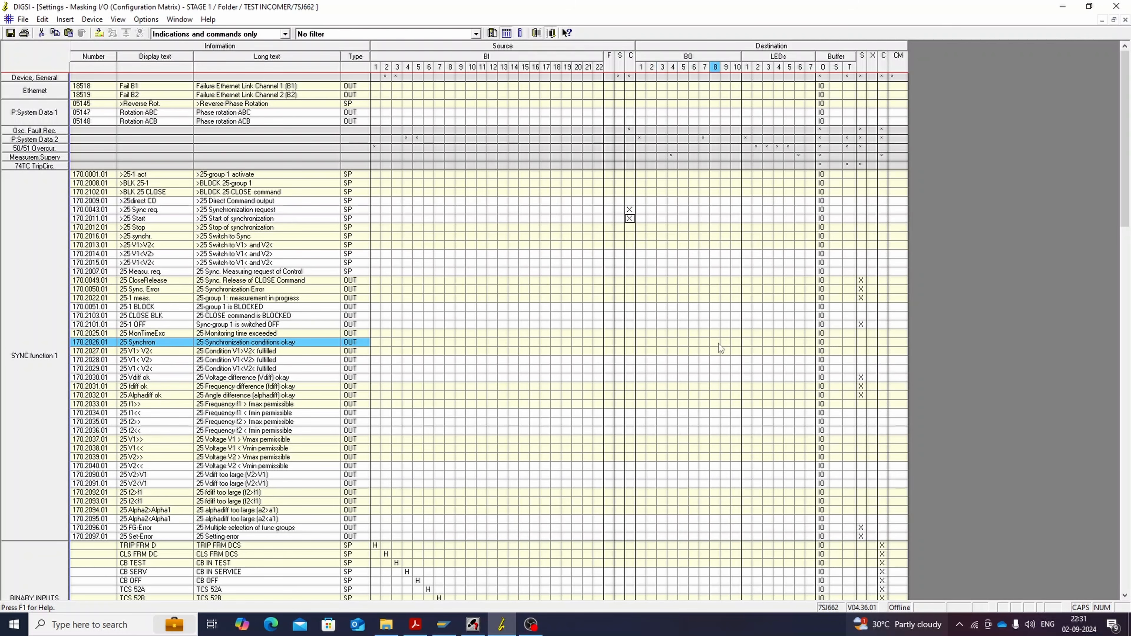
Step: Mask 25 Synchronization conditions okay to binary output 10 as unlatched, and configure CFC as its destination
{"action": "left_click", "coordinate": [736, 343]}
{"action": "right_click", "coordinate": [737, 345]}
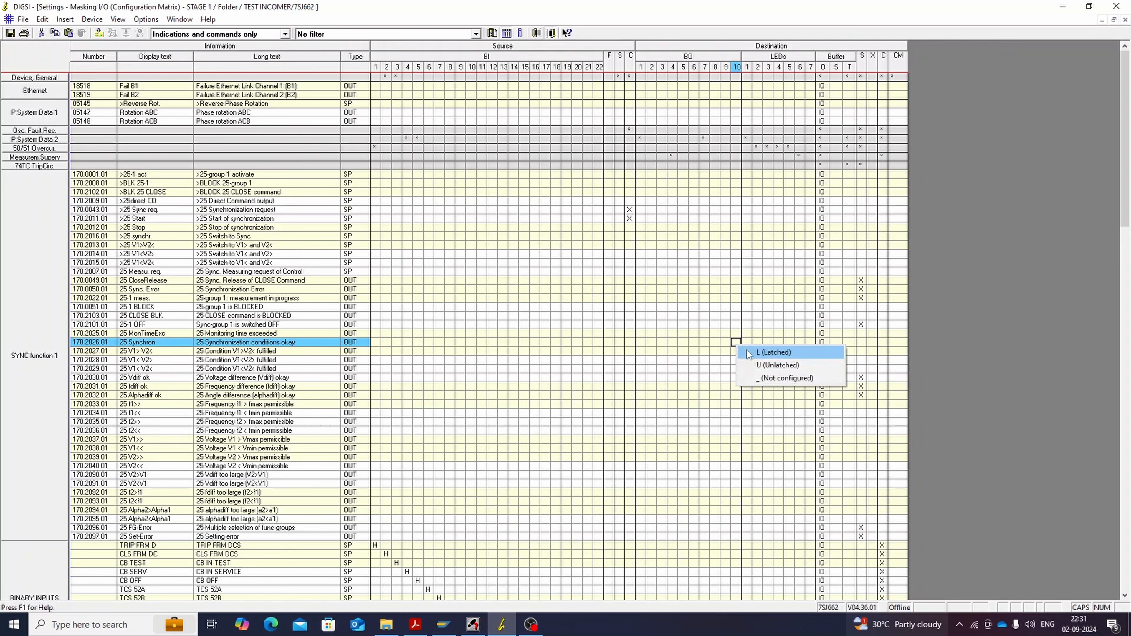
{"action": "left_click", "coordinate": [750, 351]}
{"action": "right_click", "coordinate": [738, 343]}
{"action": "left_click", "coordinate": [751, 362]}
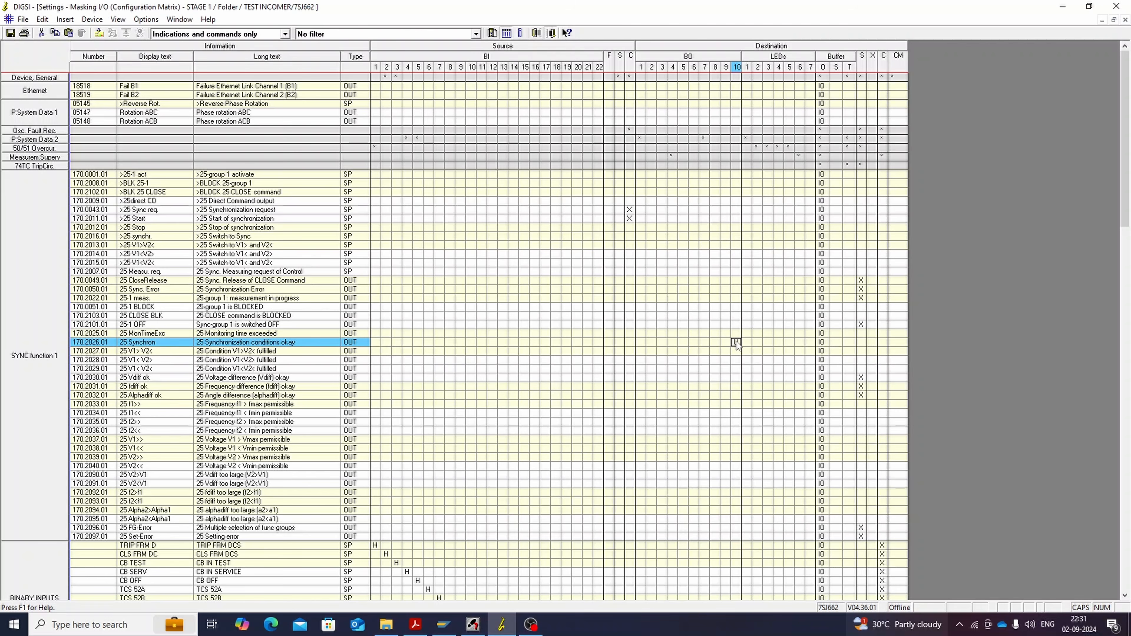
{"action": "right_click", "coordinate": [883, 342]}
{"action": "left_click", "coordinate": [894, 351]}
{"action": "scroll", "coordinate": [605, 444], "scroll_direction": "down", "scroll_amount": 3}
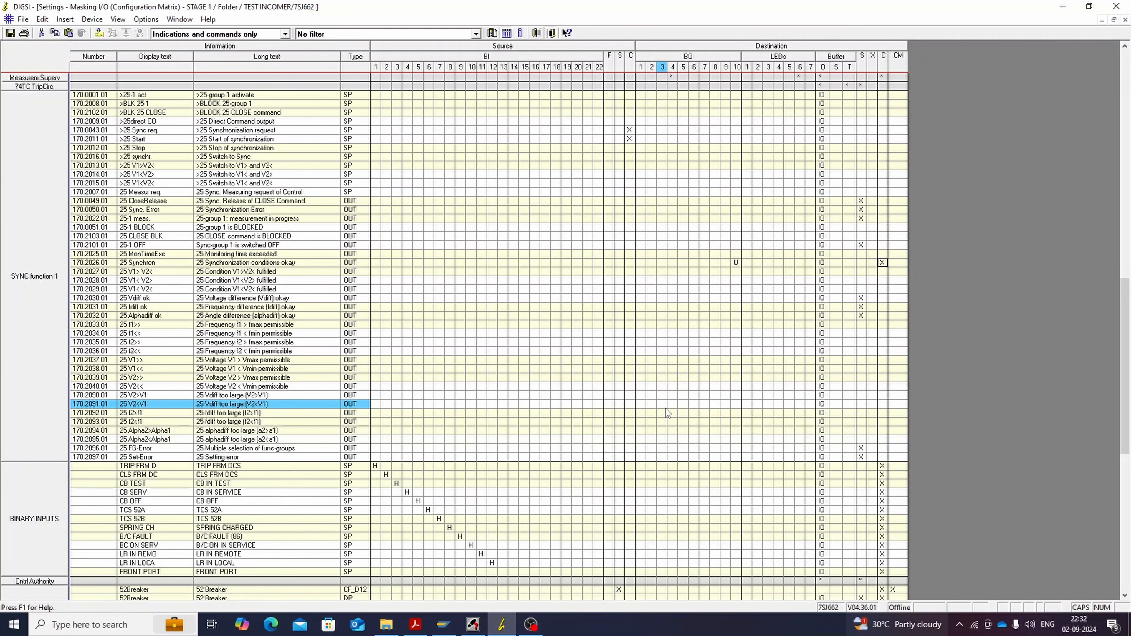
Step: Save the masking settings, dismiss the report, and switch to the PDF document to consult it
{"action": "left_click", "coordinate": [10, 33]}
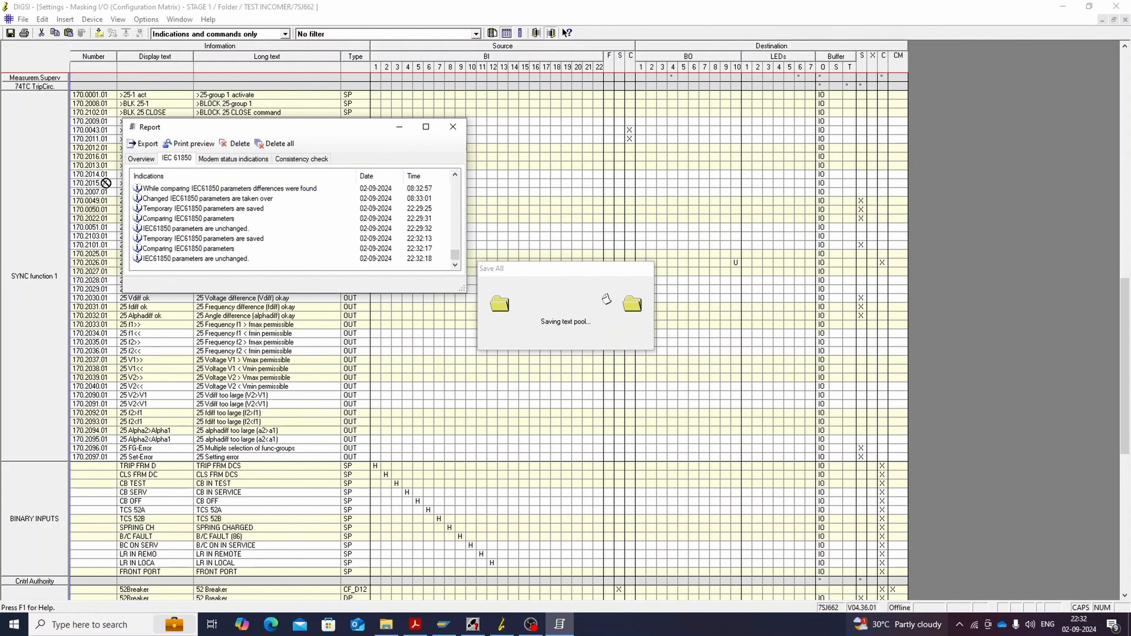
{"action": "left_click", "coordinate": [453, 127]}
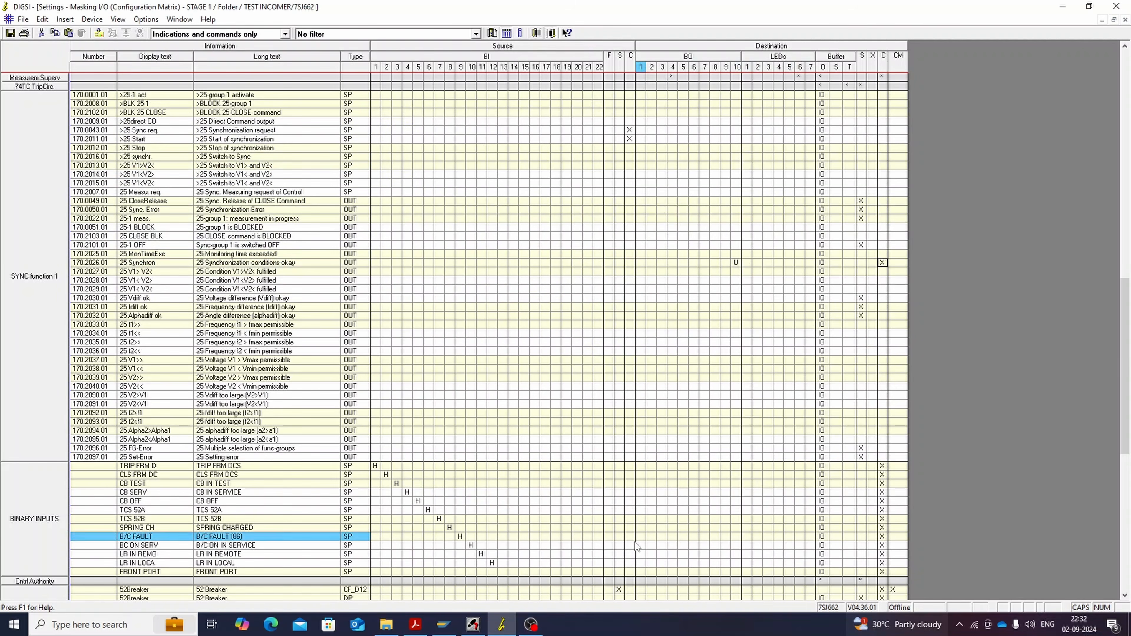
{"action": "left_click", "coordinate": [415, 624]}
{"action": "left_click_drag", "start_coordinate": [1098, 319], "coordinate": [1092, 200]}
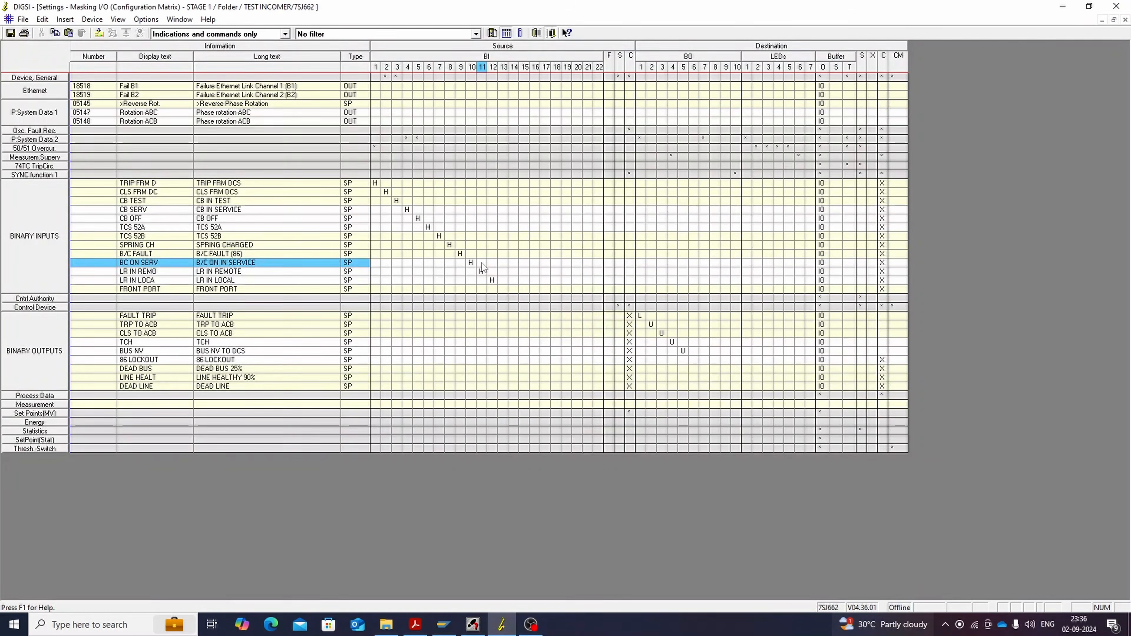
Step: Save the relay settings again, then leave the configuration matrix and open the CFC chart list
{"action": "key", "text": "ctrl+s"}
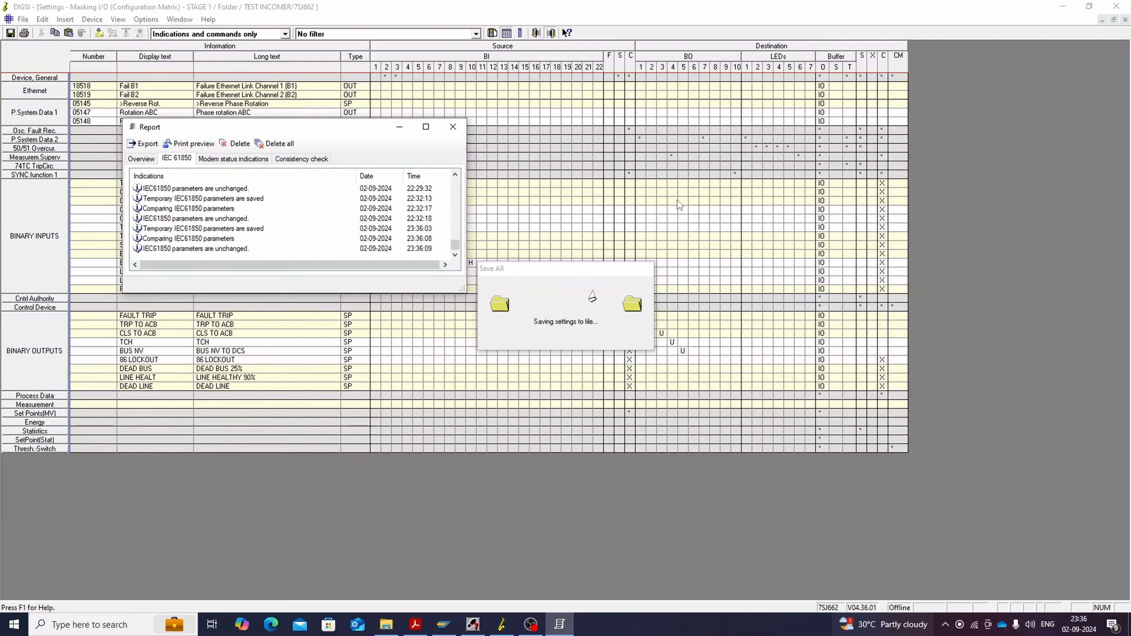
{"action": "left_click", "coordinate": [453, 126]}
{"action": "left_click", "coordinate": [1126, 20]}
{"action": "double_click", "coordinate": [144, 78]}
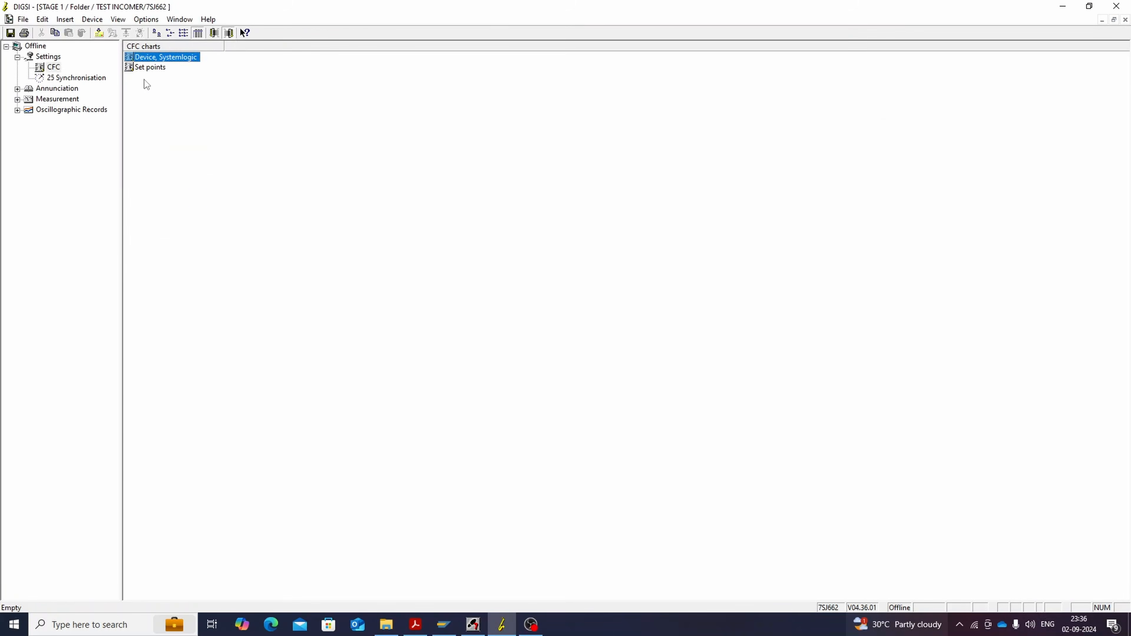
Step: View the existing Device, Systemlogic CFC chart, then close it and return to the chart list
{"action": "left_click", "coordinate": [196, 93]}
{"action": "double_click", "coordinate": [183, 59]}
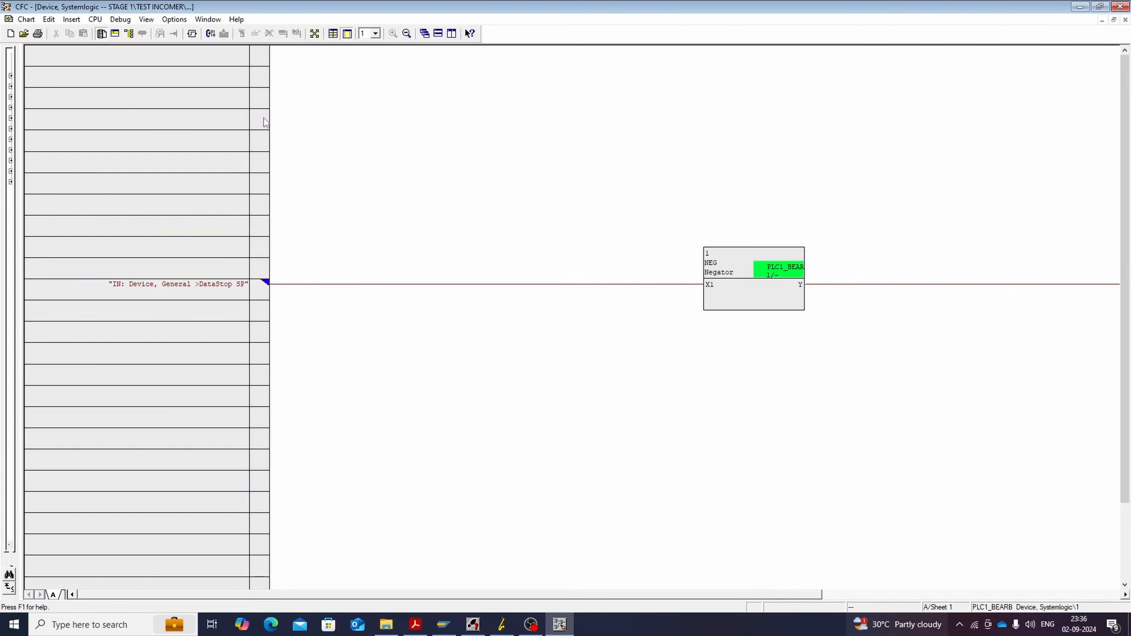
{"action": "left_click", "coordinate": [1126, 20]}
{"action": "left_click", "coordinate": [1121, 6]}
Step: Insert a new CFC chart, name it 86 LOCKOUT in its properties, and open it
{"action": "right_click", "coordinate": [191, 109]}
{"action": "left_click", "coordinate": [215, 116]}
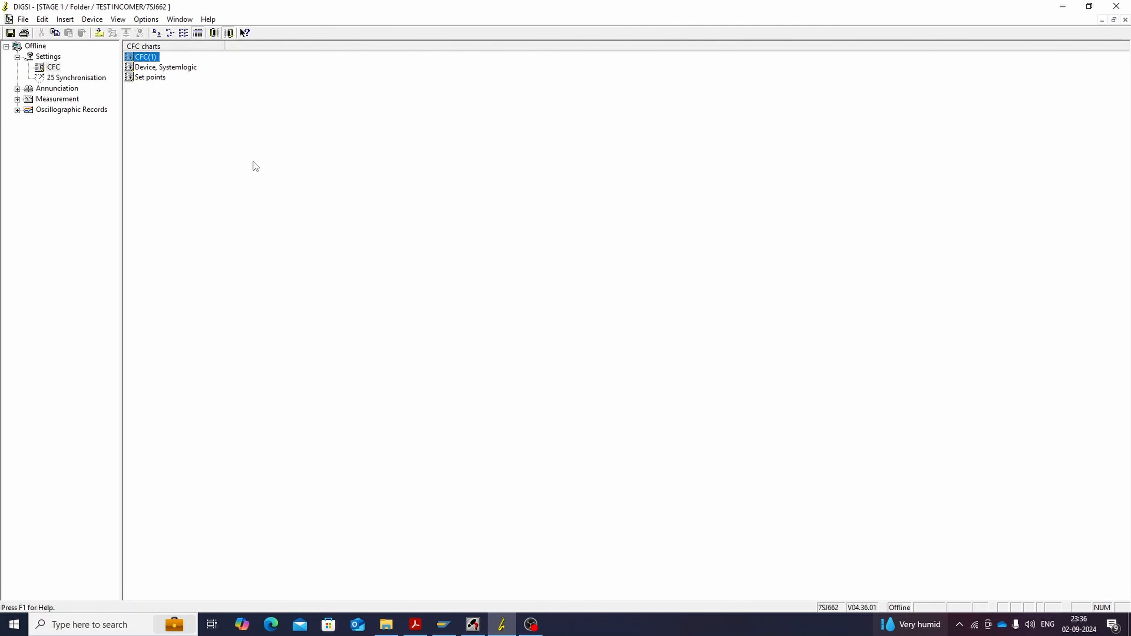
{"action": "right_click", "coordinate": [147, 58]}
{"action": "left_click", "coordinate": [217, 129]}
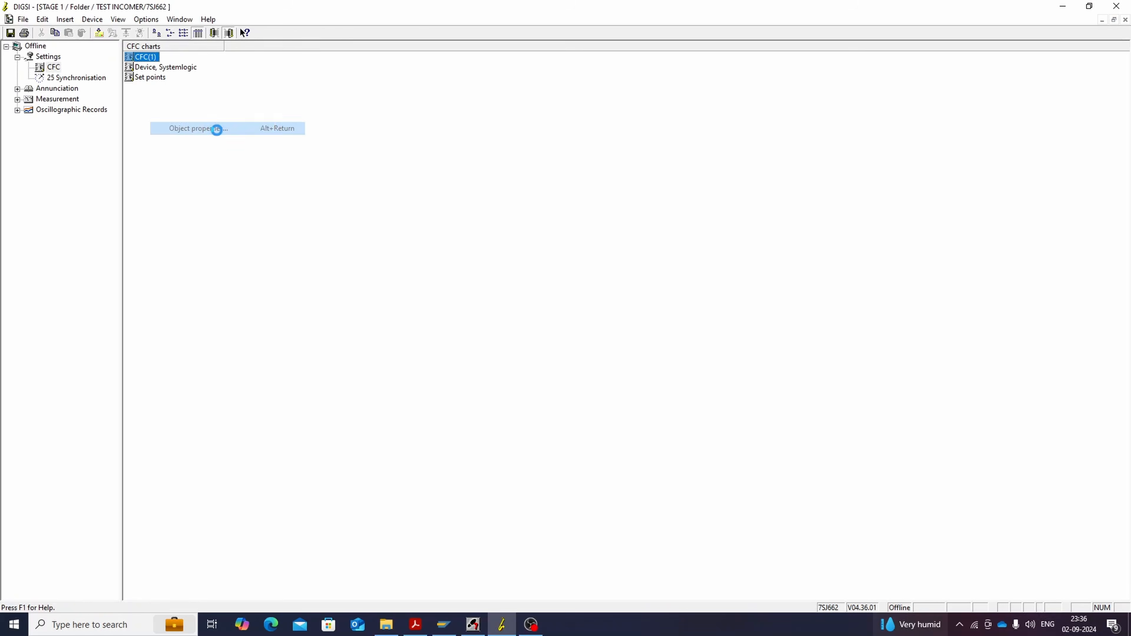
{"action": "type", "text": "86 LOCKO"}
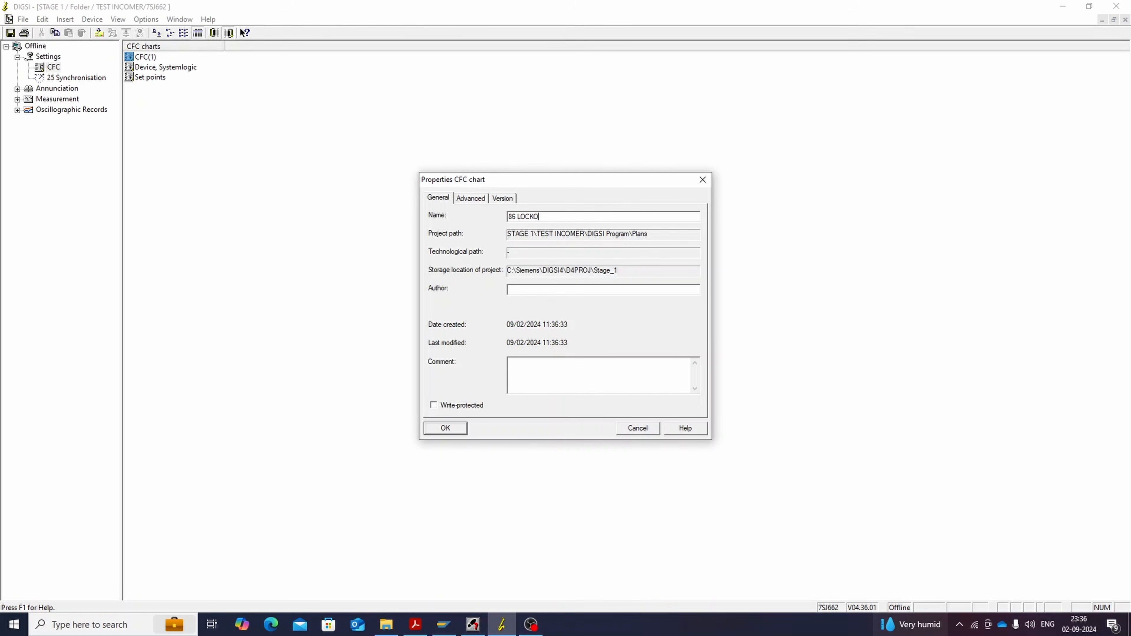
{"action": "type", "text": "UT"}
{"action": "key", "text": "Return"}
{"action": "key", "text": "Return"}
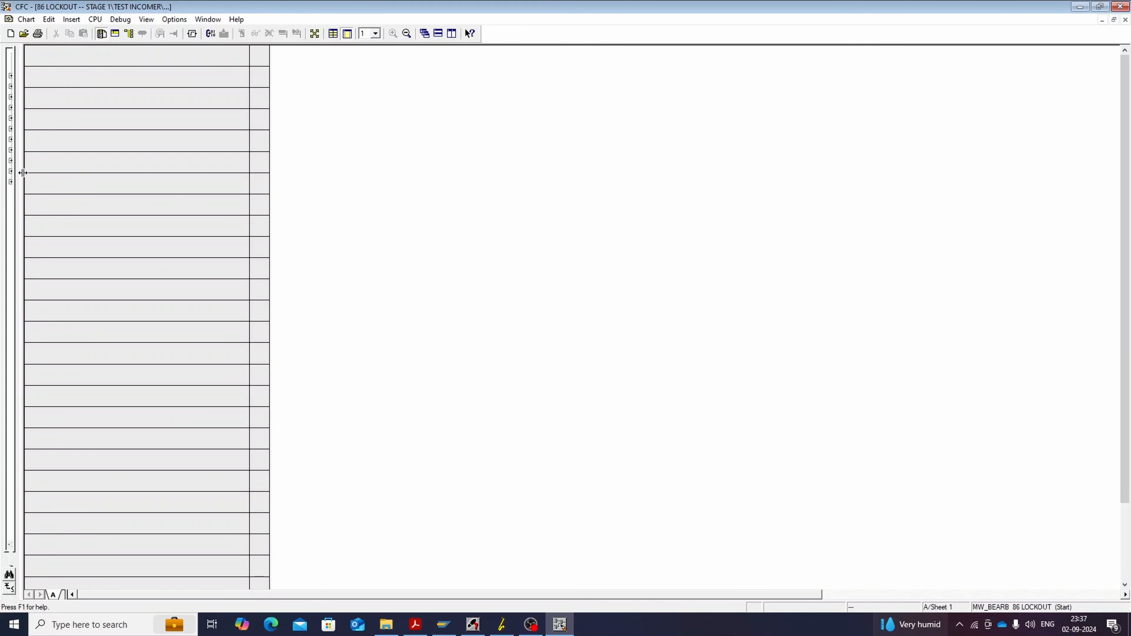
Step: Place an OR gate from the Base Logic blocks in the 86 LOCKOUT chart and give it 8 inputs
{"action": "left_click_drag", "start_coordinate": [23, 172], "coordinate": [124, 191]}
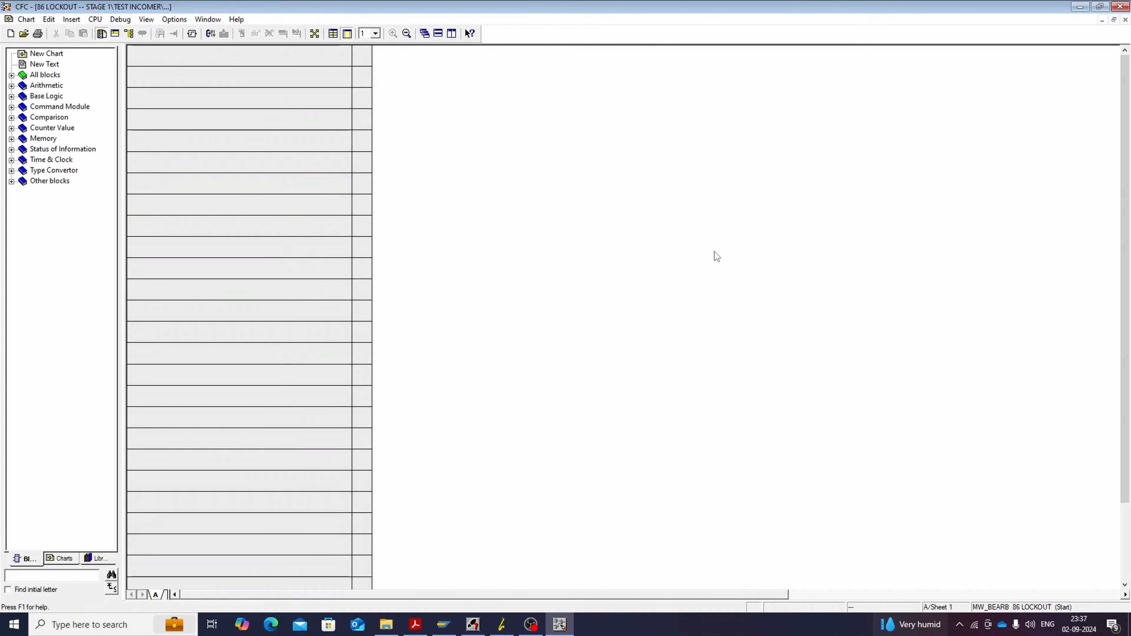
{"action": "left_click", "coordinate": [11, 96]}
{"action": "left_click_drag", "start_coordinate": [54, 191], "coordinate": [734, 190]}
{"action": "right_click", "coordinate": [742, 188]}
{"action": "left_click", "coordinate": [802, 251]}
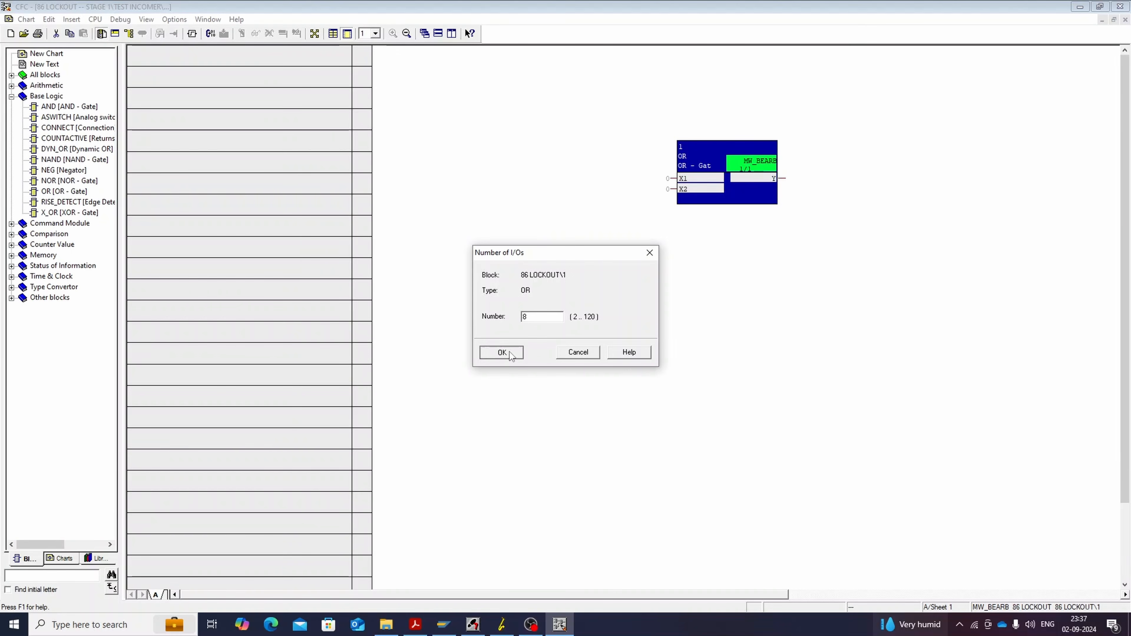
{"action": "left_click", "coordinate": [502, 352]}
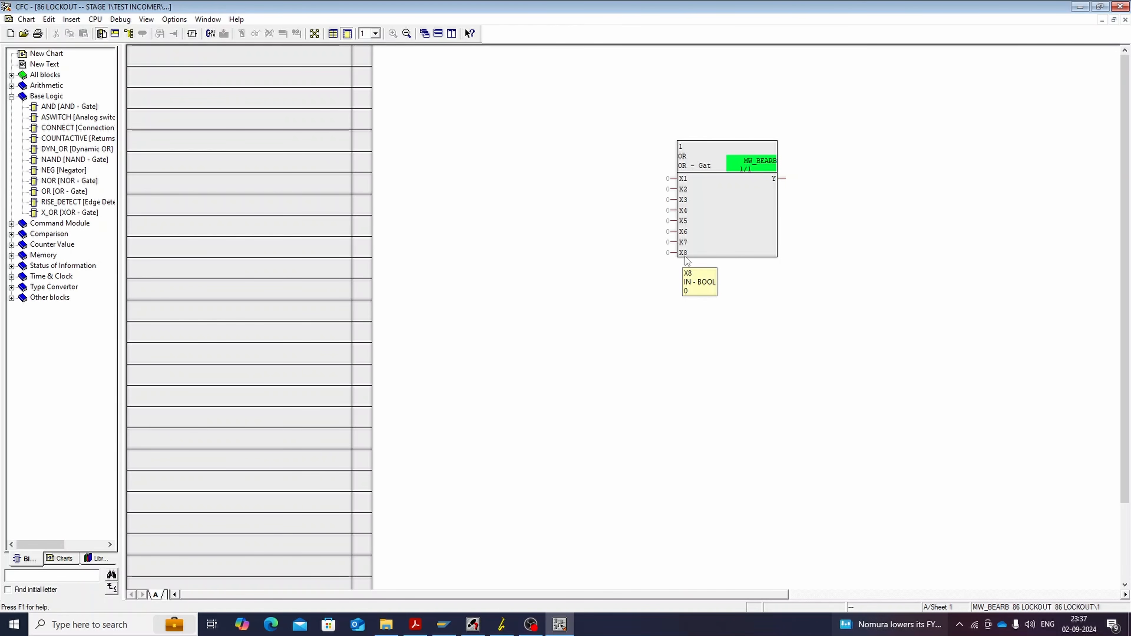
Step: Change the OR gate's number of inputs to 4
{"action": "right_click", "coordinate": [711, 220]}
{"action": "key", "text": "Escape"}
{"action": "right_click", "coordinate": [741, 196]}
{"action": "left_click", "coordinate": [771, 296]}
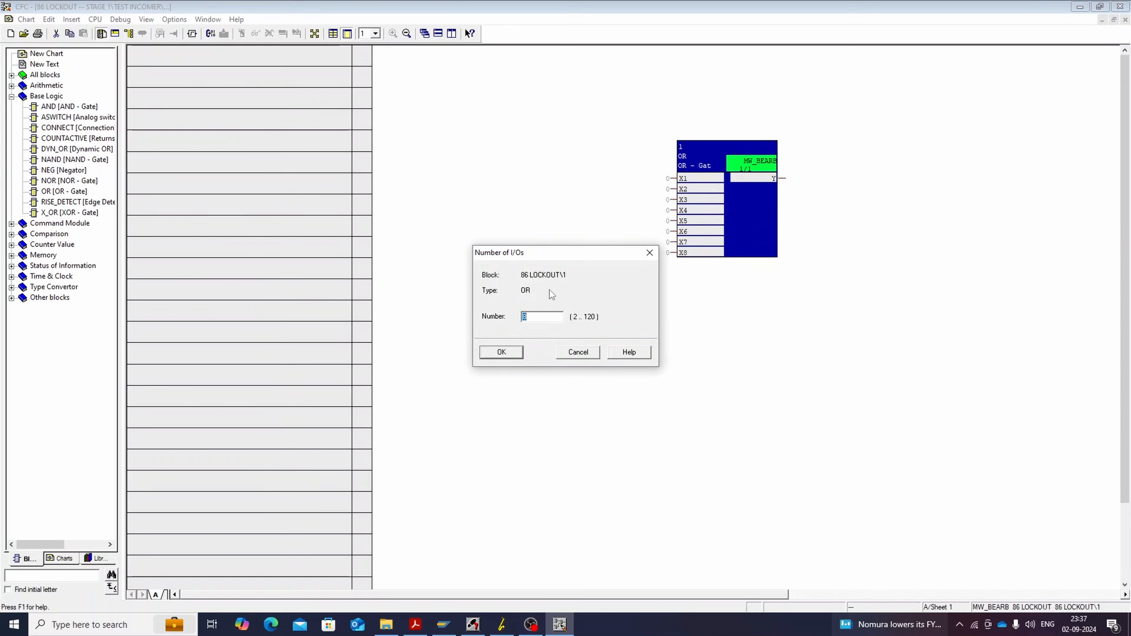
{"action": "type", "text": "4"}
{"action": "left_click", "coordinate": [502, 352]}
{"action": "left_click", "coordinate": [546, 269]}
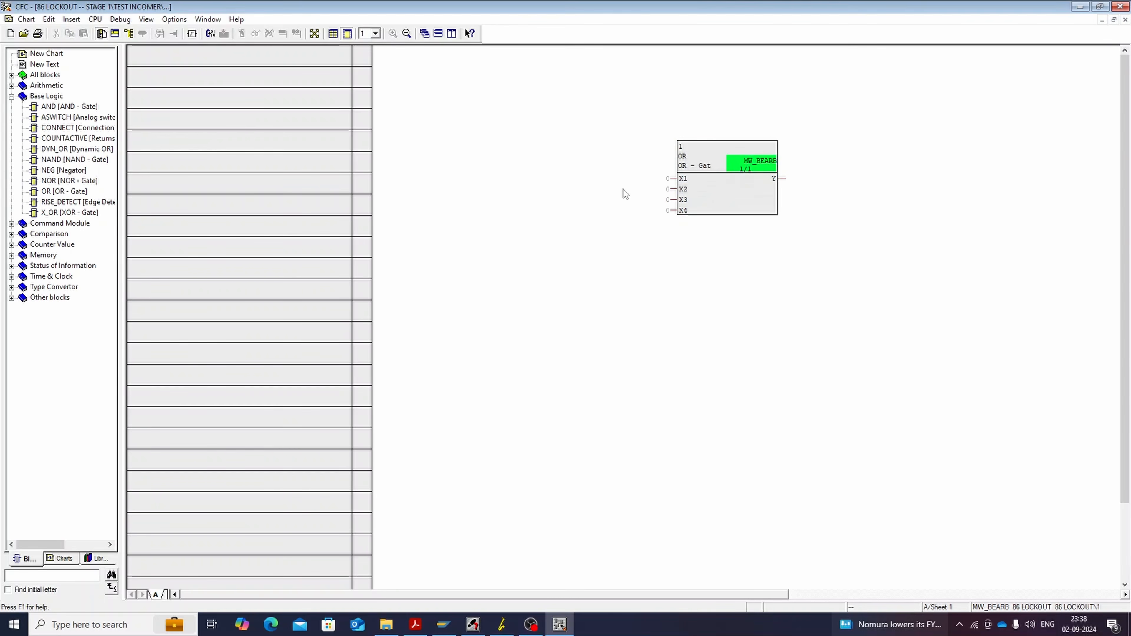
{"action": "right_click", "coordinate": [669, 178]}
{"action": "left_click", "coordinate": [713, 198]}
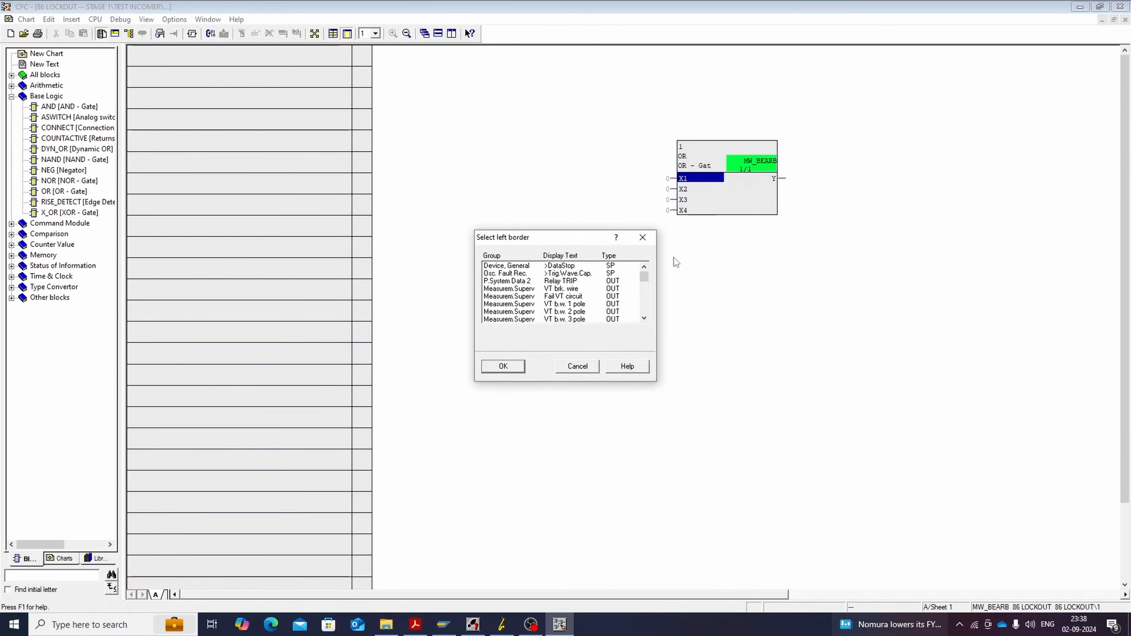
{"action": "scroll", "coordinate": [598, 284], "scroll_direction": "down", "scroll_amount": 5}
{"action": "scroll", "coordinate": [598, 282], "scroll_direction": "up", "scroll_amount": 6}
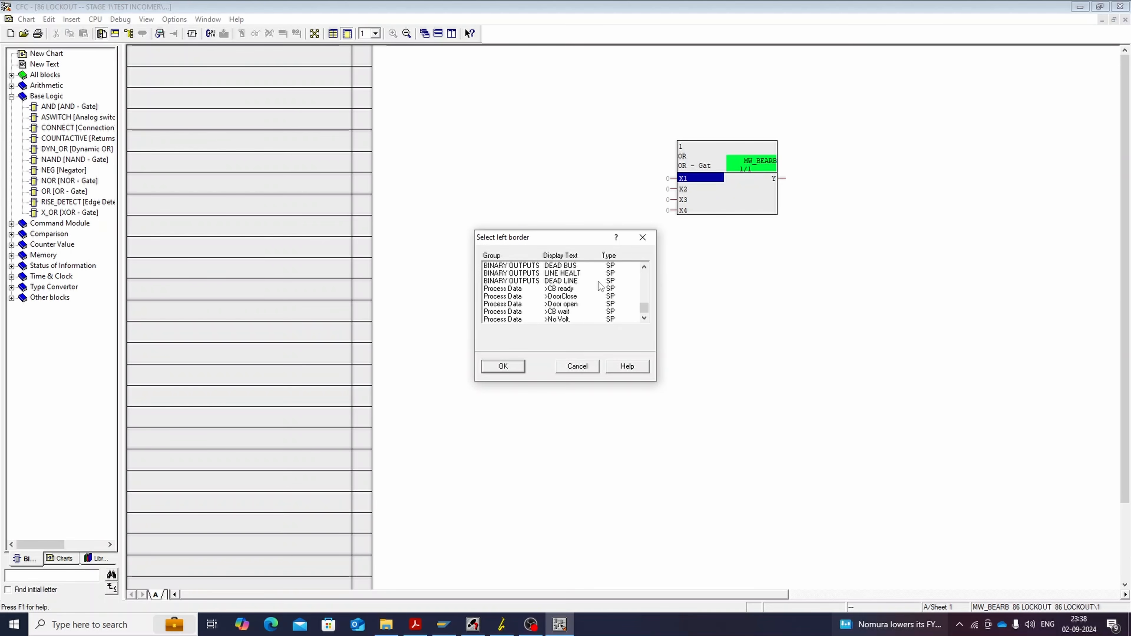
{"action": "scroll", "coordinate": [599, 278], "scroll_direction": "down", "scroll_amount": 10}
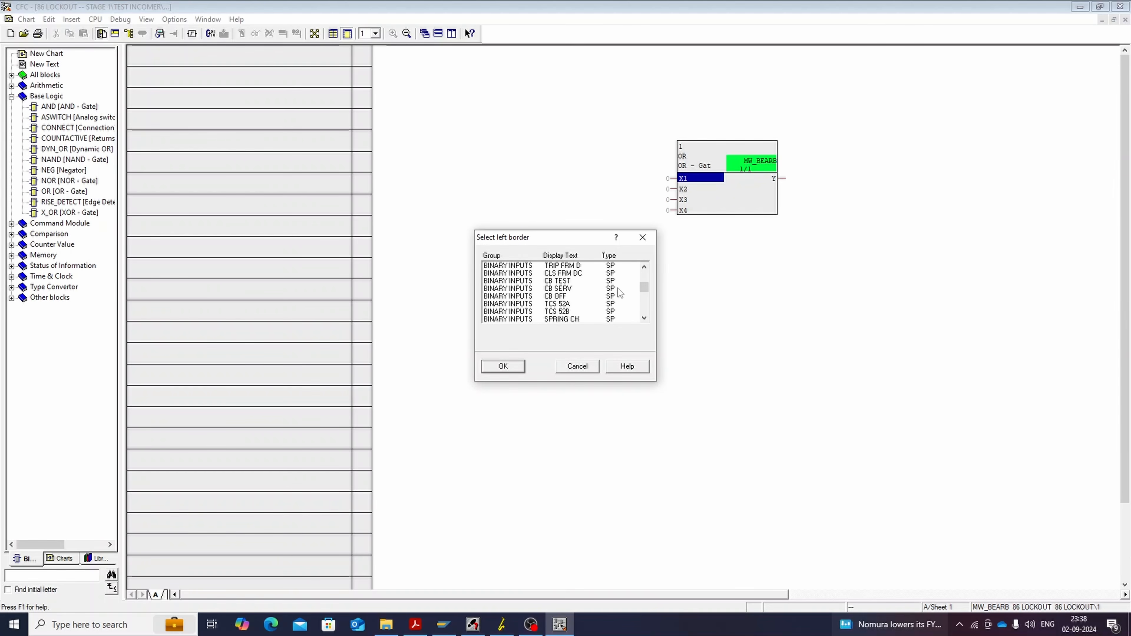
{"action": "left_click", "coordinate": [575, 366]}
{"action": "left_click", "coordinate": [629, 345]}
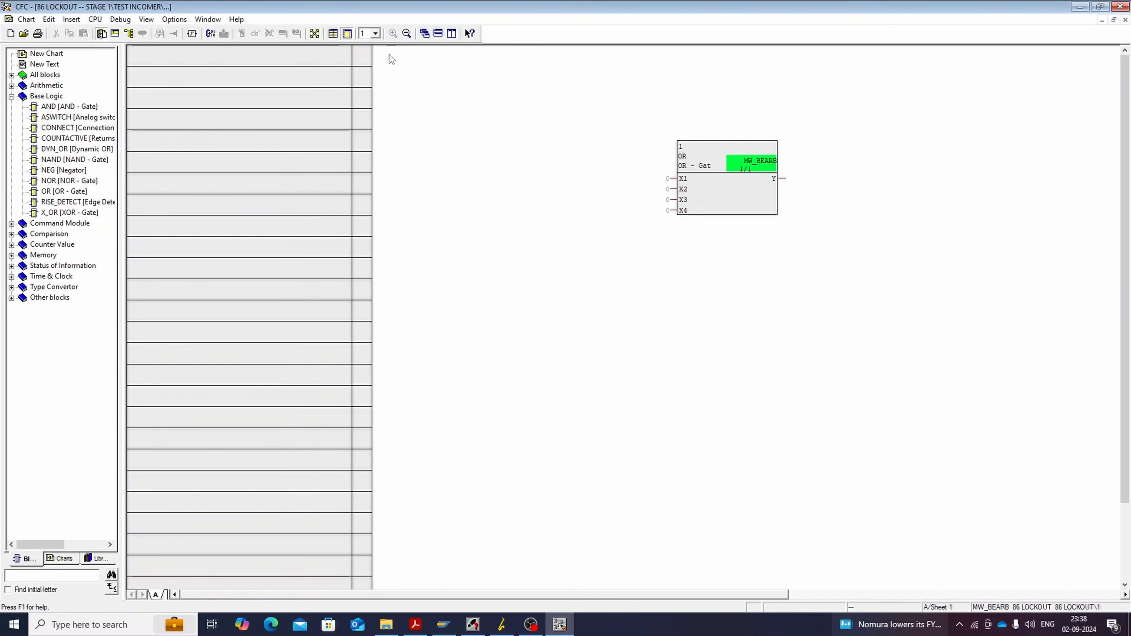
Step: Close the 86 LOCKOUT chart, reopen the Masking I/O configuration matrix, and expand the P.System Data 2 group
{"action": "left_click", "coordinate": [1125, 19]}
{"action": "left_click", "coordinate": [1120, 6]}
{"action": "left_click", "coordinate": [48, 56]}
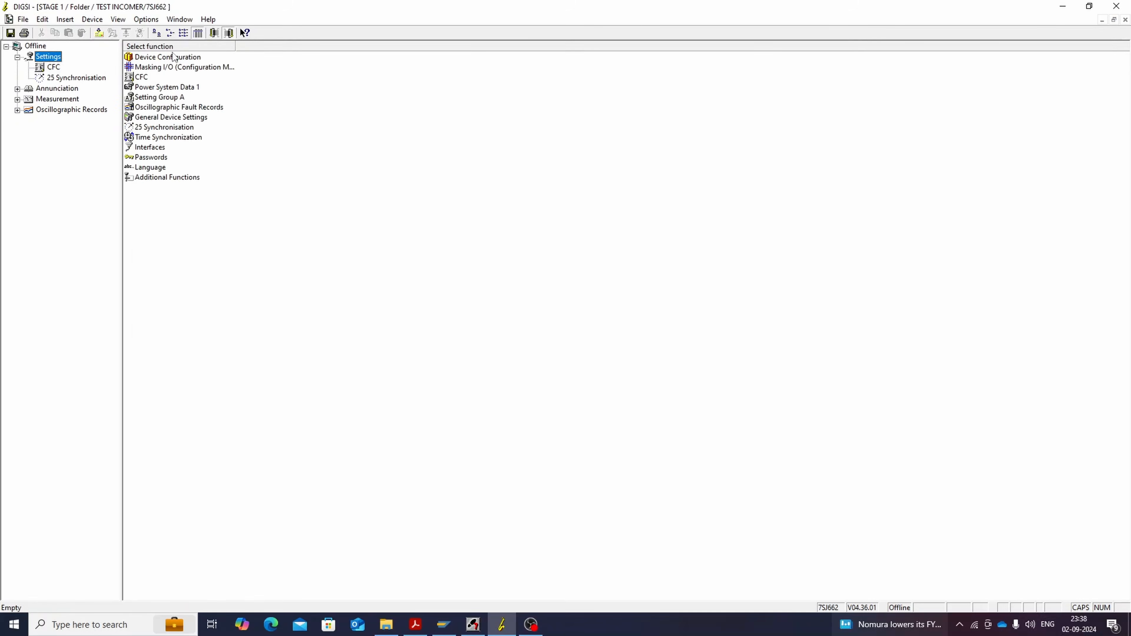
{"action": "double_click", "coordinate": [156, 66]}
{"action": "double_click", "coordinate": [34, 139]}
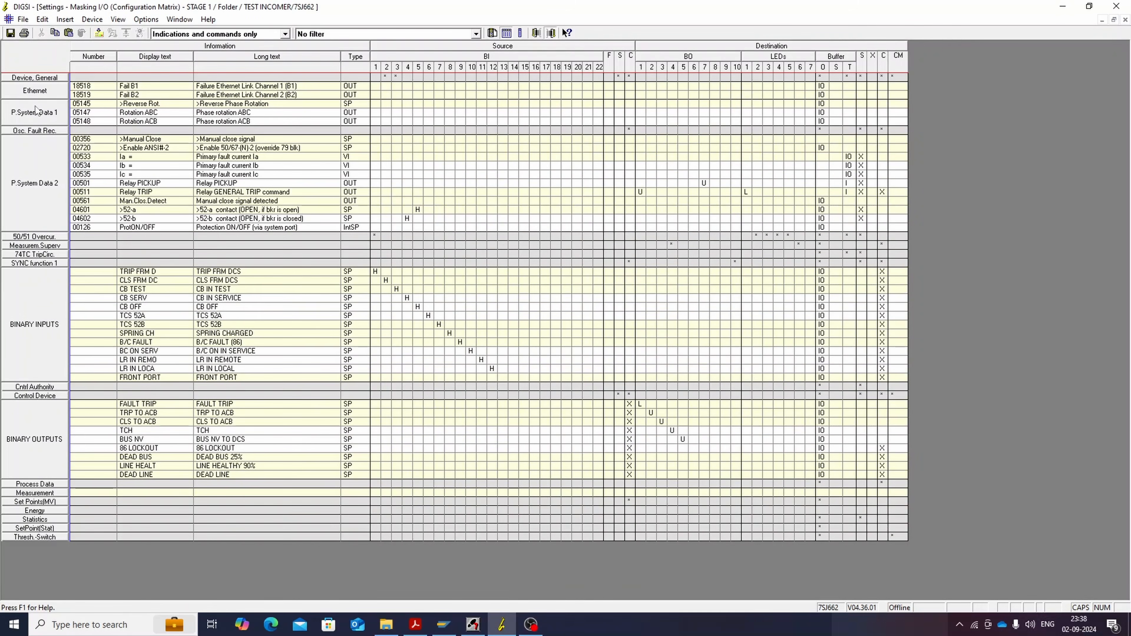
Step: Expand the 50/51 Overcur. group and remove the binary input assignments of >BLOCK 50-2, >52-b, >52-a and >BLOCK 50N-2
{"action": "double_click", "coordinate": [39, 237]}
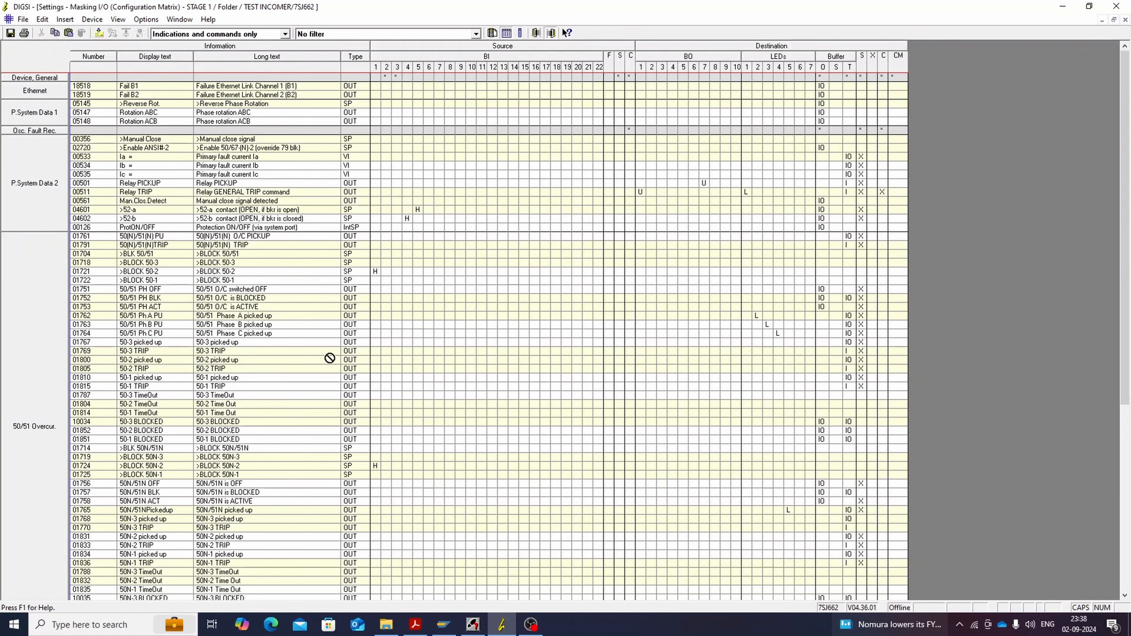
{"action": "right_click", "coordinate": [377, 272]}
{"action": "left_click", "coordinate": [403, 307]}
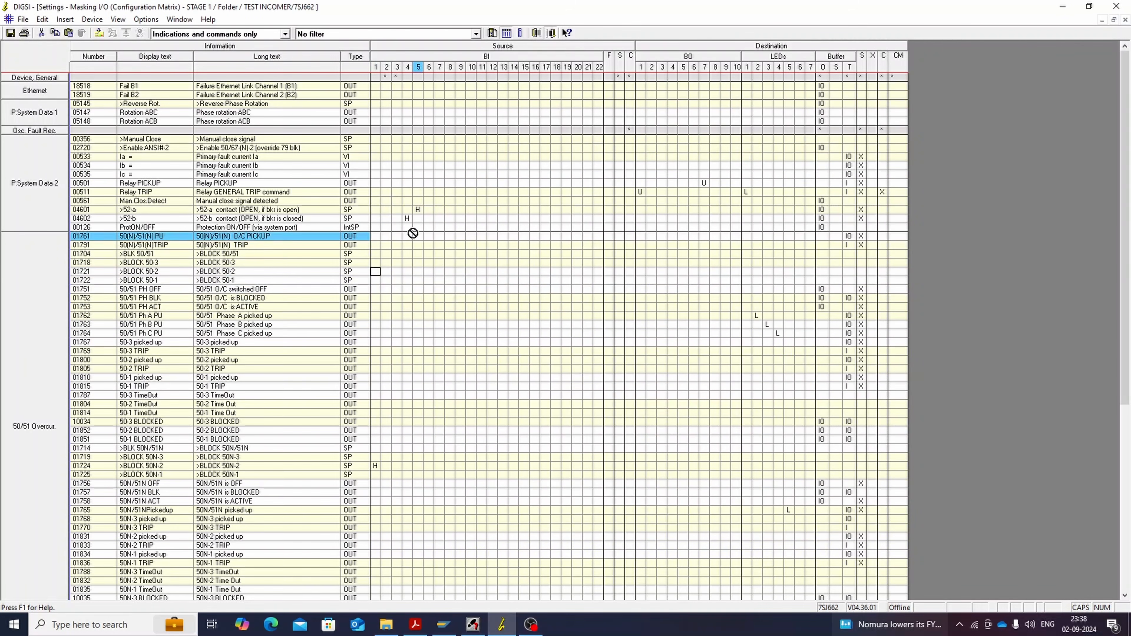
{"action": "right_click", "coordinate": [407, 218]}
{"action": "left_click", "coordinate": [431, 252]}
{"action": "right_click", "coordinate": [417, 209]}
{"action": "left_click", "coordinate": [441, 245]}
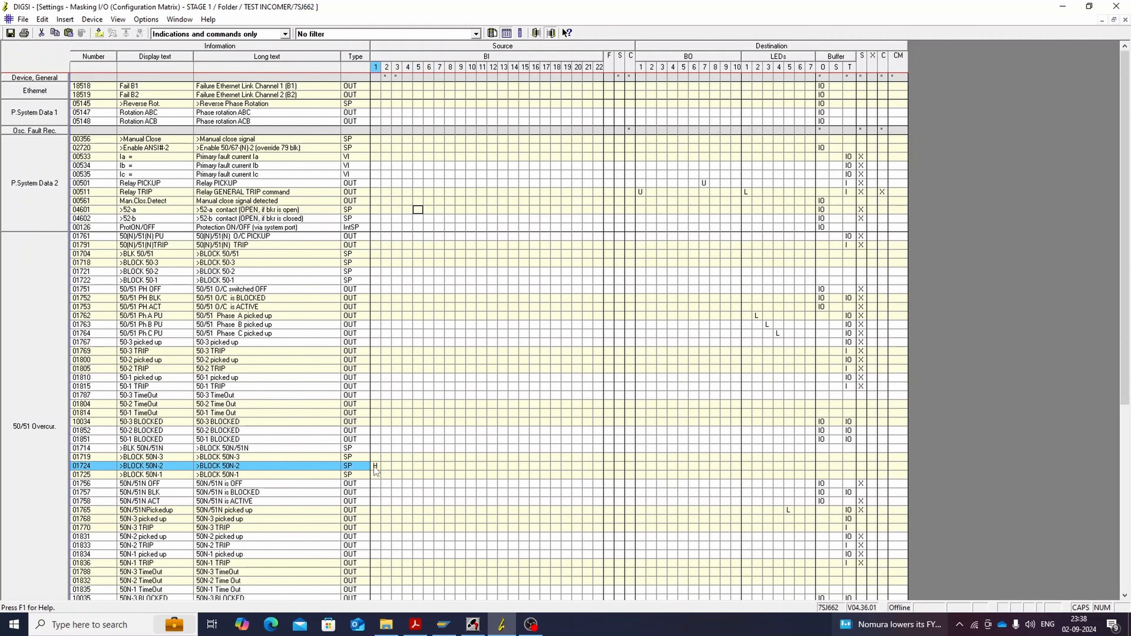
{"action": "right_click", "coordinate": [380, 467]}
{"action": "left_click", "coordinate": [405, 502]}
Step: Mask the 50-3 TRIP, 50-2 TRIP, 50-1 TRIP and 50N-1 TRIP signals to CFC as destination
{"action": "scroll", "coordinate": [606, 462], "scroll_direction": "down", "scroll_amount": 2}
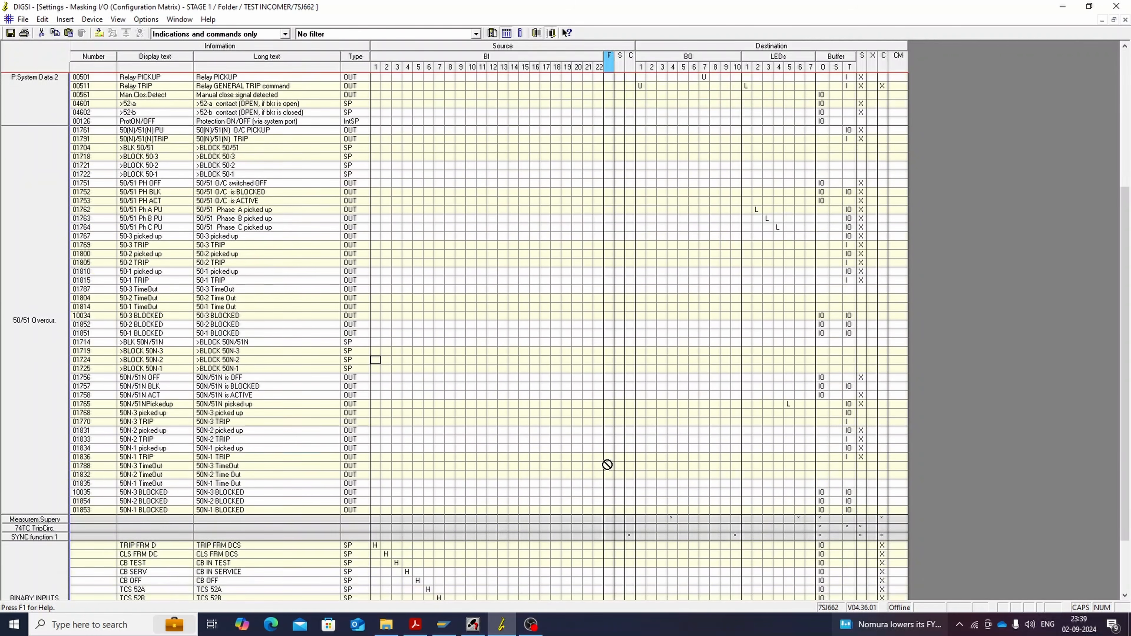
{"action": "scroll", "coordinate": [266, 443], "scroll_direction": "up", "scroll_amount": 2}
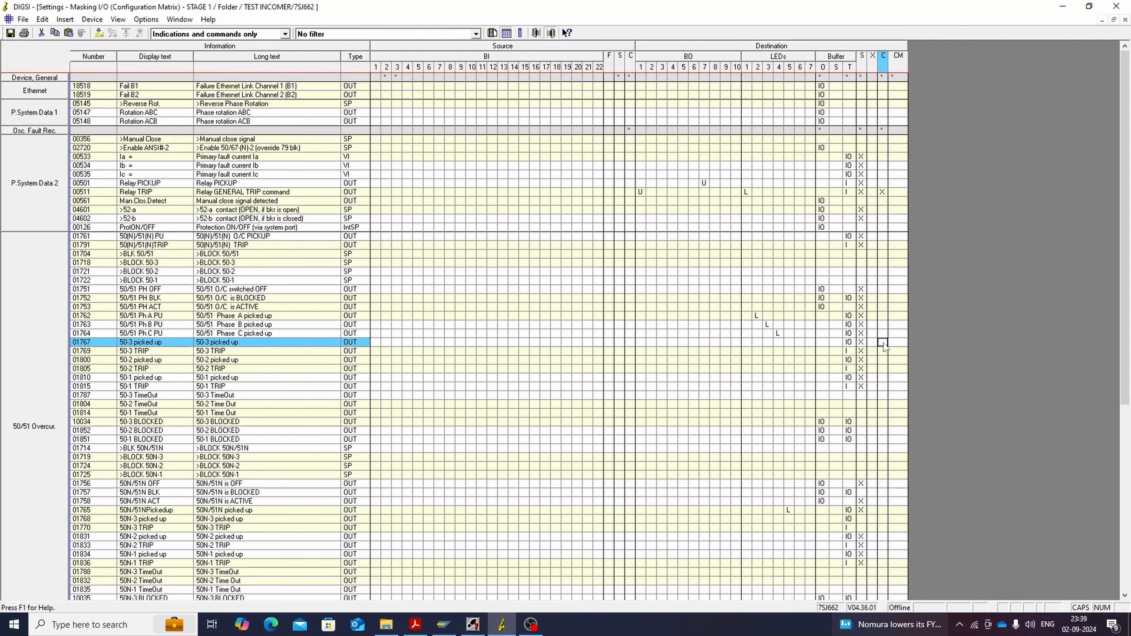
{"action": "right_click", "coordinate": [884, 351]}
{"action": "left_click", "coordinate": [888, 356]}
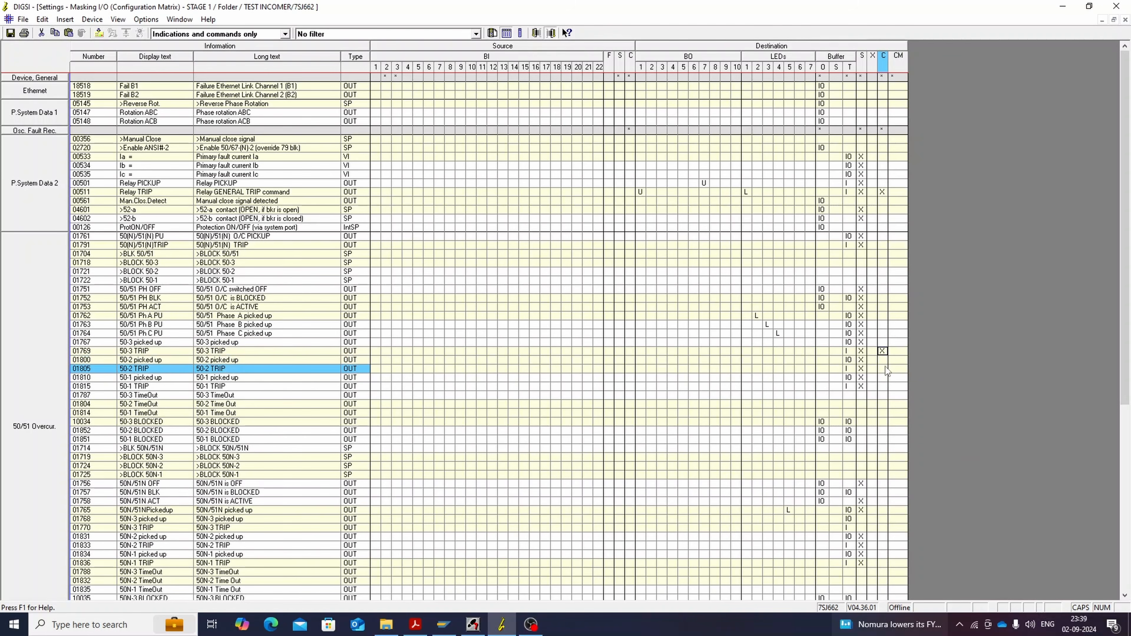
{"action": "right_click", "coordinate": [884, 368]}
{"action": "left_click", "coordinate": [888, 373]}
{"action": "right_click", "coordinate": [882, 388]}
{"action": "left_click", "coordinate": [887, 392]}
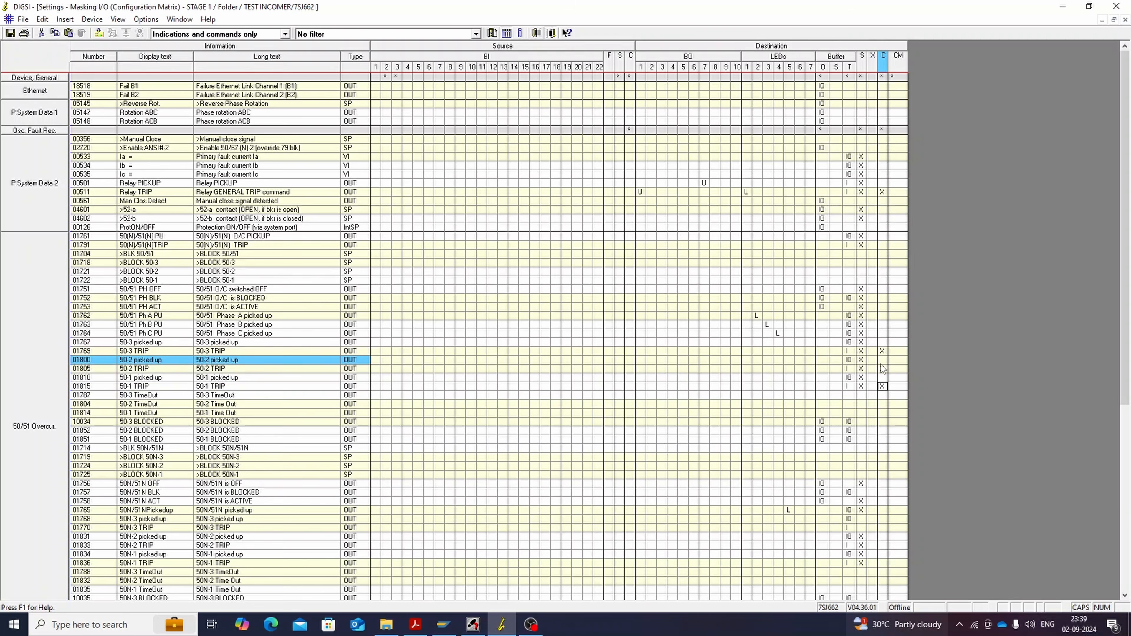
{"action": "scroll", "coordinate": [188, 483], "scroll_direction": "down", "scroll_amount": 1}
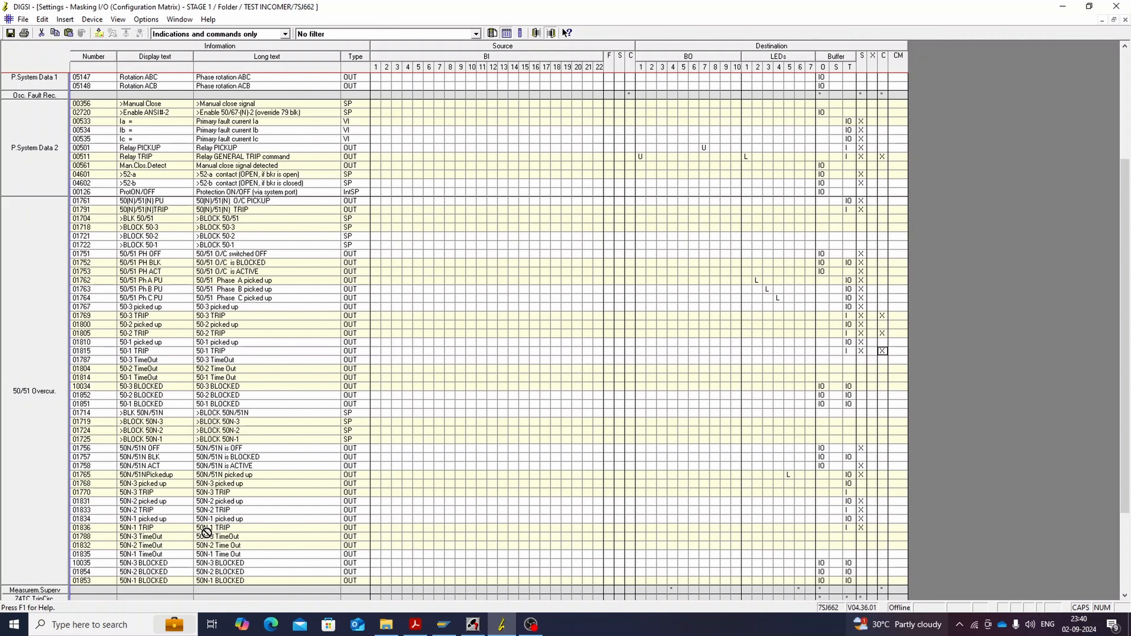
{"action": "left_click", "coordinate": [883, 530]}
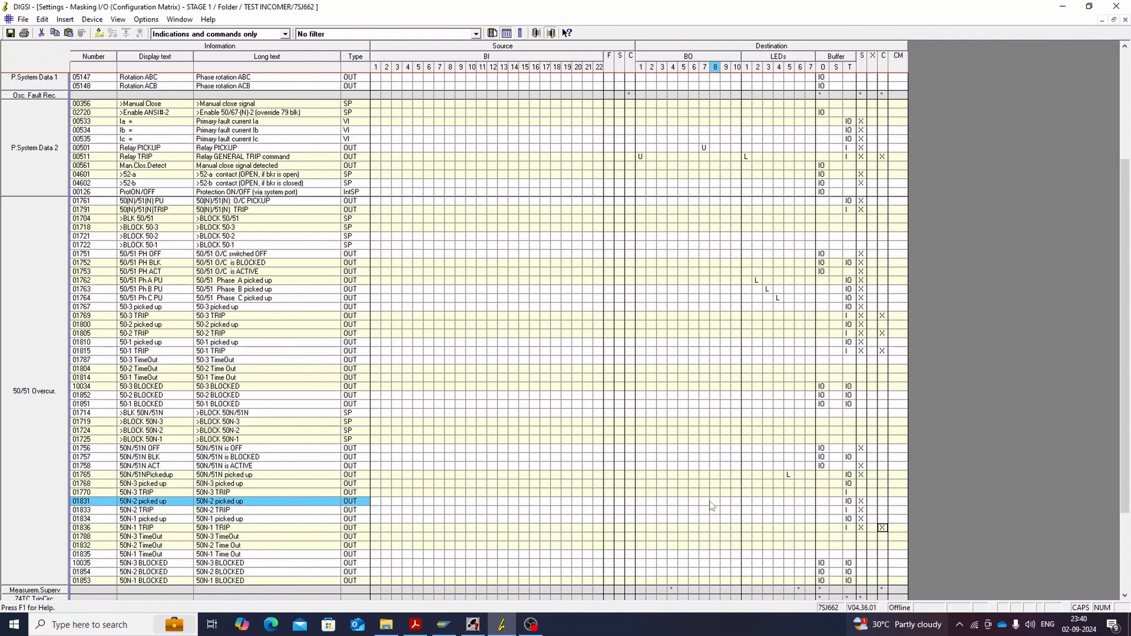
Step: Save and close the configuration matrix, and reopen the 86 LOCKOUT CFC chart
{"action": "left_click", "coordinate": [10, 33]}
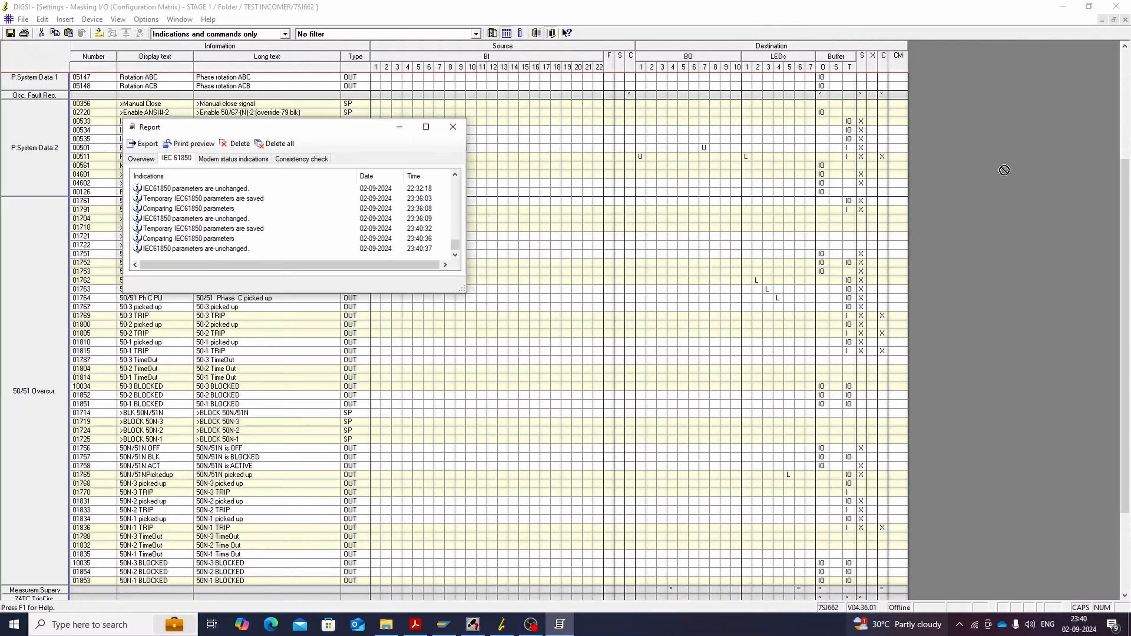
{"action": "left_click", "coordinate": [461, 128]}
{"action": "left_click", "coordinate": [1126, 19]}
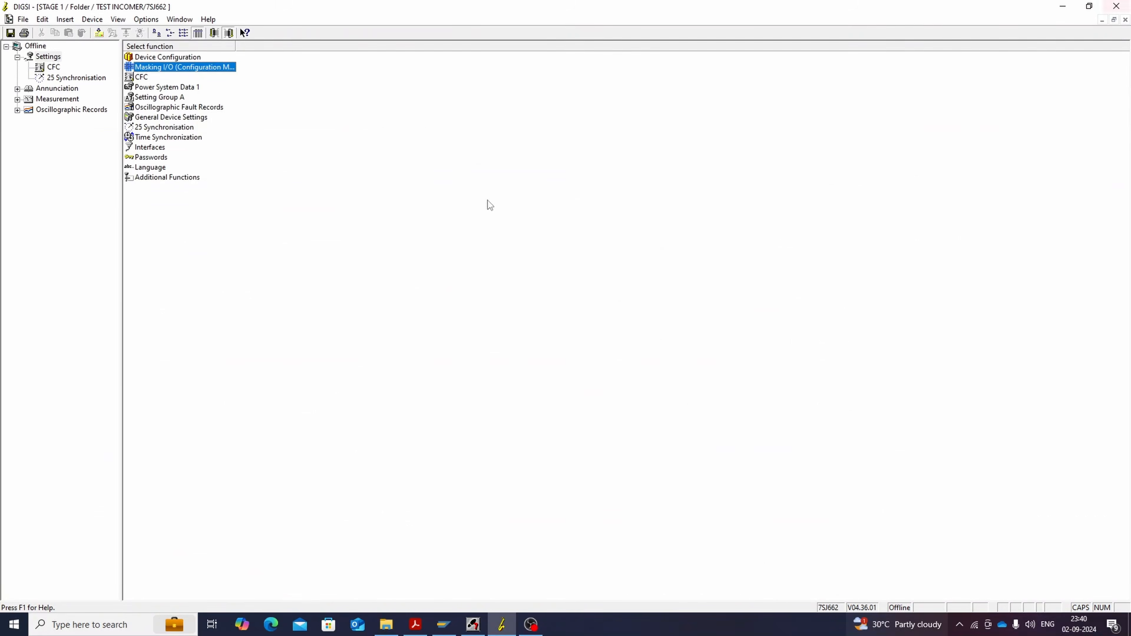
{"action": "double_click", "coordinate": [143, 78]}
{"action": "double_click", "coordinate": [155, 59]}
Step: Connect the OR gate's input X1 to 50-3 TRIP and input X2 to 50-2 TRIP
{"action": "right_click", "coordinate": [671, 179]}
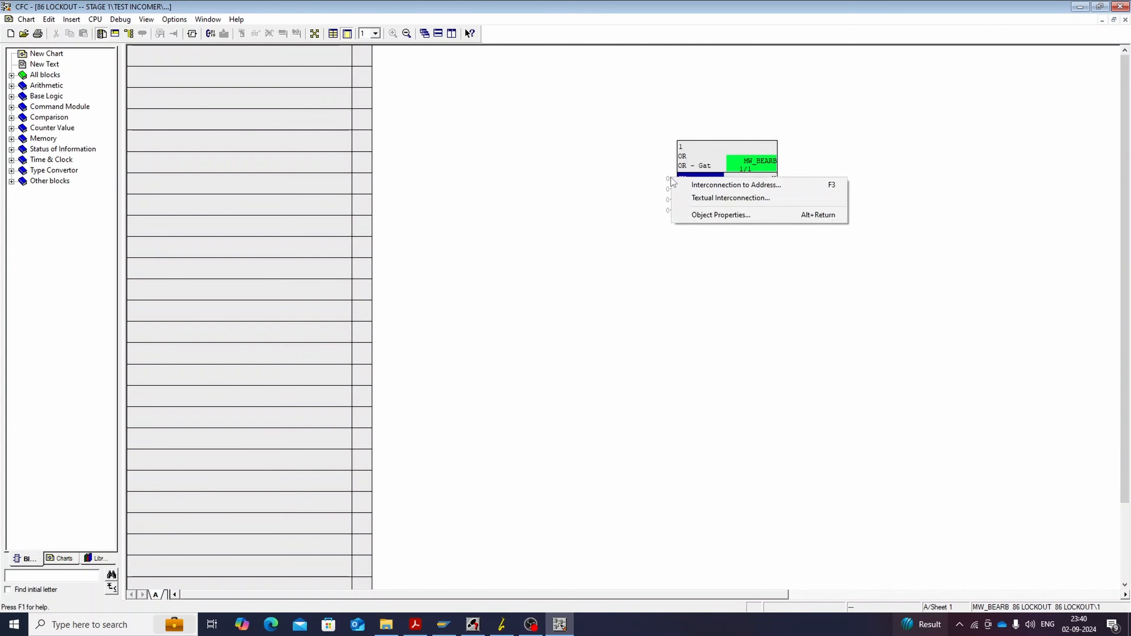
{"action": "left_click", "coordinate": [722, 184]}
{"action": "left_click", "coordinate": [538, 290]}
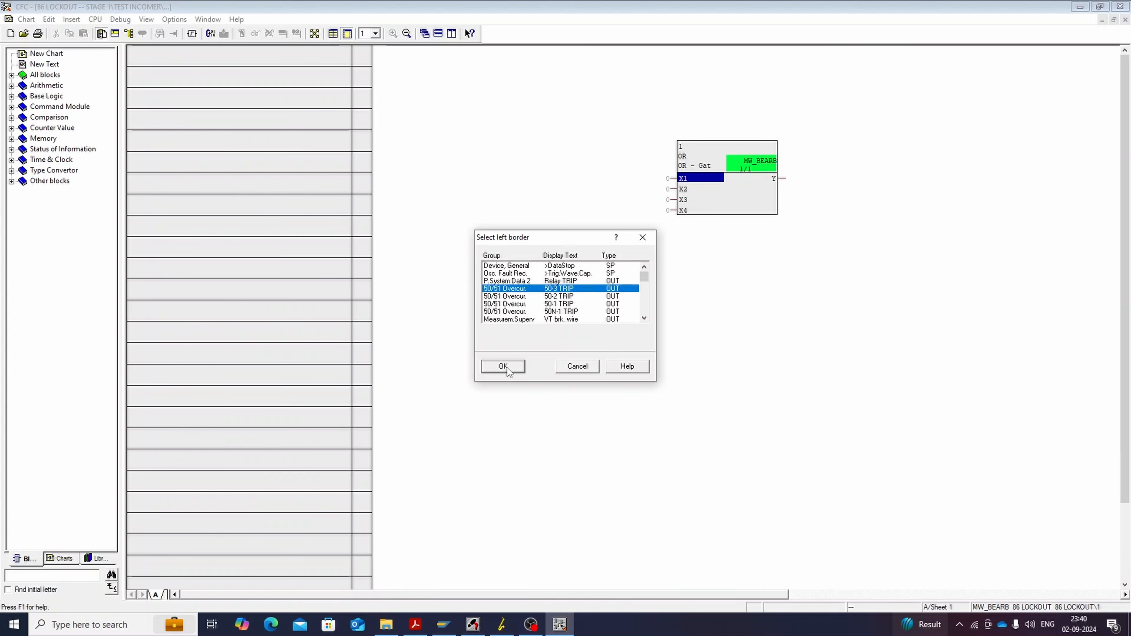
{"action": "left_click", "coordinate": [505, 367]}
{"action": "right_click", "coordinate": [675, 186]}
{"action": "left_click", "coordinate": [708, 196]}
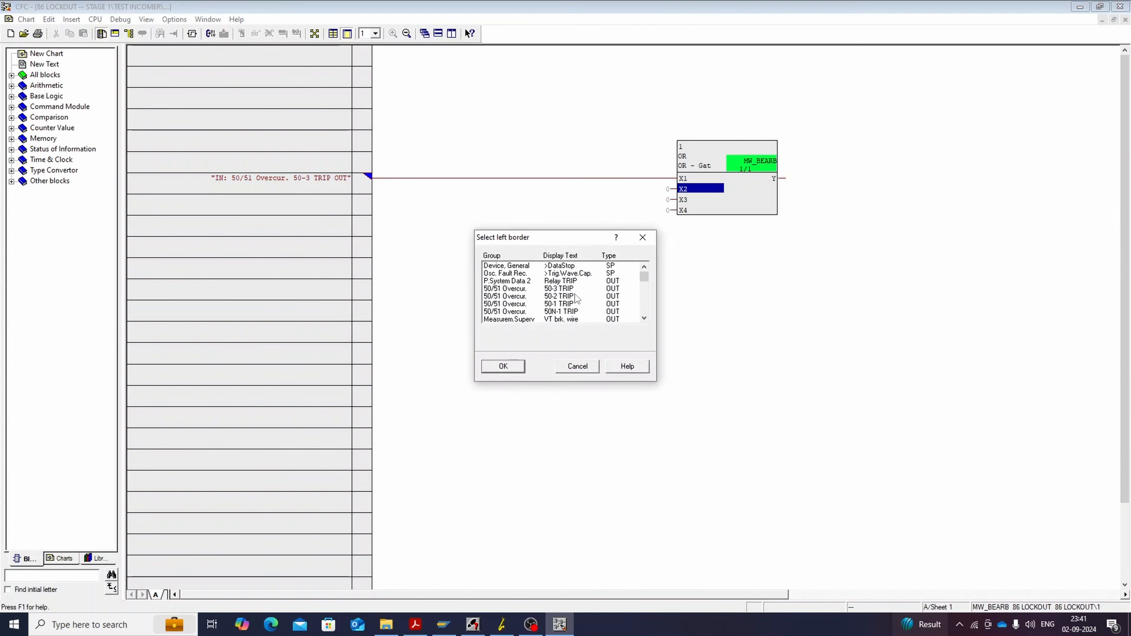
{"action": "left_click", "coordinate": [568, 299]}
{"action": "left_click", "coordinate": [503, 367]}
Step: Connect the OR gate's input X3 to 50-1 TRIP and input X4 to 50N-1 TRIP
{"action": "right_click", "coordinate": [674, 199]}
{"action": "left_click", "coordinate": [708, 206]}
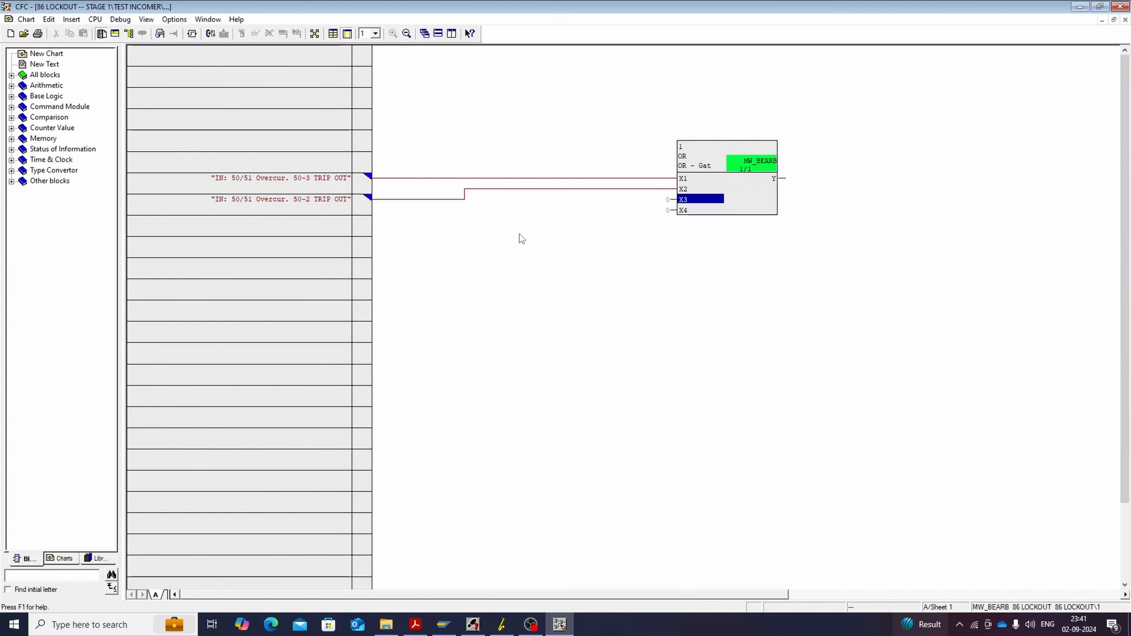
{"action": "left_click", "coordinate": [561, 303]}
{"action": "left_click", "coordinate": [503, 366]}
{"action": "right_click", "coordinate": [674, 210]}
{"action": "left_click", "coordinate": [708, 217]}
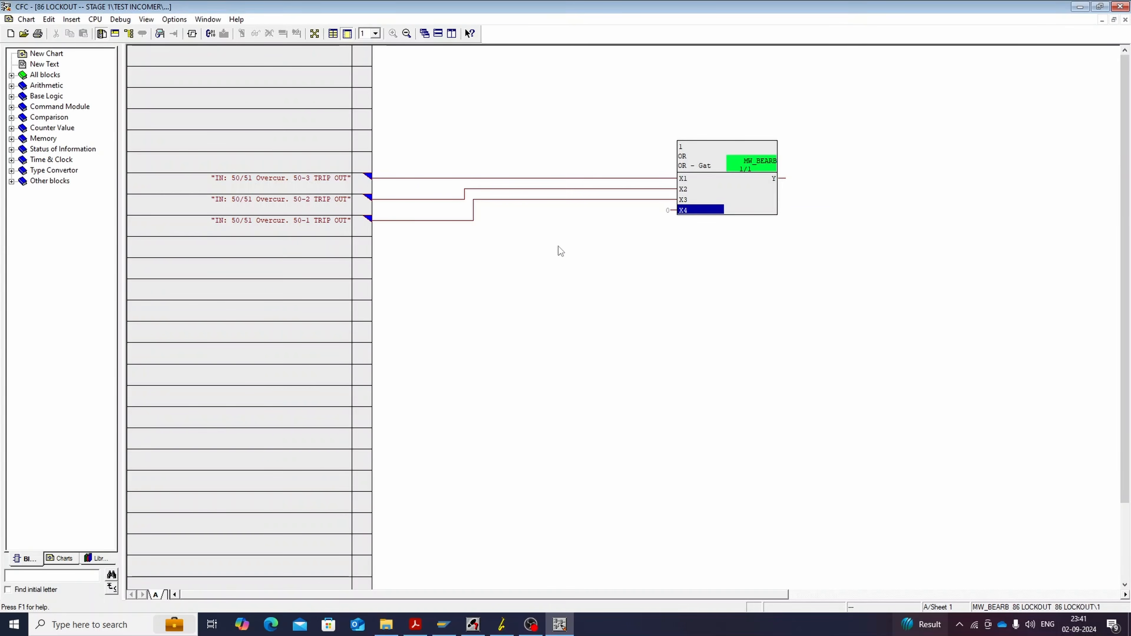
{"action": "left_click", "coordinate": [555, 312]}
{"action": "left_click", "coordinate": [503, 366]}
Step: Connect the OR gate's output Y to the 86 LOCKOUT signal of the BINARY OUTPUTS group
{"action": "right_click", "coordinate": [779, 178]}
{"action": "left_click", "coordinate": [808, 195]}
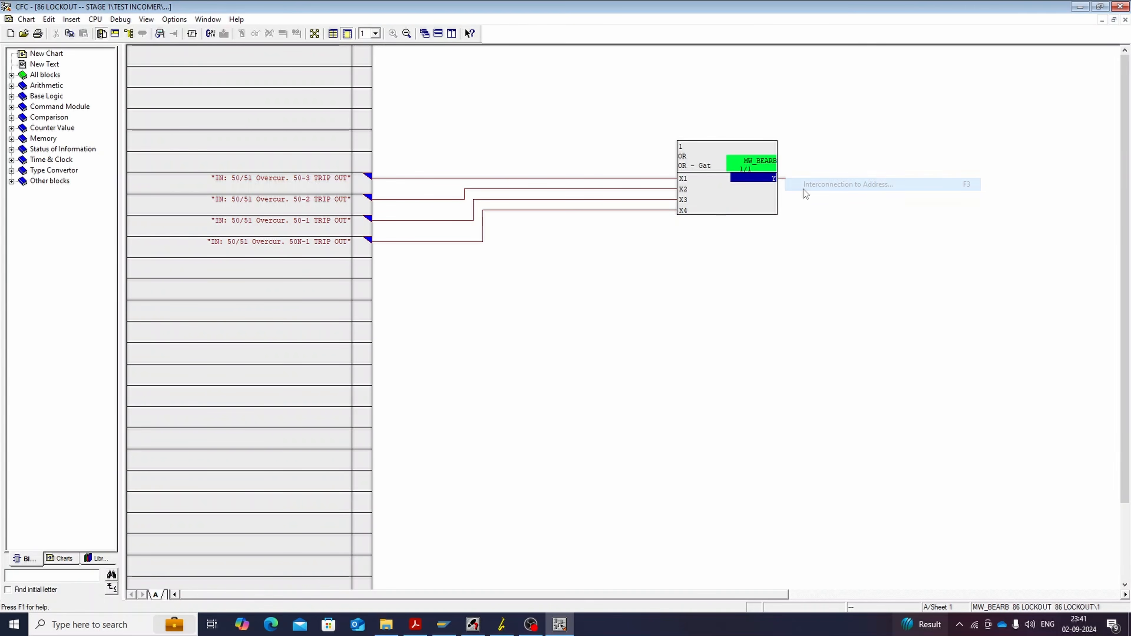
{"action": "scroll", "coordinate": [570, 266], "scroll_direction": "down", "scroll_amount": 5}
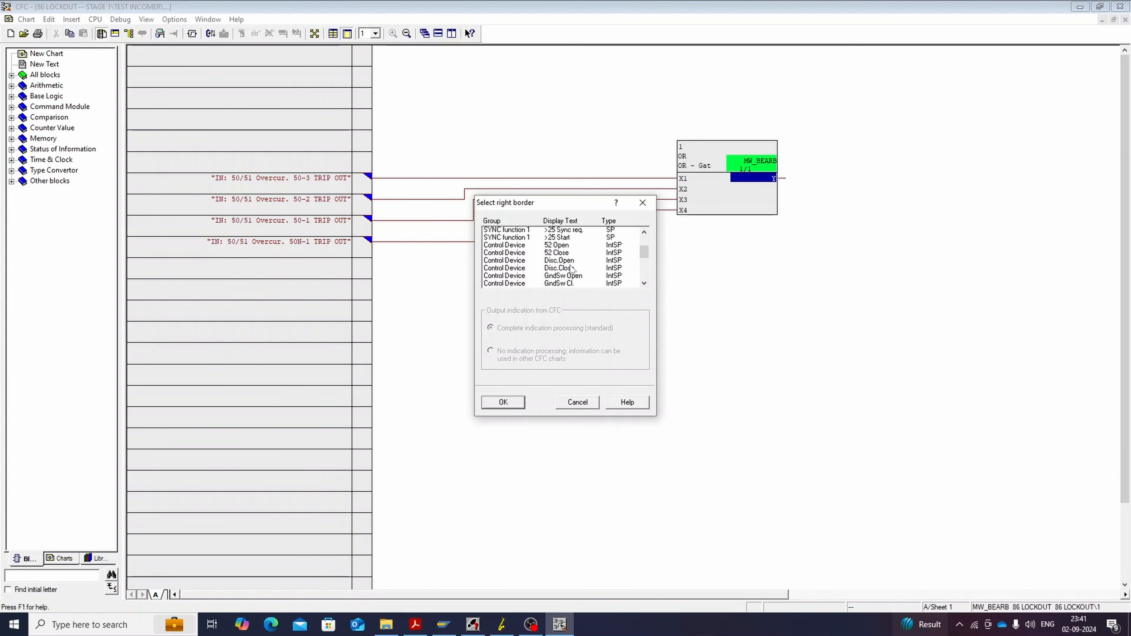
{"action": "left_click", "coordinate": [565, 239]}
{"action": "left_click", "coordinate": [563, 246]}
{"action": "left_click", "coordinate": [504, 404]}
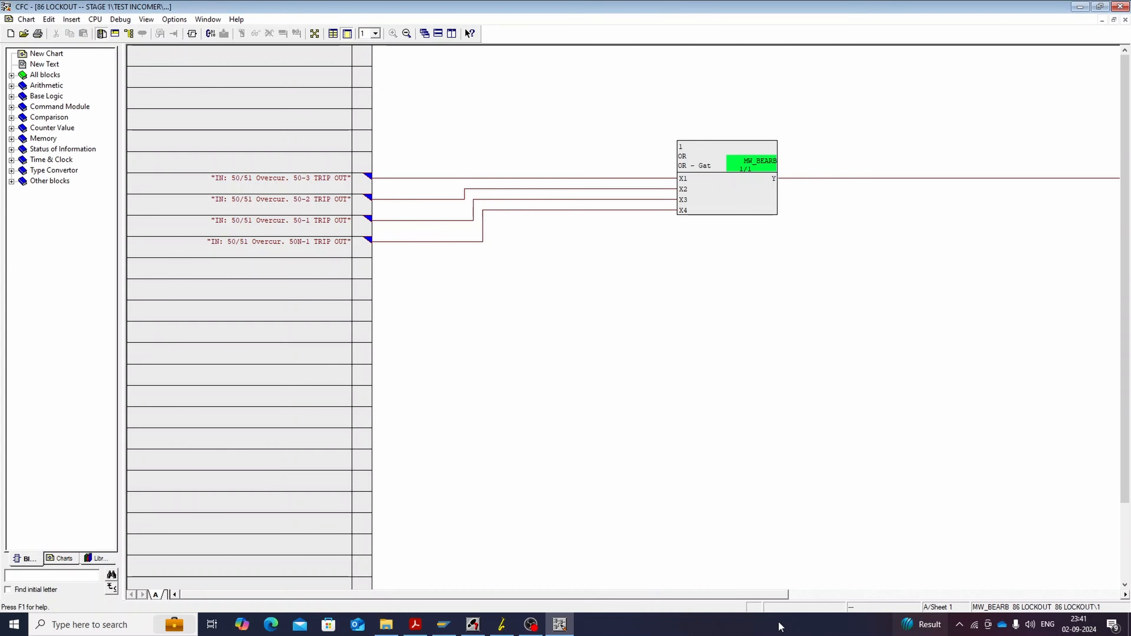
Step: Connect the OR gate's output Y additionally to the FAULT TRIP signal of the BINARY OUTPUTS group
{"action": "left_click_drag", "start_coordinate": [751, 594], "coordinate": [1048, 585]}
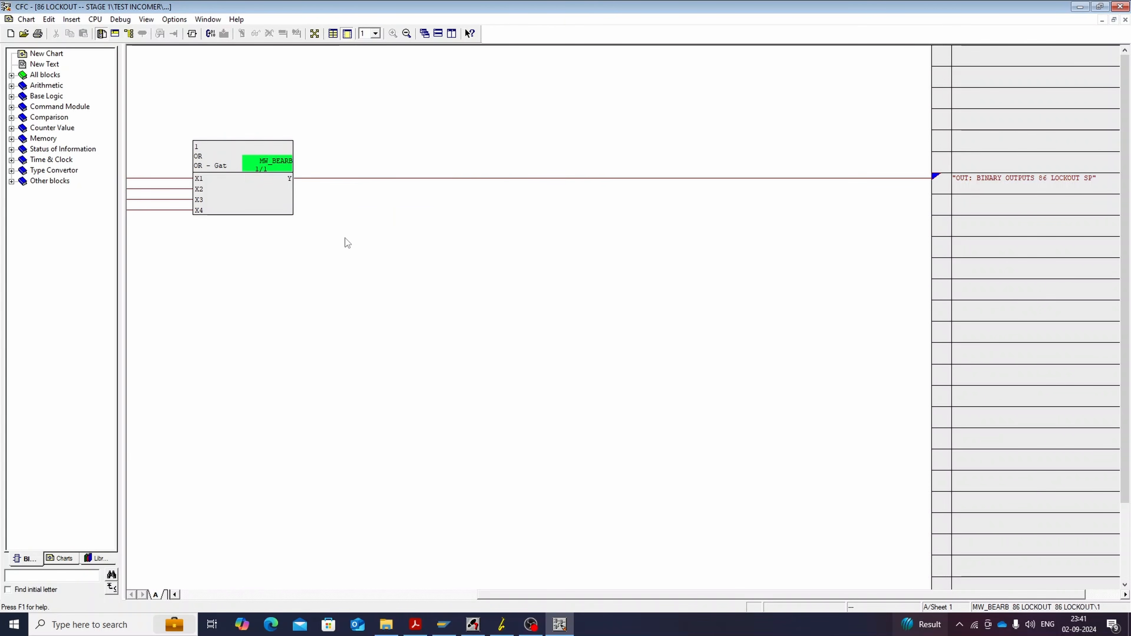
{"action": "right_click", "coordinate": [292, 179]}
{"action": "left_click", "coordinate": [336, 190]}
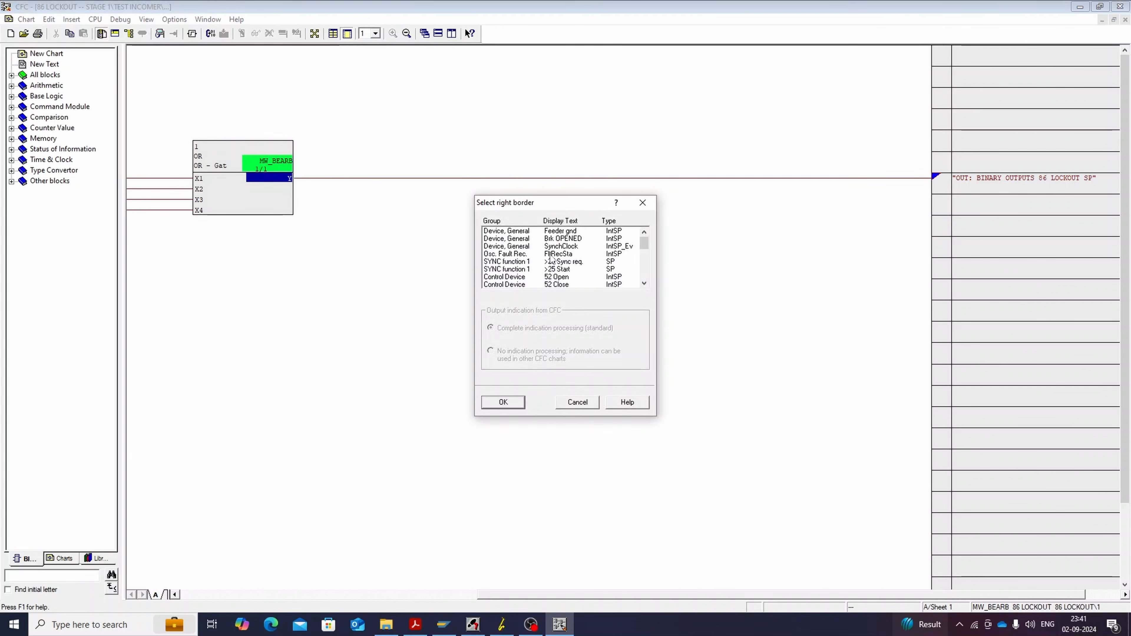
{"action": "scroll", "coordinate": [571, 267], "scroll_direction": "down", "scroll_amount": 5}
{"action": "left_click", "coordinate": [571, 263]}
{"action": "left_click", "coordinate": [503, 402]}
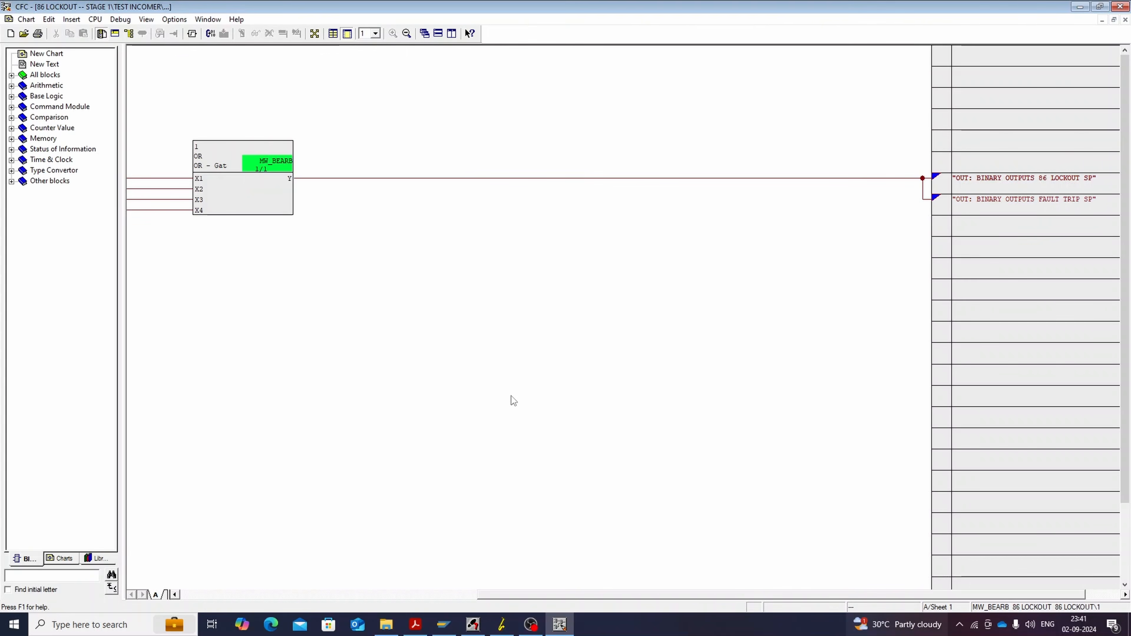
Step: Optimize the run sequence of the blocks and check the consistency of the charts as a program
{"action": "left_click", "coordinate": [295, 598]}
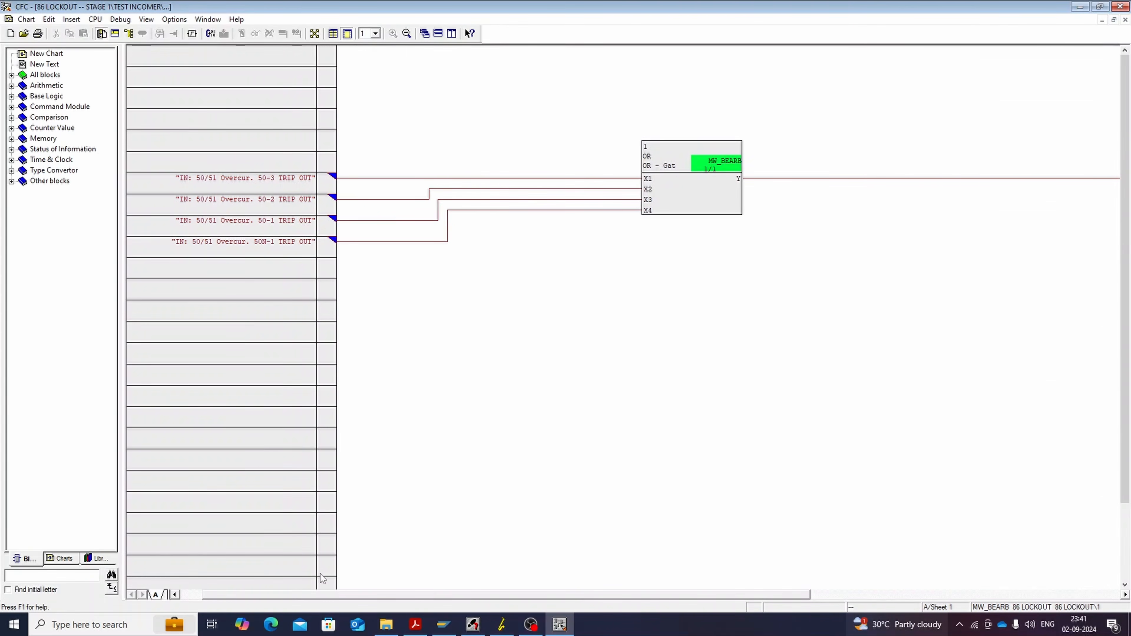
{"action": "left_click", "coordinate": [174, 19]}
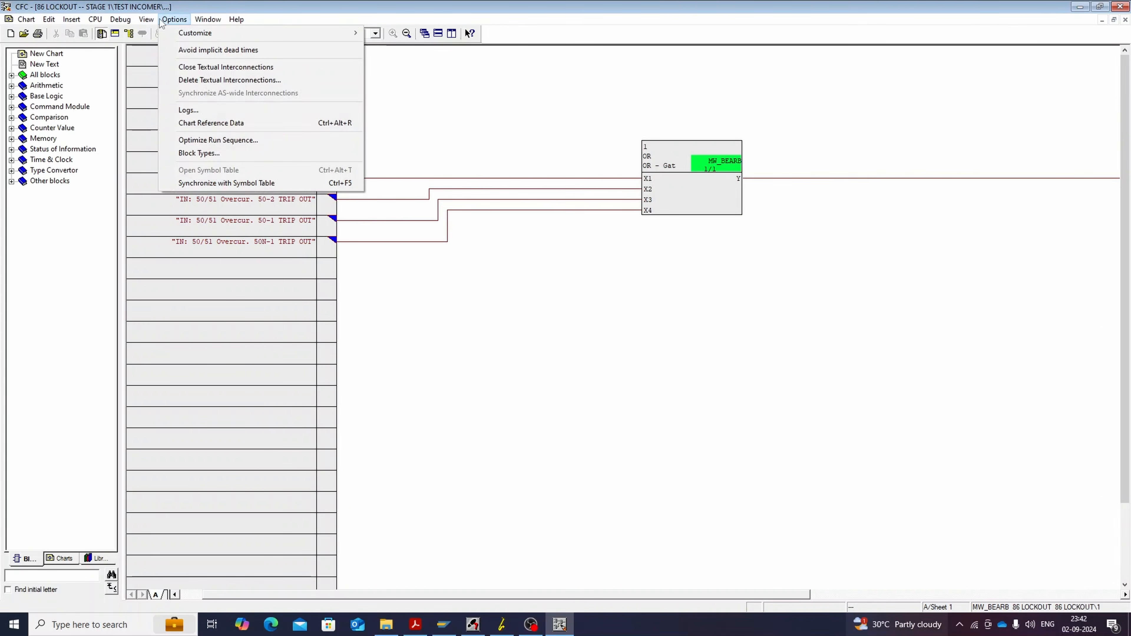
{"action": "left_click", "coordinate": [213, 139]}
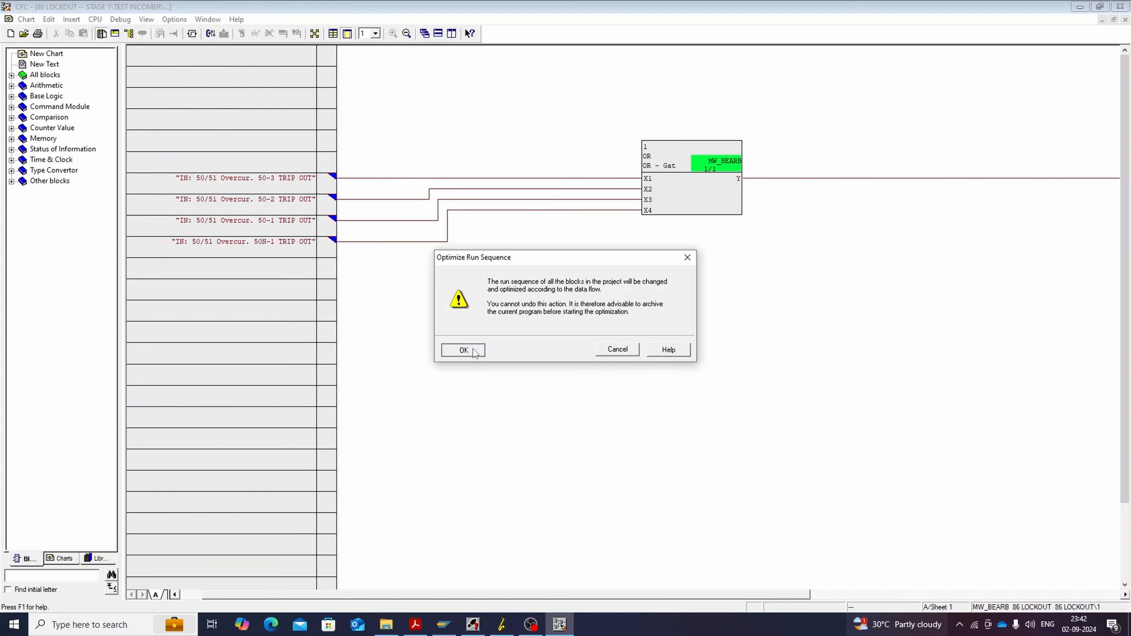
{"action": "left_click", "coordinate": [463, 351]}
{"action": "left_click", "coordinate": [26, 20]}
{"action": "mouse_move", "coordinate": [89, 132]}
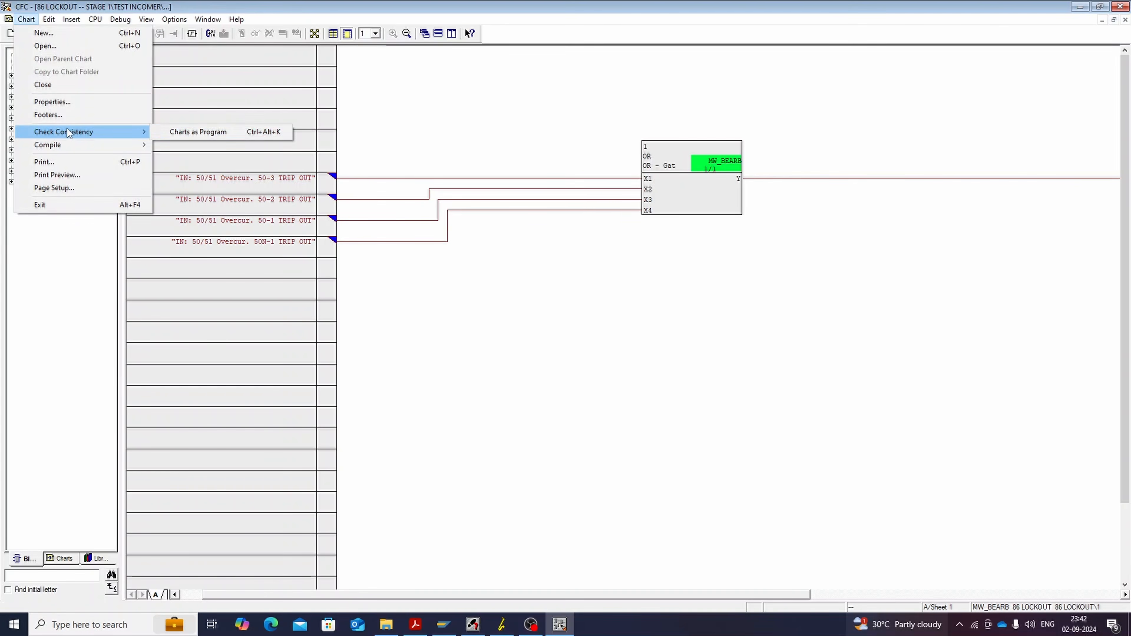
{"action": "left_click", "coordinate": [198, 132]}
{"action": "left_click", "coordinate": [599, 337]}
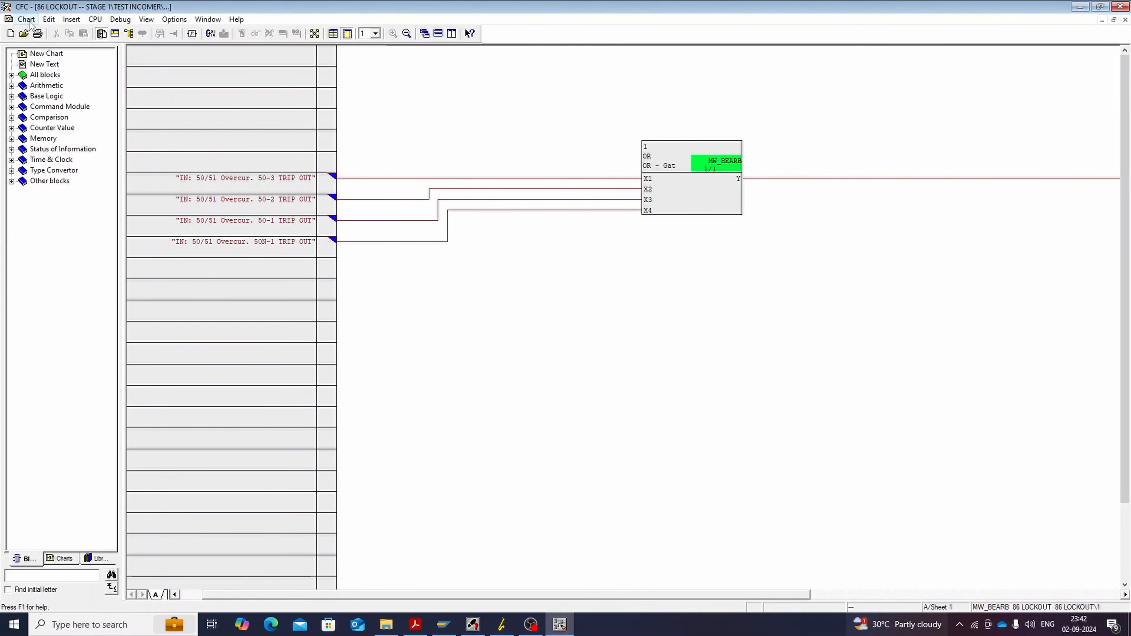
Step: Compile the charts as a program and close the 86 LOCKOUT chart
{"action": "left_click", "coordinate": [28, 20]}
{"action": "mouse_move", "coordinate": [89, 143]}
{"action": "left_click", "coordinate": [196, 144]}
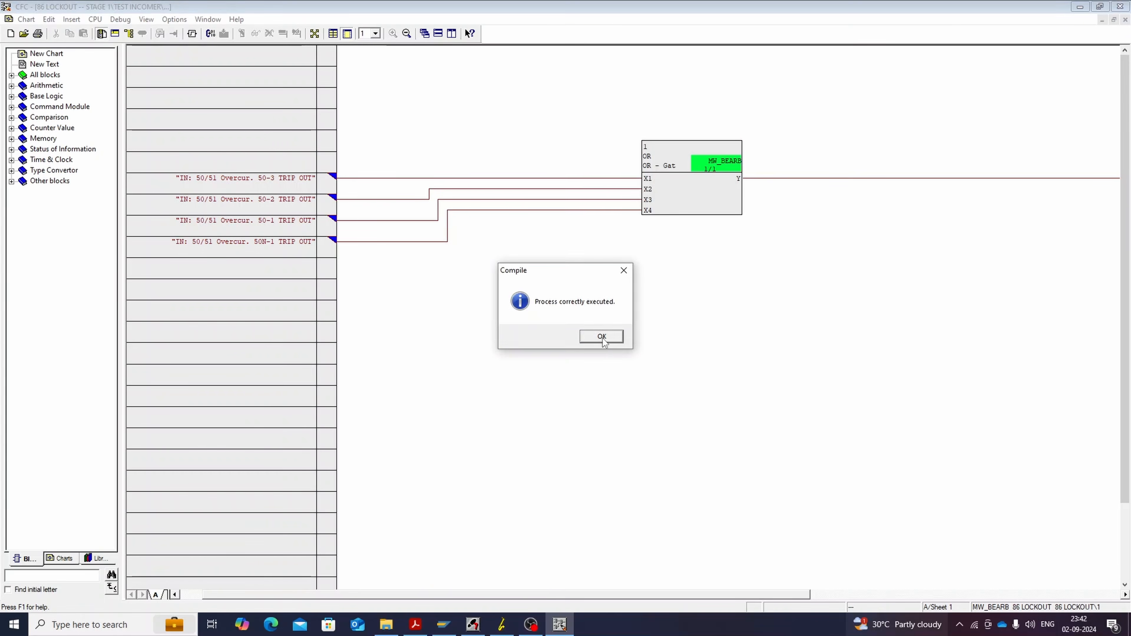
{"action": "left_click", "coordinate": [602, 338]}
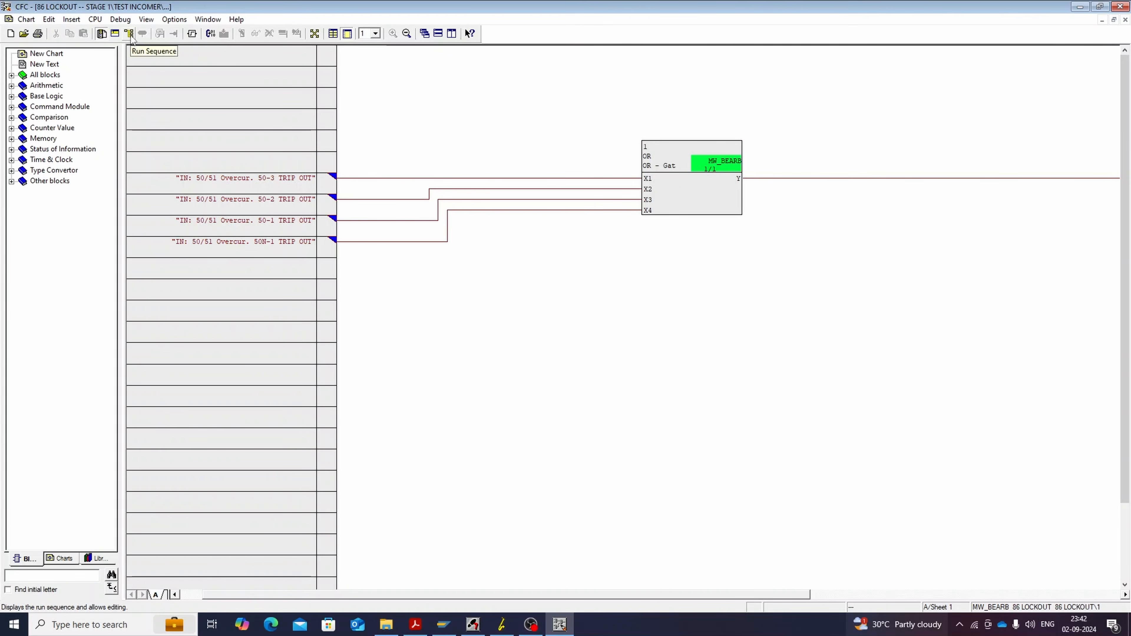
{"action": "left_click", "coordinate": [1125, 20]}
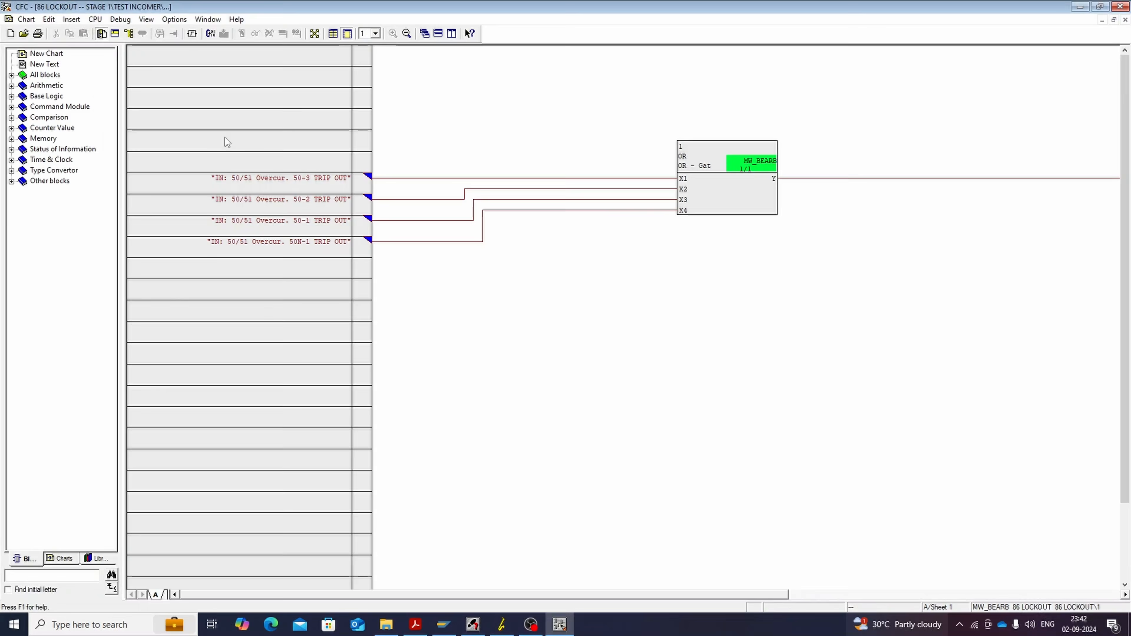
{"action": "left_click", "coordinate": [1126, 20]}
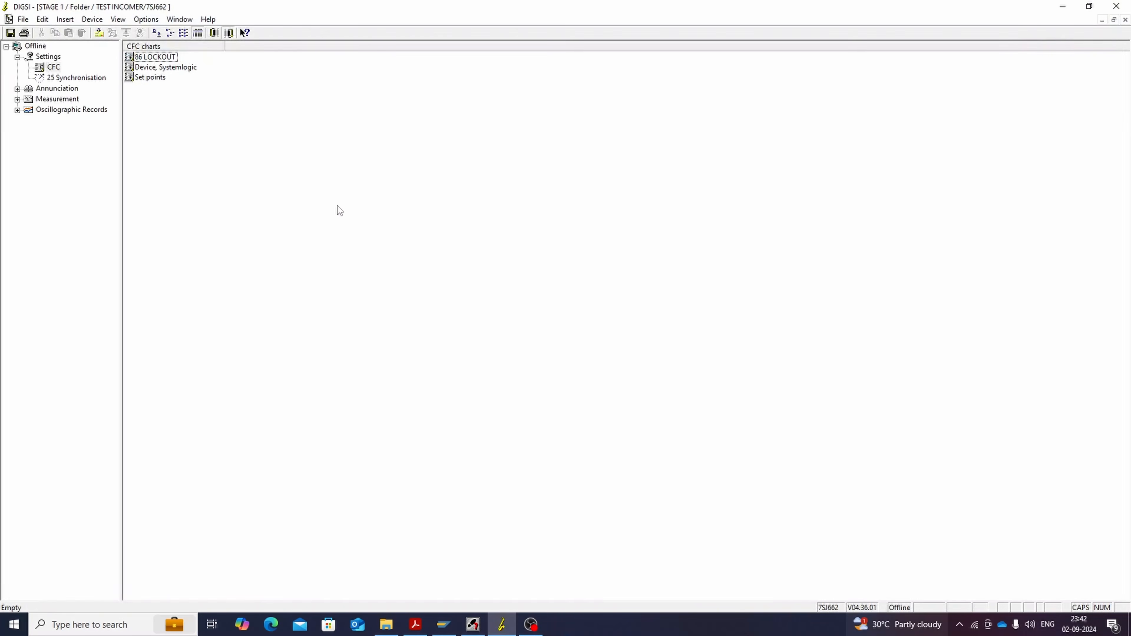
Step: Look over the logic of the Set points chart, and delete the Device, Systemlogic and Set points charts
{"action": "double_click", "coordinate": [150, 78]}
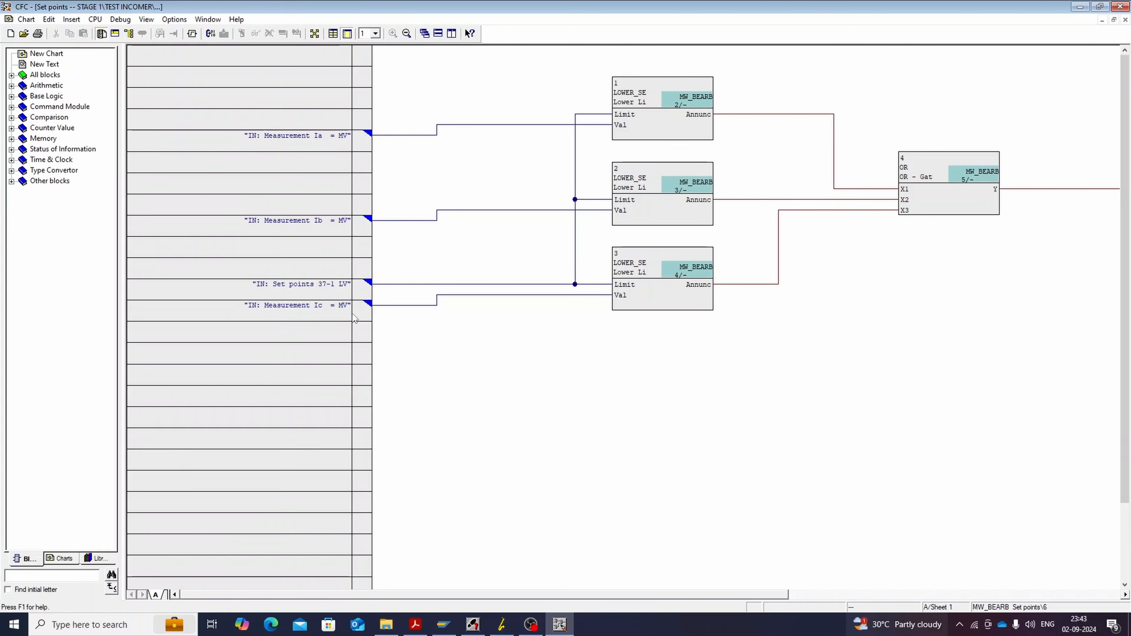
{"action": "left_click_drag", "start_coordinate": [711, 596], "coordinate": [1018, 594]}
{"action": "left_click", "coordinate": [1120, 6]}
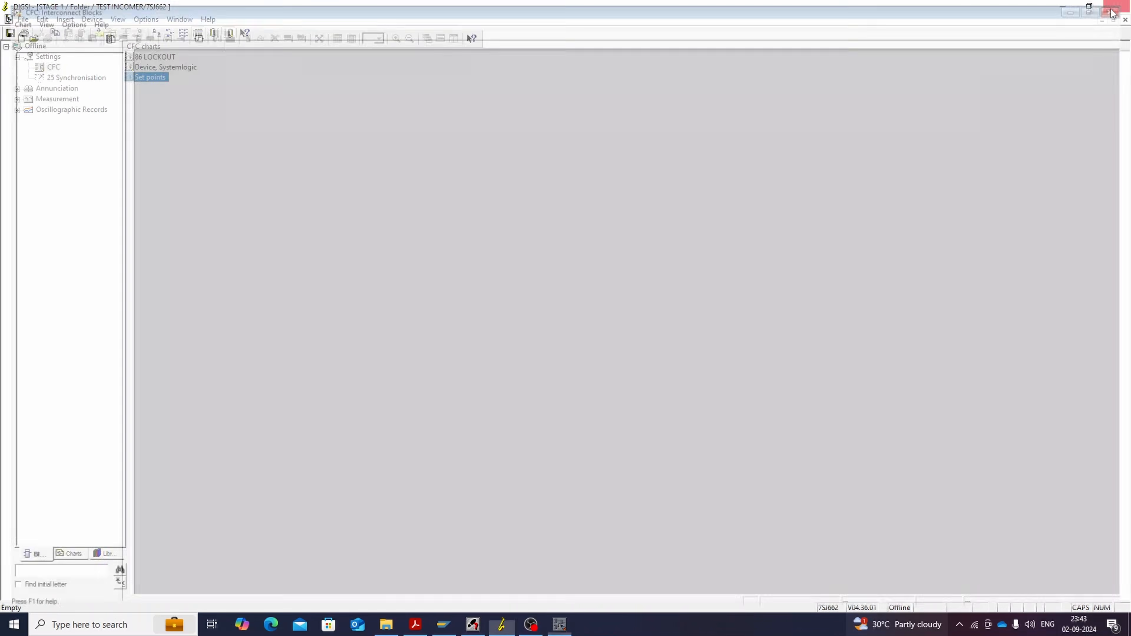
{"action": "left_click", "coordinate": [147, 67]}
{"action": "key", "text": "Delete"}
{"action": "left_click", "coordinate": [625, 337]}
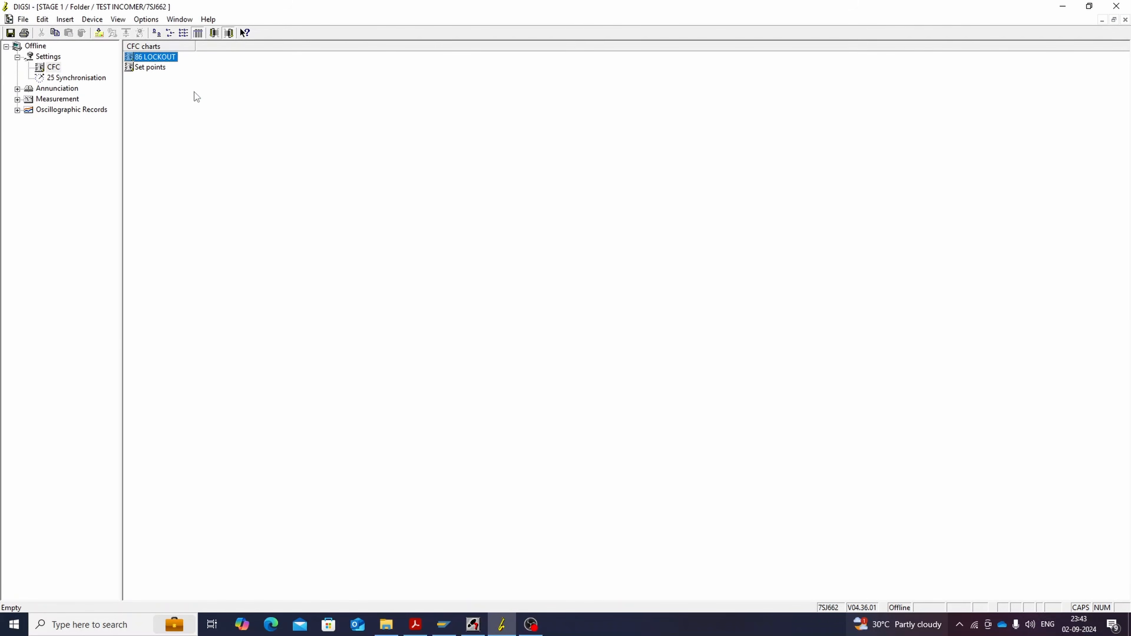
{"action": "key", "text": "Delete"}
{"action": "left_click", "coordinate": [598, 337]}
Step: Insert a new CFC chart, name it DEAD LINE LIVE BUS, and open it for editing
{"action": "right_click", "coordinate": [228, 156]}
{"action": "left_click", "coordinate": [256, 163]}
{"action": "right_click", "coordinate": [147, 68]}
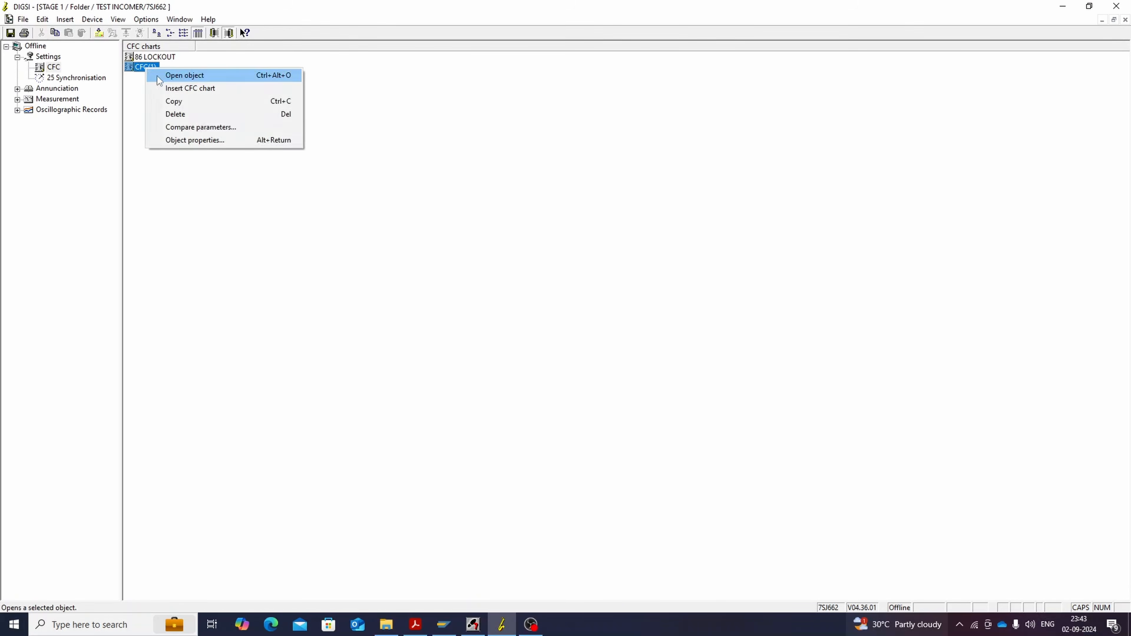
{"action": "left_click", "coordinate": [187, 139]}
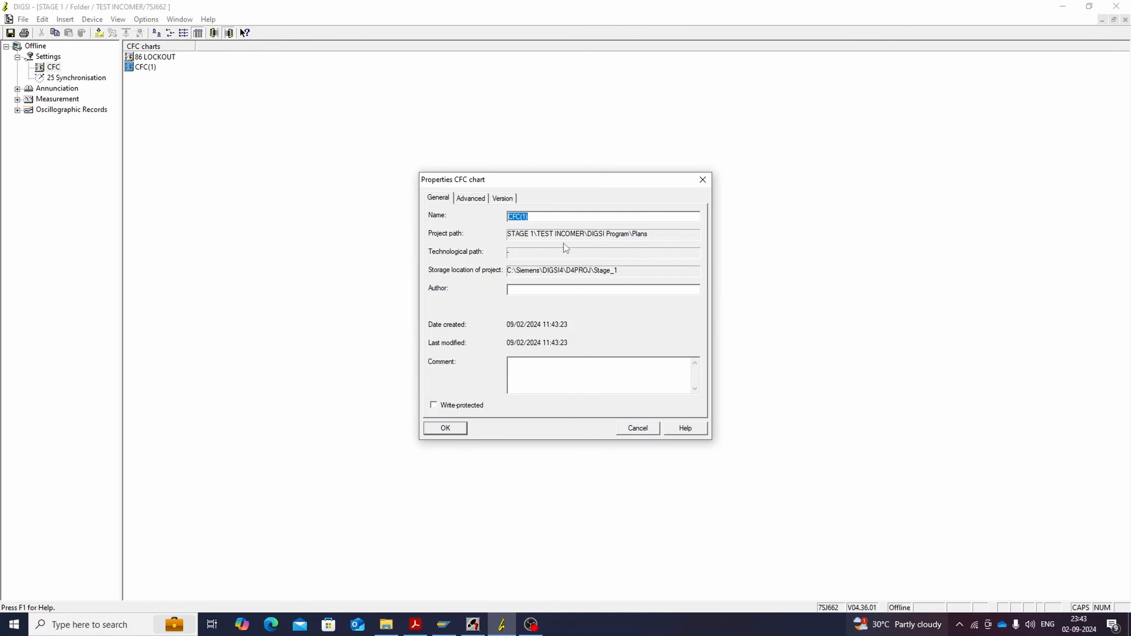
{"action": "type", "text": "DEAD LINE LIVE BUS"}
{"action": "left_click", "coordinate": [458, 431]}
{"action": "double_click", "coordinate": [178, 66]}
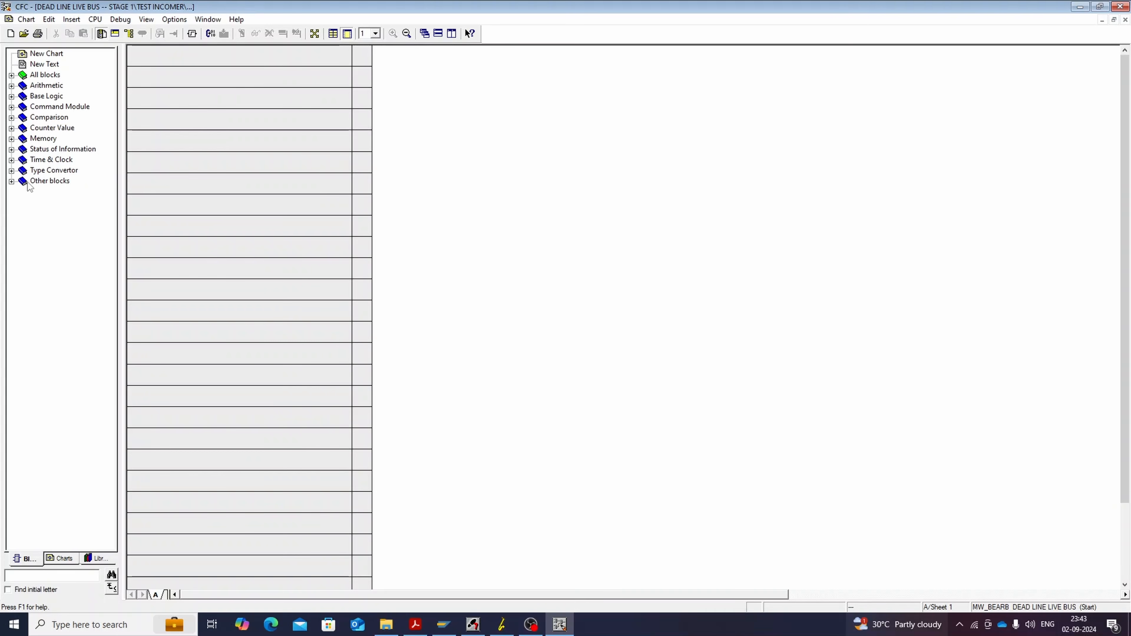
Step: Find the LOWER_SETPOINT block among all blocks and place it in the upper middle of the chart
{"action": "left_click", "coordinate": [12, 181]}
{"action": "left_click", "coordinate": [42, 180]}
{"action": "left_click", "coordinate": [12, 171]}
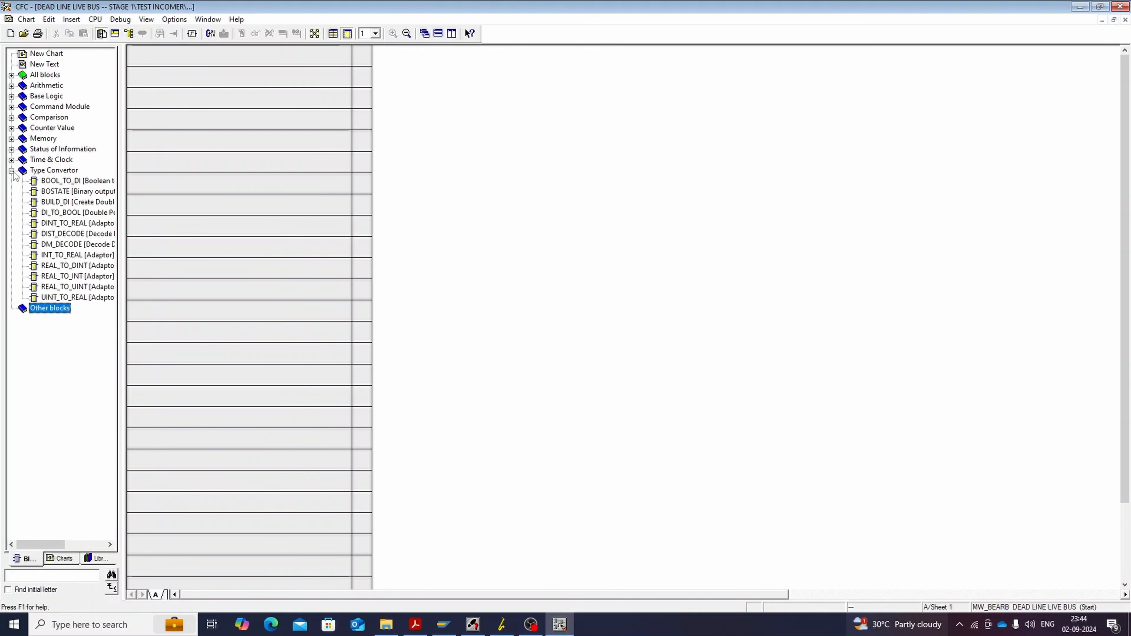
{"action": "left_click", "coordinate": [11, 170]}
{"action": "left_click", "coordinate": [11, 75]}
{"action": "scroll", "coordinate": [73, 303], "scroll_direction": "down", "scroll_amount": 5}
{"action": "scroll", "coordinate": [74, 307], "scroll_direction": "down", "scroll_amount": 3}
{"action": "scroll", "coordinate": [75, 304], "scroll_direction": "up", "scroll_amount": 3}
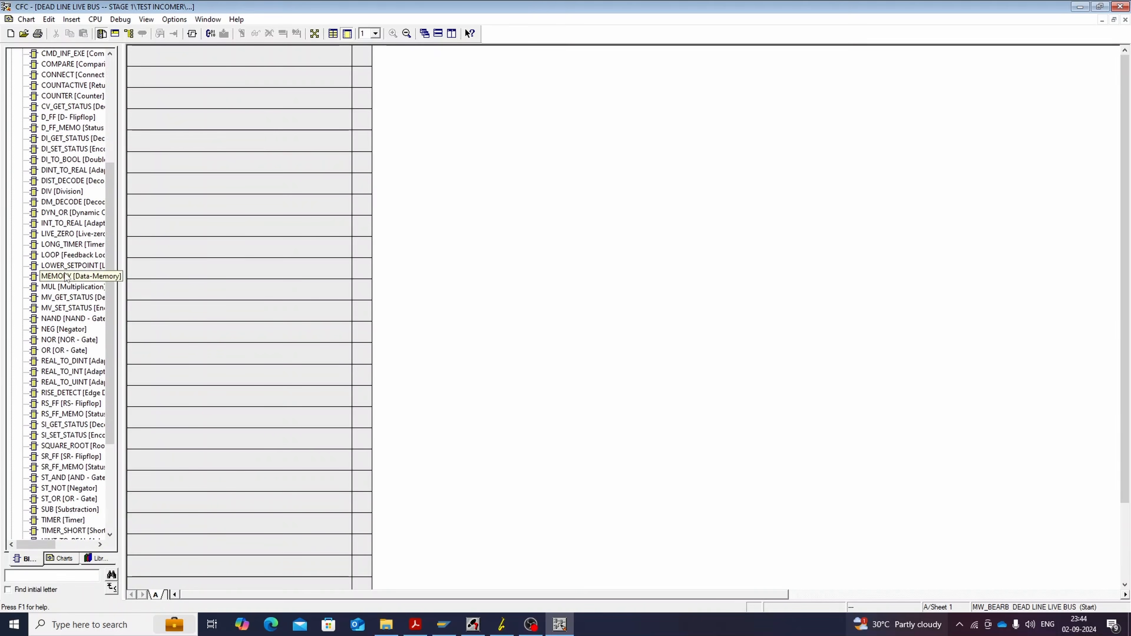
{"action": "left_click_drag", "start_coordinate": [72, 265], "coordinate": [651, 160]}
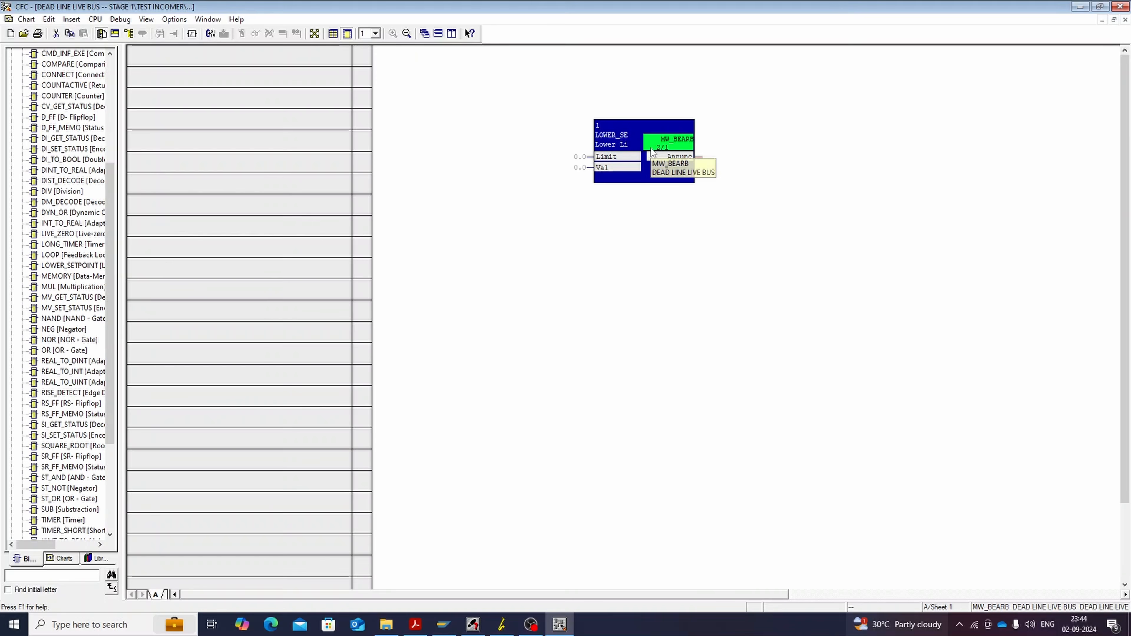
Step: Duplicate the LOWER_SETPOINT block twice and stack the three blocks vertically
{"action": "left_click", "coordinate": [637, 231]}
{"action": "left_click_drag", "start_coordinate": [633, 146], "coordinate": [633, 316]}
{"action": "key", "text": "ctrl+v"}
{"action": "key", "text": "ctrl+v"}
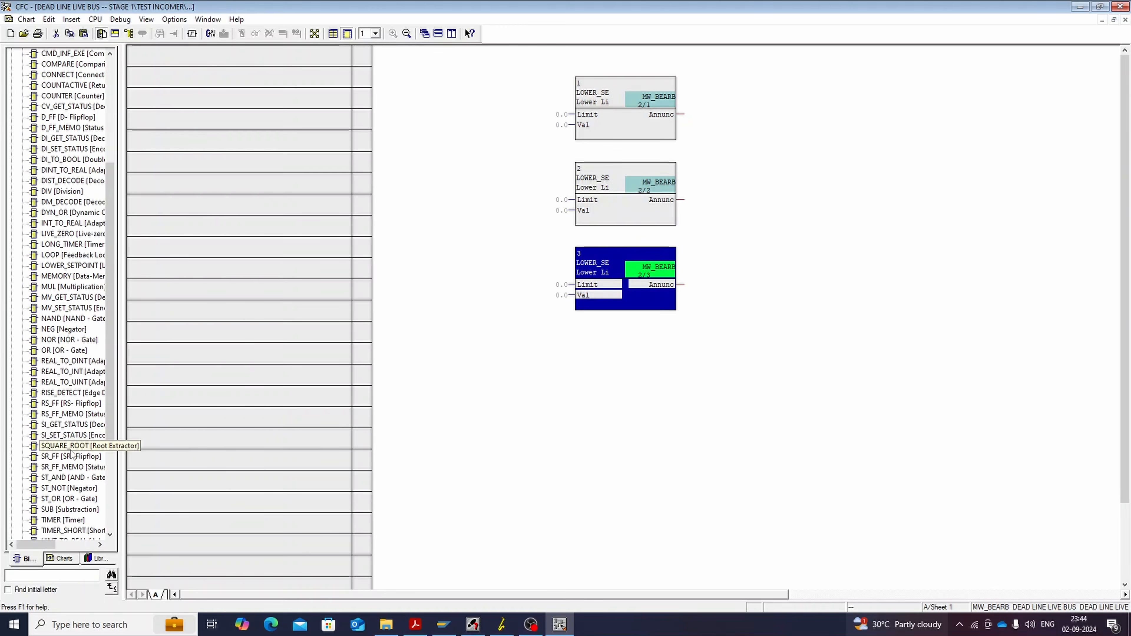
Step: Place an UPPER_SETPOINT block beneath the three LOWER_SETPOINT blocks and paste another LOWER_SETPOINT block below it
{"action": "scroll", "coordinate": [69, 463], "scroll_direction": "down", "scroll_amount": 3}
{"action": "left_click_drag", "start_coordinate": [66, 460], "coordinate": [628, 403]}
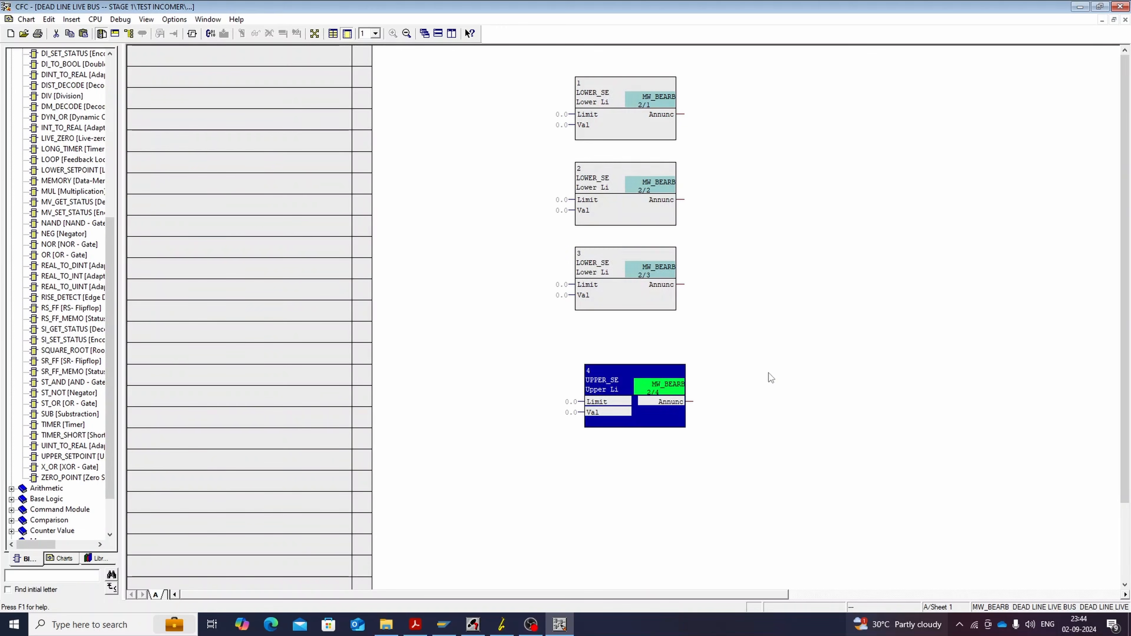
{"action": "left_click", "coordinate": [769, 372]}
{"action": "scroll", "coordinate": [635, 271], "scroll_direction": "down", "scroll_amount": 1}
{"action": "left_click", "coordinate": [635, 271]}
{"action": "scroll", "coordinate": [640, 297], "scroll_direction": "down", "scroll_amount": 1}
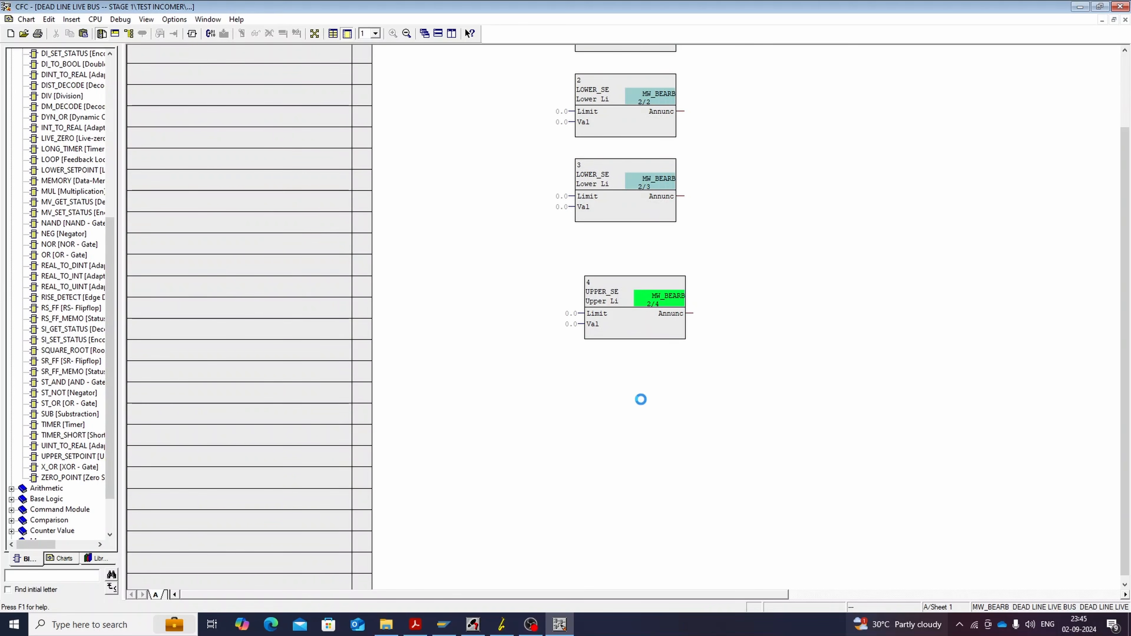
{"action": "key", "text": "ctrl+v"}
{"action": "left_click_drag", "start_coordinate": [640, 229], "coordinate": [640, 443]}
{"action": "left_click", "coordinate": [836, 382]}
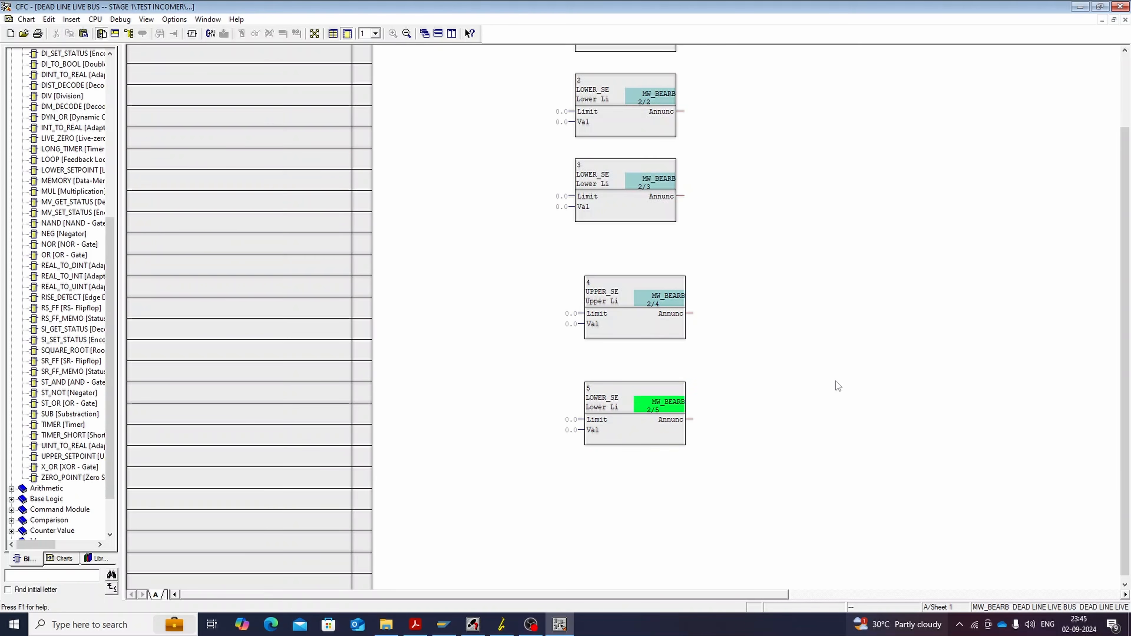
Step: Place an AND gate from Base Logic beside the setpoint blocks and extend it to three inputs
{"action": "scroll", "coordinate": [836, 380], "scroll_direction": "up", "scroll_amount": 2}
{"action": "scroll", "coordinate": [56, 205], "scroll_direction": "up", "scroll_amount": 4}
{"action": "scroll", "coordinate": [57, 205], "scroll_direction": "up", "scroll_amount": 6}
{"action": "left_click", "coordinate": [12, 74]}
{"action": "left_click", "coordinate": [11, 97]}
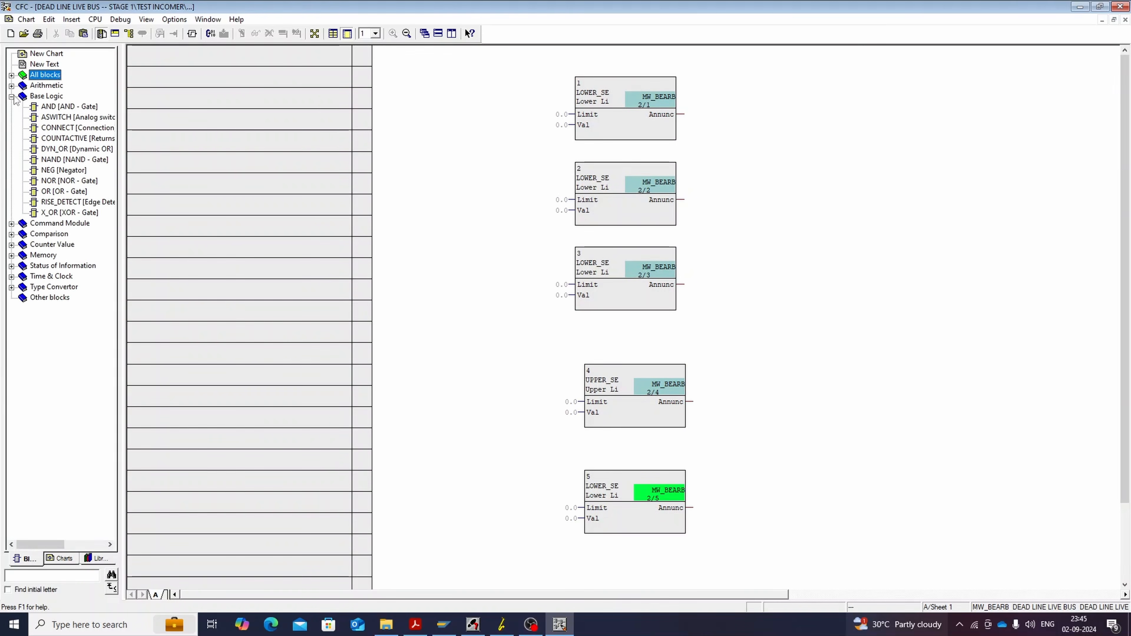
{"action": "left_click_drag", "start_coordinate": [63, 107], "coordinate": [873, 204]}
{"action": "left_click", "coordinate": [857, 282]}
{"action": "right_click", "coordinate": [832, 202]}
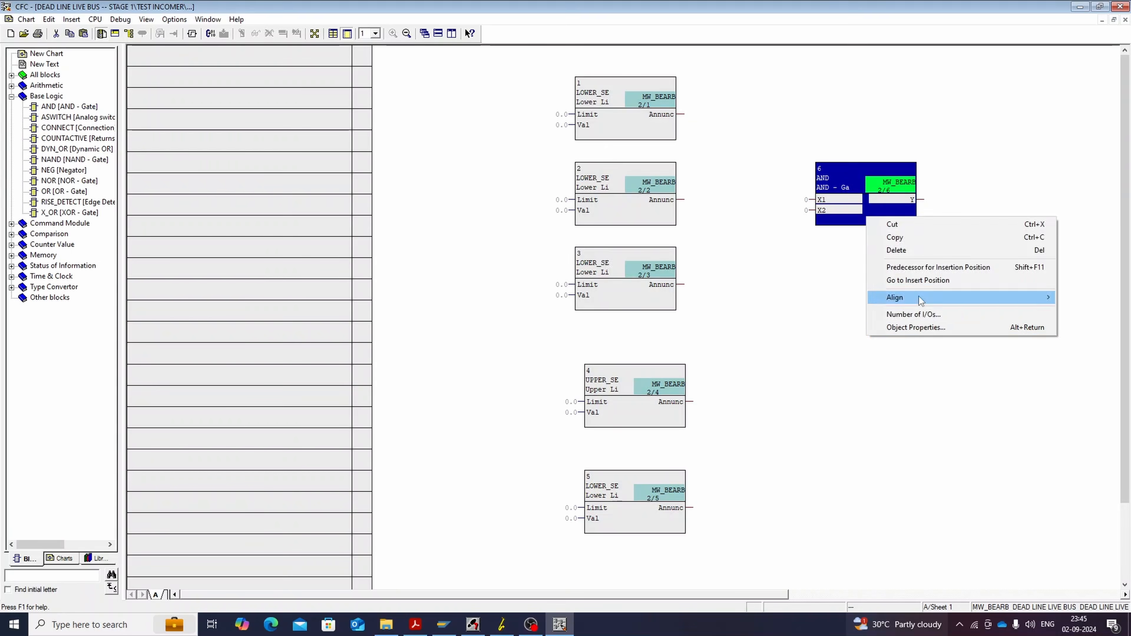
{"action": "left_click", "coordinate": [917, 311]}
{"action": "left_click", "coordinate": [500, 352]}
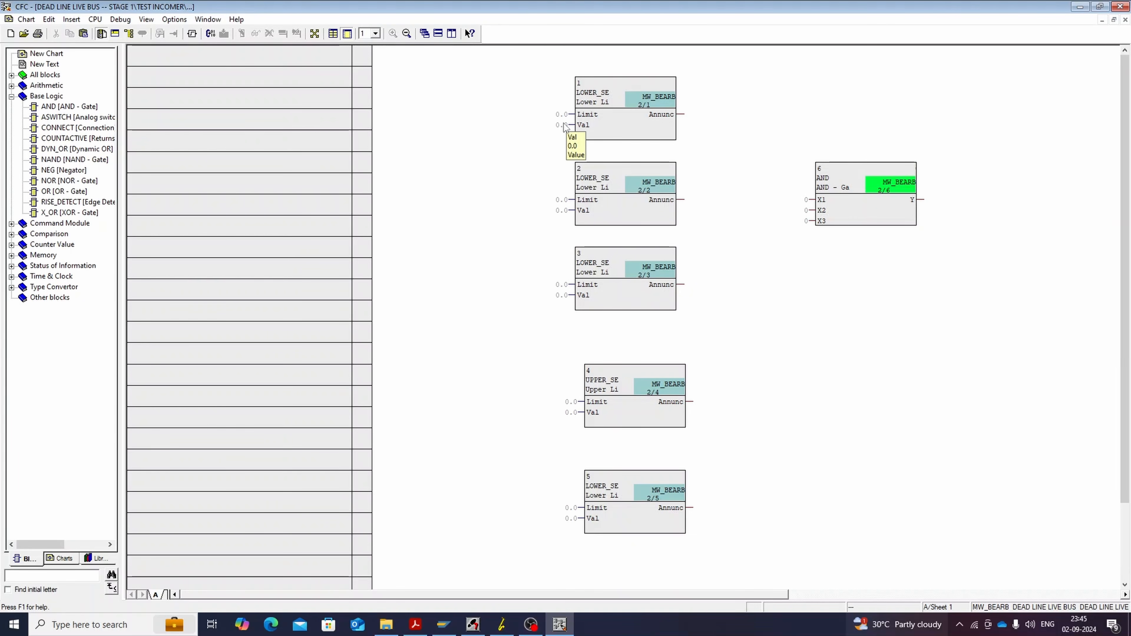
Step: Connect the Val input of the first LOWER_SETPOINT block to the Va-b measurement
{"action": "left_click", "coordinate": [579, 125]}
{"action": "right_click", "coordinate": [579, 125]}
{"action": "left_click", "coordinate": [588, 130]}
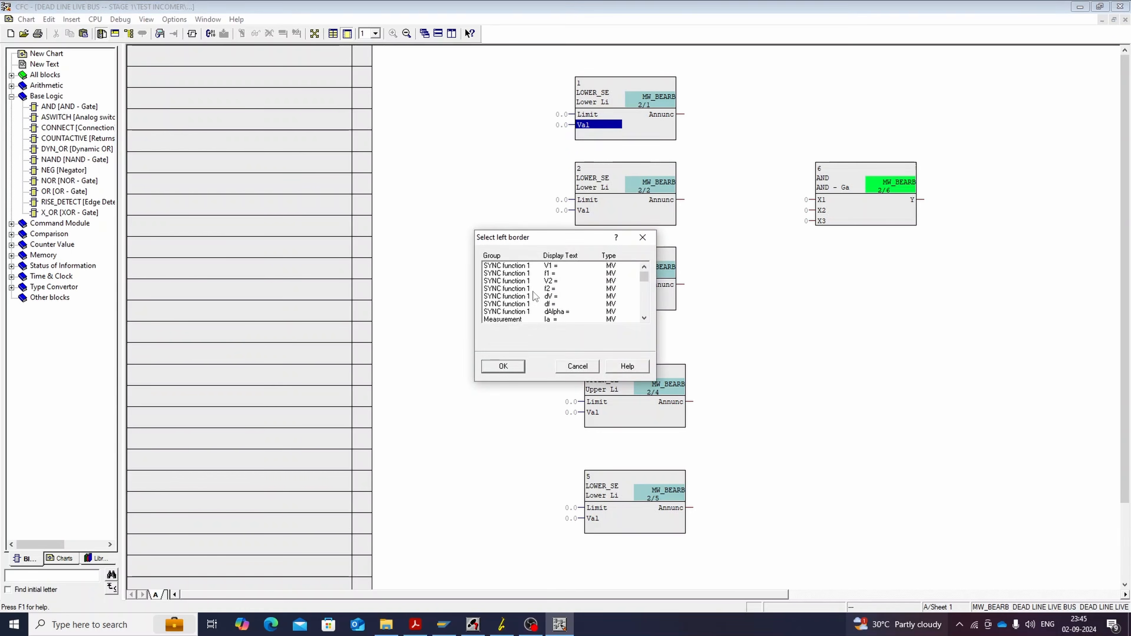
{"action": "scroll", "coordinate": [556, 295], "scroll_direction": "down", "scroll_amount": 5}
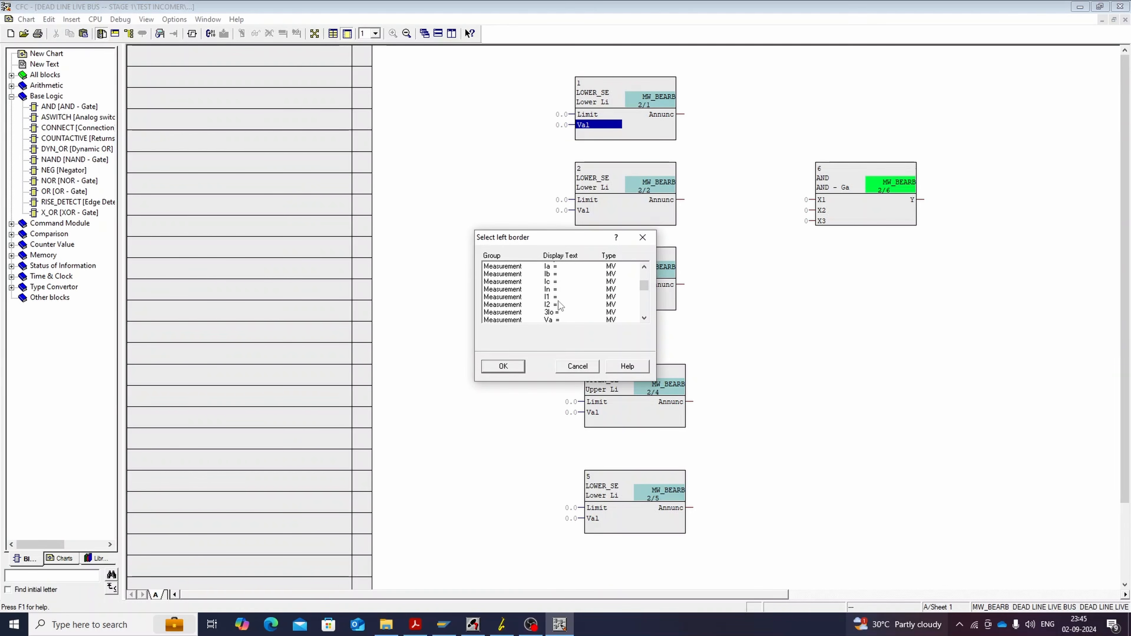
{"action": "left_click", "coordinate": [557, 282]}
{"action": "scroll", "coordinate": [602, 307], "scroll_direction": "down", "scroll_amount": 1}
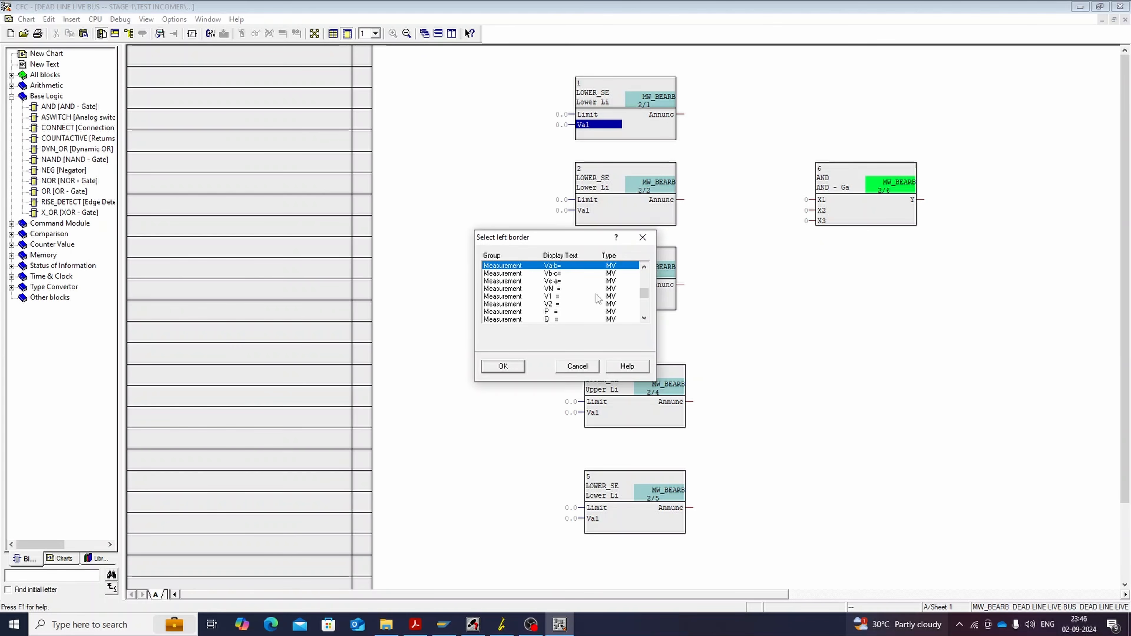
{"action": "left_click", "coordinate": [508, 365]}
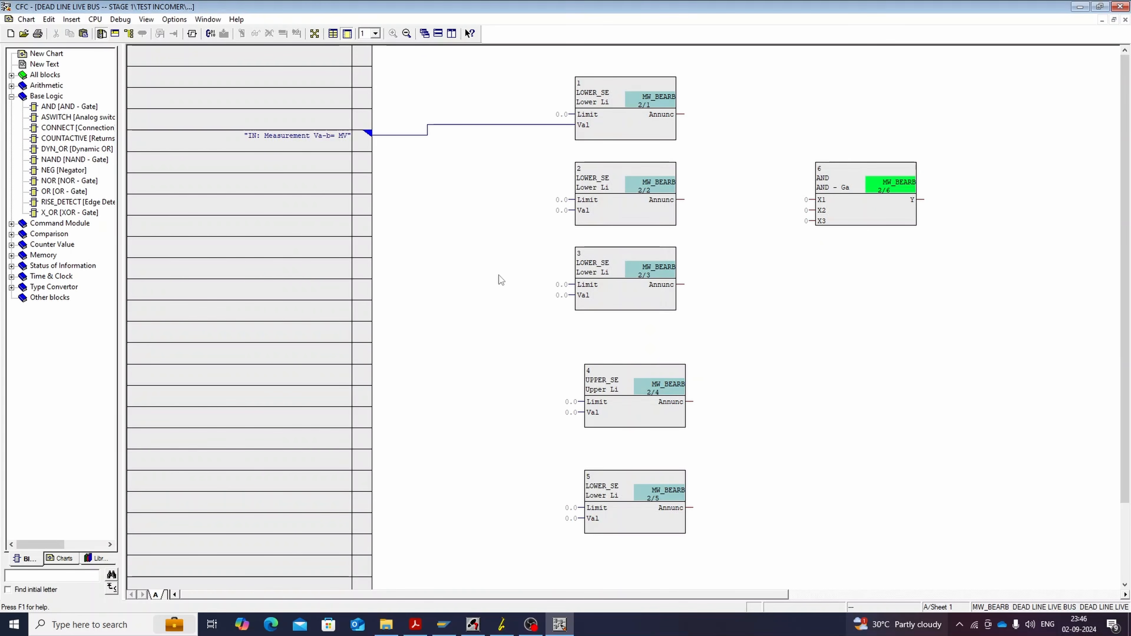
Step: Connect the Val input of the second LOWER_SETPOINT block to the Vb-c measurement
{"action": "right_click", "coordinate": [561, 209]}
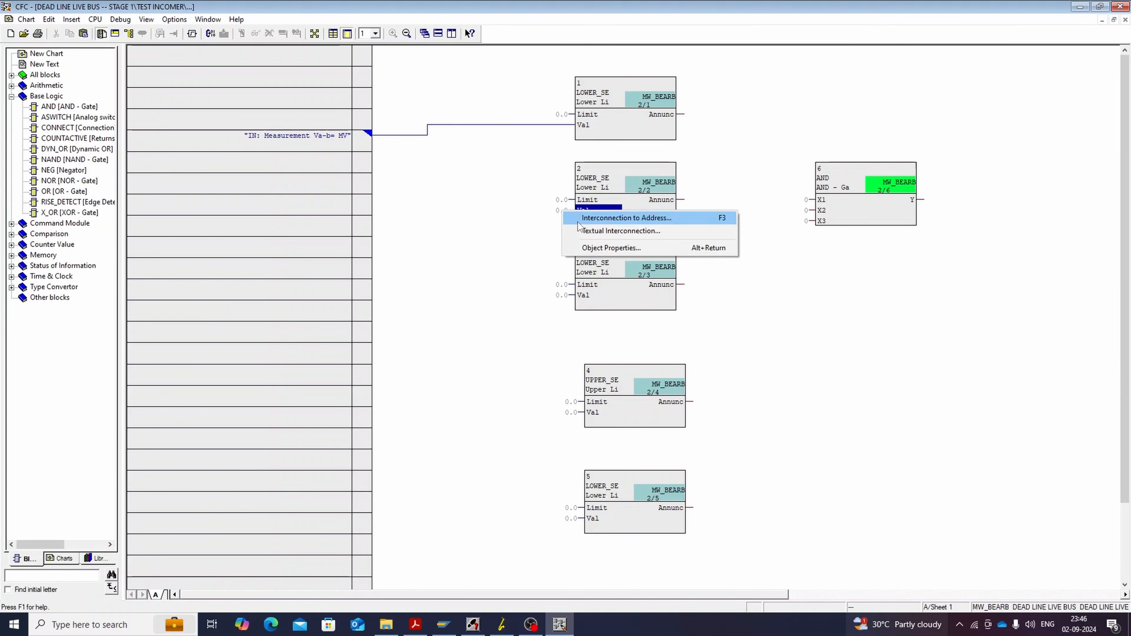
{"action": "left_click", "coordinate": [588, 218]}
{"action": "scroll", "coordinate": [576, 292], "scroll_direction": "down", "scroll_amount": 6}
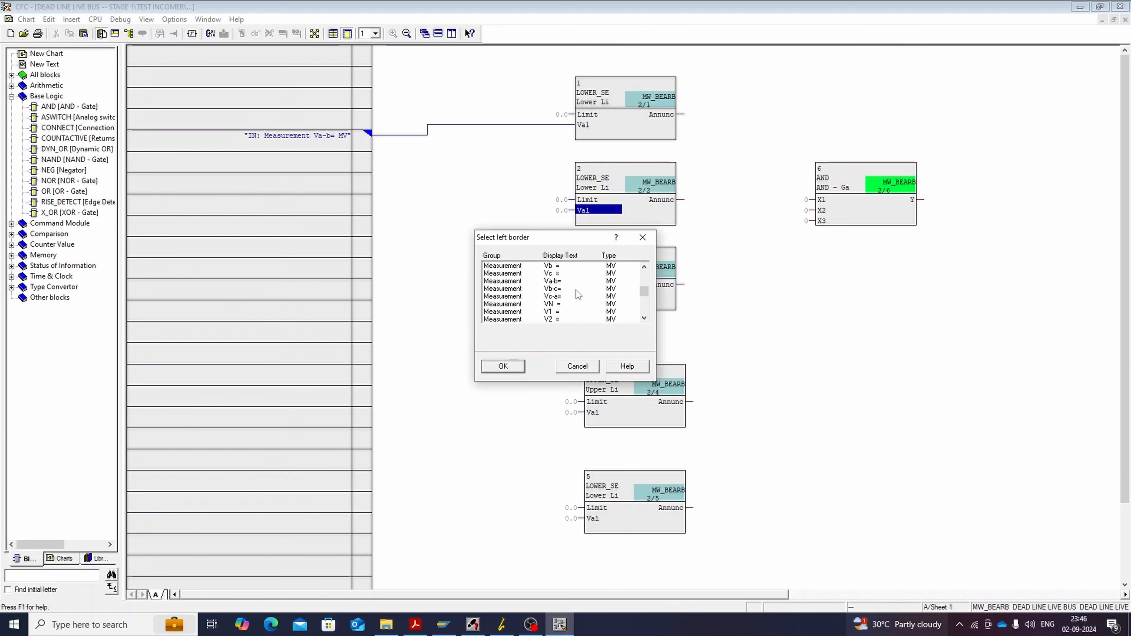
{"action": "double_click", "coordinate": [576, 289]}
Step: Connect the Val input of the third LOWER_SETPOINT block to the Vc-a measurement
{"action": "right_click", "coordinate": [563, 296]}
{"action": "left_click", "coordinate": [590, 303]}
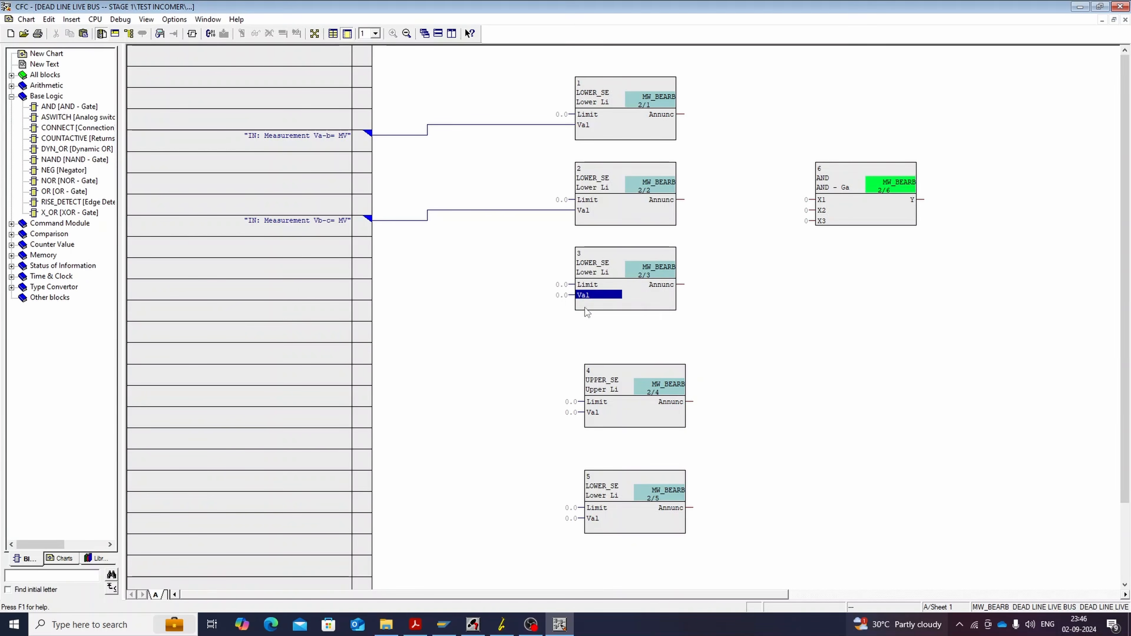
{"action": "scroll", "coordinate": [575, 307], "scroll_direction": "down", "scroll_amount": 6}
{"action": "left_click", "coordinate": [573, 296]}
{"action": "left_click", "coordinate": [494, 365]}
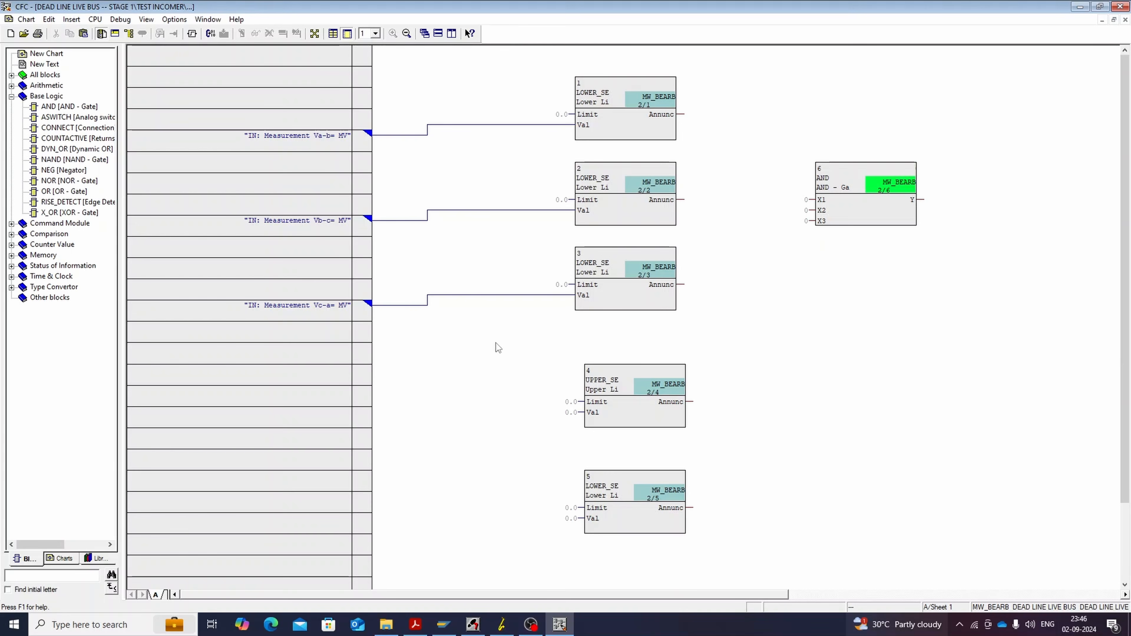
Step: Look through the measured values available for the Val input of the lowest LOWER_SETPOINT block and close the list
{"action": "scroll", "coordinate": [575, 396], "scroll_direction": "down", "scroll_amount": 1}
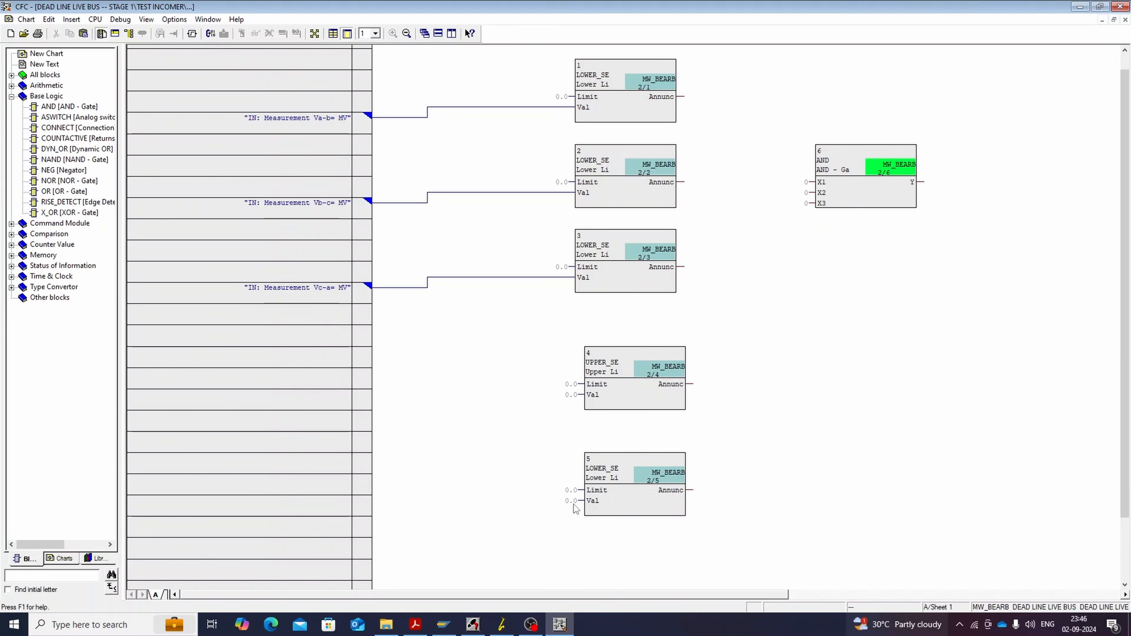
{"action": "right_click", "coordinate": [575, 507]}
{"action": "left_click", "coordinate": [593, 508]}
{"action": "scroll", "coordinate": [576, 289], "scroll_direction": "down", "scroll_amount": 4}
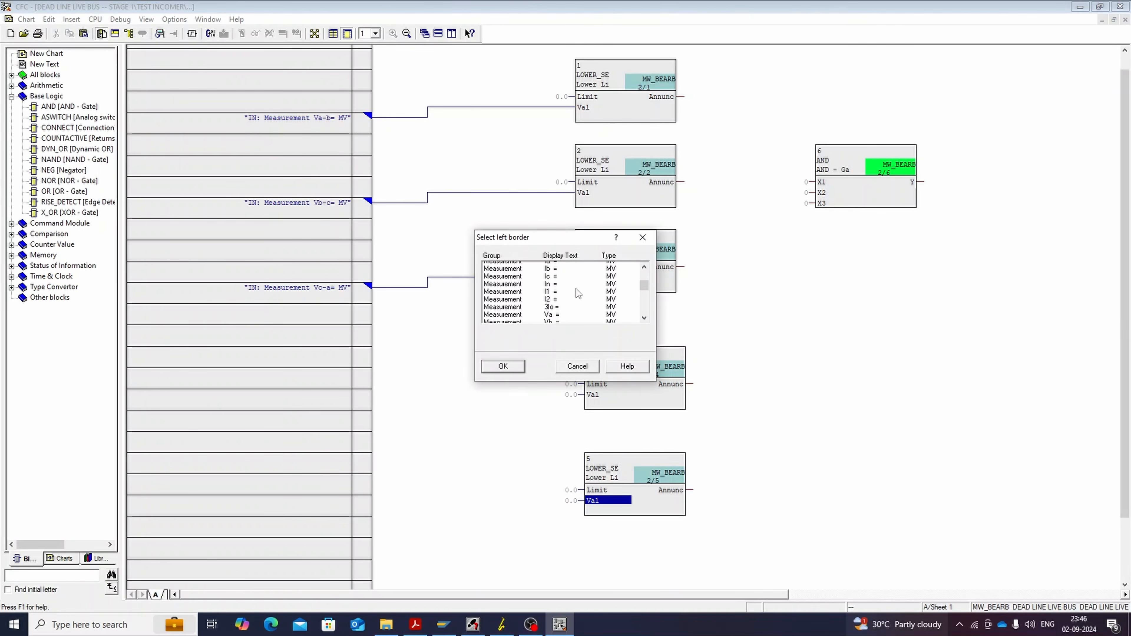
{"action": "scroll", "coordinate": [576, 288], "scroll_direction": "up", "scroll_amount": 3}
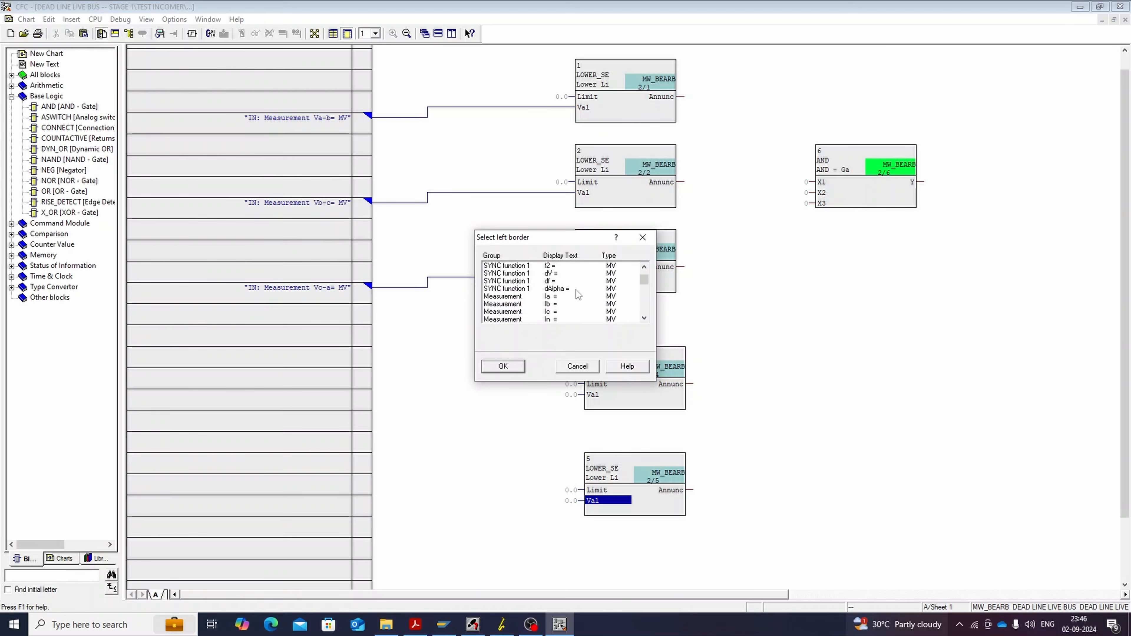
{"action": "scroll", "coordinate": [577, 293], "scroll_direction": "down", "scroll_amount": 6}
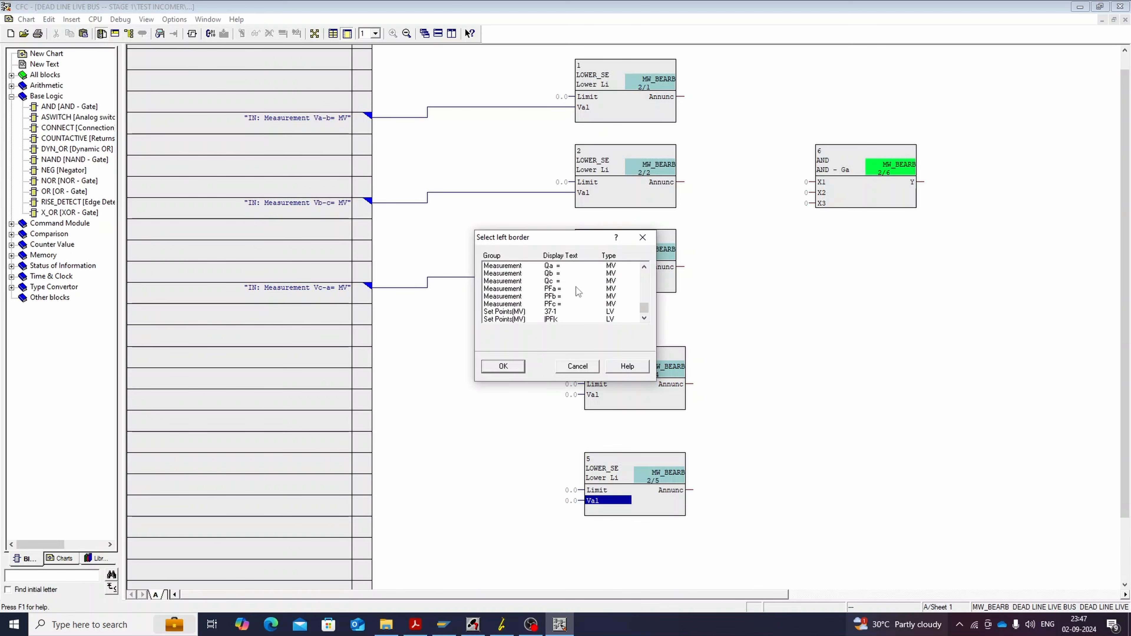
{"action": "scroll", "coordinate": [576, 286], "scroll_direction": "up", "scroll_amount": 5}
{"action": "left_click", "coordinate": [503, 367]}
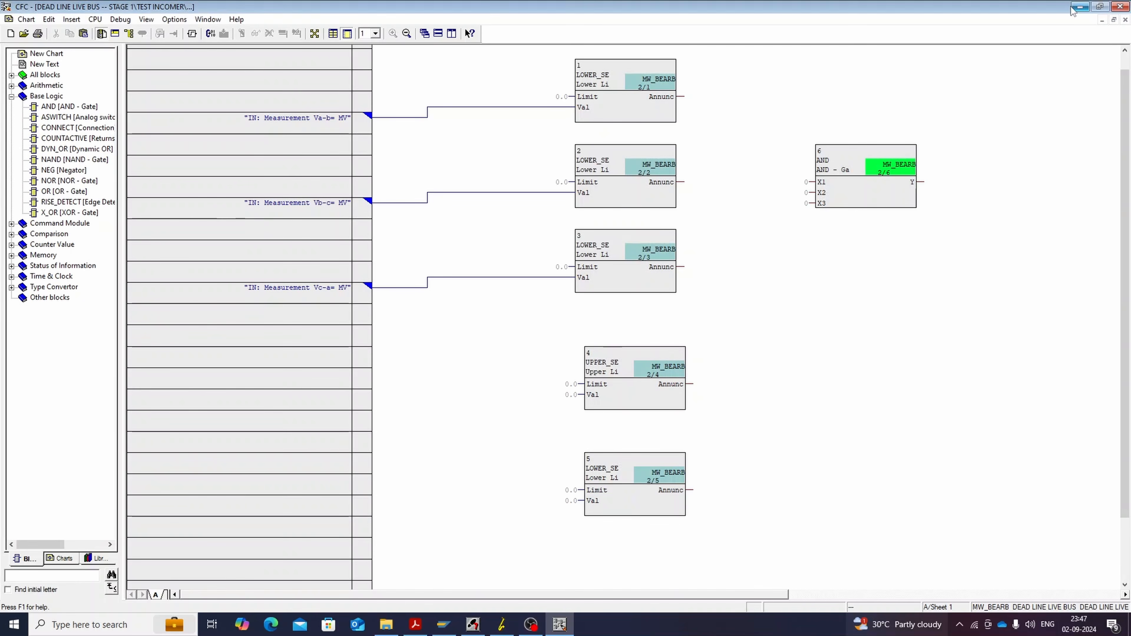
Step: Switch to DIGSI, open the Masking I/O matrix, and collapse expanded groups such as 50/51 Overcur., SYNC function 1, BINARY OUTPUTS and P.System Data 1
{"action": "left_click", "coordinate": [1080, 6]}
{"action": "left_click", "coordinate": [50, 53]}
{"action": "double_click", "coordinate": [191, 65]}
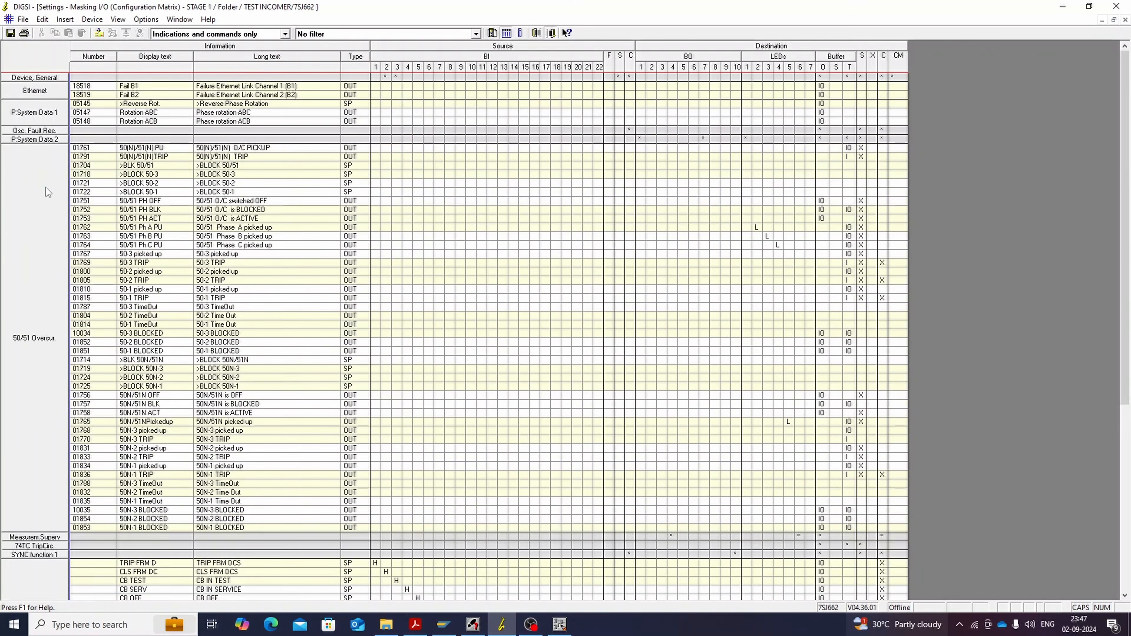
{"action": "double_click", "coordinate": [27, 255]}
{"action": "double_click", "coordinate": [38, 252]}
{"action": "double_click", "coordinate": [40, 178]}
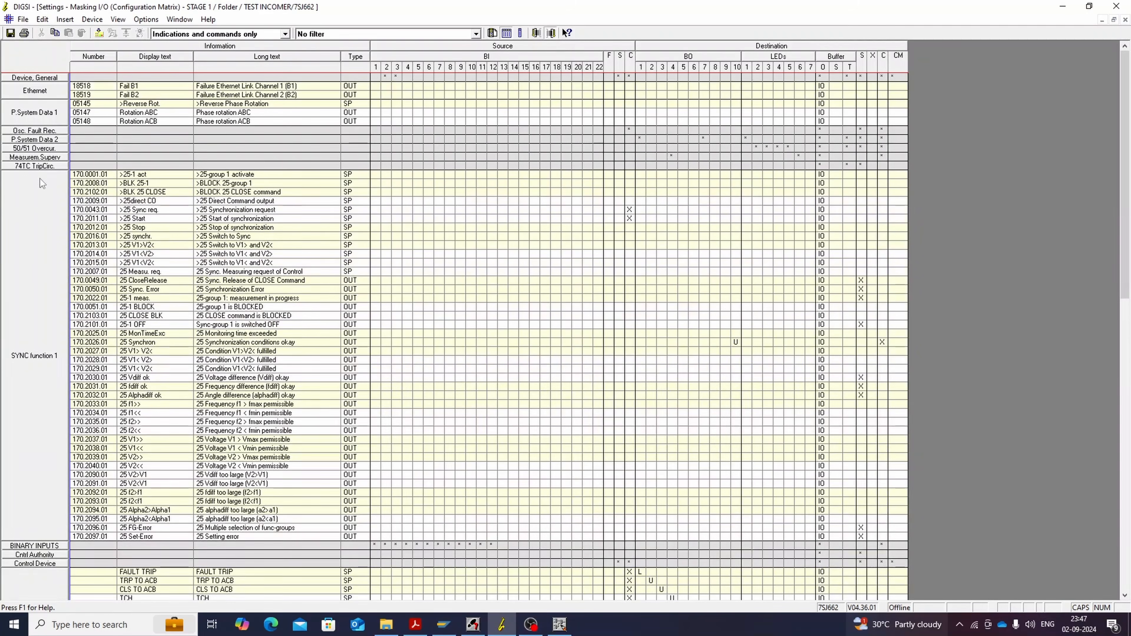
{"action": "double_click", "coordinate": [43, 267]}
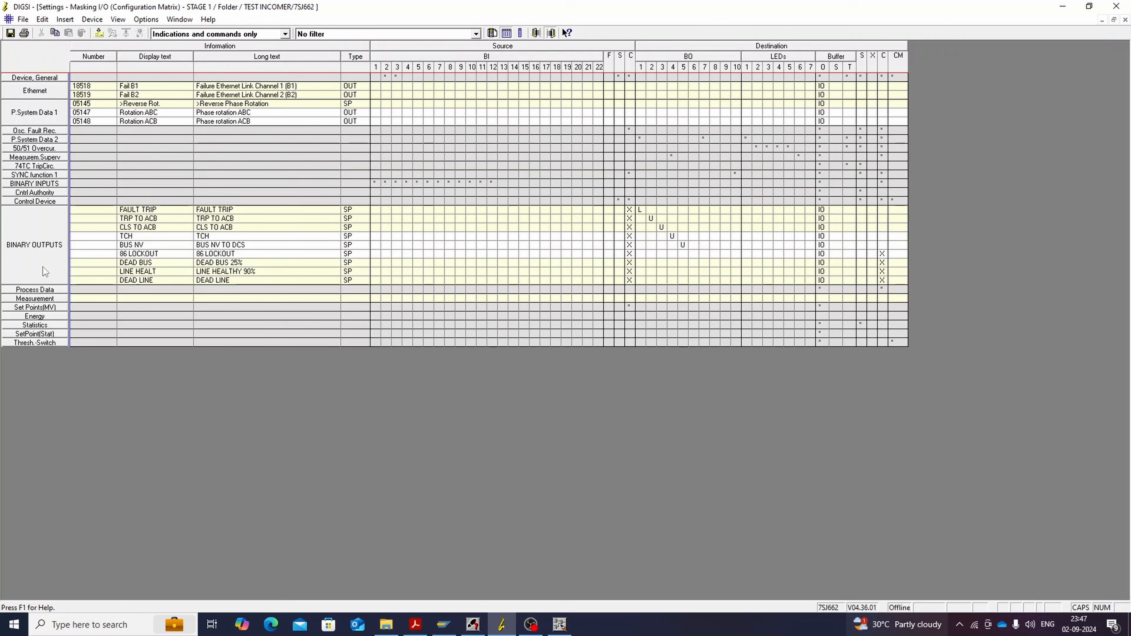
{"action": "double_click", "coordinate": [45, 157]}
{"action": "double_click", "coordinate": [33, 239]}
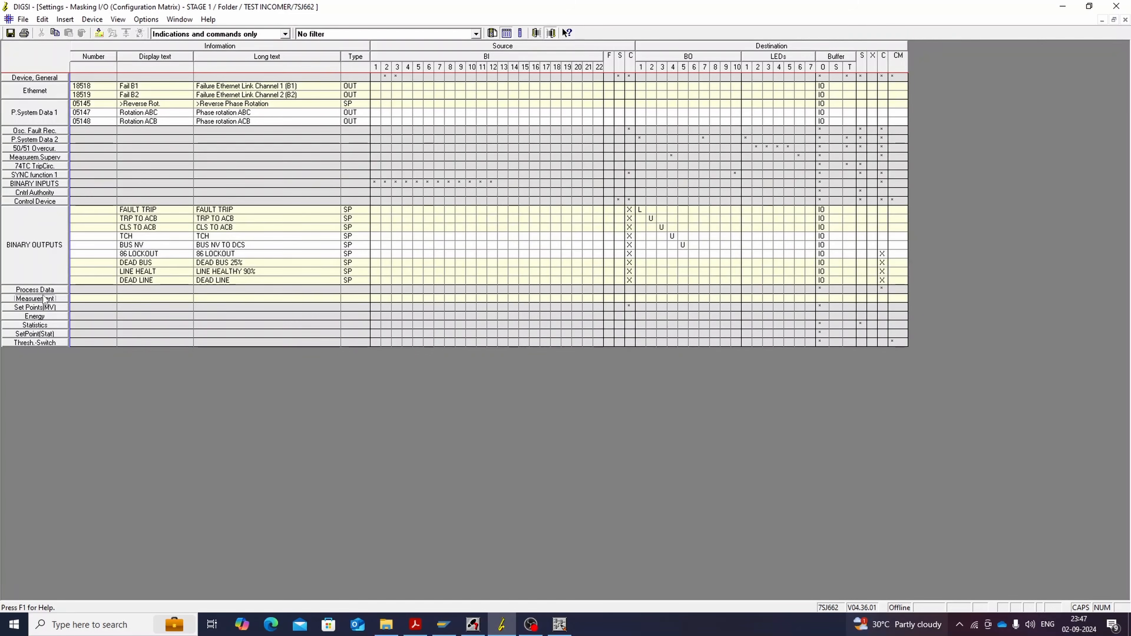
{"action": "double_click", "coordinate": [34, 244]}
{"action": "double_click", "coordinate": [34, 113]}
Step: Show measured and metered values only, and configure the Vsync (synchronism) measurement to the CFC destination
{"action": "left_click", "coordinate": [285, 34]}
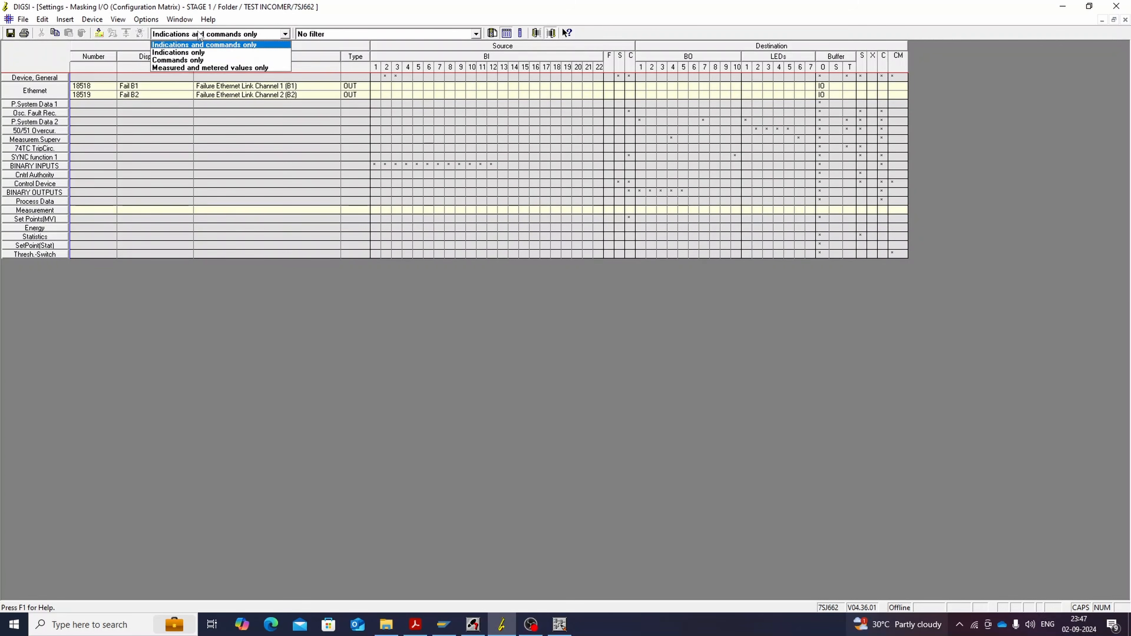
{"action": "left_click", "coordinate": [207, 68]}
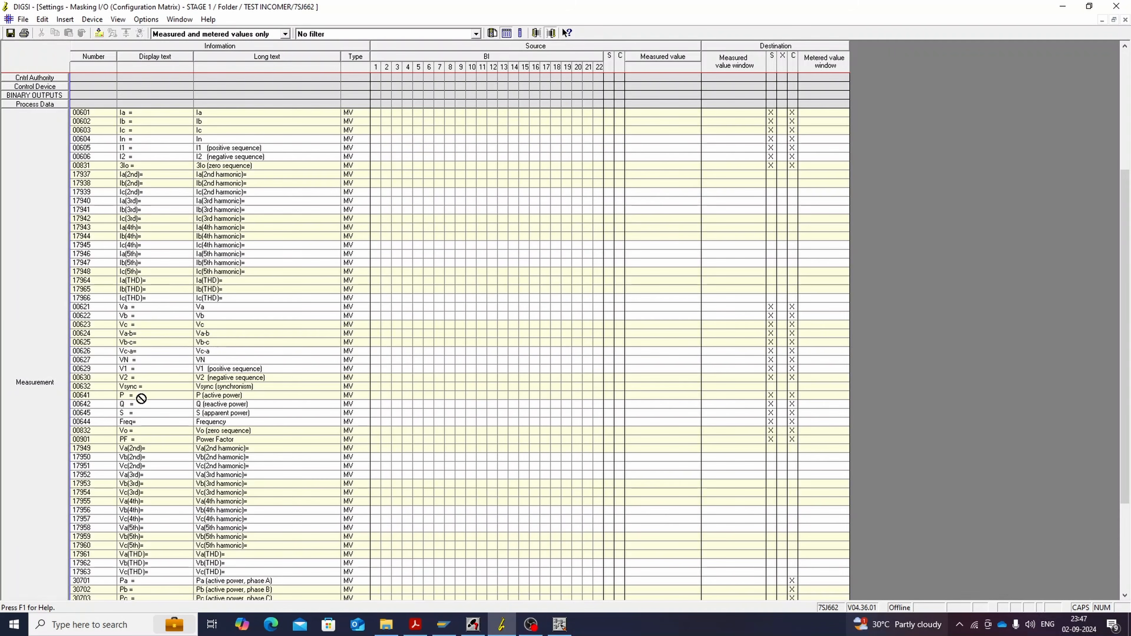
{"action": "right_click", "coordinate": [793, 386]}
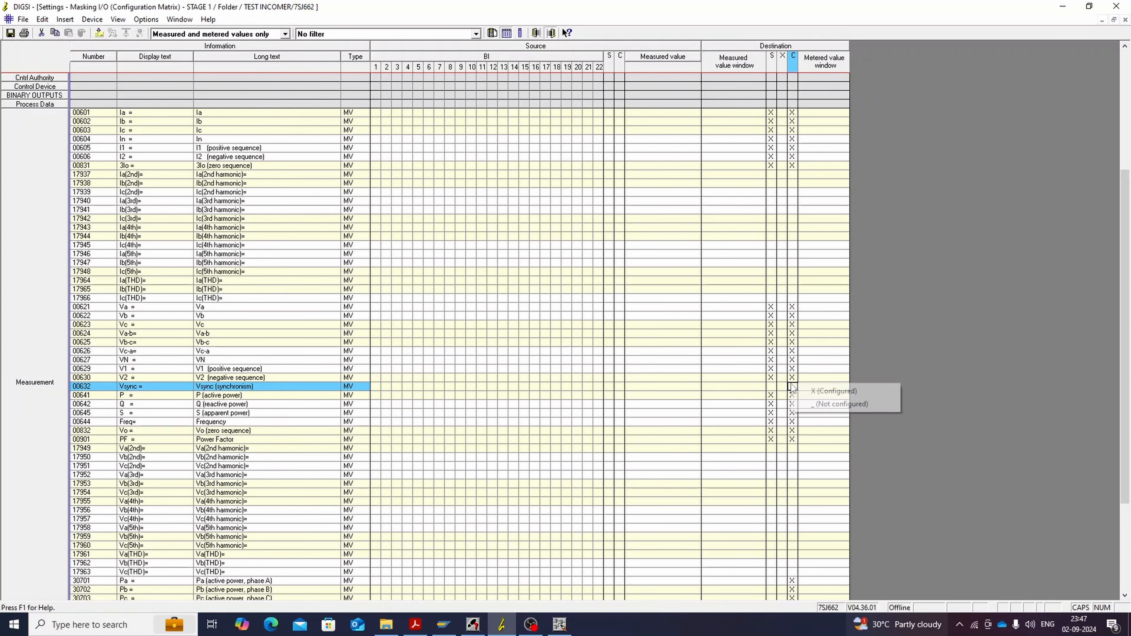
{"action": "left_click", "coordinate": [800, 393]}
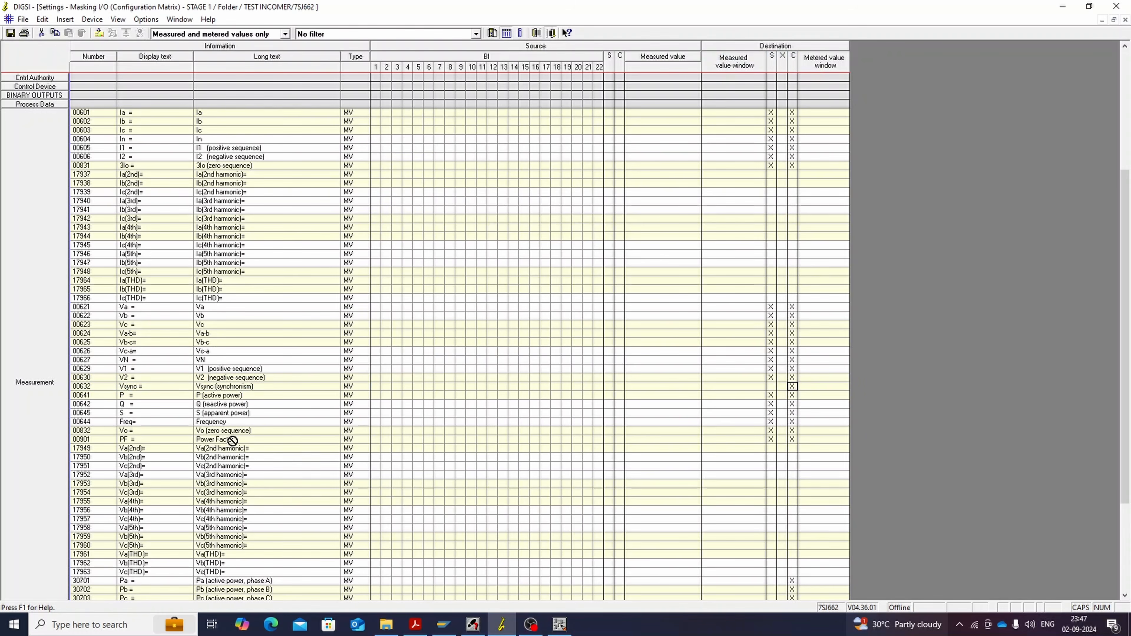
{"action": "scroll", "coordinate": [192, 524], "scroll_direction": "down", "scroll_amount": 1}
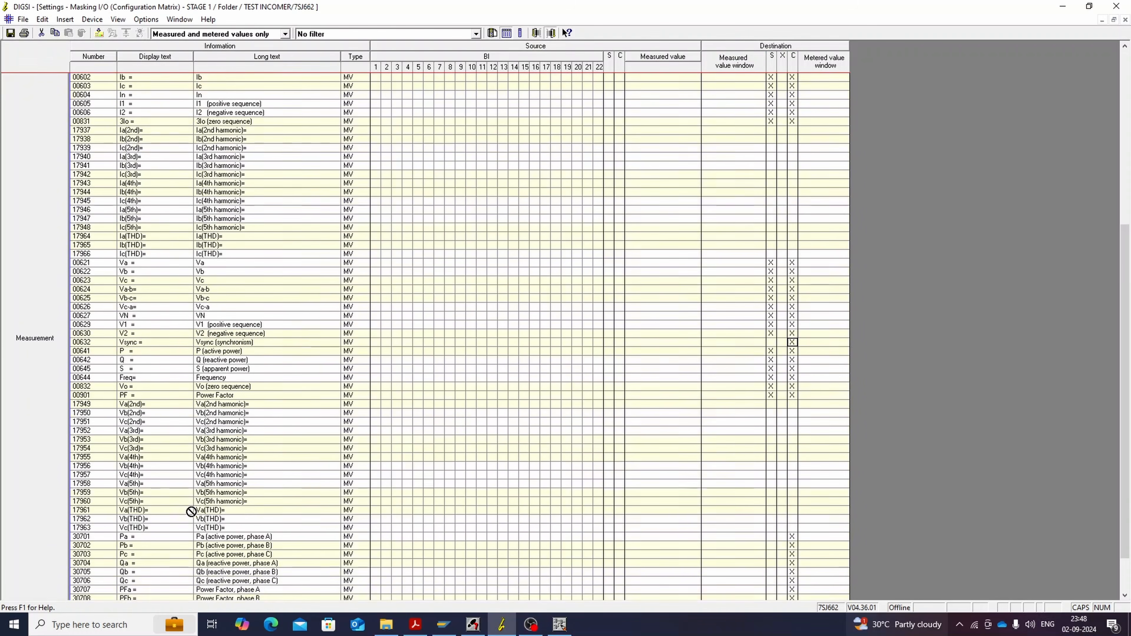
Step: Save the Masking I/O settings, dismiss the report, and close the configuration matrix
{"action": "key", "text": "ctrl+s"}
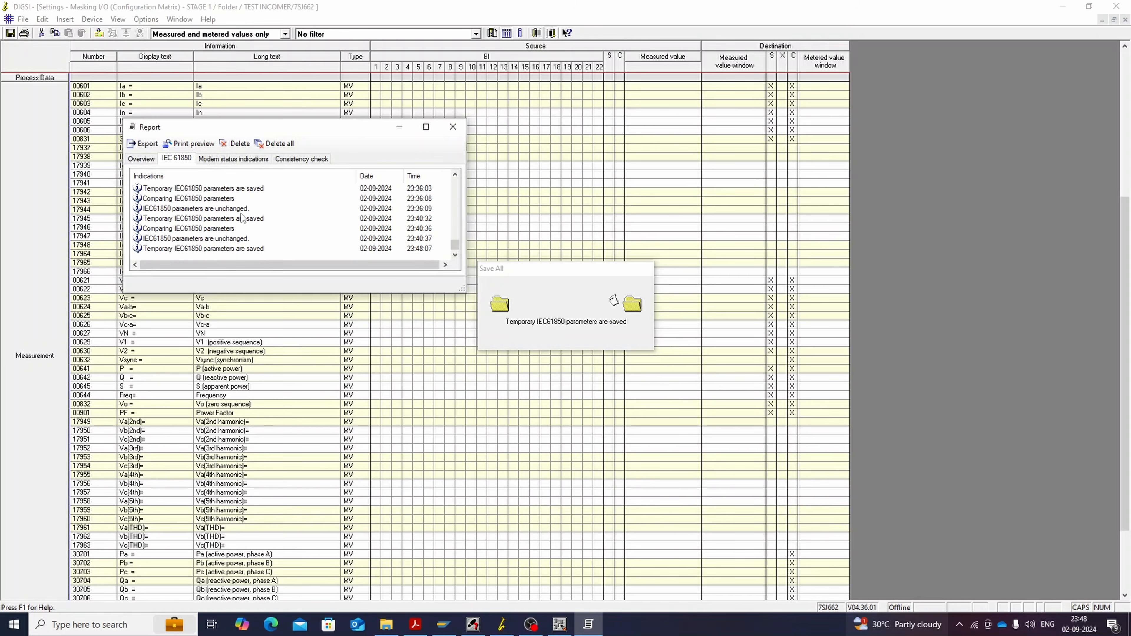
{"action": "left_click", "coordinate": [453, 127]}
{"action": "left_click", "coordinate": [1125, 20]}
Step: Switch to CFC, look through the measured values offered for the lowest LOWER_SETPOINT block's Val input, and close the chart and the CFC editor
{"action": "left_click", "coordinate": [560, 624]}
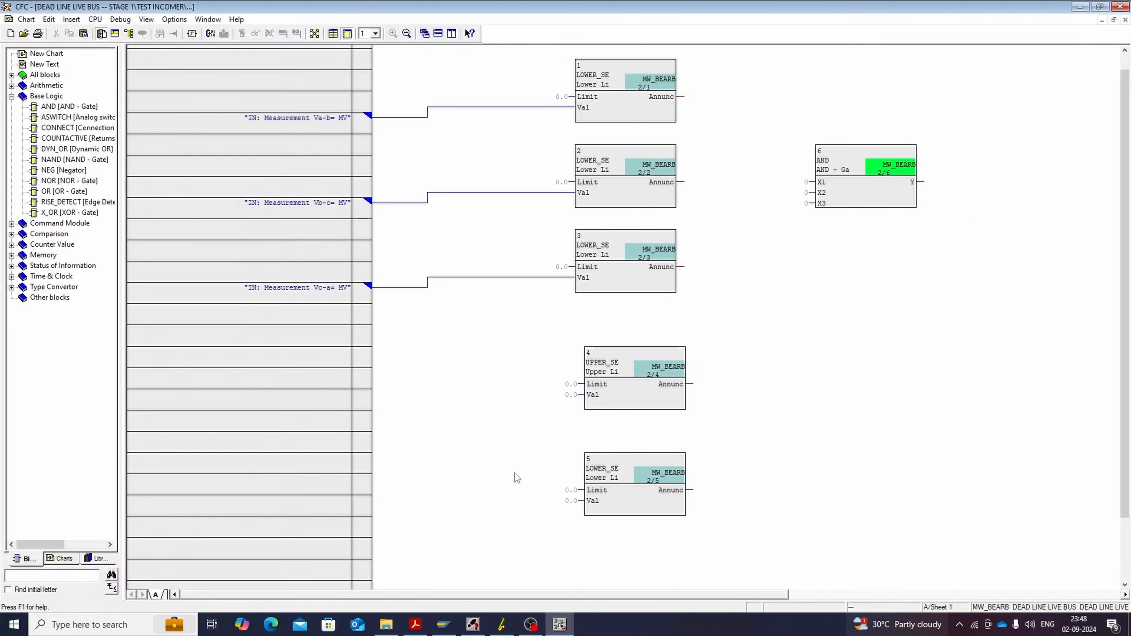
{"action": "left_click", "coordinate": [592, 505]}
{"action": "scroll", "coordinate": [580, 292], "scroll_direction": "down", "scroll_amount": 10}
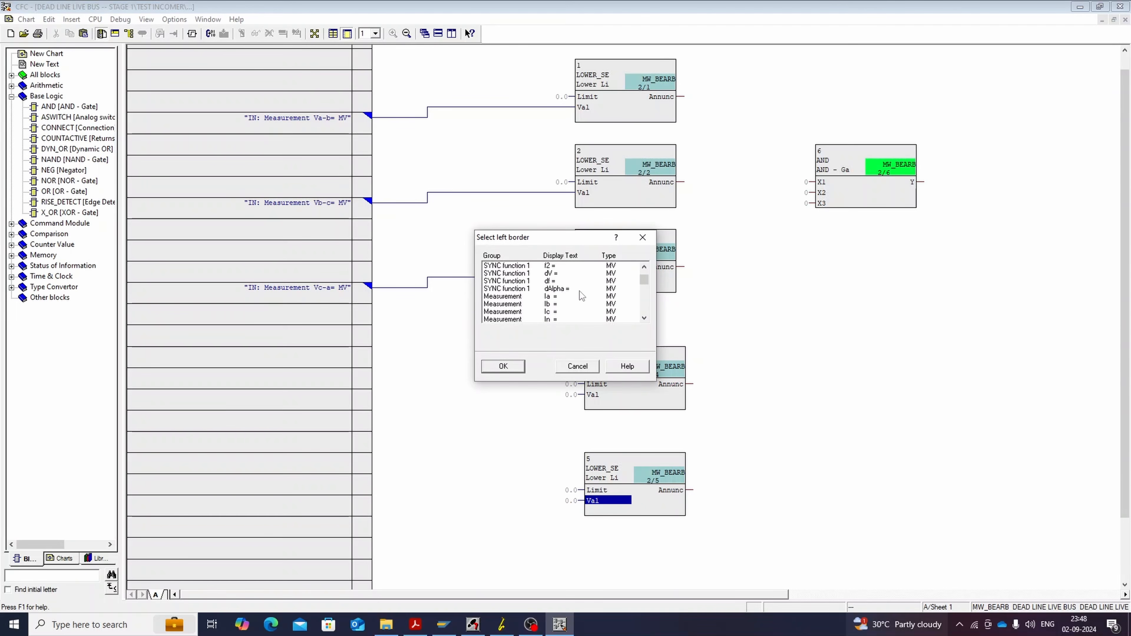
{"action": "scroll", "coordinate": [581, 297], "scroll_direction": "up", "scroll_amount": 5}
{"action": "left_click", "coordinate": [578, 370]}
{"action": "left_click", "coordinate": [1125, 20]}
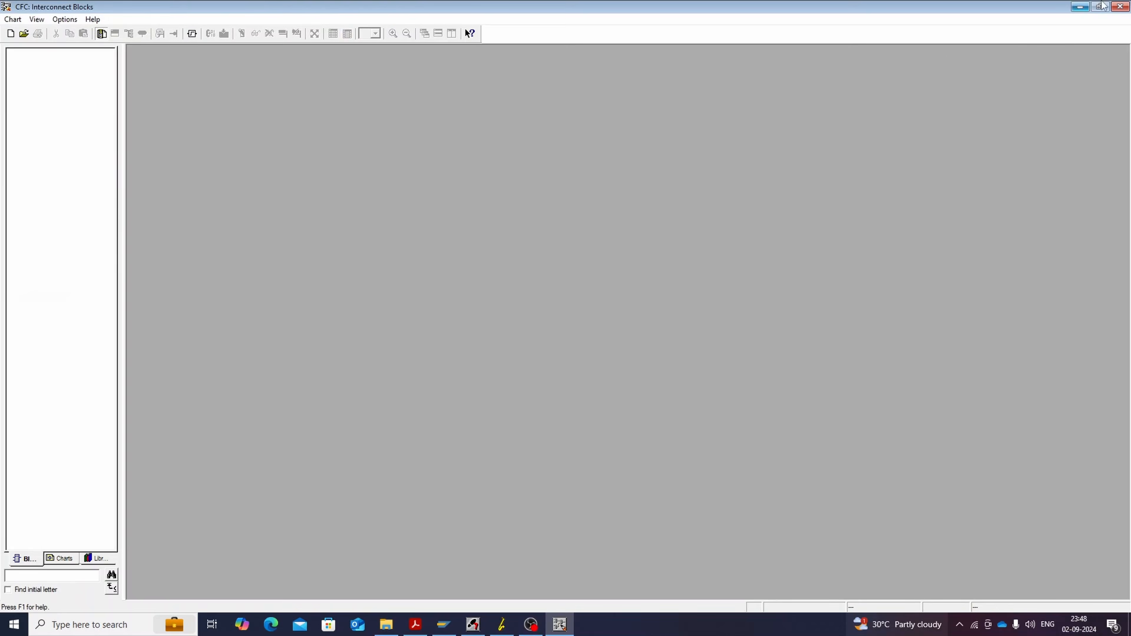
{"action": "left_click", "coordinate": [1120, 7]}
Step: Check the CFC destination of the Vsync (synchronism) measurement in the Masking I/O matrix and close the matrix
{"action": "double_click", "coordinate": [178, 67]}
{"action": "scroll", "coordinate": [129, 393], "scroll_direction": "down", "scroll_amount": 10}
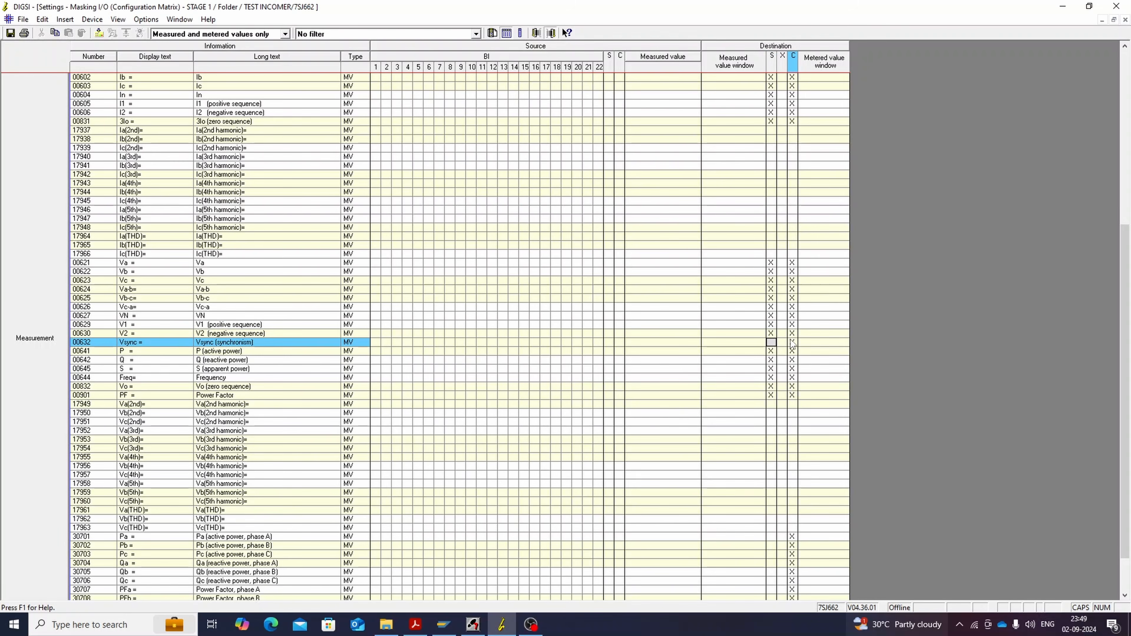
{"action": "left_click", "coordinate": [1125, 20]}
Step: Reopen the DEAD LINE LIVE BUS chart and connect the lowest LOWER_SETPOINT block's Val input to the Vsync measurement
{"action": "double_click", "coordinate": [143, 77]}
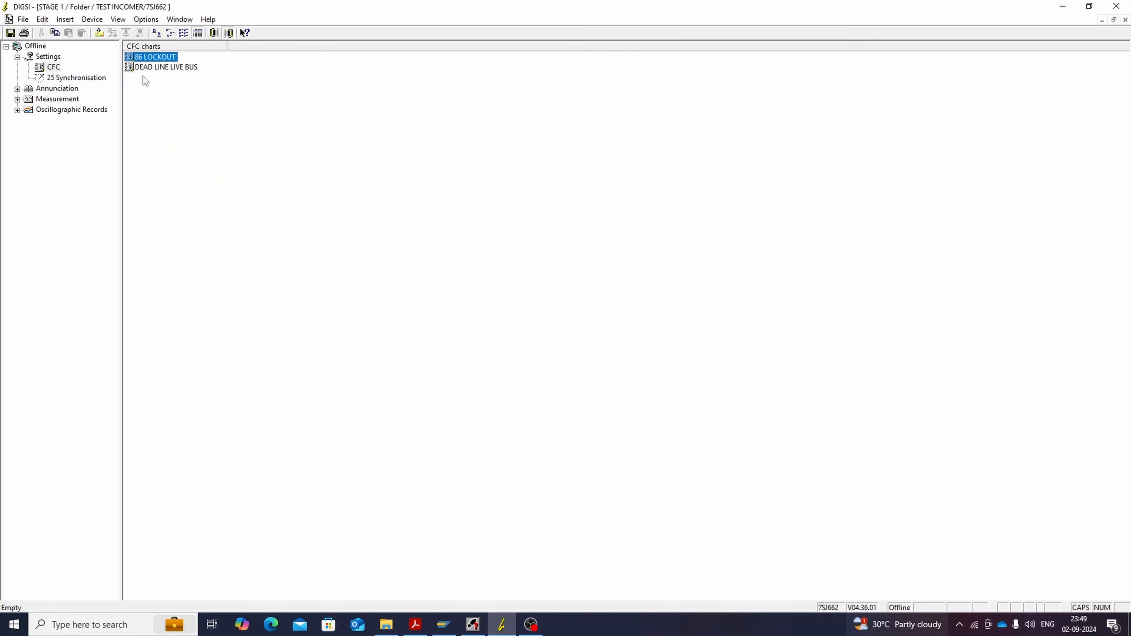
{"action": "double_click", "coordinate": [178, 67]}
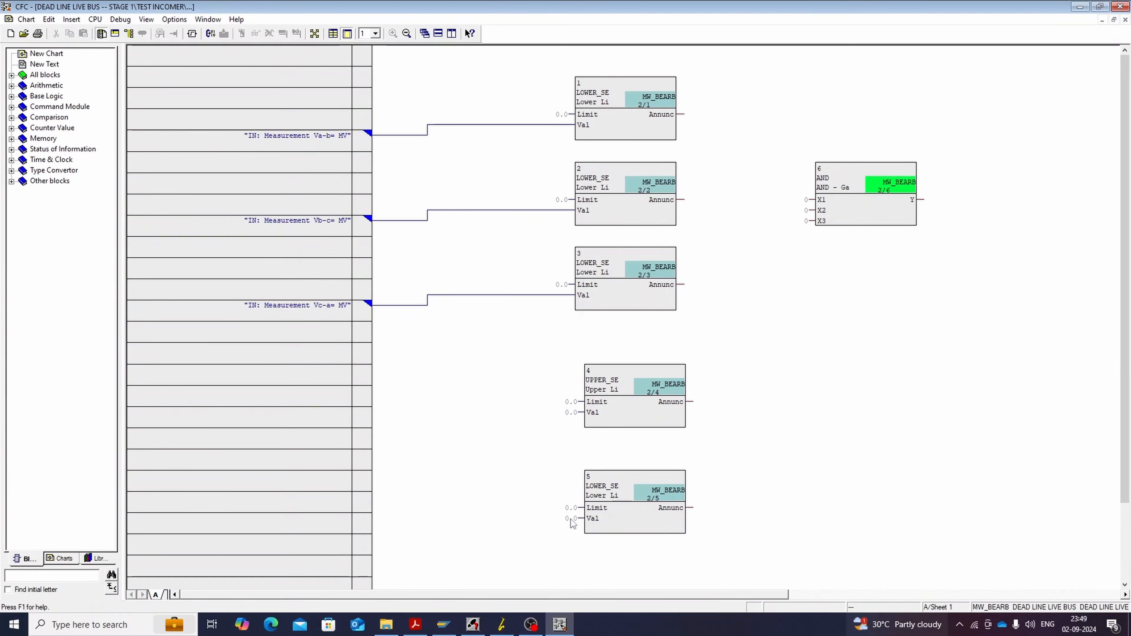
{"action": "right_click", "coordinate": [572, 519]}
{"action": "left_click", "coordinate": [603, 528]}
{"action": "scroll", "coordinate": [551, 280], "scroll_direction": "down", "scroll_amount": 1}
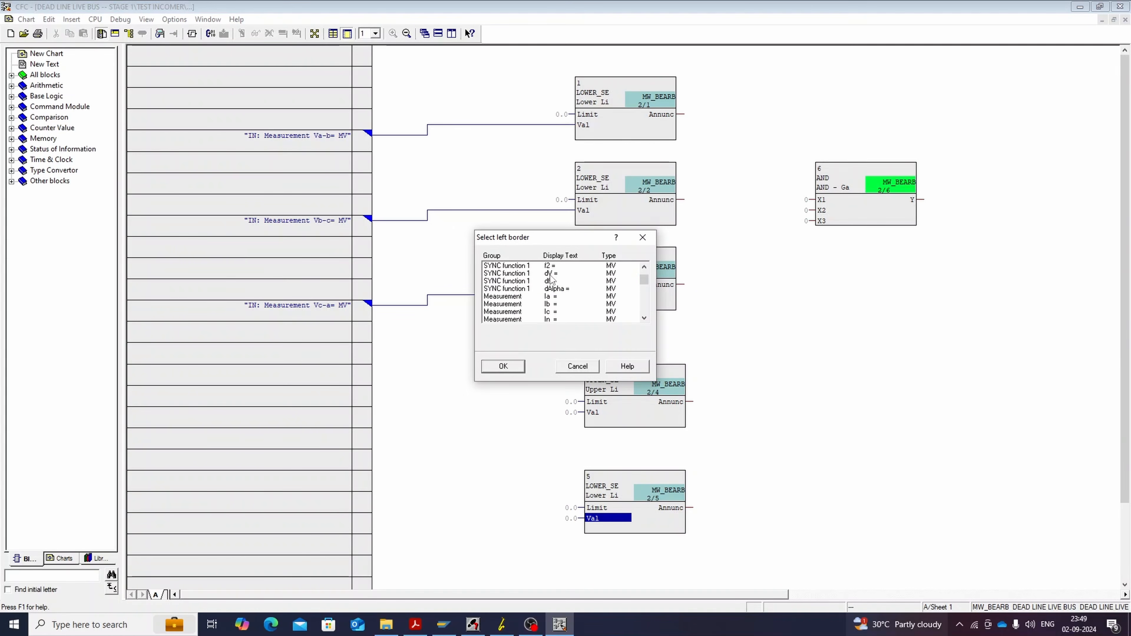
{"action": "scroll", "coordinate": [550, 279], "scroll_direction": "down", "scroll_amount": 4}
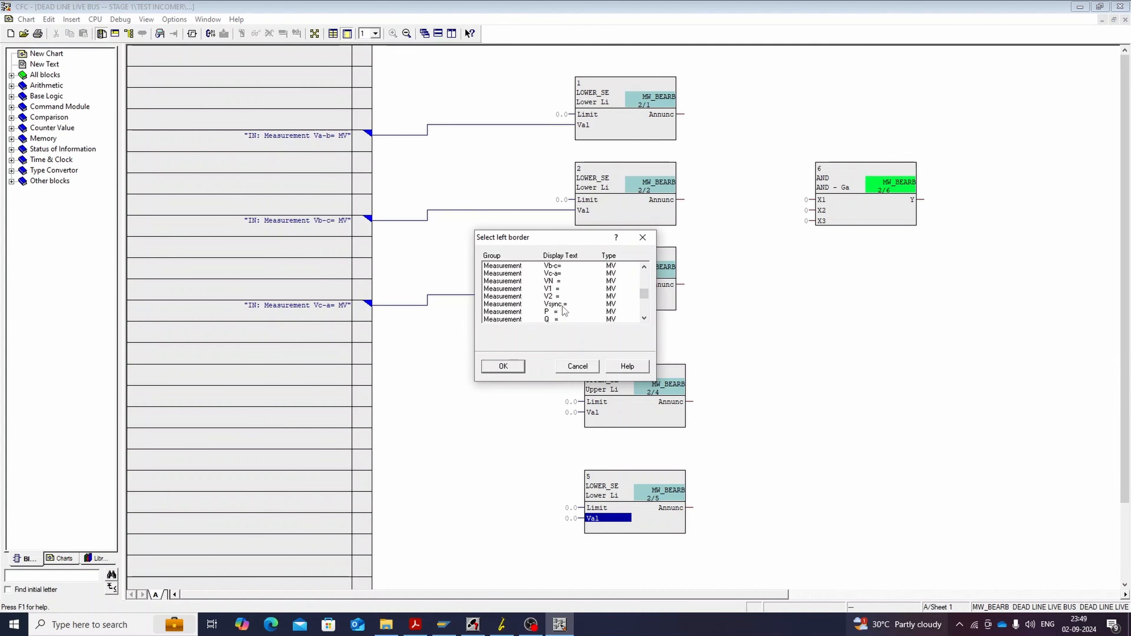
{"action": "left_click", "coordinate": [562, 305]}
{"action": "left_click", "coordinate": [513, 371]}
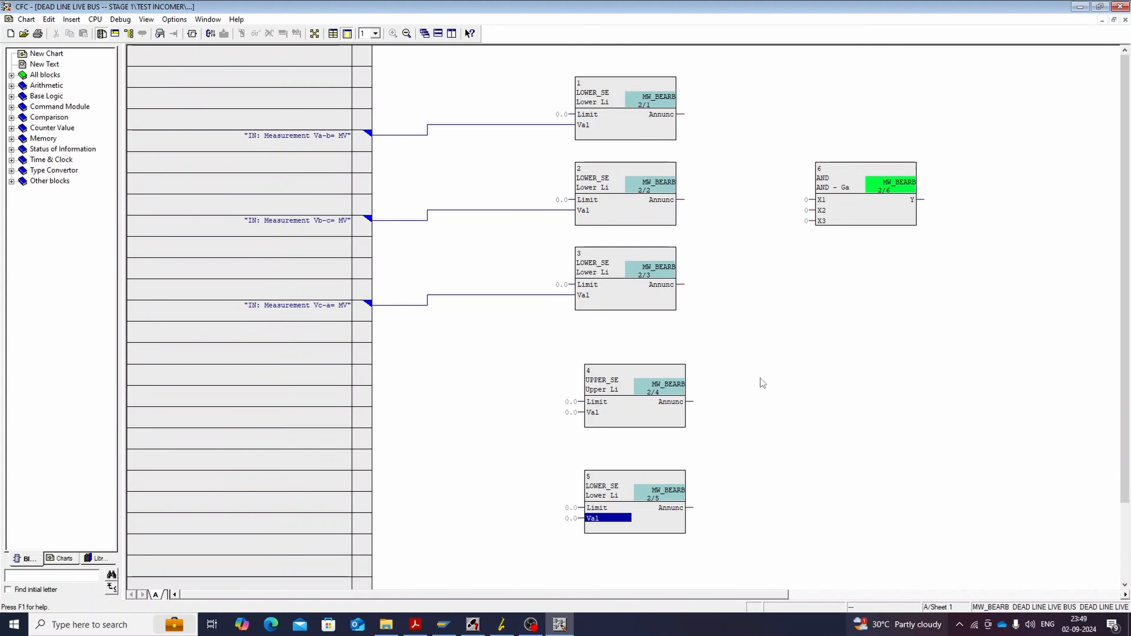
Step: Connect the UPPER_SETPOINT block's Val input to the existing Vsync measurement in the chart's border
{"action": "scroll", "coordinate": [760, 379], "scroll_direction": "down", "scroll_amount": 2}
{"action": "left_click", "coordinate": [576, 341]}
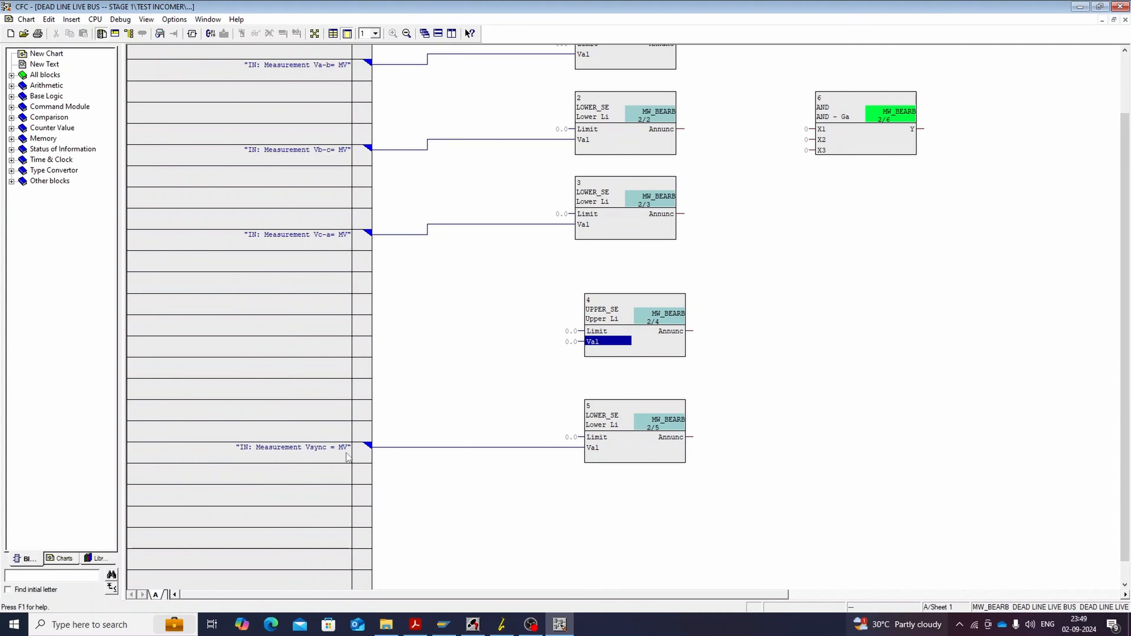
{"action": "left_click", "coordinate": [363, 446]}
{"action": "left_click", "coordinate": [797, 398]}
{"action": "left_click", "coordinate": [582, 342]}
{"action": "left_click", "coordinate": [364, 446]}
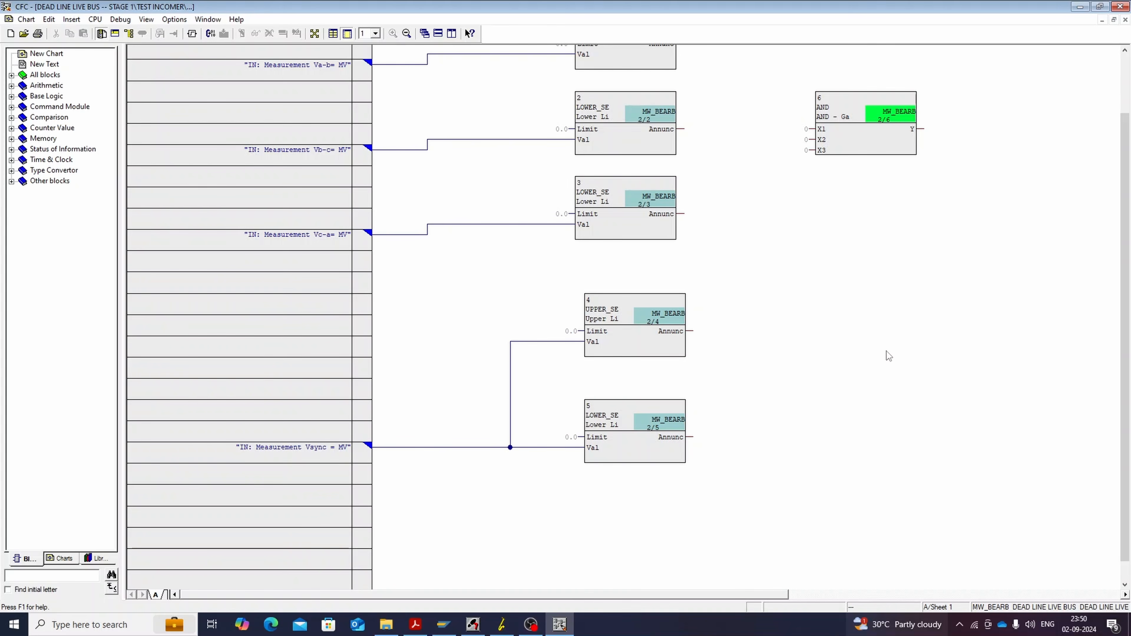
{"action": "scroll", "coordinate": [827, 341], "scroll_direction": "up", "scroll_amount": 2}
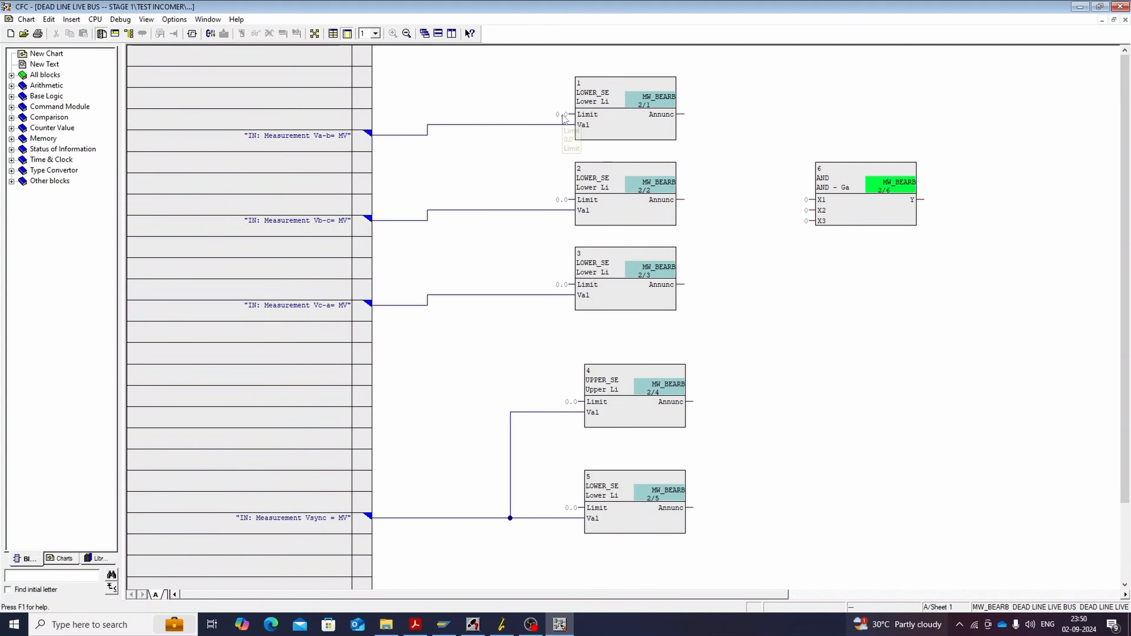
Step: Set the Limit input of the three LOWER_SETPOINT blocks fed by Va-b, Vb-c and Vc-a to 27.5
{"action": "double_click", "coordinate": [588, 114]}
{"action": "left_click", "coordinate": [119, 427]}
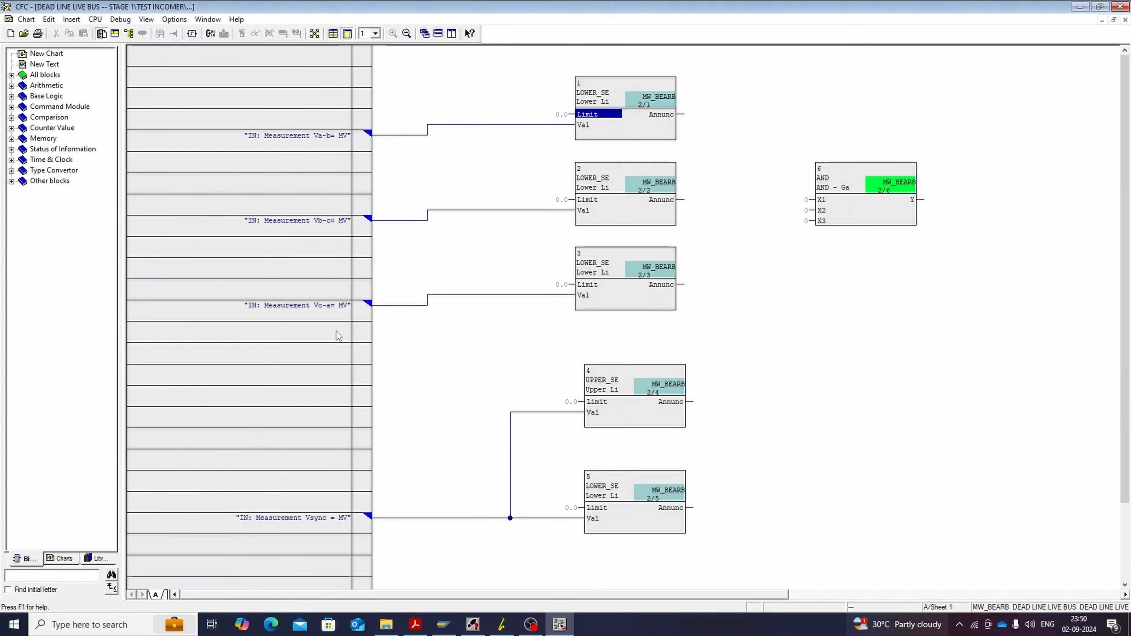
{"action": "double_click", "coordinate": [573, 202]}
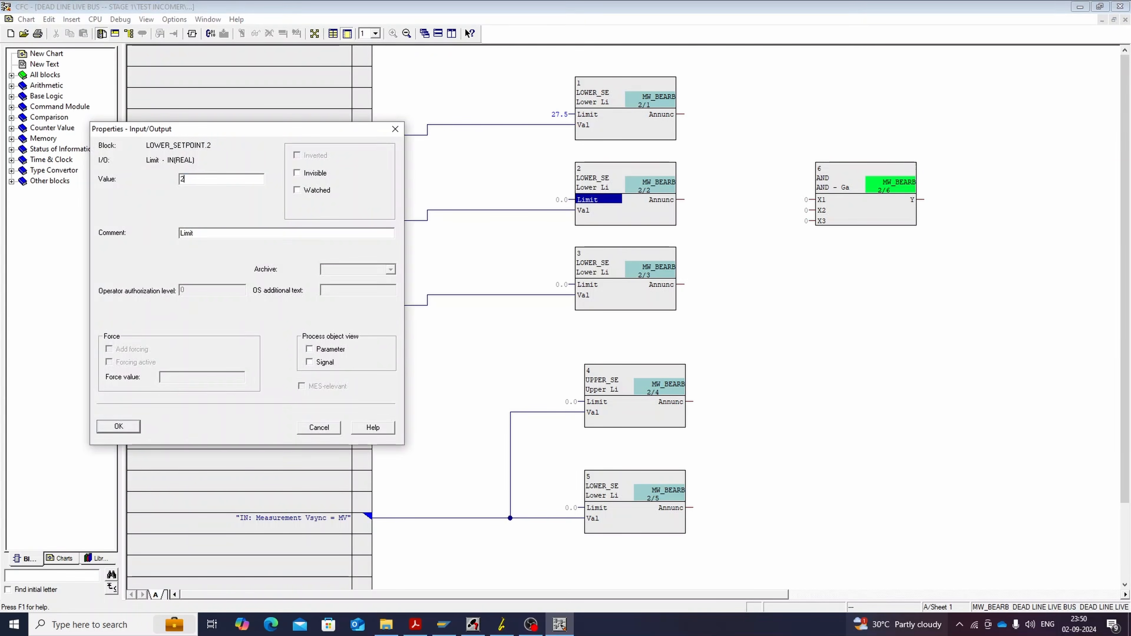
{"action": "type", "text": "27.5"}
{"action": "left_click", "coordinate": [133, 427]}
{"action": "double_click", "coordinate": [584, 286]}
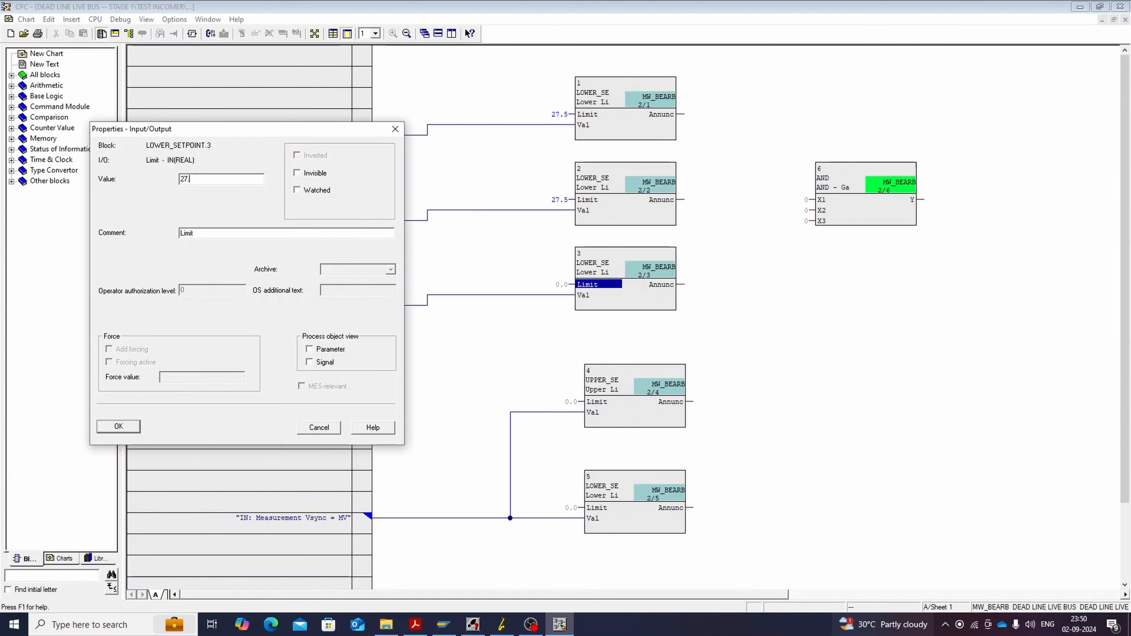
{"action": "left_click", "coordinate": [118, 428]}
Step: For the Vsync blocks, set the UPPER_SETPOINT limit to 99 and the LOWER_SETPOINT limit to 27.5
{"action": "double_click", "coordinate": [575, 403]}
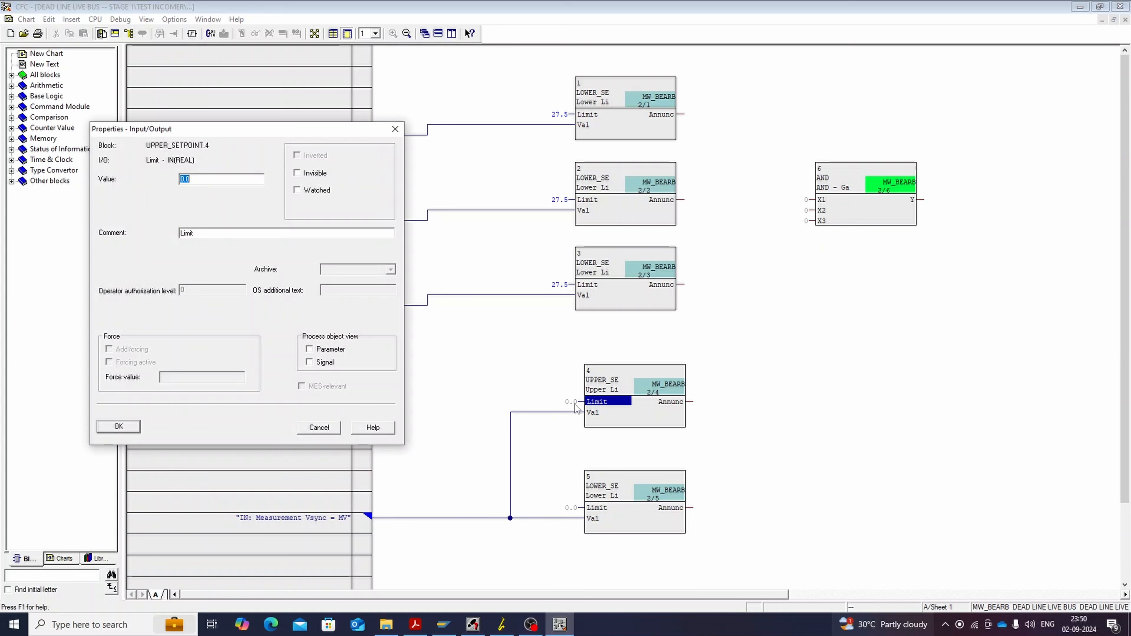
{"action": "left_click", "coordinate": [118, 427]}
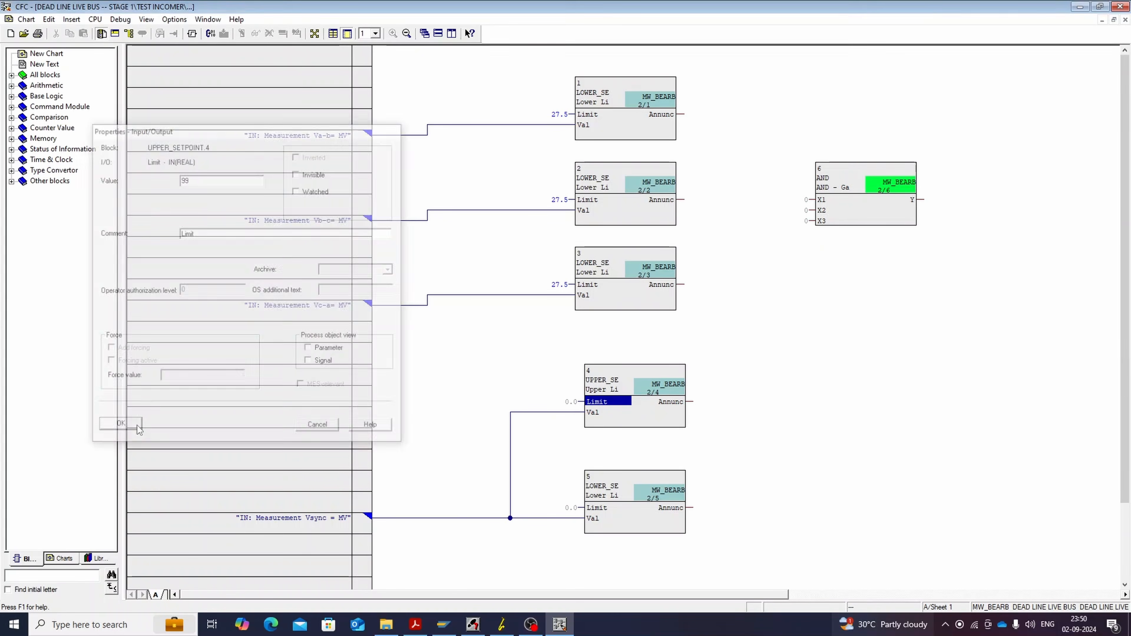
{"action": "double_click", "coordinate": [579, 508]}
{"action": "type", "text": "27.5"}
{"action": "left_click", "coordinate": [119, 427]}
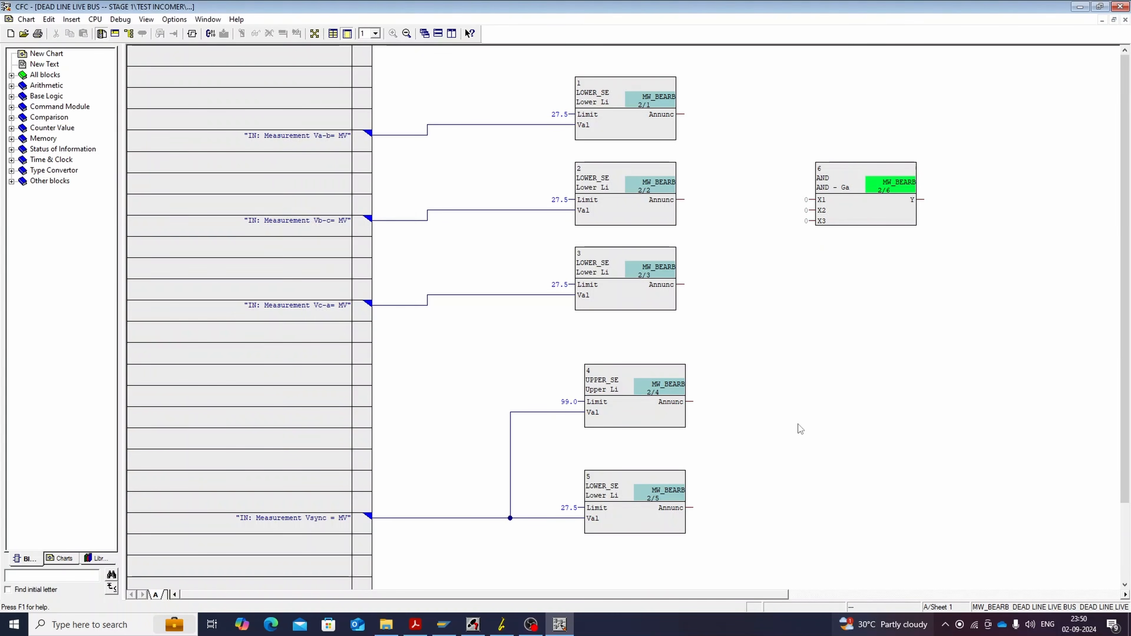
Step: Wire the Annunc outputs of LOWER_SETPOINT blocks 1, 2 and 3 to AND gate inputs X1, X2 and X3
{"action": "left_click", "coordinate": [680, 114]}
{"action": "left_click", "coordinate": [809, 199]}
{"action": "left_click", "coordinate": [679, 199]}
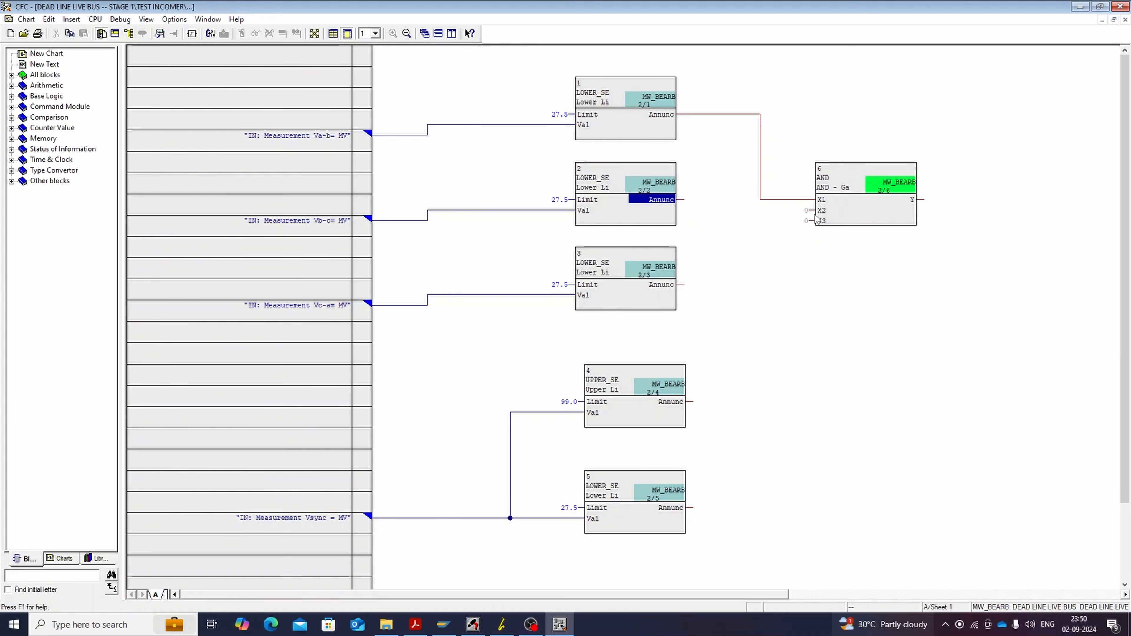
{"action": "left_click", "coordinate": [808, 210]}
{"action": "left_click", "coordinate": [679, 284]}
{"action": "left_click", "coordinate": [808, 221]}
Step: Interconnect the AND gate's output Y to its BINARY OUTPUTS signal on the chart's right border
{"action": "left_click_drag", "start_coordinate": [688, 595], "coordinate": [1000, 595]}
{"action": "right_click", "coordinate": [408, 202]}
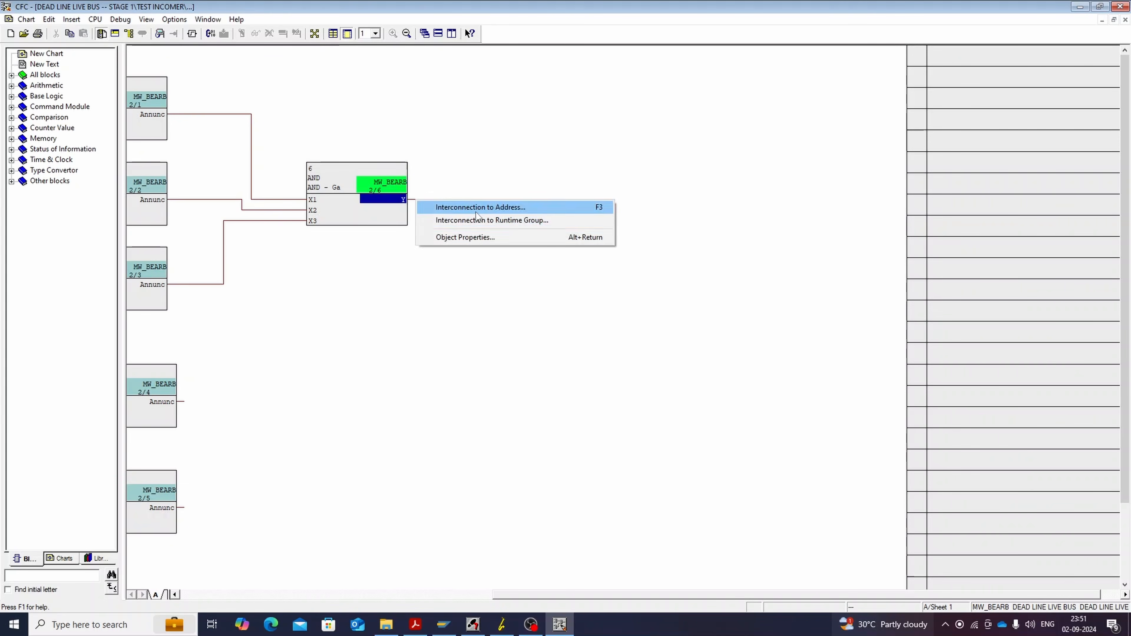
{"action": "left_click", "coordinate": [450, 207]}
{"action": "scroll", "coordinate": [579, 249], "scroll_direction": "down", "scroll_amount": 5}
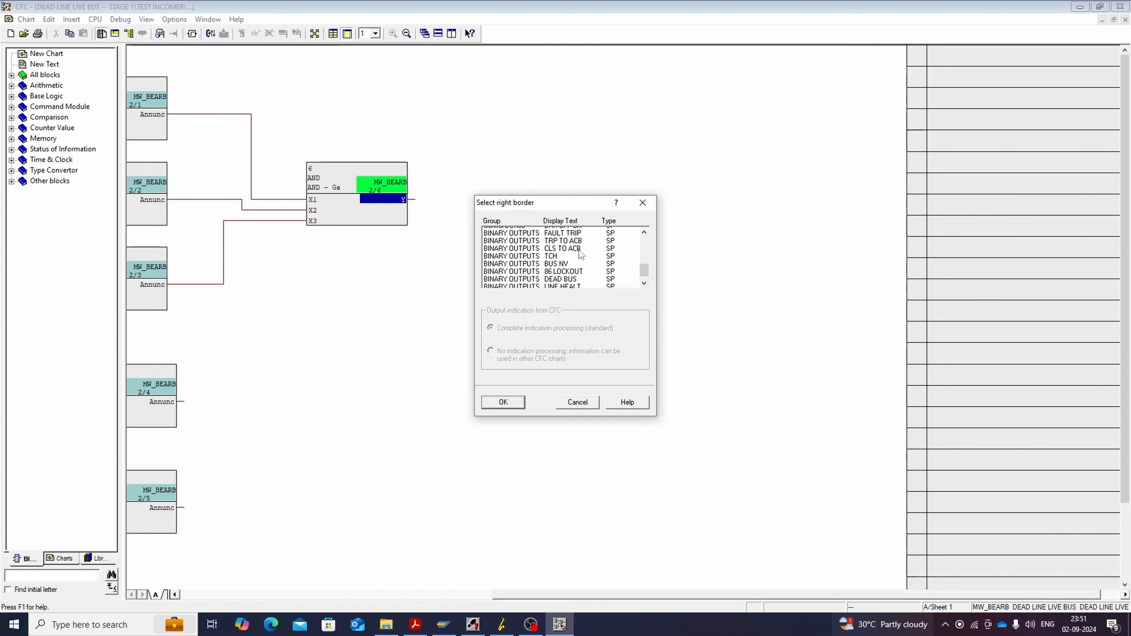
{"action": "double_click", "coordinate": [574, 261]}
Step: Interconnect the Annunc output of the UPPER_SETPOINT block to its BINARY OUTPUTS signal on the right border
{"action": "left_click_drag", "start_coordinate": [593, 597], "coordinate": [419, 597]}
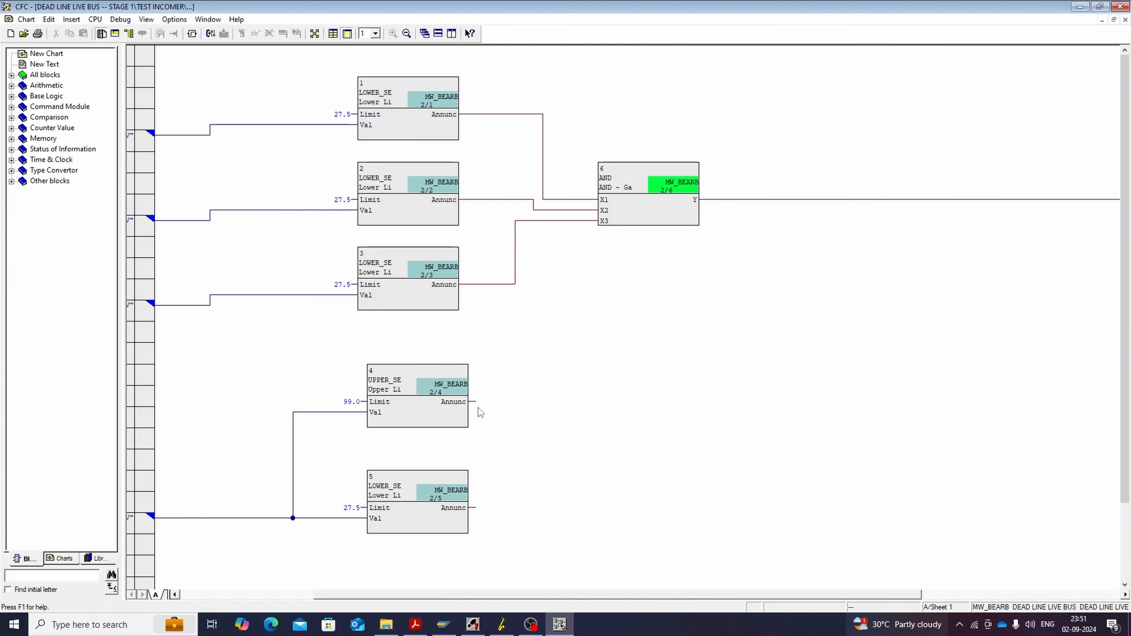
{"action": "left_click", "coordinate": [453, 402]}
{"action": "right_click", "coordinate": [453, 401]}
{"action": "left_click", "coordinate": [494, 406]}
{"action": "scroll", "coordinate": [581, 265], "scroll_direction": "down", "scroll_amount": 5}
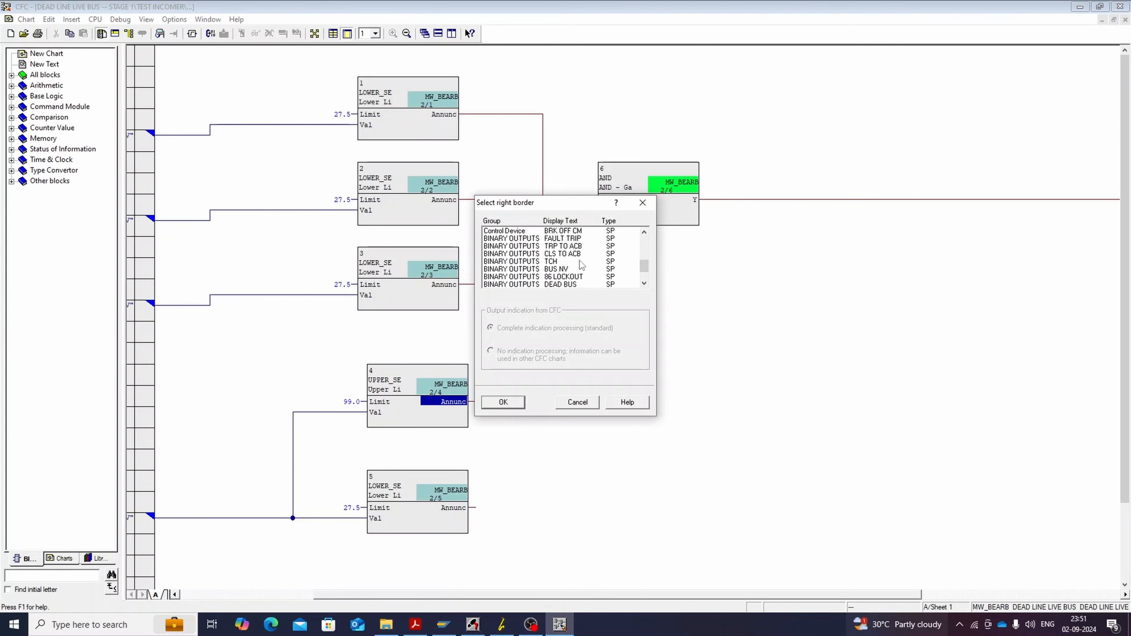
{"action": "double_click", "coordinate": [575, 272]}
Step: Interconnect the Annunc output of LOWER_SETPOINT block 5 to the BINARY OUTPUTS signal DEAD LINE
{"action": "left_click_drag", "start_coordinate": [541, 596], "coordinate": [613, 592]}
{"action": "right_click", "coordinate": [374, 507]}
{"action": "left_click", "coordinate": [414, 513]}
{"action": "scroll", "coordinate": [579, 259], "scroll_direction": "down", "scroll_amount": 10}
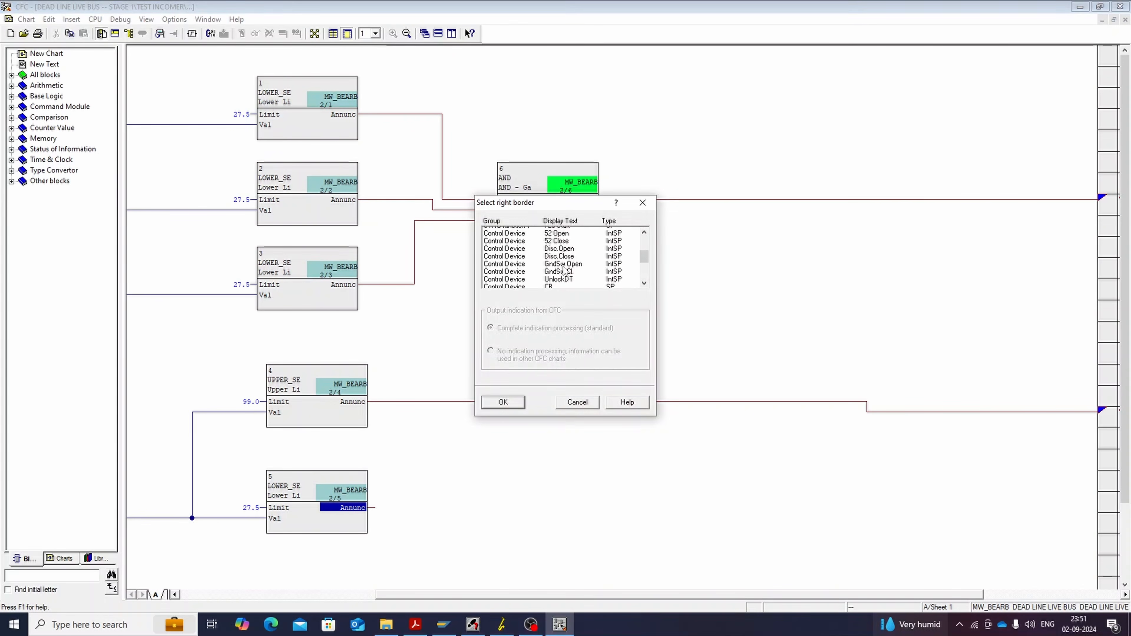
{"action": "left_click", "coordinate": [582, 254]}
{"action": "left_click", "coordinate": [579, 269]}
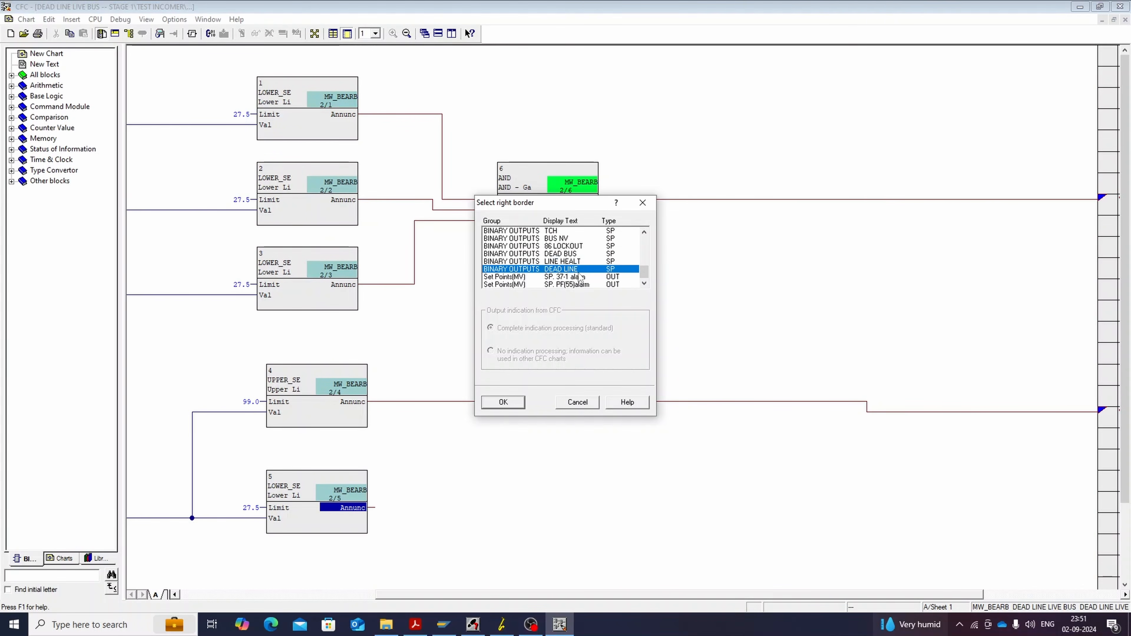
{"action": "left_click", "coordinate": [503, 402]}
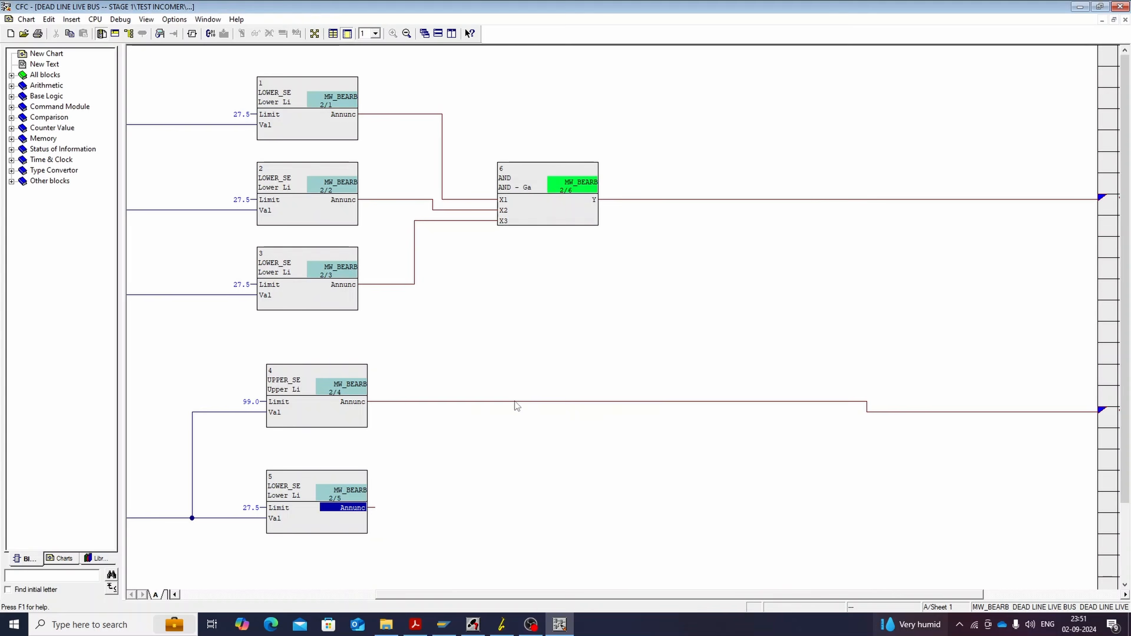
Step: Optimize the run sequence of the DEAD LINE LIVE BUS chart and accept the confirmation
{"action": "left_click", "coordinate": [1038, 596]}
{"action": "left_click_drag", "start_coordinate": [1098, 598], "coordinate": [767, 597]}
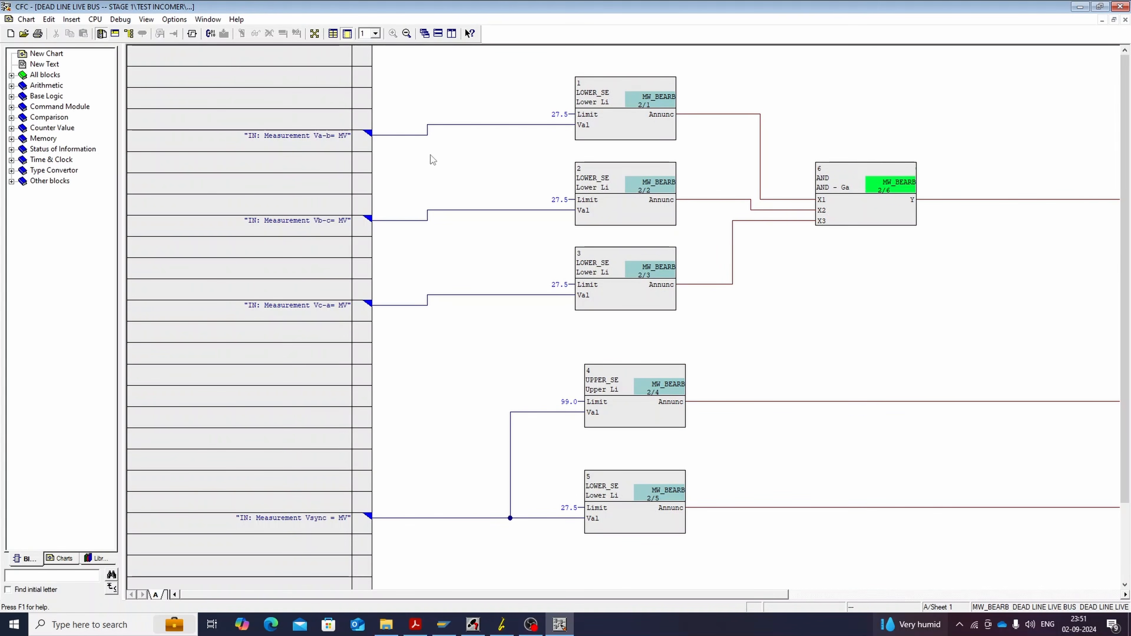
{"action": "left_click", "coordinate": [176, 22]}
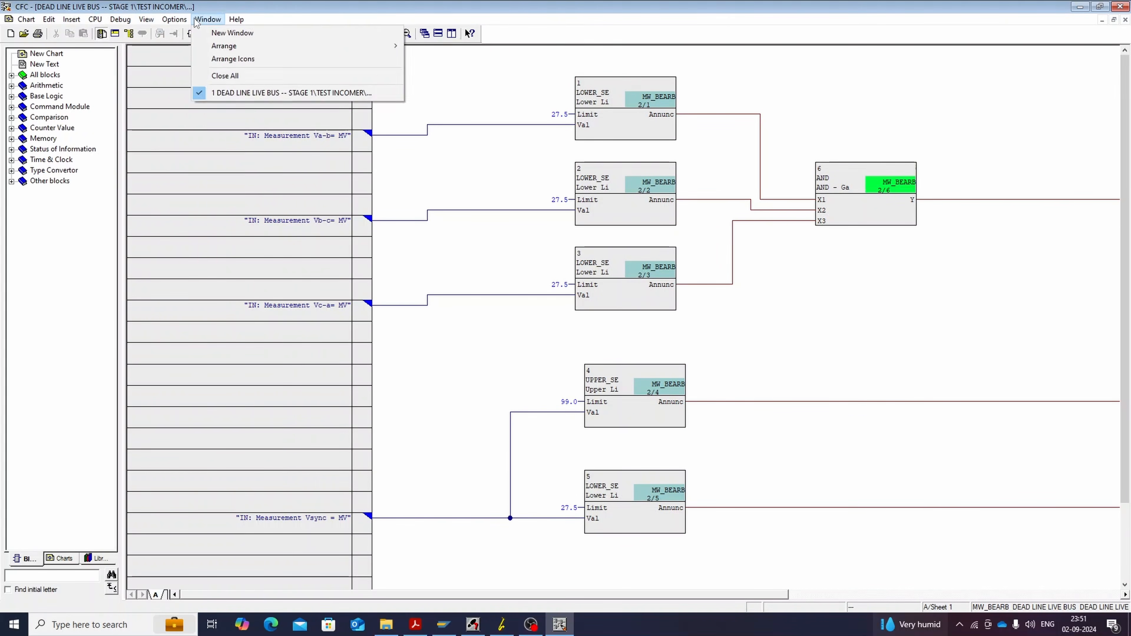
{"action": "left_click", "coordinate": [218, 140]}
{"action": "left_click", "coordinate": [463, 352]}
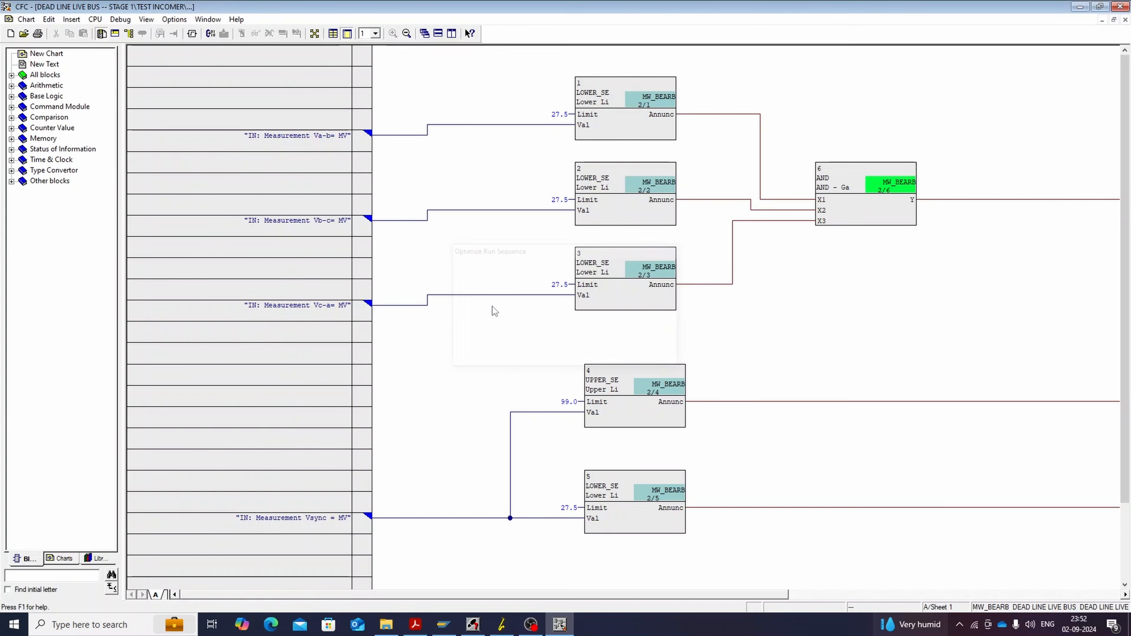
Step: Run the consistency check on the charts as program and close its result message
{"action": "left_click", "coordinate": [26, 19]}
{"action": "mouse_move", "coordinate": [76, 132]}
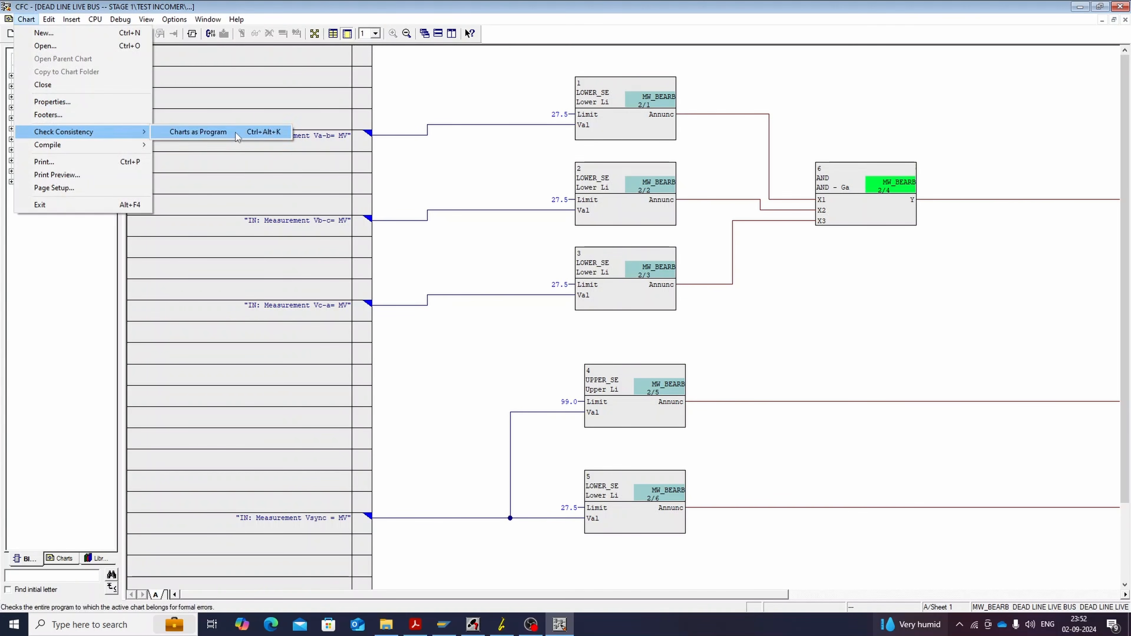
{"action": "left_click", "coordinate": [241, 134]}
{"action": "left_click", "coordinate": [602, 336]}
Step: Compile the charts as program
{"action": "left_click", "coordinate": [26, 19]}
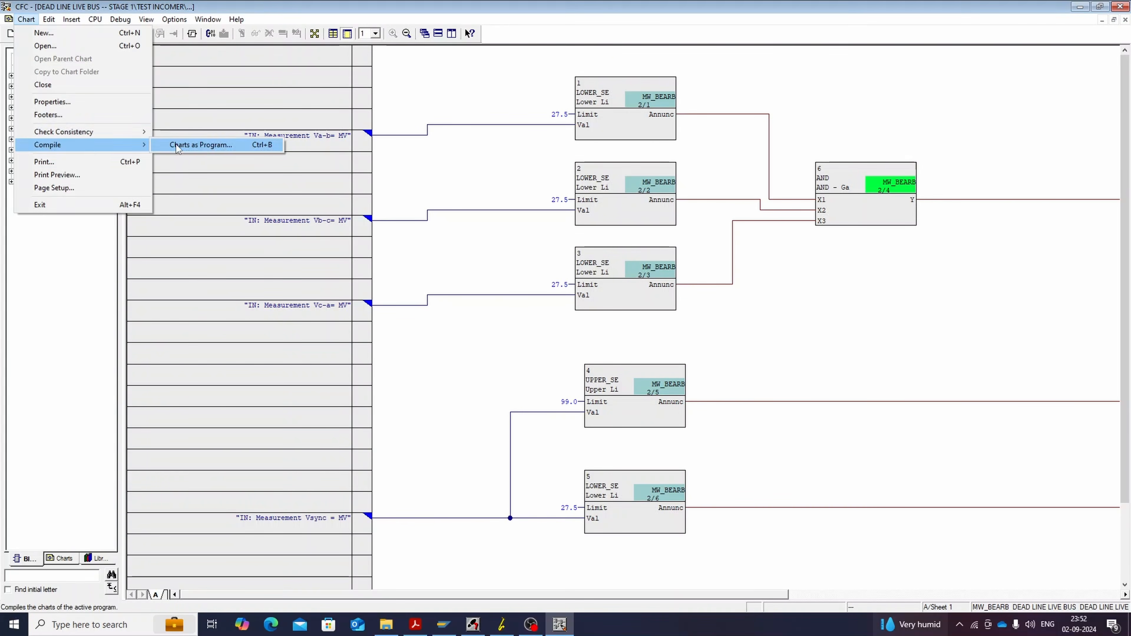
{"action": "left_click", "coordinate": [223, 136]}
{"action": "left_click", "coordinate": [613, 336]}
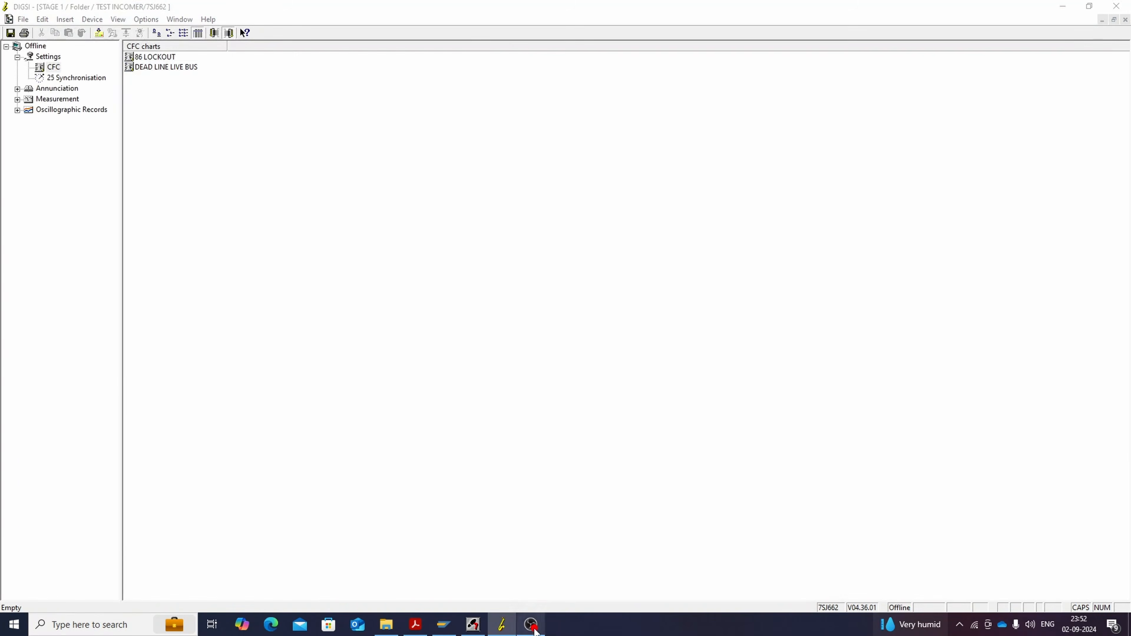
Step: Insert a new CFC chart in DIGSI, name it BRK CMD and open it for editing
{"action": "right_click", "coordinate": [308, 173]}
{"action": "left_click", "coordinate": [328, 176]}
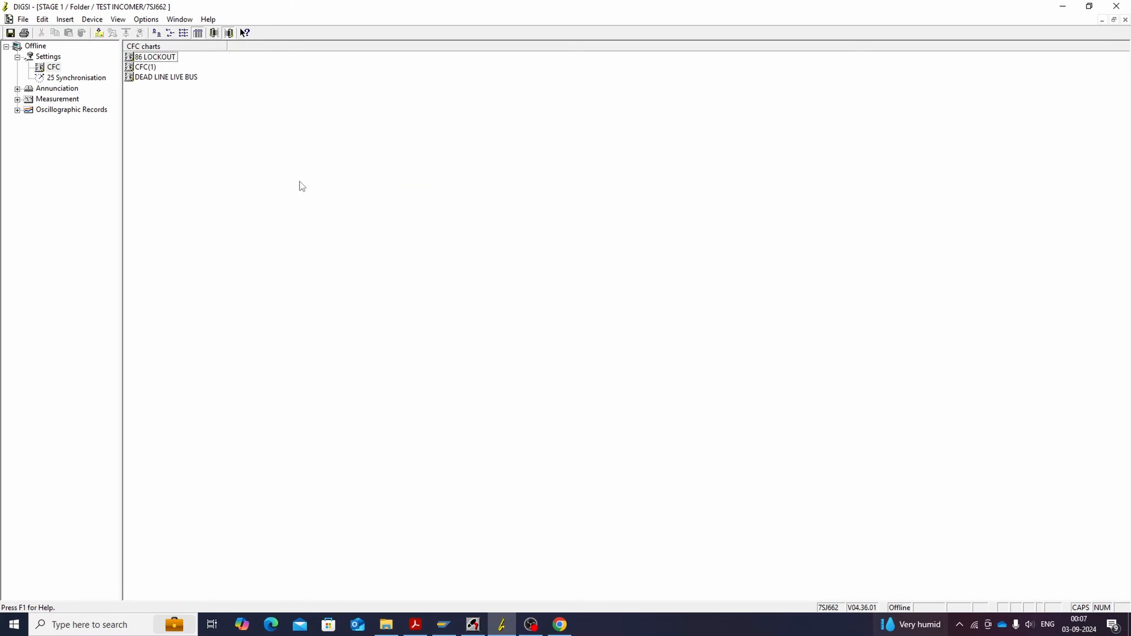
{"action": "right_click", "coordinate": [149, 67]}
{"action": "left_click", "coordinate": [187, 138]}
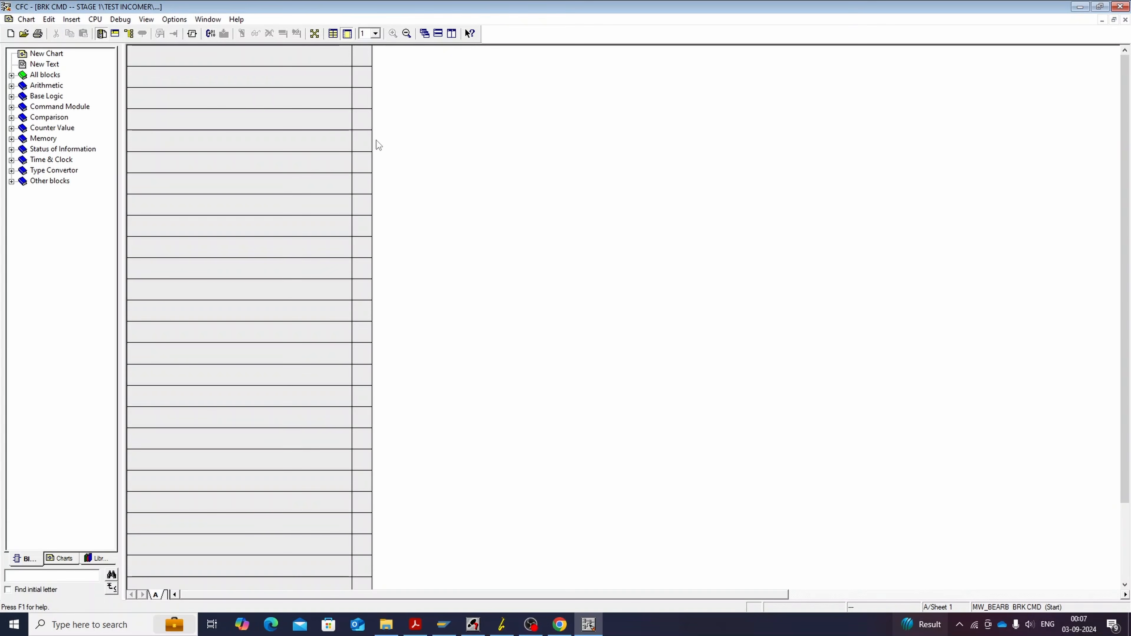
Step: Place a CONNECT block near the top of the BRK CMD chart and interconnect its input X to binary input CB OFF
{"action": "left_click", "coordinate": [12, 75]}
{"action": "left_click_drag", "start_coordinate": [56, 232], "coordinate": [597, 162]}
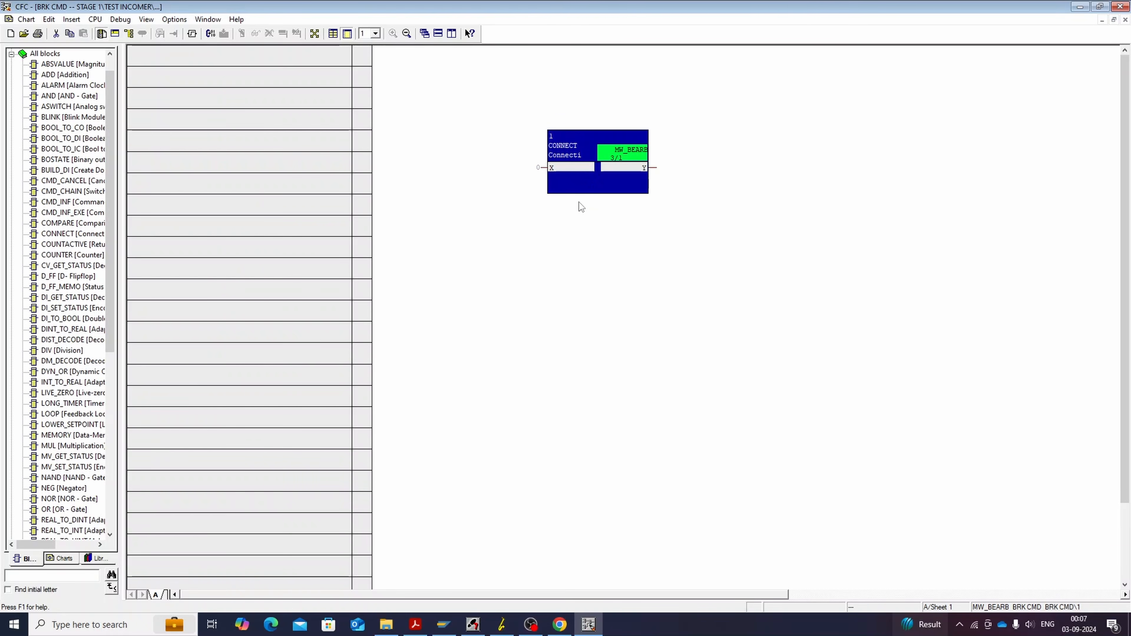
{"action": "left_click", "coordinate": [535, 180]}
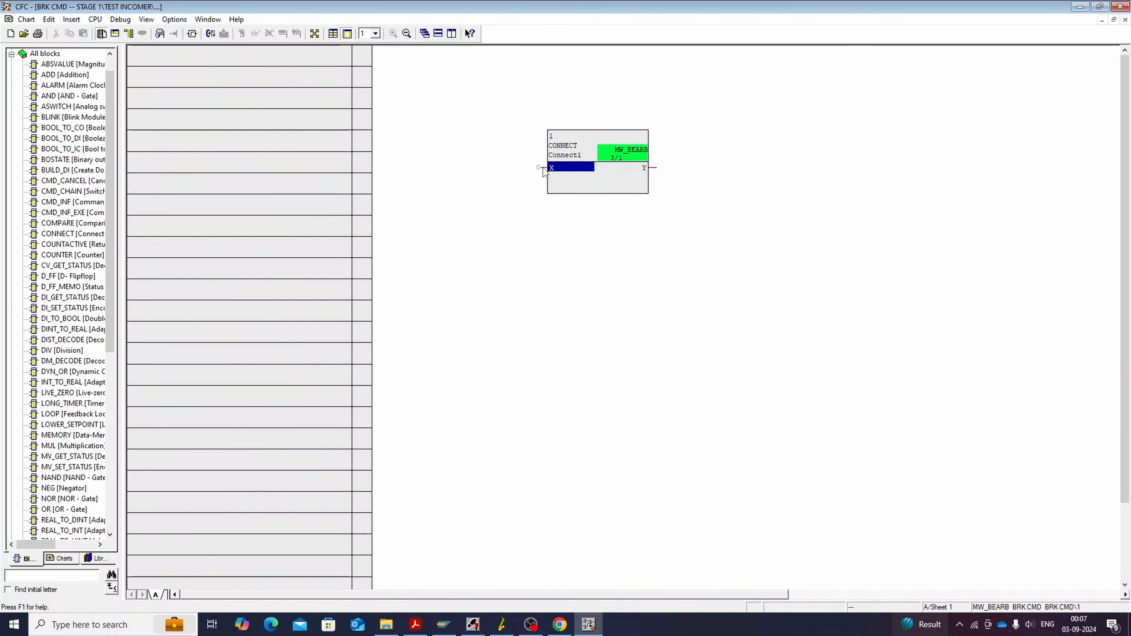
{"action": "right_click", "coordinate": [544, 168]}
{"action": "left_click", "coordinate": [579, 188]}
{"action": "scroll", "coordinate": [559, 294], "scroll_direction": "down", "scroll_amount": 5}
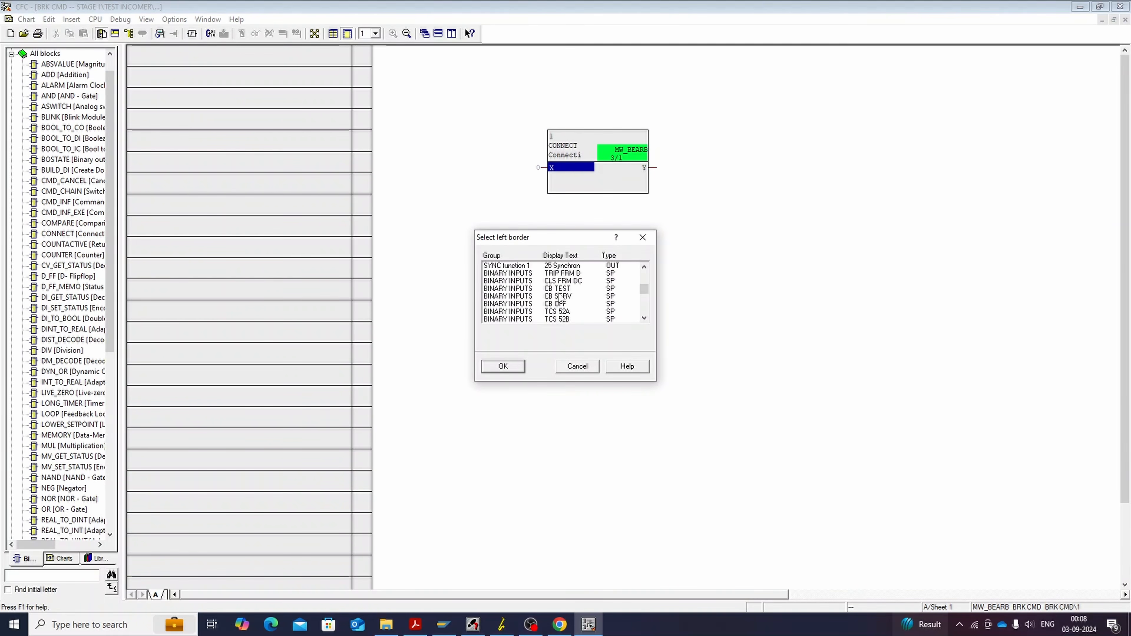
{"action": "left_click", "coordinate": [558, 304]}
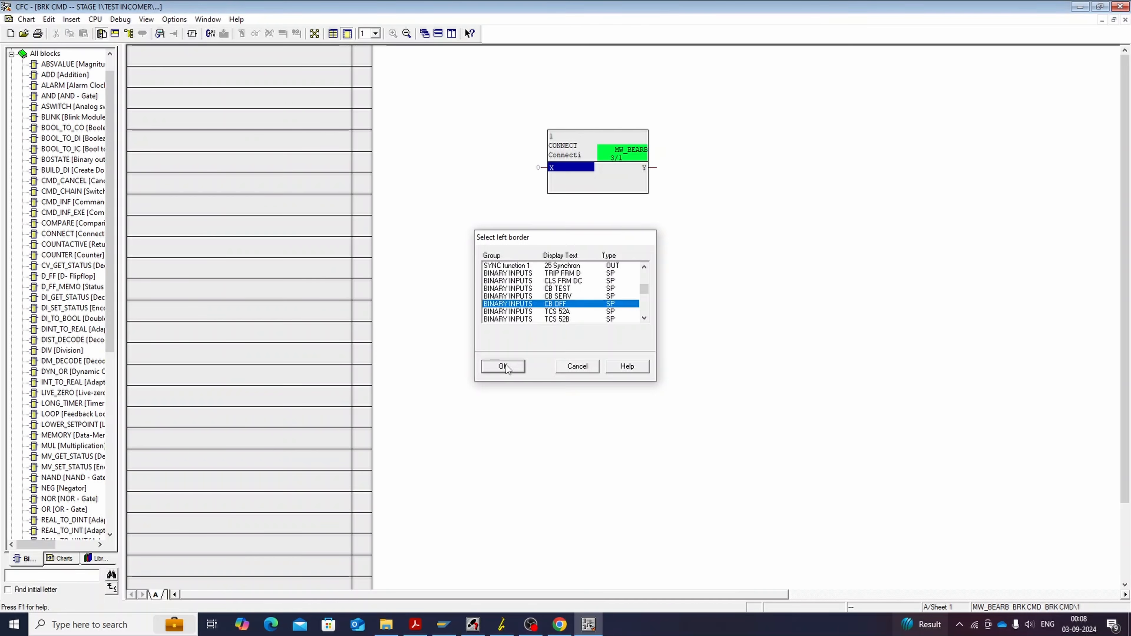
{"action": "left_click", "coordinate": [504, 366]}
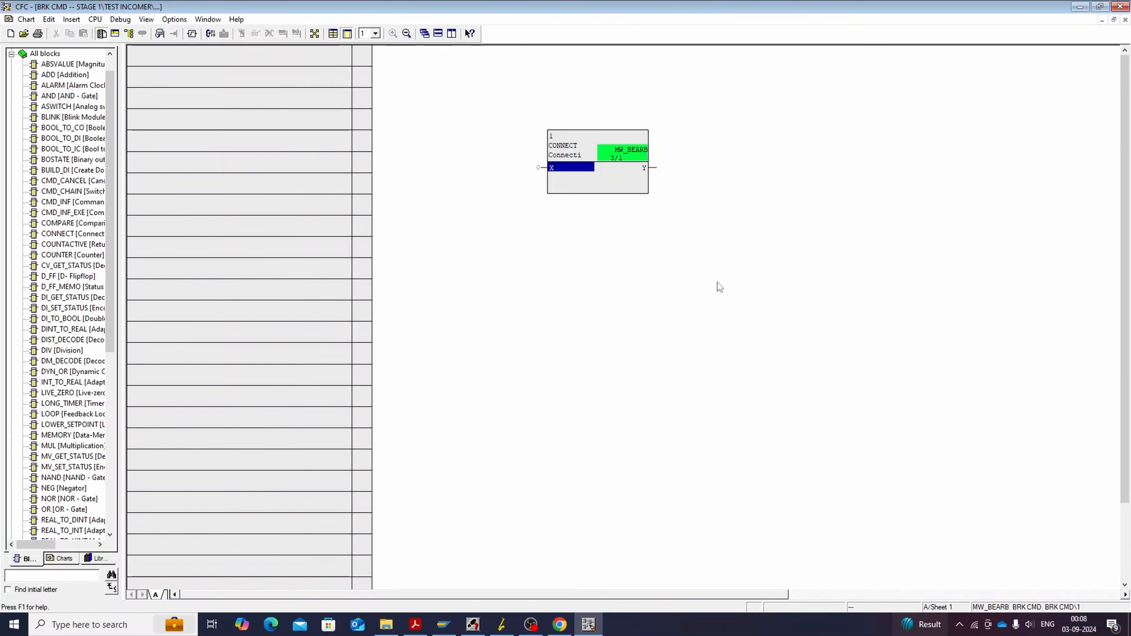
Step: Interconnect the CONNECT block's output Y to the SYNC function 1 signals >25 Sync req. and >25 Start
{"action": "right_click", "coordinate": [642, 168]}
{"action": "left_click", "coordinate": [677, 184]}
{"action": "left_click", "coordinate": [553, 263]}
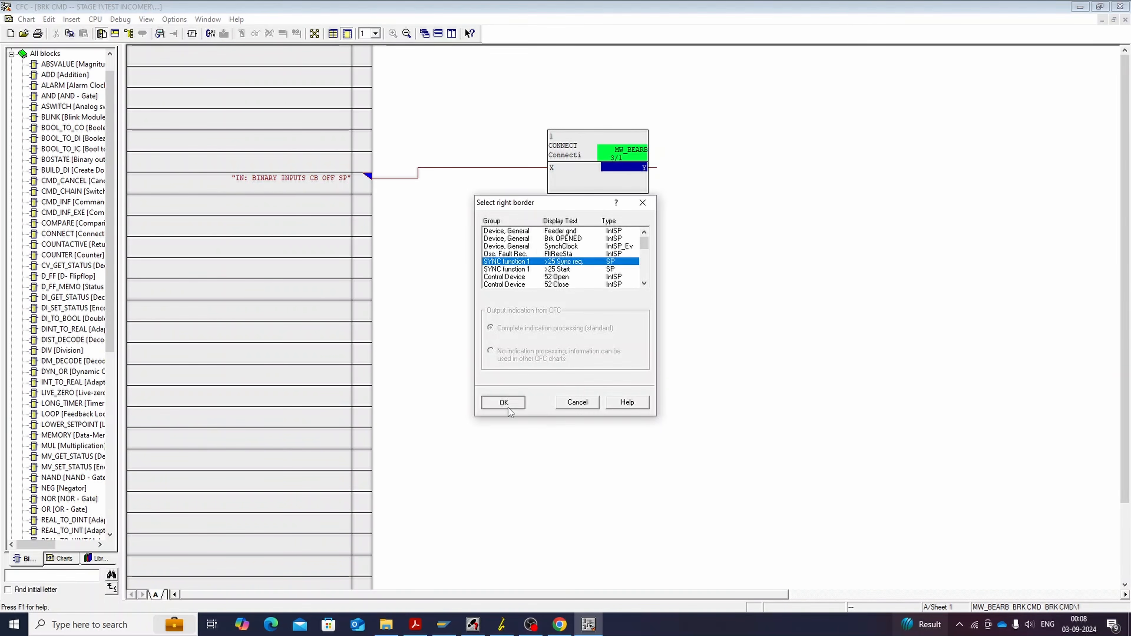
{"action": "left_click", "coordinate": [504, 402]}
{"action": "right_click", "coordinate": [647, 168]}
{"action": "left_click", "coordinate": [662, 186]}
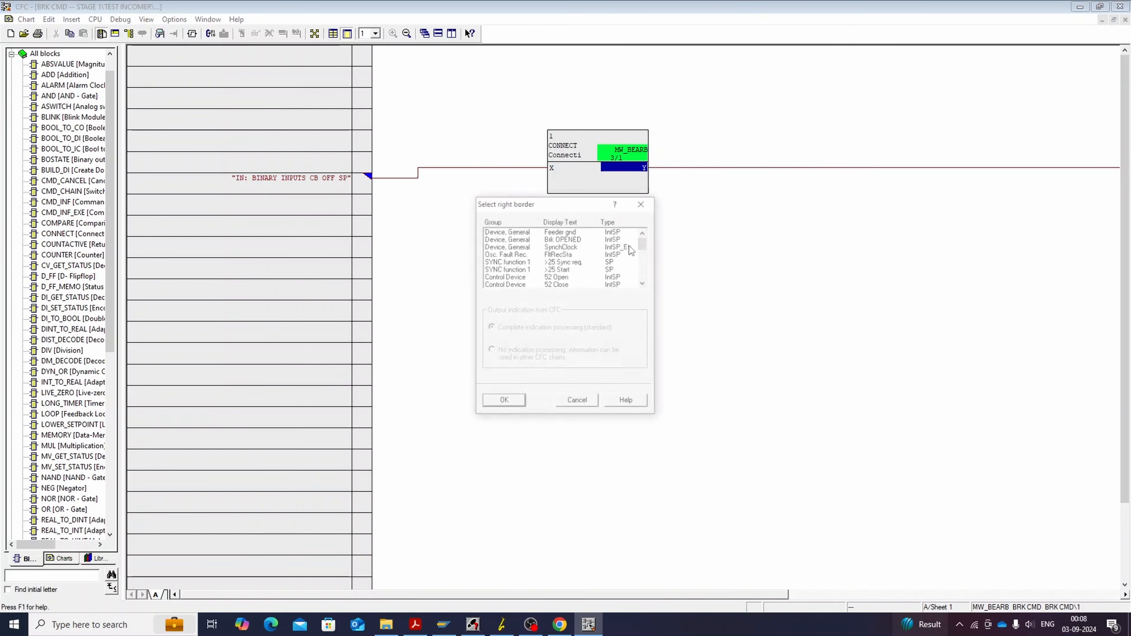
{"action": "left_click", "coordinate": [595, 269]}
{"action": "left_click", "coordinate": [503, 403]}
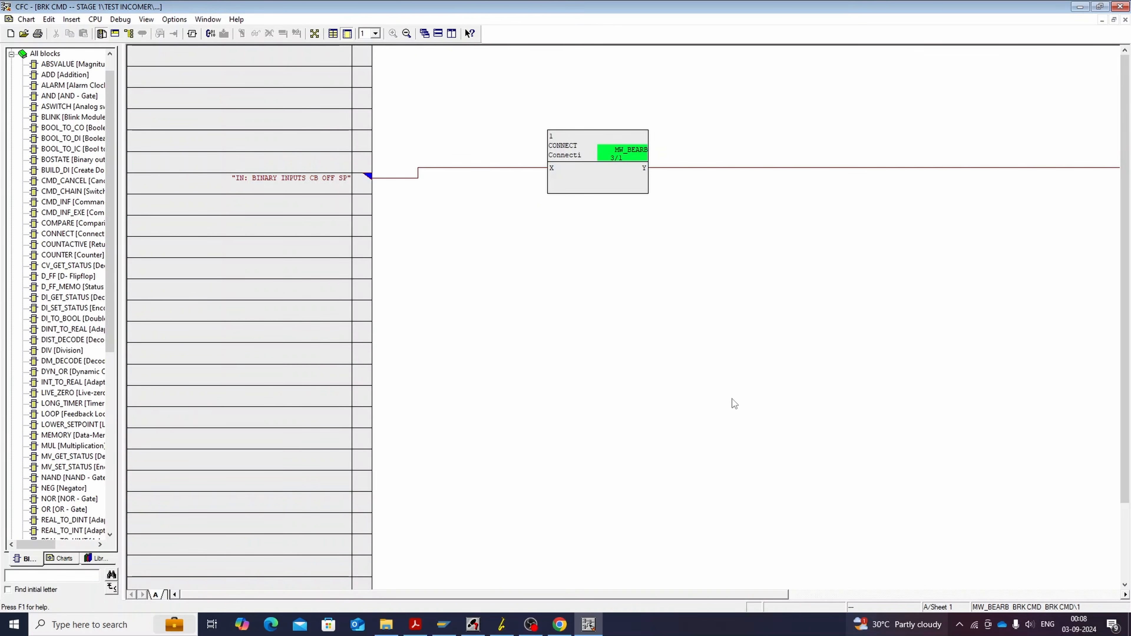
Step: Place a BUILD_DI block below the CONNECT block and wire the CB OFF input signal to its VAL_OFF input
{"action": "scroll", "coordinate": [67, 249], "scroll_direction": "up", "scroll_amount": 1}
{"action": "left_click_drag", "start_coordinate": [67, 255], "coordinate": [864, 402]}
{"action": "left_click", "coordinate": [865, 403]}
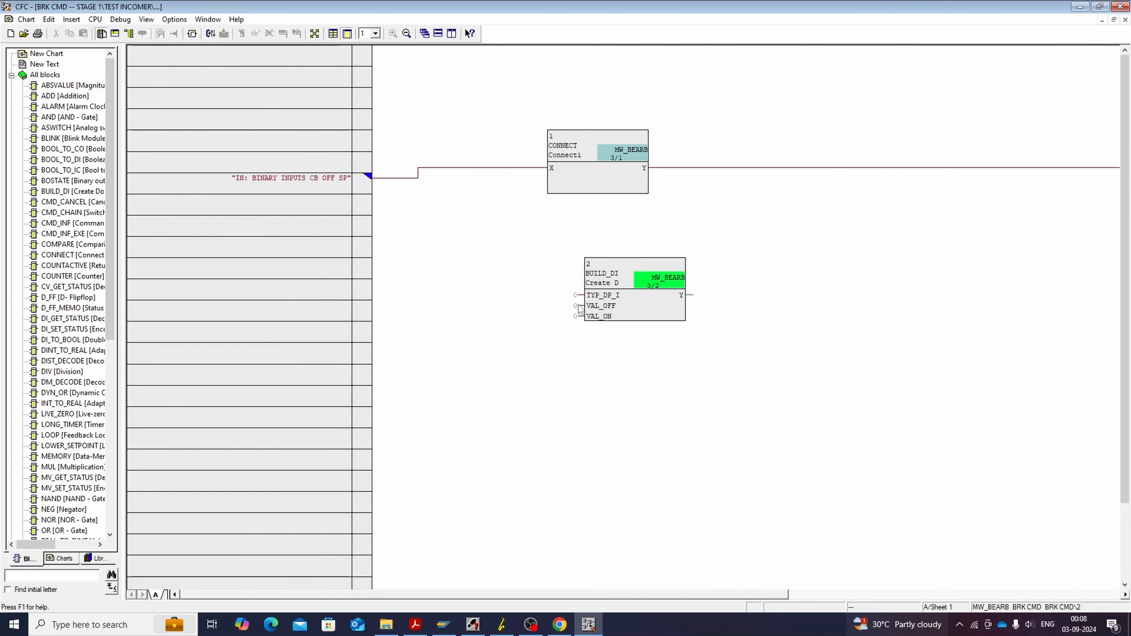
{"action": "left_click", "coordinate": [582, 306]}
{"action": "left_click", "coordinate": [366, 176]}
{"action": "left_click", "coordinate": [580, 309]}
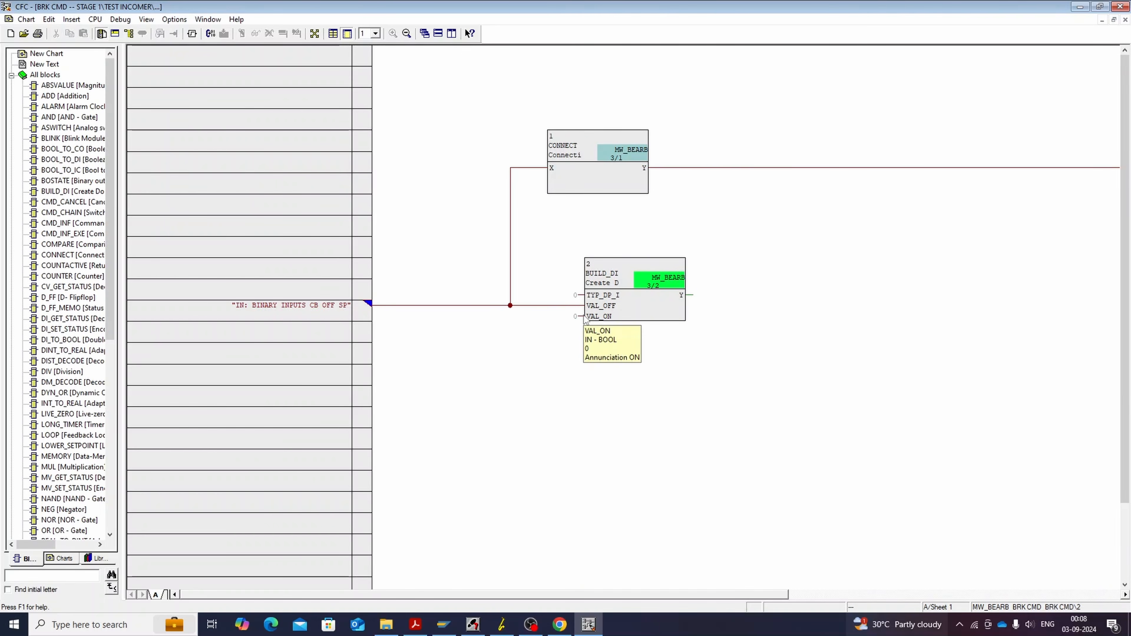
Step: Place a NEG block below the BUILD_DI block, wire the CB OFF input signal to X1 and its output Y to VAL_ON
{"action": "scroll", "coordinate": [60, 323], "scroll_direction": "down", "scroll_amount": 4}
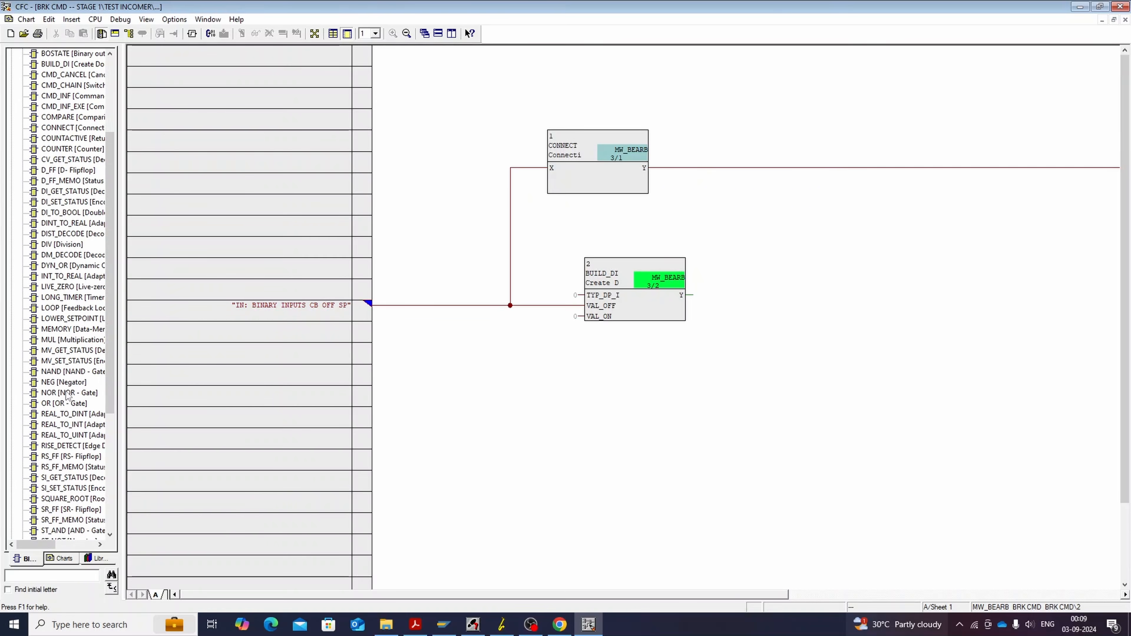
{"action": "left_click_drag", "start_coordinate": [64, 382], "coordinate": [556, 441]}
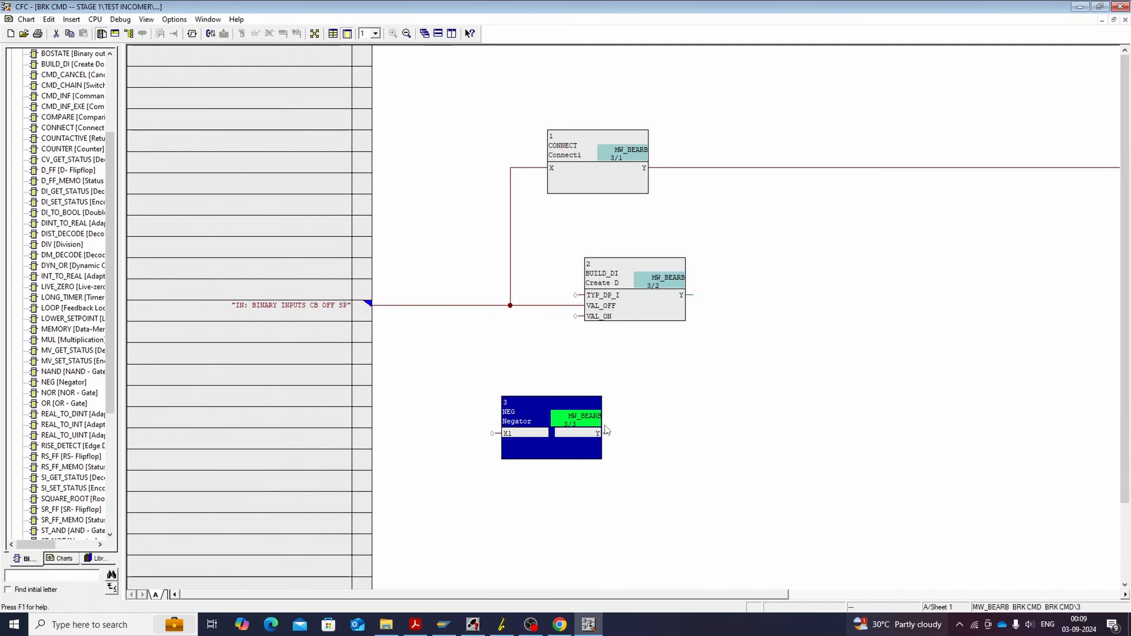
{"action": "left_click", "coordinate": [463, 379]}
{"action": "left_click", "coordinate": [368, 307]}
{"action": "left_click", "coordinate": [607, 435]}
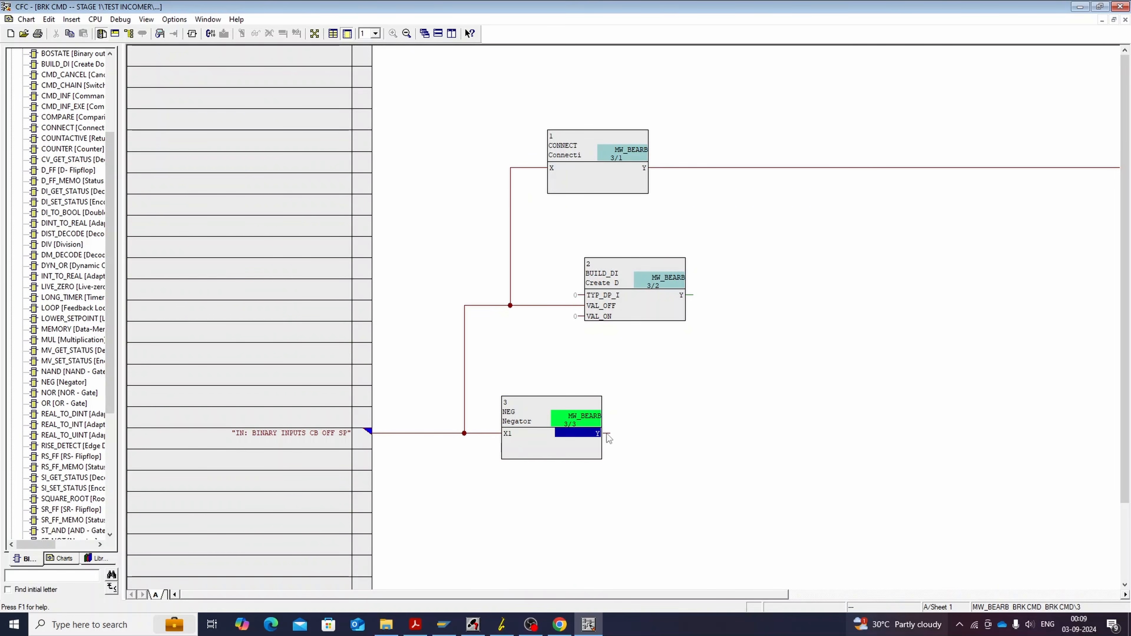
{"action": "left_click", "coordinate": [578, 317]}
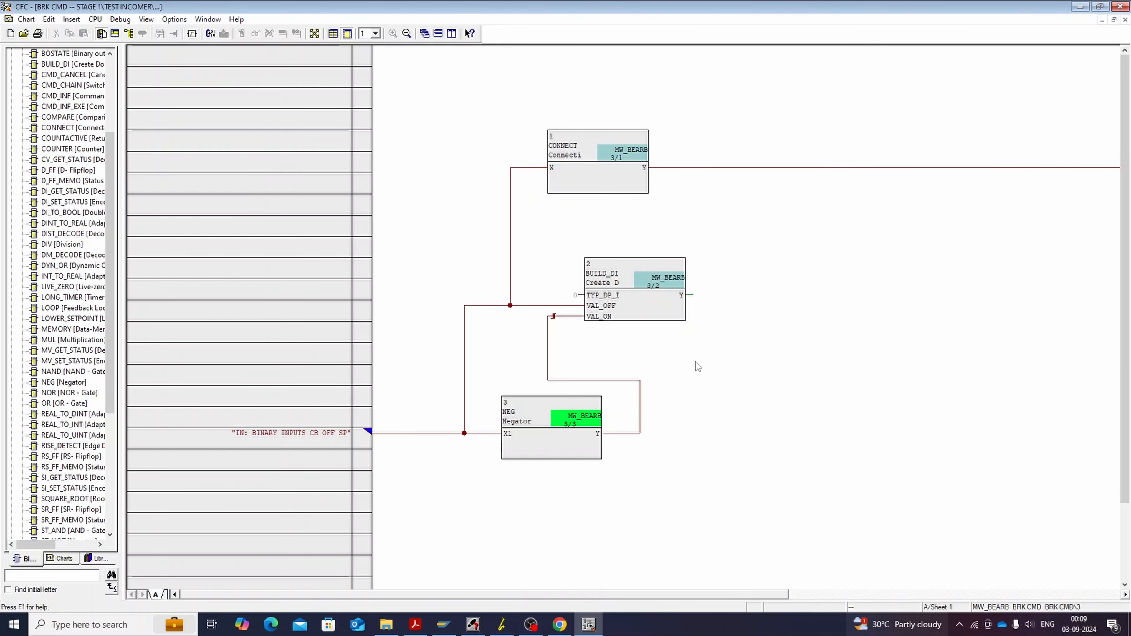
Step: Interconnect the BUILD_DI block's output Y to control device CB of type CF_D2
{"action": "right_click", "coordinate": [683, 295]}
{"action": "left_click", "coordinate": [704, 302]}
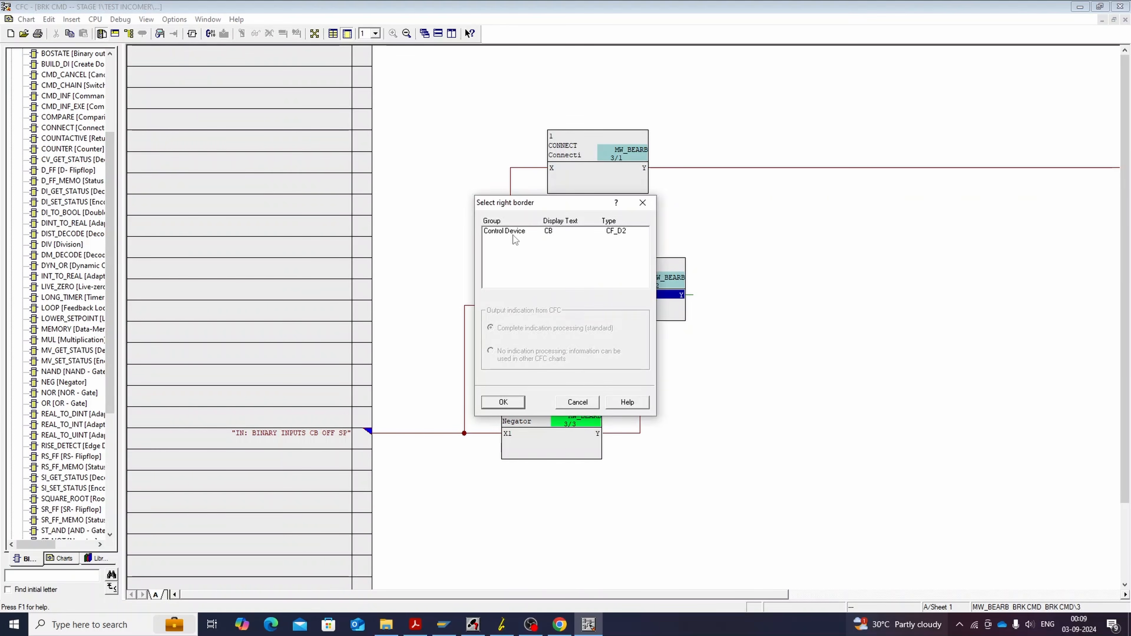
{"action": "double_click", "coordinate": [513, 235]}
Step: Place a CMD_INF block in the chart below the NEG block
{"action": "left_click_drag", "start_coordinate": [771, 594], "coordinate": [816, 513]}
{"action": "scroll", "coordinate": [818, 504], "scroll_direction": "down", "scroll_amount": 3}
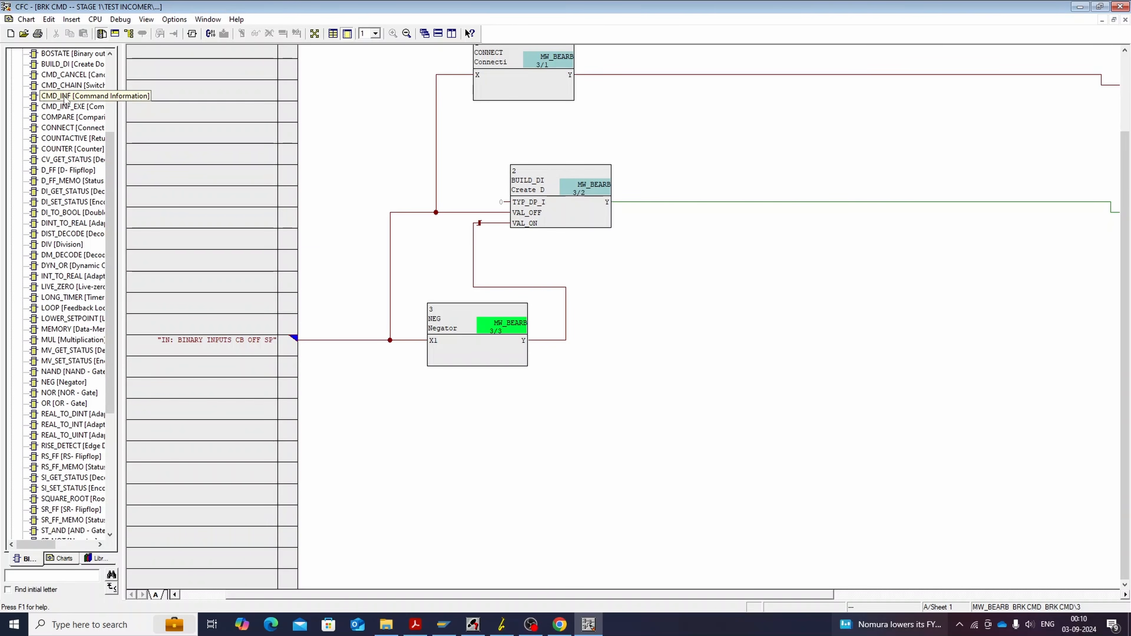
{"action": "left_click_drag", "start_coordinate": [64, 99], "coordinate": [606, 496]}
{"action": "right_click", "coordinate": [597, 480]}
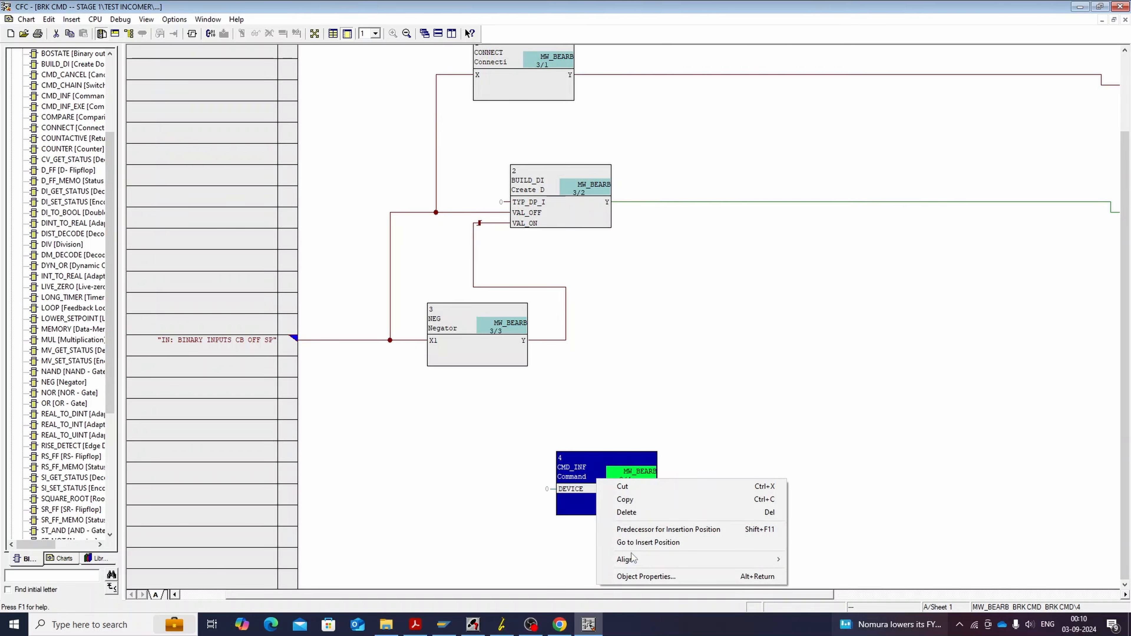
{"action": "left_click", "coordinate": [499, 552]}
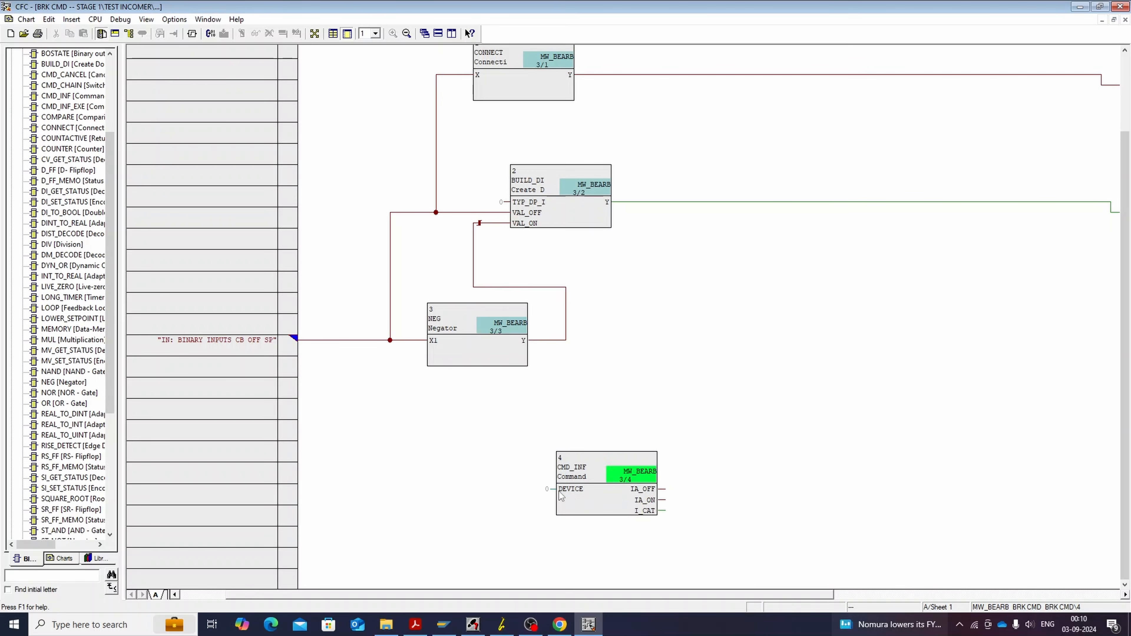
Step: Try to interconnect the CMD_INF block's DEVICE input to control device CB
{"action": "left_click", "coordinate": [561, 492]}
{"action": "right_click", "coordinate": [561, 493]}
{"action": "left_click", "coordinate": [579, 498]}
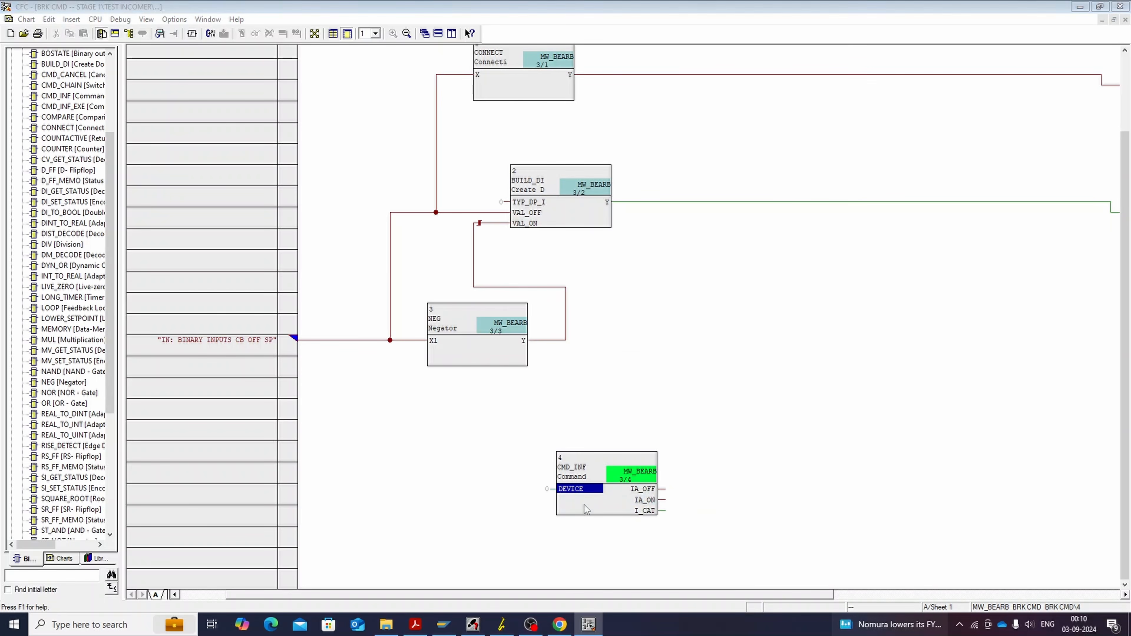
{"action": "left_click", "coordinate": [554, 290]}
{"action": "left_click", "coordinate": [516, 366]}
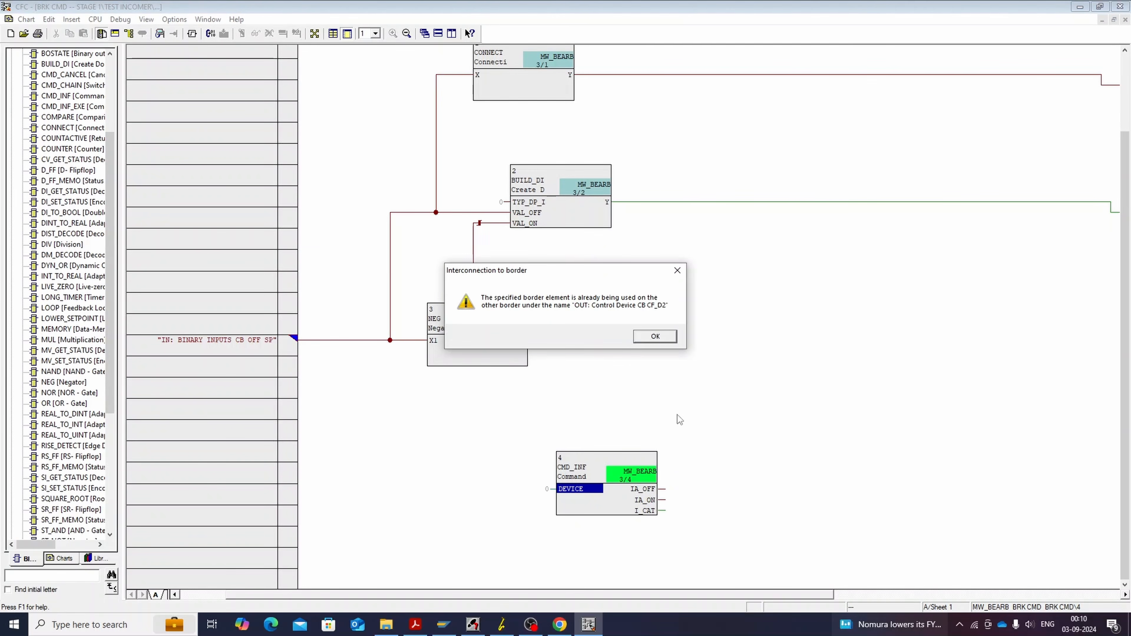
{"action": "left_click", "coordinate": [656, 336]}
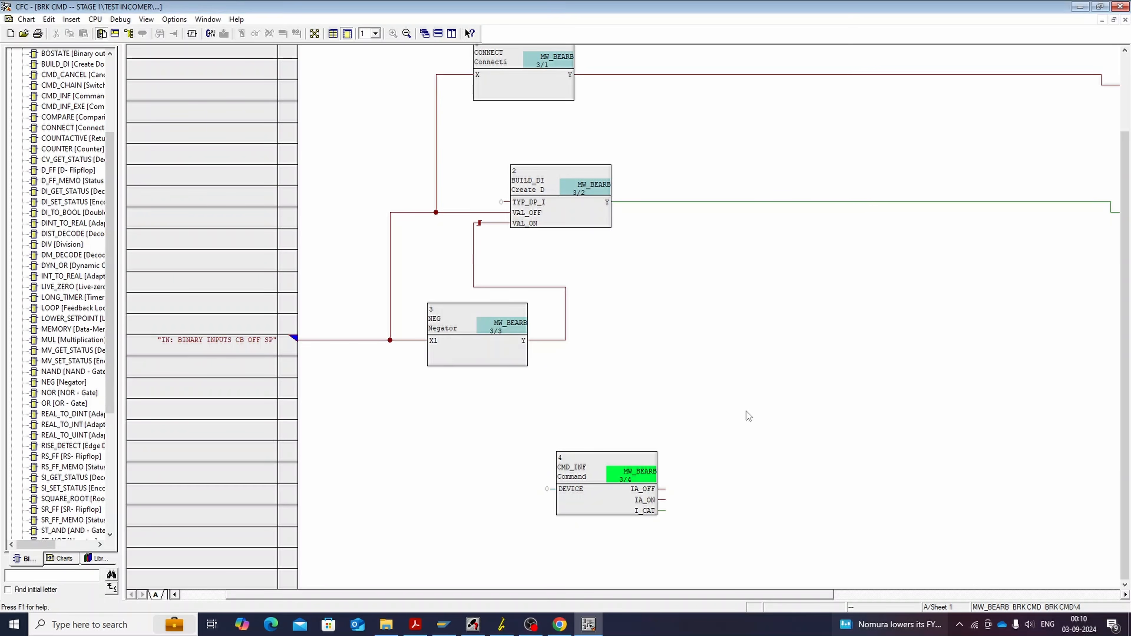
{"action": "right_click", "coordinate": [551, 494]}
{"action": "left_click", "coordinate": [573, 499]}
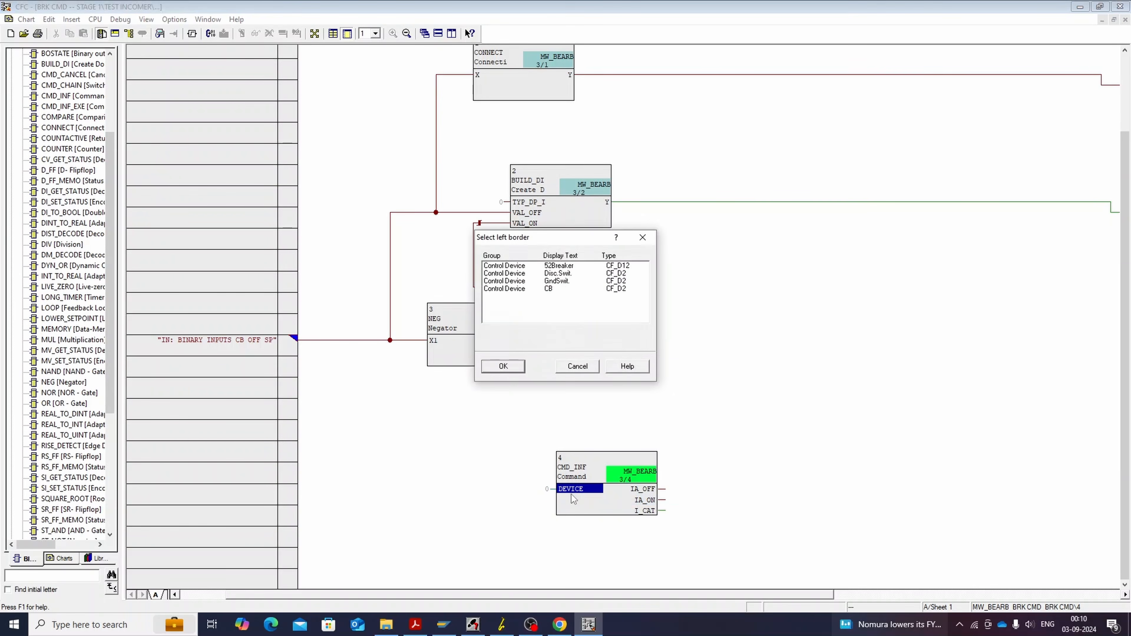
{"action": "left_click", "coordinate": [564, 289]}
{"action": "left_click", "coordinate": [507, 367]}
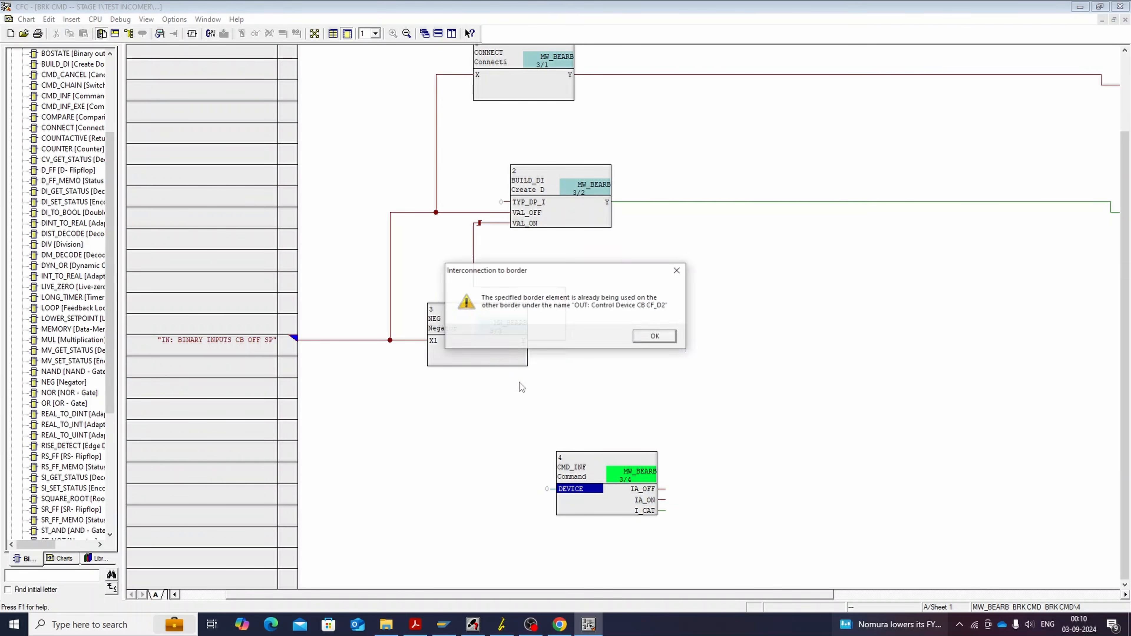
{"action": "left_click", "coordinate": [662, 337]}
{"action": "left_click", "coordinate": [763, 351]}
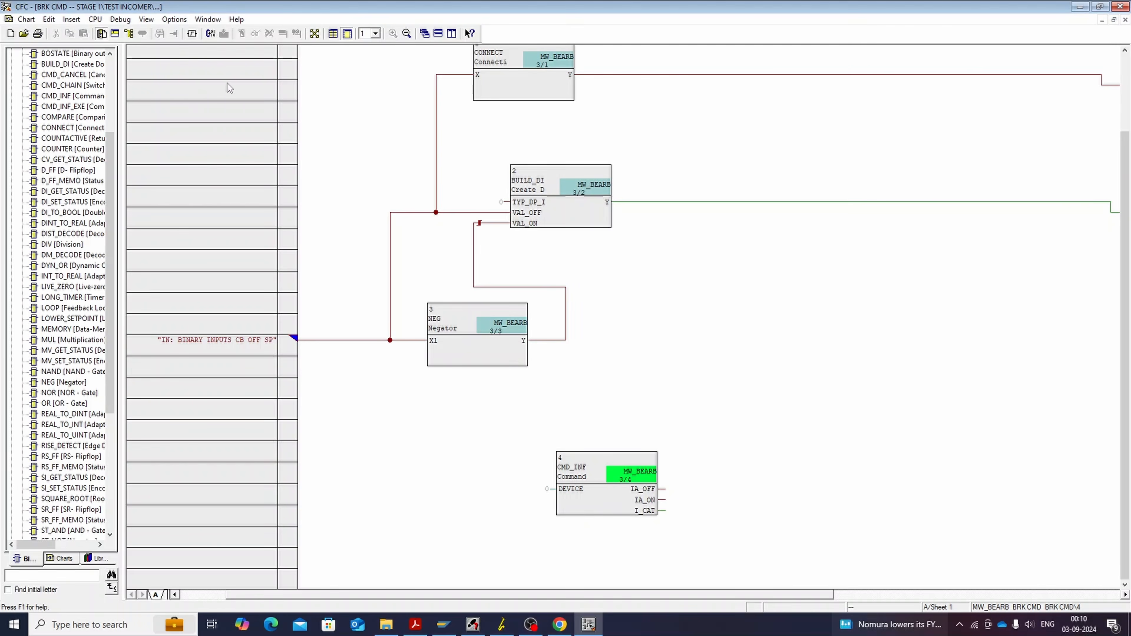
Step: Switch to DIGSI and examine control device CB in the Masking I/O matrix, showing indications and commands only
{"action": "left_click", "coordinate": [1080, 7]}
{"action": "left_click", "coordinate": [50, 57]}
{"action": "double_click", "coordinate": [180, 67]}
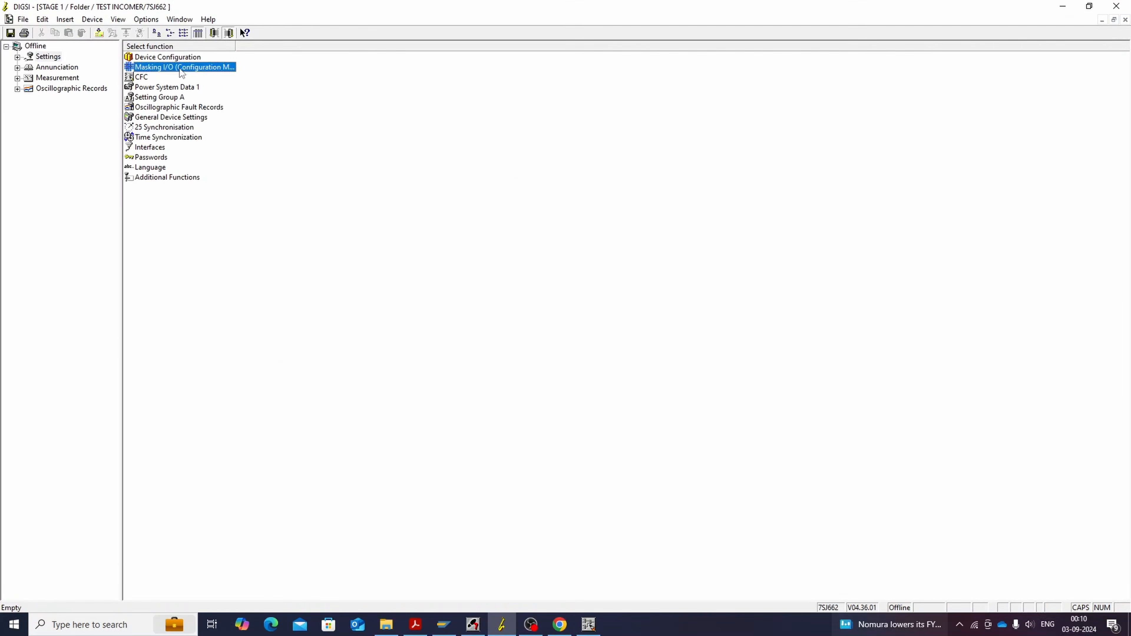
{"action": "double_click", "coordinate": [43, 366]}
{"action": "double_click", "coordinate": [37, 184]}
{"action": "left_click", "coordinate": [285, 34]}
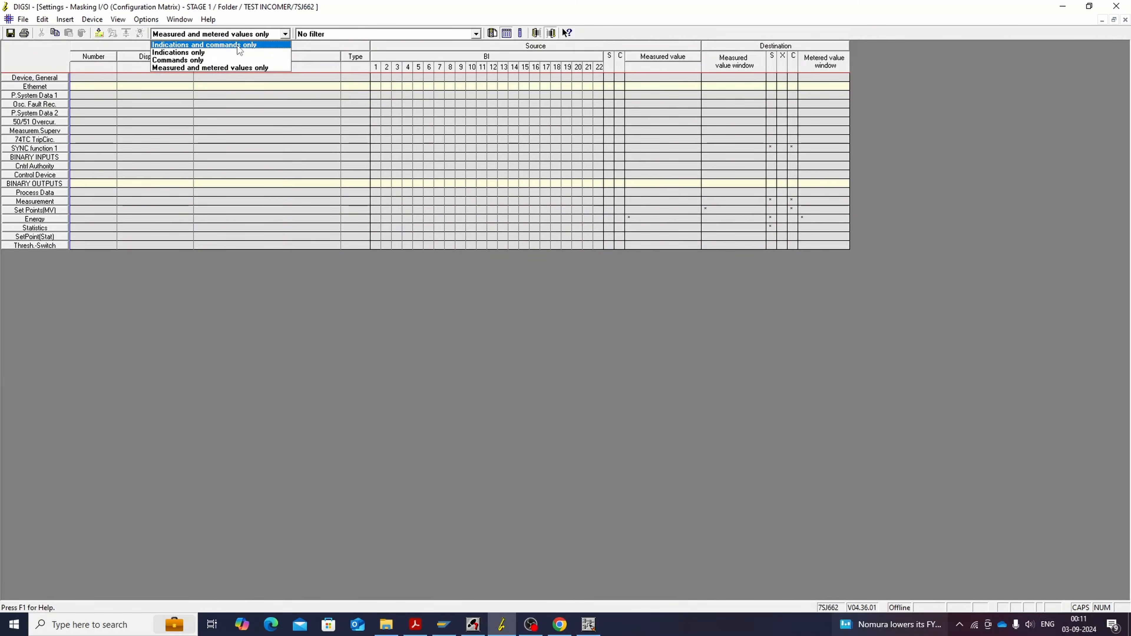
{"action": "left_click", "coordinate": [240, 44]}
{"action": "double_click", "coordinate": [35, 183]}
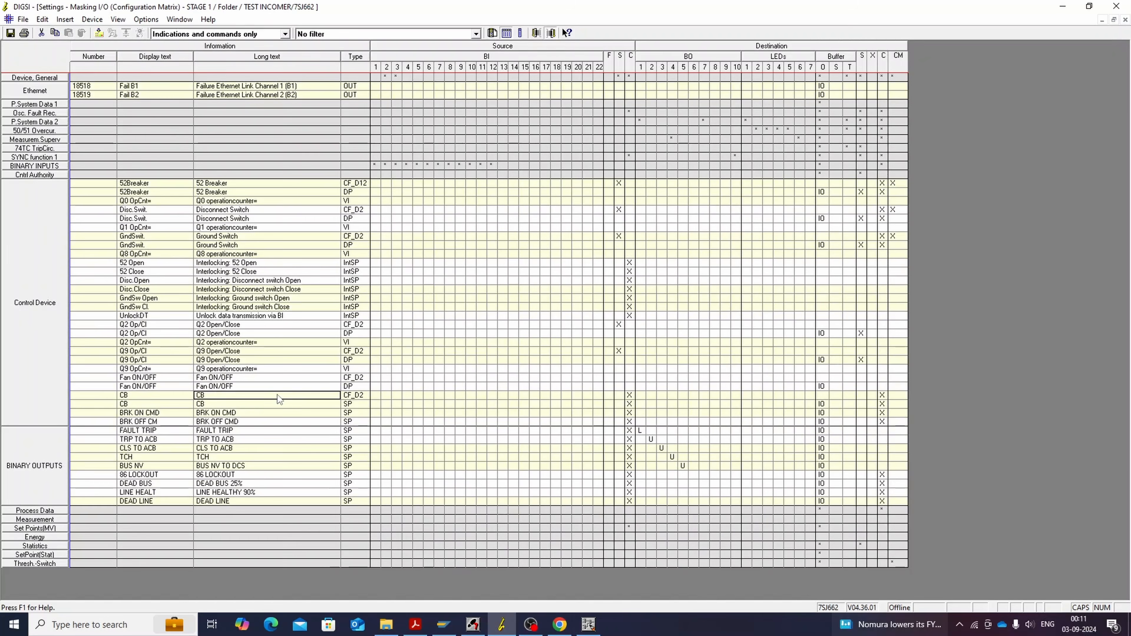
{"action": "left_click", "coordinate": [148, 395]}
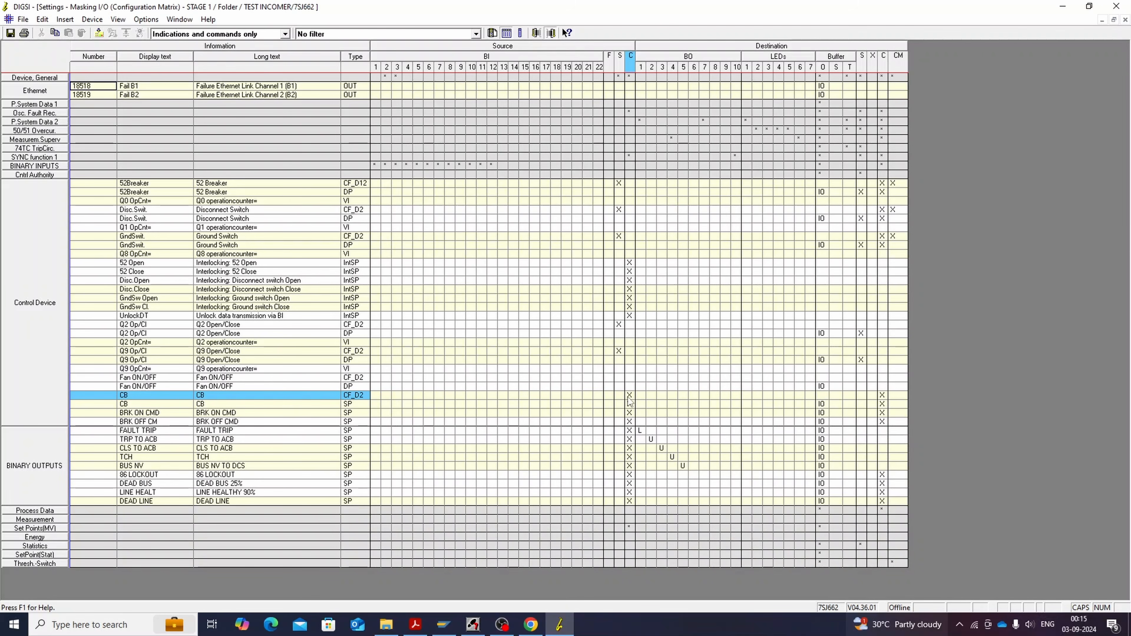
Step: Close the Masking I/O matrix and reopen the BRK CMD chart from the device's CFC charts
{"action": "left_click", "coordinate": [1125, 20]}
{"action": "double_click", "coordinate": [142, 77]}
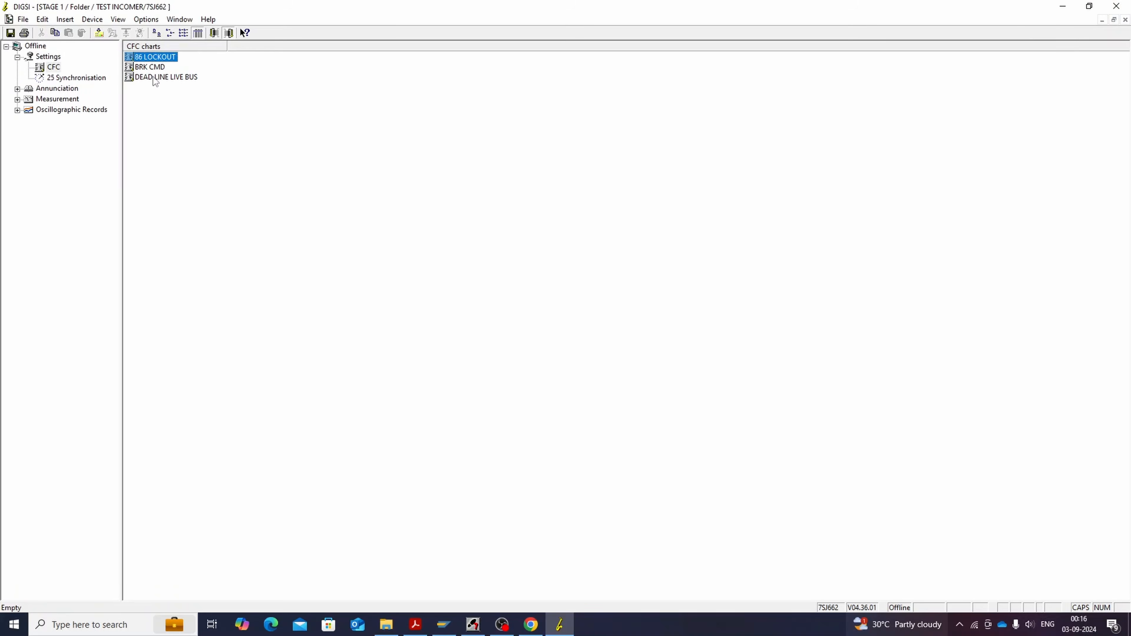
{"action": "double_click", "coordinate": [150, 66]}
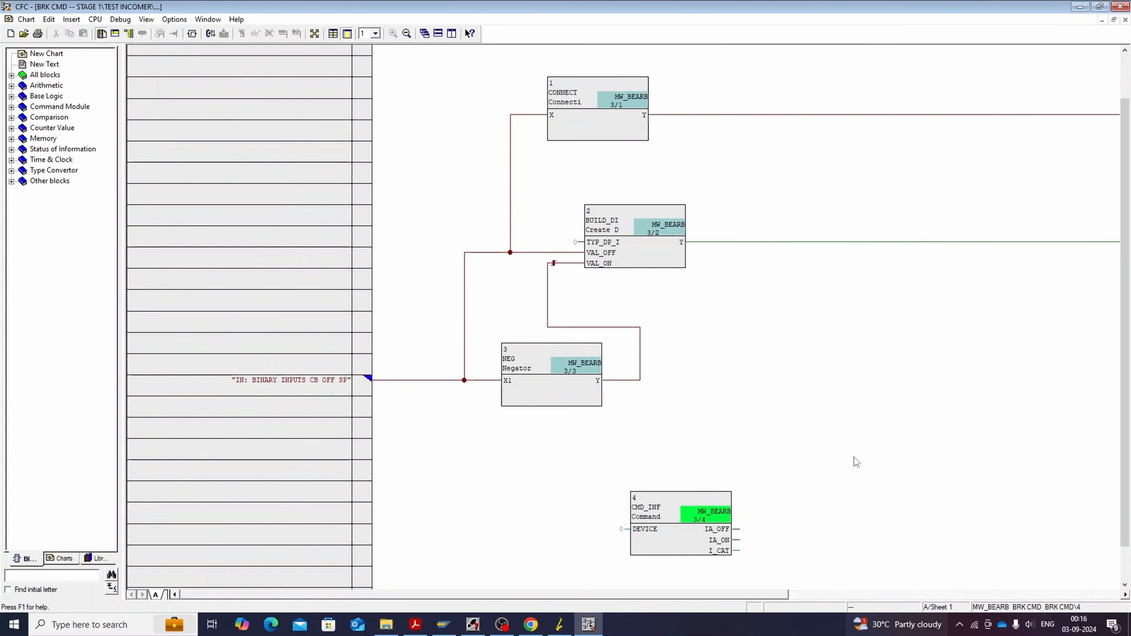
Step: Delete the interconnection between the BUILD_DI block's output and control device CB
{"action": "left_click_drag", "start_coordinate": [775, 594], "coordinate": [1075, 595]}
{"action": "left_click", "coordinate": [941, 251]}
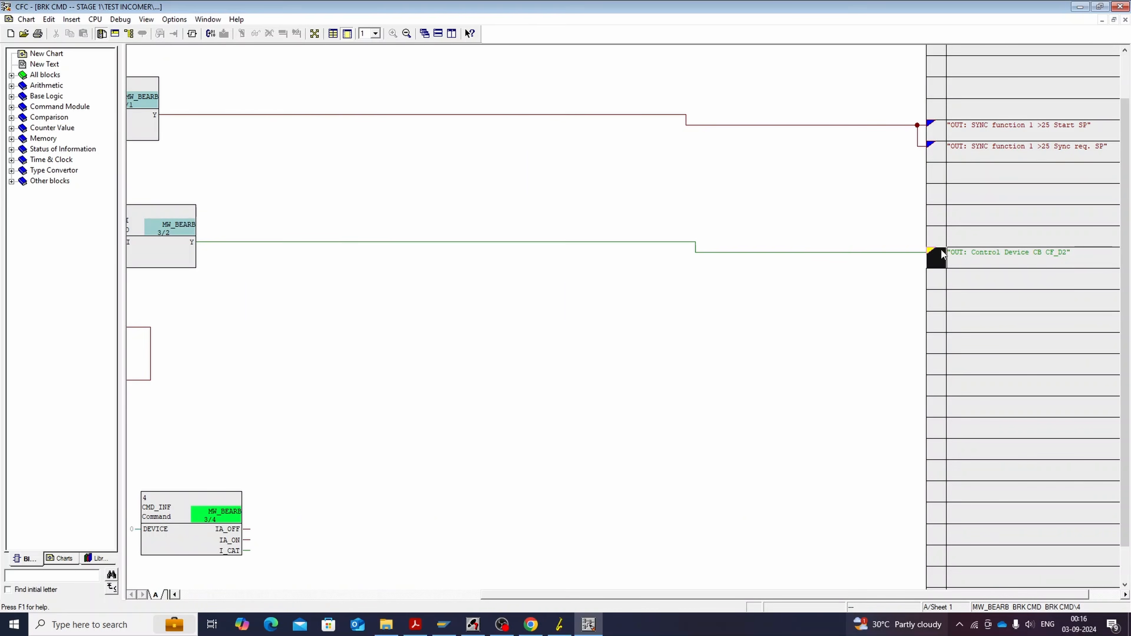
{"action": "key", "text": "Delete"}
{"action": "left_click_drag", "start_coordinate": [481, 595], "coordinate": [187, 595]}
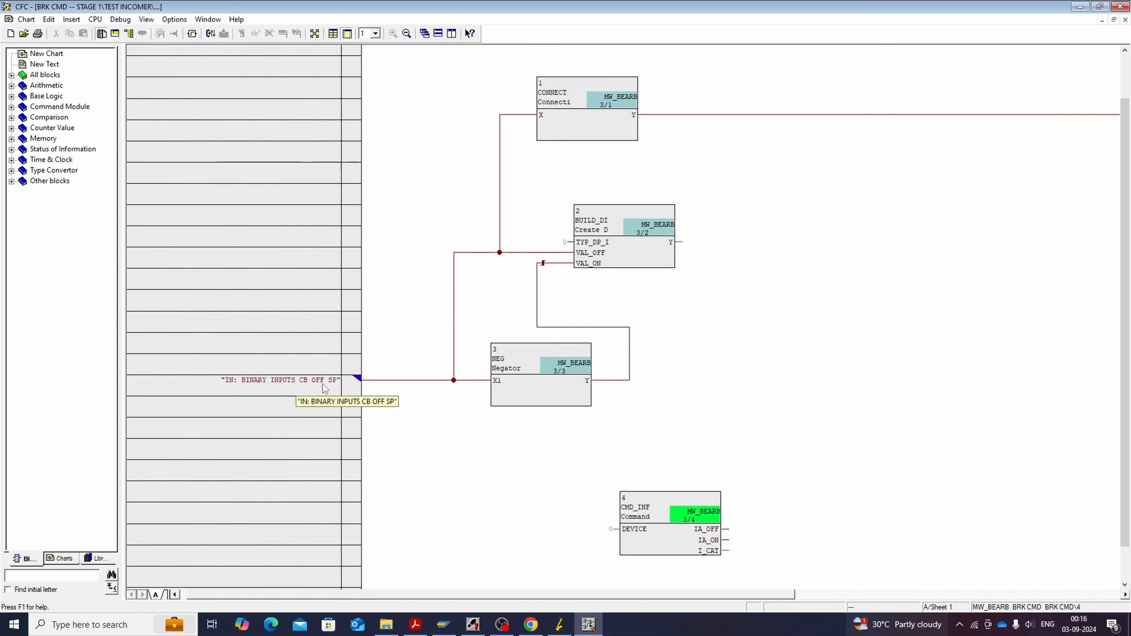
{"action": "right_click", "coordinate": [675, 242]}
{"action": "left_click", "coordinate": [701, 252]}
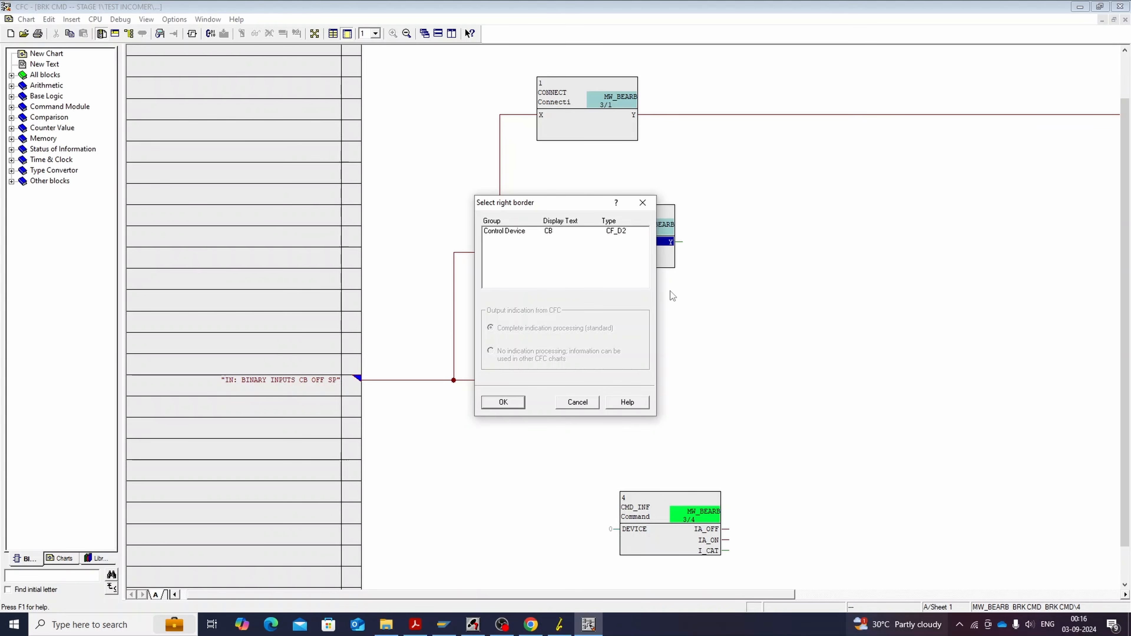
{"action": "left_click", "coordinate": [568, 402]}
{"action": "scroll", "coordinate": [613, 526], "scroll_direction": "down", "scroll_amount": 1}
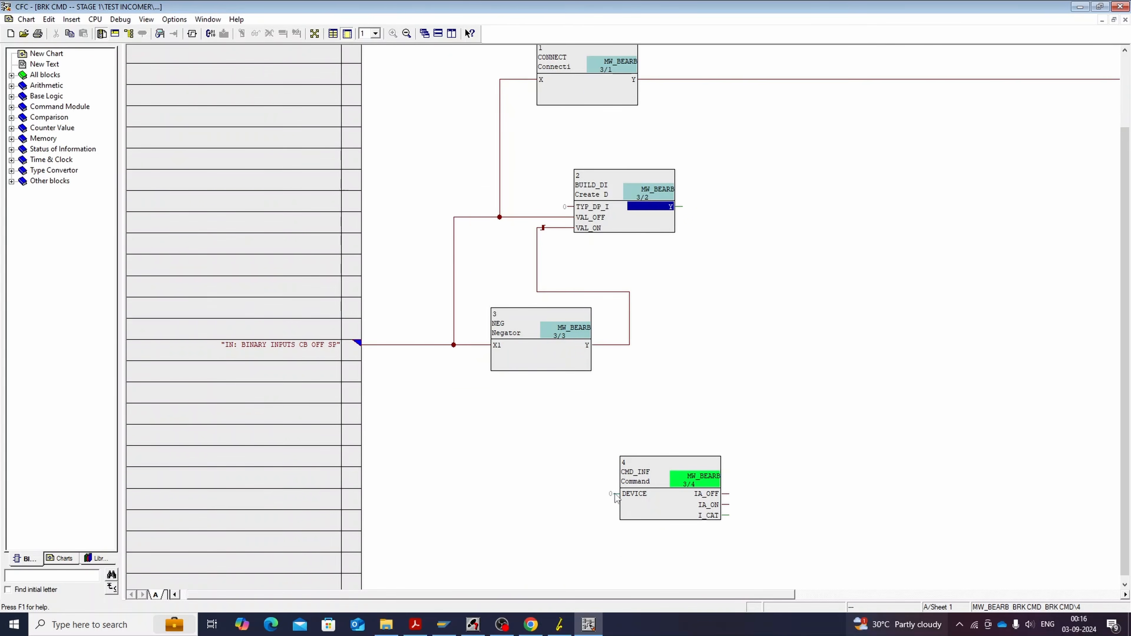
{"action": "left_click", "coordinate": [617, 495]}
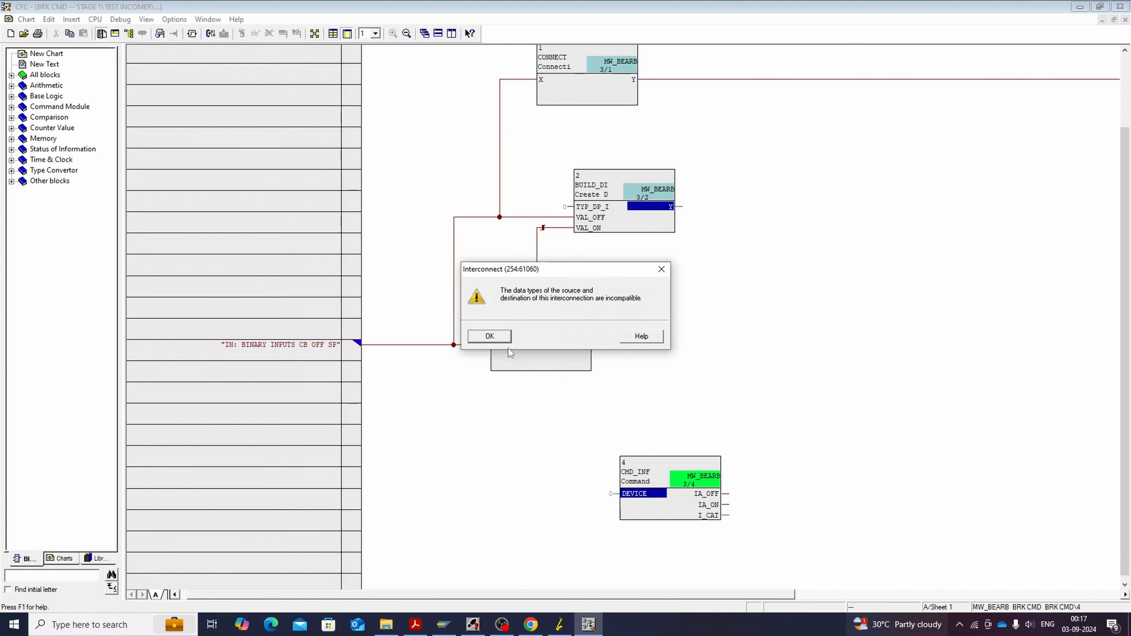
{"action": "left_click", "coordinate": [491, 337]}
{"action": "left_click", "coordinate": [615, 494]}
{"action": "left_click", "coordinate": [660, 269]}
{"action": "left_click", "coordinate": [831, 323]}
Step: Interconnect the CMD_INF block's DEVICE input to control device 52Breaker of type CF_D12
{"action": "right_click", "coordinate": [614, 496]}
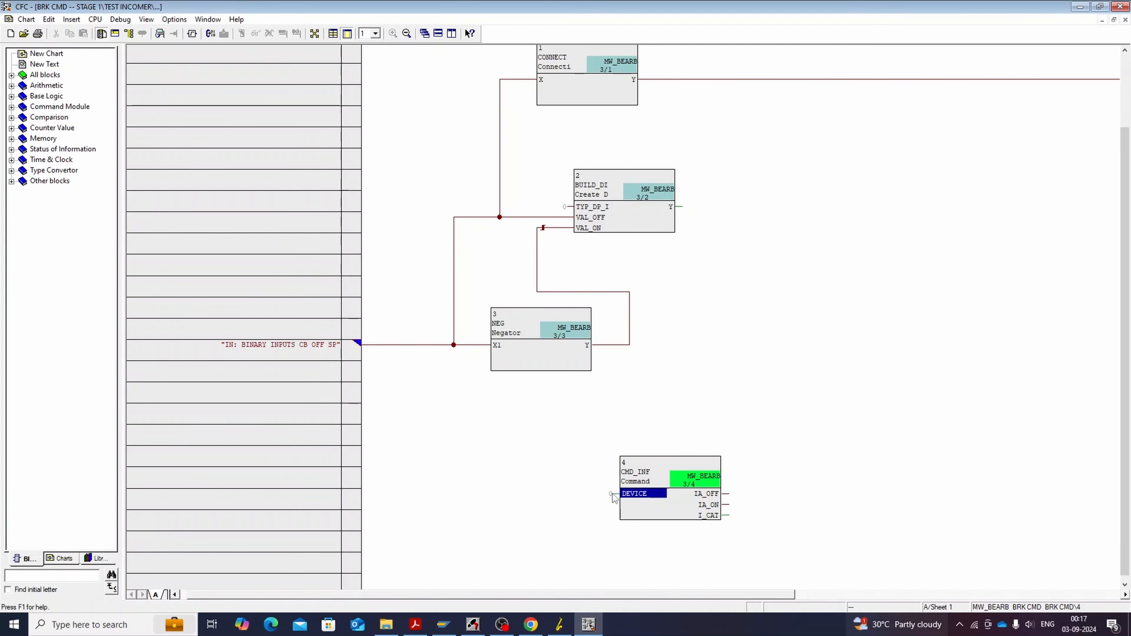
{"action": "left_click", "coordinate": [621, 503]}
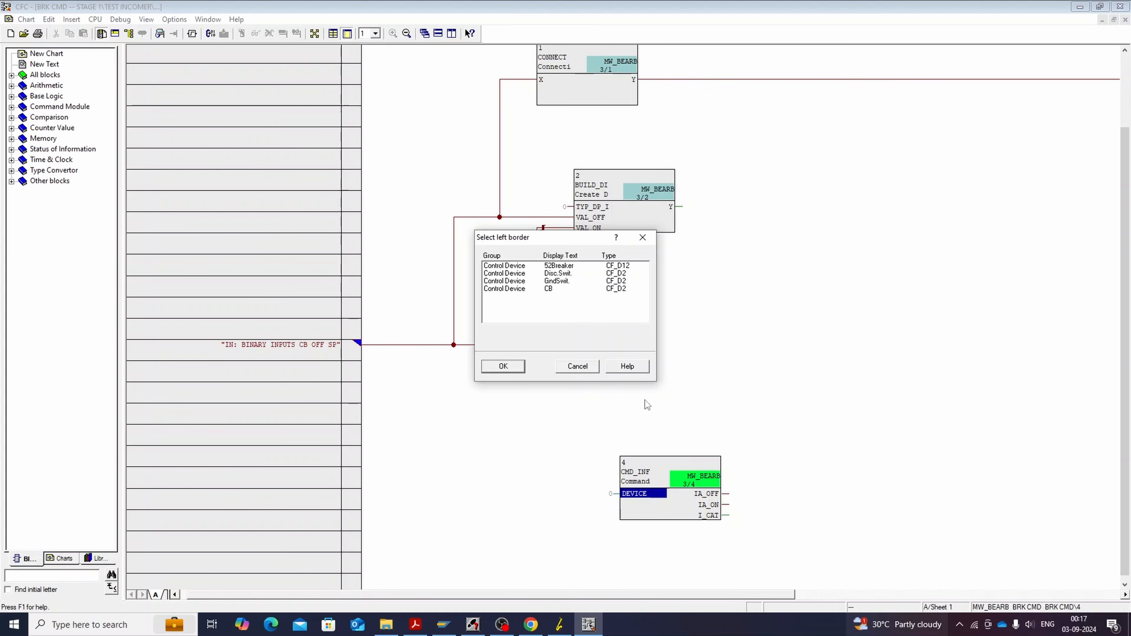
{"action": "left_click", "coordinate": [622, 269]}
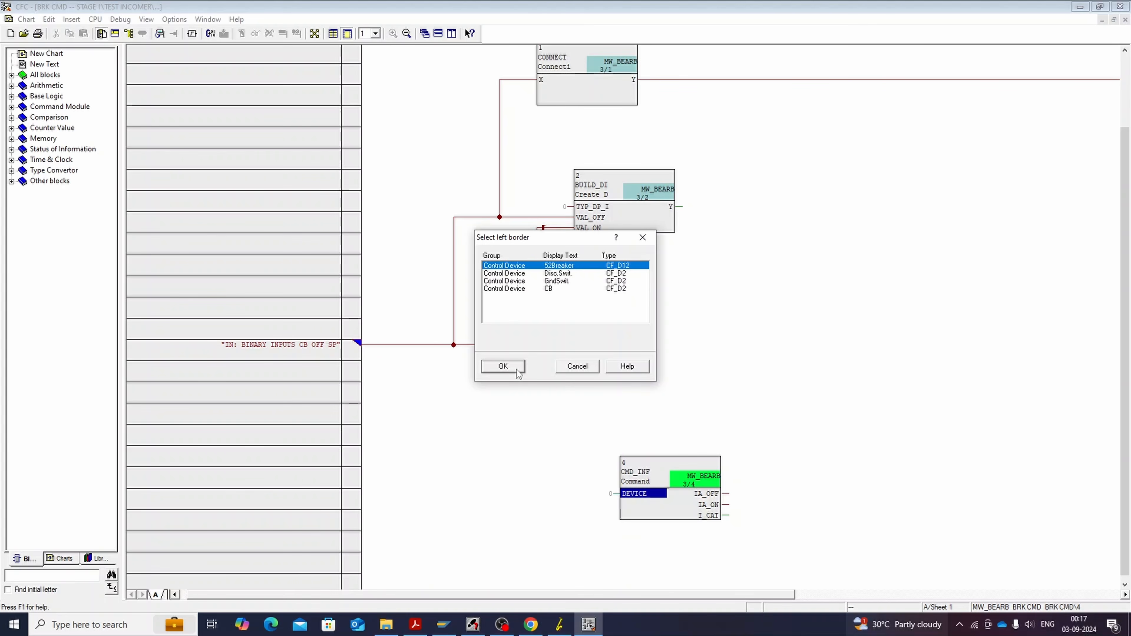
{"action": "left_click", "coordinate": [503, 366]}
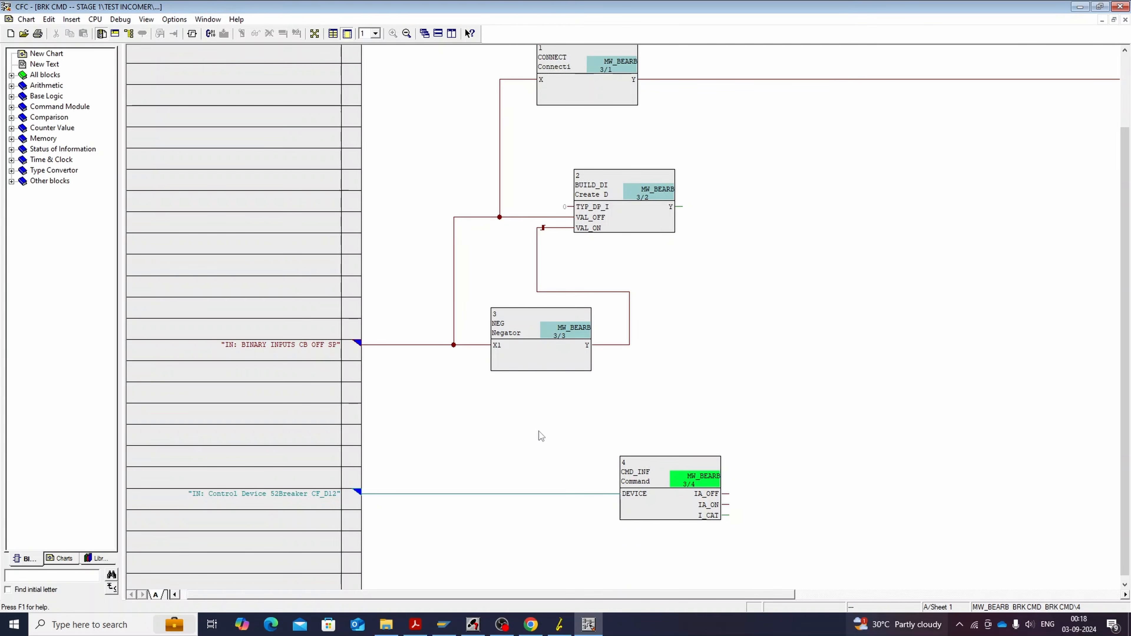
Step: Interconnect the CMD_INF block's output IA_OFF to the control device signal BRK OFF CM
{"action": "left_click_drag", "start_coordinate": [662, 595], "coordinate": [815, 594]}
{"action": "right_click", "coordinate": [468, 494]}
{"action": "left_click", "coordinate": [494, 499]}
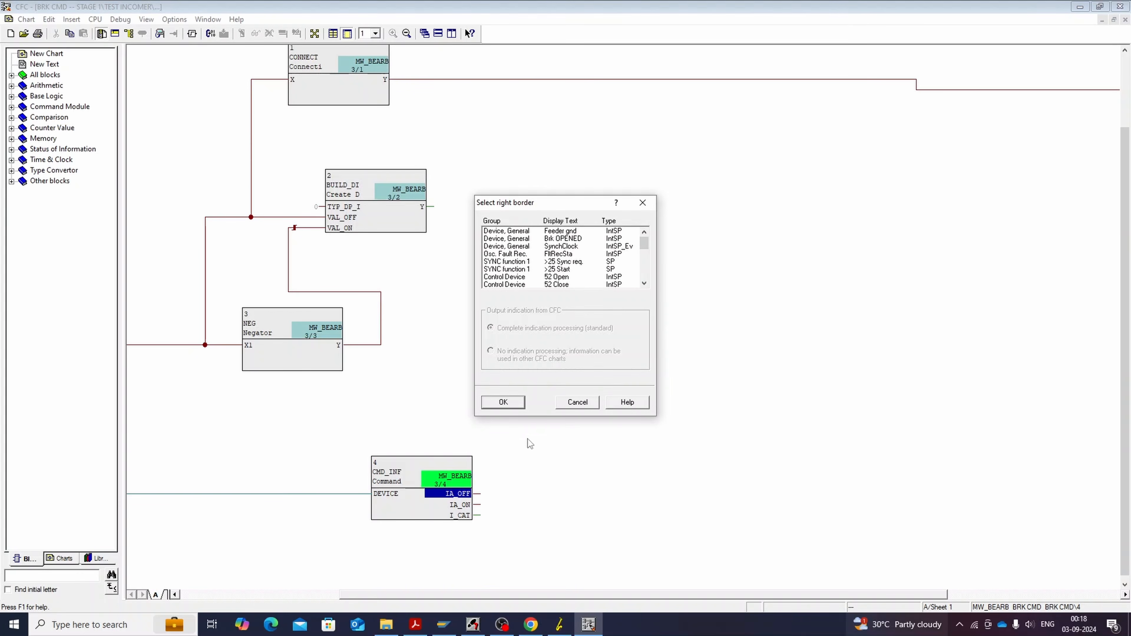
{"action": "scroll", "coordinate": [579, 268], "scroll_direction": "down", "scroll_amount": 5}
{"action": "left_click", "coordinate": [573, 254]}
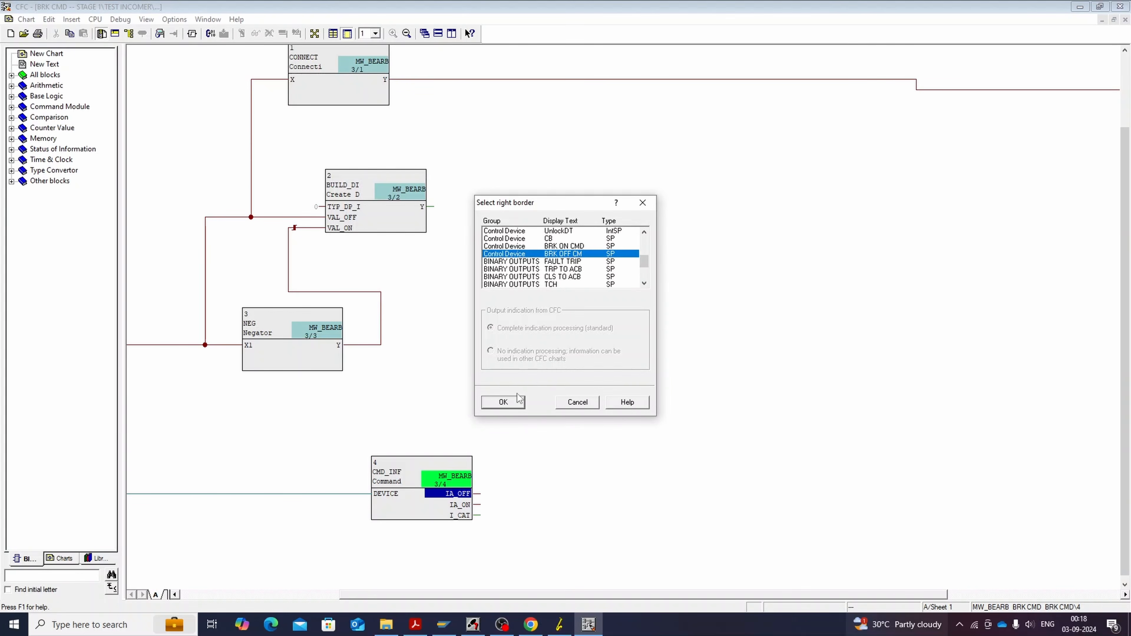
{"action": "left_click", "coordinate": [516, 401]}
Step: Interconnect the CMD_INF block's output IA_ON to the control device signal BRK ON CMD
{"action": "right_click", "coordinate": [468, 505]}
{"action": "left_click", "coordinate": [492, 510]}
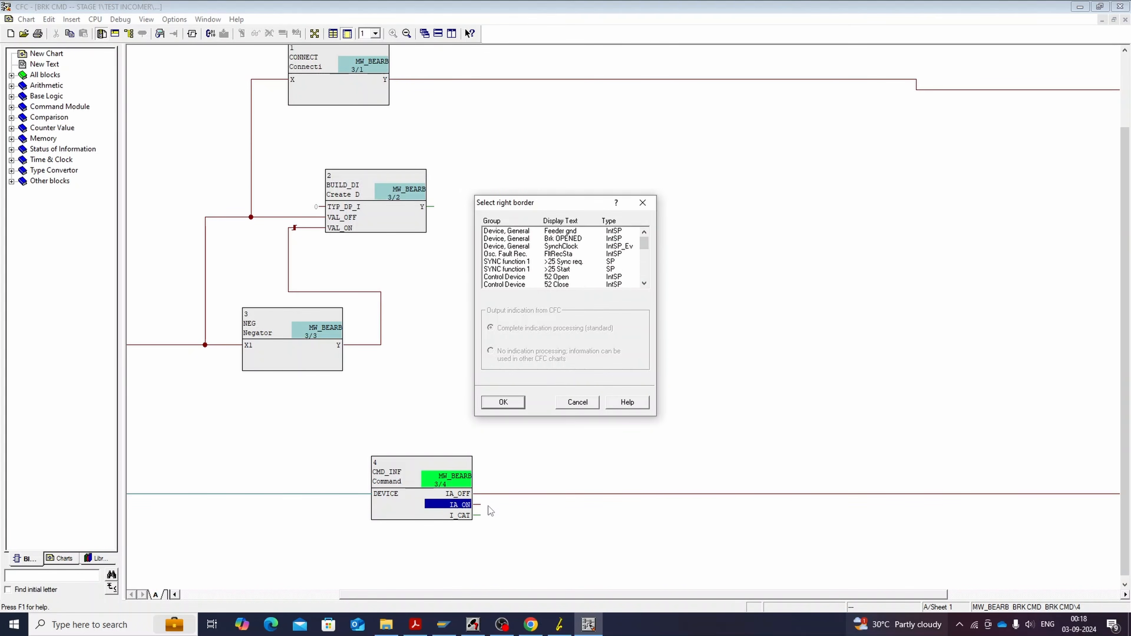
{"action": "scroll", "coordinate": [564, 267], "scroll_direction": "down", "scroll_amount": 3}
{"action": "scroll", "coordinate": [565, 273], "scroll_direction": "down", "scroll_amount": 2}
{"action": "left_click", "coordinate": [575, 249]}
{"action": "left_click", "coordinate": [514, 400]}
{"action": "left_click_drag", "start_coordinate": [891, 594], "coordinate": [922, 599]}
Step: Interconnect the BUILD_DI block's output Y to control device CB of type CF_D2
{"action": "scroll", "coordinate": [468, 363], "scroll_direction": "up", "scroll_amount": 2}
{"action": "left_click_drag", "start_coordinate": [447, 595], "coordinate": [249, 593]}
{"action": "right_click", "coordinate": [680, 278]}
{"action": "left_click", "coordinate": [713, 307]}
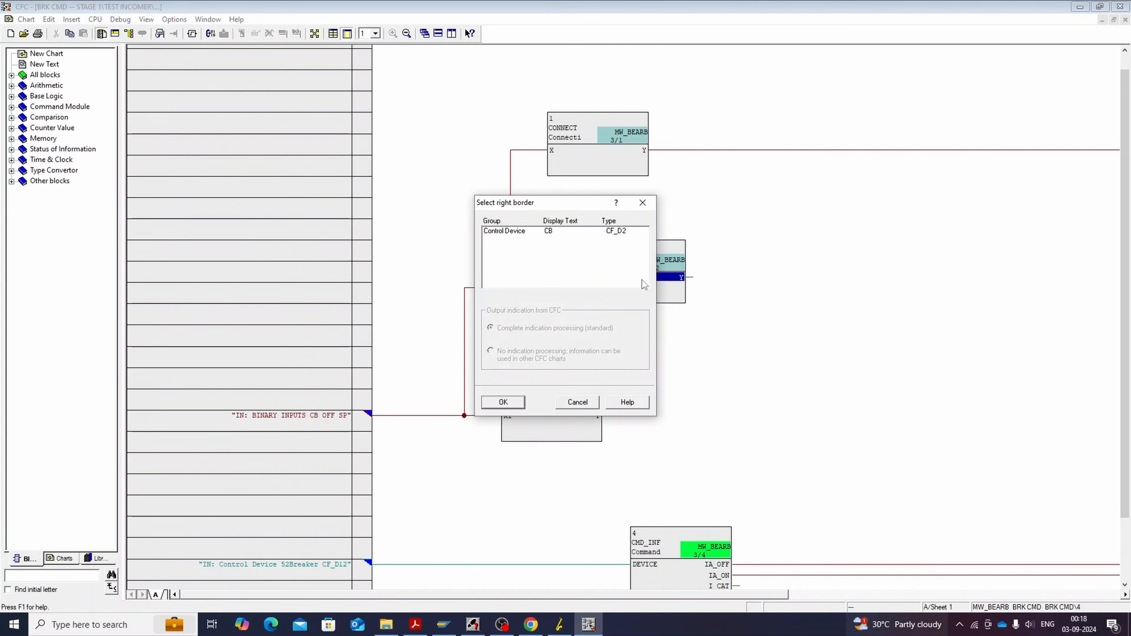
{"action": "left_click", "coordinate": [554, 231]}
{"action": "left_click", "coordinate": [510, 405]}
{"action": "left_click_drag", "start_coordinate": [783, 595], "coordinate": [831, 595]}
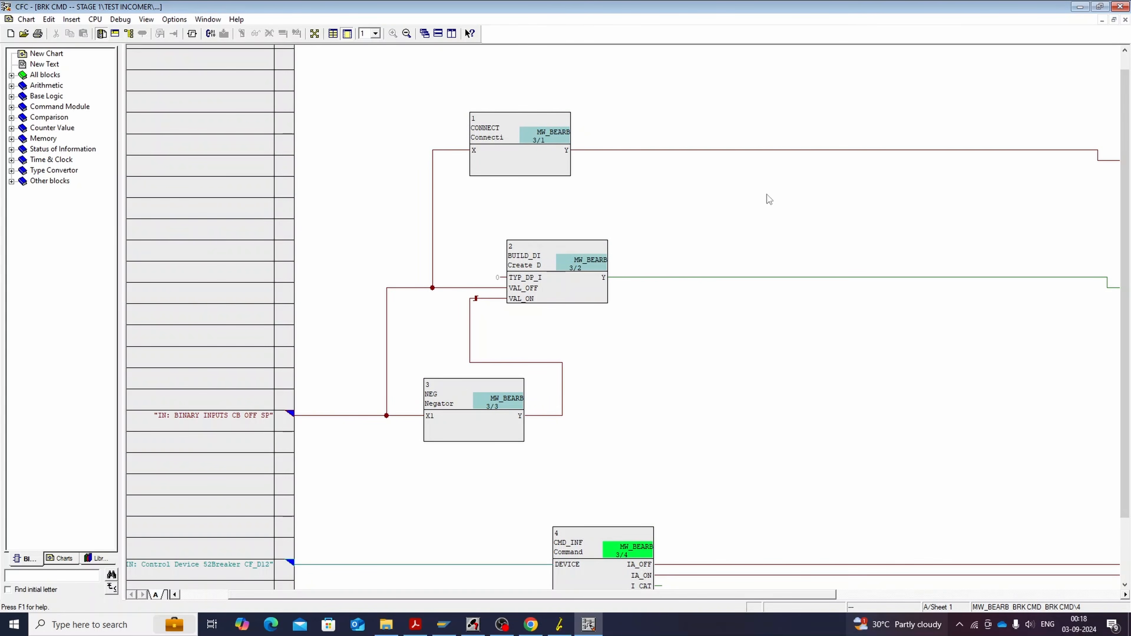
Step: Optimize the run sequence of all blocks in the project according to the data flow
{"action": "scroll", "coordinate": [566, 199], "scroll_direction": "up", "scroll_amount": 1}
{"action": "left_click", "coordinate": [147, 19]}
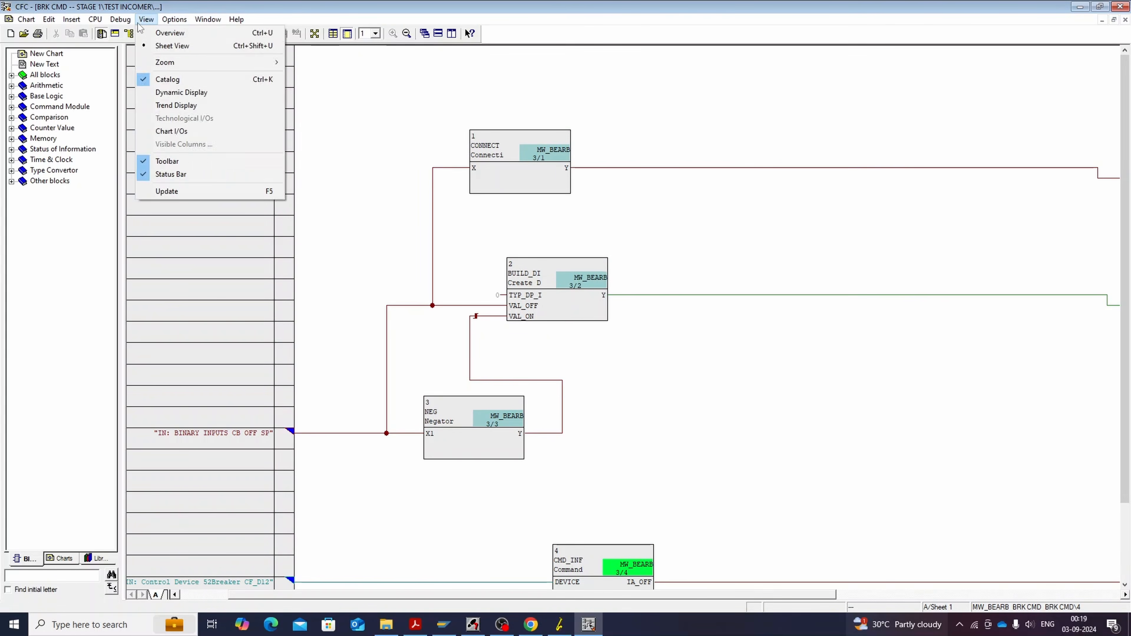
{"action": "left_click", "coordinate": [174, 19]}
{"action": "left_click", "coordinate": [210, 140]}
{"action": "left_click", "coordinate": [463, 349]}
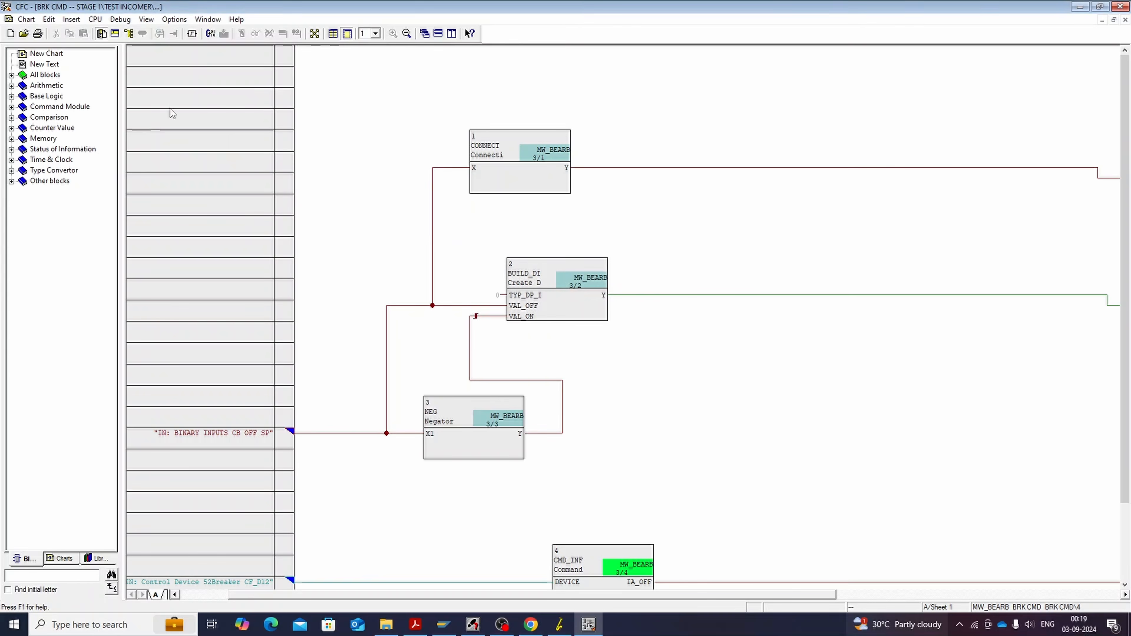
Step: Check the consistency of the CFC charts and read the log entries for the BRK CMD blocks
{"action": "left_click", "coordinate": [26, 19]}
{"action": "mouse_move", "coordinate": [89, 132]}
{"action": "left_click", "coordinate": [236, 134]}
{"action": "key", "text": "Return"}
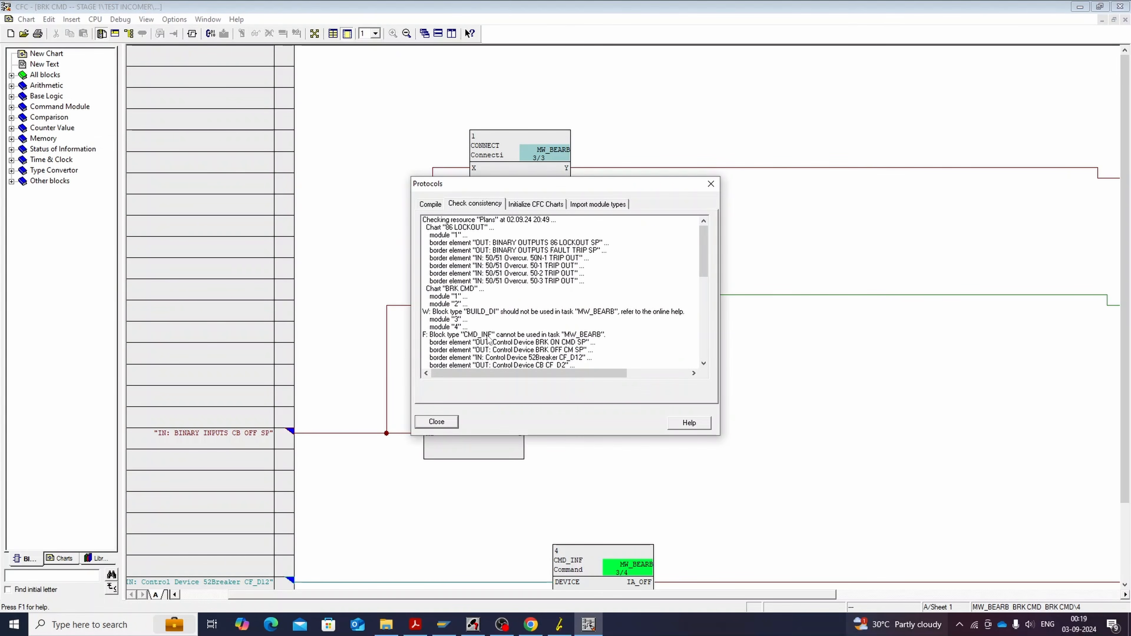
{"action": "scroll", "coordinate": [488, 330], "scroll_direction": "down", "scroll_amount": 4}
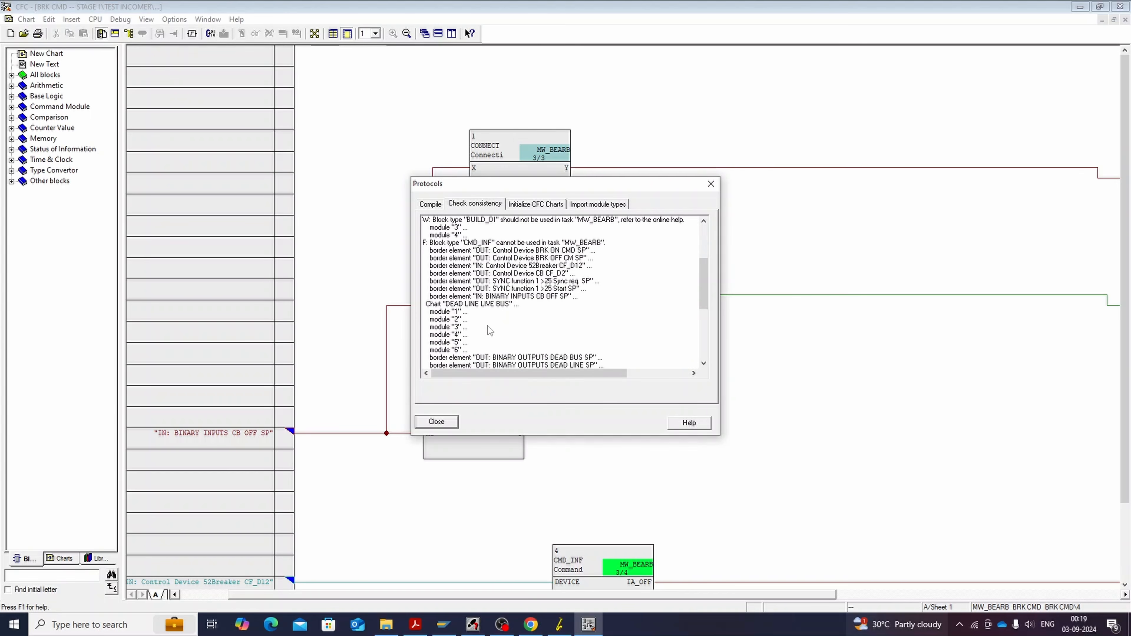
{"action": "scroll", "coordinate": [488, 330], "scroll_direction": "up", "scroll_amount": 4}
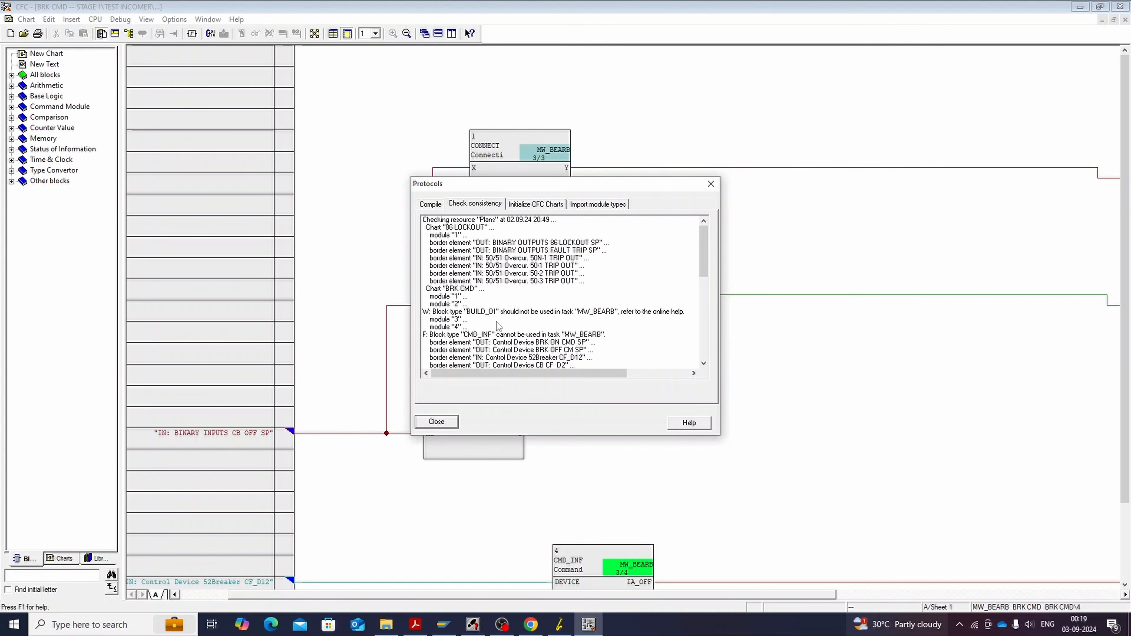
{"action": "scroll", "coordinate": [498, 325], "scroll_direction": "down", "scroll_amount": 3}
{"action": "scroll", "coordinate": [503, 332], "scroll_direction": "down", "scroll_amount": 4}
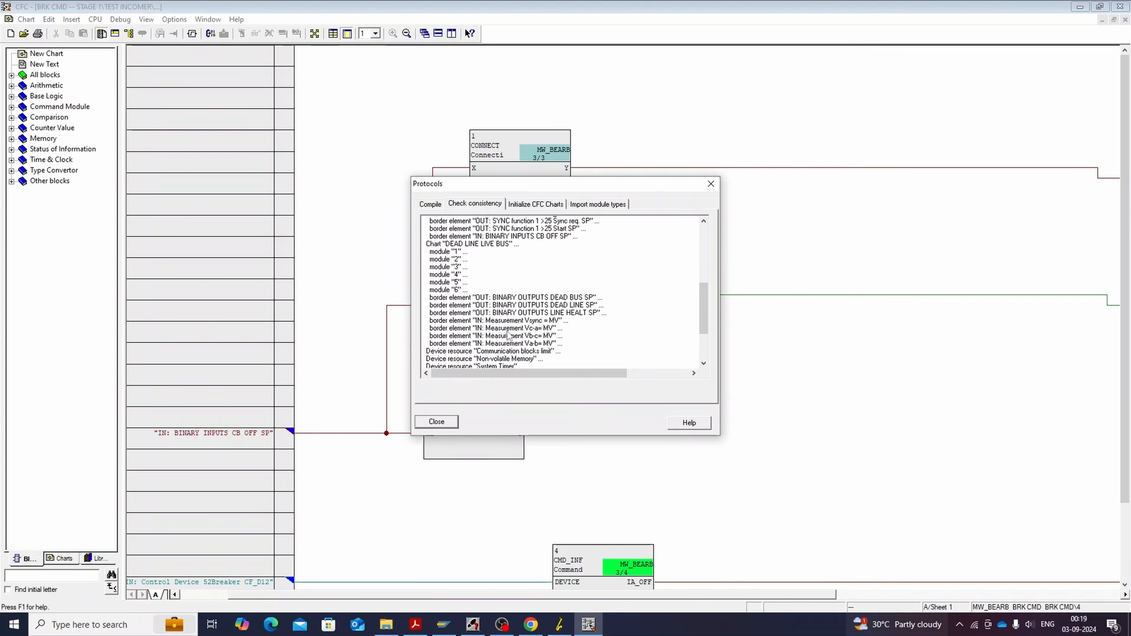
{"action": "left_click", "coordinate": [450, 423]}
Step: Try to compile the CFC charts and review the consistency log
{"action": "left_click", "coordinate": [26, 19]}
{"action": "left_click", "coordinate": [196, 145]}
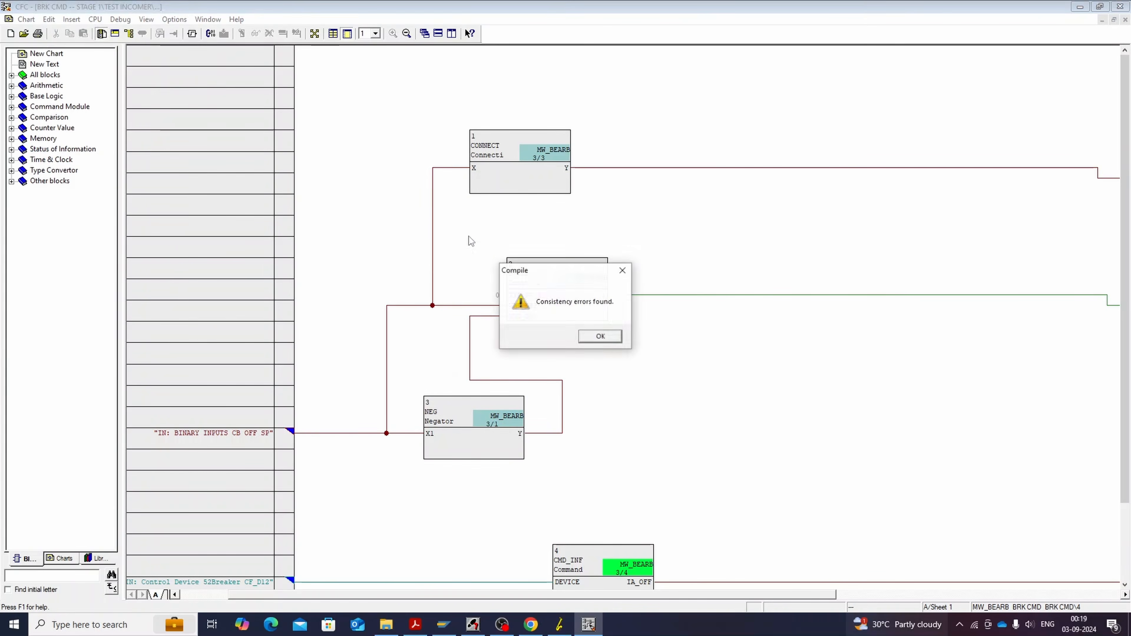
{"action": "key", "text": "Return"}
{"action": "left_click", "coordinate": [475, 204]}
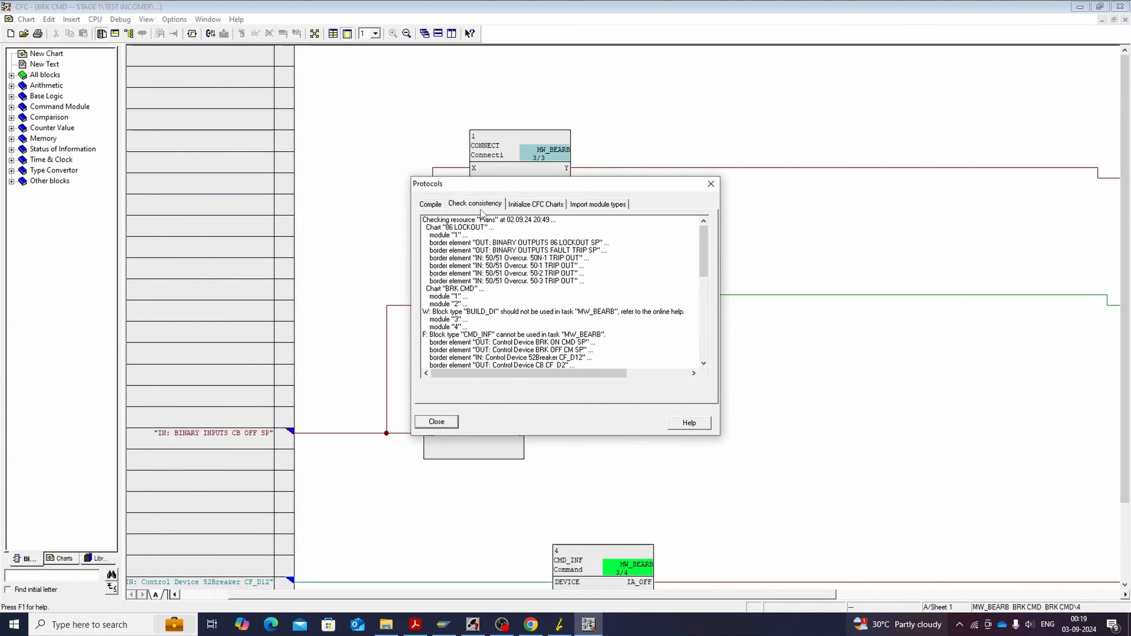
{"action": "left_click", "coordinate": [446, 421]}
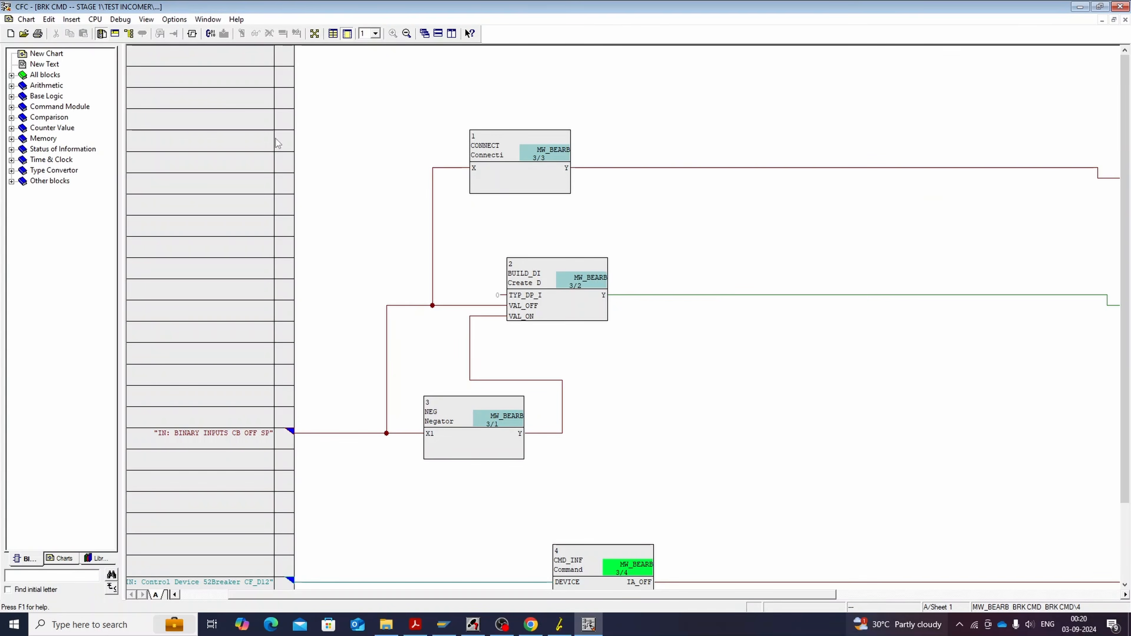
{"action": "left_click", "coordinate": [1125, 20]}
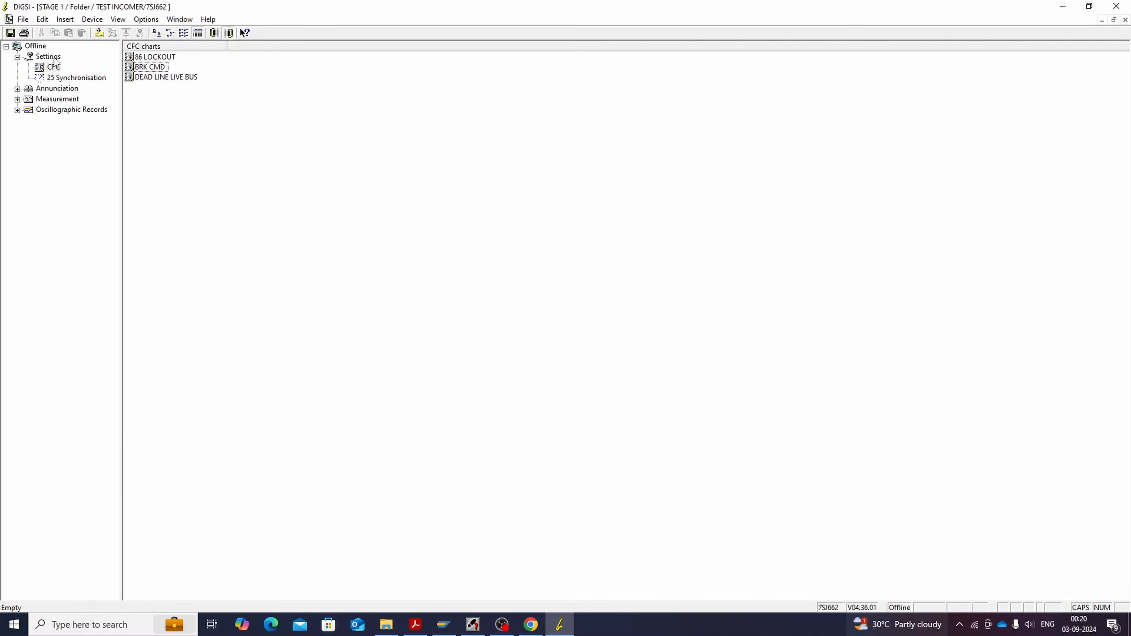
{"action": "left_click", "coordinate": [51, 66]}
{"action": "double_click", "coordinate": [47, 57]}
{"action": "double_click", "coordinate": [139, 76]}
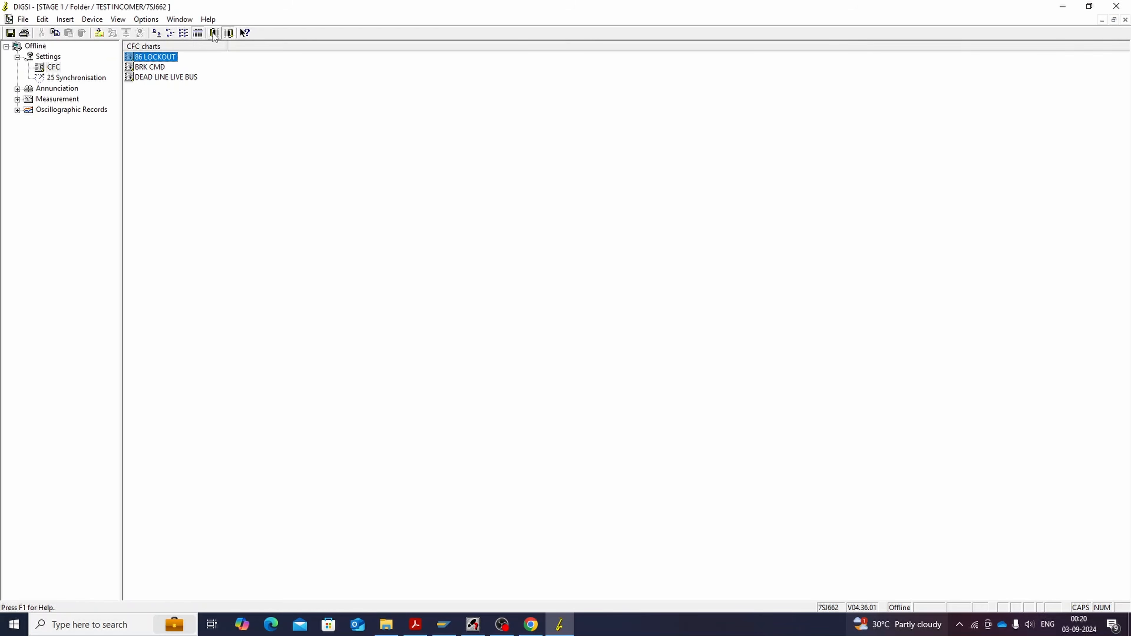
{"action": "left_click", "coordinate": [42, 19]}
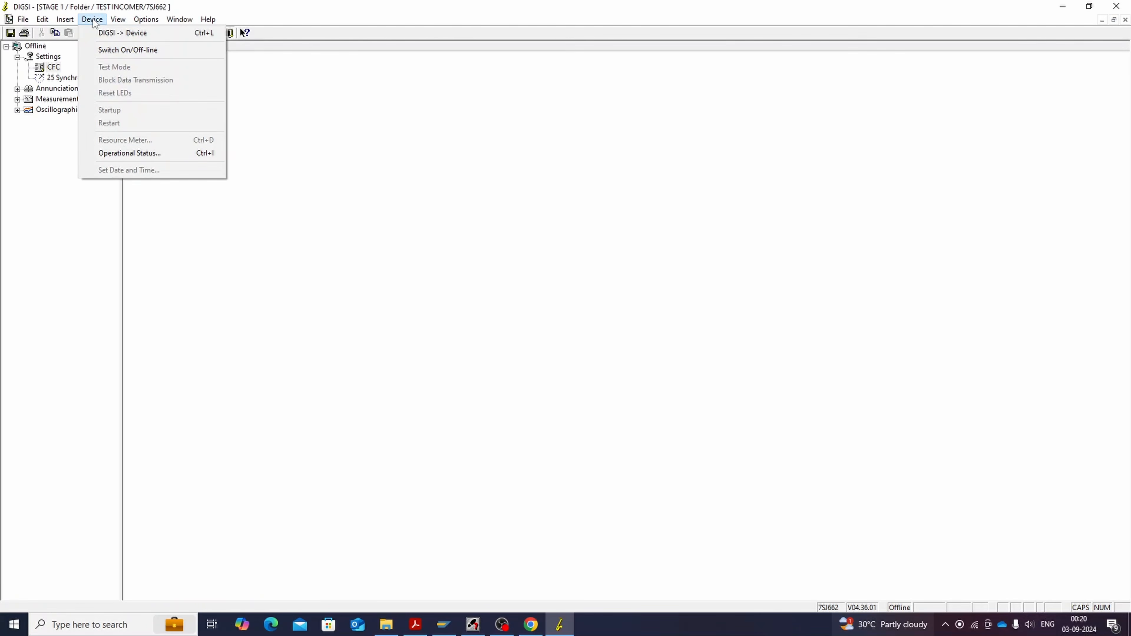
{"action": "mouse_move", "coordinate": [42, 22]}
{"action": "left_click", "coordinate": [169, 98]}
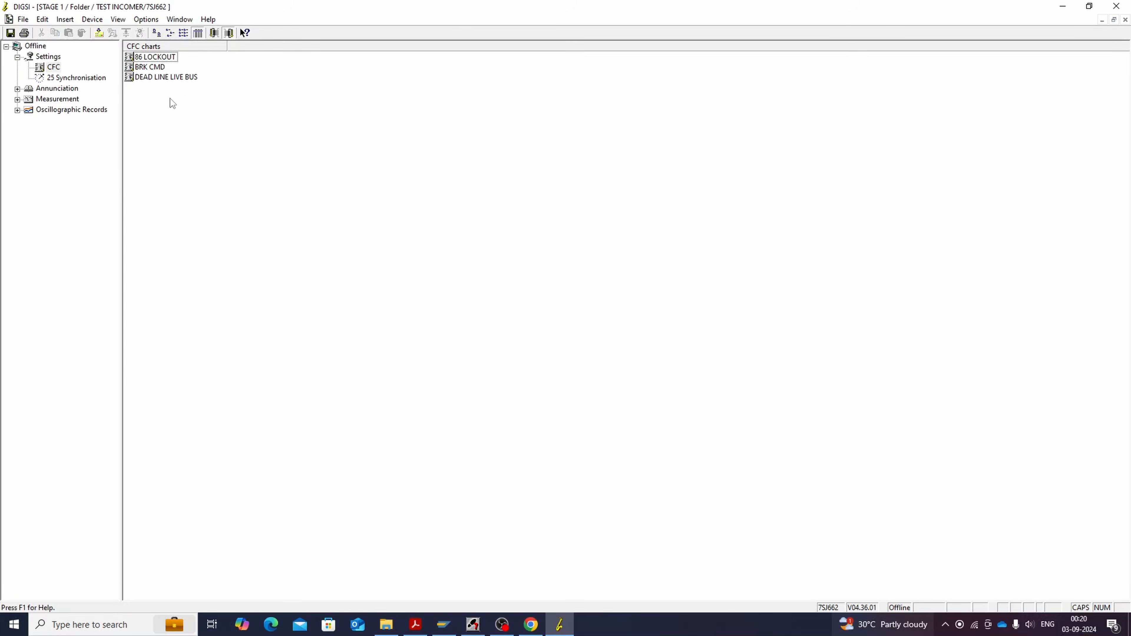
Step: Open the BRK CMD chart's run sequence and move the BRK CMD runtime group from MW_BEARB to the PLC1_BEARB [Slow PLC] task
{"action": "double_click", "coordinate": [150, 67]}
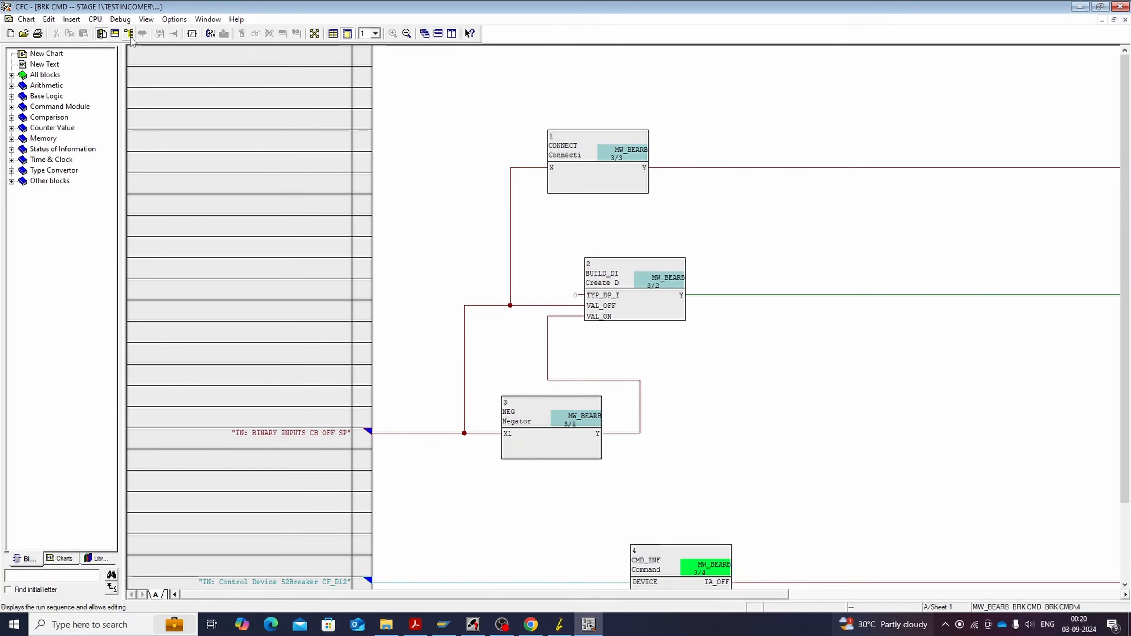
{"action": "left_click", "coordinate": [130, 33]}
{"action": "left_click", "coordinate": [372, 183]}
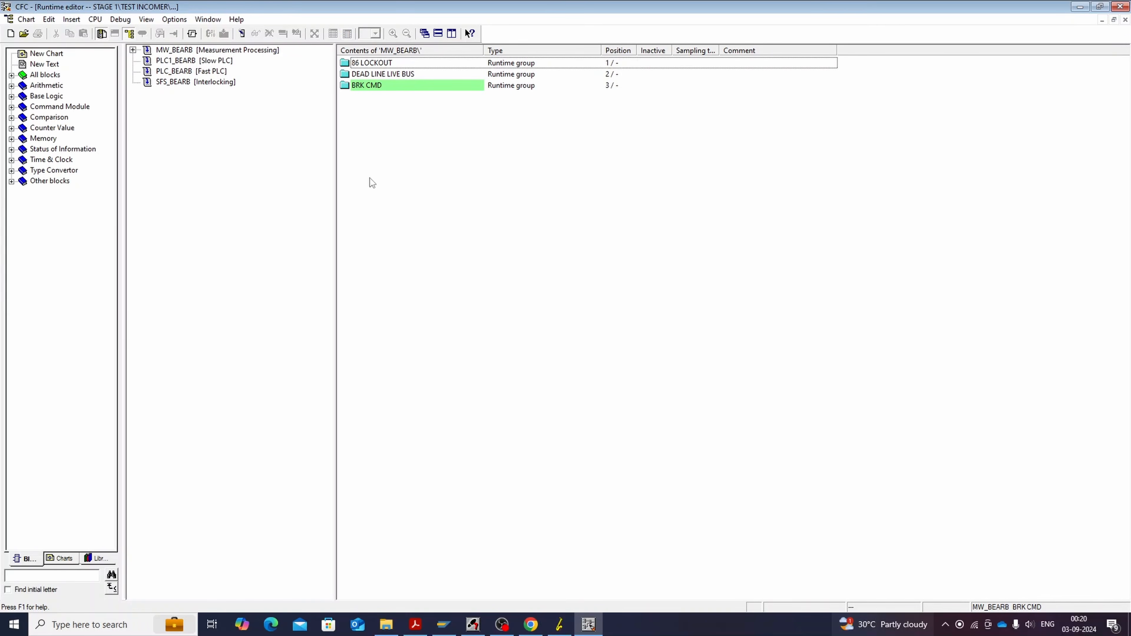
{"action": "left_click", "coordinate": [196, 81]}
{"action": "left_click", "coordinate": [202, 50]}
{"action": "left_click", "coordinate": [353, 88]}
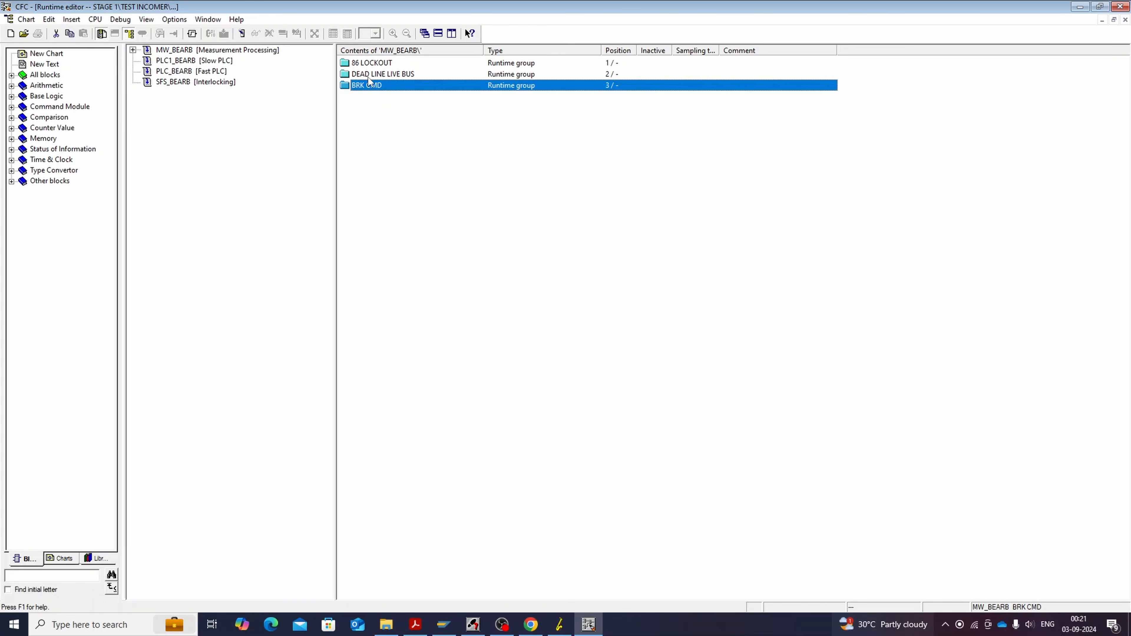
{"action": "left_click_drag", "start_coordinate": [364, 85], "coordinate": [206, 67]}
{"action": "left_click", "coordinate": [203, 52]}
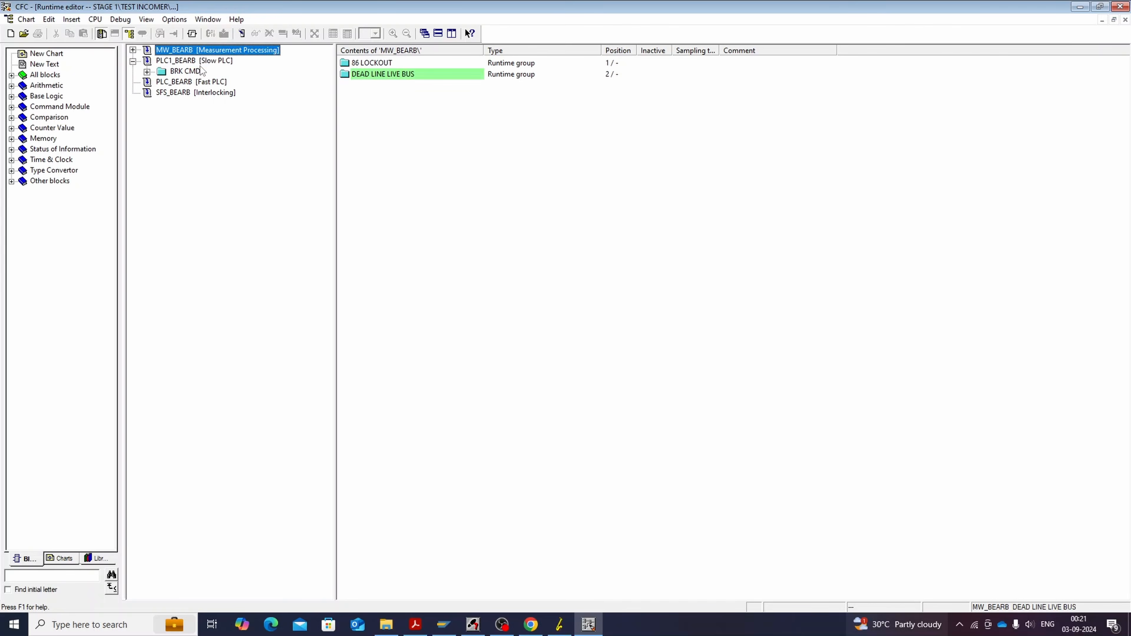
{"action": "left_click", "coordinate": [199, 64]}
{"action": "left_click", "coordinate": [129, 34]}
Step: Optimize the run sequence and check chart consistency with BRK CMD in the PLC1_BEARB task
{"action": "left_click", "coordinate": [26, 19]}
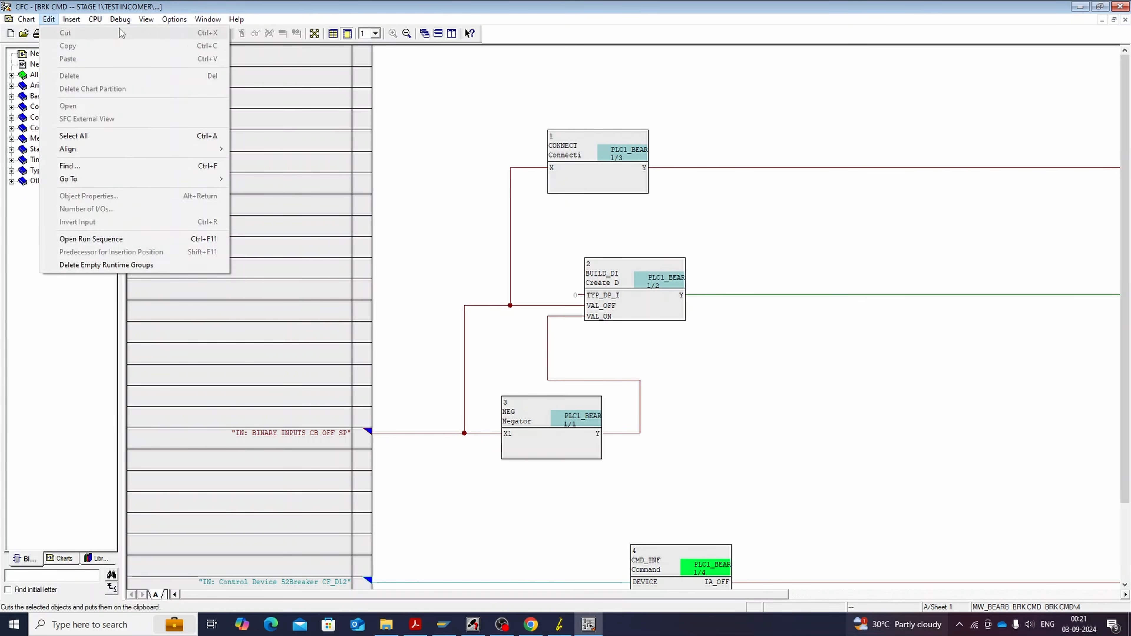
{"action": "left_click", "coordinate": [209, 142]}
{"action": "left_click", "coordinate": [465, 348]}
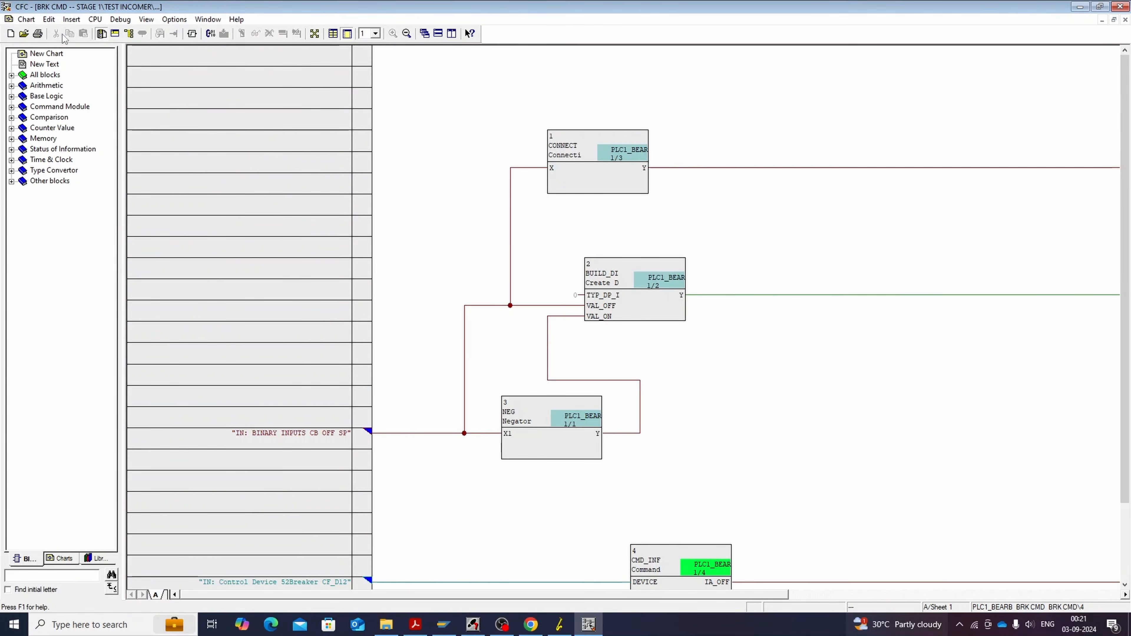
{"action": "left_click", "coordinate": [26, 19]}
{"action": "left_click", "coordinate": [209, 132]}
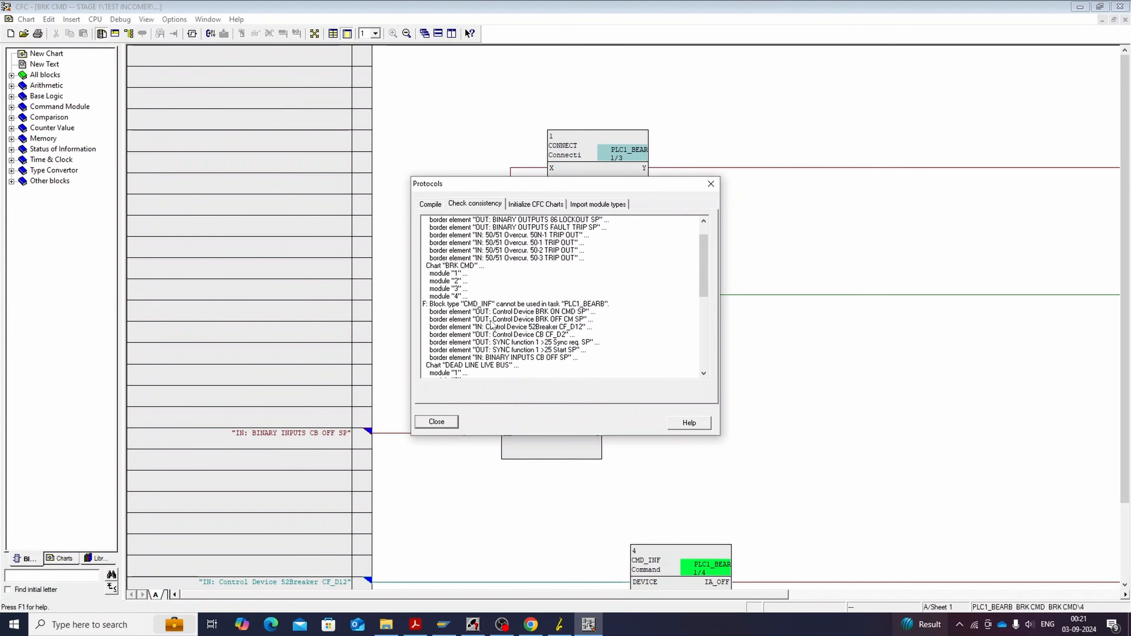
{"action": "scroll", "coordinate": [494, 330], "scroll_direction": "down", "scroll_amount": 1}
{"action": "scroll", "coordinate": [576, 314], "scroll_direction": "down", "scroll_amount": 6}
{"action": "left_click", "coordinate": [450, 421]}
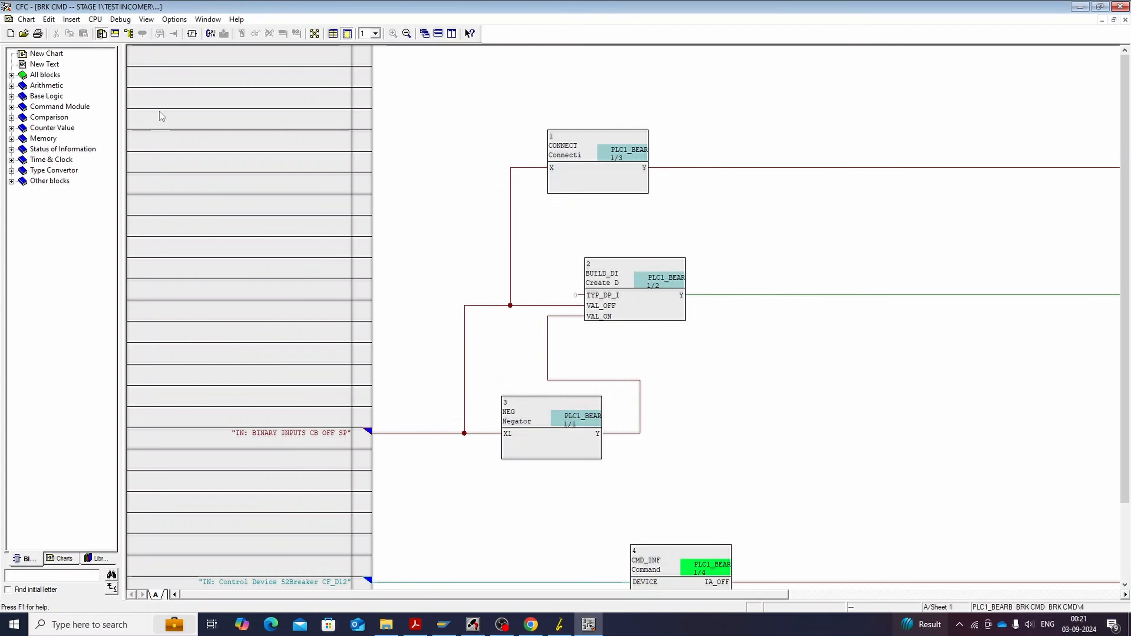
Step: Move the BRK CMD runtime group from PLC1_BEARB to the PLC_BEARB [Fast PLC] task in the run sequence
{"action": "left_click", "coordinate": [128, 33]}
{"action": "left_click", "coordinate": [202, 61]}
{"action": "left_click_drag", "start_coordinate": [363, 63], "coordinate": [218, 73]}
{"action": "left_click", "coordinate": [128, 33]}
Step: Optimize the run sequence and check chart consistency with BRK CMD in the PLC_BEARB task
{"action": "left_click", "coordinate": [174, 20]}
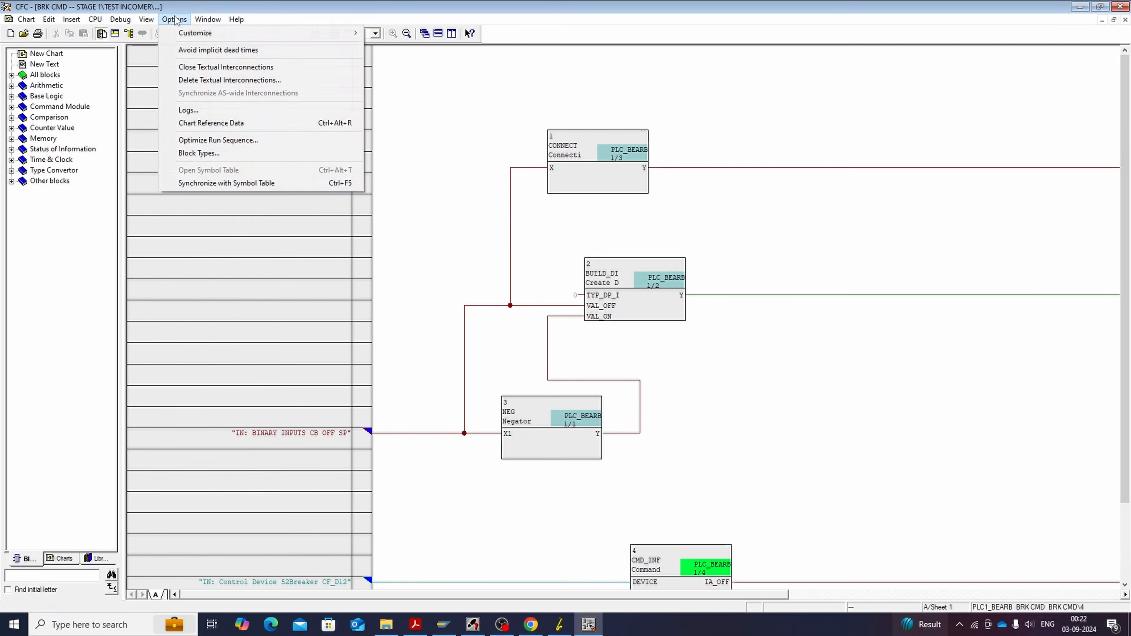
{"action": "left_click", "coordinate": [218, 139]}
{"action": "left_click", "coordinate": [470, 347]}
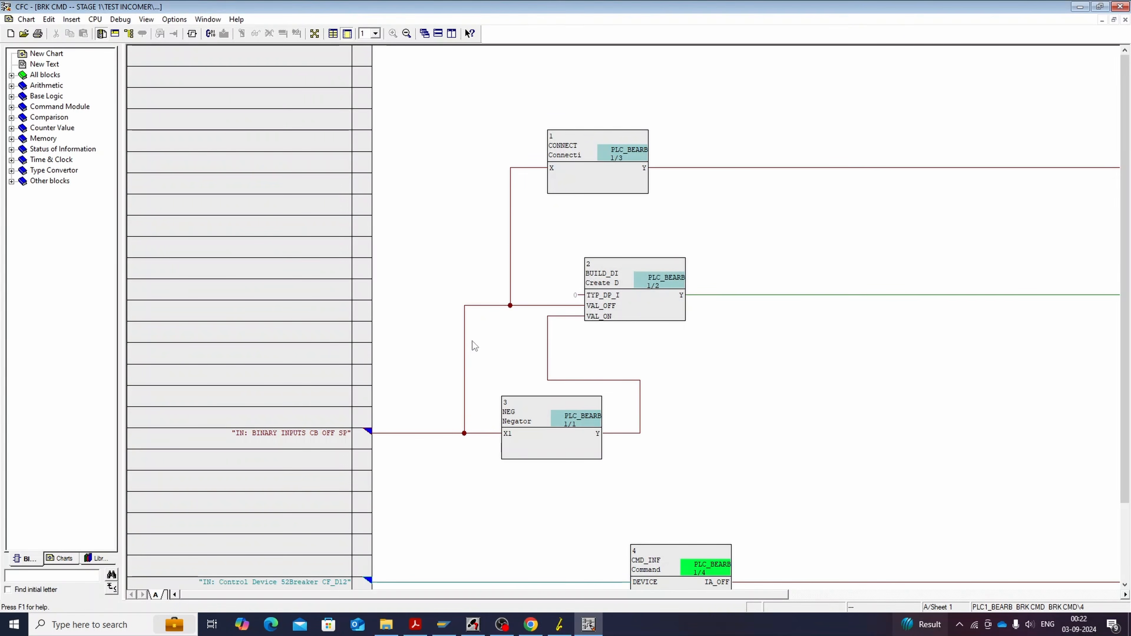
{"action": "left_click", "coordinate": [26, 20]}
{"action": "left_click", "coordinate": [187, 131]}
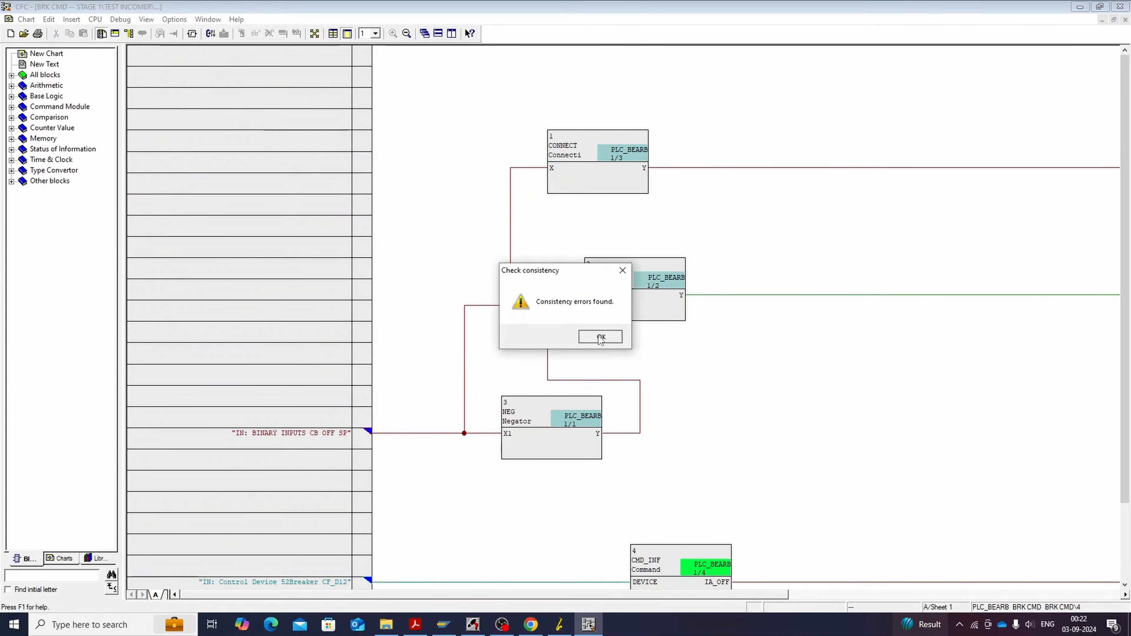
{"action": "left_click", "coordinate": [605, 339]}
{"action": "scroll", "coordinate": [582, 337], "scroll_direction": "down", "scroll_amount": 3}
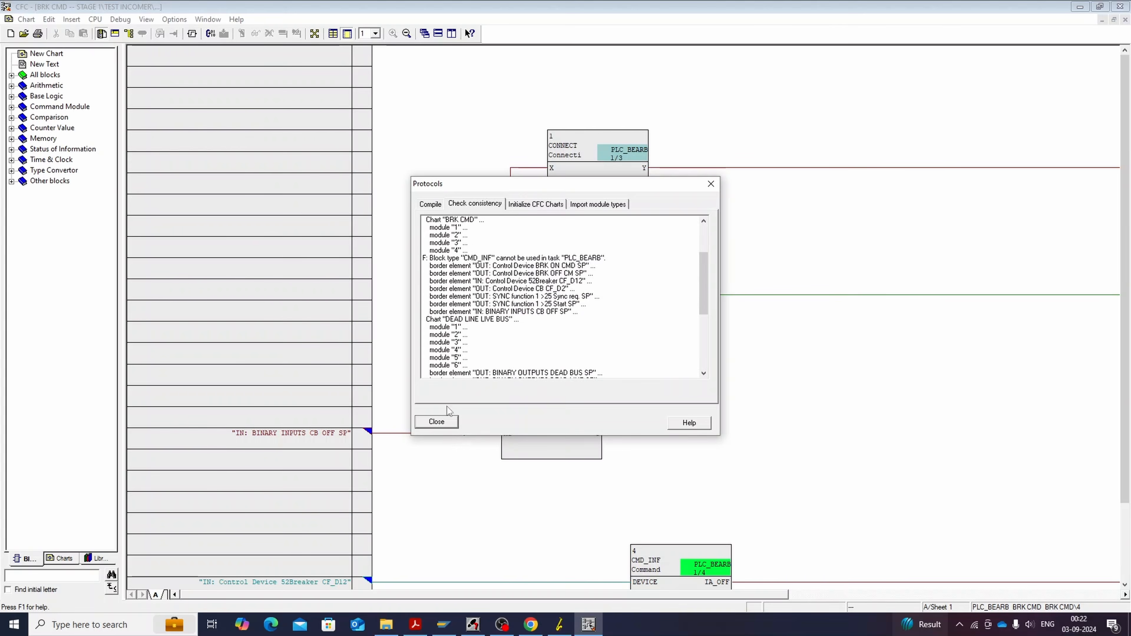
{"action": "left_click", "coordinate": [437, 422]}
Step: Move the BRK CMD runtime group to the SFS_BEARB [Interlocking] task in the run sequence
{"action": "left_click", "coordinate": [129, 33]}
{"action": "left_click", "coordinate": [358, 67]}
{"action": "left_click", "coordinate": [359, 74]}
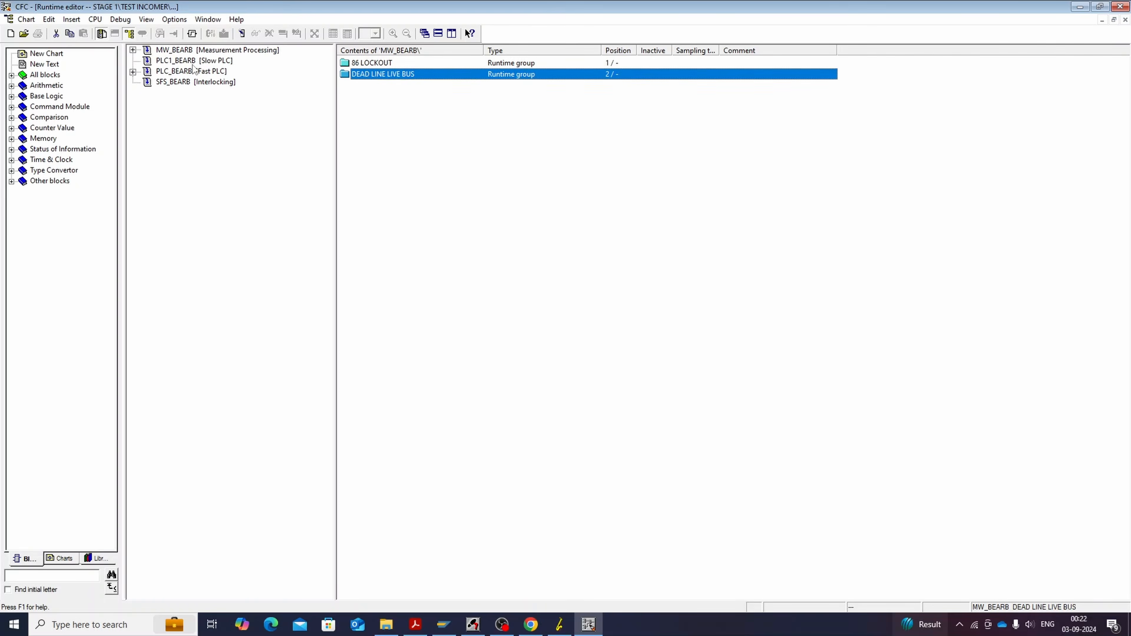
{"action": "left_click", "coordinate": [198, 73]}
{"action": "left_click_drag", "start_coordinate": [360, 63], "coordinate": [189, 86]}
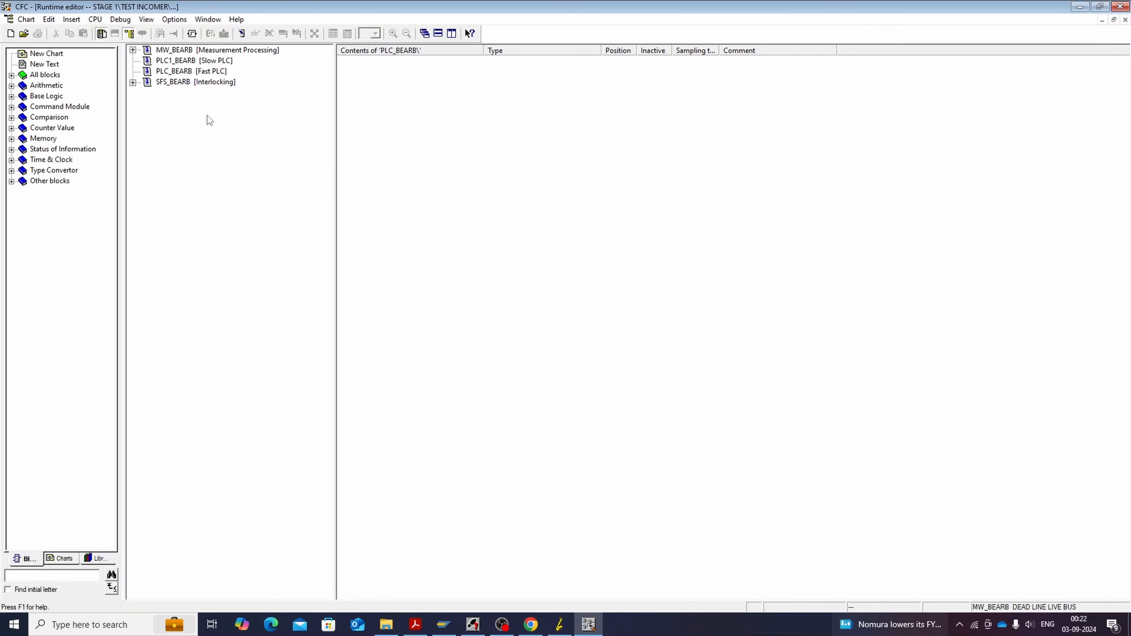
{"action": "left_click", "coordinate": [128, 33]}
Step: Optimize the run sequence and check chart consistency with BRK CMD in the SFS_BEARB task
{"action": "left_click", "coordinate": [147, 19]}
{"action": "left_click", "coordinate": [223, 139]}
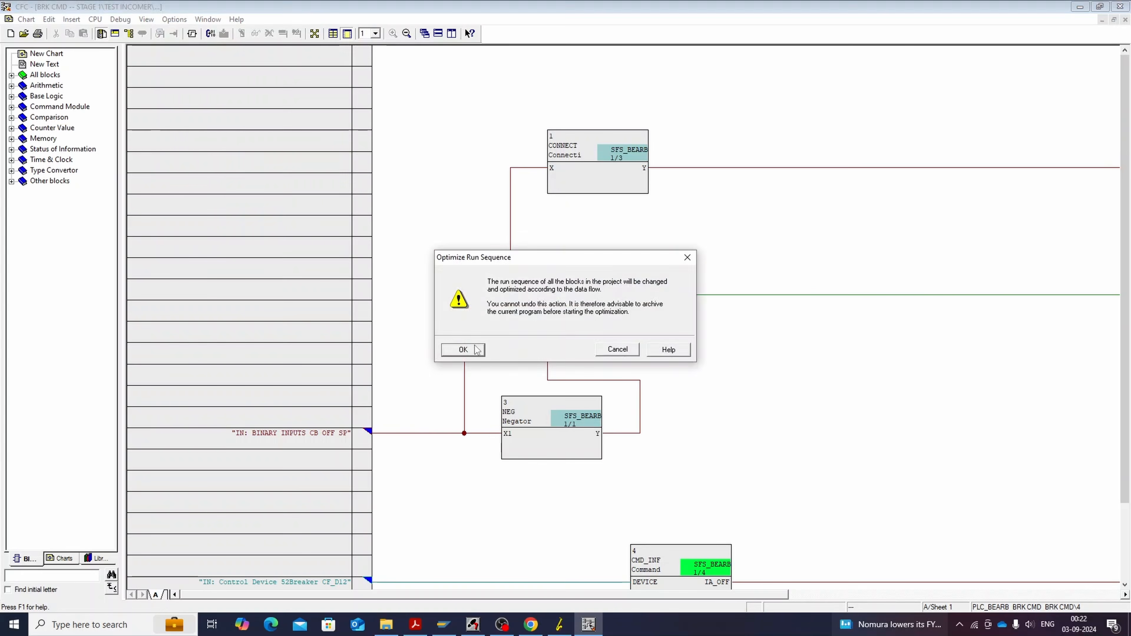
{"action": "left_click", "coordinate": [476, 349]}
{"action": "left_click", "coordinate": [26, 19]}
{"action": "left_click", "coordinate": [165, 132]}
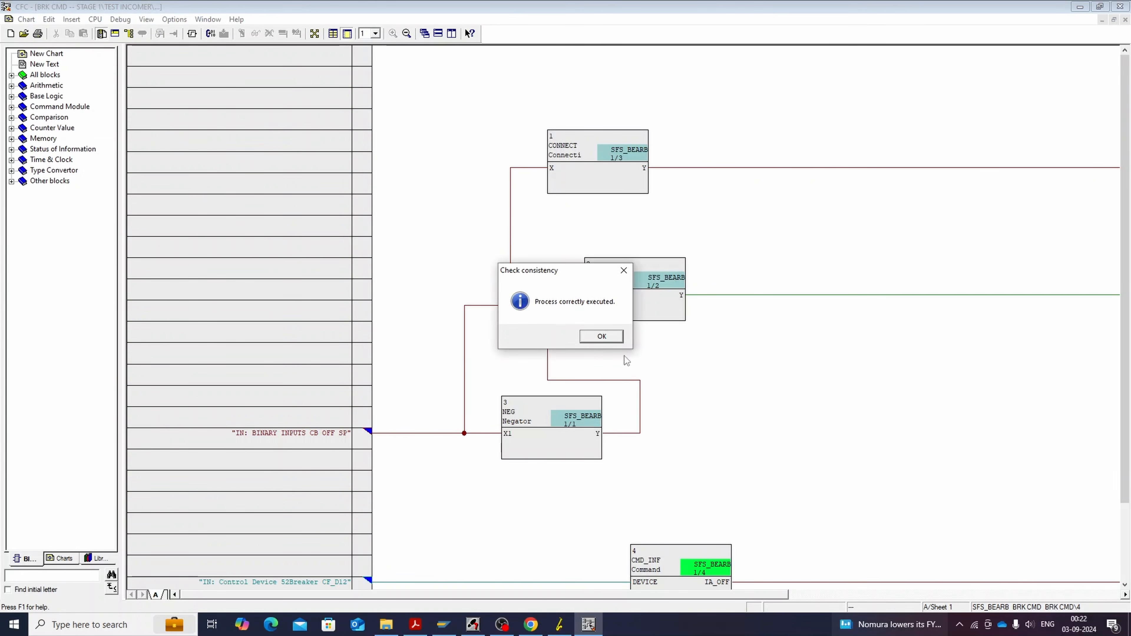
{"action": "left_click", "coordinate": [602, 337]}
Step: Compile the CFC charts and acknowledge the compile result
{"action": "left_click", "coordinate": [26, 19]}
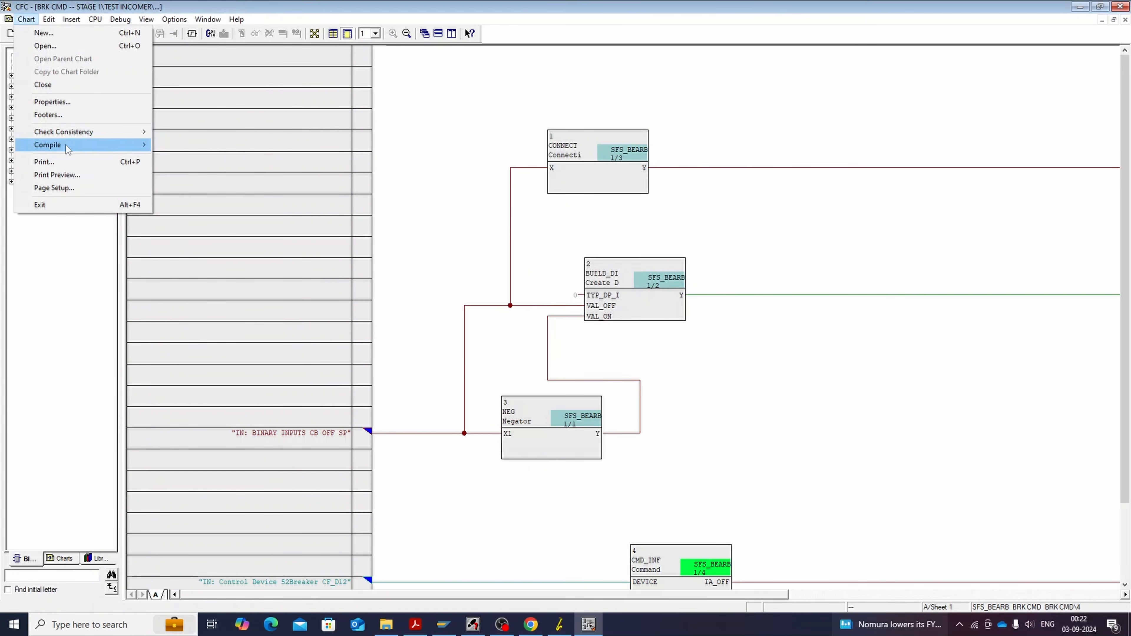
{"action": "mouse_move", "coordinate": [40, 143]}
{"action": "left_click", "coordinate": [166, 144]}
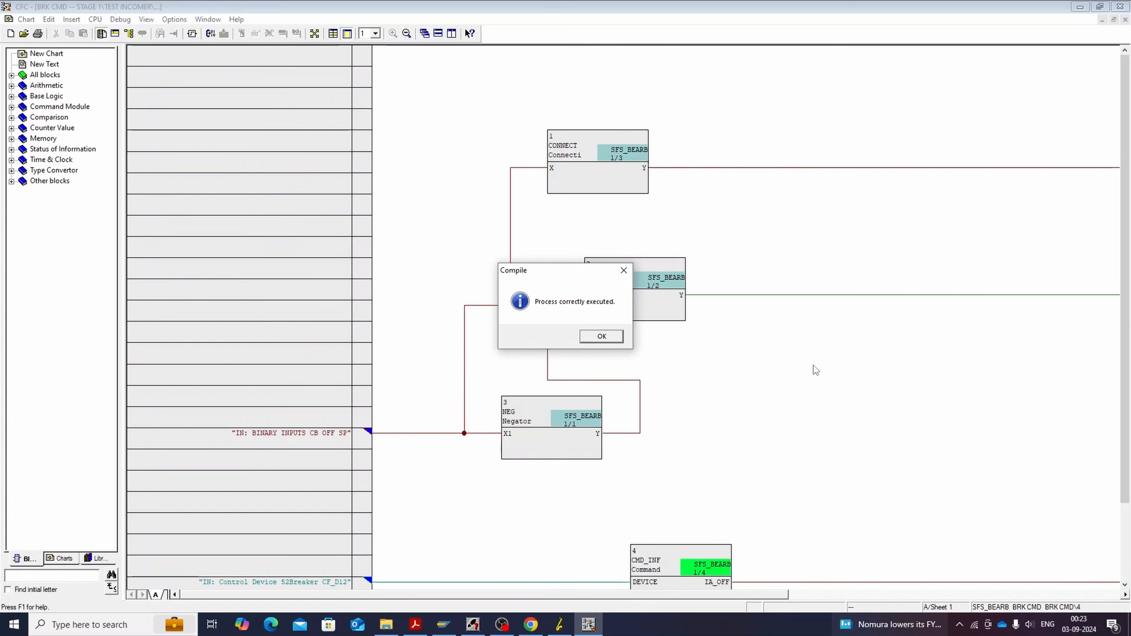
{"action": "key", "text": "Return"}
{"action": "scroll", "coordinate": [909, 426], "scroll_direction": "down", "scroll_amount": 3}
{"action": "scroll", "coordinate": [878, 396], "scroll_direction": "up", "scroll_amount": 3}
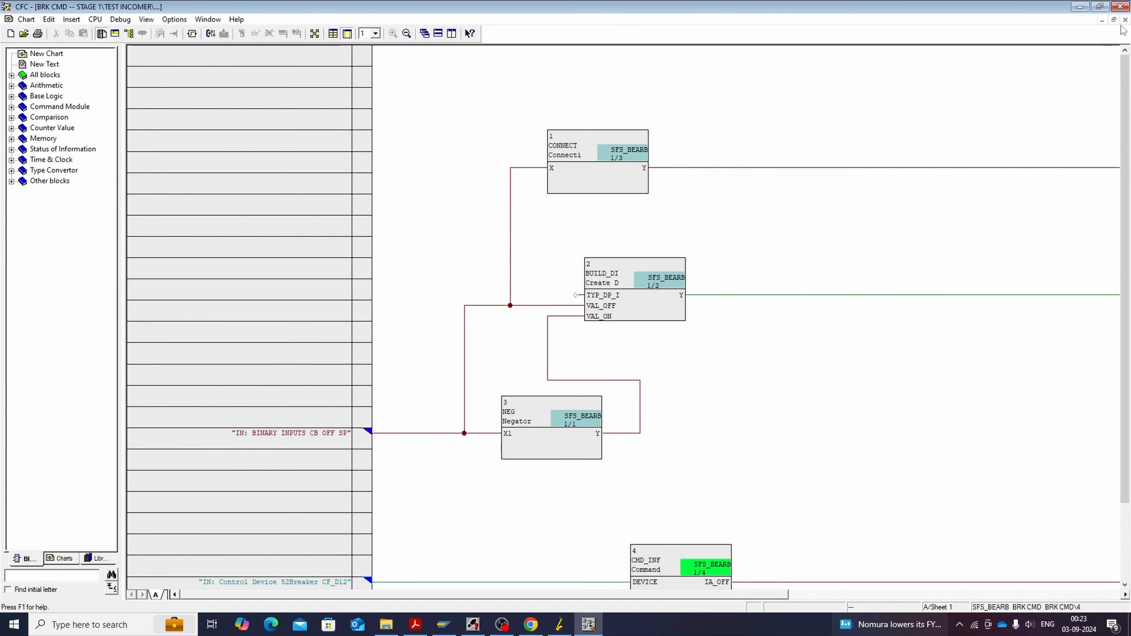
Step: Close the chart editor and insert a new CFC chart in the 7SJ662 device's CFC charts list
{"action": "left_click", "coordinate": [1120, 6]}
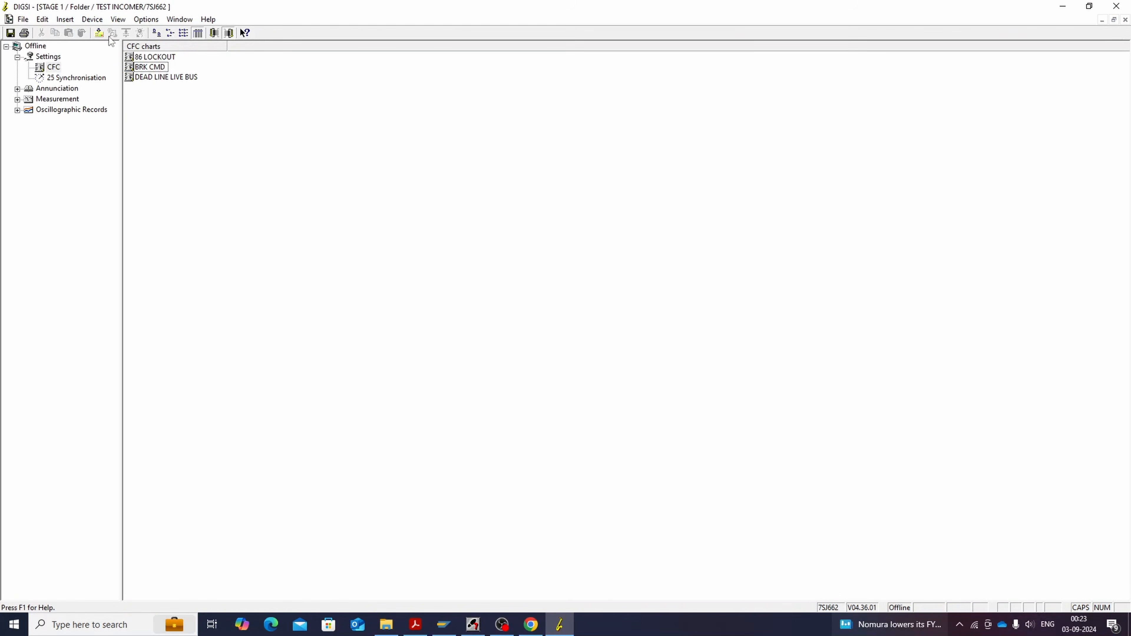
{"action": "right_click", "coordinate": [415, 213]}
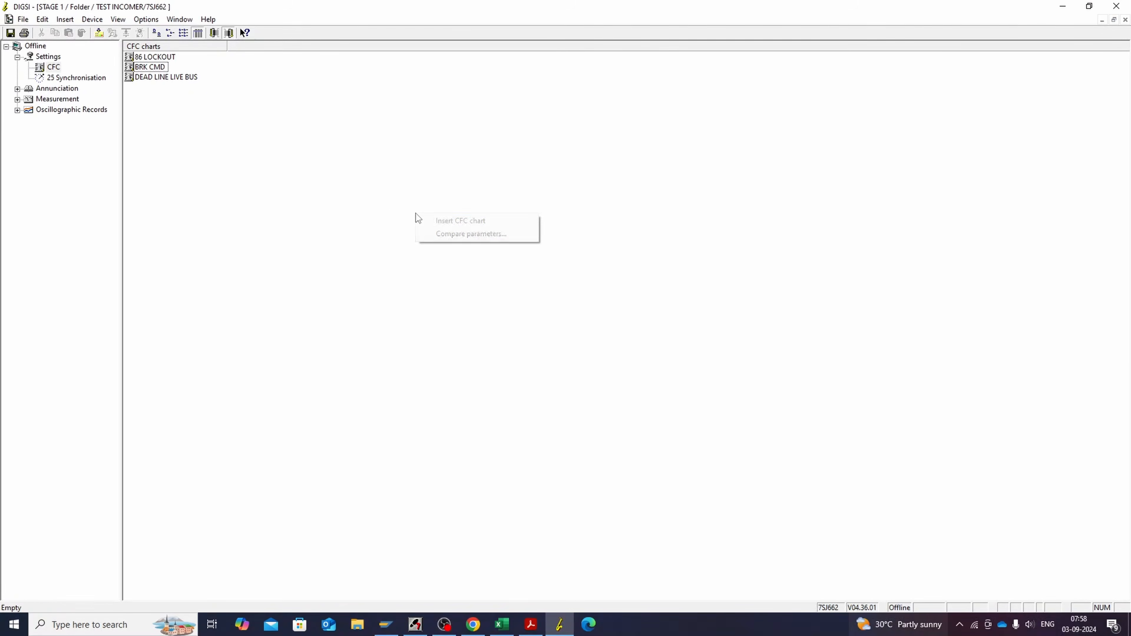
{"action": "left_click", "coordinate": [441, 220]}
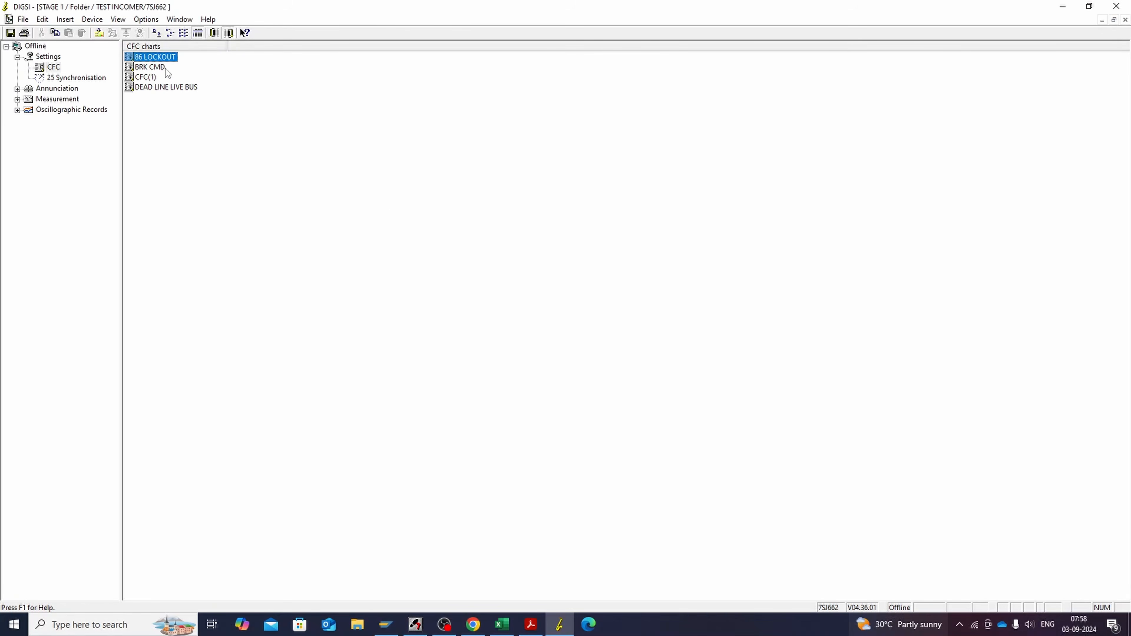
Step: Rename the new CFC(1) chart to CLOSING LOGIC and open it
{"action": "right_click", "coordinate": [149, 76]}
{"action": "left_click", "coordinate": [209, 152]}
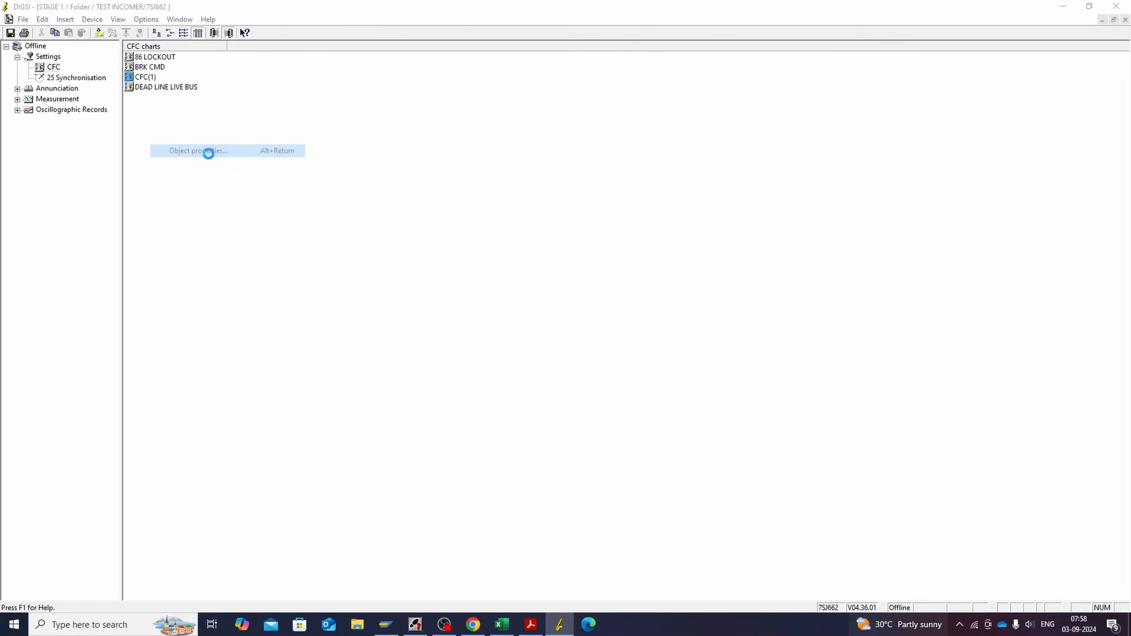
{"action": "type", "text": "CL"}
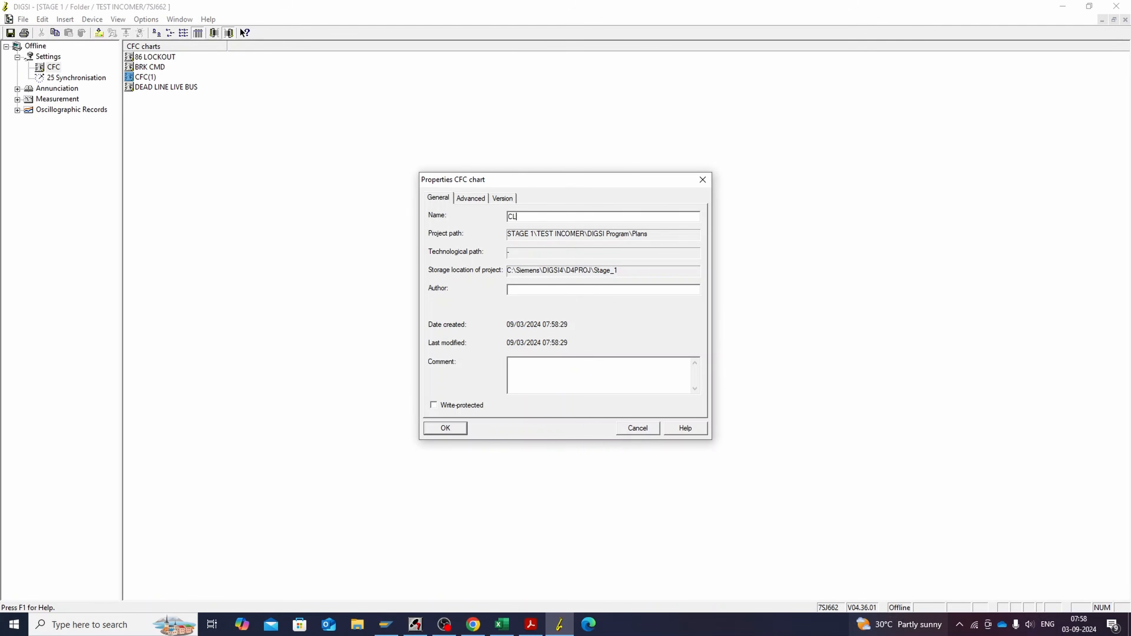
{"action": "type", "text": "OSING LOGIC"}
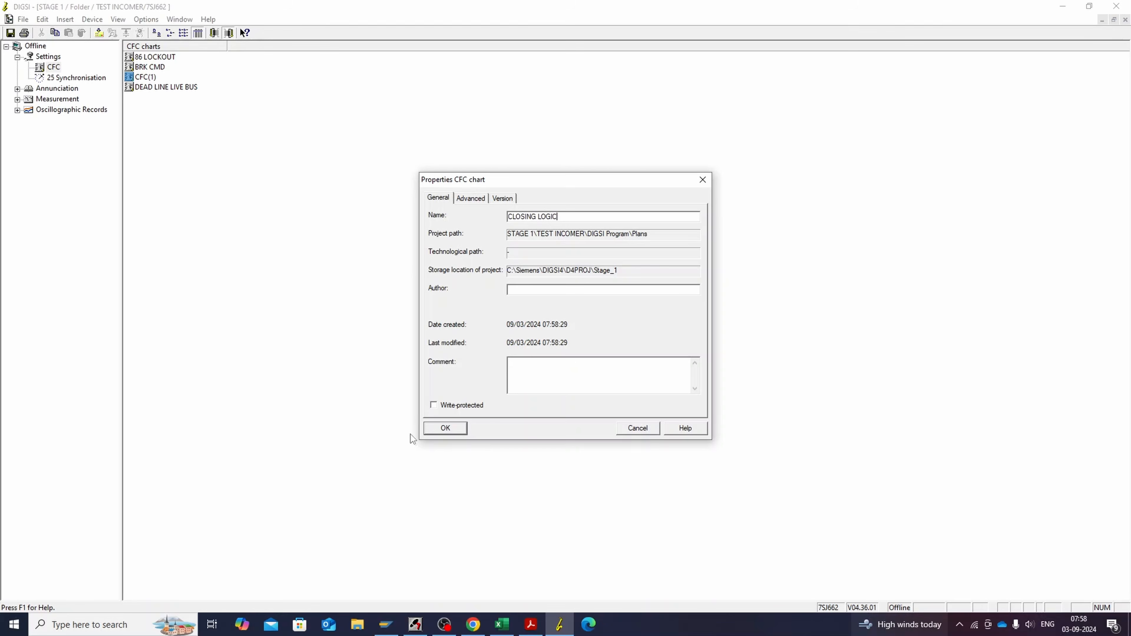
{"action": "left_click", "coordinate": [446, 428]}
{"action": "left_click", "coordinate": [168, 78]}
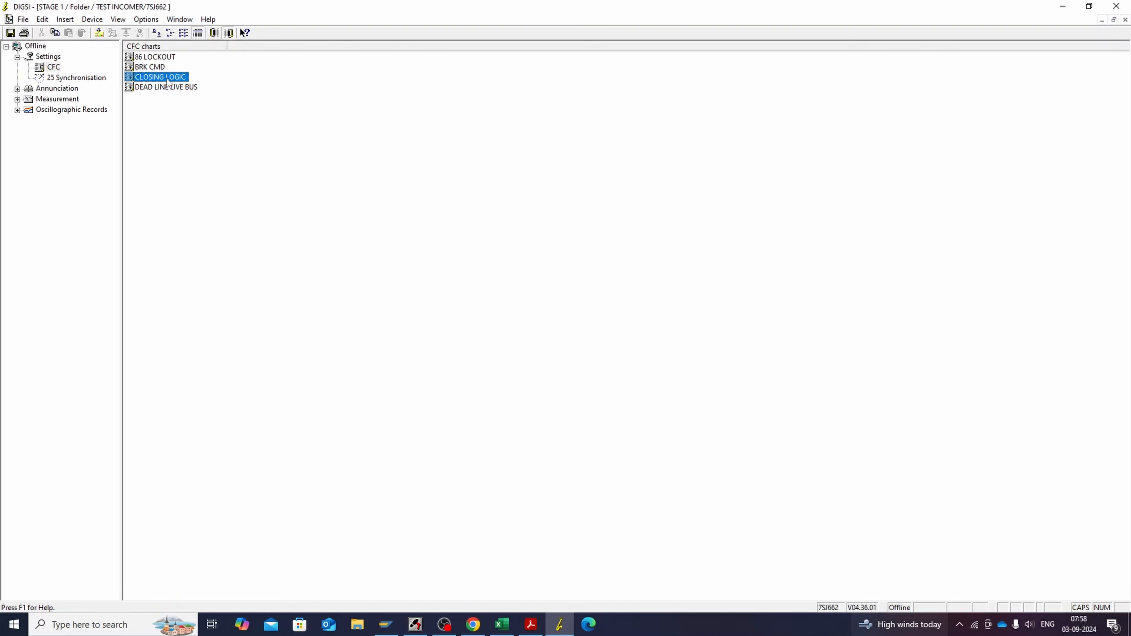
{"action": "double_click", "coordinate": [167, 79]}
Step: Switch to the PDF drawing set and examine the 7SJ66 closing logic diagram on page 9, rotated upright
{"action": "left_click", "coordinate": [531, 624]}
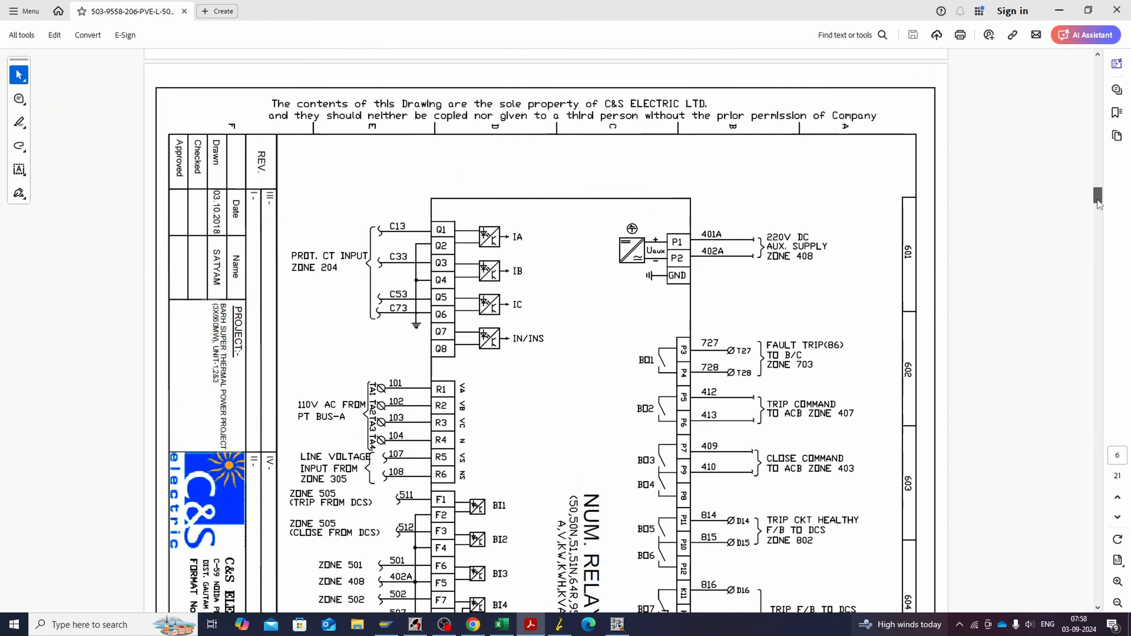
{"action": "left_click_drag", "start_coordinate": [1099, 203], "coordinate": [1081, 276]}
{"action": "left_click", "coordinate": [1118, 539]}
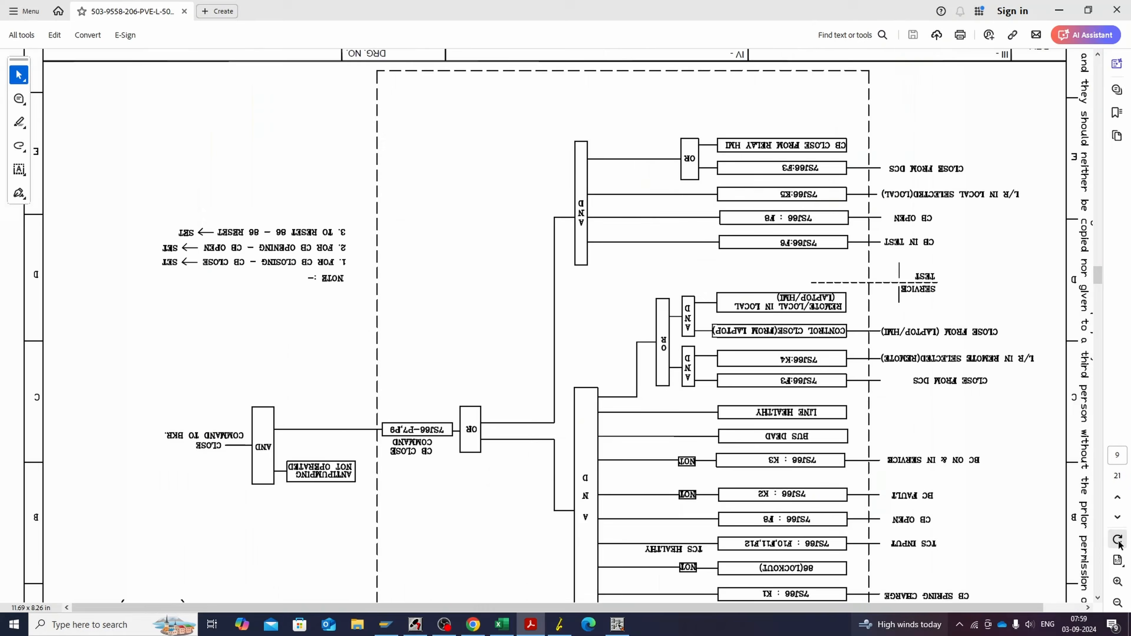
{"action": "left_click", "coordinate": [1117, 539]}
{"action": "scroll", "coordinate": [683, 402], "scroll_direction": "up", "scroll_amount": 3}
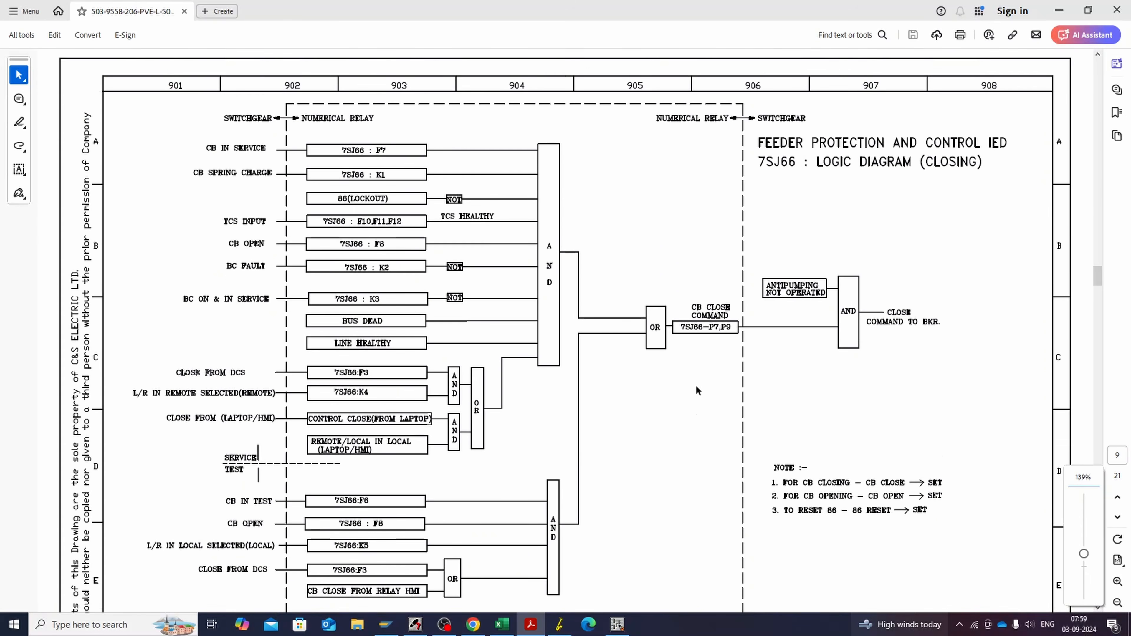
{"action": "scroll", "coordinate": [698, 390], "scroll_direction": "down", "scroll_amount": 1}
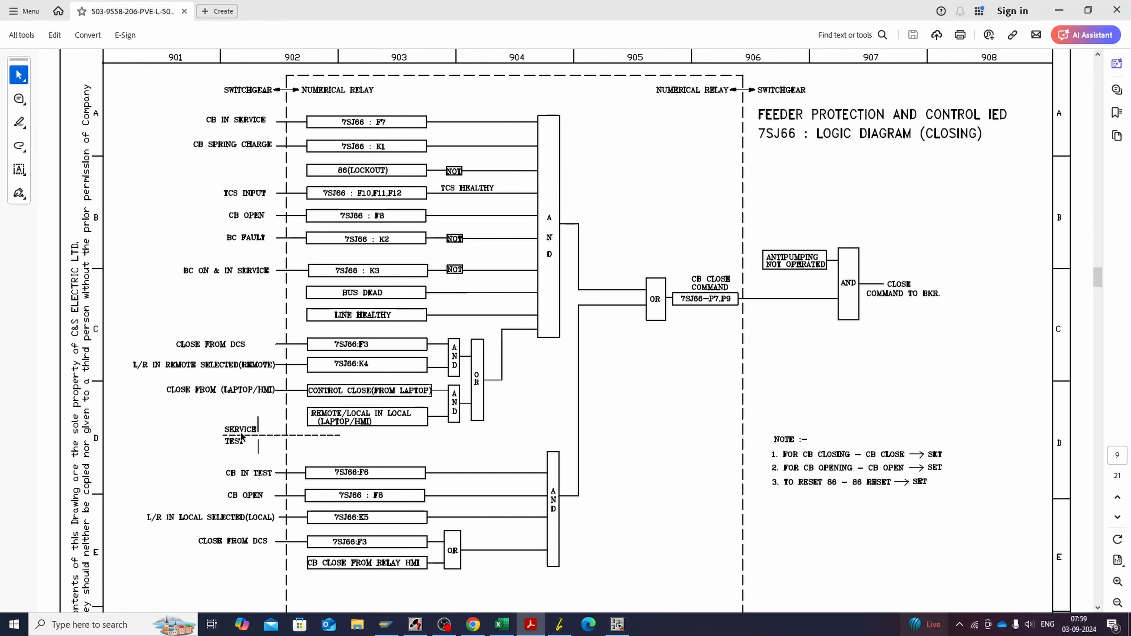
Step: Return to the CFC editor and place a Base Logic NEG block near the top of the CLOSING LOGIC chart
{"action": "left_click", "coordinate": [617, 624]}
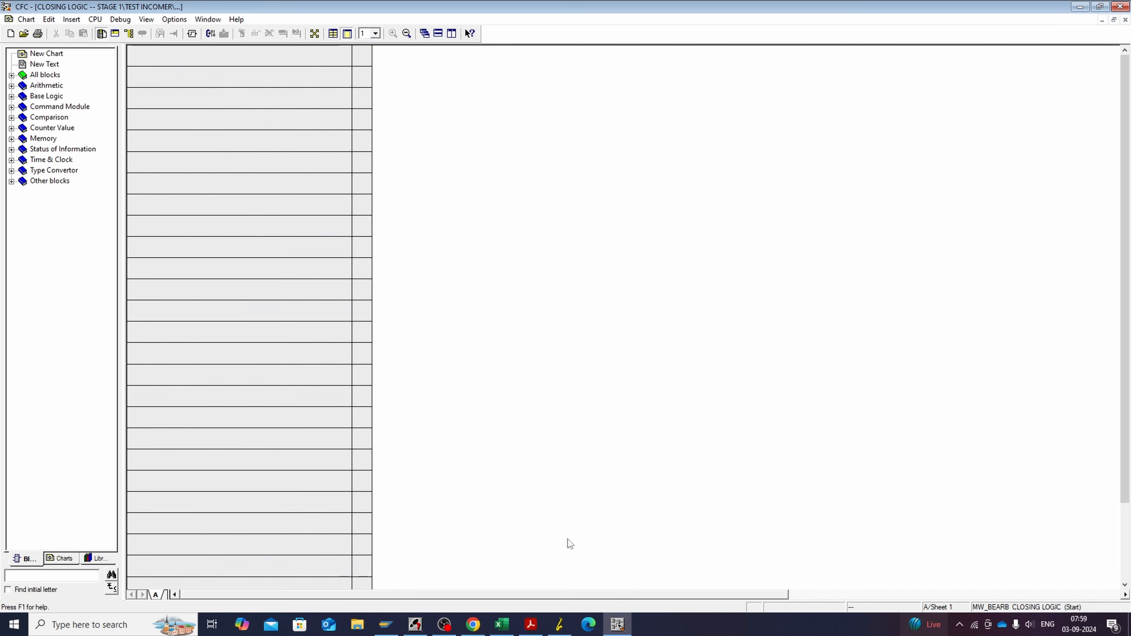
{"action": "left_click", "coordinate": [11, 96]}
{"action": "left_click_drag", "start_coordinate": [63, 170], "coordinate": [496, 123]}
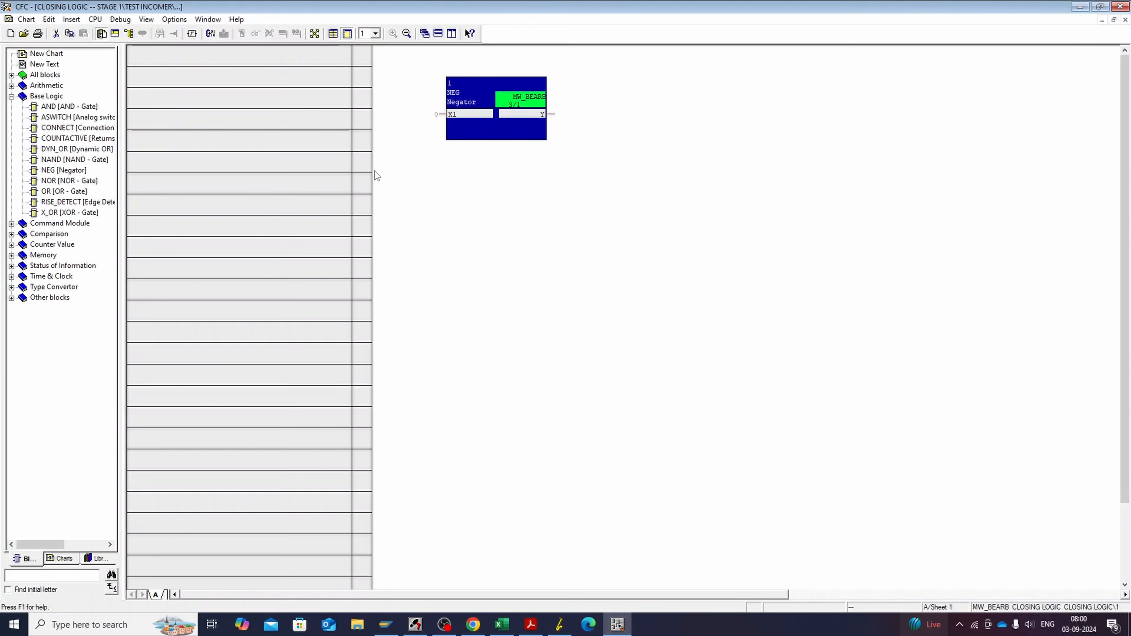
Step: Connect the negator's X1 input to the 86 LOCKOUT signal from BINARY OUTPUTS on the left border
{"action": "right_click", "coordinate": [442, 114]}
{"action": "left_click", "coordinate": [469, 123]}
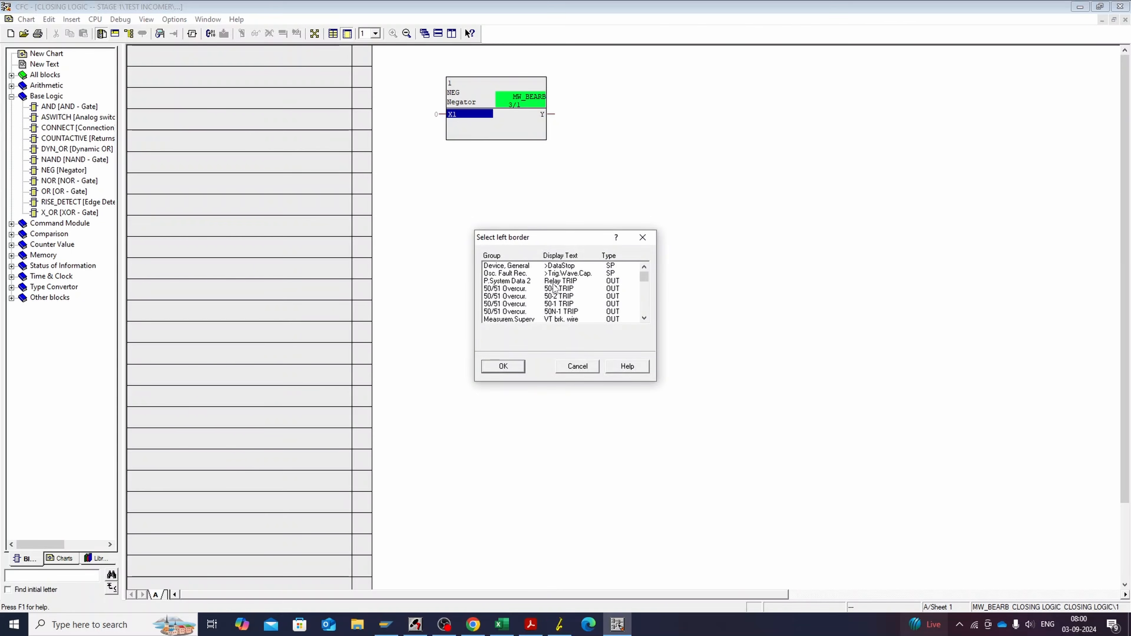
{"action": "scroll", "coordinate": [573, 299], "scroll_direction": "down", "scroll_amount": 5}
{"action": "scroll", "coordinate": [574, 299], "scroll_direction": "down", "scroll_amount": 6}
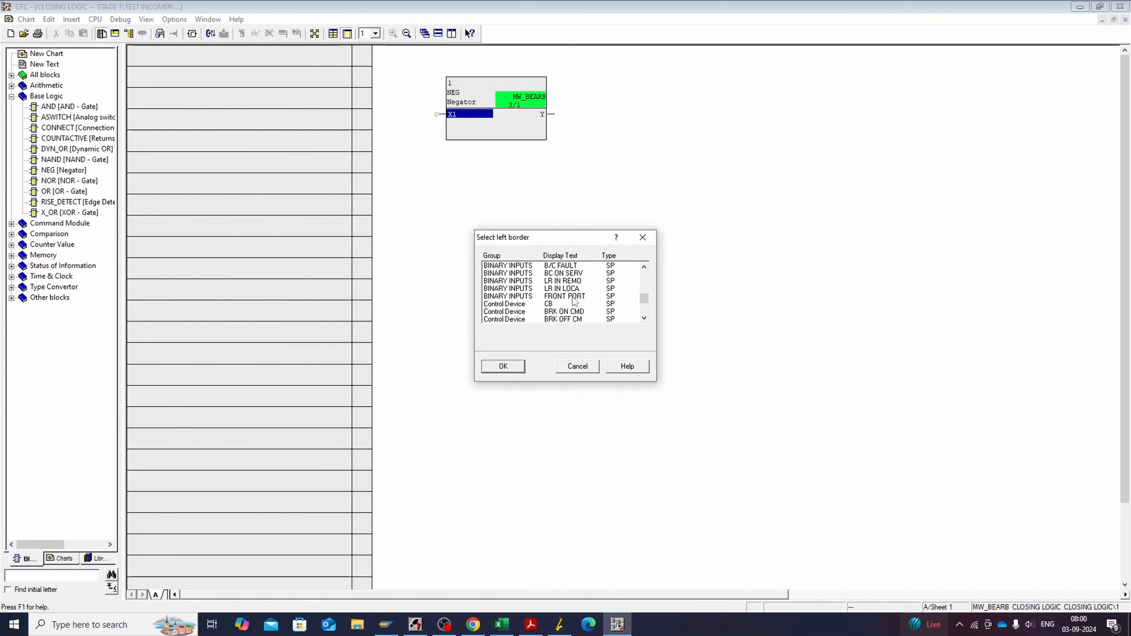
{"action": "left_click", "coordinate": [562, 281]}
{"action": "left_click", "coordinate": [508, 366]}
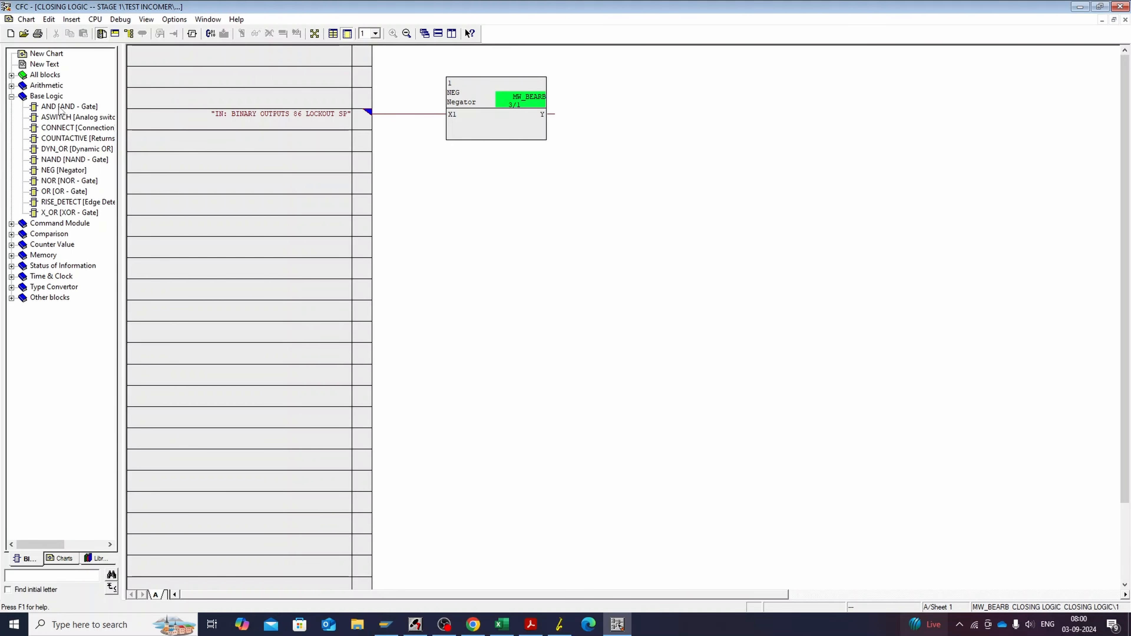
Step: Place an AND gate to the right of the negator and set its number of inputs to 7
{"action": "left_click_drag", "start_coordinate": [502, 107], "coordinate": [806, 139]}
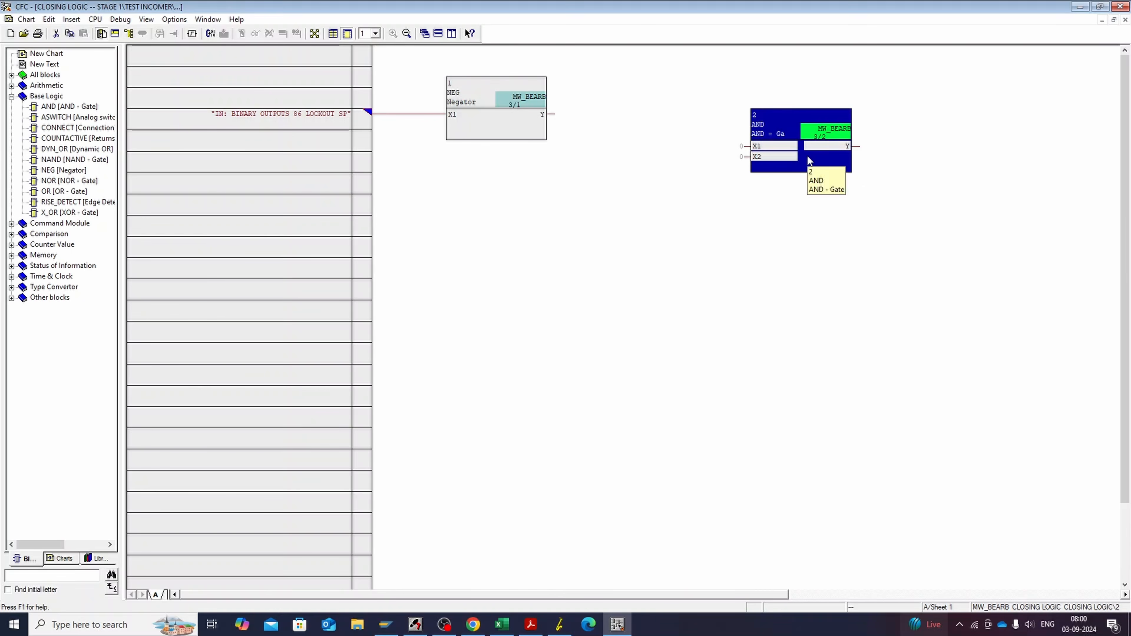
{"action": "right_click", "coordinate": [807, 156]}
{"action": "left_click", "coordinate": [855, 258]}
{"action": "key", "text": "Return"}
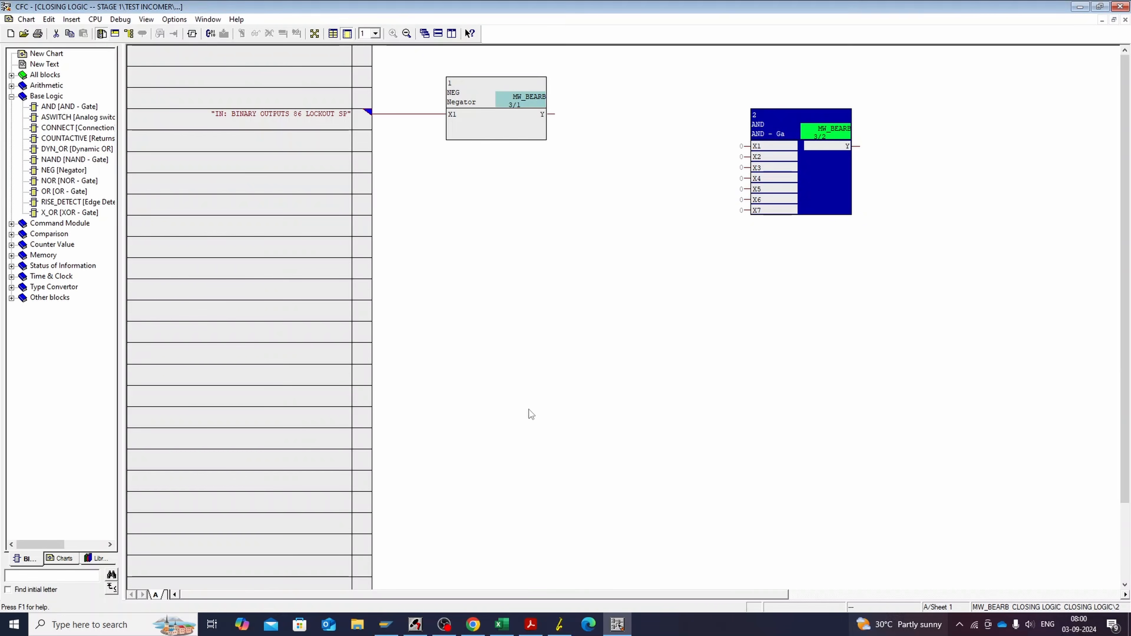
Step: Set the seven-input AND gate's comment to SERVICE CLOSE
{"action": "double_click", "coordinate": [768, 111]}
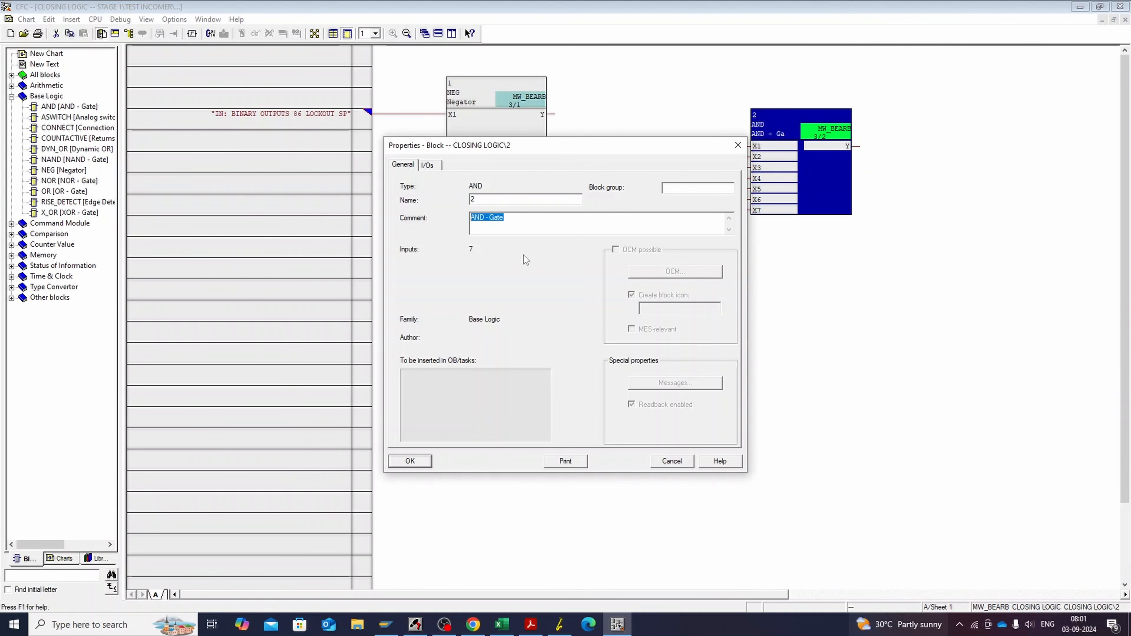
{"action": "type", "text": "SERVICE CLOSE"}
{"action": "left_click", "coordinate": [406, 459]}
{"action": "right_click", "coordinate": [775, 128]}
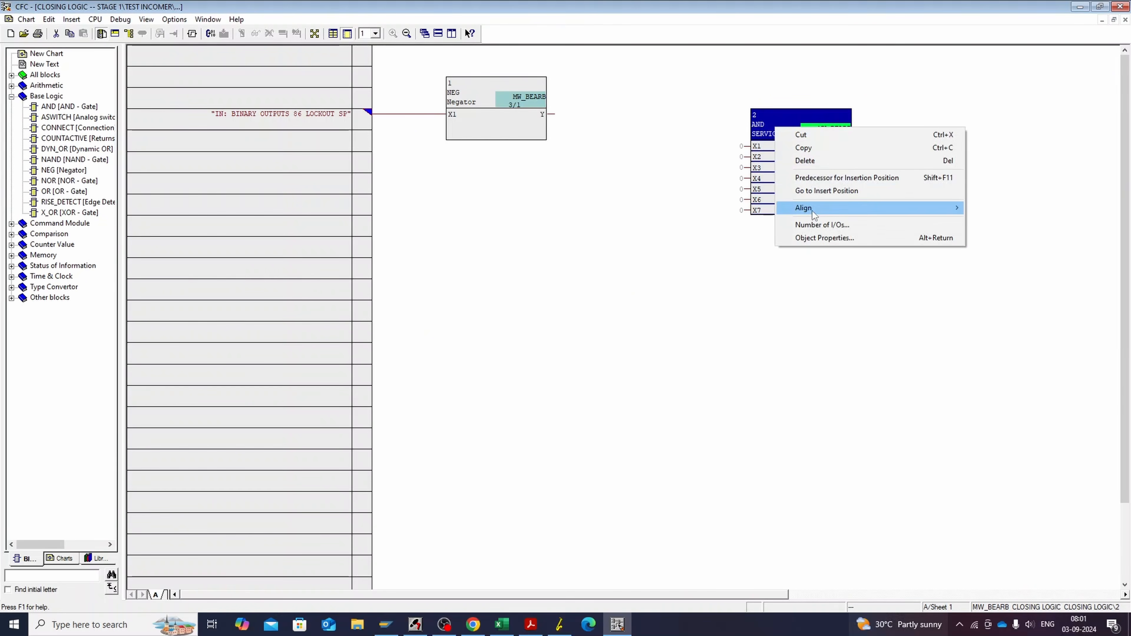
{"action": "left_click", "coordinate": [824, 238]}
{"action": "left_click", "coordinate": [429, 166]}
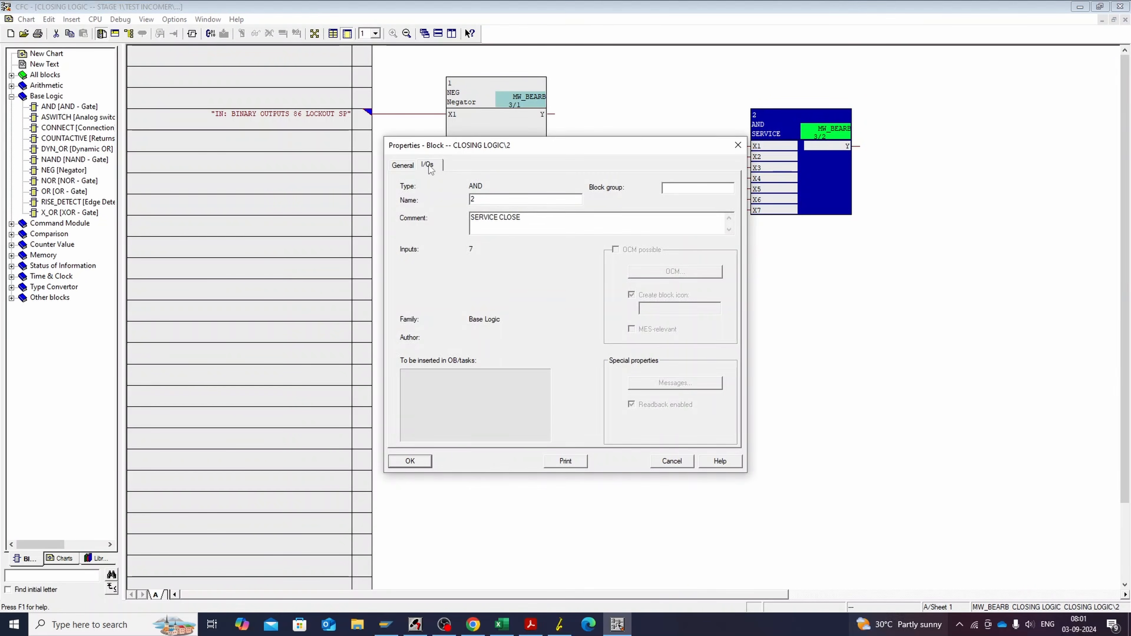
{"action": "left_click", "coordinate": [405, 165]}
{"action": "left_click", "coordinate": [672, 460]}
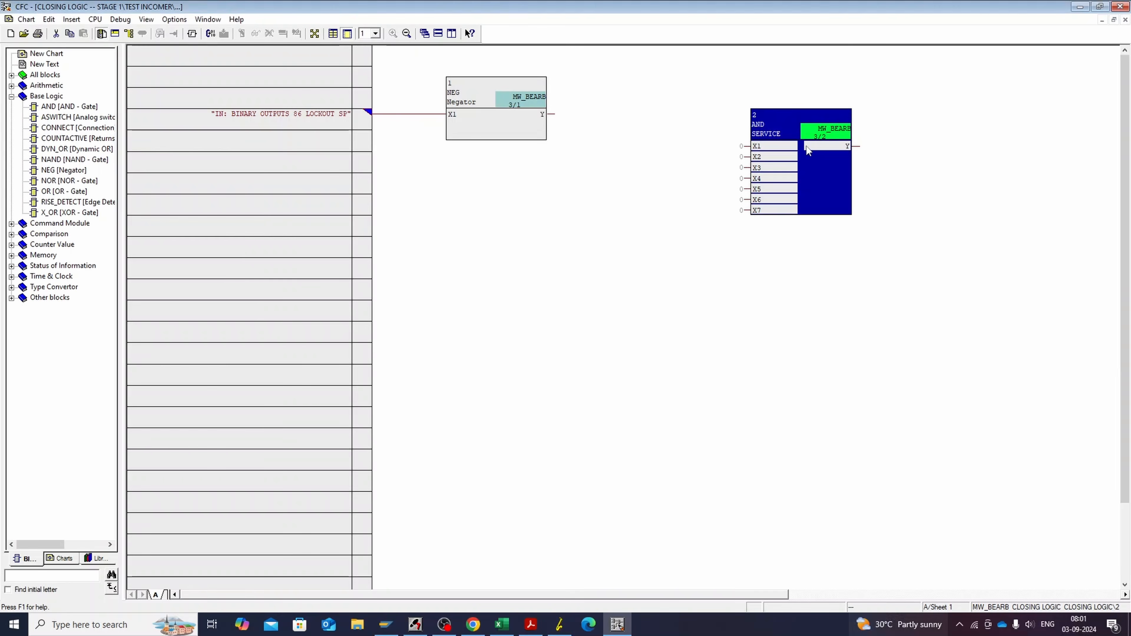
Step: Reopen the seven-input AND gate's properties and cut the SERVICE CLOSE text out of its comment
{"action": "right_click", "coordinate": [776, 130]}
{"action": "left_click", "coordinate": [824, 239]}
{"action": "key", "text": "Tab"}
{"action": "key", "text": "ctrl+x"}
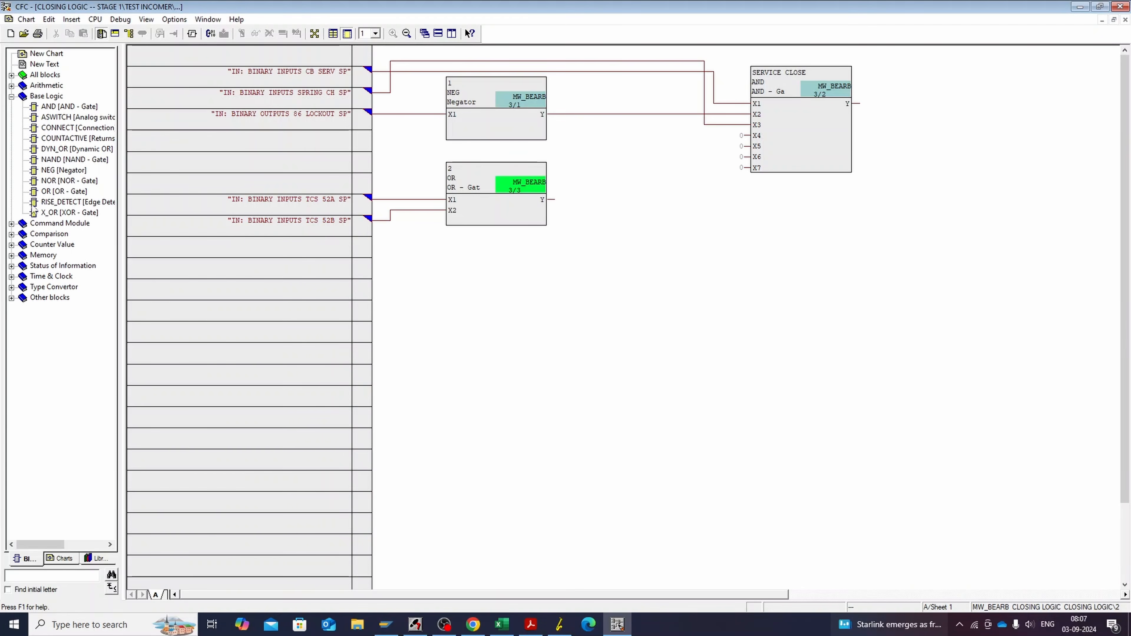
Step: Place a TIMER block from Time & Clock between the OR gate and the SERVICE CLOSE gate, slightly below them
{"action": "left_click", "coordinate": [12, 96]}
{"action": "left_click", "coordinate": [11, 159]}
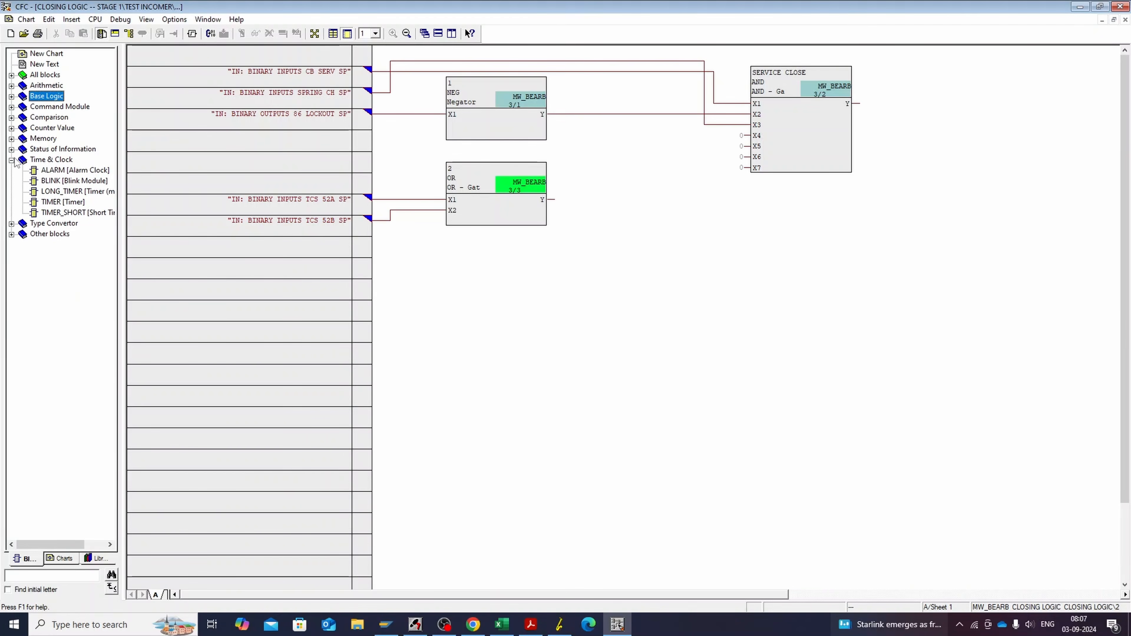
{"action": "left_click_drag", "start_coordinate": [65, 205], "coordinate": [682, 260]}
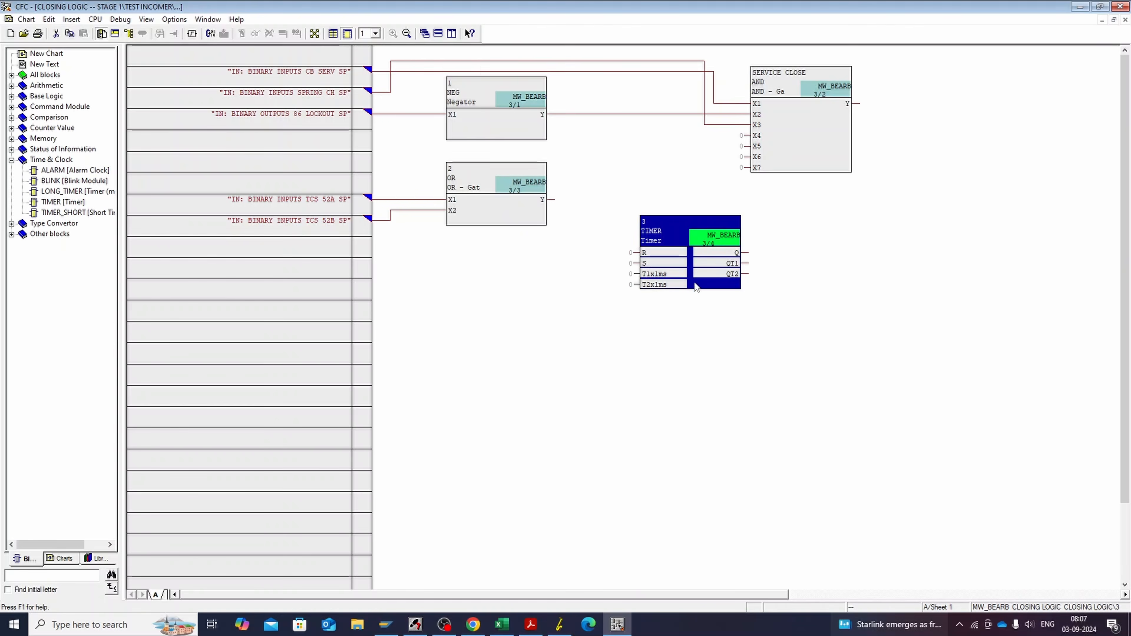
{"action": "left_click_drag", "start_coordinate": [694, 283], "coordinate": [678, 266]}
Step: Connect the TCS OR gate's Y output to the timer's S input and the timer's Q output to SERVICE CLOSE input X4
{"action": "left_click", "coordinate": [550, 200]}
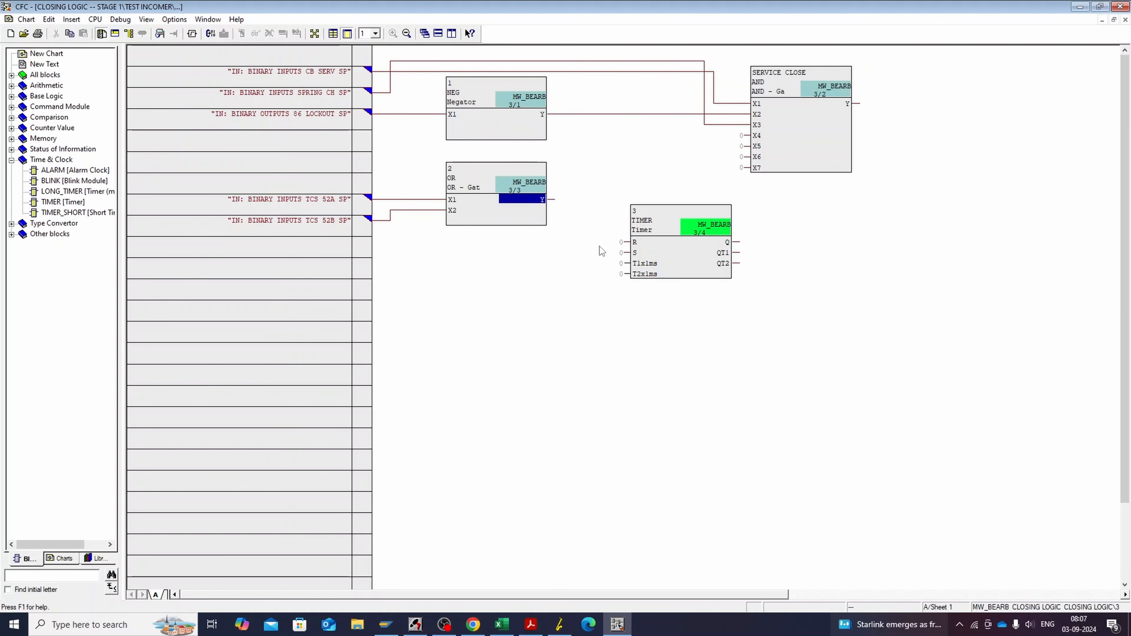
{"action": "left_click", "coordinate": [628, 253]}
{"action": "left_click", "coordinate": [730, 243]}
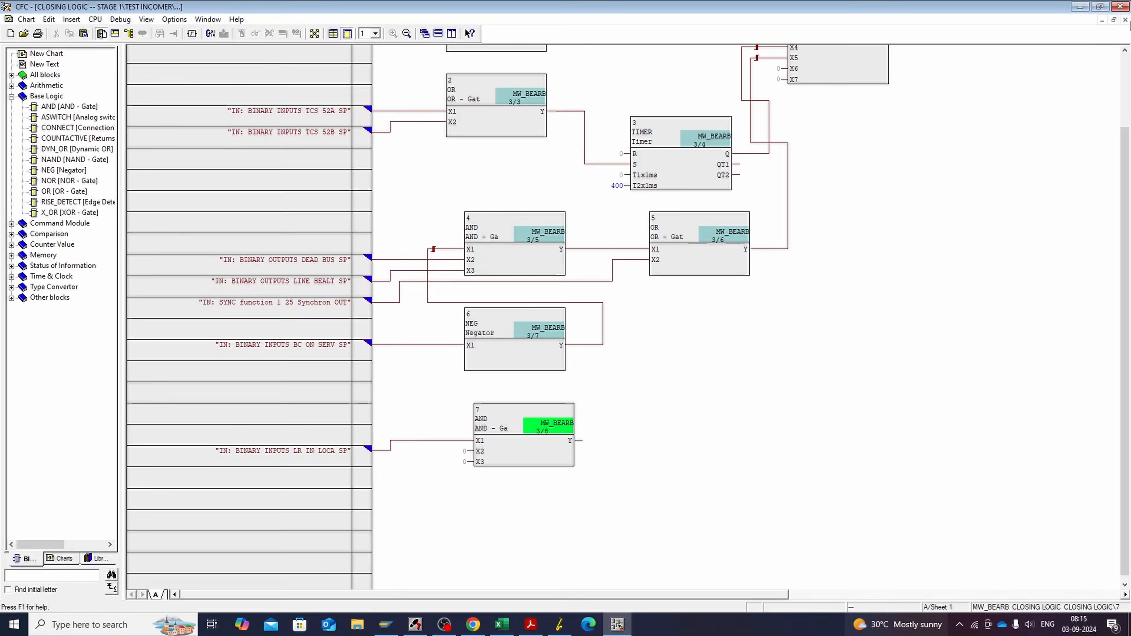
Step: Close the chart editor and open the Masking I/O configuration matrix in the TEST INCOMER device's settings
{"action": "left_click", "coordinate": [1120, 6]}
{"action": "double_click", "coordinate": [473, 47]}
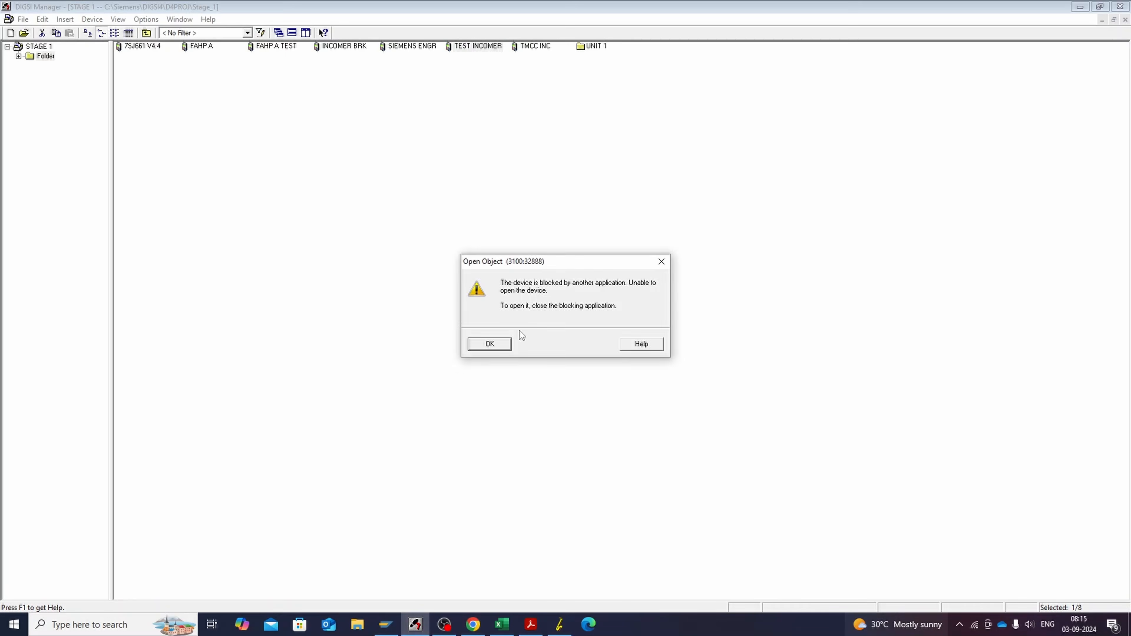
{"action": "left_click", "coordinate": [477, 341]}
{"action": "left_click", "coordinate": [559, 625]}
{"action": "left_click", "coordinate": [49, 56]}
{"action": "double_click", "coordinate": [182, 67]}
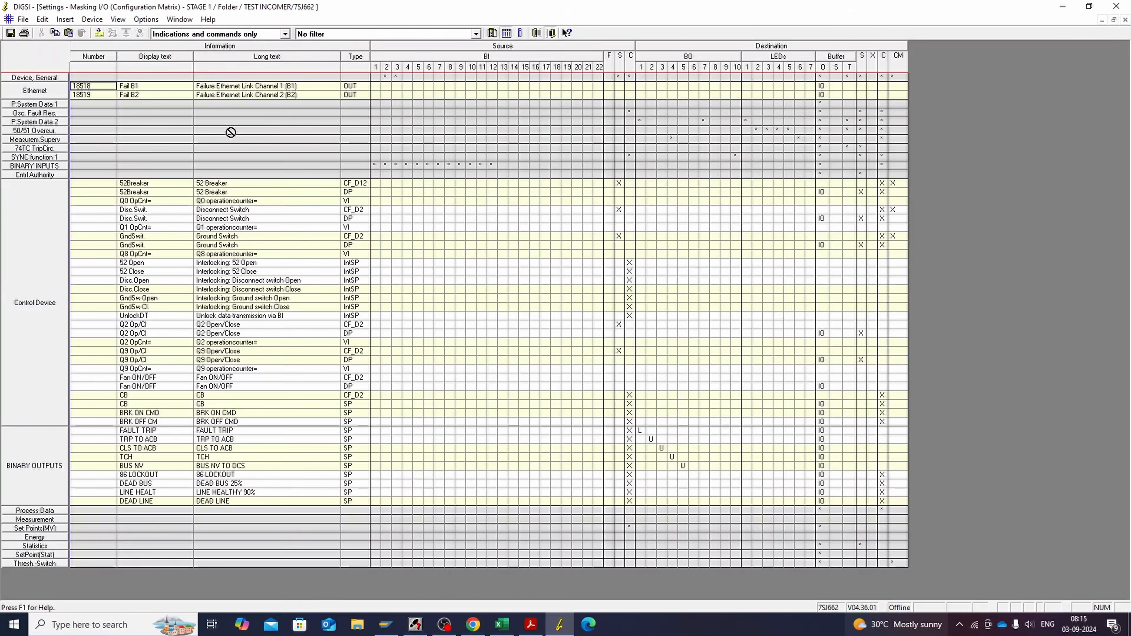
Step: Collapse the Control Device group, expand Cntrl Authority and route ModeLOCAL to the CFC (C) destination
{"action": "double_click", "coordinate": [26, 299]}
{"action": "double_click", "coordinate": [53, 175]}
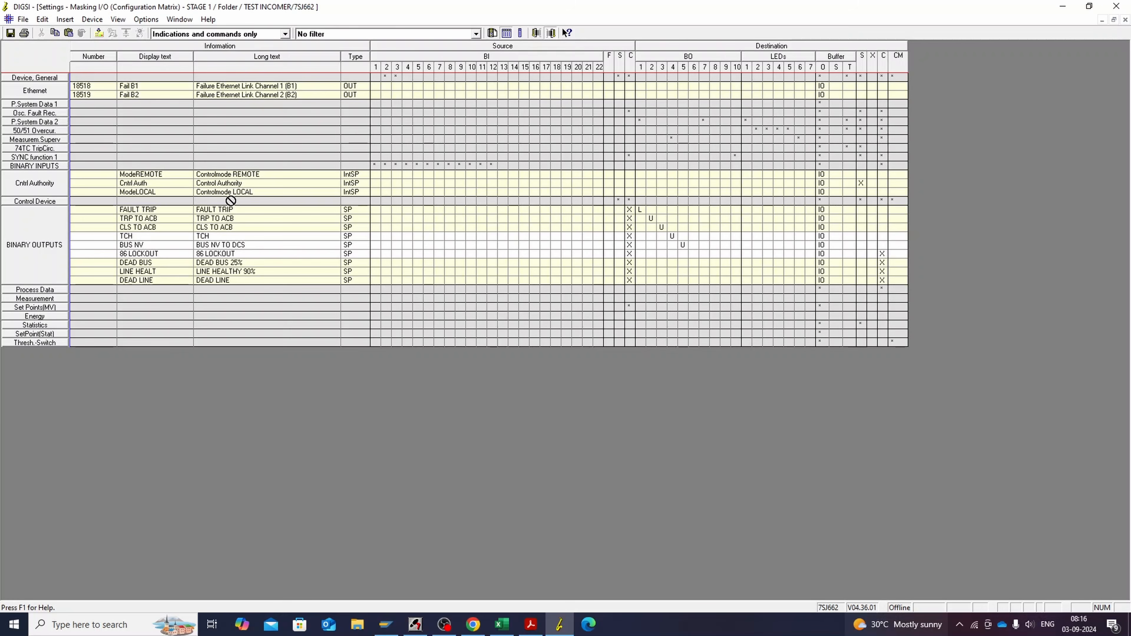
{"action": "left_click", "coordinate": [264, 193]}
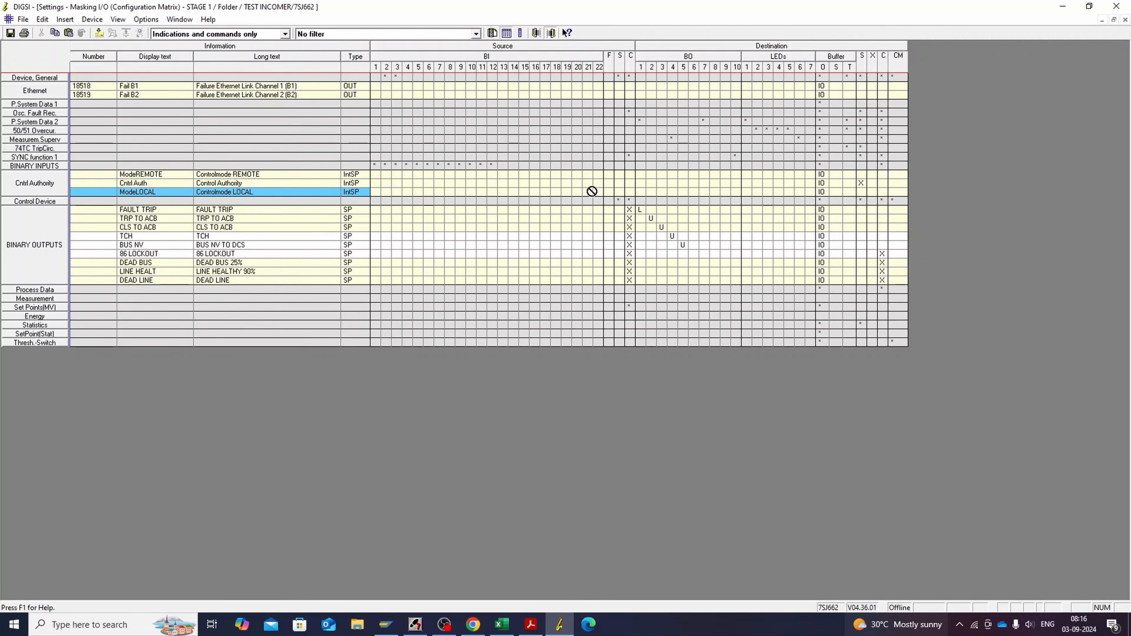
{"action": "left_click", "coordinate": [882, 192]}
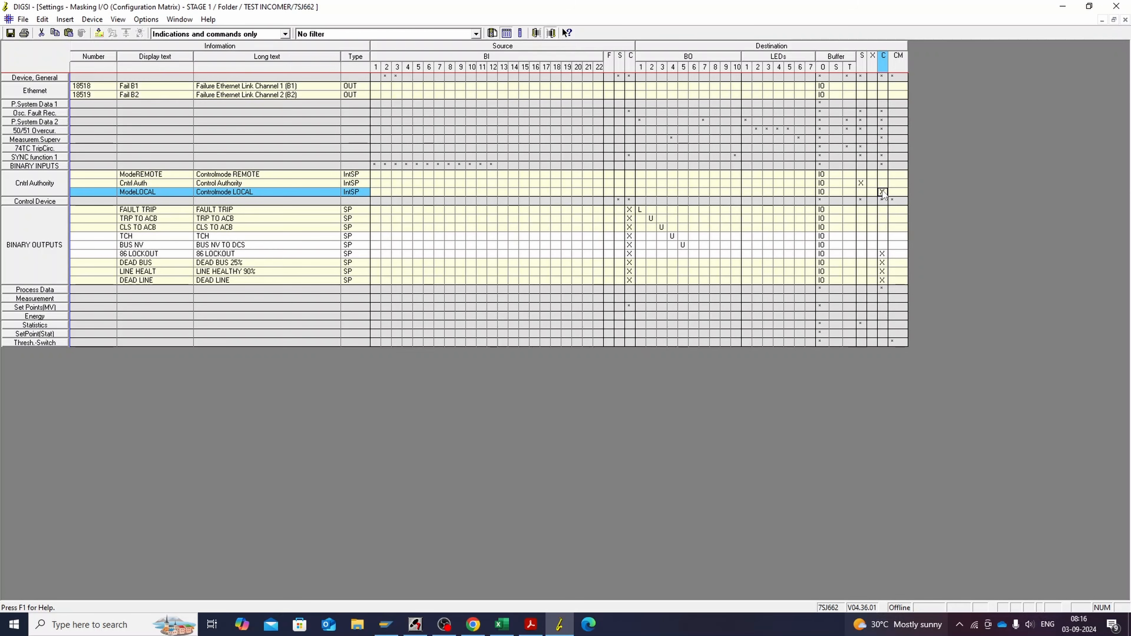
{"action": "left_click_drag", "start_coordinate": [883, 194], "coordinate": [878, 205]}
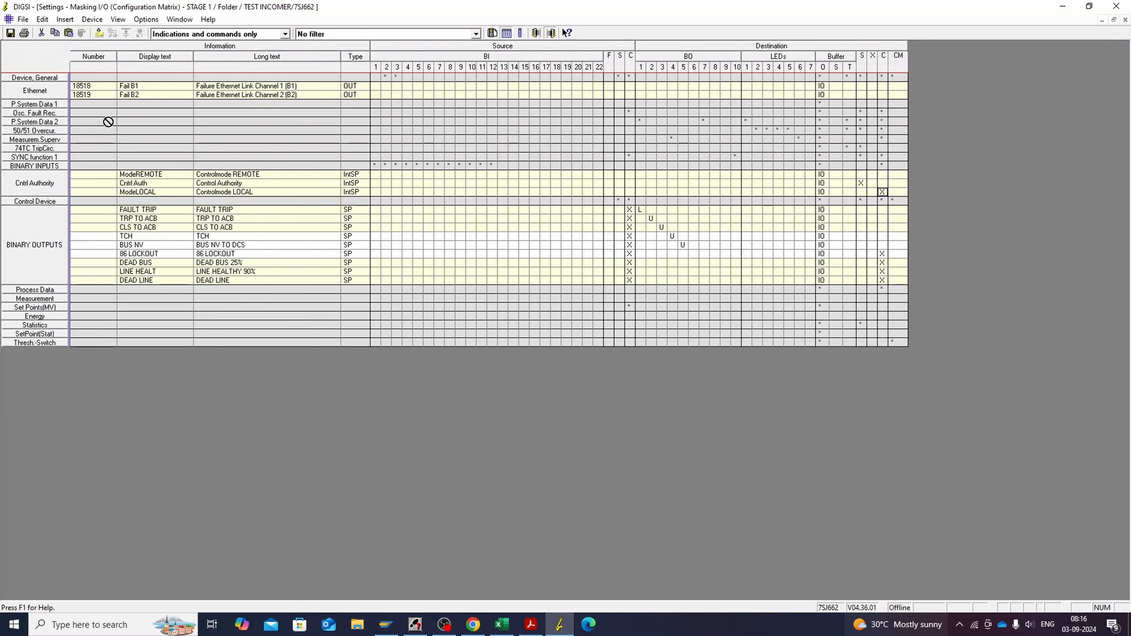
Step: Save the matrix changes, close the report and the matrix, and reopen the CLOSING LOGIC chart
{"action": "left_click", "coordinate": [11, 33]}
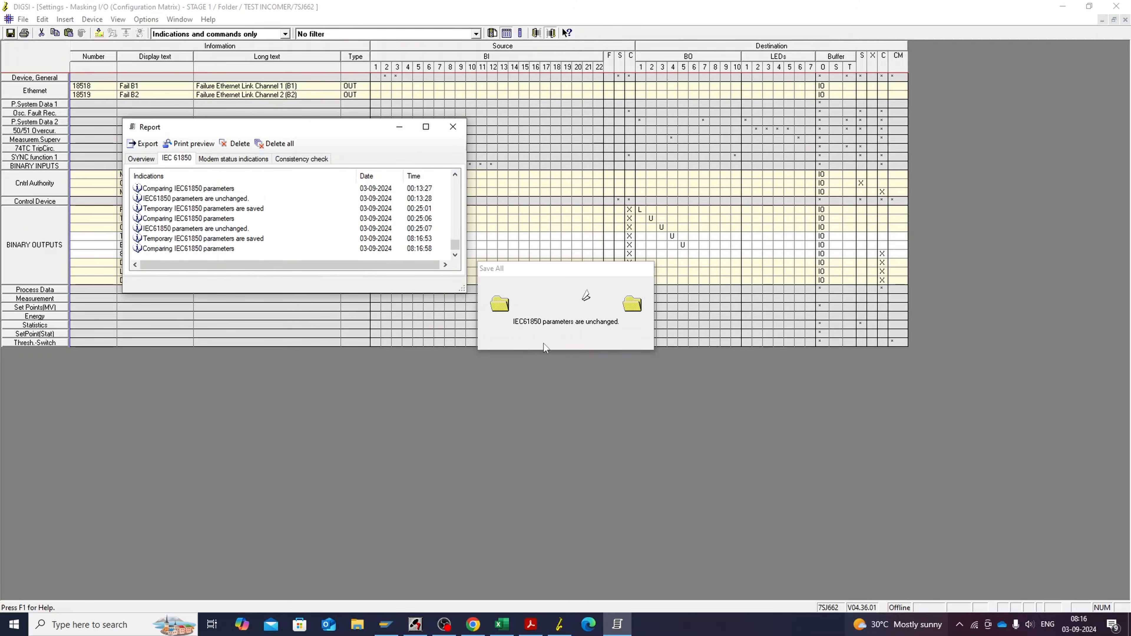
{"action": "left_click", "coordinate": [453, 127]}
{"action": "left_click", "coordinate": [1125, 19]}
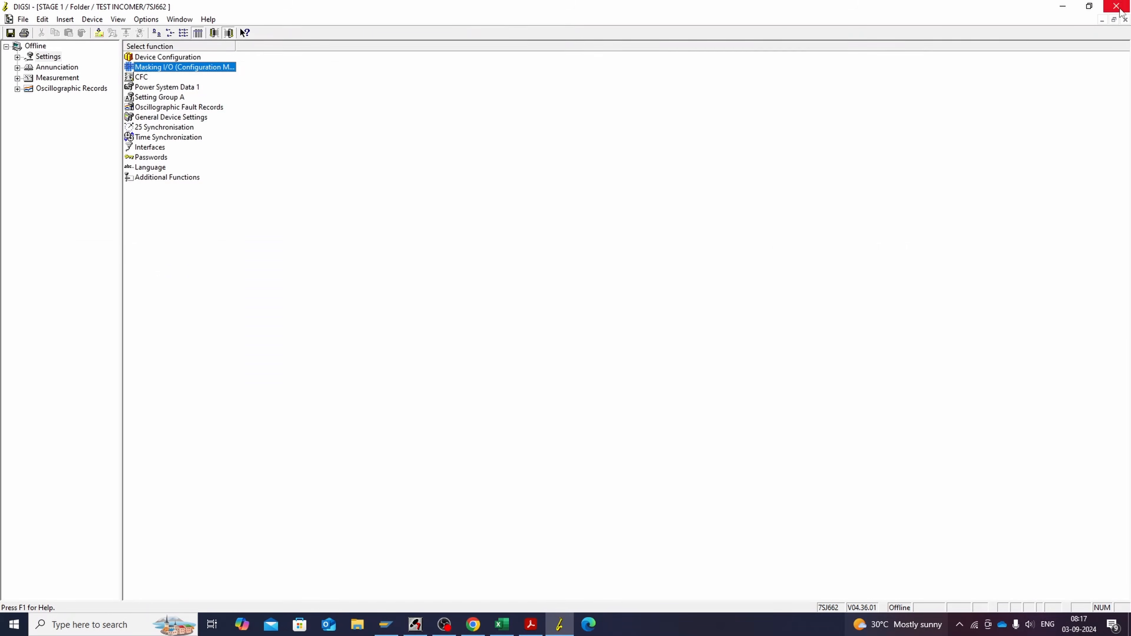
{"action": "double_click", "coordinate": [140, 77]}
{"action": "left_click", "coordinate": [162, 87]}
{"action": "double_click", "coordinate": [161, 78]}
Step: Connect input X2 of the AND gate fed by LR IN LOCA to the Cntrl Authority ModeLOCAL signal
{"action": "scroll", "coordinate": [752, 515], "scroll_direction": "down", "scroll_amount": 3}
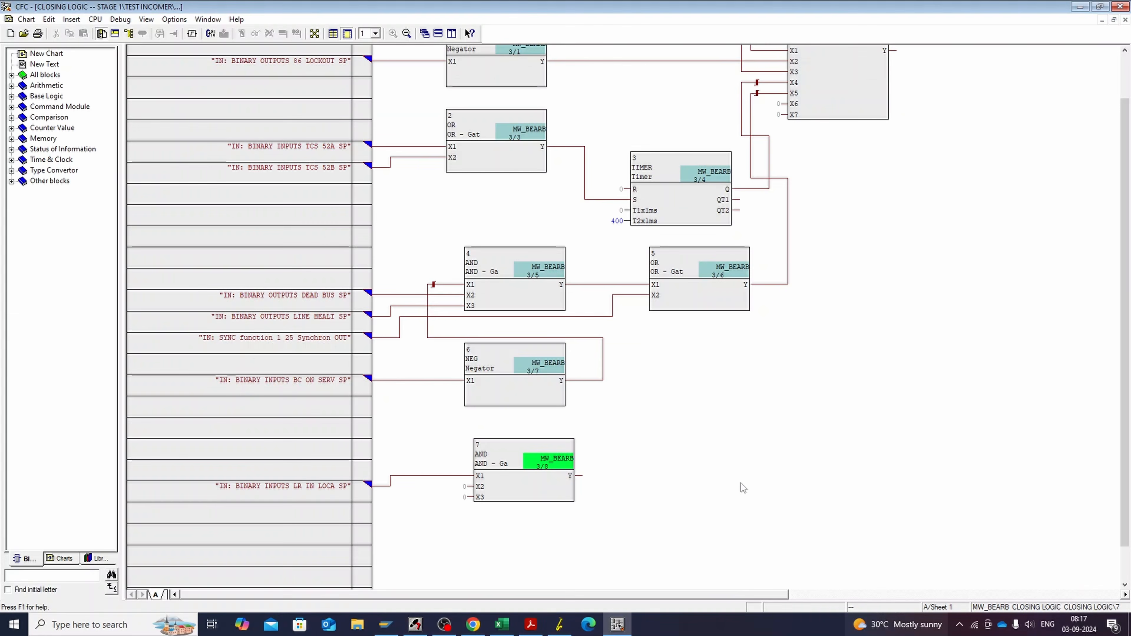
{"action": "right_click", "coordinate": [467, 487]}
{"action": "left_click", "coordinate": [494, 492]}
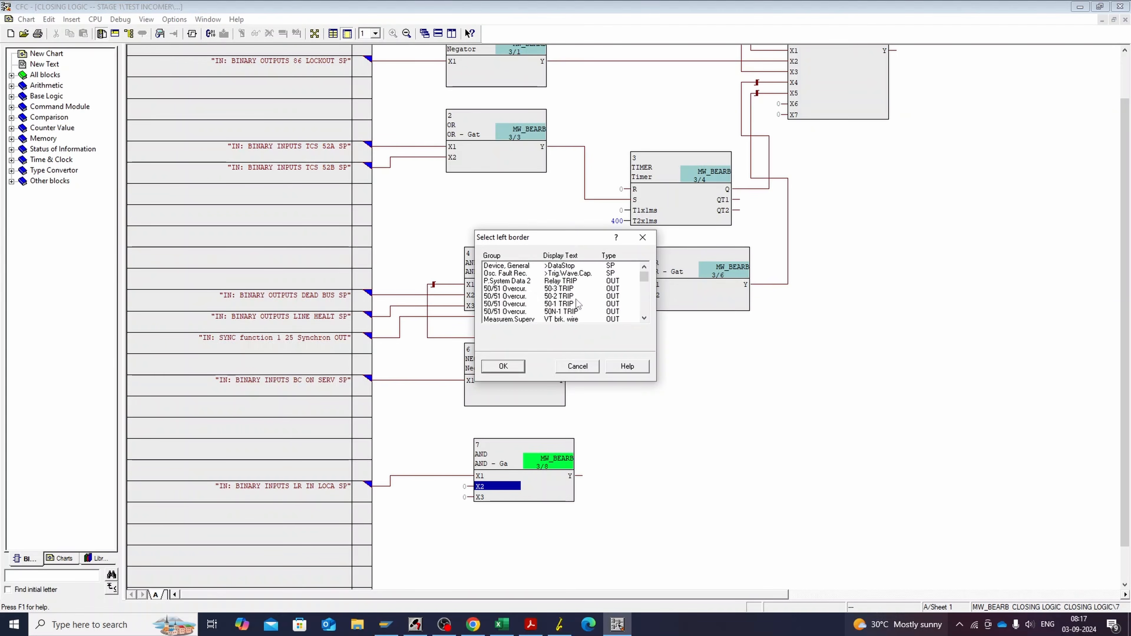
{"action": "scroll", "coordinate": [578, 303], "scroll_direction": "down", "scroll_amount": 3}
{"action": "scroll", "coordinate": [578, 303], "scroll_direction": "down", "scroll_amount": 3}
{"action": "double_click", "coordinate": [555, 281]}
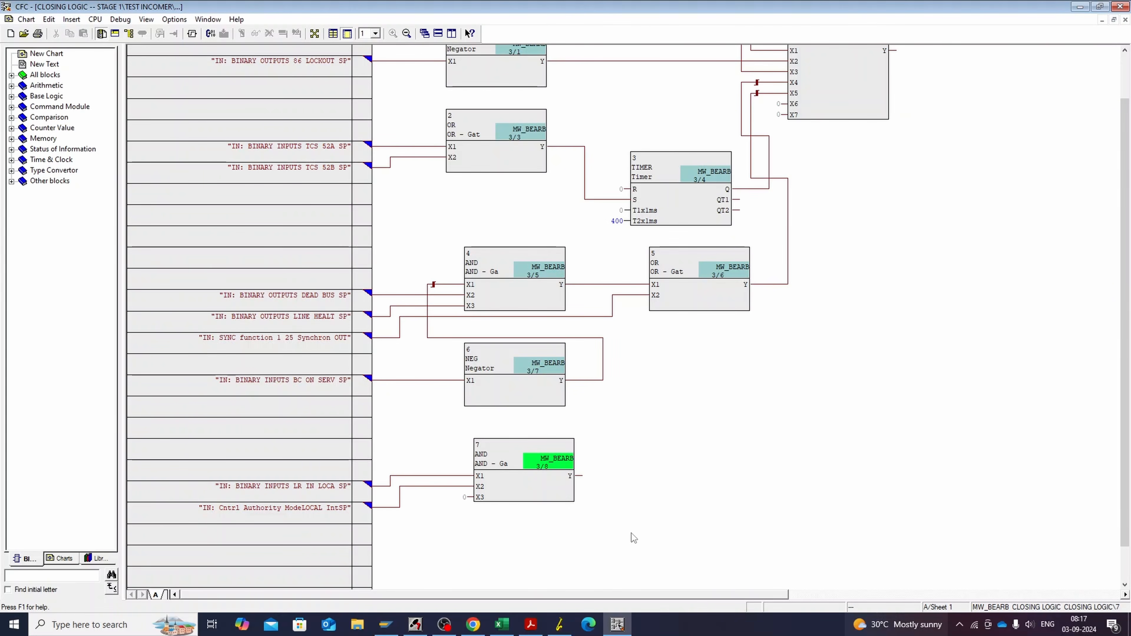
Step: Duplicate the timer block and place the copy below the AND gate fed by LR IN LOCA
{"action": "left_click", "coordinate": [685, 196]}
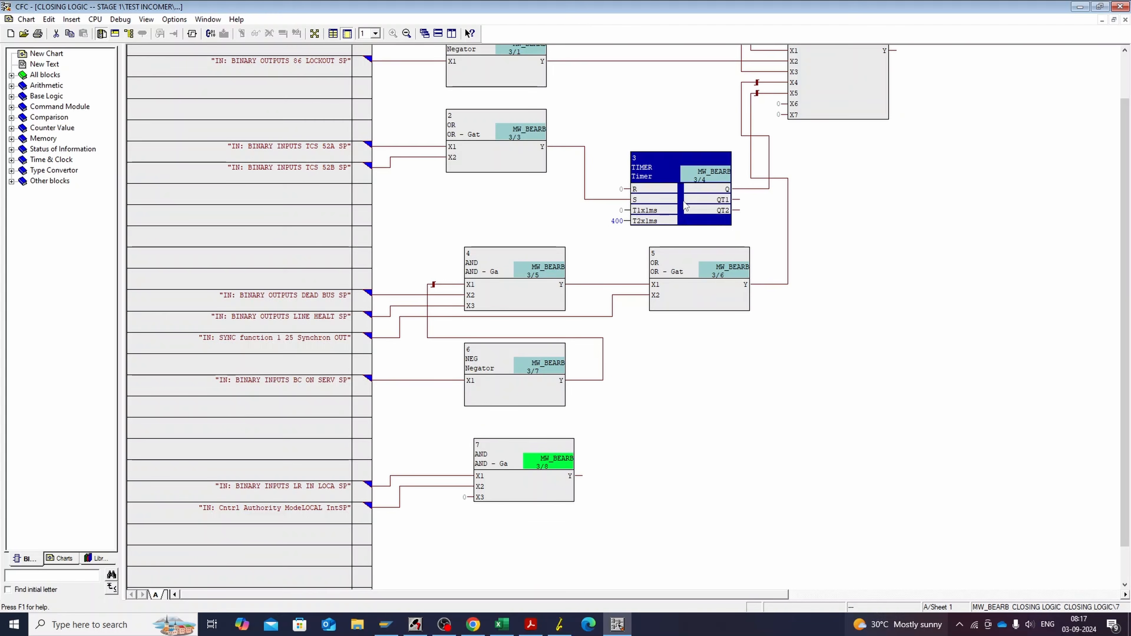
{"action": "scroll", "coordinate": [546, 517], "scroll_direction": "down", "scroll_amount": 1}
{"action": "key", "text": "ctrl+v"}
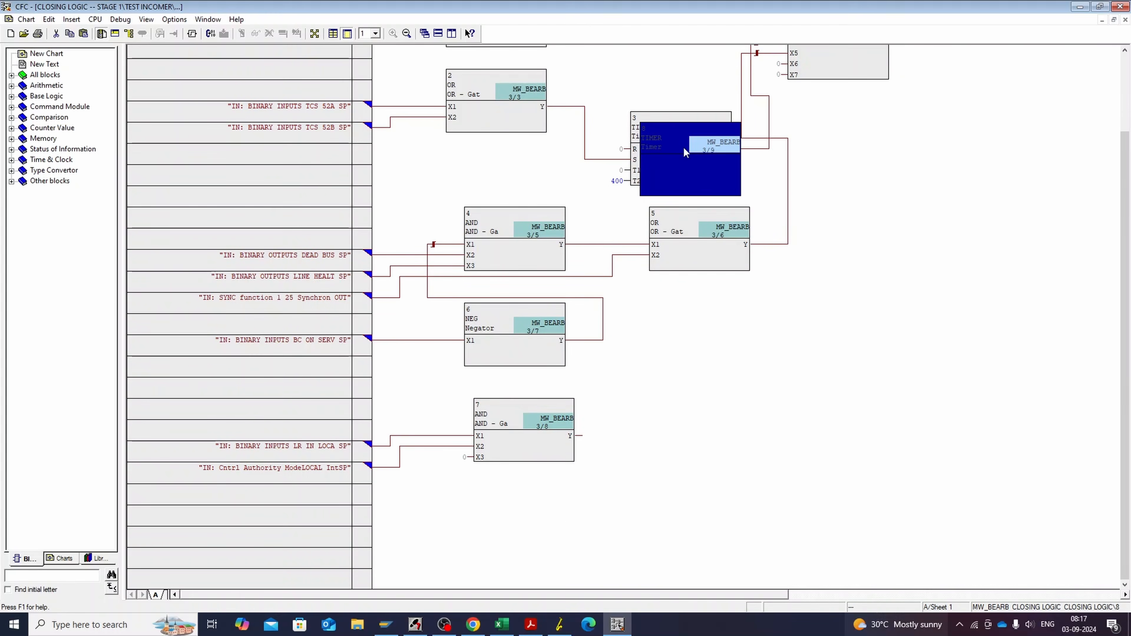
{"action": "left_click", "coordinate": [530, 531]}
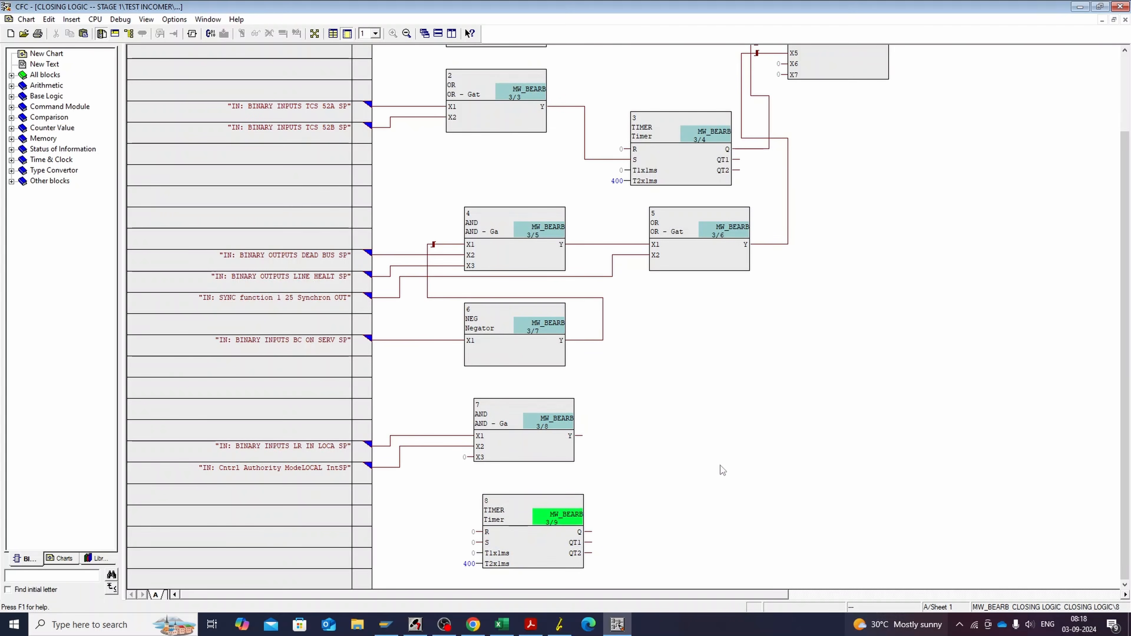
Step: Connect the new timer's S input to the Control Device BRK ON CMD signal
{"action": "left_click", "coordinate": [475, 544]}
{"action": "right_click", "coordinate": [475, 543]}
{"action": "left_click", "coordinate": [497, 550]}
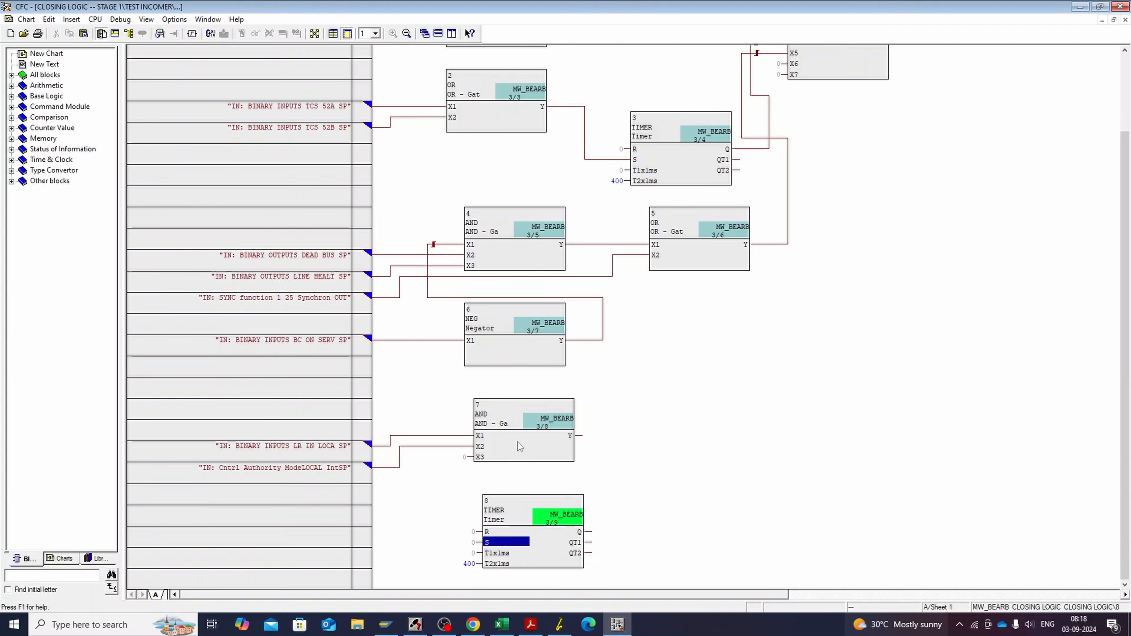
{"action": "scroll", "coordinate": [568, 308], "scroll_direction": "down", "scroll_amount": 10}
{"action": "scroll", "coordinate": [570, 309], "scroll_direction": "down", "scroll_amount": 5}
{"action": "left_click", "coordinate": [562, 273]}
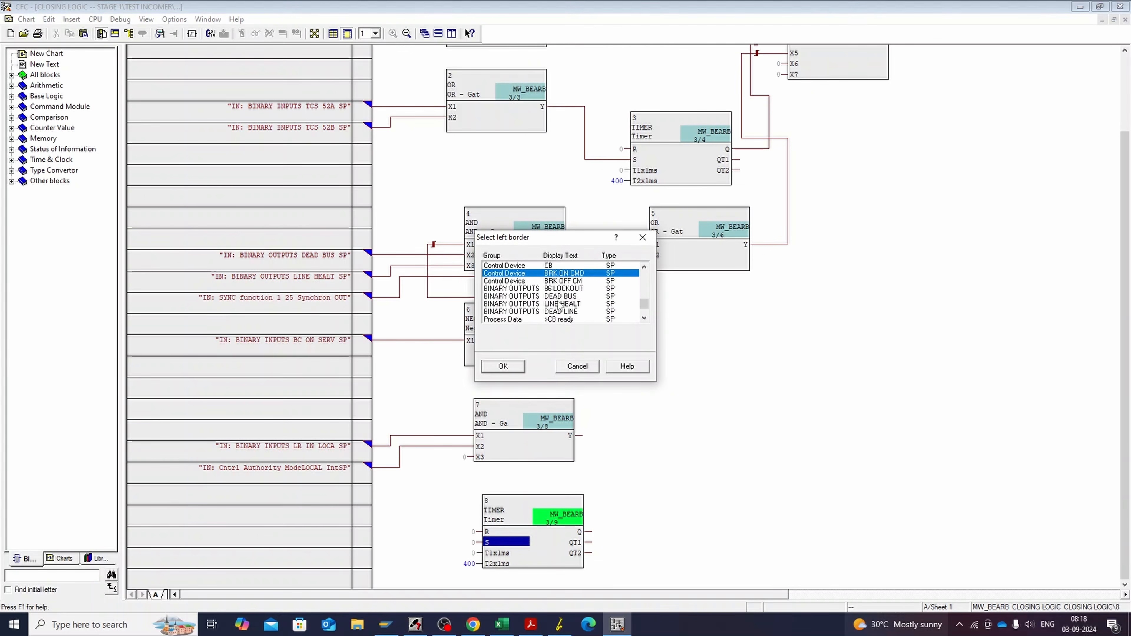
{"action": "left_click", "coordinate": [503, 366]}
Step: Set the new timer's T2x1ms value to 0
{"action": "double_click", "coordinate": [495, 563]}
{"action": "type", "text": "0"}
{"action": "left_click", "coordinate": [119, 426]}
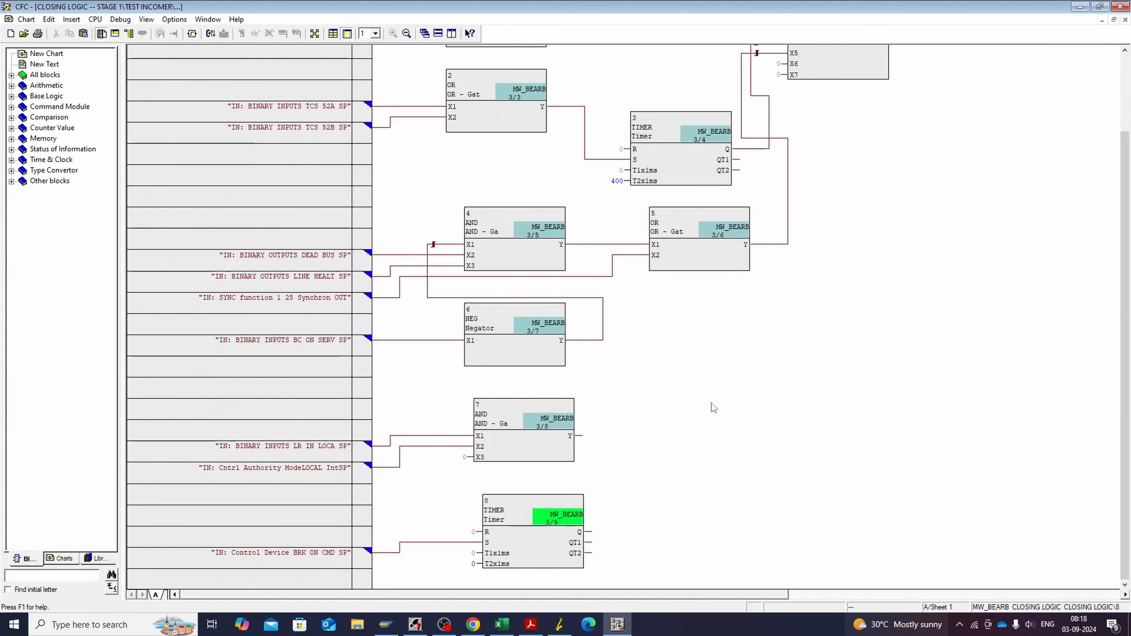
Step: Duplicate the OR gate, place the copy beside the new timer and connect the timer's QT1 output to its X2
{"action": "left_click", "coordinate": [684, 264]}
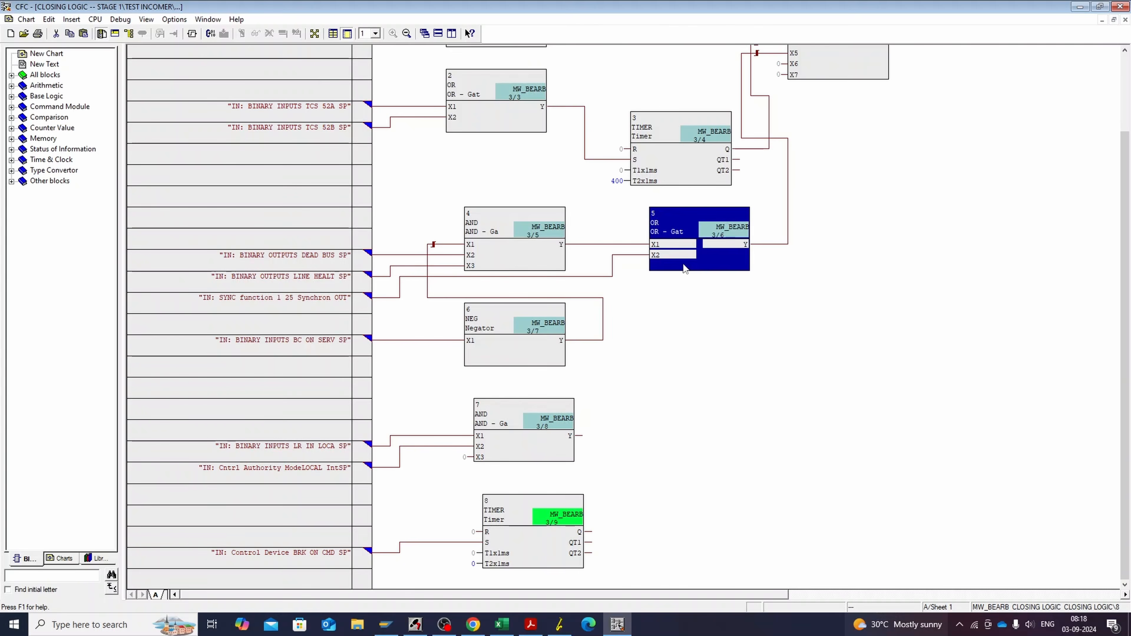
{"action": "key", "text": "ctrl+v"}
{"action": "left_click_drag", "start_coordinate": [720, 274], "coordinate": [773, 556]}
{"action": "left_click_drag", "start_coordinate": [837, 393], "coordinate": [836, 392]}
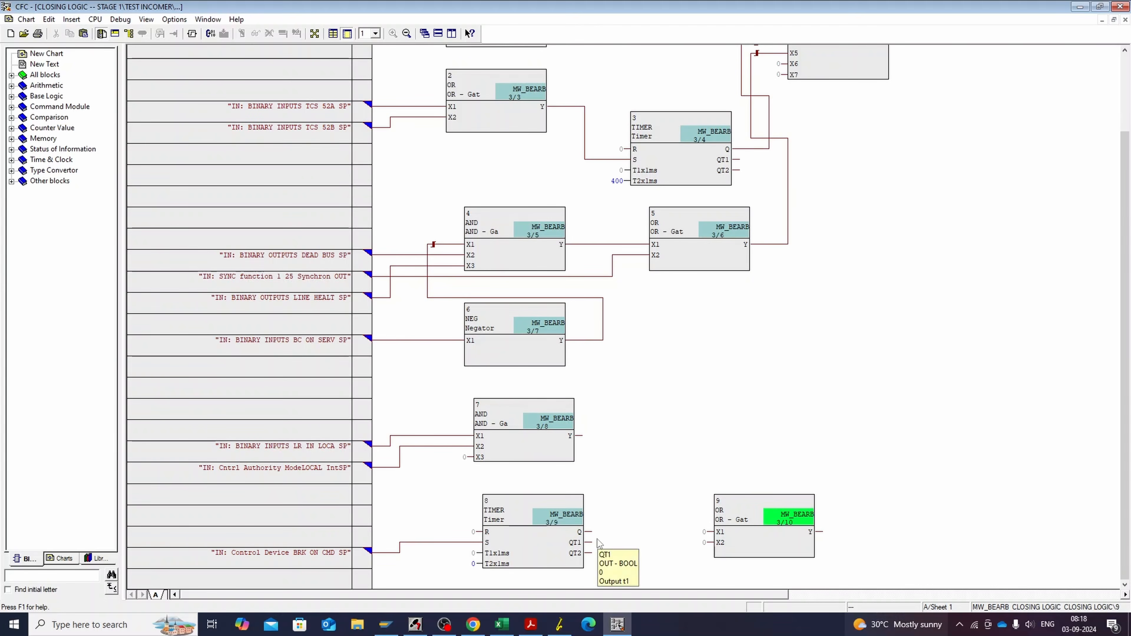
{"action": "left_click", "coordinate": [587, 542]}
{"action": "left_click", "coordinate": [713, 544]}
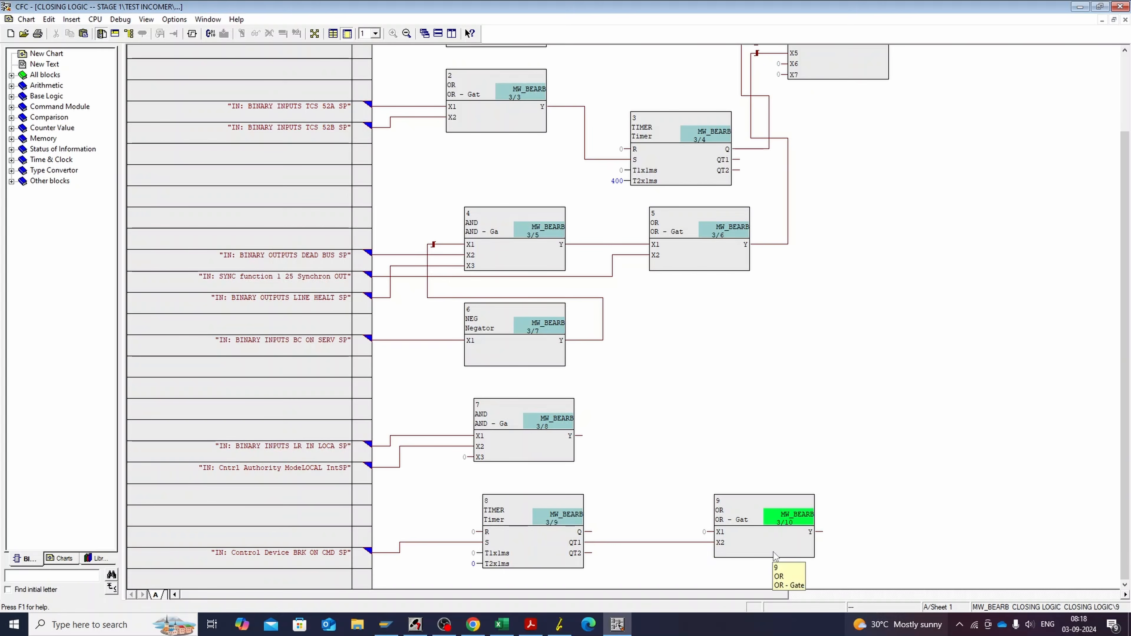
Step: Set the new OR gate to 3 inputs and also connect the timer's QT1 output to X3 of the AND gate above
{"action": "right_click", "coordinate": [773, 553]}
{"action": "left_click", "coordinate": [797, 530]}
{"action": "type", "text": "3"}
{"action": "left_click", "coordinate": [502, 353]}
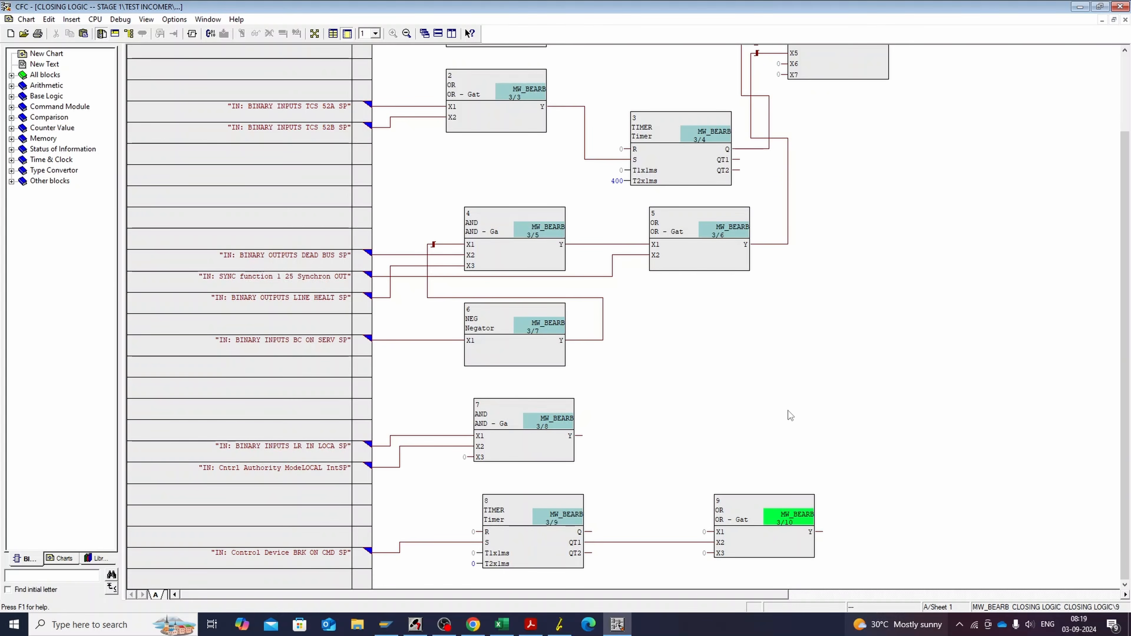
{"action": "left_click", "coordinate": [587, 543]}
{"action": "left_click", "coordinate": [477, 457]}
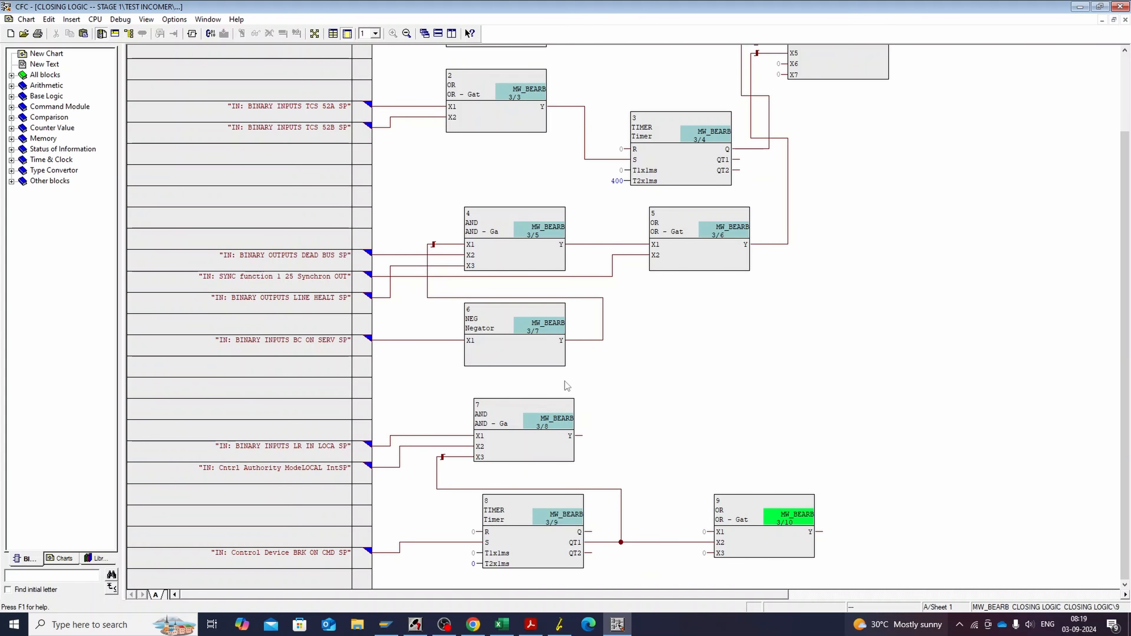
Step: Duplicate the OR gate fed by the SYNC function signal and place the copy directly below it
{"action": "left_click", "coordinate": [702, 262]}
{"action": "key", "text": "ctrl+v"}
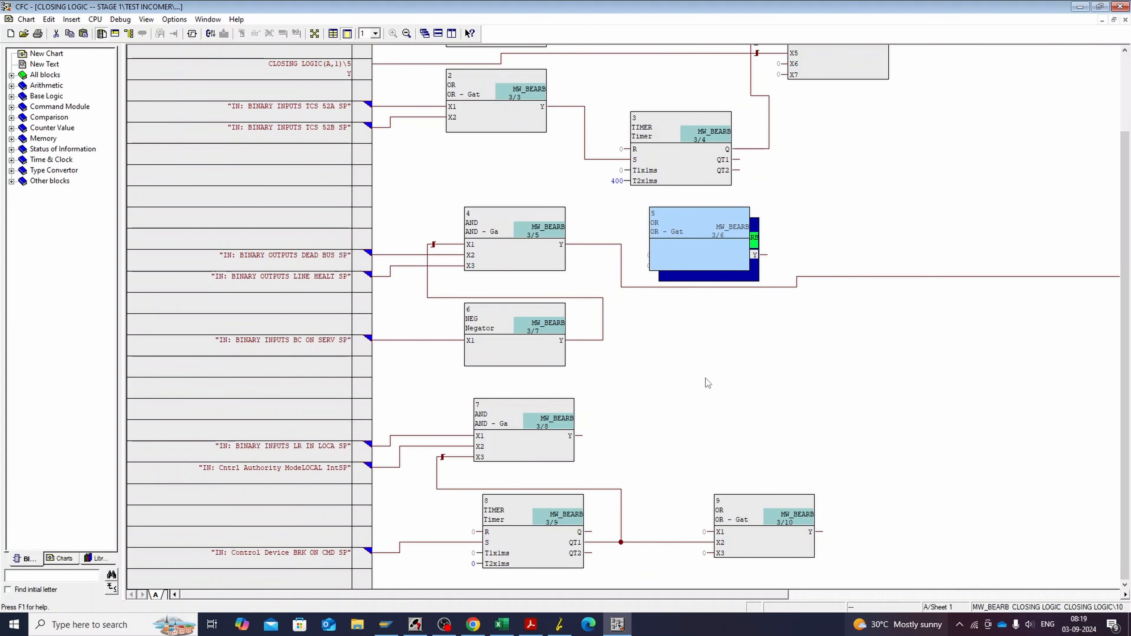
{"action": "left_click_drag", "start_coordinate": [748, 277], "coordinate": [734, 355]}
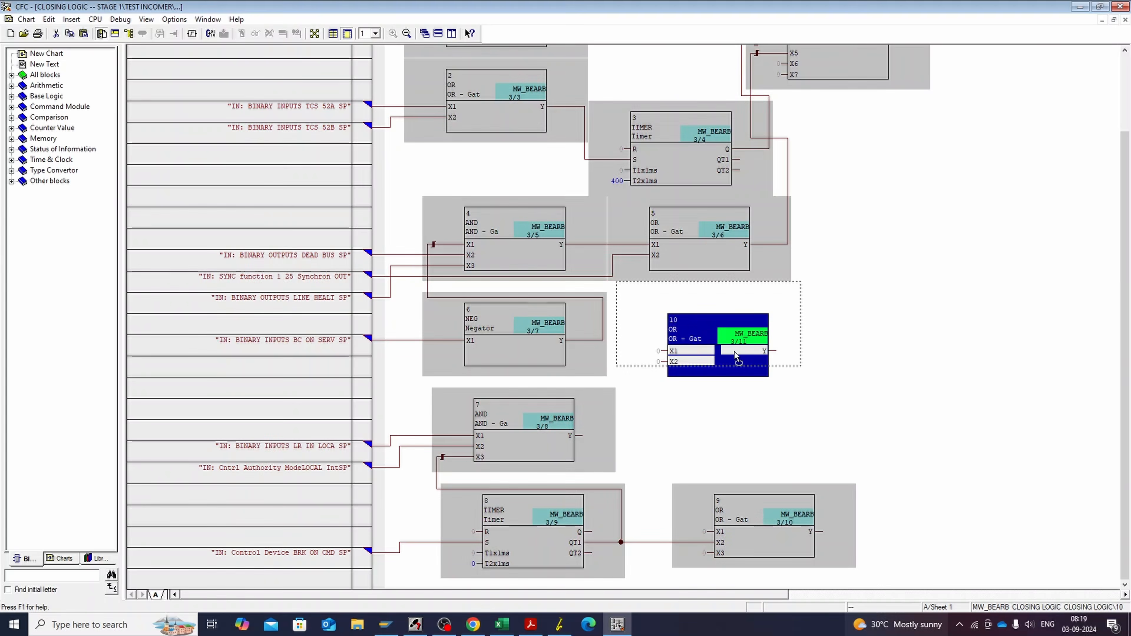
Step: Connect the LR IN LOCA AND gate's output to X1 of the new OR gate, and that gate's output to SERVICE CLOSE X6
{"action": "left_click", "coordinate": [570, 437]}
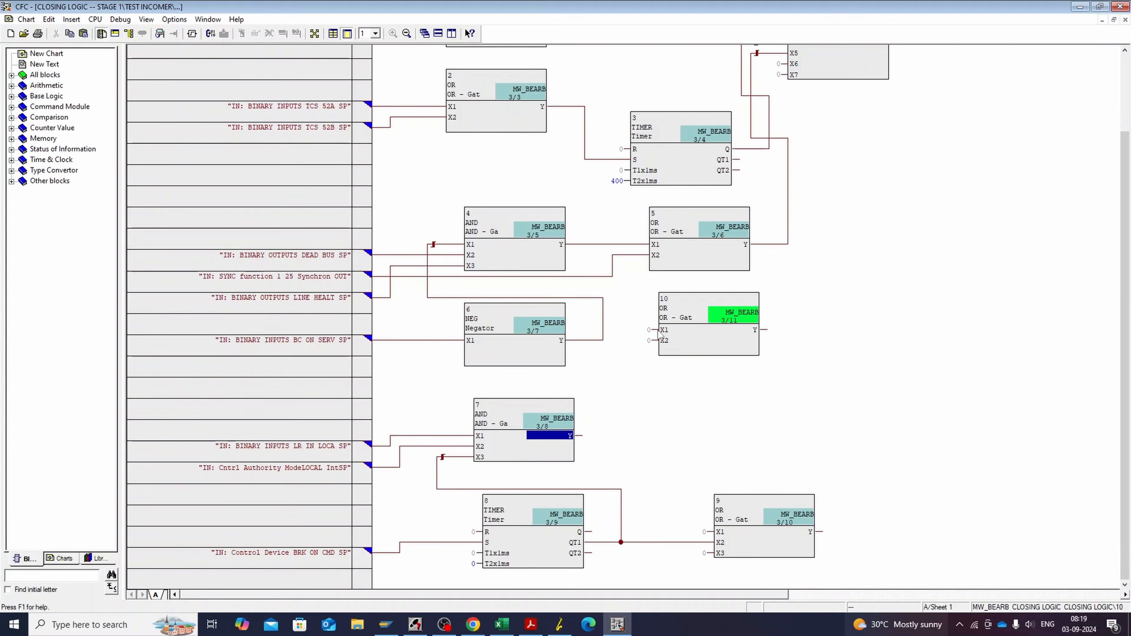
{"action": "left_click", "coordinate": [664, 331]}
{"action": "left_click", "coordinate": [768, 329]}
{"action": "scroll", "coordinate": [886, 348], "scroll_direction": "up", "scroll_amount": 4}
{"action": "left_click", "coordinate": [786, 134]}
{"action": "scroll", "coordinate": [925, 358], "scroll_direction": "down", "scroll_amount": 4}
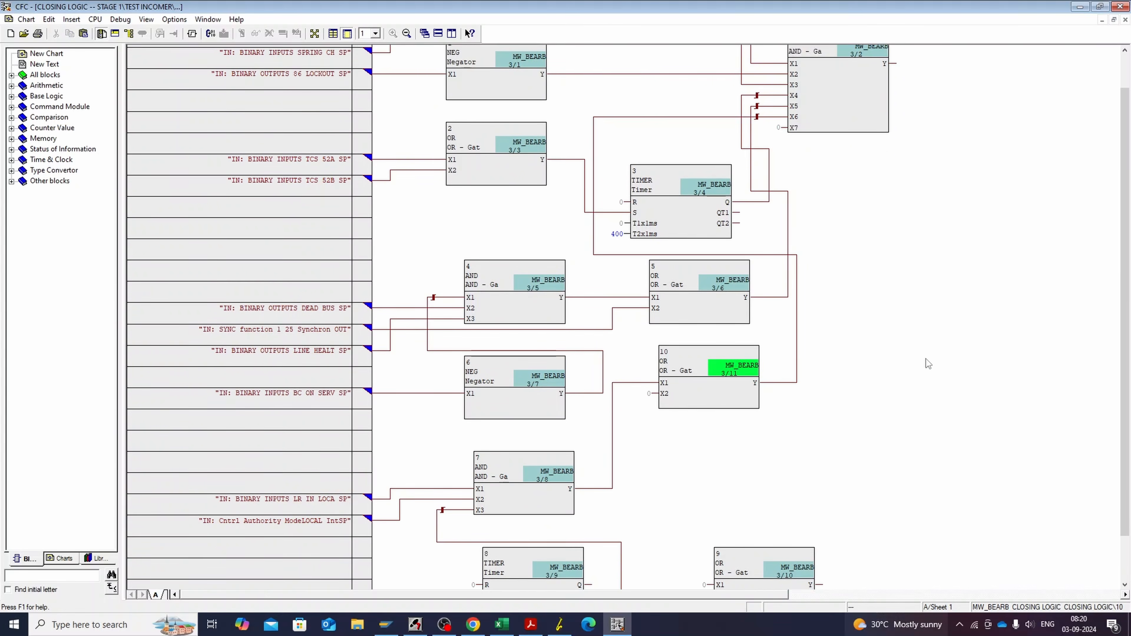
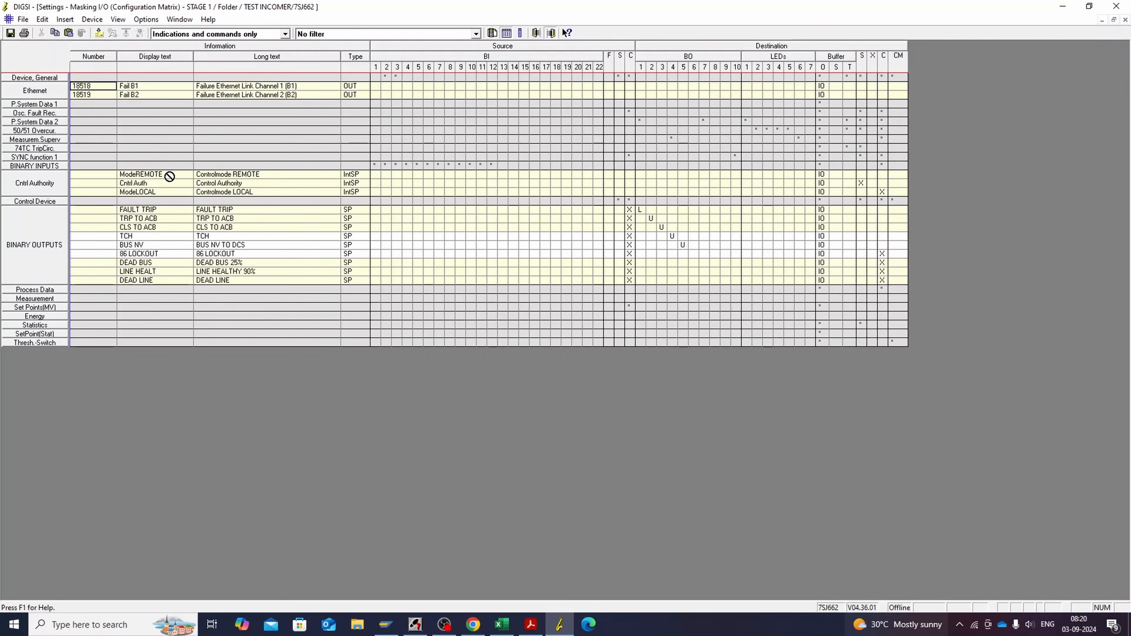
Step: Route Cntrl Authority ModeREMOTE to the CFC (C) destination, save the matrix and reopen the CLOSING LOGIC chart
{"action": "left_click", "coordinate": [883, 175]}
{"action": "key", "text": "ctrl+s"}
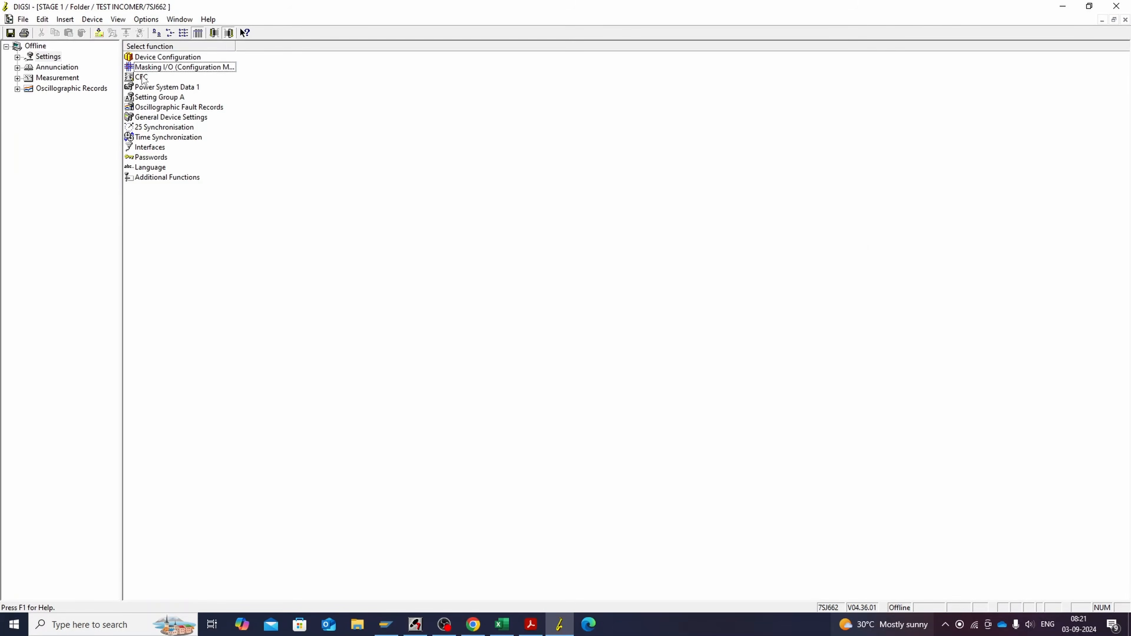
{"action": "double_click", "coordinate": [143, 79]}
{"action": "double_click", "coordinate": [161, 77]}
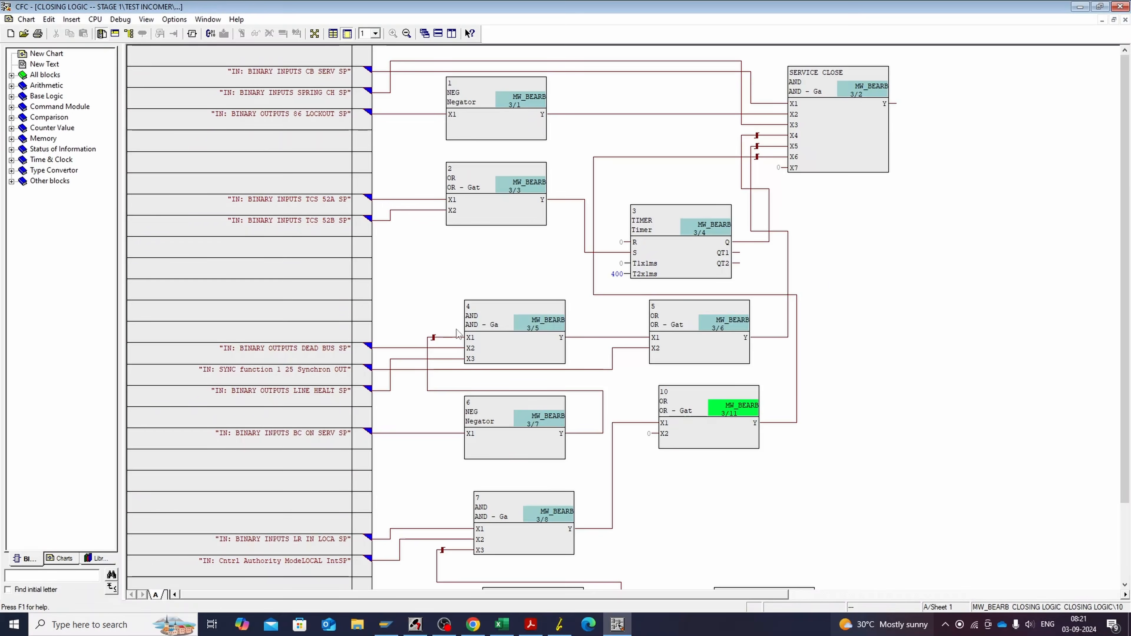
Step: Connect X1 of the three-input OR gate to the BINARY INPUTS CLS FRM DC signal
{"action": "scroll", "coordinate": [769, 444], "scroll_direction": "down", "scroll_amount": 3}
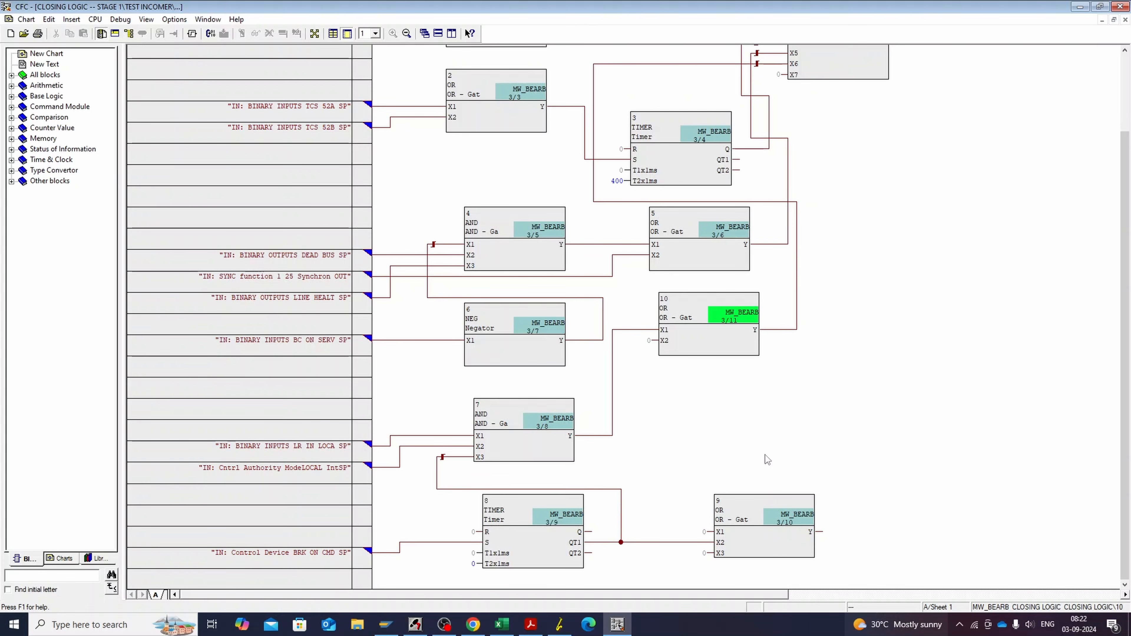
{"action": "left_click", "coordinate": [719, 532]}
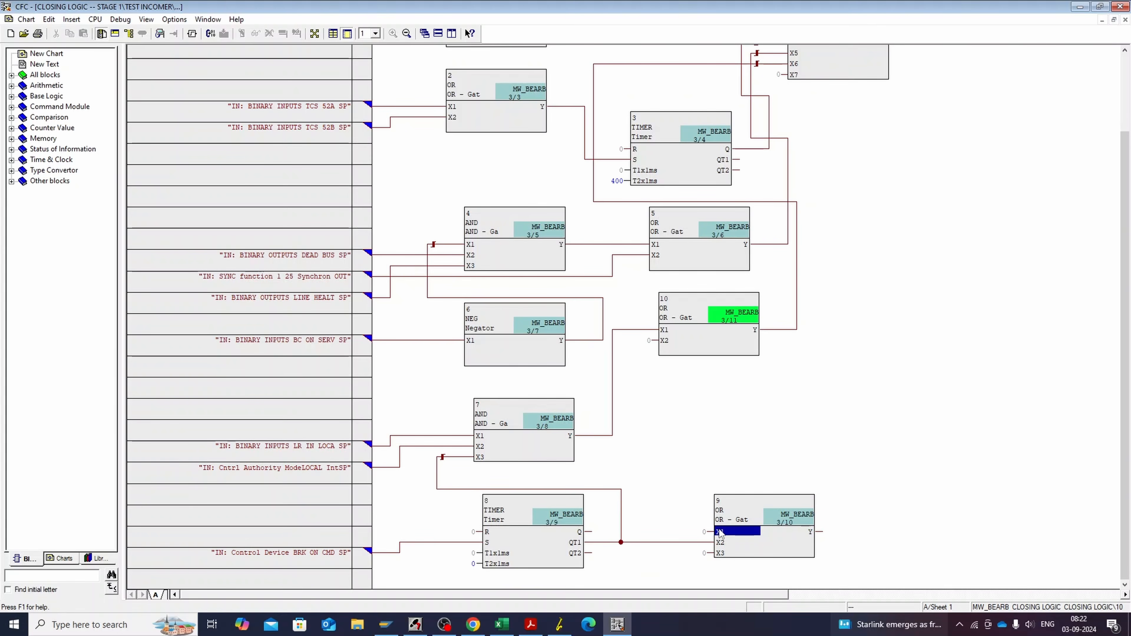
{"action": "right_click", "coordinate": [719, 531]}
{"action": "left_click", "coordinate": [757, 536]}
{"action": "scroll", "coordinate": [579, 289], "scroll_direction": "down", "scroll_amount": 8}
{"action": "left_click", "coordinate": [581, 281]}
{"action": "left_click", "coordinate": [520, 366]}
Step: Connect X3 of the three-input OR gate to the BINARY INPUTS FRONT PORT signal
{"action": "left_click", "coordinate": [715, 554]}
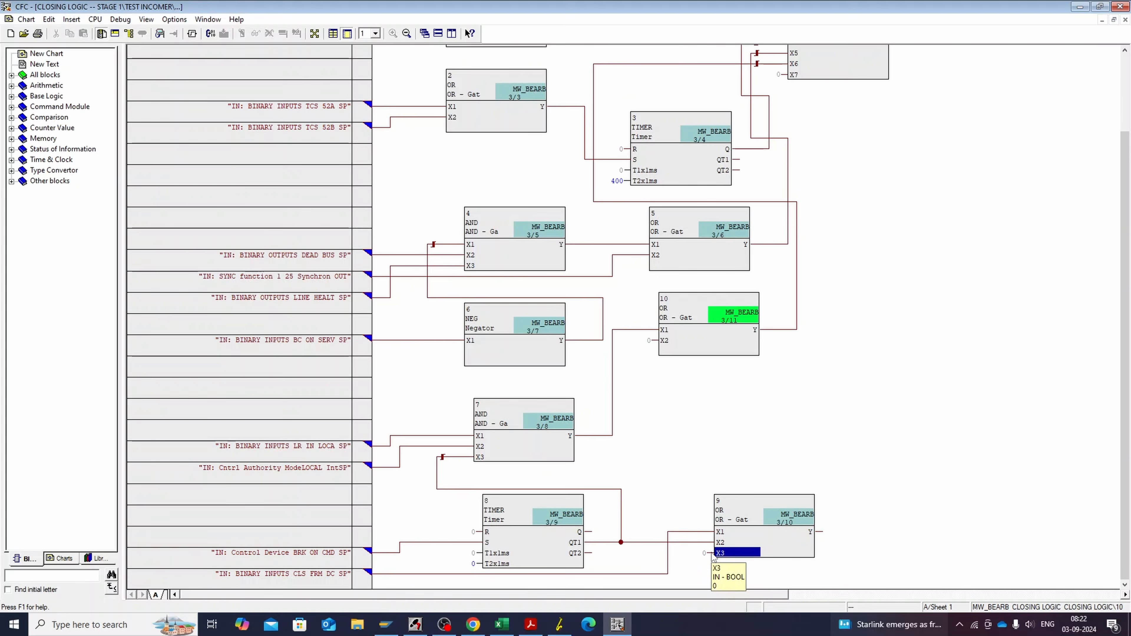
{"action": "right_click", "coordinate": [714, 556]}
{"action": "left_click", "coordinate": [752, 560]}
{"action": "scroll", "coordinate": [579, 290], "scroll_direction": "down", "scroll_amount": 6}
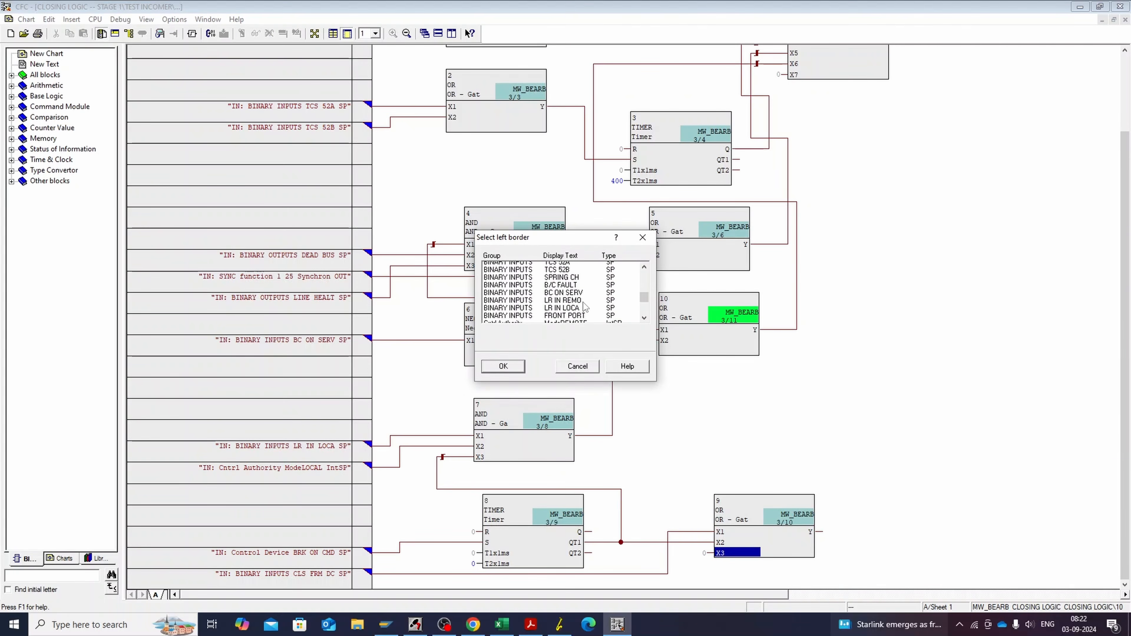
{"action": "scroll", "coordinate": [584, 307], "scroll_direction": "down", "scroll_amount": 3}
{"action": "scroll", "coordinate": [579, 304], "scroll_direction": "down", "scroll_amount": 1}
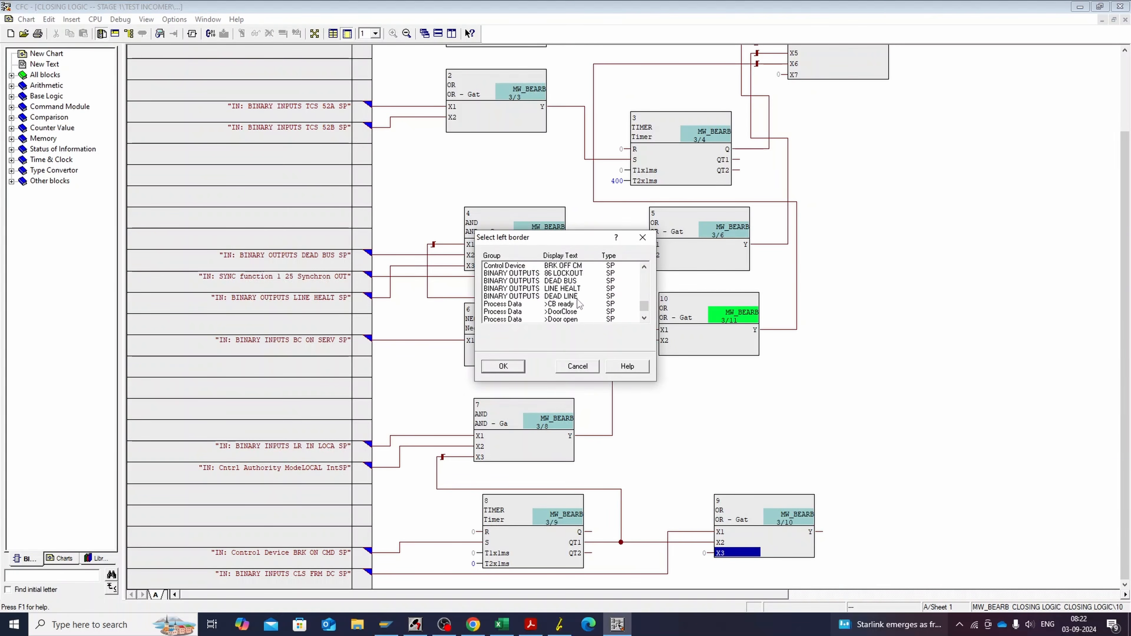
{"action": "scroll", "coordinate": [580, 304], "scroll_direction": "up", "scroll_amount": 3}
{"action": "left_click", "coordinate": [574, 304]}
{"action": "left_click", "coordinate": [503, 366]}
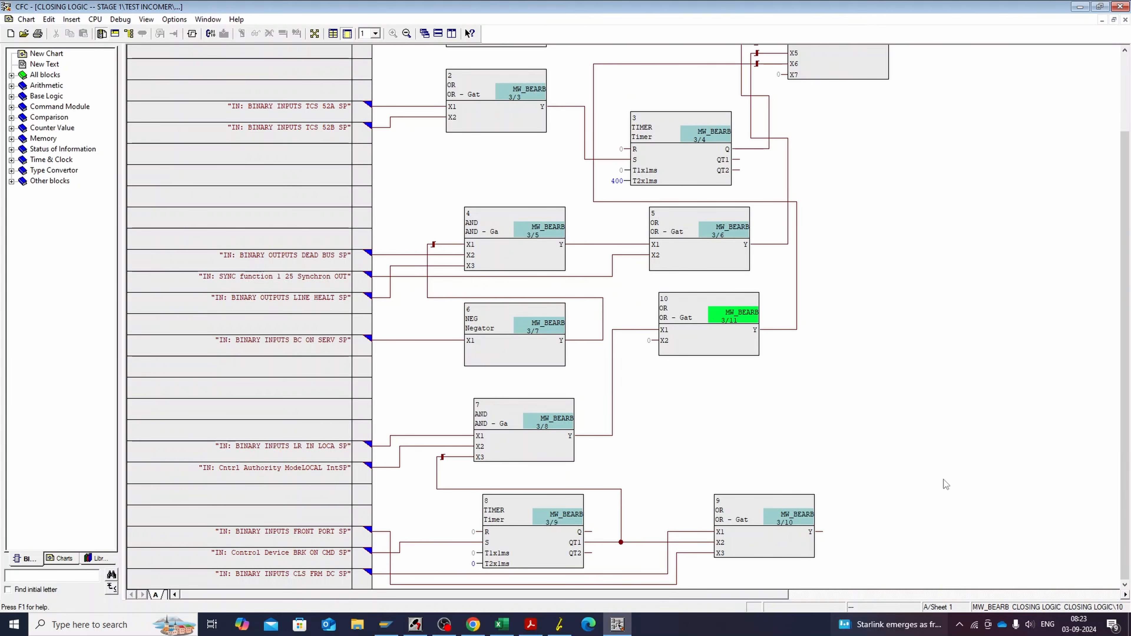
Step: Insert an AND gate to the upper right of the three-input OR gate and set it to 4 inputs
{"action": "double_click", "coordinate": [24, 97]}
{"action": "left_click_drag", "start_coordinate": [71, 106], "coordinate": [929, 423]}
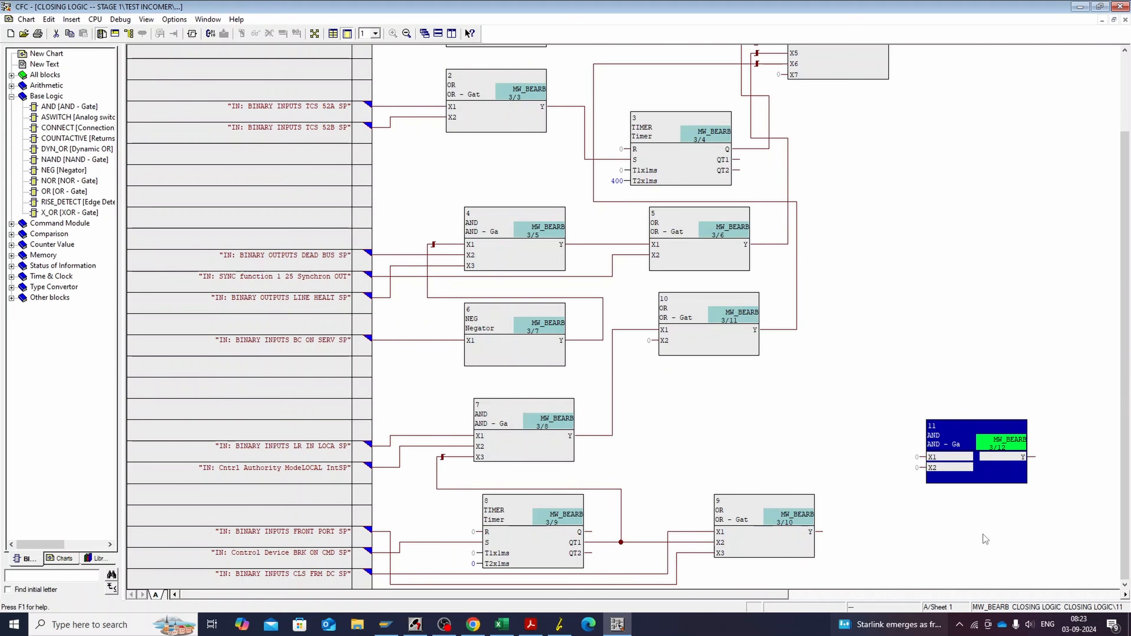
{"action": "right_click", "coordinate": [942, 473]}
{"action": "left_click", "coordinate": [975, 500]}
{"action": "type", "text": "4"}
{"action": "left_click", "coordinate": [501, 352]}
Step: Name the four-input AND gate TEST CLOSE
{"action": "right_click", "coordinate": [940, 486]}
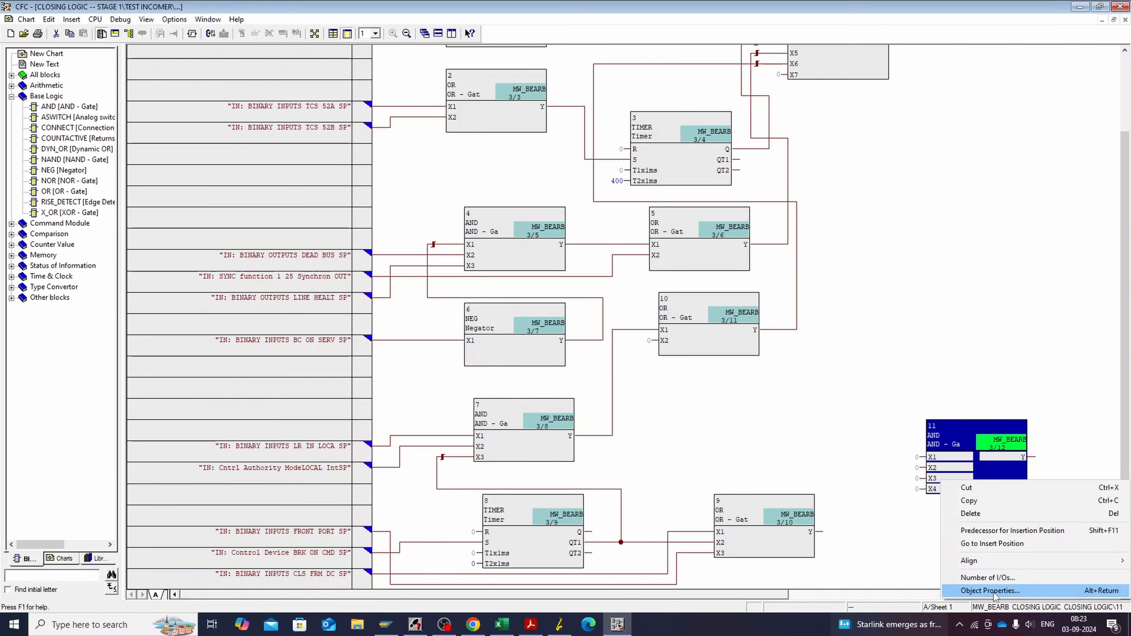
{"action": "left_click", "coordinate": [975, 587]}
{"action": "type", "text": "TEST CLOSE"}
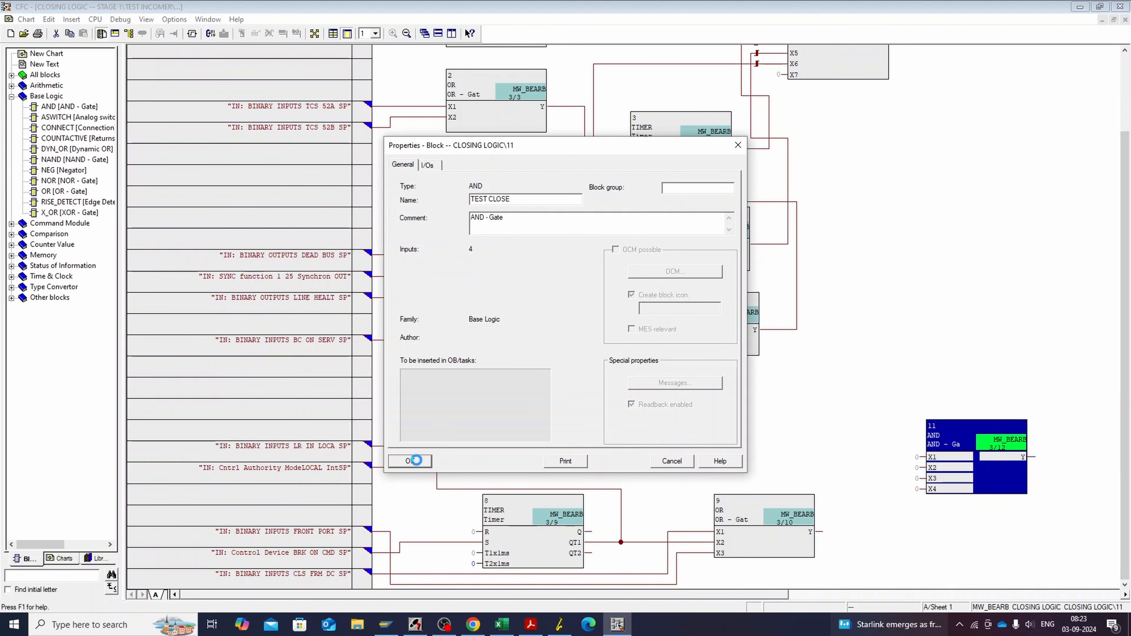
{"action": "left_click", "coordinate": [410, 460]}
Step: Connect the three-input OR gate's output to TEST CLOSE X4 and the LR IN LOCA signal to TEST CLOSE X3
{"action": "left_click_drag", "start_coordinate": [819, 531], "coordinate": [930, 489]}
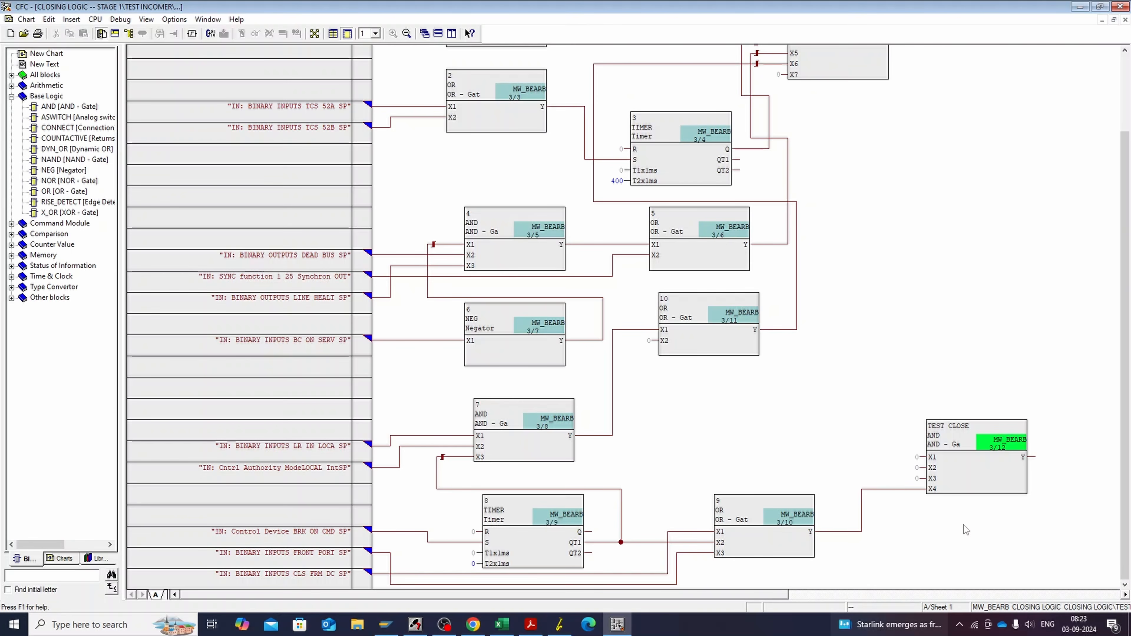
{"action": "left_click", "coordinate": [922, 479]}
{"action": "left_click_drag", "start_coordinate": [363, 447], "coordinate": [930, 478]}
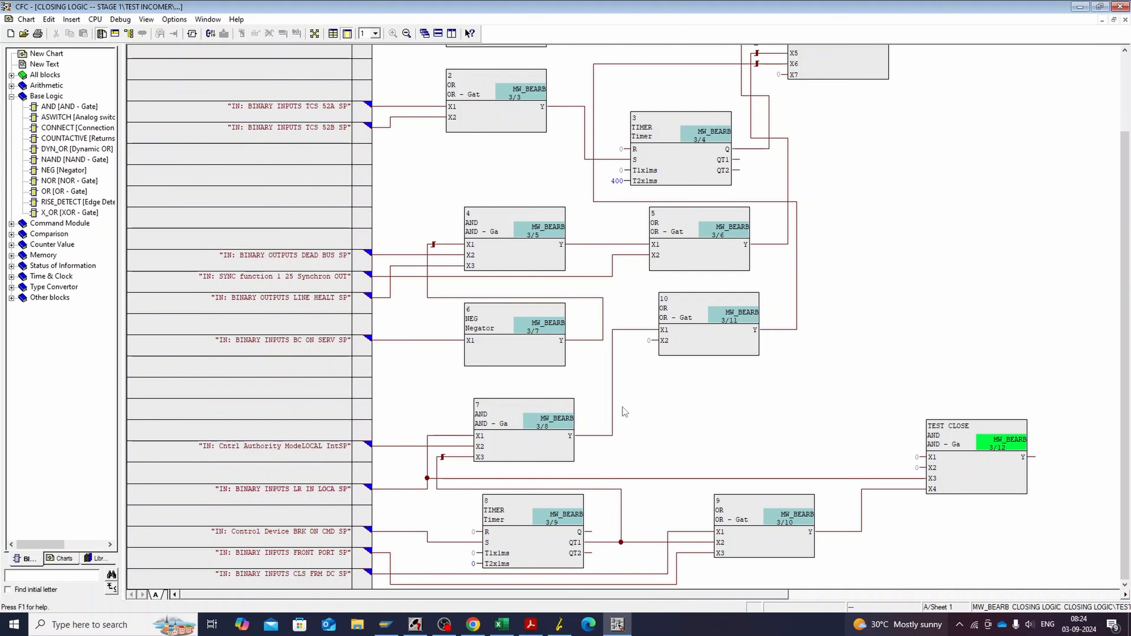
Step: Connect TEST CLOSE X2 to the BINARY INPUTS CB OFF signal
{"action": "right_click", "coordinate": [924, 467]}
{"action": "left_click", "coordinate": [953, 473]}
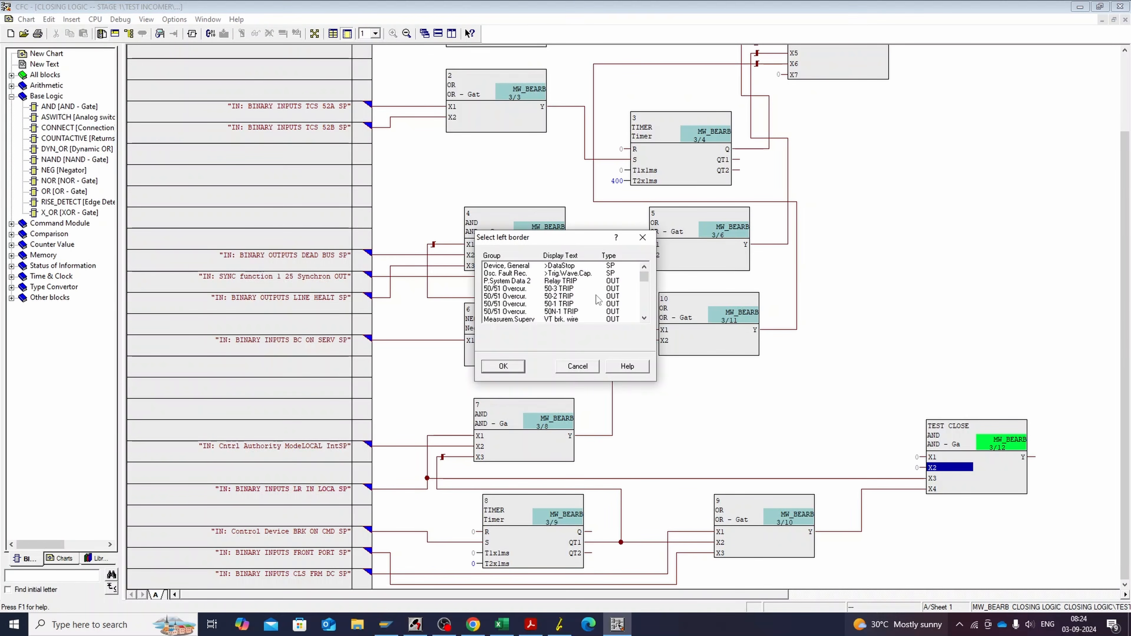
{"action": "scroll", "coordinate": [597, 300], "scroll_direction": "down", "scroll_amount": 3}
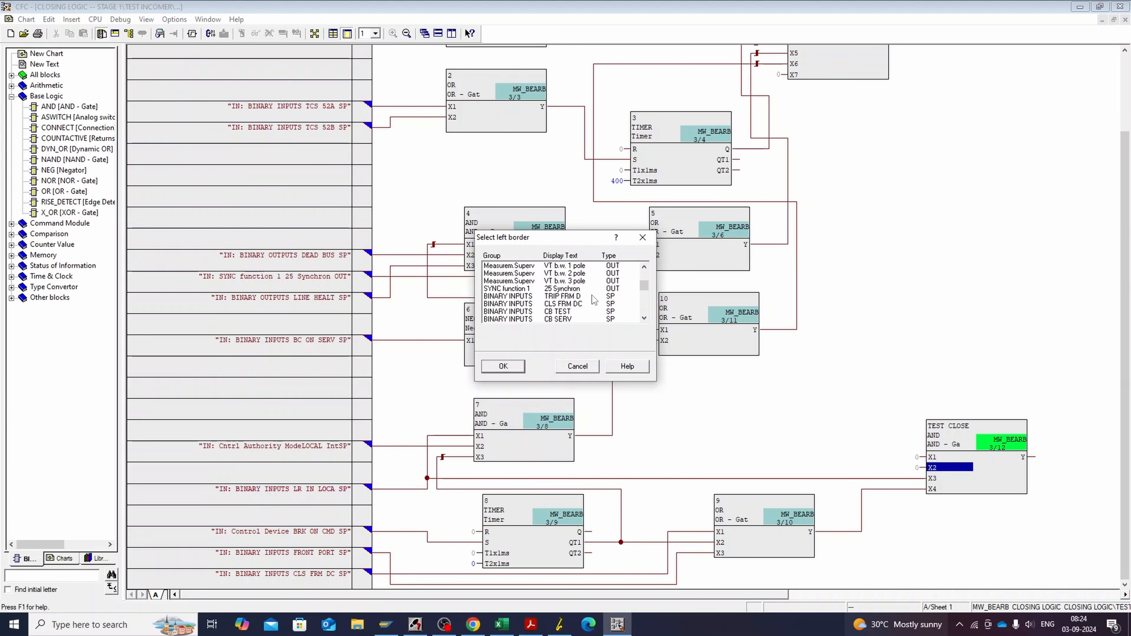
{"action": "scroll", "coordinate": [591, 297], "scroll_direction": "down", "scroll_amount": 1}
{"action": "double_click", "coordinate": [591, 303]}
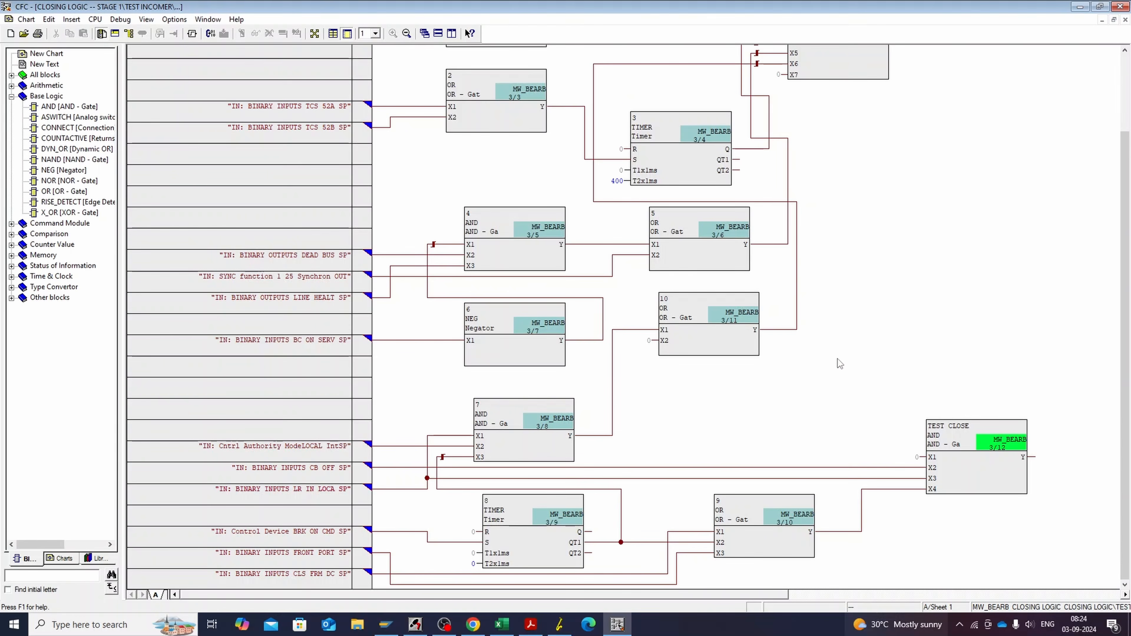
Step: Connect TEST CLOSE X1 to the BINARY INPUTS CB TEST signal
{"action": "right_click", "coordinate": [924, 457]}
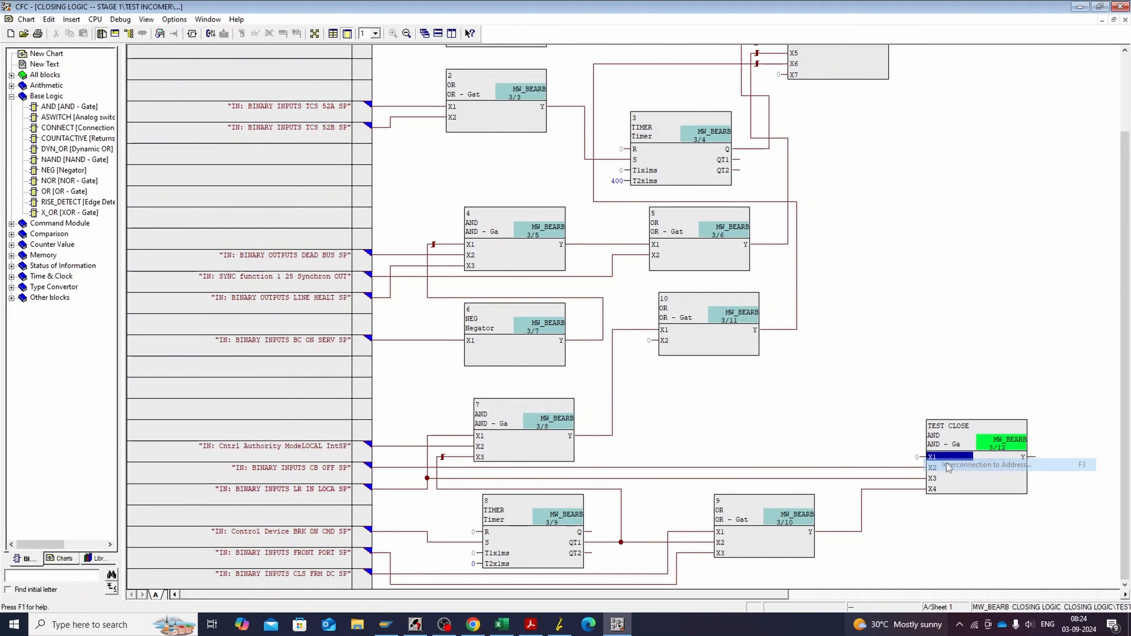
{"action": "left_click", "coordinate": [953, 463]}
{"action": "scroll", "coordinate": [579, 294], "scroll_direction": "down", "scroll_amount": 3}
{"action": "double_click", "coordinate": [579, 309]}
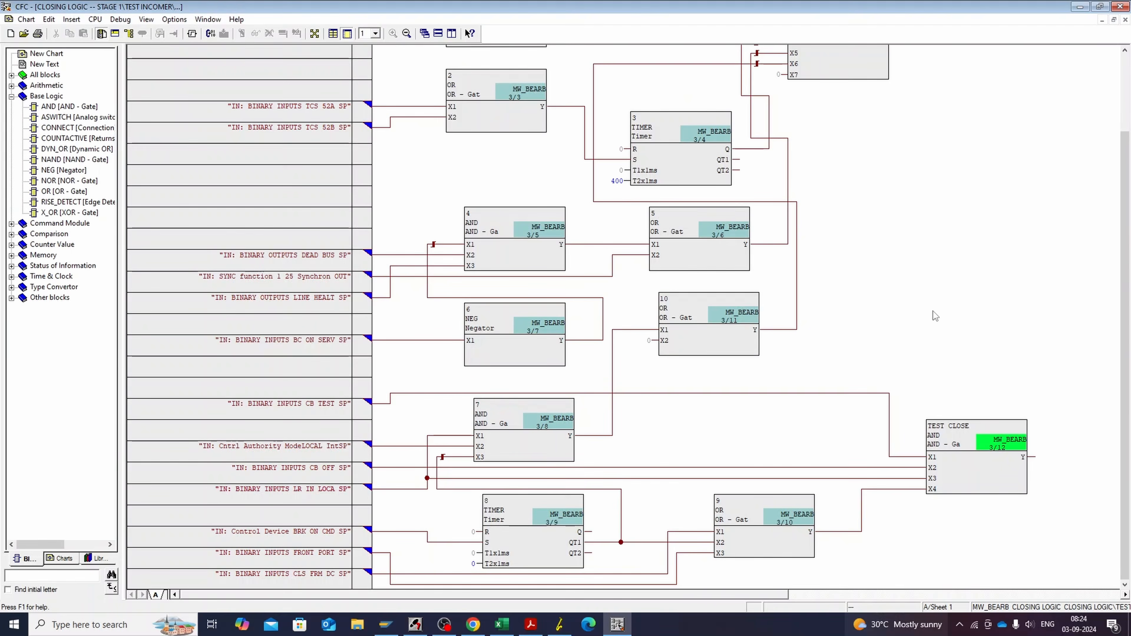
Step: Insert an OR gate in the free area to the right of the SERVICE CLOSE gate
{"action": "left_click_drag", "start_coordinate": [557, 594], "coordinate": [712, 594]}
{"action": "scroll", "coordinate": [709, 303], "scroll_direction": "up", "scroll_amount": 4}
{"action": "left_click_drag", "start_coordinate": [64, 191], "coordinate": [896, 217]}
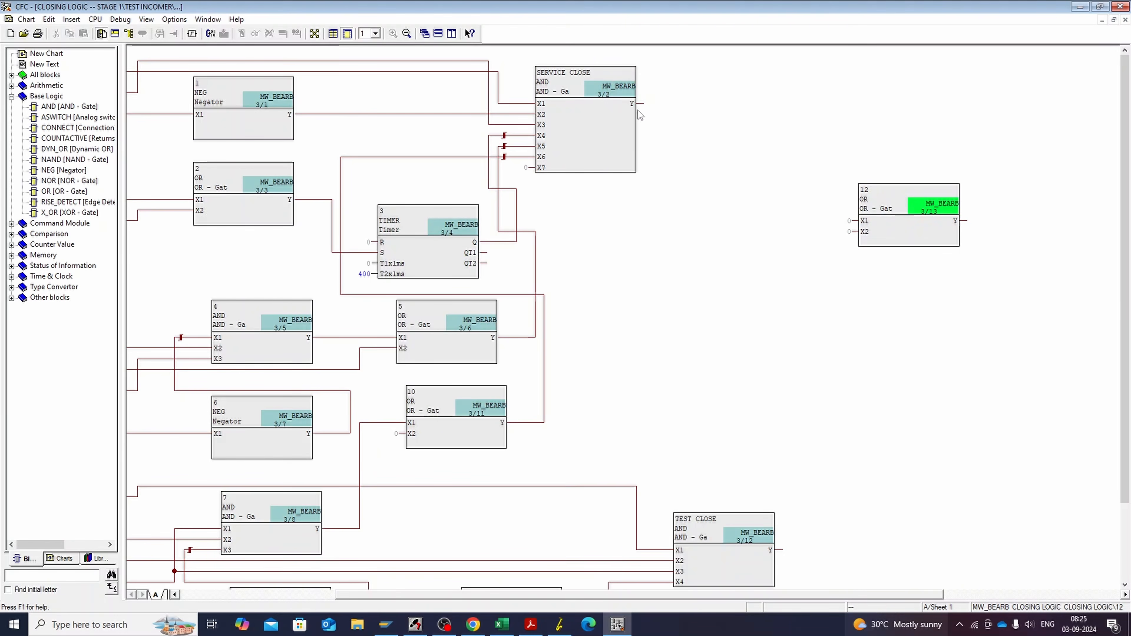
Step: Connect the SERVICE CLOSE output to X1 and the TEST CLOSE output to X2 of the new OR gate
{"action": "left_click", "coordinate": [642, 103]}
{"action": "left_click", "coordinate": [854, 221]}
{"action": "left_click", "coordinate": [777, 551]}
{"action": "left_click", "coordinate": [855, 232]}
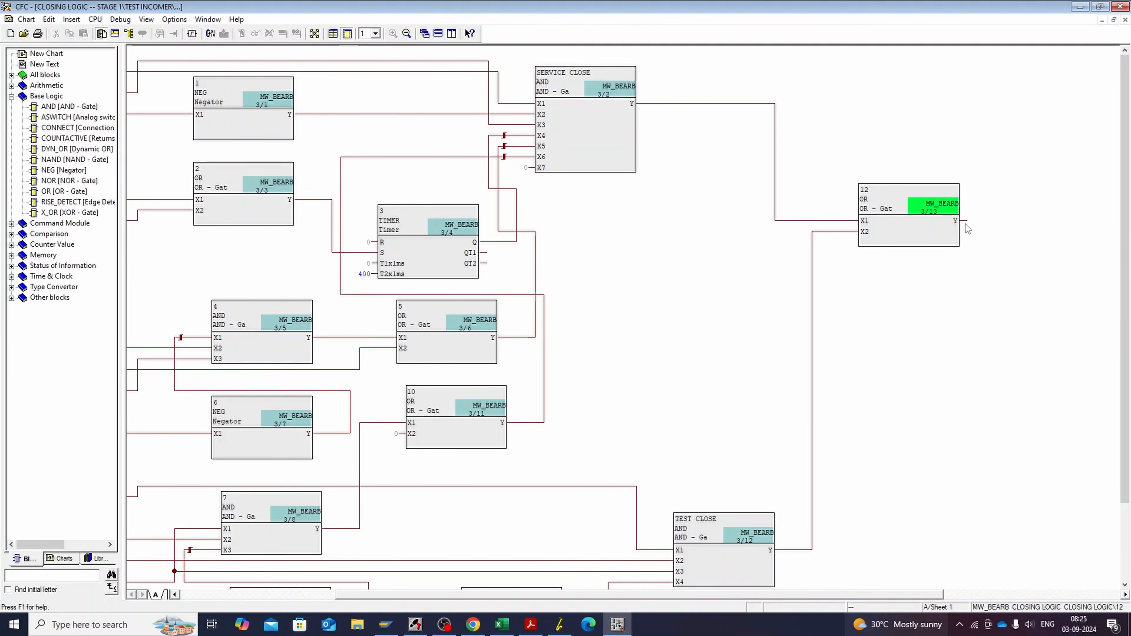
Step: Connect the final OR gate's output to the BINARY OUTPUTS CLS TO ACB signal
{"action": "right_click", "coordinate": [965, 223]}
{"action": "left_click", "coordinate": [993, 228]}
{"action": "scroll", "coordinate": [573, 259], "scroll_direction": "down", "scroll_amount": 3}
{"action": "left_click", "coordinate": [572, 254]}
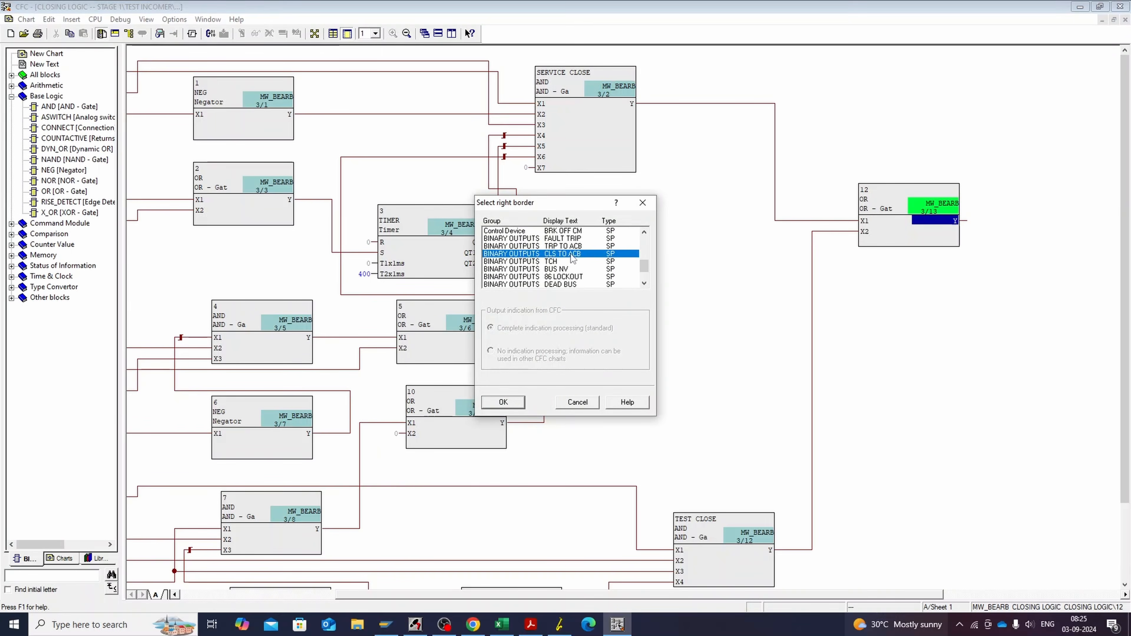
{"action": "left_click", "coordinate": [507, 404]}
Step: Insert an AND gate below OR gate 10 and connect its X1 to the BINARY INPUTS CLS FRM DC signal
{"action": "left_click_drag", "start_coordinate": [884, 595], "coordinate": [729, 595]}
{"action": "scroll", "coordinate": [739, 477], "scroll_direction": "down", "scroll_amount": 4}
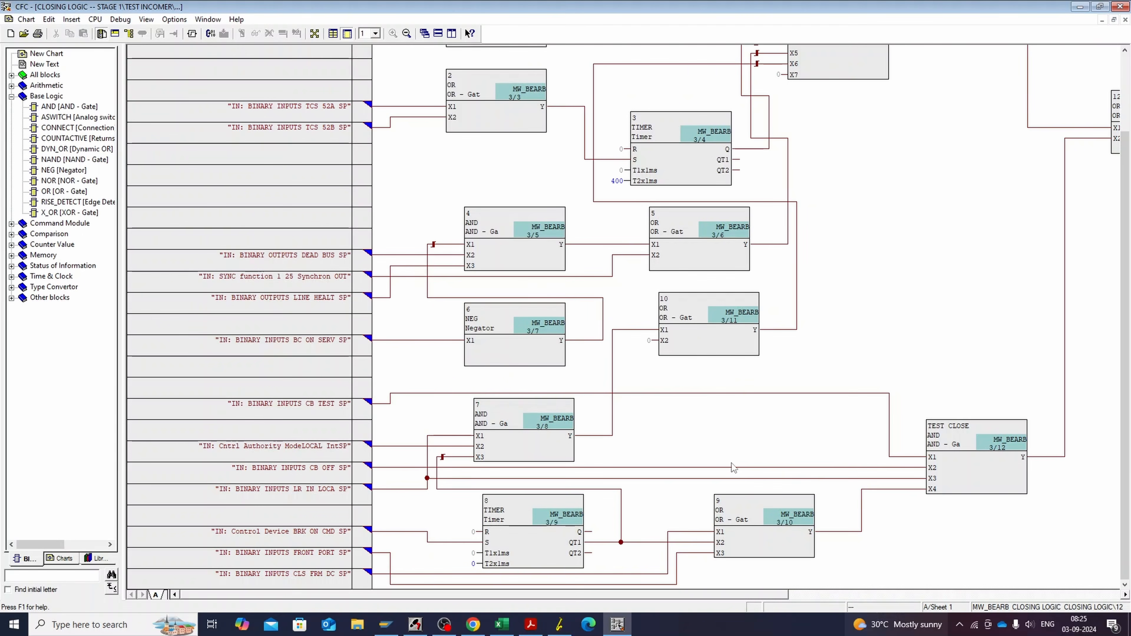
{"action": "left_click", "coordinate": [689, 330]}
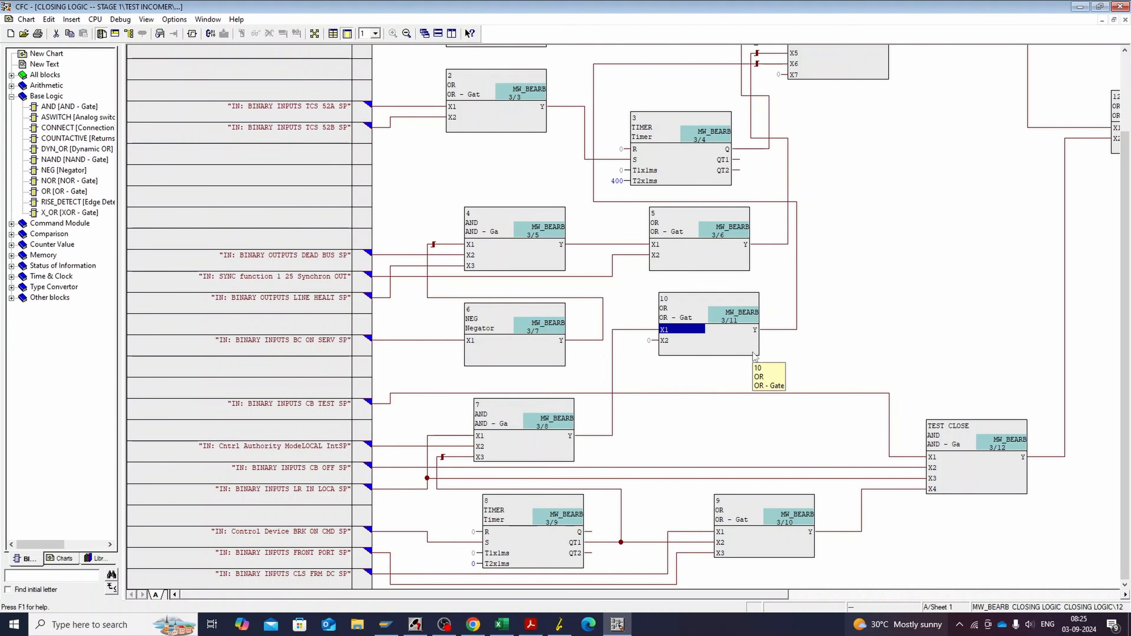
{"action": "left_click", "coordinate": [752, 353]}
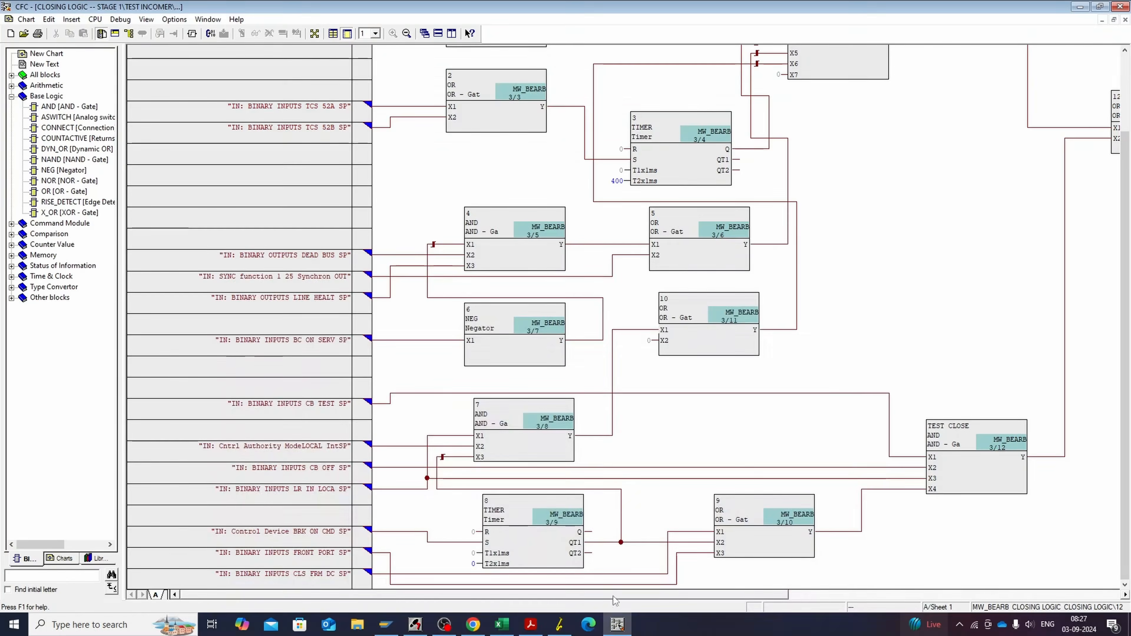
{"action": "left_click", "coordinate": [530, 624]}
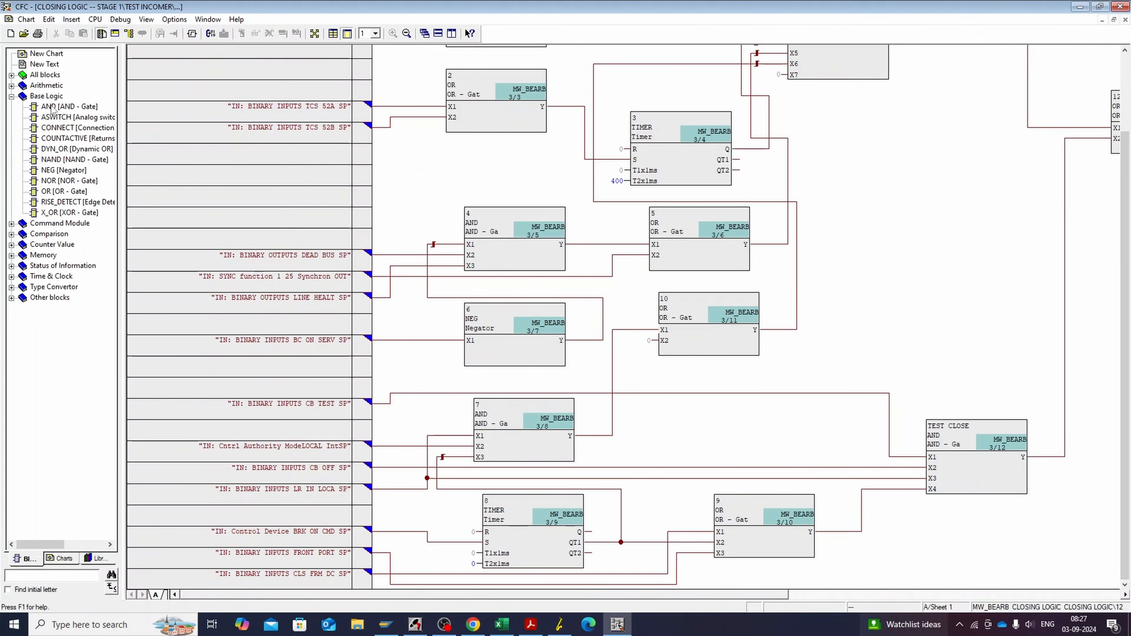
{"action": "left_click_drag", "start_coordinate": [52, 109], "coordinate": [741, 400]}
{"action": "left_click", "coordinate": [682, 416]}
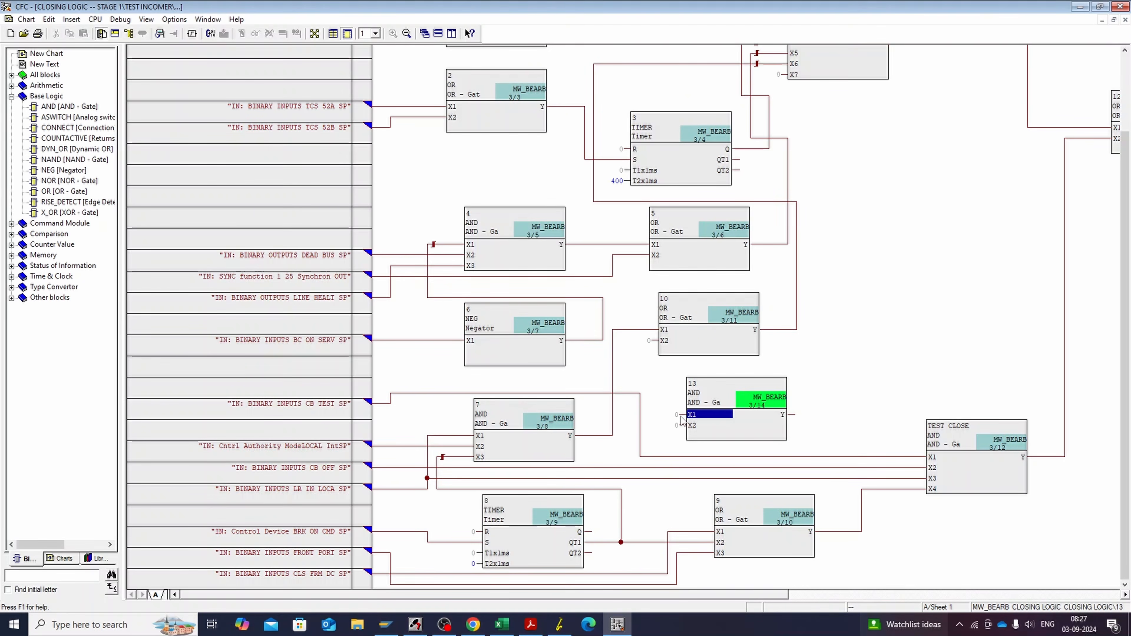
{"action": "left_click", "coordinate": [364, 574]}
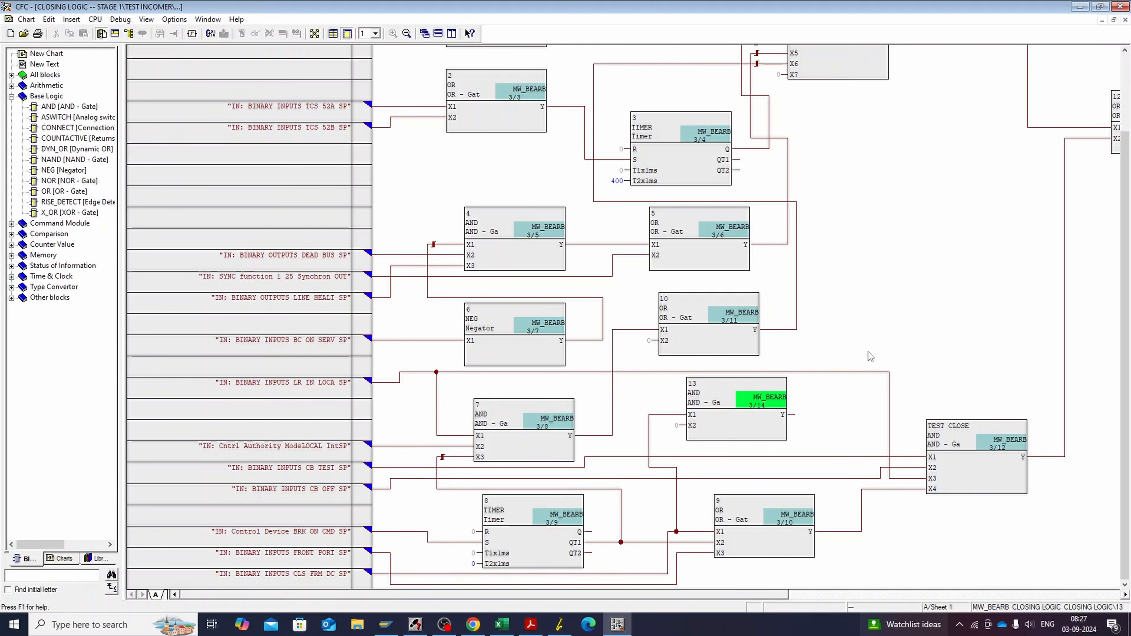
{"action": "left_click", "coordinate": [680, 426]}
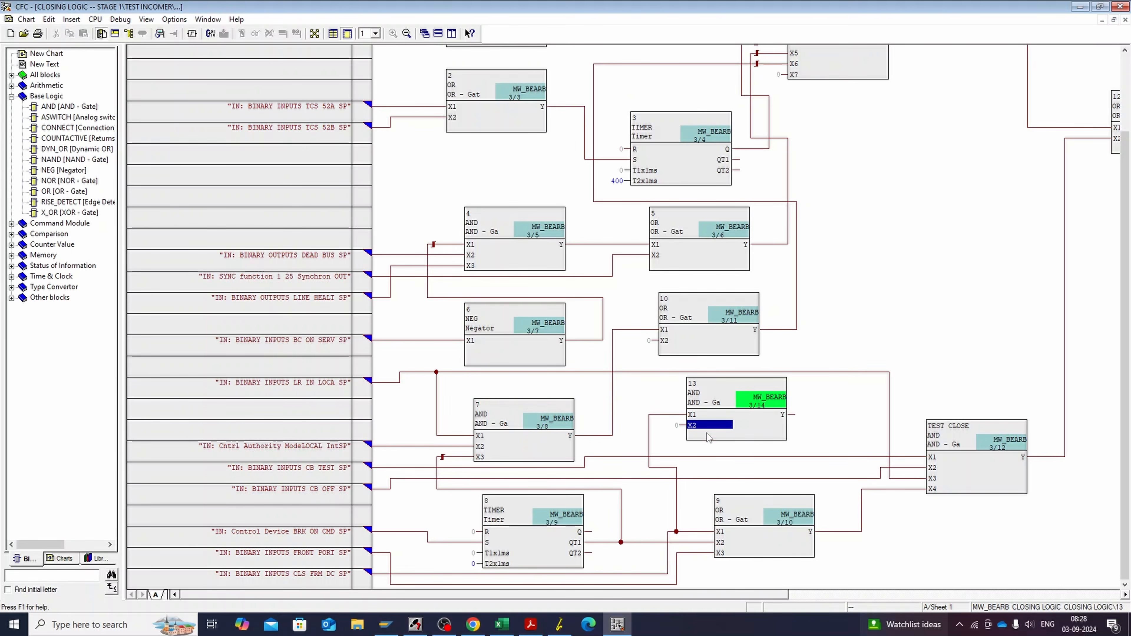
{"action": "right_click", "coordinate": [681, 425]}
{"action": "left_click", "coordinate": [699, 434]}
{"action": "left_click", "coordinate": [575, 368]}
{"action": "left_click", "coordinate": [419, 574]}
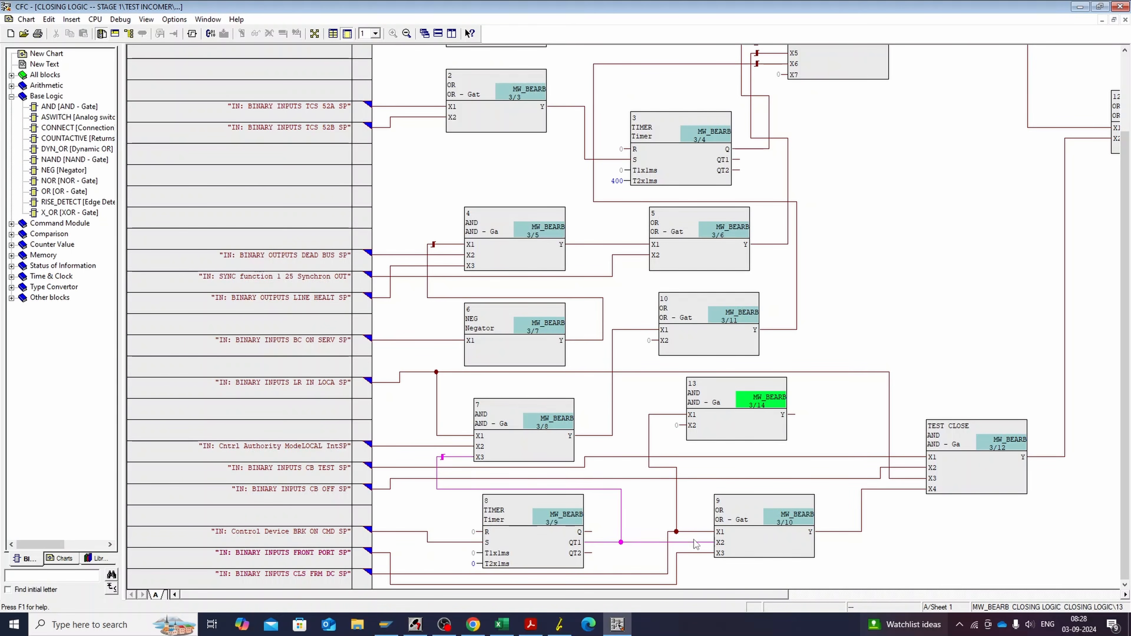
{"action": "left_click", "coordinate": [697, 553]}
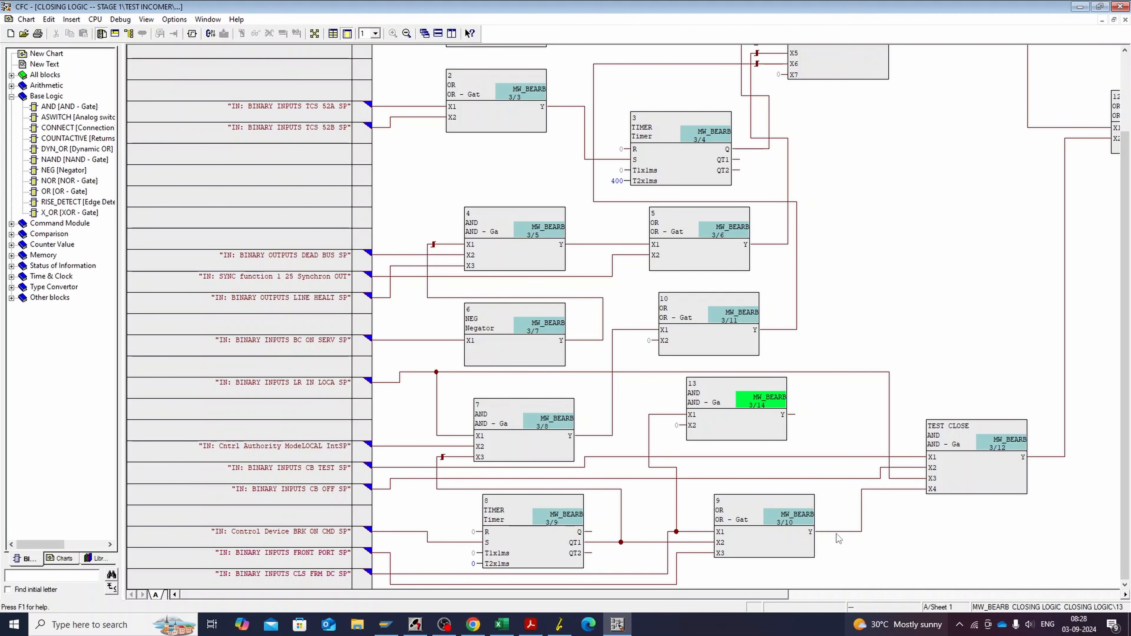
Step: Connect the new AND gate's X2 to the BINARY INPUTS LR IN REMO signal and its output to X2 of OR gate 10
{"action": "right_click", "coordinate": [684, 426]}
{"action": "left_click", "coordinate": [730, 433]}
{"action": "scroll", "coordinate": [591, 308], "scroll_direction": "down", "scroll_amount": 15}
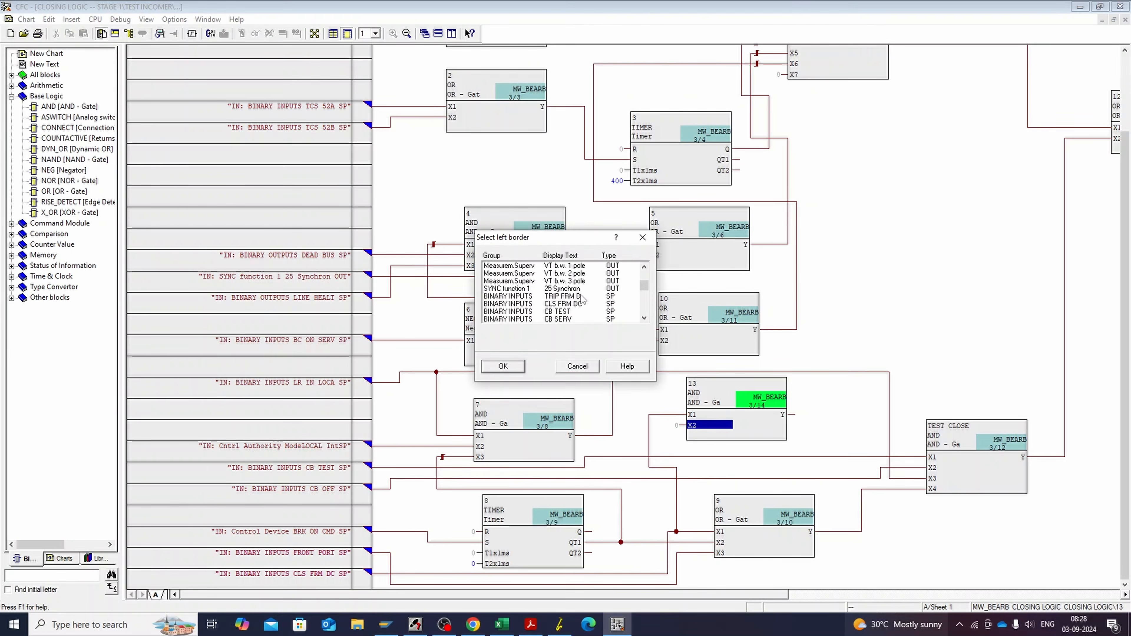
{"action": "left_click", "coordinate": [574, 308]}
{"action": "left_click", "coordinate": [505, 365]}
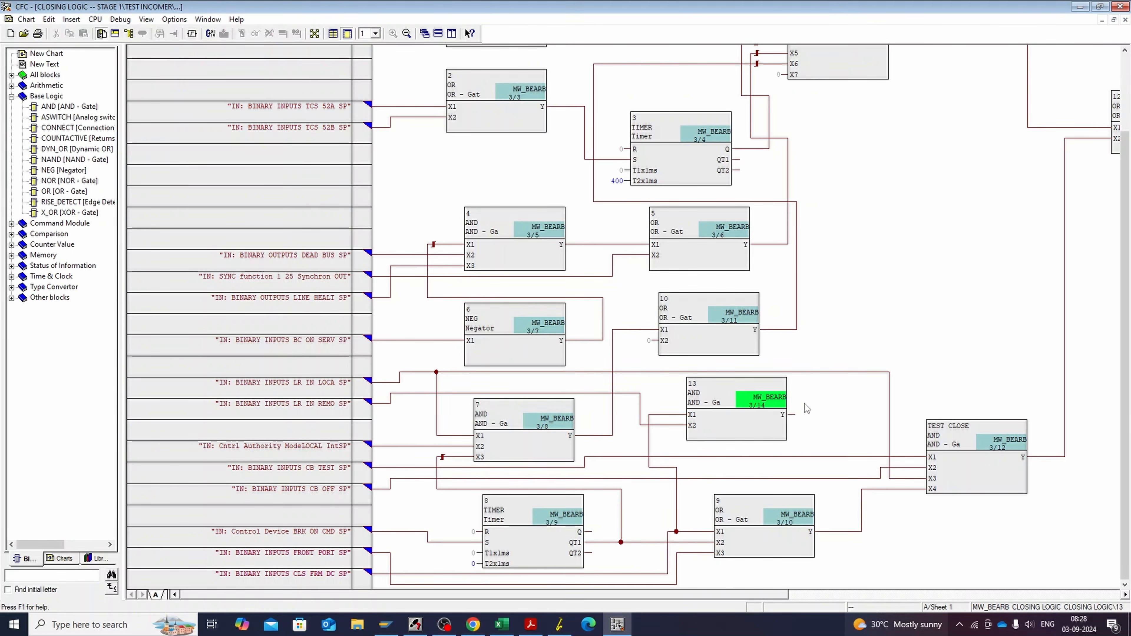
{"action": "left_click", "coordinate": [784, 415]}
{"action": "left_click", "coordinate": [664, 340]}
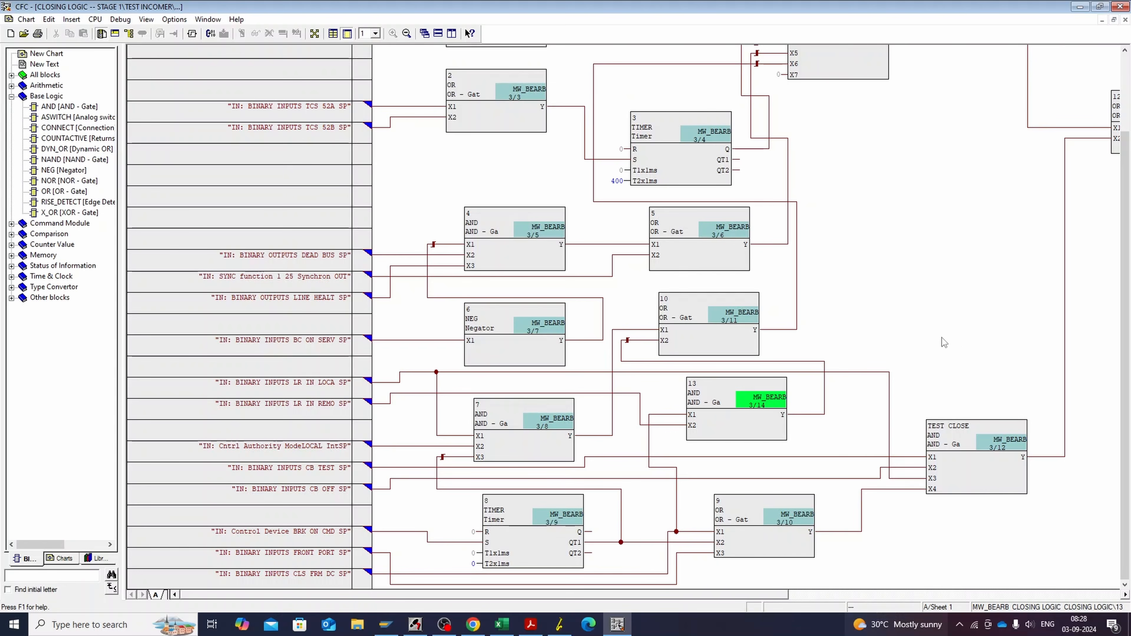
Step: Optimize the run sequence of all blocks in the project
{"action": "scroll", "coordinate": [902, 335], "scroll_direction": "up", "scroll_amount": 3}
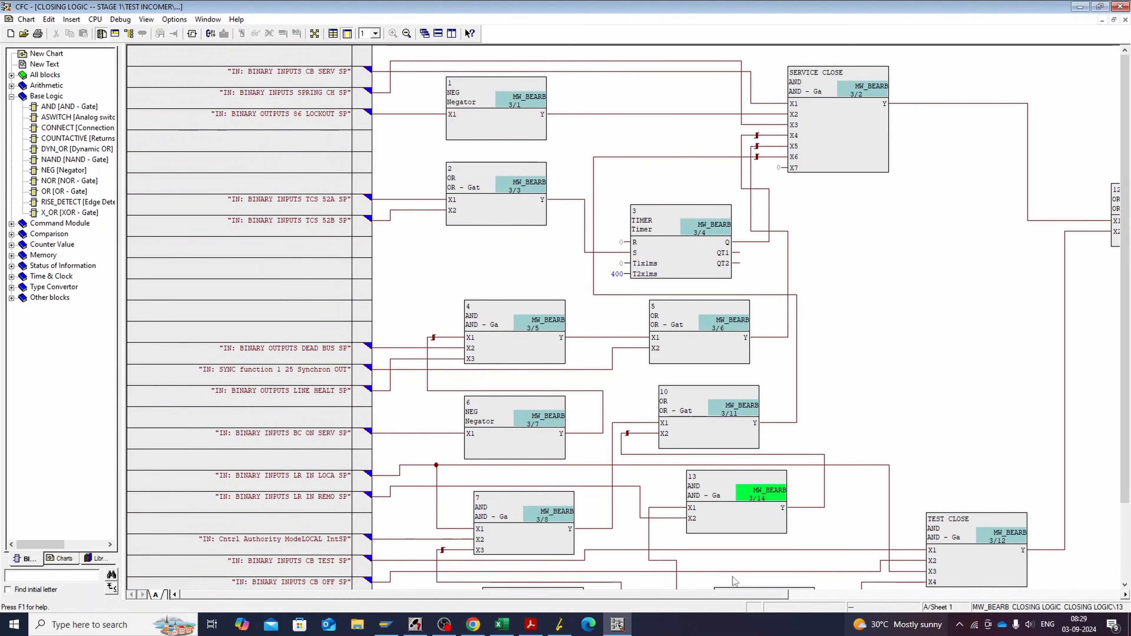
{"action": "left_click", "coordinate": [121, 19]}
{"action": "left_click", "coordinate": [212, 140]}
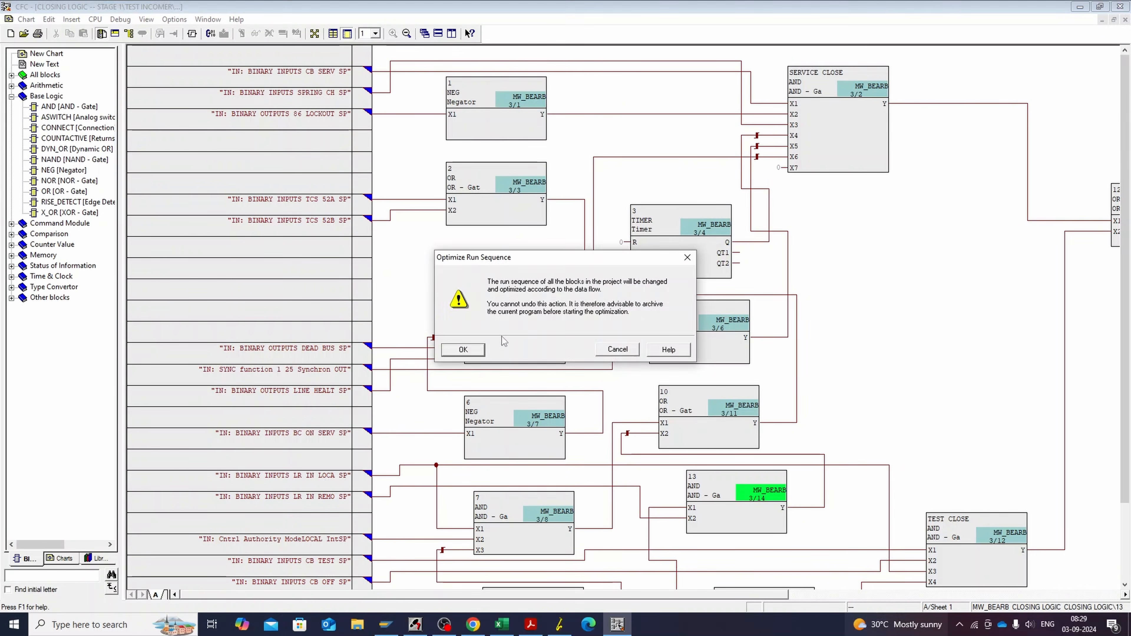
{"action": "left_click", "coordinate": [466, 351]}
Step: Check the consistency of the charts and review the consistency log
{"action": "left_click", "coordinate": [26, 19]}
{"action": "mouse_move", "coordinate": [72, 134]}
{"action": "left_click", "coordinate": [191, 133]}
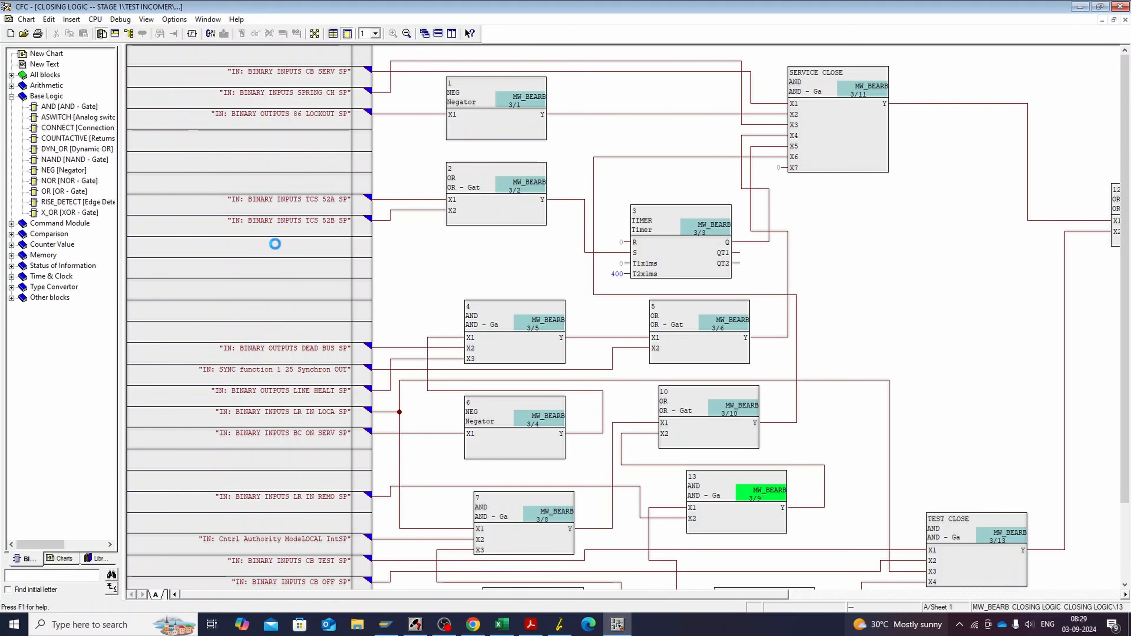
{"action": "left_click", "coordinate": [596, 336]}
{"action": "scroll", "coordinate": [571, 292], "scroll_direction": "down", "scroll_amount": 7}
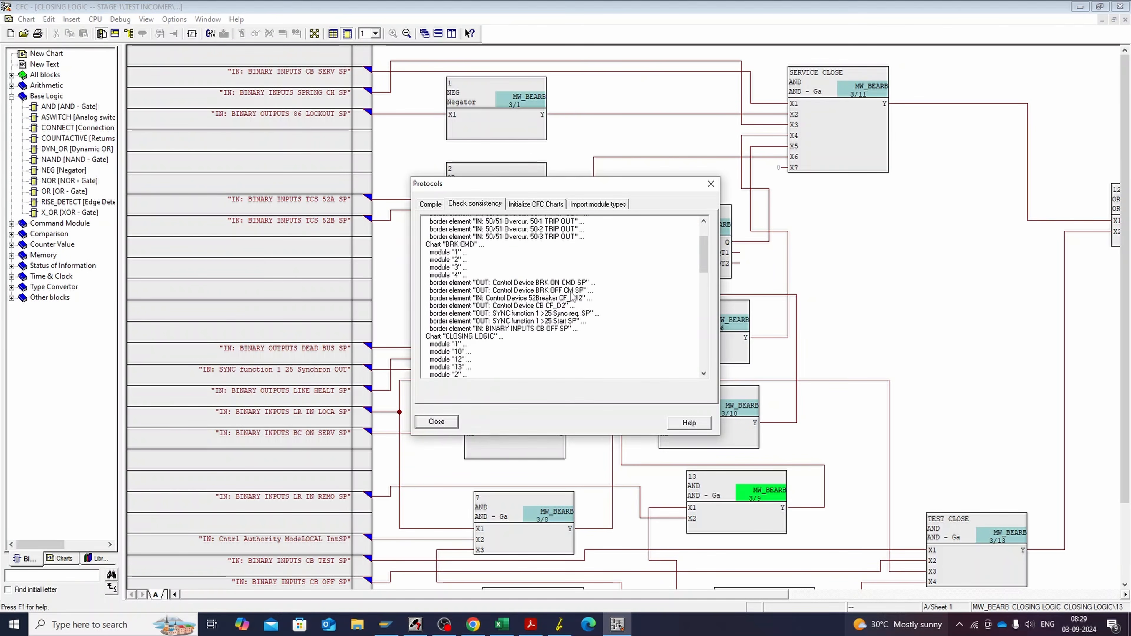
{"action": "left_click", "coordinate": [438, 422]}
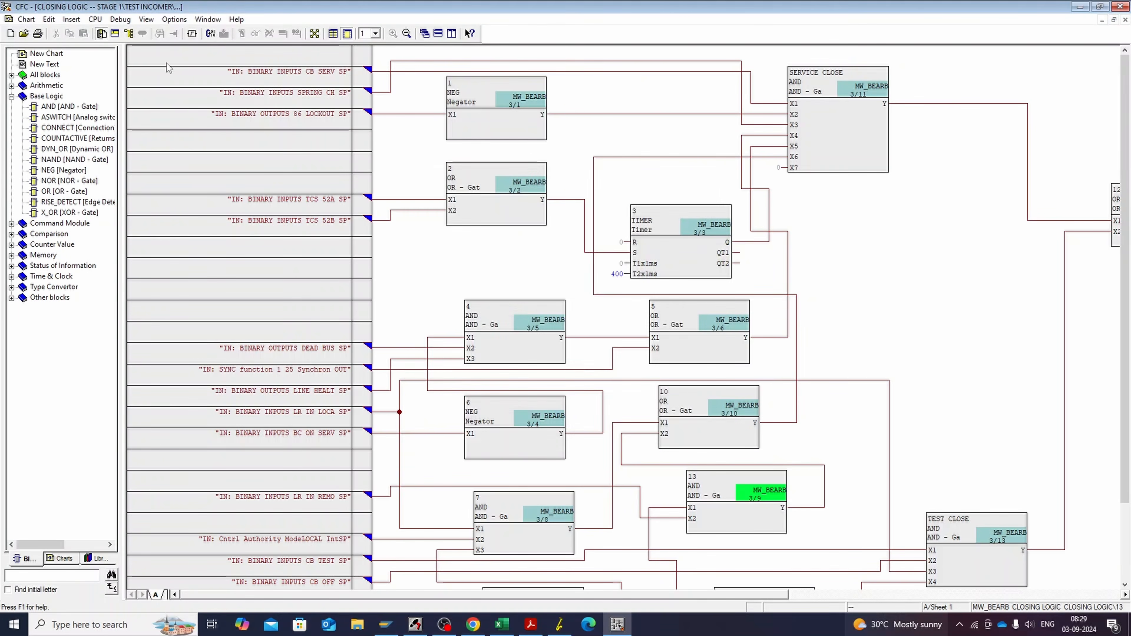
Step: Try assigning the CLOSING LOGIC runtime group to the SFS_BEARB interlocking task and recheck the charts' consistency
{"action": "left_click", "coordinate": [129, 34]}
{"action": "left_click_drag", "start_coordinate": [378, 86], "coordinate": [193, 83]}
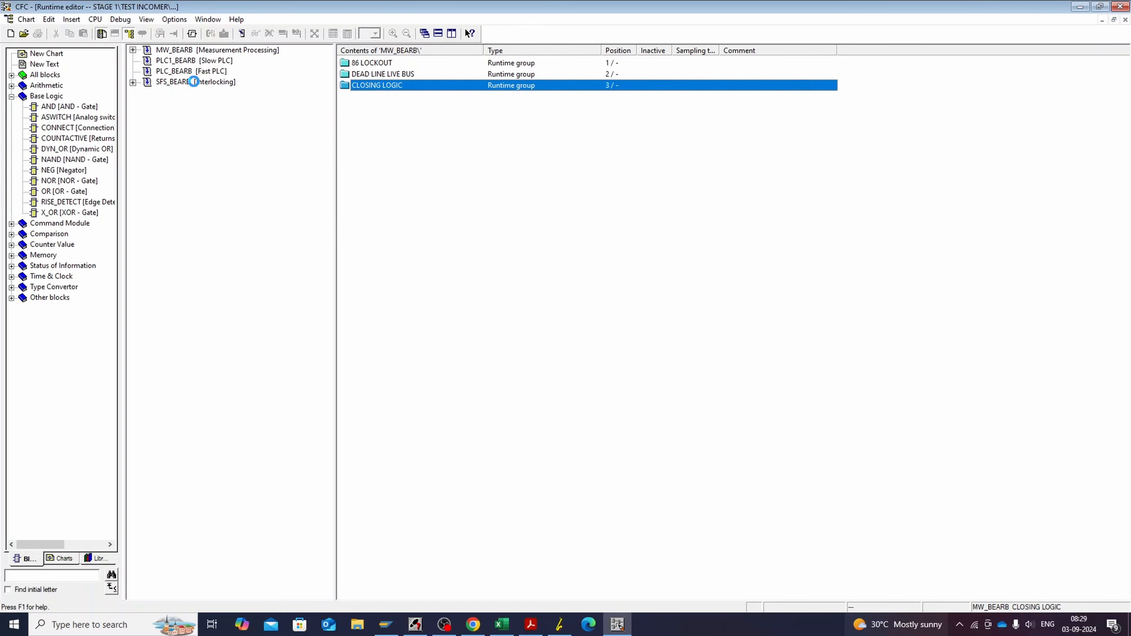
{"action": "left_click", "coordinate": [199, 131]}
{"action": "left_click", "coordinate": [130, 34]}
{"action": "left_click", "coordinate": [26, 19]}
{"action": "left_click", "coordinate": [49, 133]}
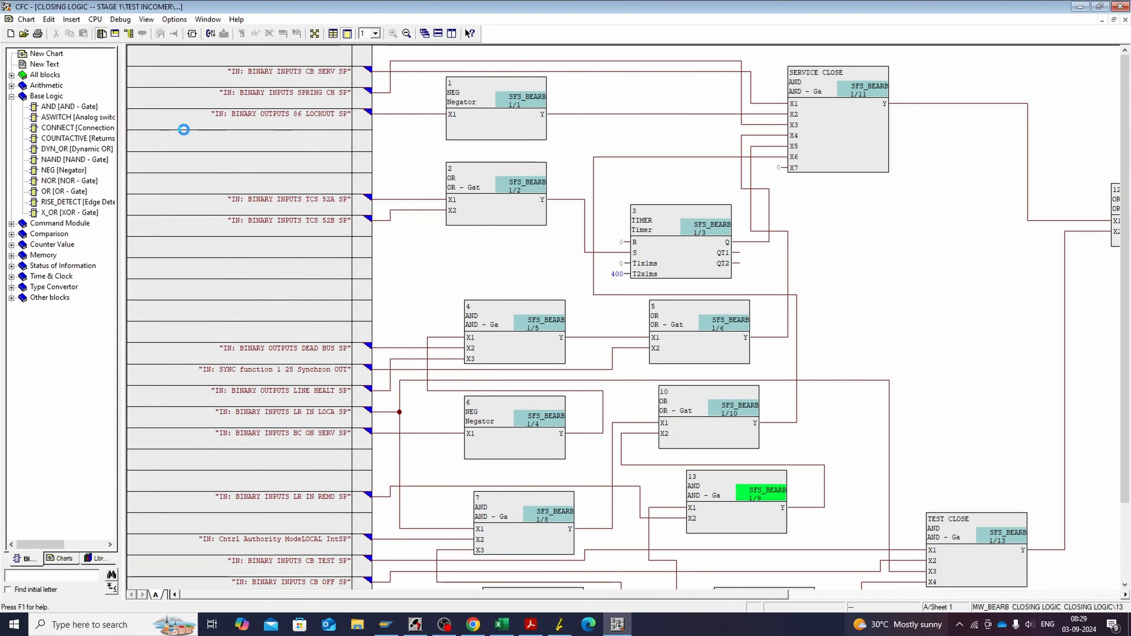
{"action": "scroll", "coordinate": [578, 332], "scroll_direction": "down", "scroll_amount": 2}
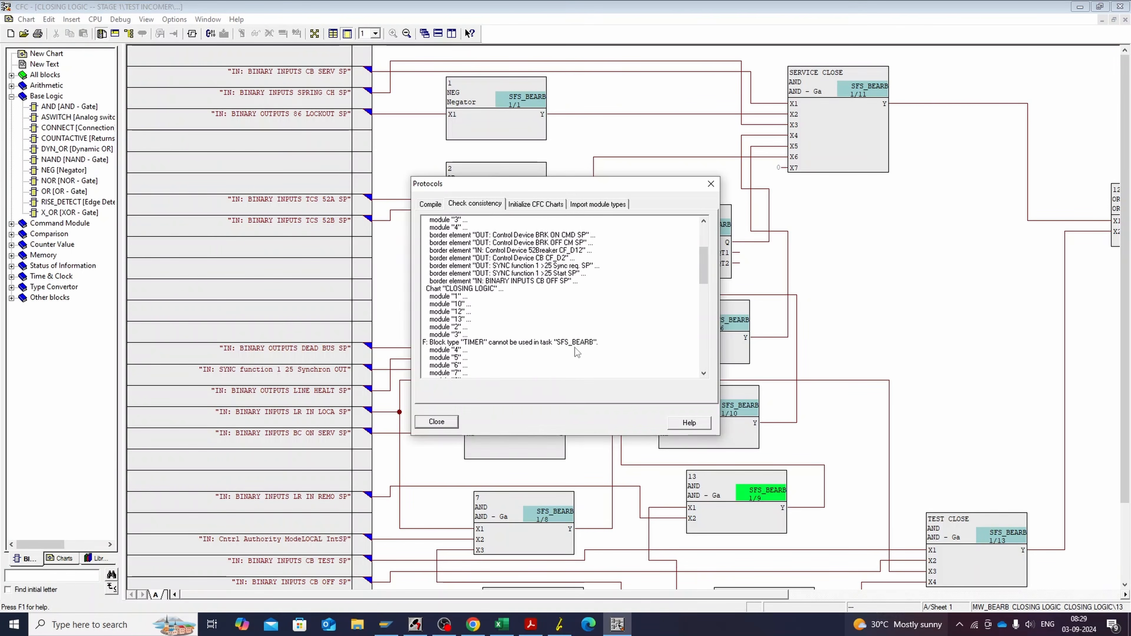
{"action": "left_click", "coordinate": [456, 423]}
Step: Move the CLOSING LOGIC runtime group from SFS_BEARB to the PLC_BEARB fast PLC task
{"action": "left_click", "coordinate": [129, 35]}
{"action": "left_click", "coordinate": [183, 82]}
{"action": "left_click", "coordinate": [371, 63]}
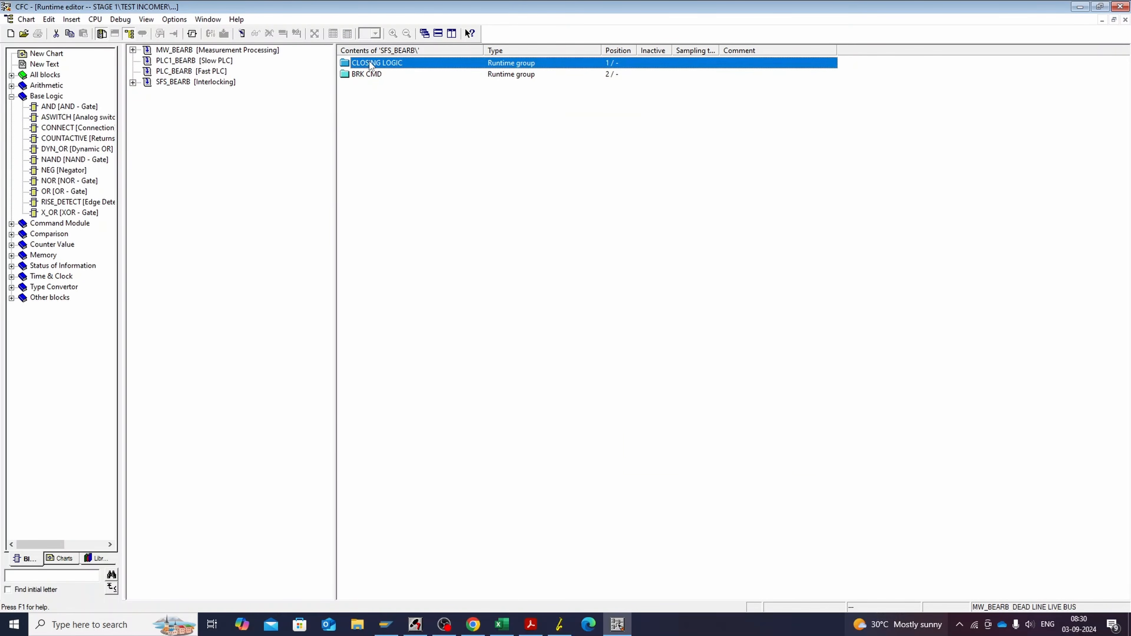
{"action": "left_click_drag", "start_coordinate": [371, 65], "coordinate": [187, 72]}
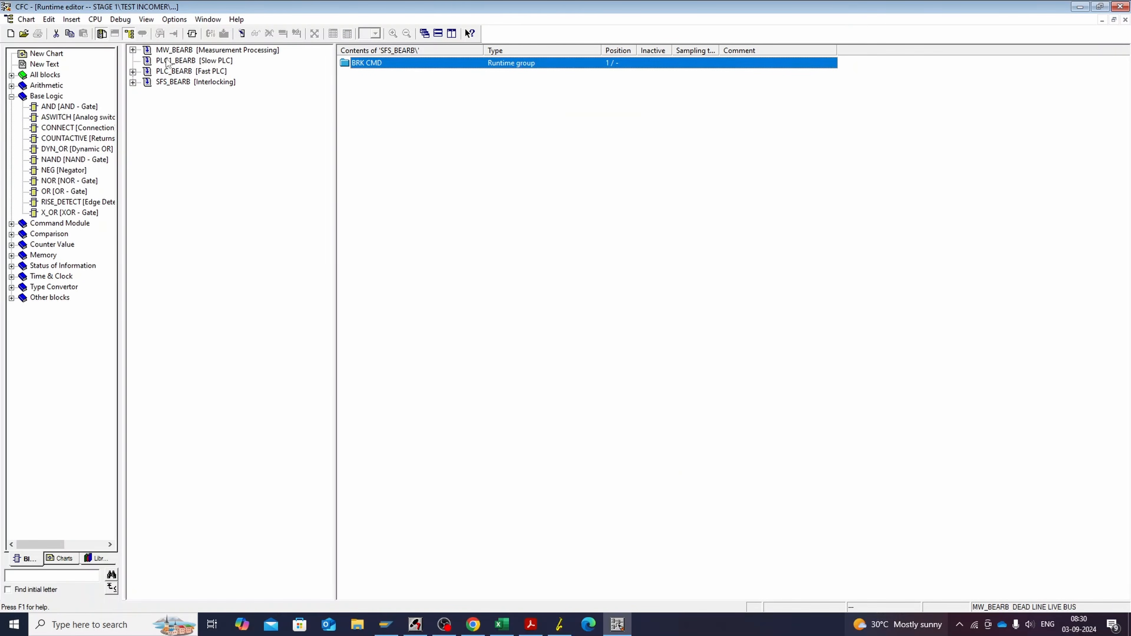
{"action": "left_click", "coordinate": [129, 34]}
Step: Check the consistency of the charts with CLOSING LOGIC in the fast PLC task
{"action": "left_click", "coordinate": [26, 20]}
{"action": "mouse_move", "coordinate": [86, 130]}
{"action": "left_click", "coordinate": [225, 132]}
{"action": "left_click", "coordinate": [602, 336]}
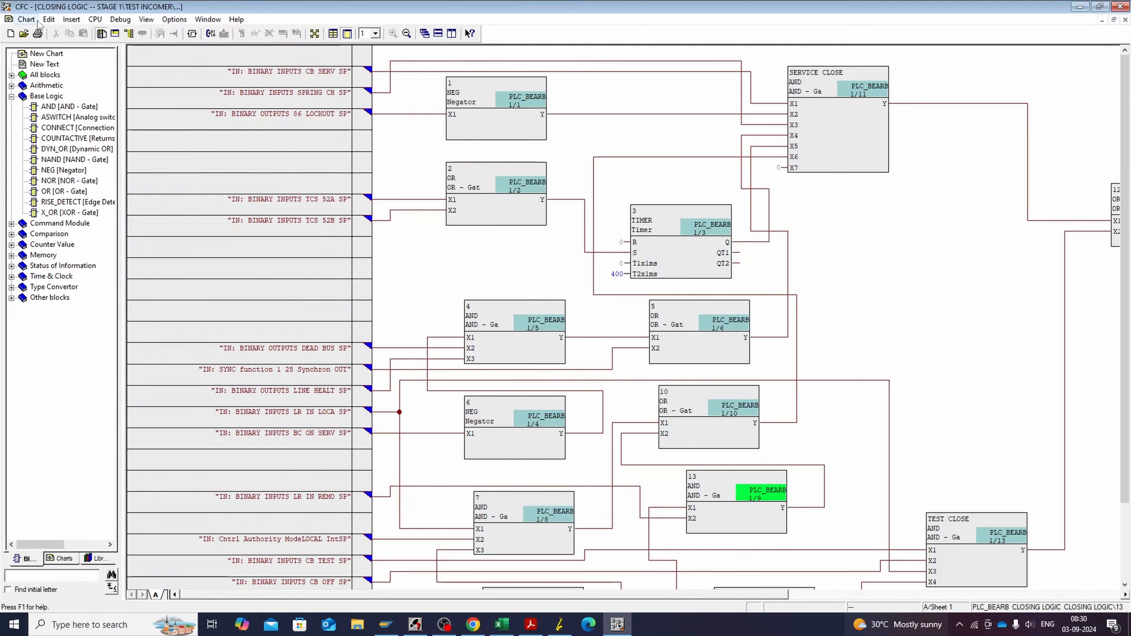
Step: Compile the charts and close the CLOSING LOGIC chart and the chart editor
{"action": "left_click", "coordinate": [26, 19]}
{"action": "left_click", "coordinate": [218, 143]}
{"action": "left_click", "coordinate": [574, 344]}
{"action": "left_click", "coordinate": [1126, 20]}
{"action": "left_click", "coordinate": [1120, 7]}
Step: Switch to the PDF schematic and examine the 7SJ66 tripping logic diagram on sheet 10
{"action": "left_click", "coordinate": [415, 624]}
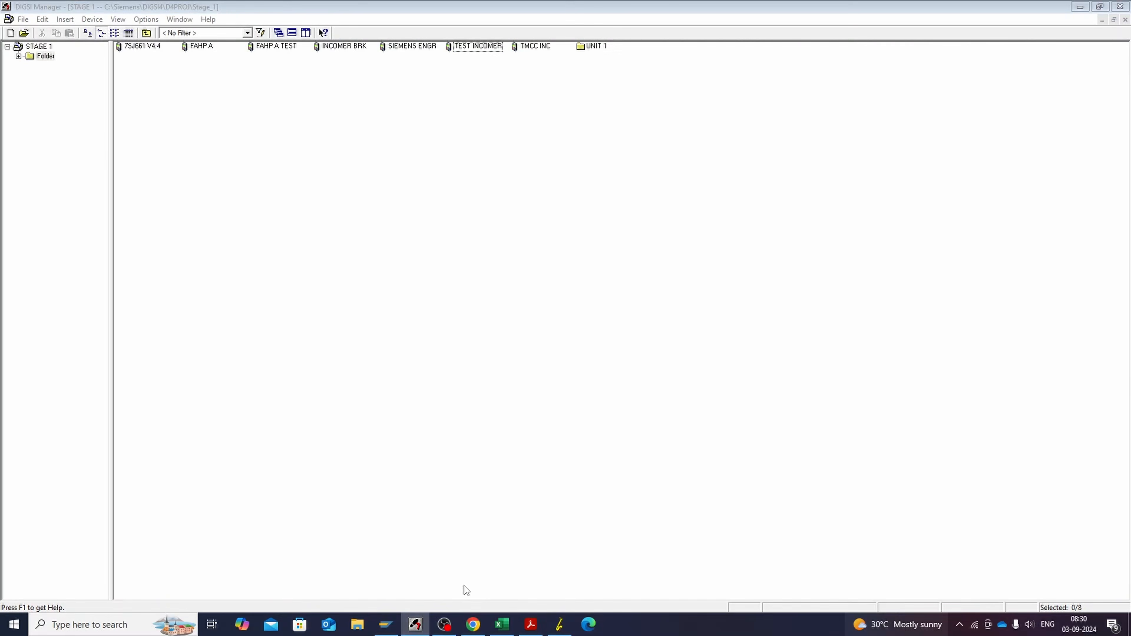
{"action": "left_click", "coordinate": [560, 624]}
{"action": "key", "text": "alt+Tab"}
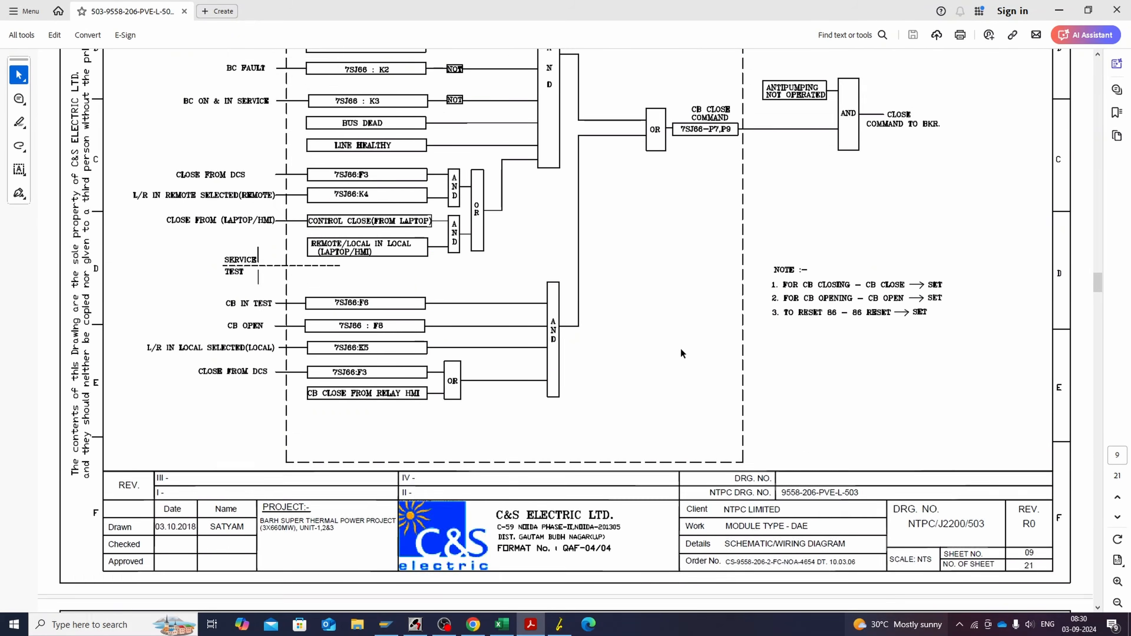
{"action": "scroll", "coordinate": [681, 348], "scroll_direction": "down", "scroll_amount": 10}
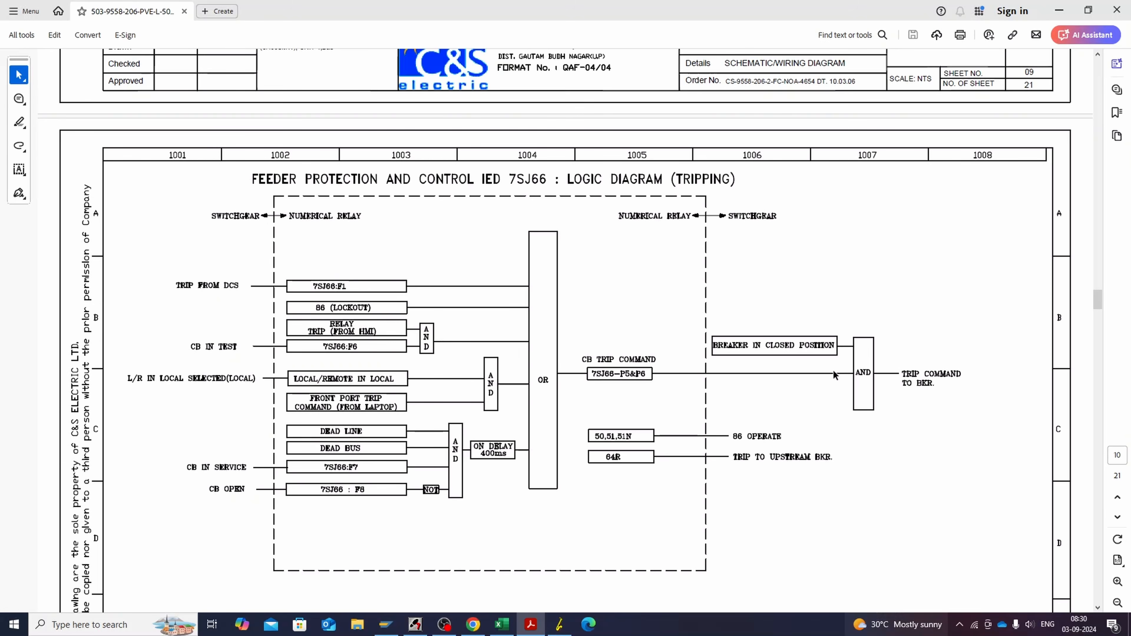
Step: Switch back to DIGSI, add a new CFC chart and rename it TRIP LOGIC
{"action": "left_click", "coordinate": [560, 625]}
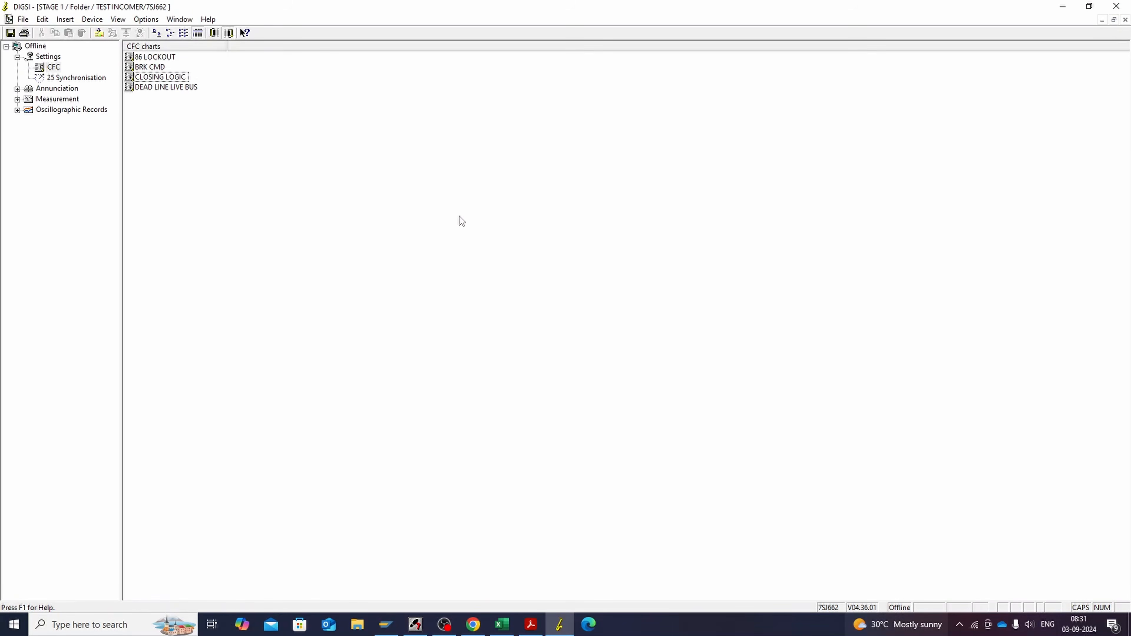
{"action": "left_click", "coordinate": [488, 226]}
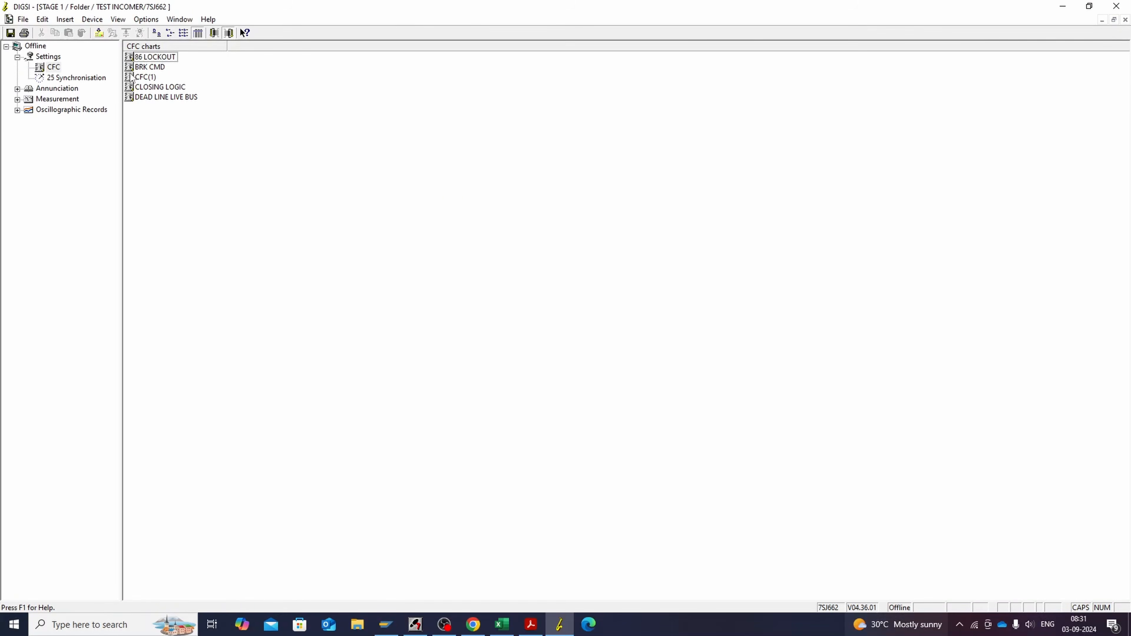
{"action": "right_click", "coordinate": [152, 78]}
{"action": "left_click", "coordinate": [219, 148]}
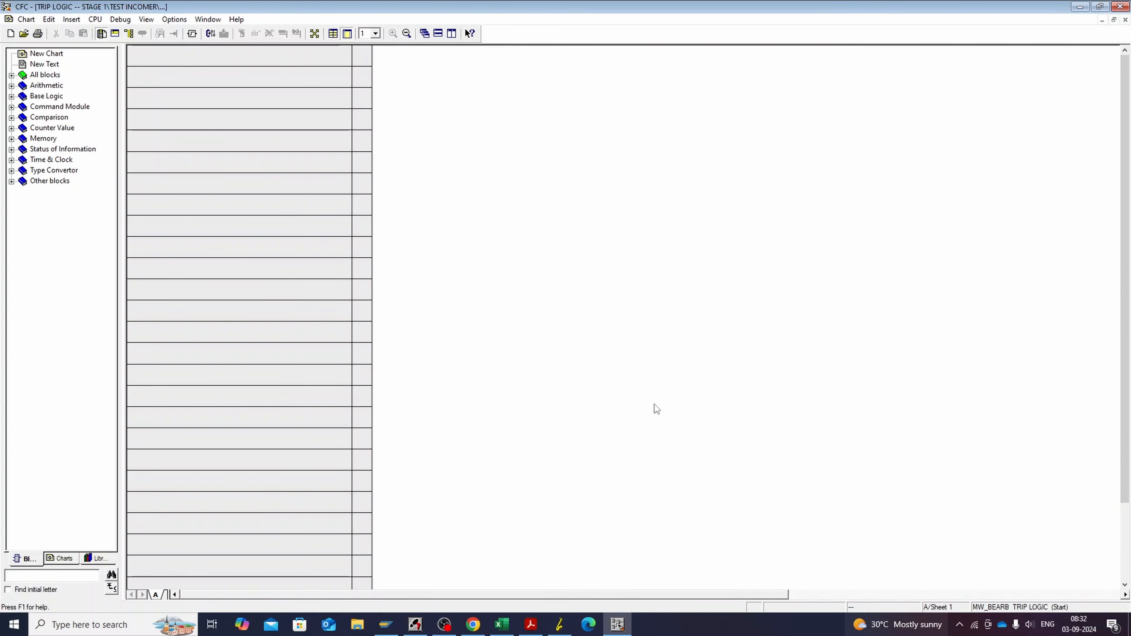
Step: Insert an OR gate in the TRIP LOGIC chart and set its number of inputs to 4
{"action": "double_click", "coordinate": [47, 96]}
{"action": "left_click_drag", "start_coordinate": [64, 191], "coordinate": [935, 218]}
{"action": "right_click", "coordinate": [950, 198]}
{"action": "left_click", "coordinate": [976, 285]}
{"action": "type", "text": "4"}
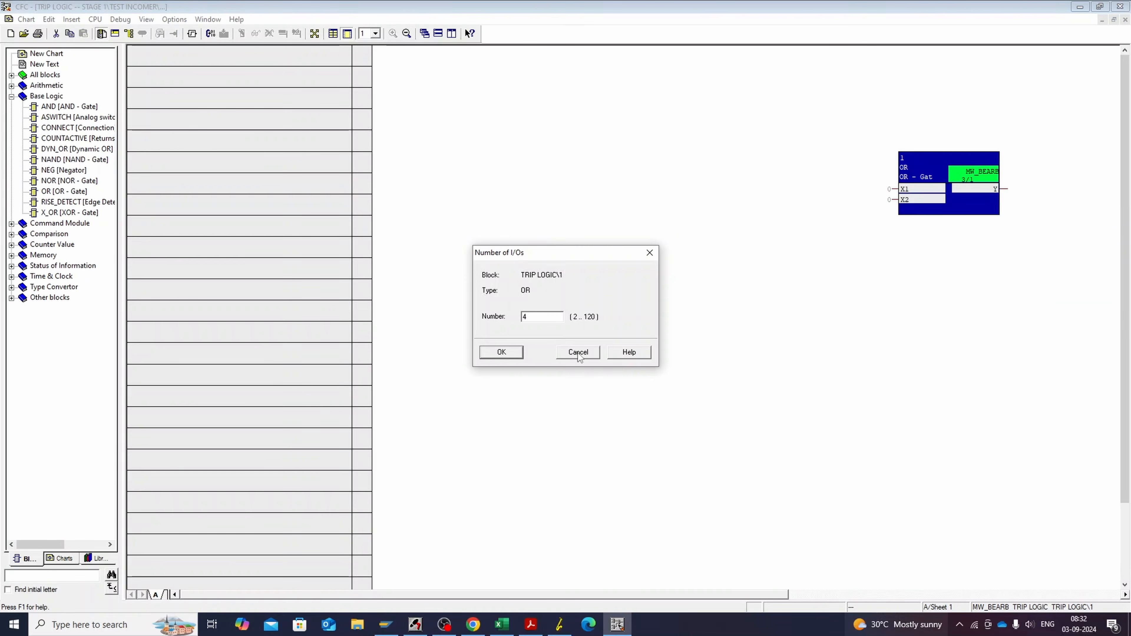
{"action": "left_click", "coordinate": [502, 351]}
Step: Connect X1 of the four-input OR gate to the BINARY OUTPUTS 86 LOCKOUT signal
{"action": "right_click", "coordinate": [900, 189]}
{"action": "left_click", "coordinate": [933, 196]}
{"action": "scroll", "coordinate": [577, 296], "scroll_direction": "down", "scroll_amount": 15}
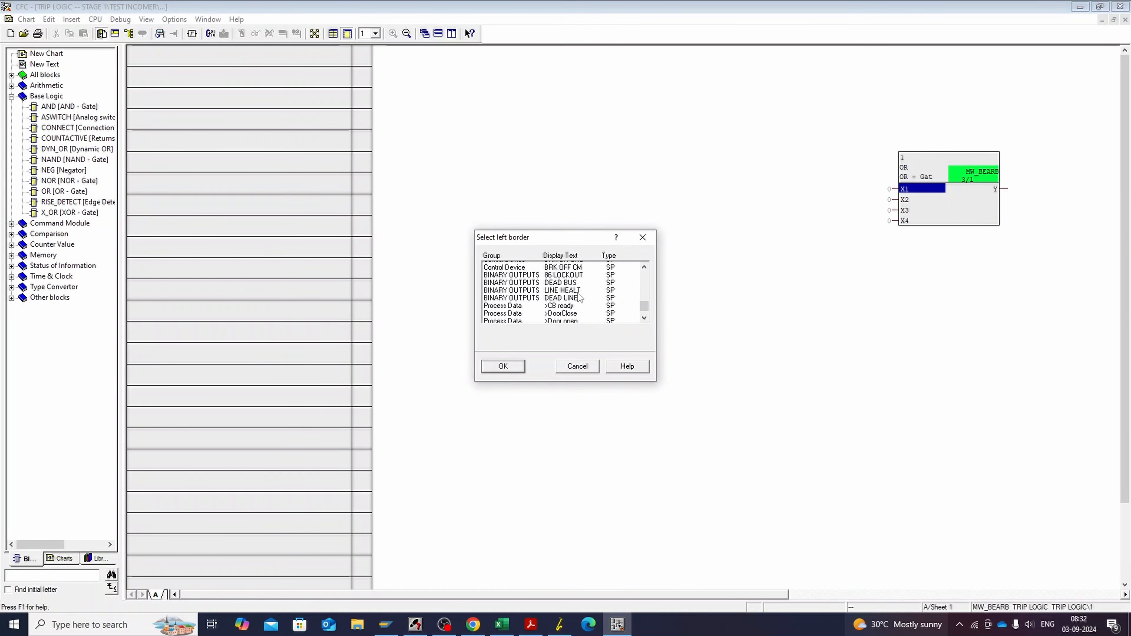
{"action": "scroll", "coordinate": [577, 296], "scroll_direction": "up", "scroll_amount": 2}
{"action": "scroll", "coordinate": [576, 296], "scroll_direction": "down", "scroll_amount": 1}
{"action": "left_click", "coordinate": [571, 304]}
{"action": "left_click", "coordinate": [503, 366]}
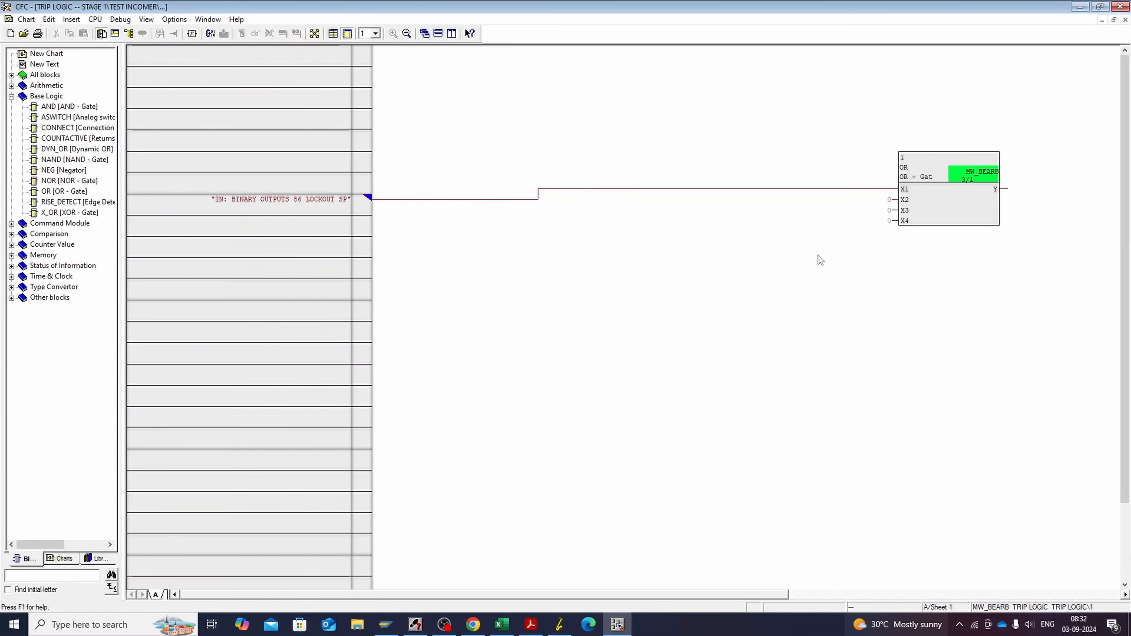
Step: Connect X2 of the four-input OR gate to the BINARY INPUTS TRIP FRM D signal
{"action": "right_click", "coordinate": [900, 200]}
{"action": "left_click", "coordinate": [933, 206]}
{"action": "scroll", "coordinate": [555, 299], "scroll_direction": "down", "scroll_amount": 5}
{"action": "scroll", "coordinate": [575, 297], "scroll_direction": "down", "scroll_amount": 2}
{"action": "left_click", "coordinate": [579, 297]}
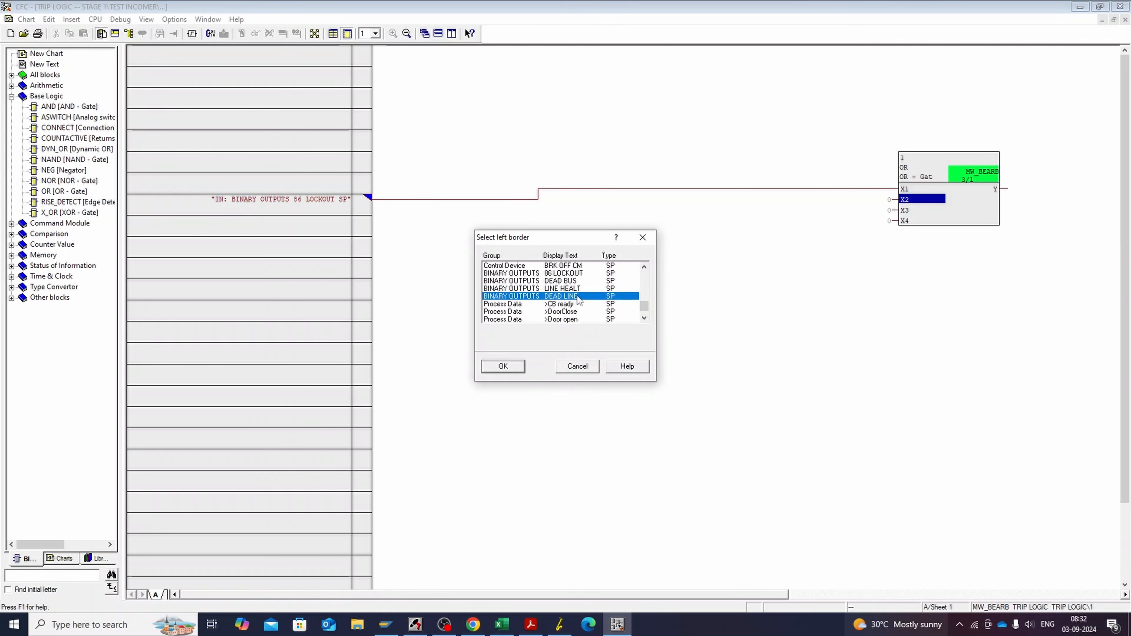
{"action": "scroll", "coordinate": [579, 298], "scroll_direction": "up", "scroll_amount": 2}
{"action": "scroll", "coordinate": [579, 299], "scroll_direction": "down", "scroll_amount": 2}
{"action": "scroll", "coordinate": [579, 298], "scroll_direction": "up", "scroll_amount": 4}
{"action": "scroll", "coordinate": [579, 300], "scroll_direction": "up", "scroll_amount": 1}
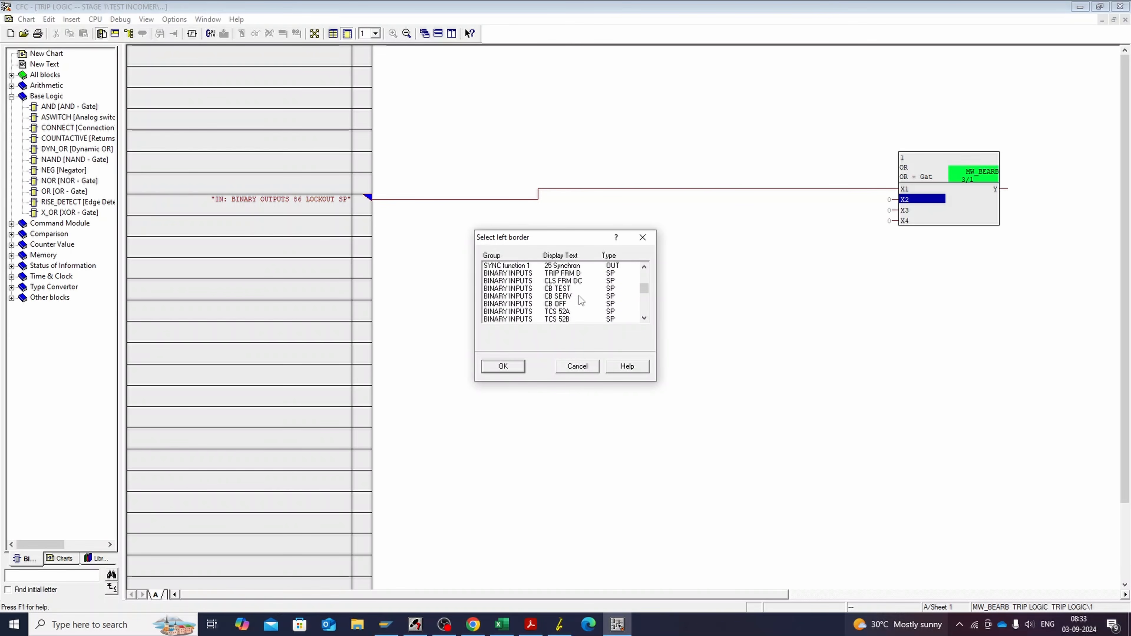
{"action": "left_click", "coordinate": [574, 274]}
{"action": "left_click", "coordinate": [503, 366]}
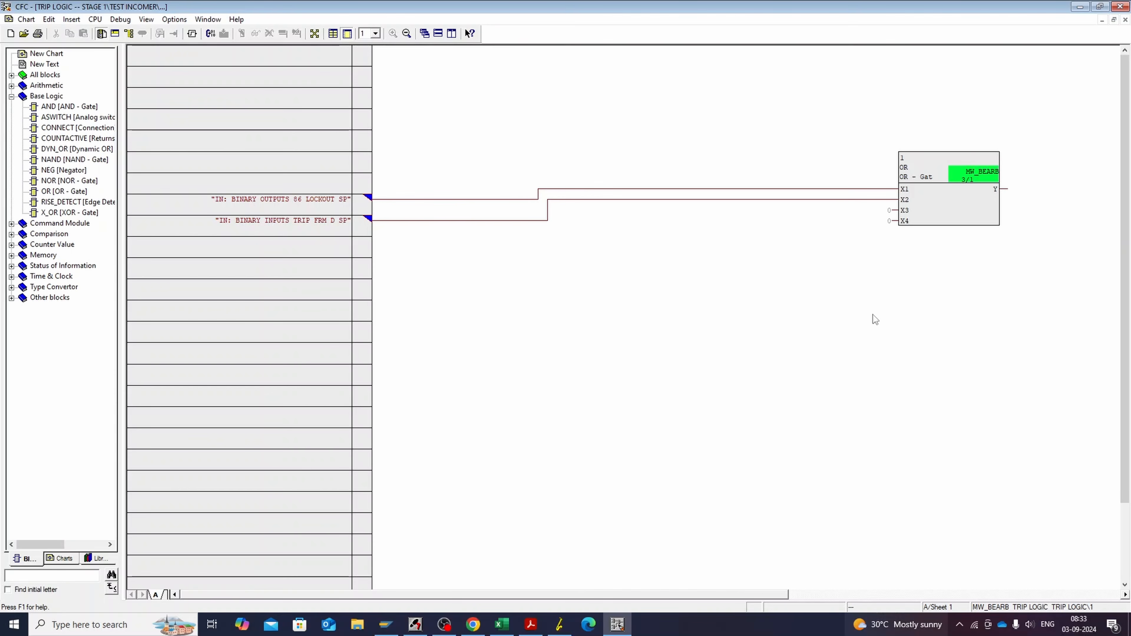
Step: Insert a TIMER block below the input wires and connect its S input to the Control Device BRK OFF CM signal
{"action": "left_click", "coordinate": [11, 97]}
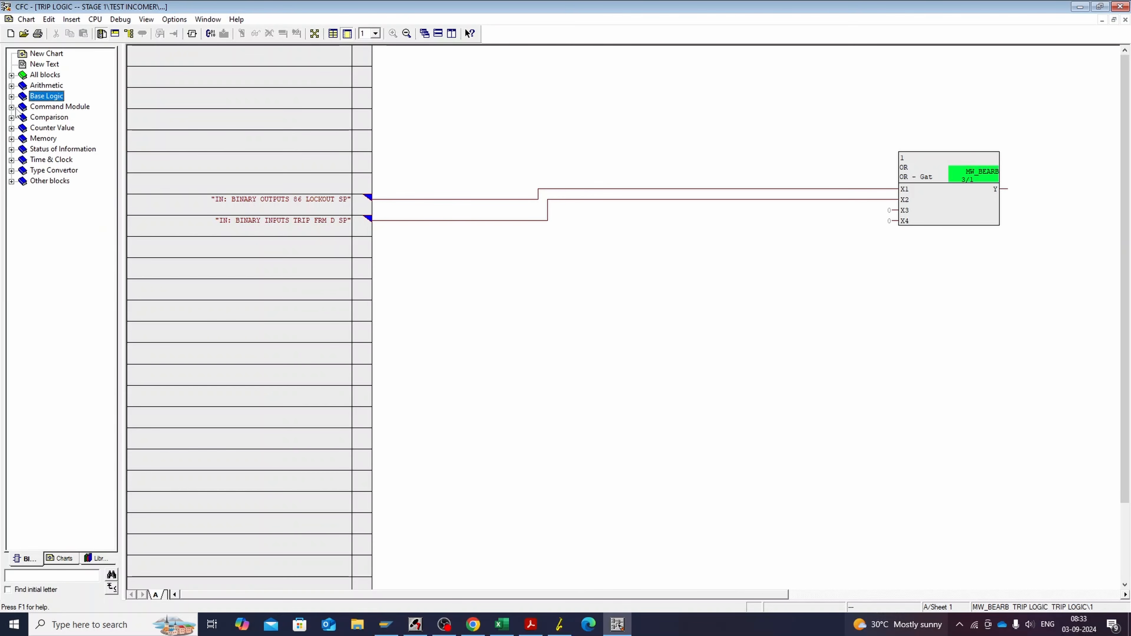
{"action": "left_click", "coordinate": [11, 160]}
{"action": "left_click_drag", "start_coordinate": [58, 204], "coordinate": [568, 318]}
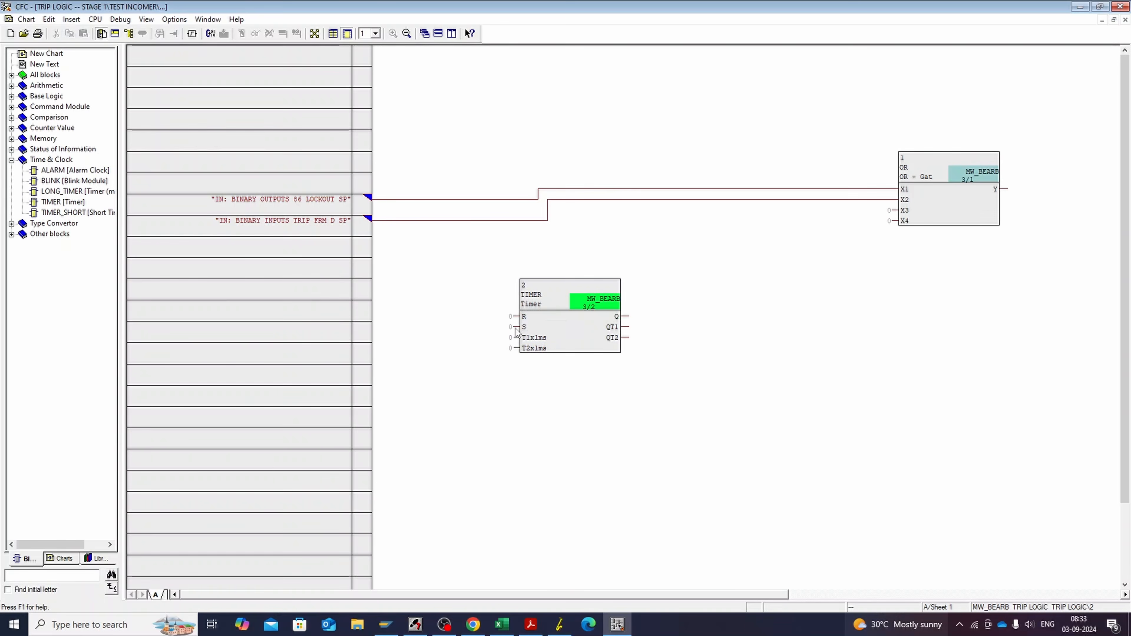
{"action": "left_click", "coordinate": [512, 328]}
{"action": "right_click", "coordinate": [529, 331]}
{"action": "left_click", "coordinate": [550, 337]}
{"action": "scroll", "coordinate": [576, 293], "scroll_direction": "down", "scroll_amount": 15}
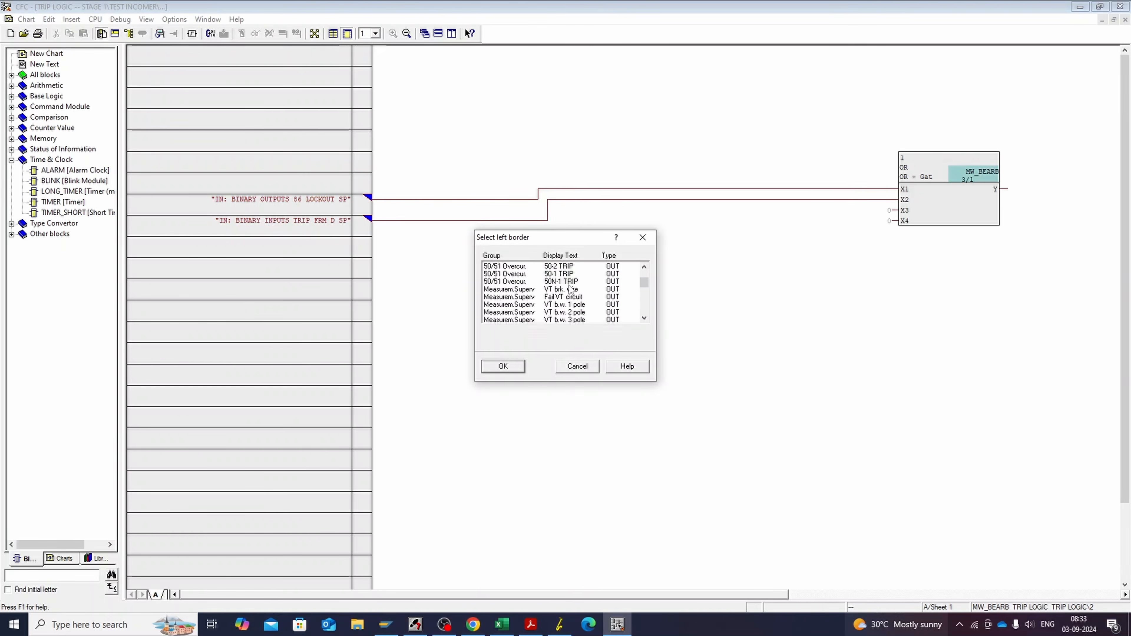
{"action": "scroll", "coordinate": [577, 293], "scroll_direction": "down", "scroll_amount": 1}
{"action": "left_click", "coordinate": [577, 292]}
{"action": "left_click", "coordinate": [507, 367]}
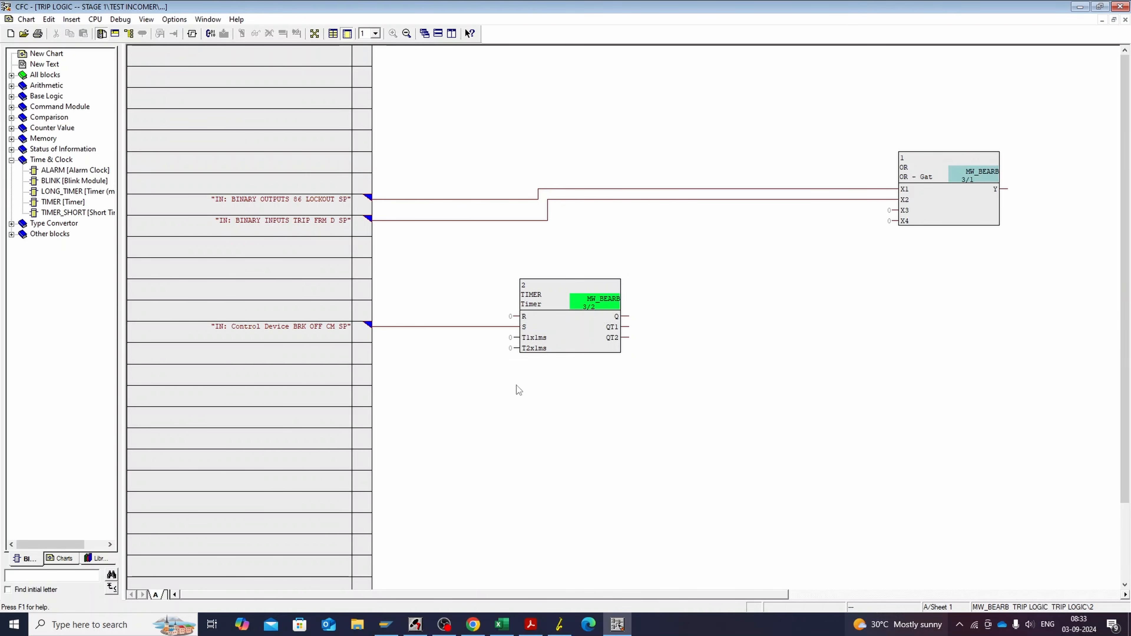
Step: Set the timer's T1x1ms value to 200
{"action": "double_click", "coordinate": [513, 337]}
{"action": "type", "text": "200"}
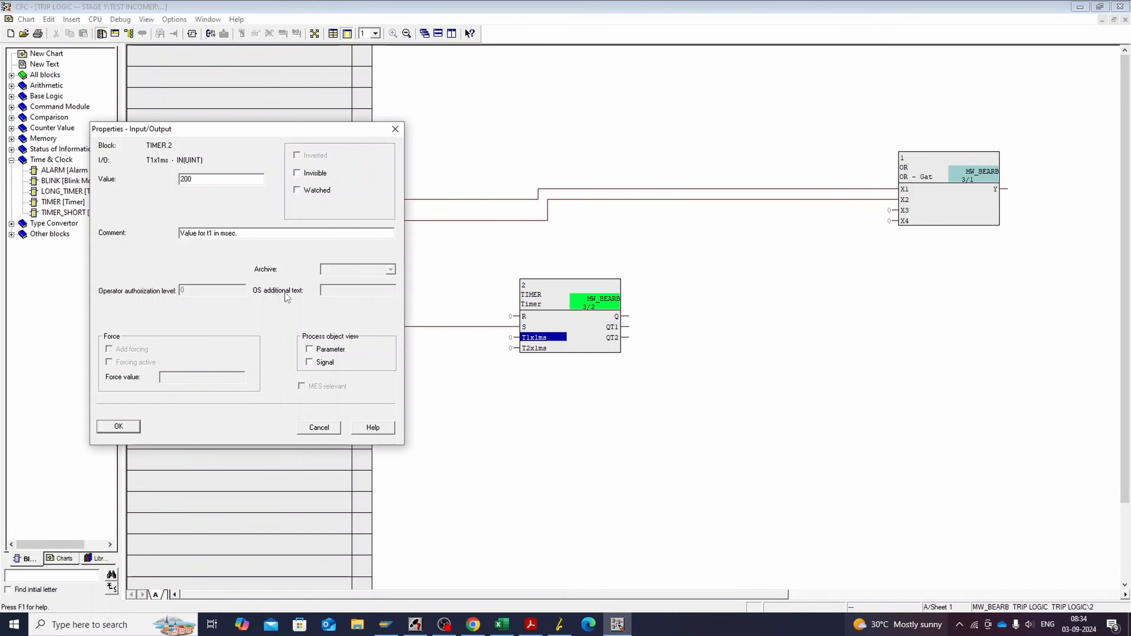
{"action": "key", "text": "Return"}
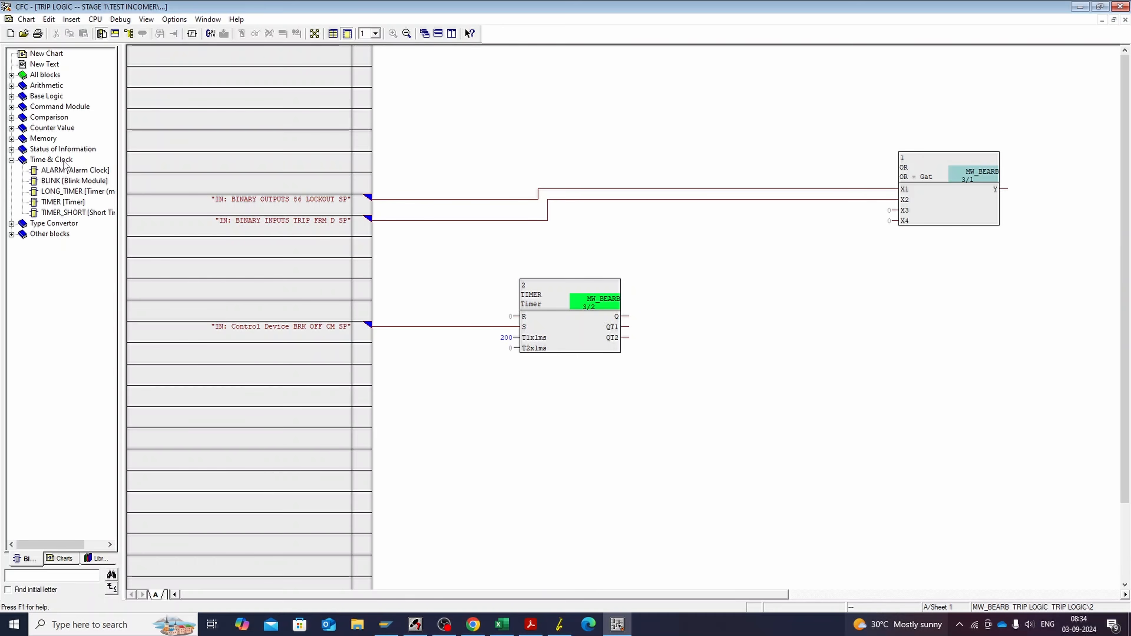
Step: Insert an AND gate beside the timer and connect the timer's Q output to its X1 input
{"action": "double_click", "coordinate": [46, 96]}
{"action": "left_click_drag", "start_coordinate": [69, 106], "coordinate": [760, 339]}
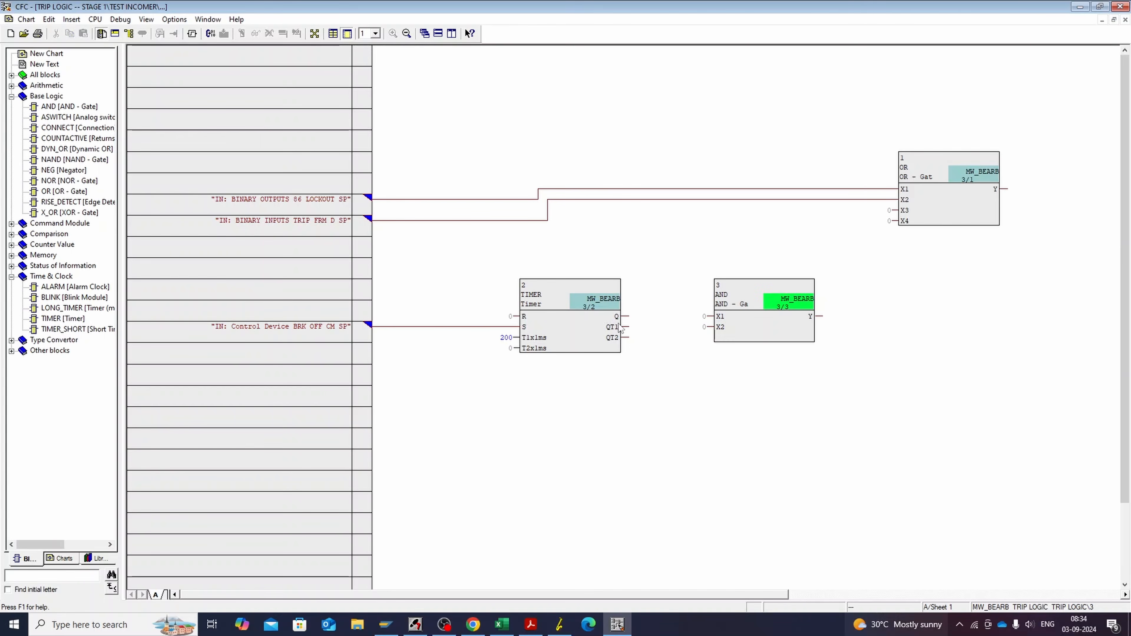
{"action": "left_click", "coordinate": [617, 316]}
{"action": "left_click", "coordinate": [720, 316]}
Step: Connect X2 of the AND gate to the BINARY INPUTS LR IN LOCA signal
{"action": "right_click", "coordinate": [718, 328]}
{"action": "left_click", "coordinate": [748, 338]}
{"action": "scroll", "coordinate": [575, 298], "scroll_direction": "down", "scroll_amount": 14}
{"action": "left_click", "coordinate": [573, 289]}
{"action": "double_click", "coordinate": [574, 291]}
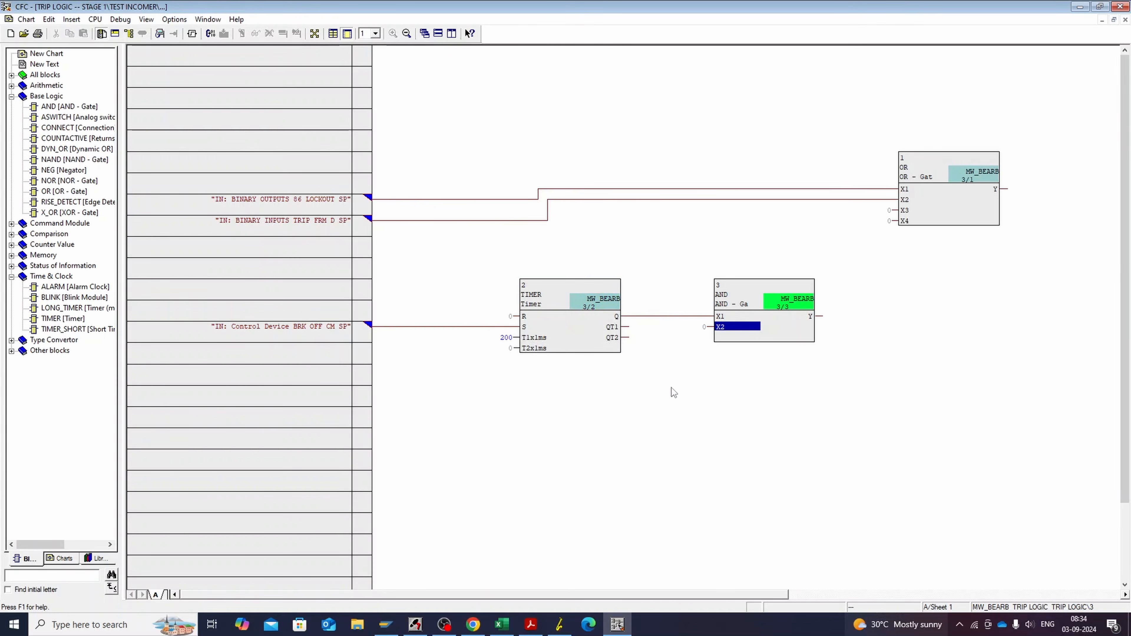
Step: Connect the AND gate's output to X3 of the OR gate and rewire its X1 to the timer's QT1 output
{"action": "left_click", "coordinate": [818, 317]}
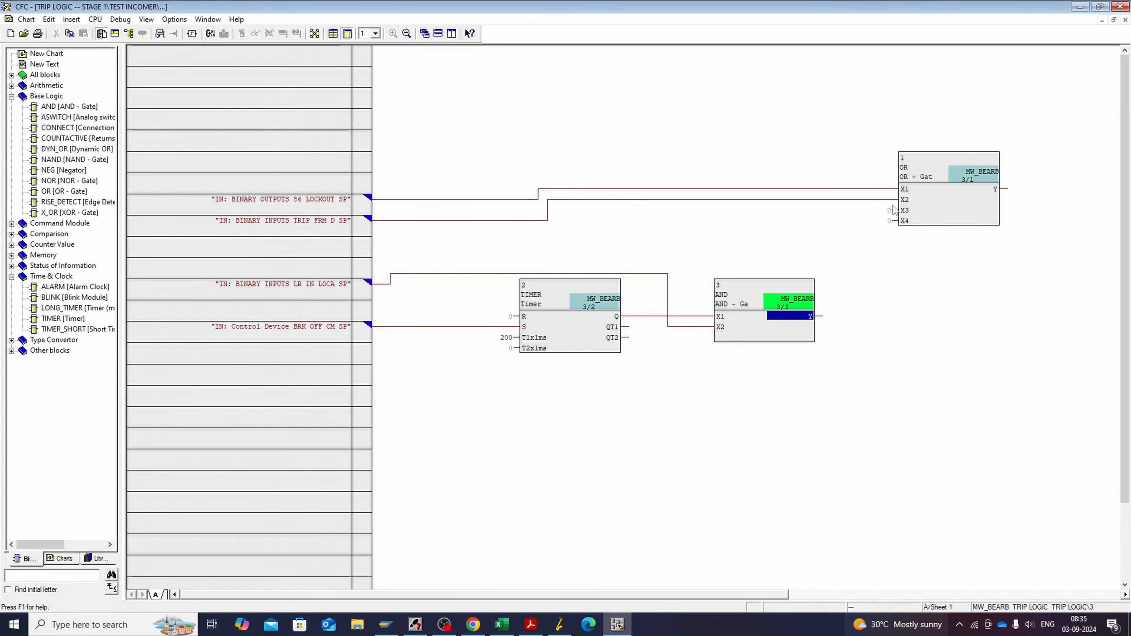
{"action": "left_click", "coordinate": [904, 211]}
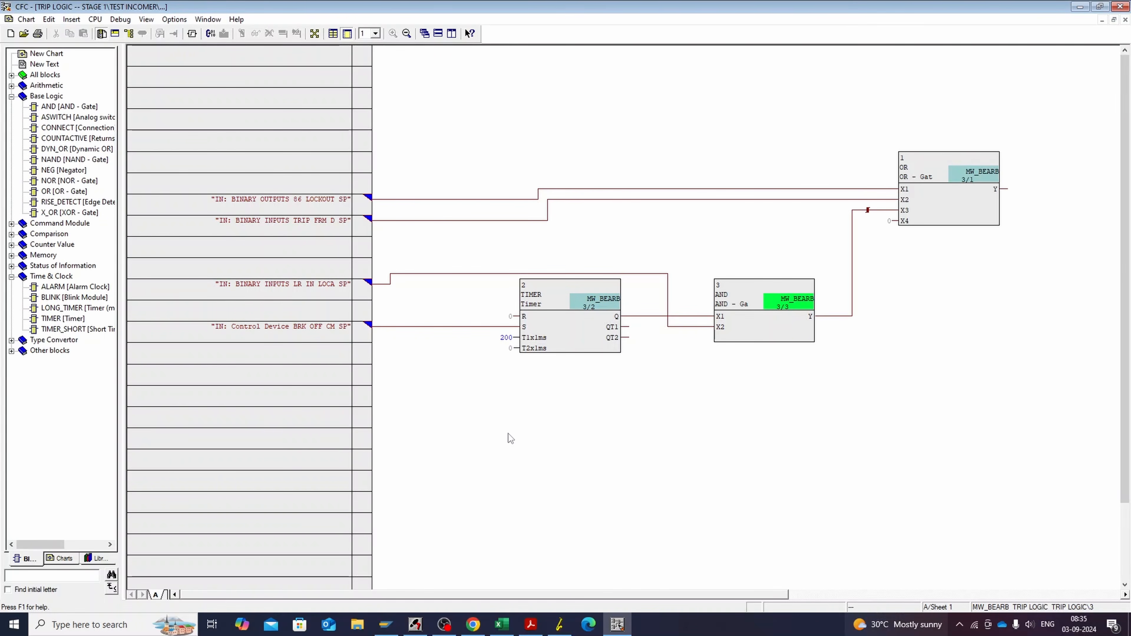
{"action": "left_click", "coordinate": [712, 318]}
Step: Check the tripping diagram in the PDF, return to CFC, insert a NEG block and connect its X1 to BINARY INPUTS CB OFF
{"action": "key", "text": "alt+Tab"}
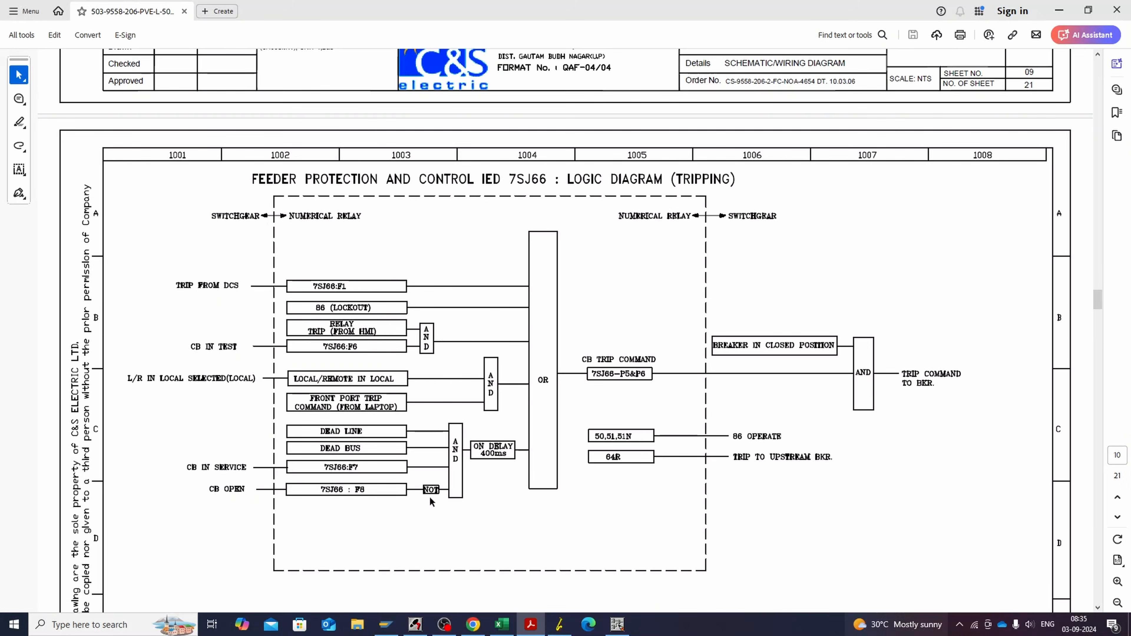
{"action": "left_click", "coordinate": [621, 628]}
{"action": "left_click_drag", "start_coordinate": [58, 170], "coordinate": [570, 458]}
{"action": "right_click", "coordinate": [535, 456]}
{"action": "left_click", "coordinate": [541, 465]}
{"action": "scroll", "coordinate": [604, 306], "scroll_direction": "down", "scroll_amount": 2}
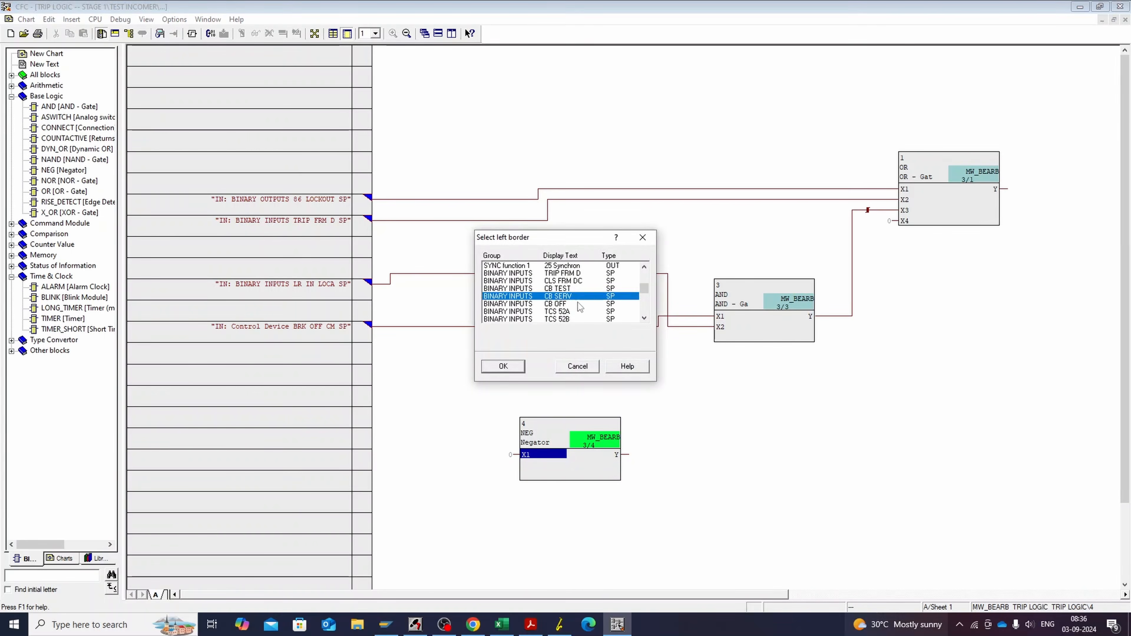
{"action": "double_click", "coordinate": [578, 303]}
Step: Insert a second AND gate with 4 inputs and connect the negator's output to its X4
{"action": "left_click_drag", "start_coordinate": [69, 106], "coordinate": [839, 475]}
{"action": "right_click", "coordinate": [839, 476]}
{"action": "left_click", "coordinate": [873, 576]}
{"action": "type", "text": "4"}
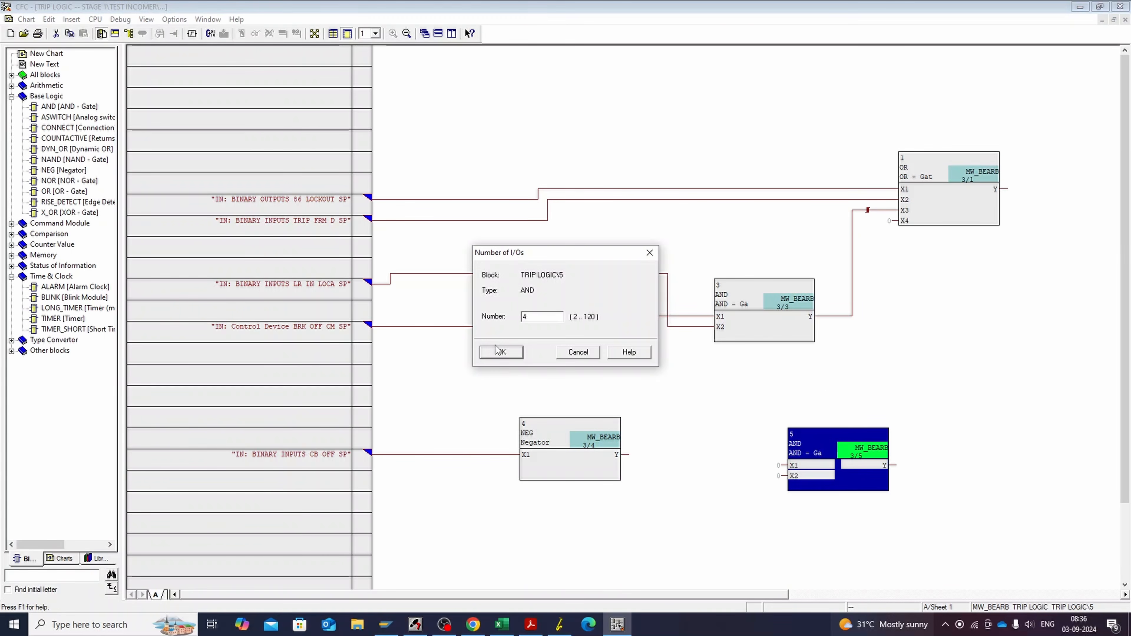
{"action": "key", "text": "Return"}
{"action": "left_click", "coordinate": [616, 454]}
{"action": "left_click", "coordinate": [785, 494]}
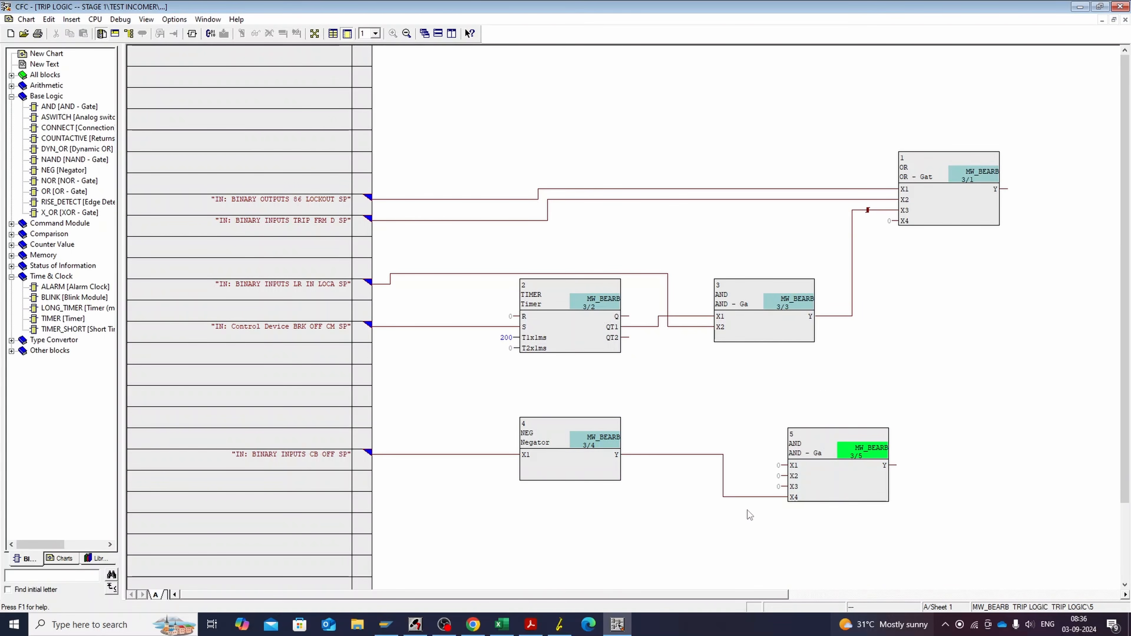
Step: Connect X1 of the four-input AND gate to the BINARY OUTPUTS DEAD LINE signal
{"action": "right_click", "coordinate": [798, 466]}
{"action": "left_click", "coordinate": [807, 475]}
{"action": "scroll", "coordinate": [599, 297], "scroll_direction": "down", "scroll_amount": 15}
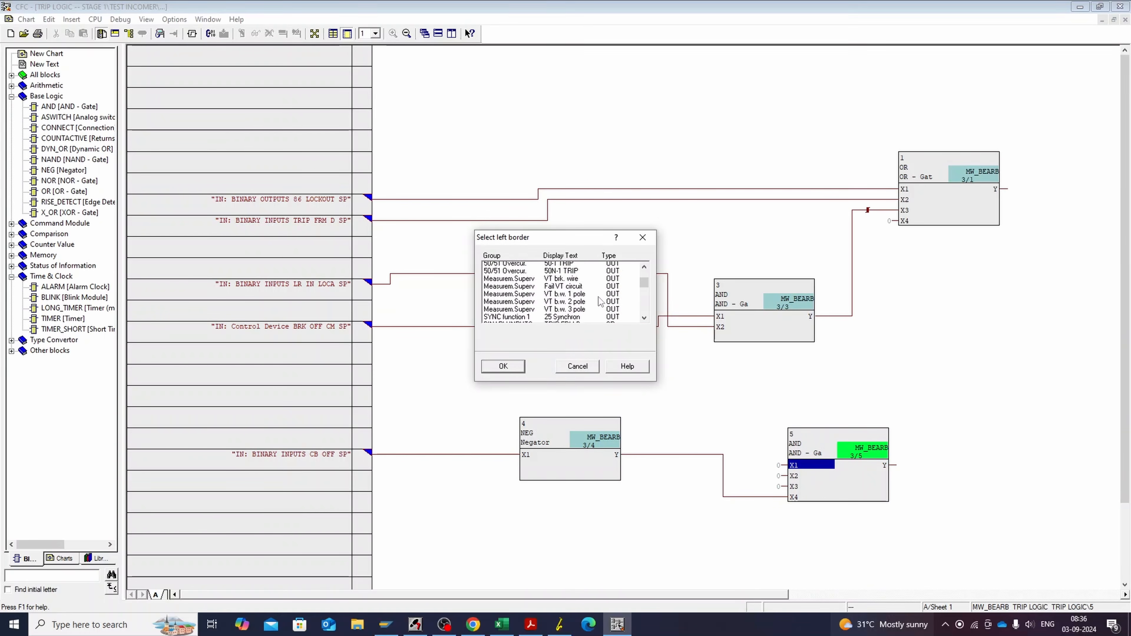
{"action": "scroll", "coordinate": [601, 302], "scroll_direction": "down", "scroll_amount": 7}
{"action": "left_click", "coordinate": [597, 297]}
{"action": "left_click", "coordinate": [511, 367]}
Step: Connect X2 of the four-input AND gate to the BINARY OUTPUTS DEAD BUS signal
{"action": "right_click", "coordinate": [796, 476]}
{"action": "left_click", "coordinate": [807, 486]}
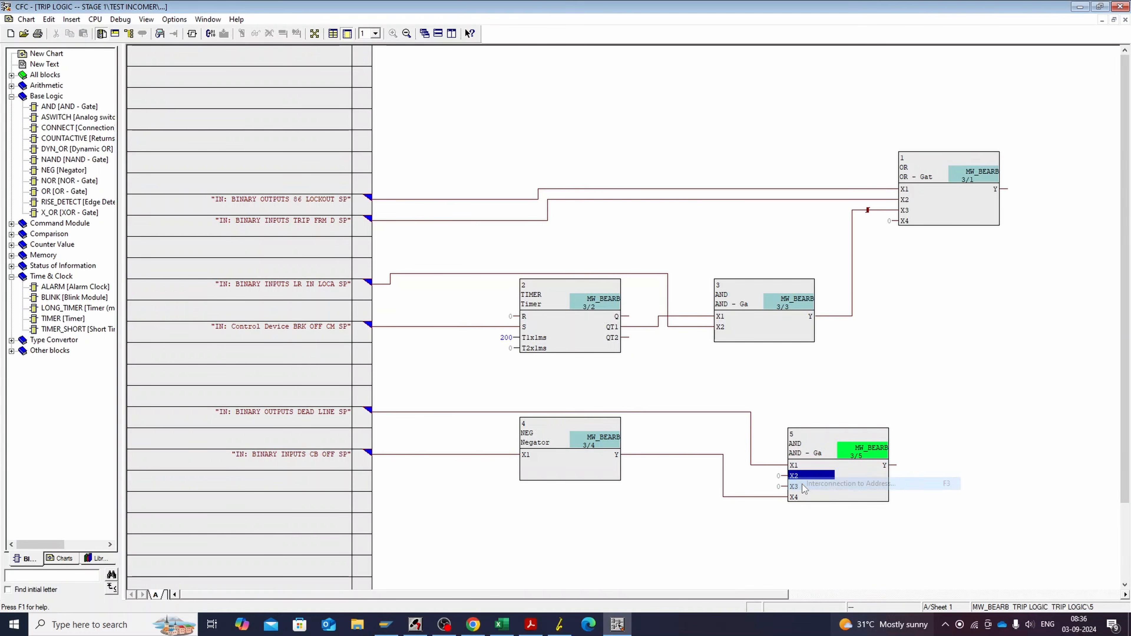
{"action": "scroll", "coordinate": [578, 300], "scroll_direction": "down", "scroll_amount": 12}
{"action": "scroll", "coordinate": [578, 300], "scroll_direction": "down", "scroll_amount": 8}
{"action": "scroll", "coordinate": [578, 300], "scroll_direction": "up", "scroll_amount": 1}
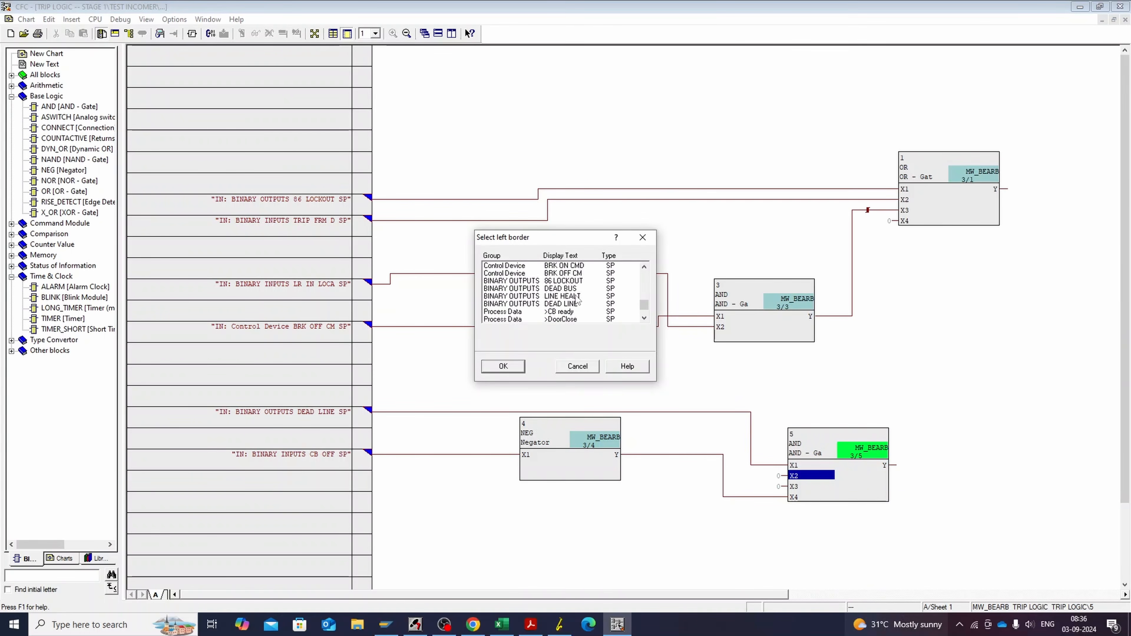
{"action": "left_click", "coordinate": [578, 298]}
{"action": "left_click", "coordinate": [507, 367]}
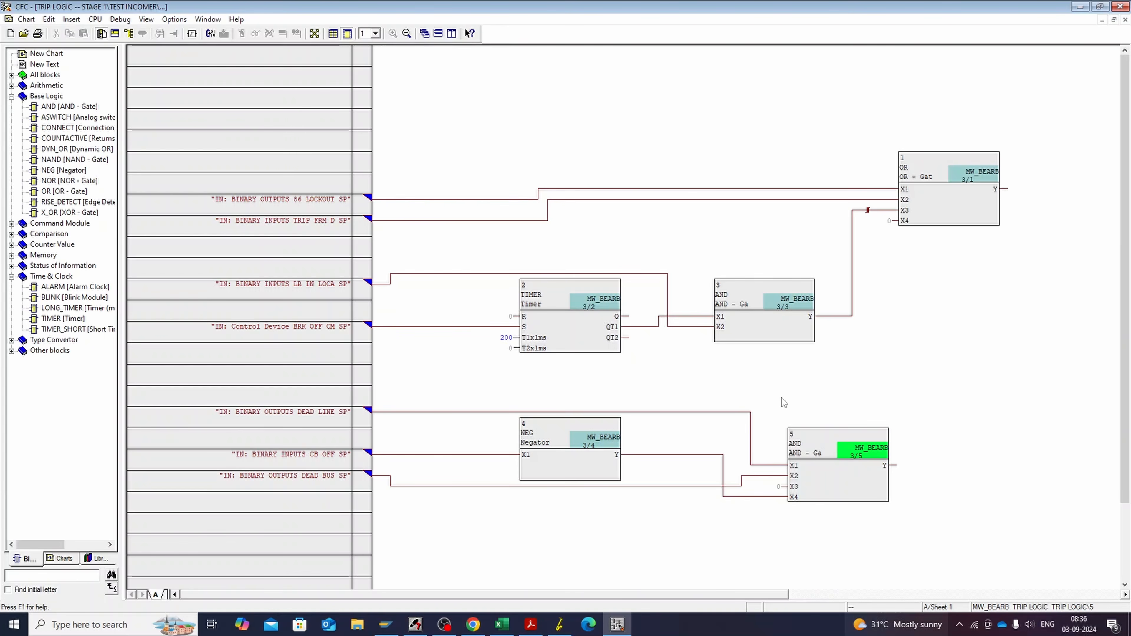
Step: Connect X3 of the four-input AND gate to the BINARY INPUTS CB SERV signal
{"action": "right_click", "coordinate": [797, 487]}
{"action": "left_click", "coordinate": [807, 496]}
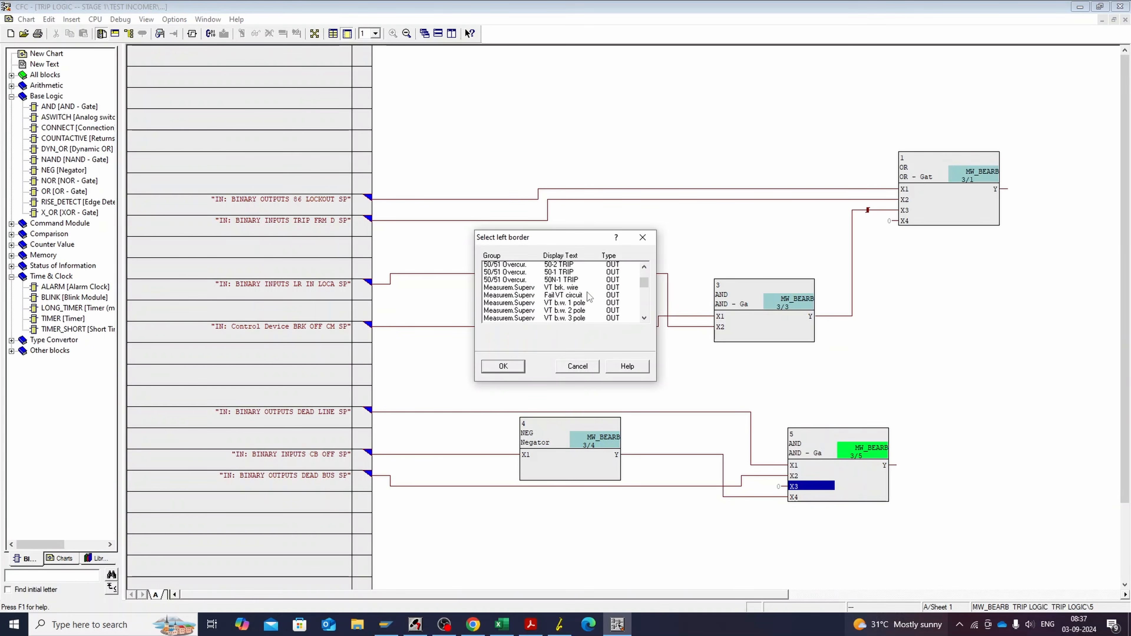
{"action": "scroll", "coordinate": [583, 294], "scroll_direction": "down", "scroll_amount": 5}
{"action": "left_click", "coordinate": [572, 297]}
{"action": "double_click", "coordinate": [571, 296]}
{"action": "left_click", "coordinate": [884, 465]}
{"action": "left_click", "coordinate": [904, 221]}
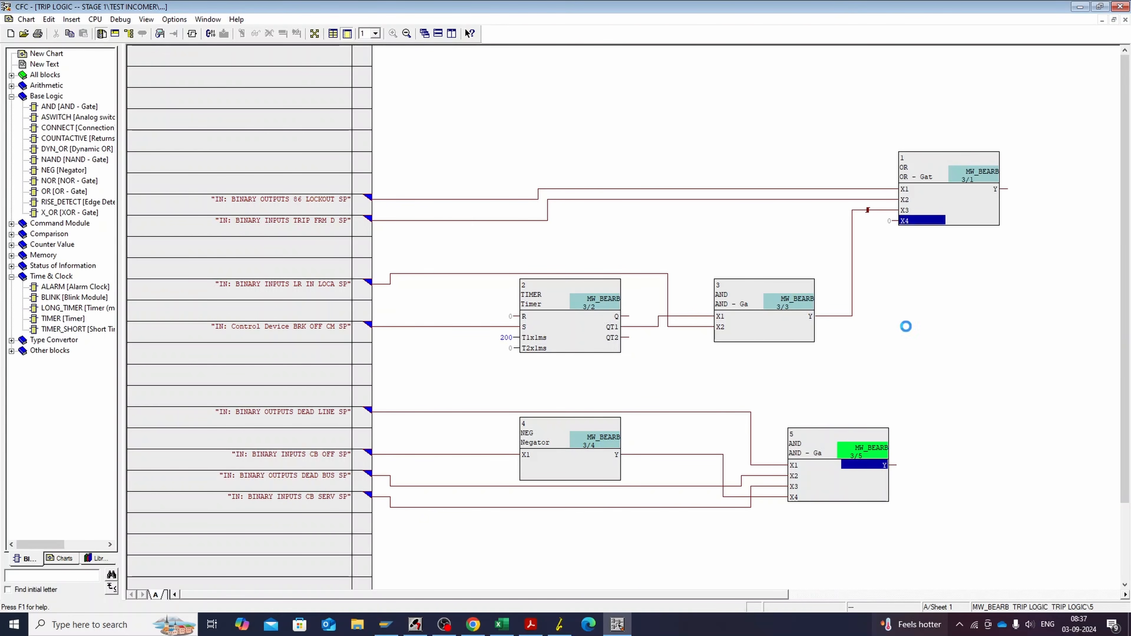
{"action": "left_click_drag", "start_coordinate": [792, 589], "coordinate": [844, 590]}
{"action": "left_click", "coordinate": [838, 441]}
{"action": "key", "text": "Delete"}
Step: Check the on-delay in the PDF tripping diagram, return to CFC and place a copy of the timer beside the four-input AND gate
{"action": "left_click", "coordinate": [531, 625]}
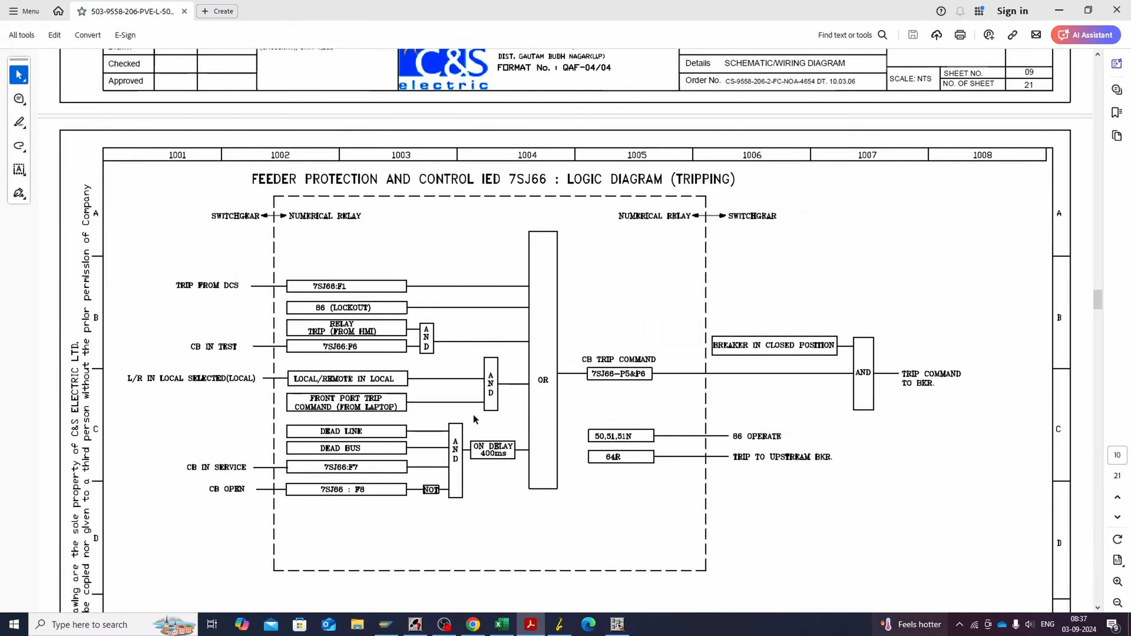
{"action": "left_click", "coordinate": [617, 625]}
{"action": "left_click", "coordinate": [488, 337]}
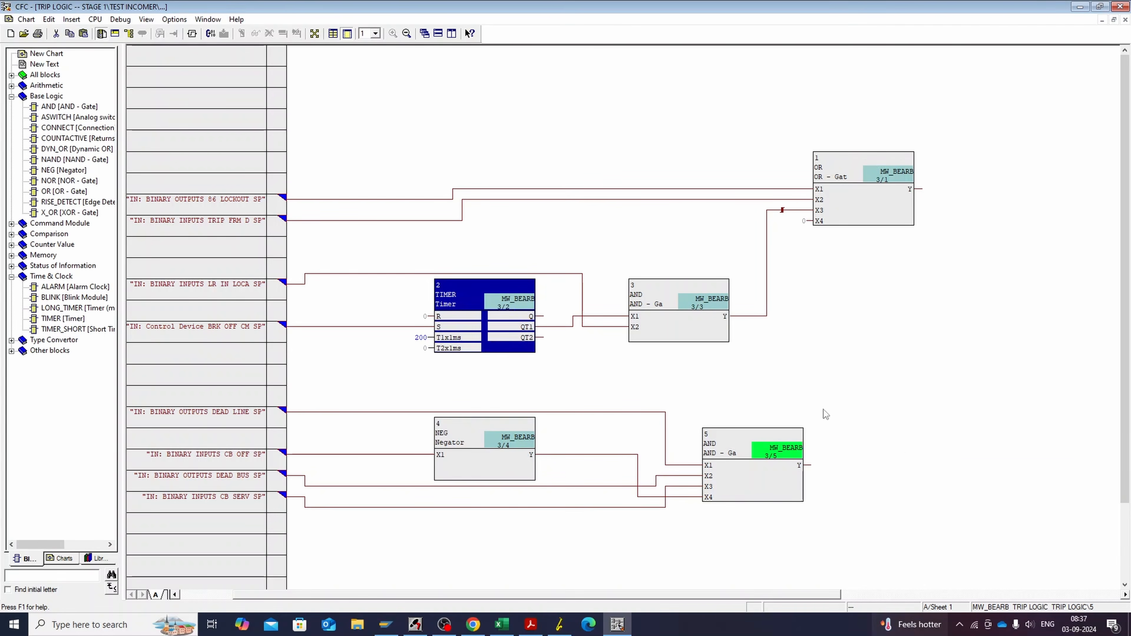
{"action": "left_click", "coordinate": [902, 450]}
{"action": "key", "text": "ctrl+v"}
{"action": "left_click_drag", "start_coordinate": [517, 342], "coordinate": [956, 429]}
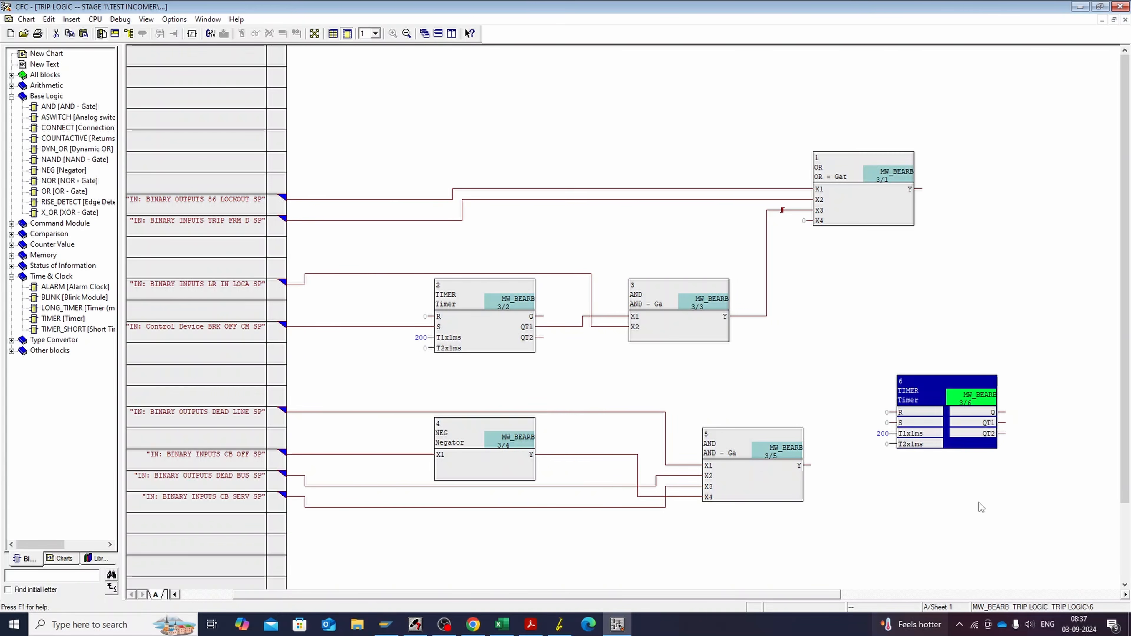
Step: Connect the four-input AND gate's output to the copied timer's S input and set its T1x1ms value to 400
{"action": "left_click", "coordinate": [811, 465]}
{"action": "left_click", "coordinate": [905, 422]}
{"action": "double_click", "coordinate": [911, 433]}
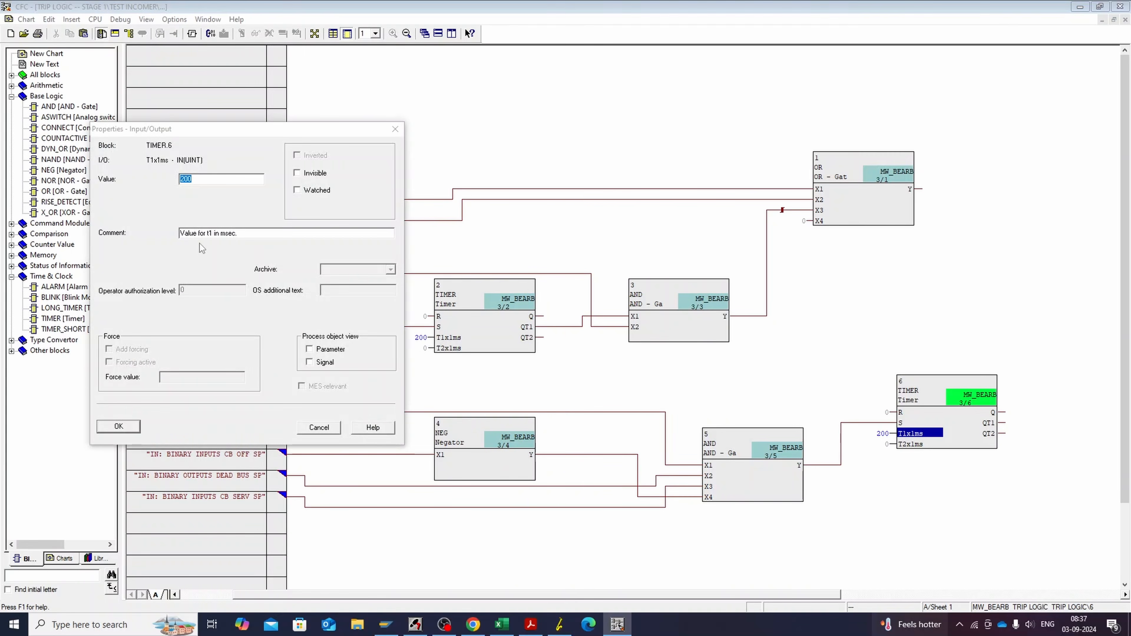
{"action": "left_click", "coordinate": [120, 427]}
Step: Connect the 400 ms timer's Q output to X4 of the OR gate, and the OR output to BINARY OUTPUTS TRP TO ACB
{"action": "left_click", "coordinate": [994, 414]}
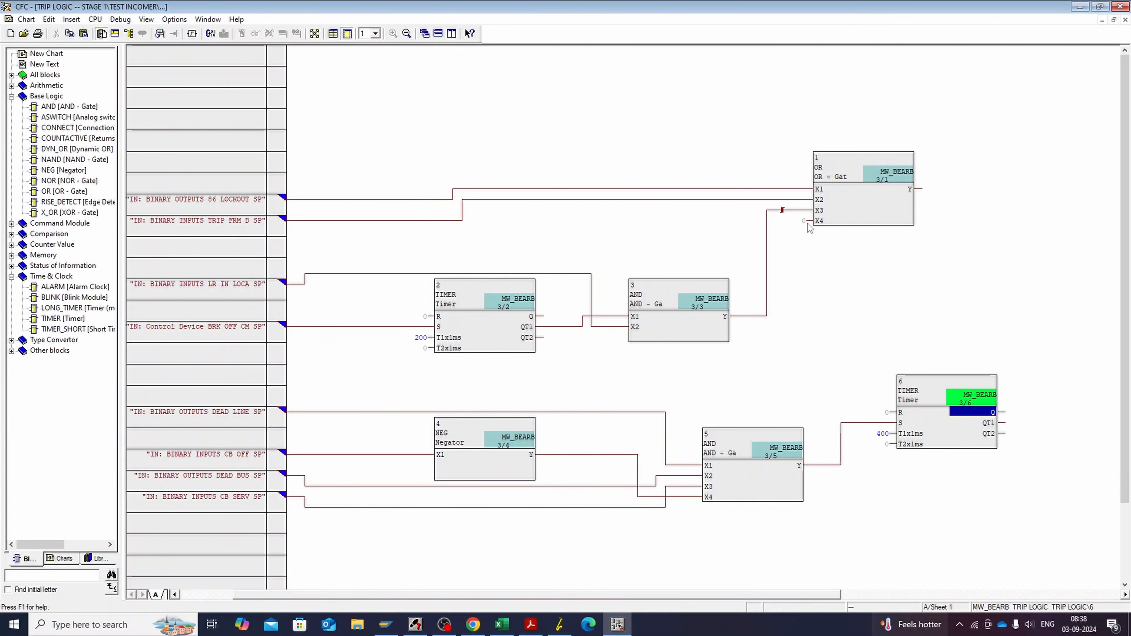
{"action": "left_click", "coordinate": [807, 221]}
{"action": "left_click_drag", "start_coordinate": [781, 594], "coordinate": [1005, 595]}
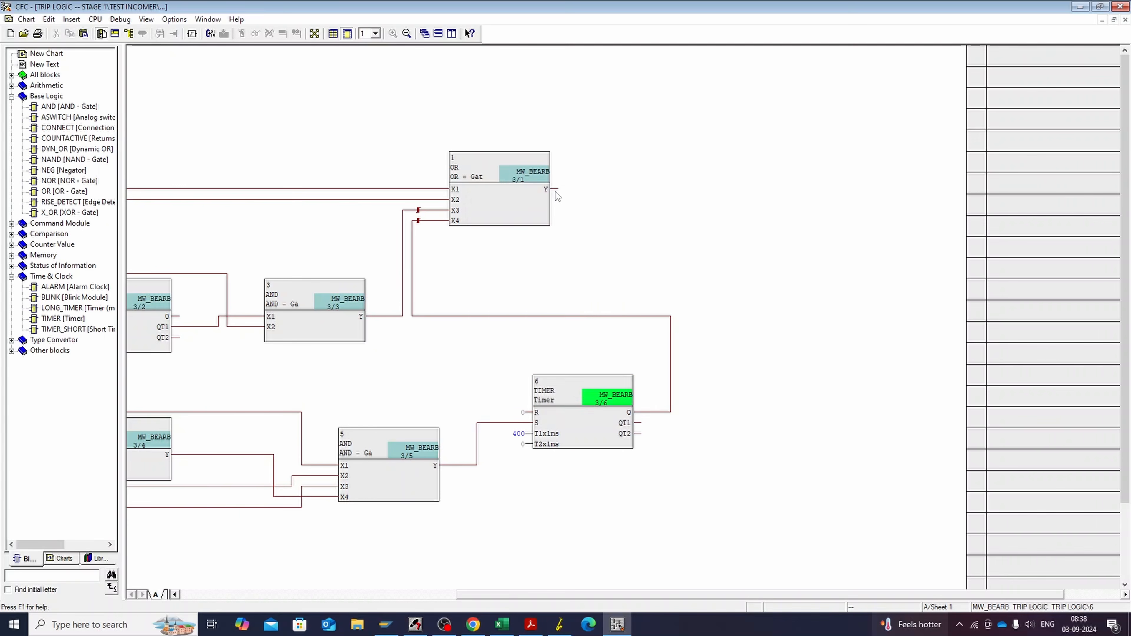
{"action": "right_click", "coordinate": [553, 191]}
{"action": "left_click", "coordinate": [601, 199]}
{"action": "scroll", "coordinate": [588, 253], "scroll_direction": "down", "scroll_amount": 10}
{"action": "left_click", "coordinate": [563, 270]}
{"action": "left_click", "coordinate": [503, 402]}
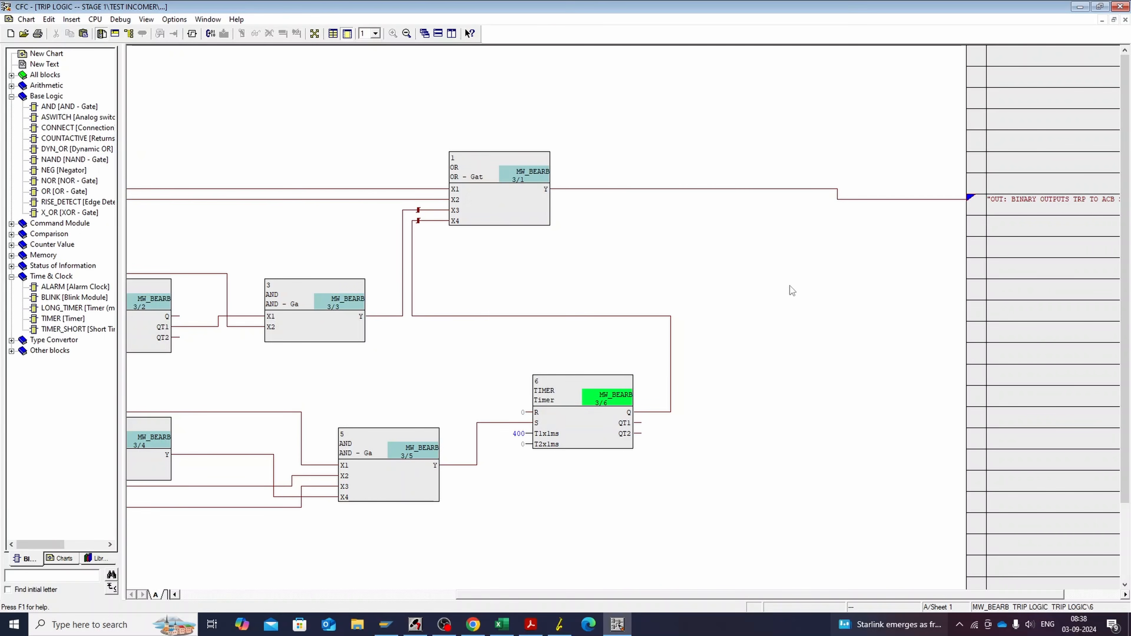
Step: Optimize the run sequence of the CFC charts
{"action": "left_click_drag", "start_coordinate": [876, 596], "coordinate": [557, 596]}
{"action": "left_click", "coordinate": [147, 20]}
{"action": "mouse_move", "coordinate": [186, 24]}
{"action": "left_click", "coordinate": [218, 140]}
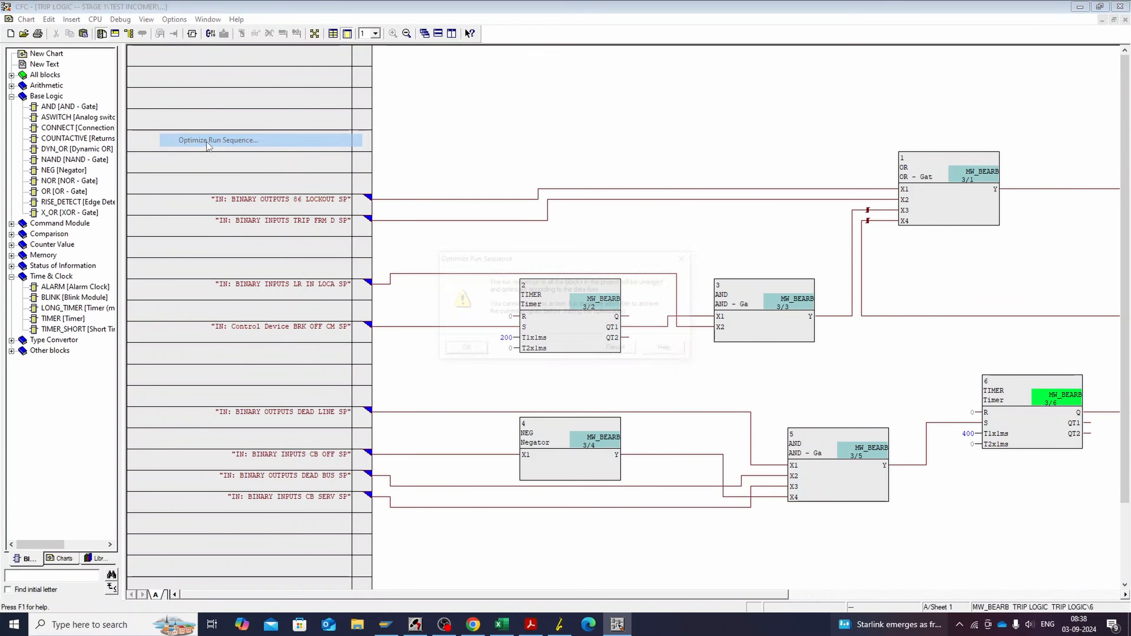
Step: Check the charts for consistency and review the consistency check protocol
{"action": "left_click", "coordinate": [26, 19]}
{"action": "mouse_move", "coordinate": [80, 132]}
{"action": "left_click", "coordinate": [196, 132]}
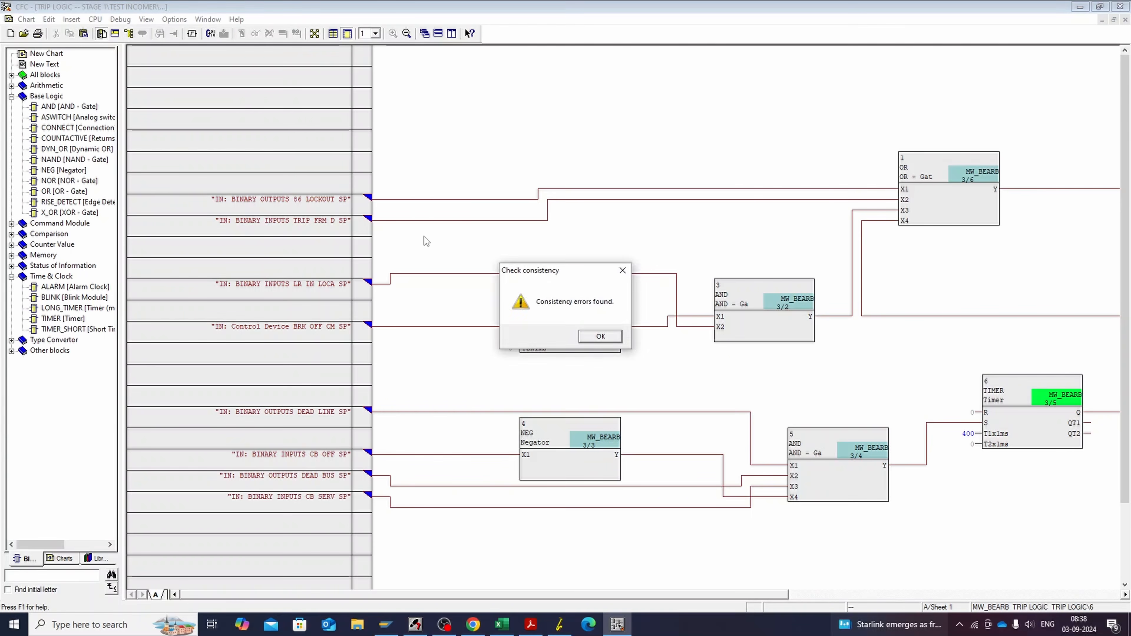
{"action": "left_click", "coordinate": [606, 330]}
{"action": "scroll", "coordinate": [597, 294], "scroll_direction": "down", "scroll_amount": 10}
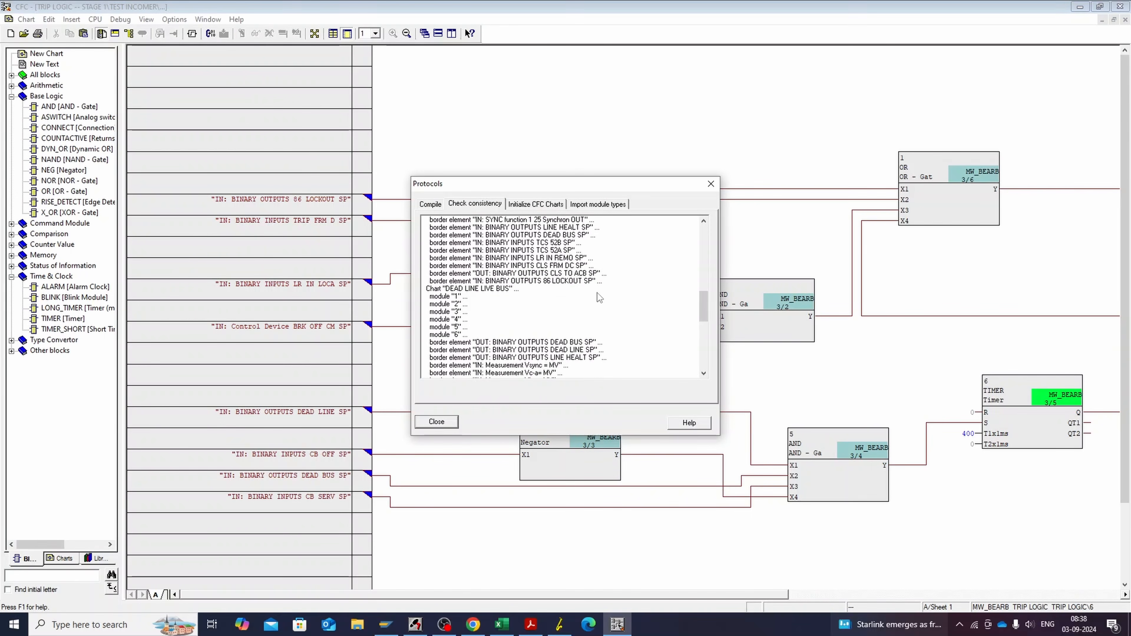
{"action": "left_click", "coordinate": [437, 422]}
Step: Move the TRIP LOGIC runtime group from MW_BEARB to PLC_BEARB [Fast PLC] and return to the chart
{"action": "left_click", "coordinate": [129, 33]}
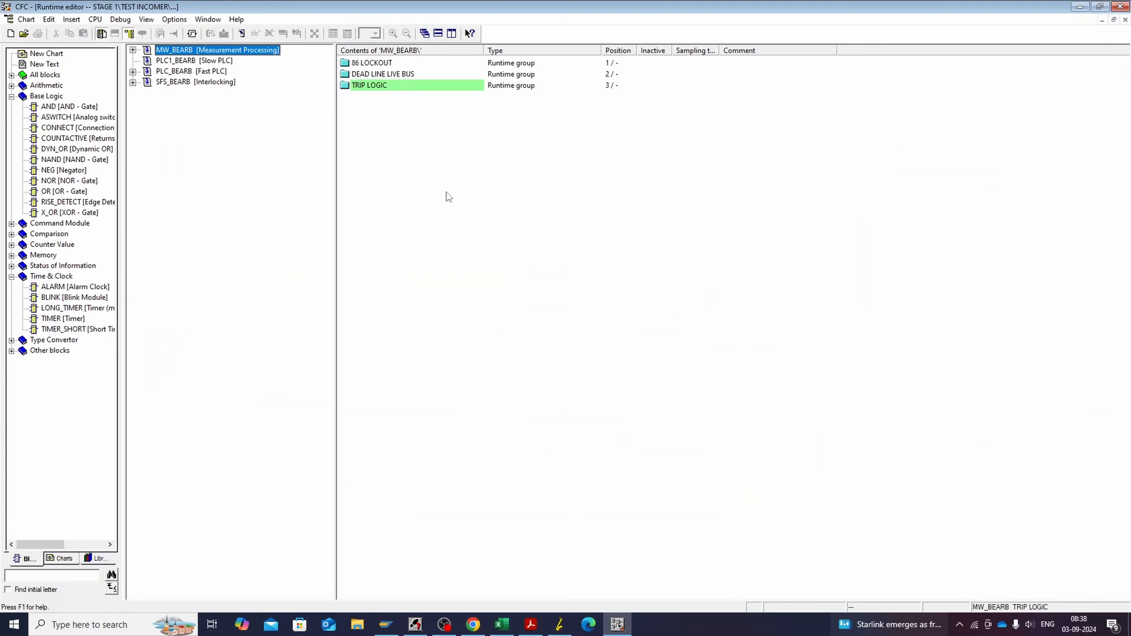
{"action": "left_click", "coordinate": [374, 85]}
{"action": "left_click_drag", "start_coordinate": [374, 85], "coordinate": [219, 76]}
{"action": "left_click", "coordinate": [129, 33]}
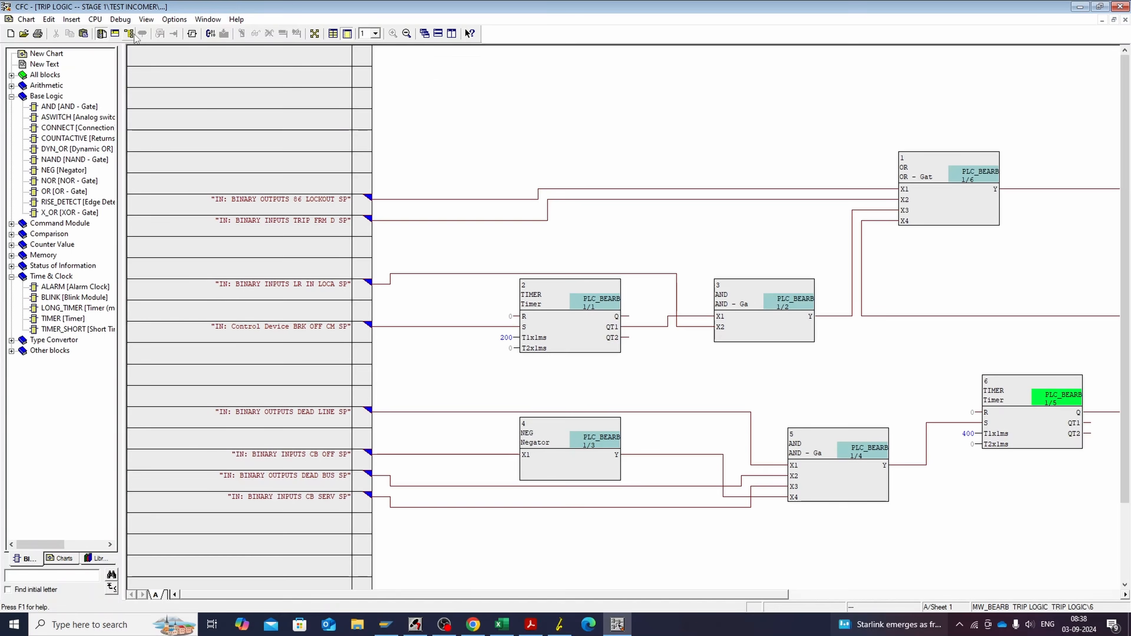
Step: Check the consistency of the charts as a program and dismiss the result
{"action": "left_click", "coordinate": [33, 20]}
{"action": "mouse_move", "coordinate": [99, 134]}
{"action": "left_click", "coordinate": [196, 133]}
{"action": "left_click", "coordinate": [600, 336]}
Step: Compile the charts as a program, close the CFC editor, and save the device in DIGSI
{"action": "left_click", "coordinate": [27, 19]}
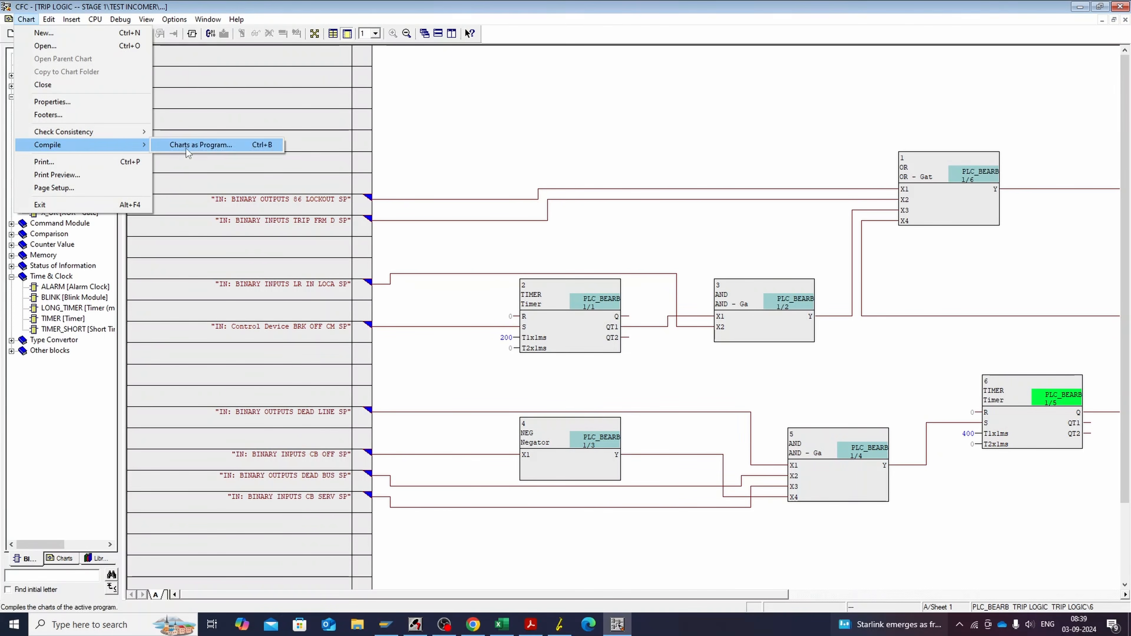
{"action": "left_click", "coordinate": [214, 144]}
{"action": "left_click", "coordinate": [598, 336]}
{"action": "left_click", "coordinate": [1120, 6]}
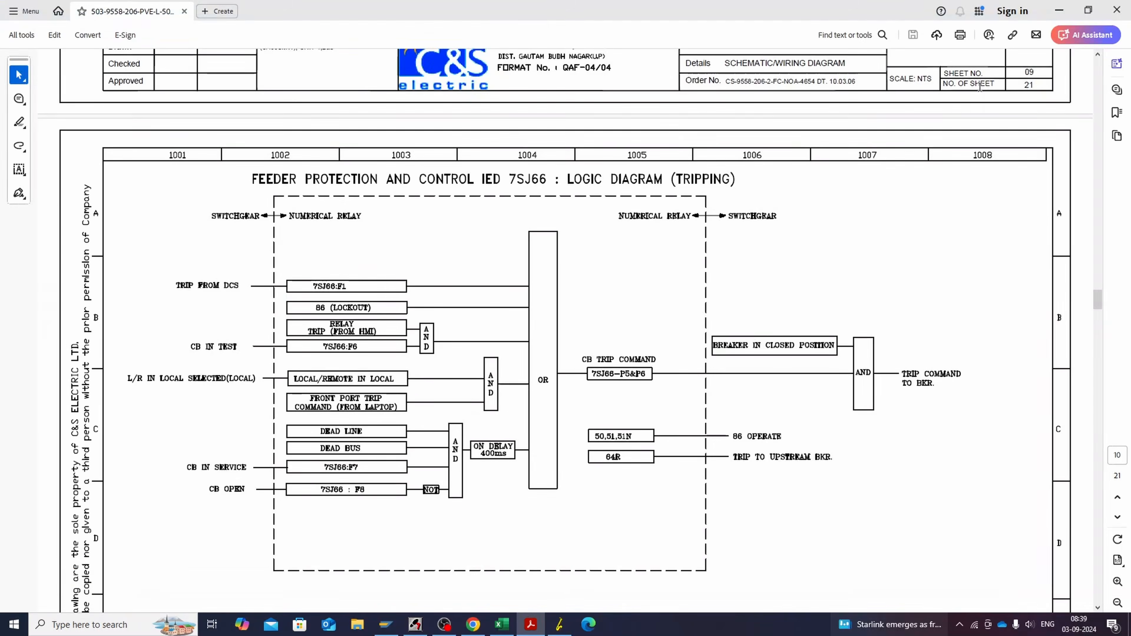
{"action": "left_click", "coordinate": [559, 625]}
{"action": "left_click", "coordinate": [11, 33]}
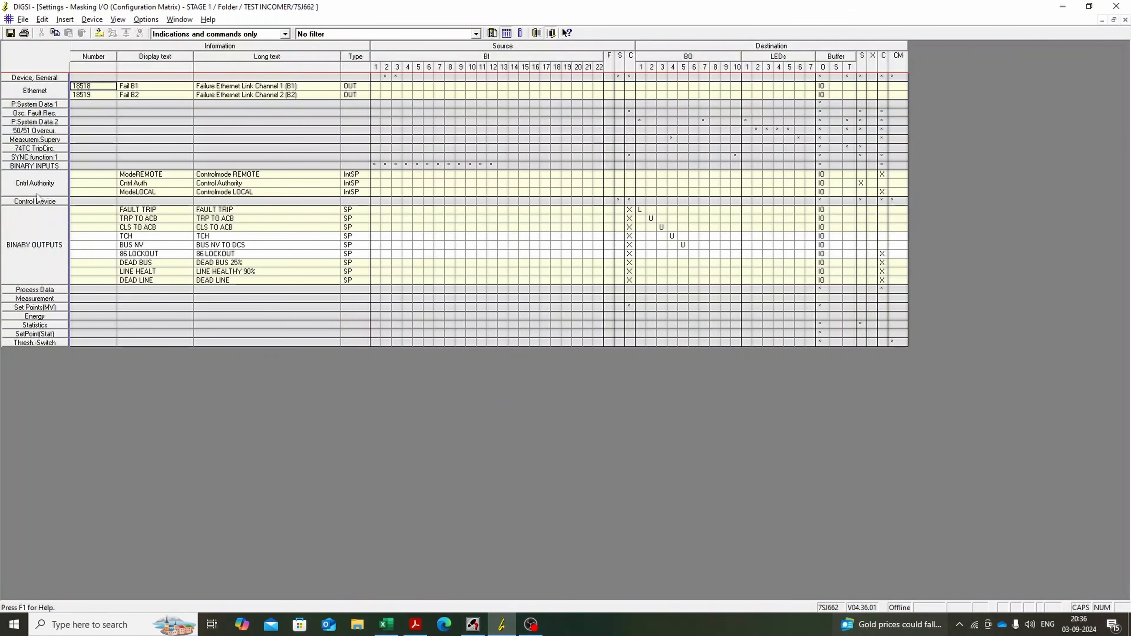
Step: Consult the LED indication list in the PDF drawing, and assign 86 LOCKOUT to LED 1 as latched in the DIGSI matrix
{"action": "left_click", "coordinate": [416, 625]}
{"action": "scroll", "coordinate": [463, 459], "scroll_direction": "down", "scroll_amount": 2}
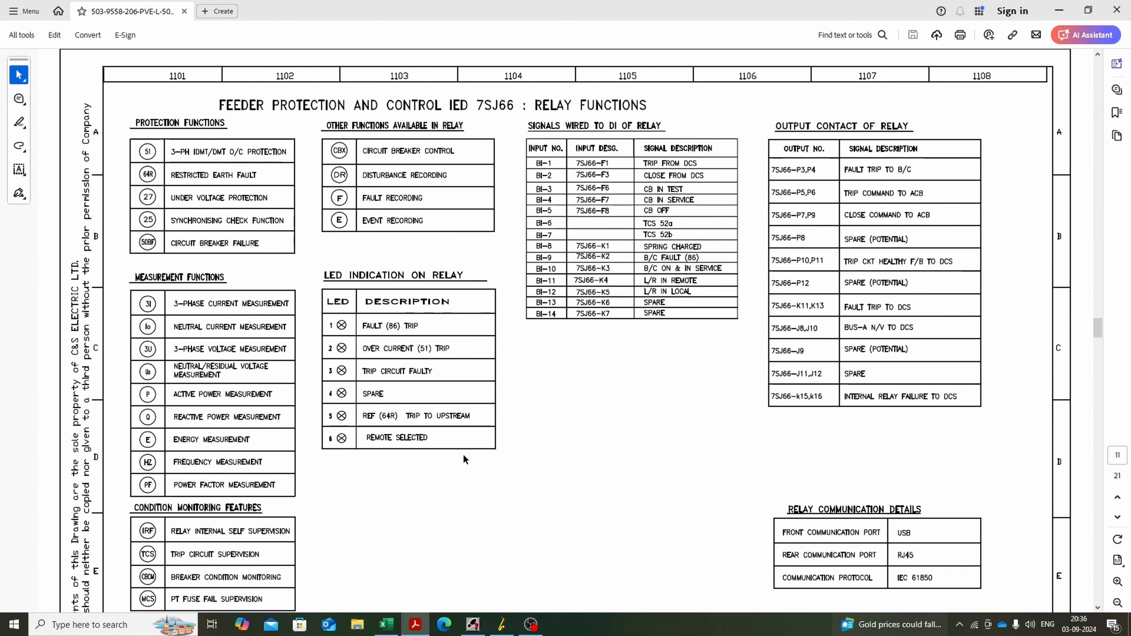
{"action": "mouse_move", "coordinate": [502, 625]}
{"action": "left_click", "coordinate": [502, 574]}
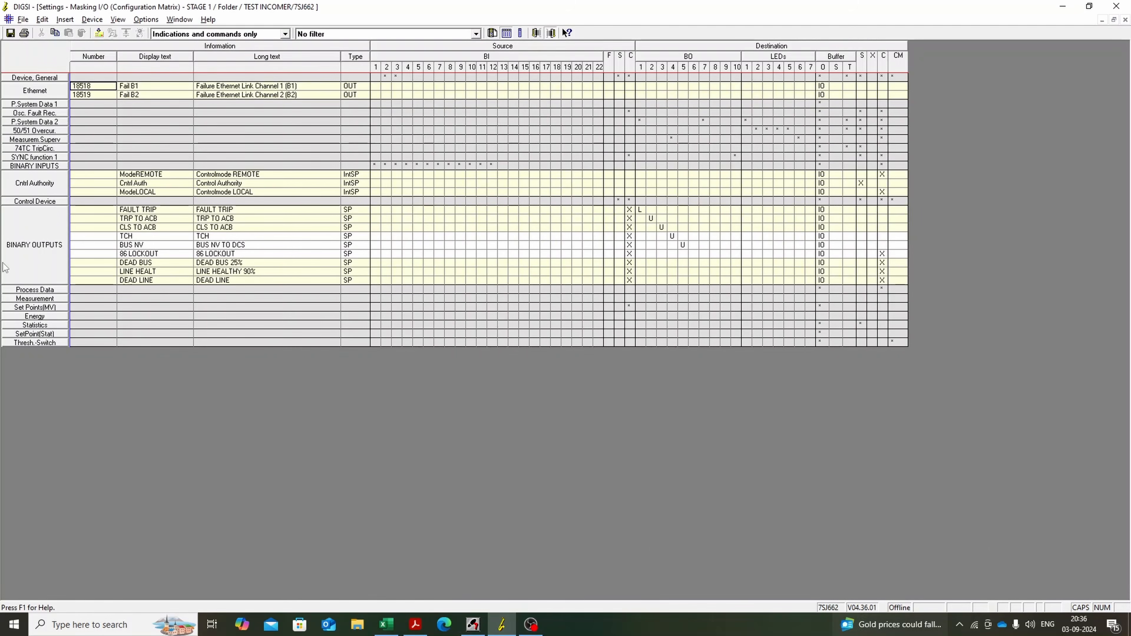
{"action": "right_click", "coordinate": [746, 255]}
{"action": "left_click", "coordinate": [755, 261]}
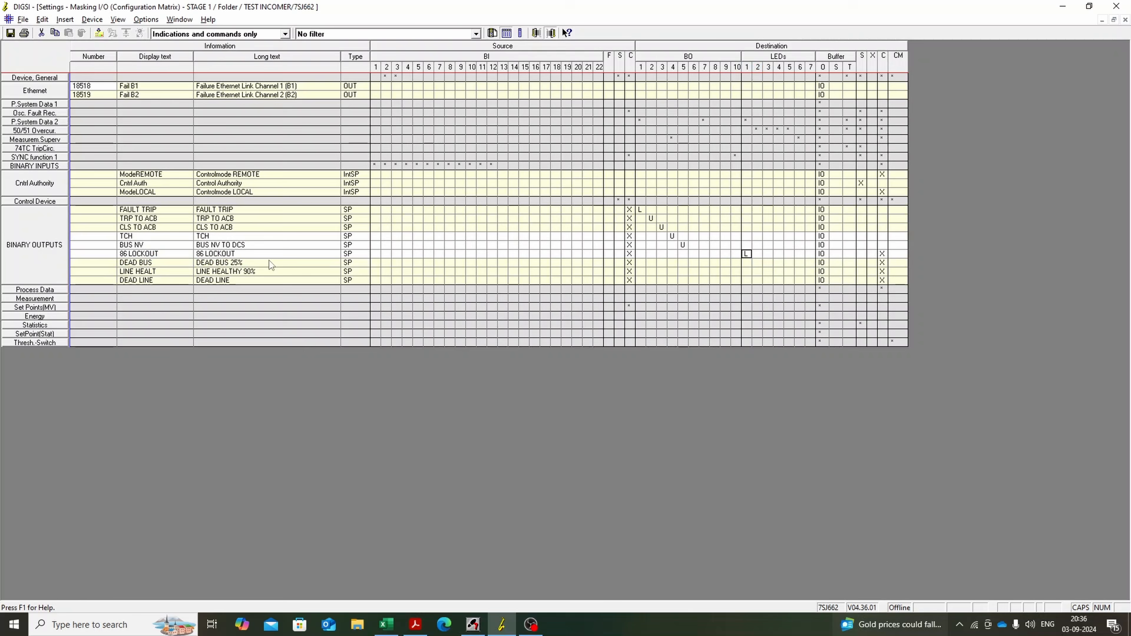
Step: Remove the LED assignments of the 50/51 Phase A, B and C picked up indications in the 50/51 Overcur. group
{"action": "left_click", "coordinate": [34, 133]}
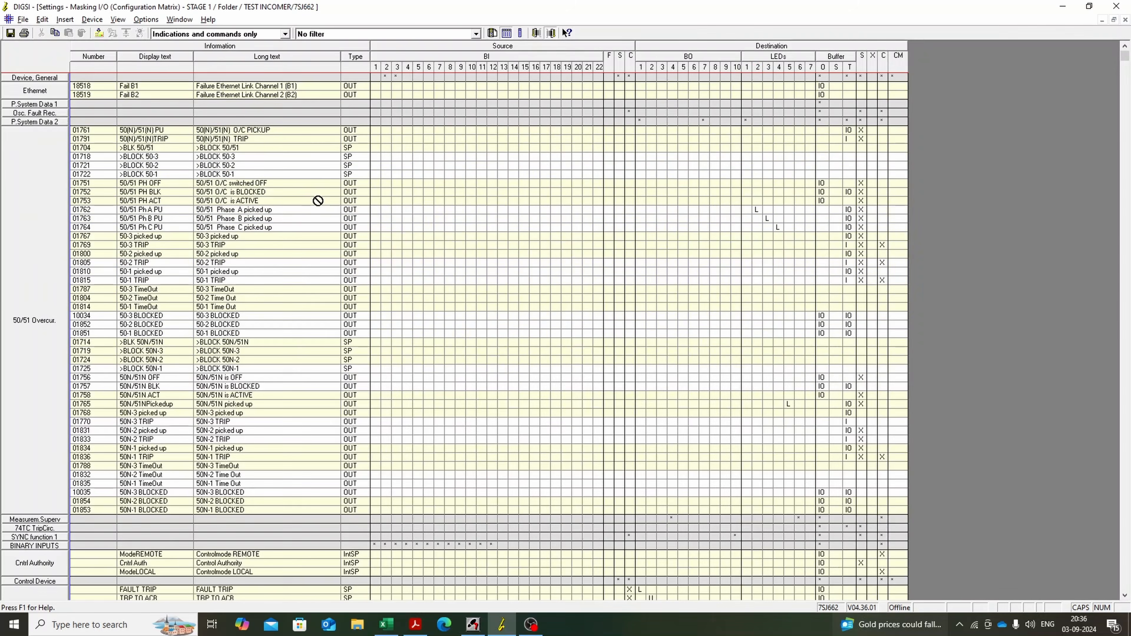
{"action": "right_click", "coordinate": [757, 211]}
{"action": "left_click", "coordinate": [777, 246]}
{"action": "right_click", "coordinate": [768, 219]}
{"action": "left_click", "coordinate": [787, 254]}
{"action": "right_click", "coordinate": [778, 226]}
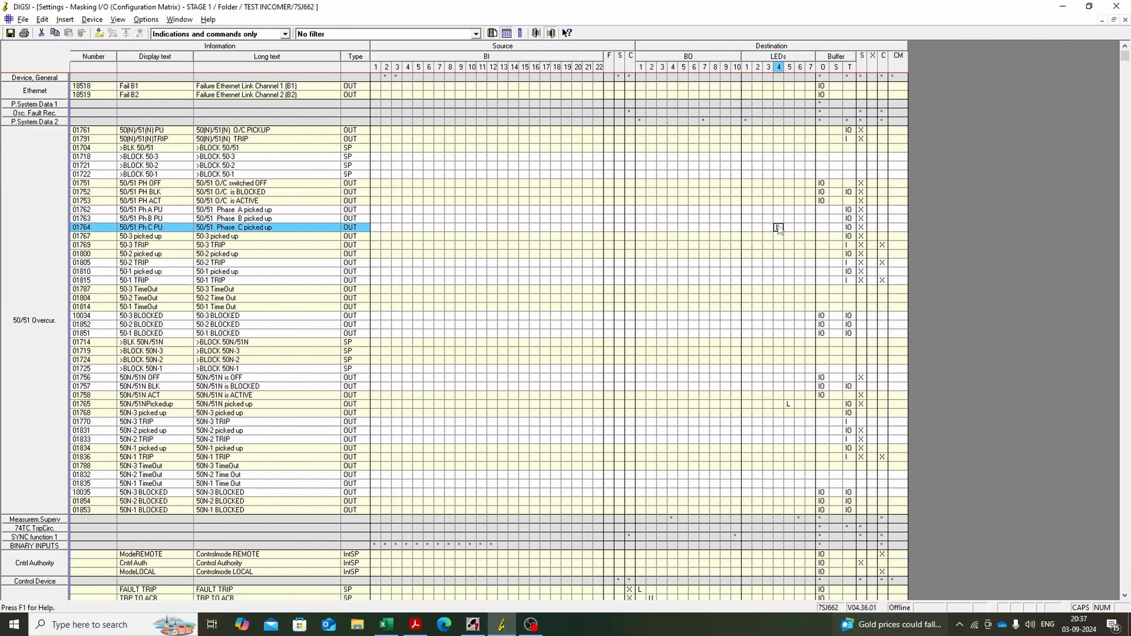
{"action": "left_click", "coordinate": [801, 259]}
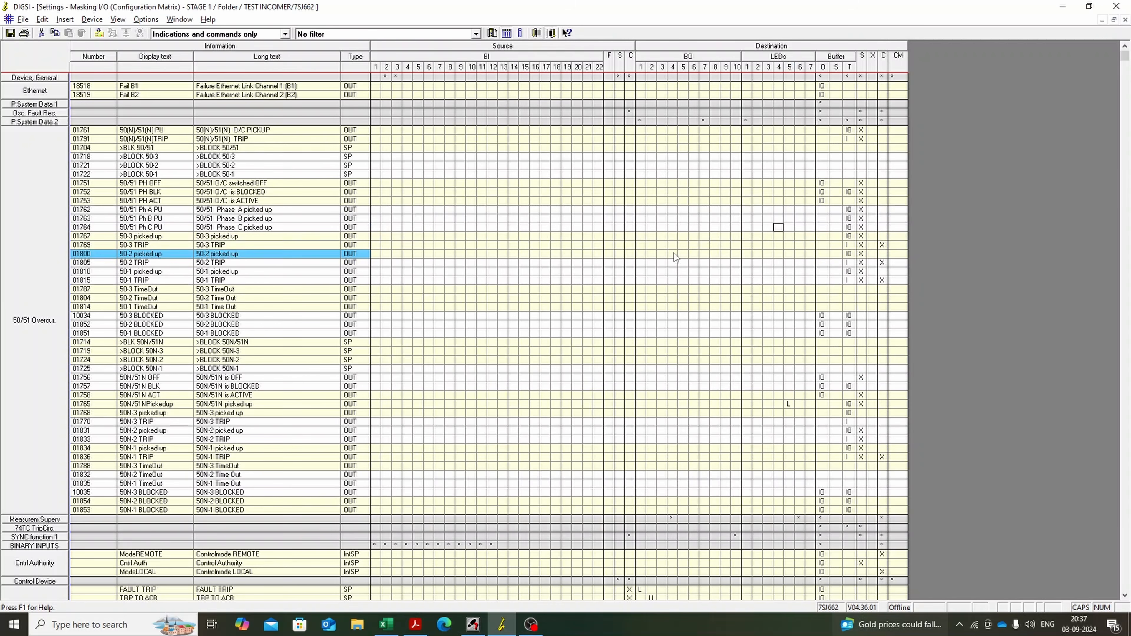
Step: Assign 50-3 TRIP, 50-2 TRIP and 50-1 TRIP to LED 2 as latched
{"action": "right_click", "coordinate": [758, 248]}
{"action": "left_click", "coordinate": [771, 255]}
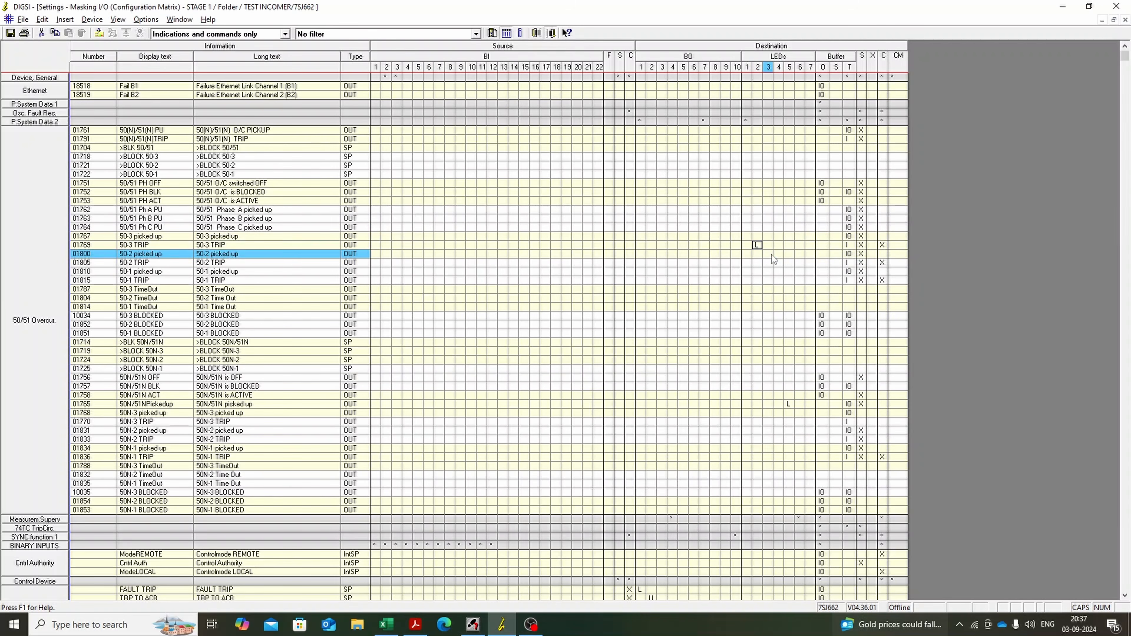
{"action": "right_click", "coordinate": [757, 264]}
{"action": "left_click", "coordinate": [767, 271]}
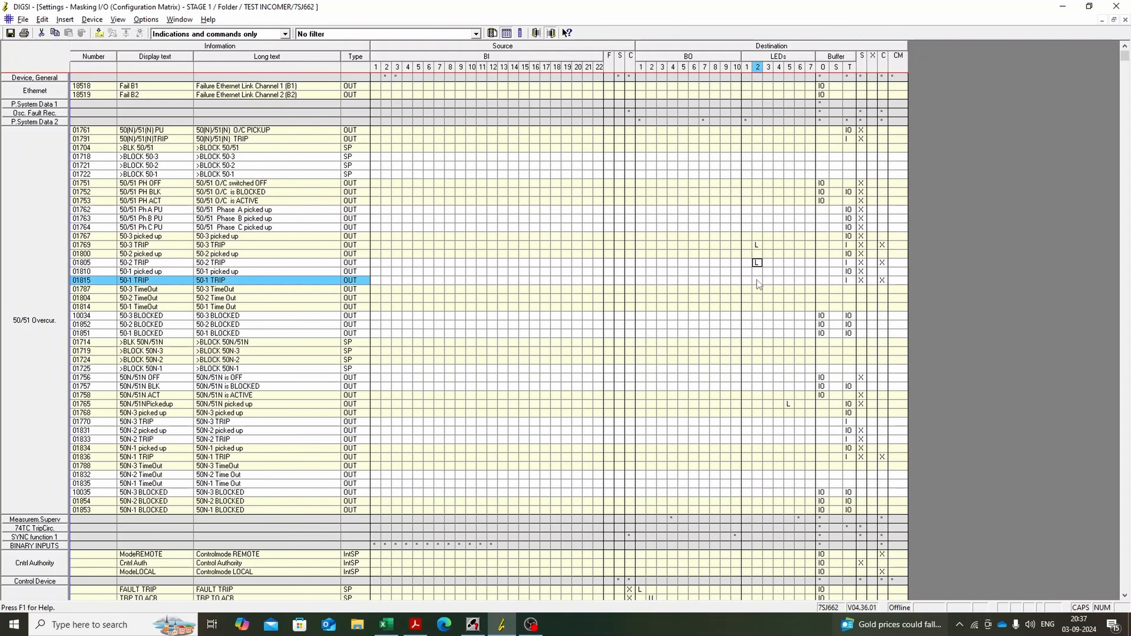
{"action": "right_click", "coordinate": [757, 280]}
{"action": "left_click", "coordinate": [766, 287]}
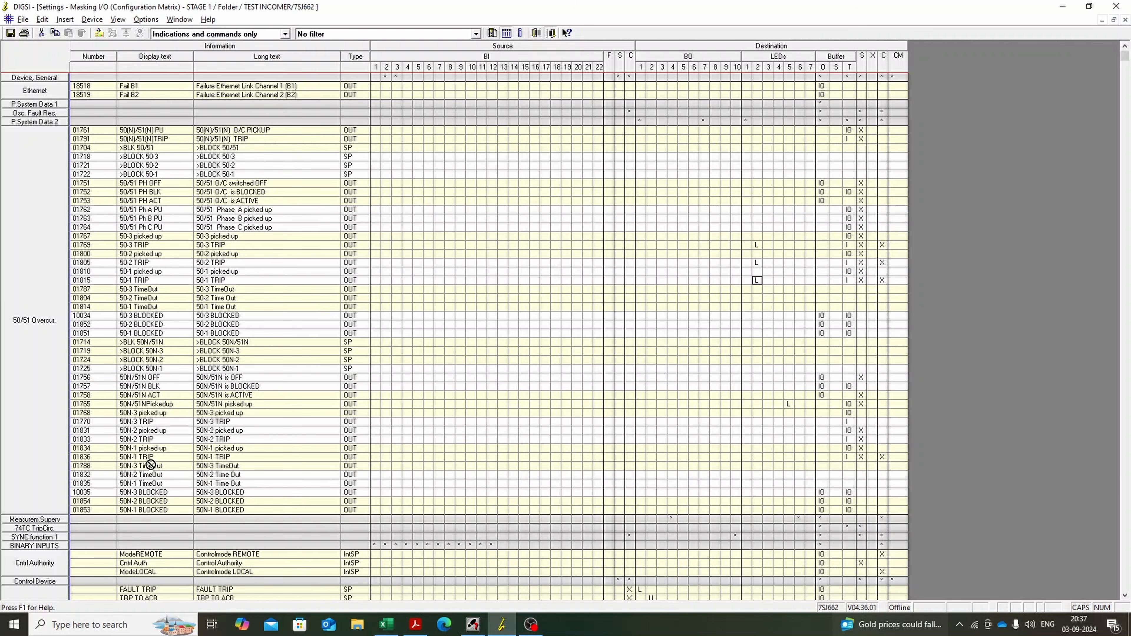
Step: Assign 50N-1 TRIP to LED 3 as latched and collapse the 50/51 Overcur. group
{"action": "left_click_drag", "start_coordinate": [150, 465], "coordinate": [771, 457]}
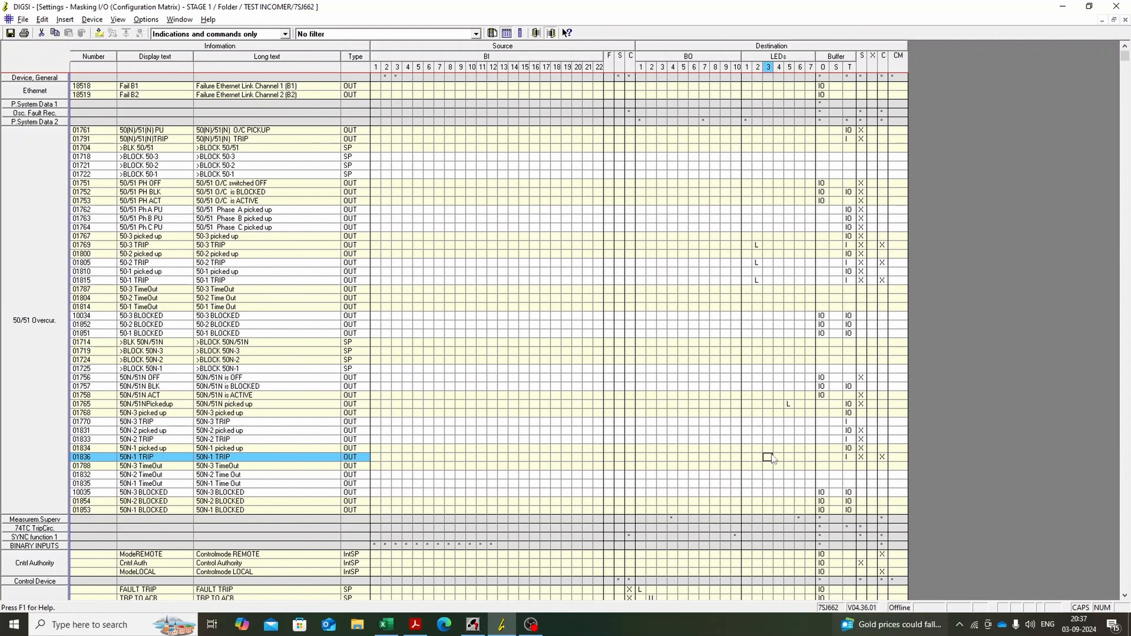
{"action": "right_click", "coordinate": [770, 455]}
{"action": "left_click", "coordinate": [780, 461]}
{"action": "right_click", "coordinate": [770, 456]}
{"action": "left_click", "coordinate": [769, 457]}
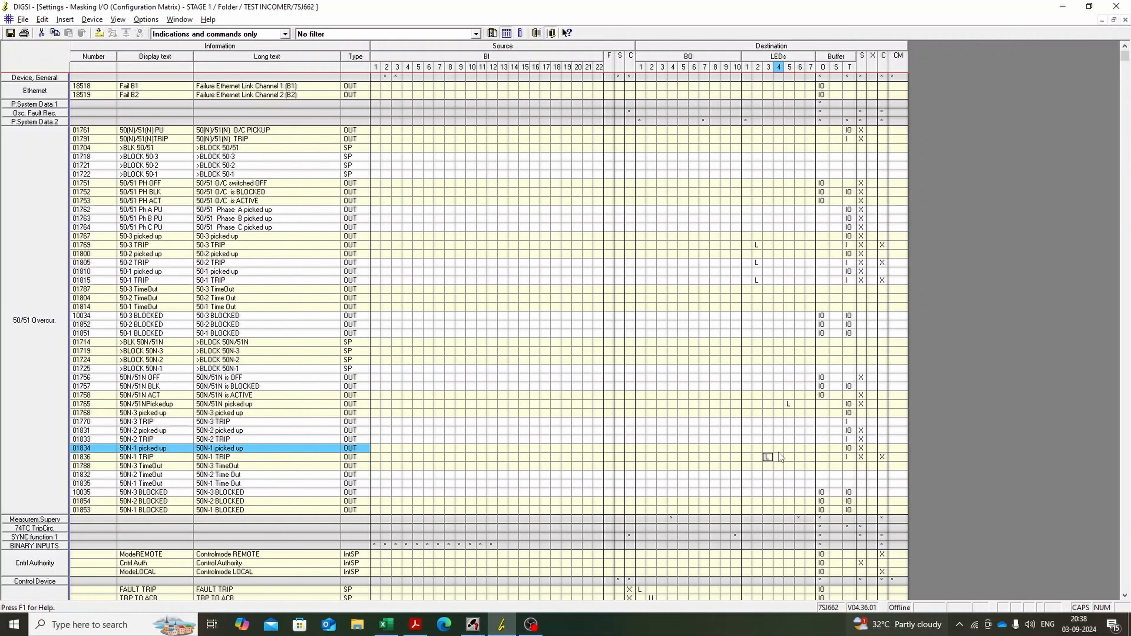
{"action": "left_click", "coordinate": [10, 404]}
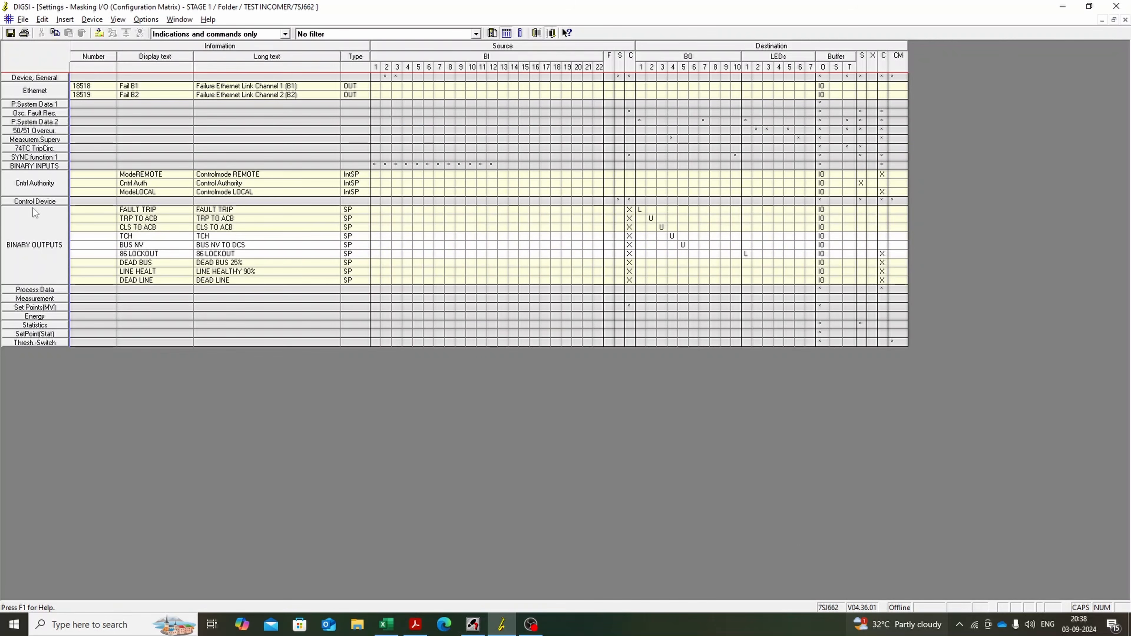
Step: Expand the BINARY INPUTS group and assign TCS 52A and TCS 52B to LED 4 as unlatched
{"action": "left_click", "coordinate": [35, 167]}
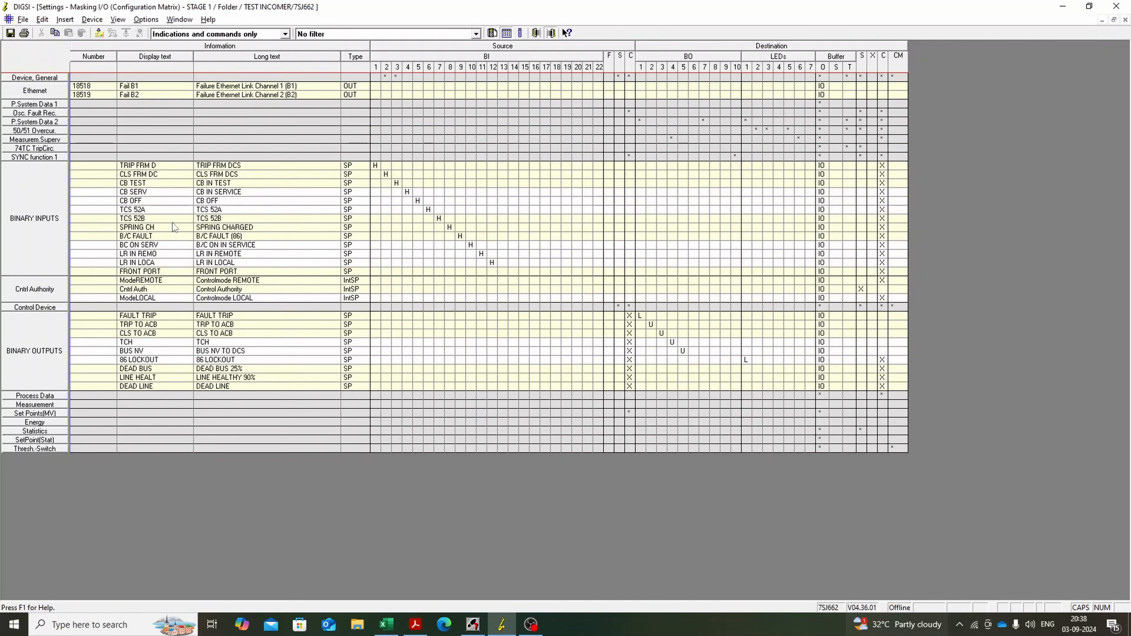
{"action": "right_click", "coordinate": [779, 208]}
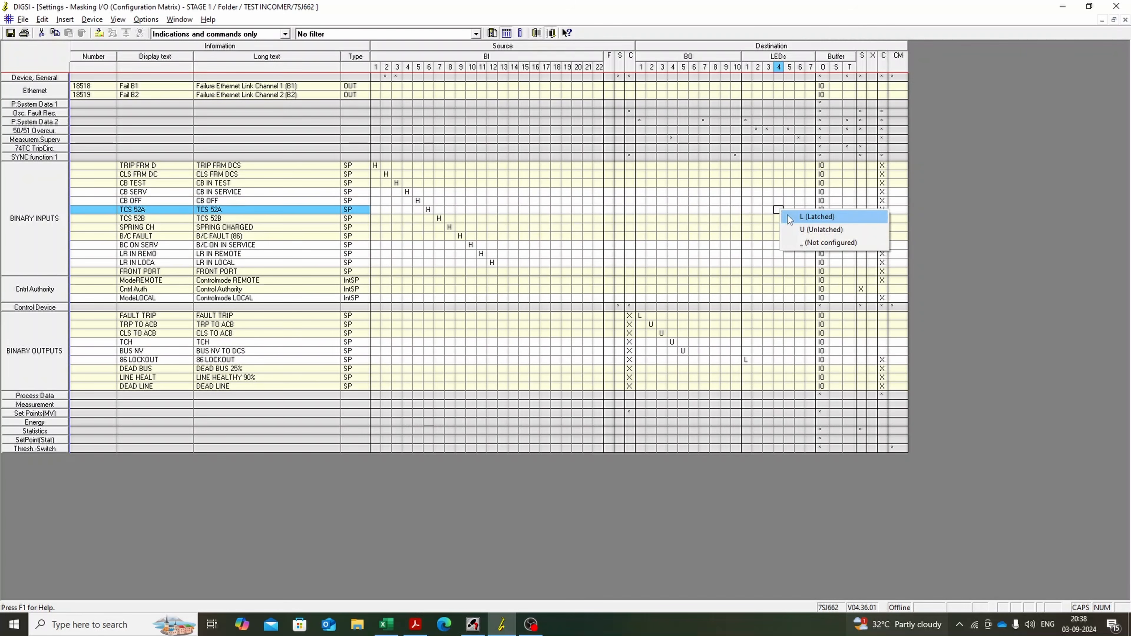
{"action": "left_click", "coordinate": [795, 231]}
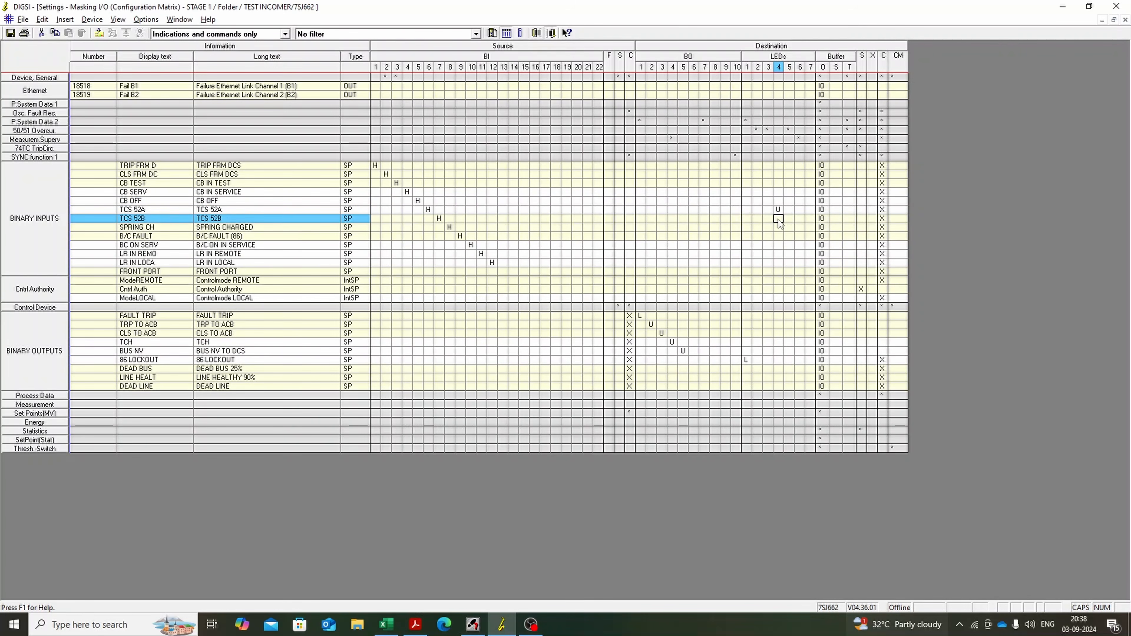
{"action": "right_click", "coordinate": [778, 218]}
{"action": "left_click", "coordinate": [794, 241]}
Step: Assign ModeREMOTE to LED 5 and ModeLOCAL to LED 6, both unlatched, after consulting the drawing
{"action": "left_click", "coordinate": [415, 629]}
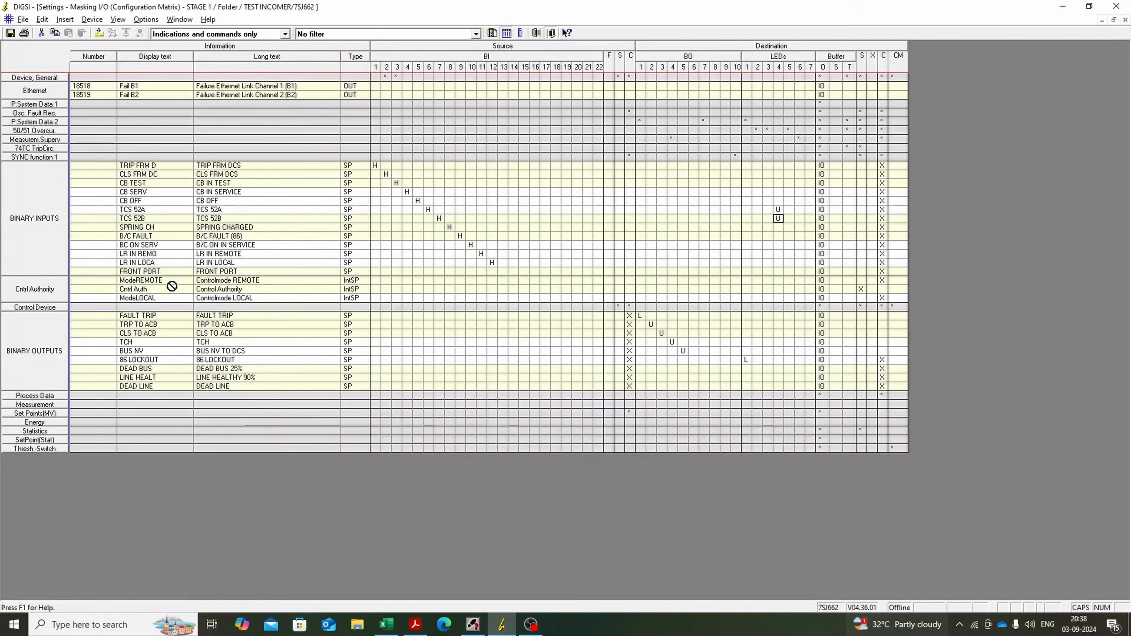
{"action": "right_click", "coordinate": [789, 283]}
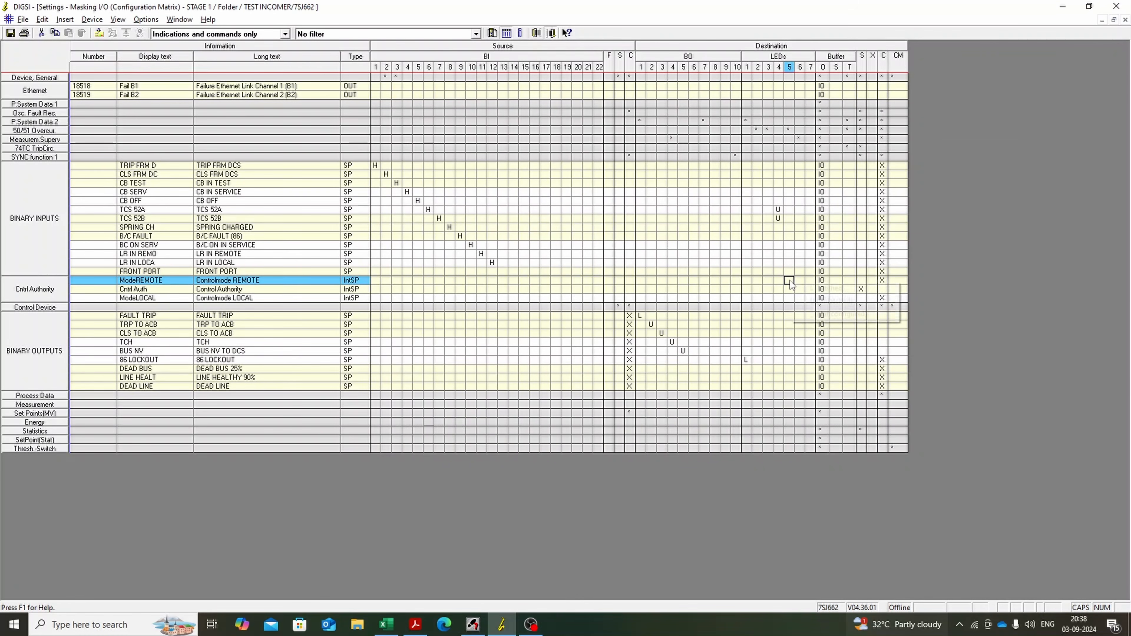
{"action": "left_click", "coordinate": [804, 300]}
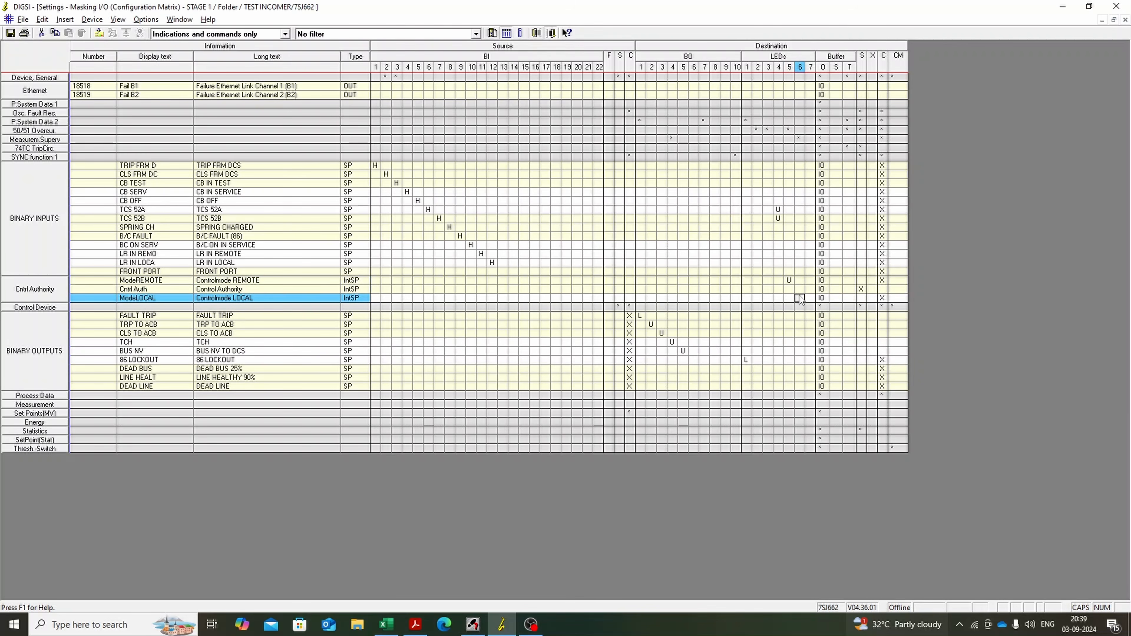
{"action": "right_click", "coordinate": [800, 302]}
{"action": "left_click", "coordinate": [815, 319]}
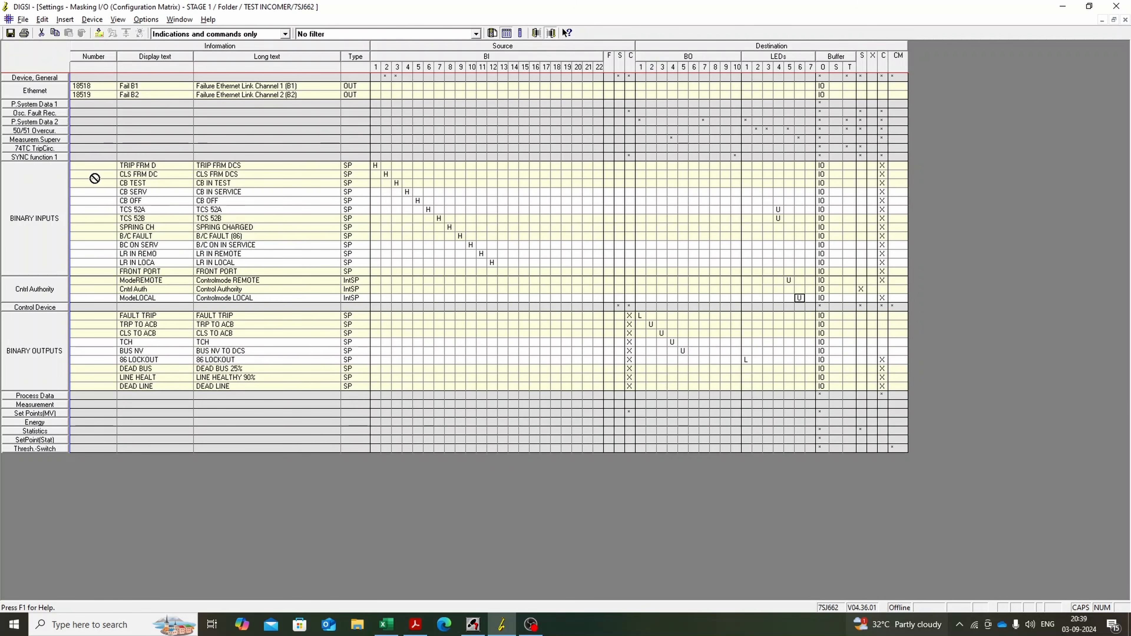
Step: Save the masking I/O settings and close the report and the configuration matrix
{"action": "left_click", "coordinate": [9, 33]}
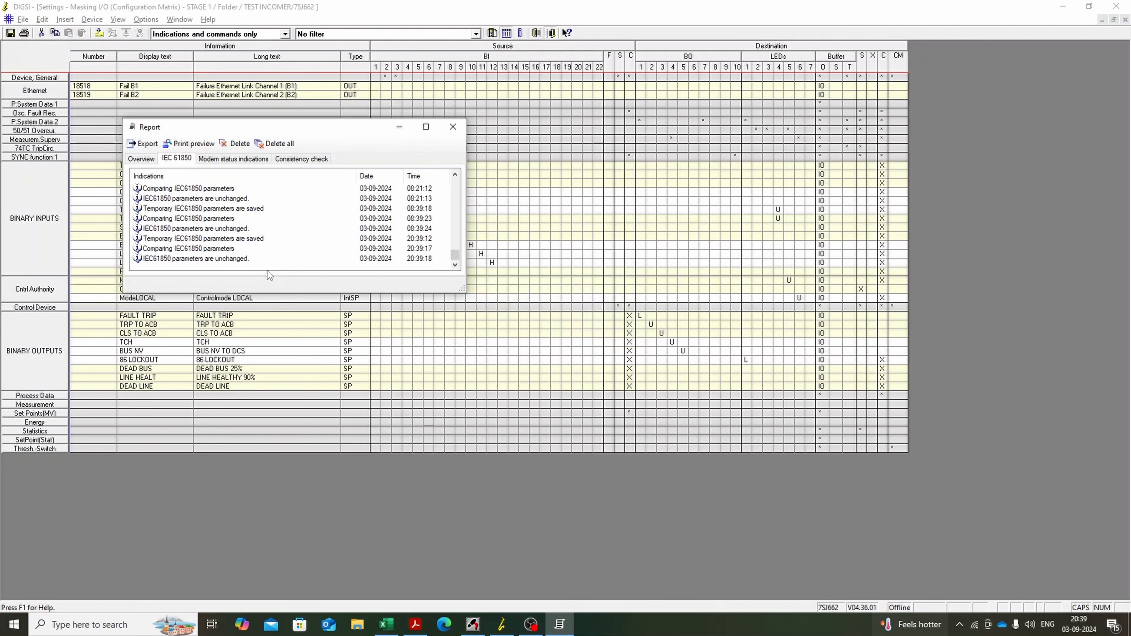
{"action": "left_click", "coordinate": [453, 127]}
{"action": "left_click", "coordinate": [1126, 19]}
Step: Set the scope of 50/51 and 50N/51N to Time Overcurrent Curve IEC in the Device Configuration
{"action": "left_click", "coordinate": [165, 58]}
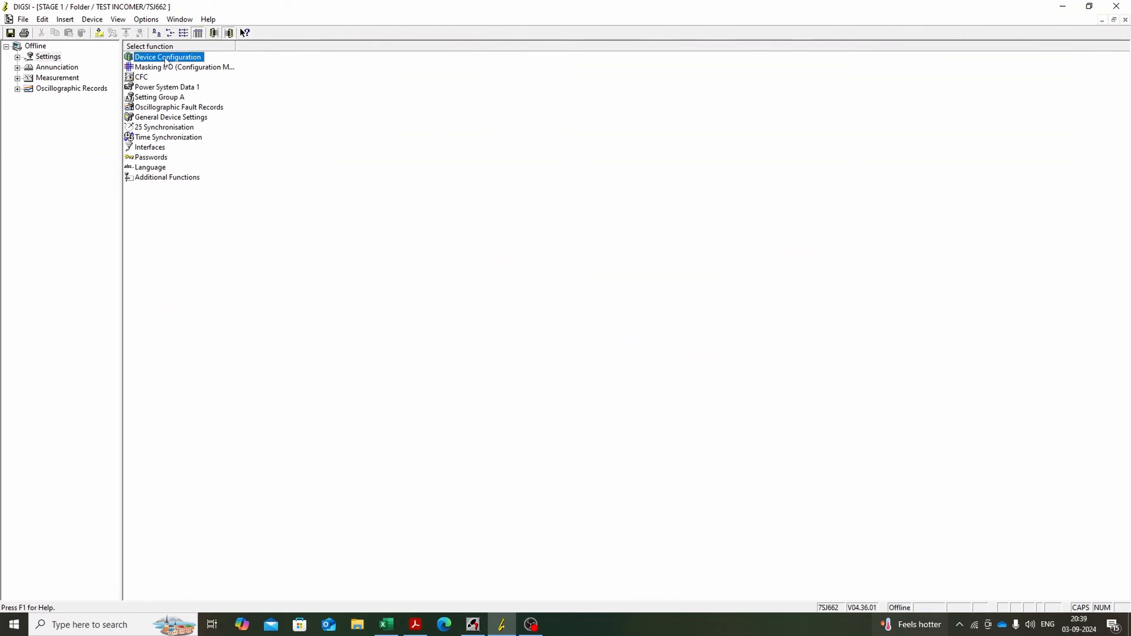
{"action": "double_click", "coordinate": [166, 62]}
{"action": "left_click", "coordinate": [617, 243]}
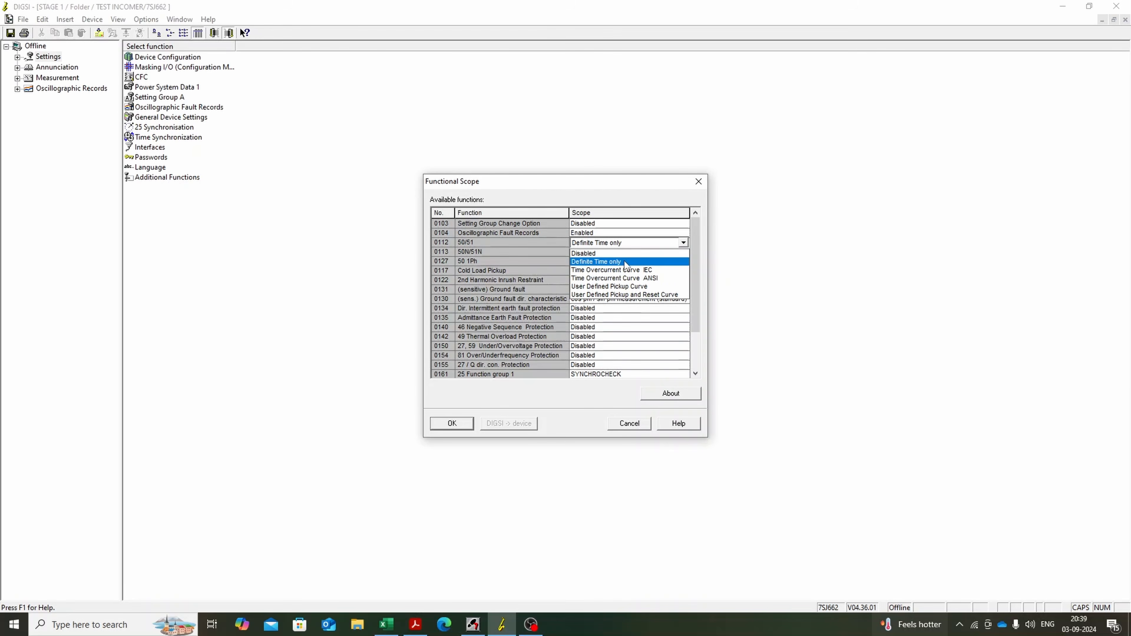
{"action": "left_click", "coordinate": [633, 271]}
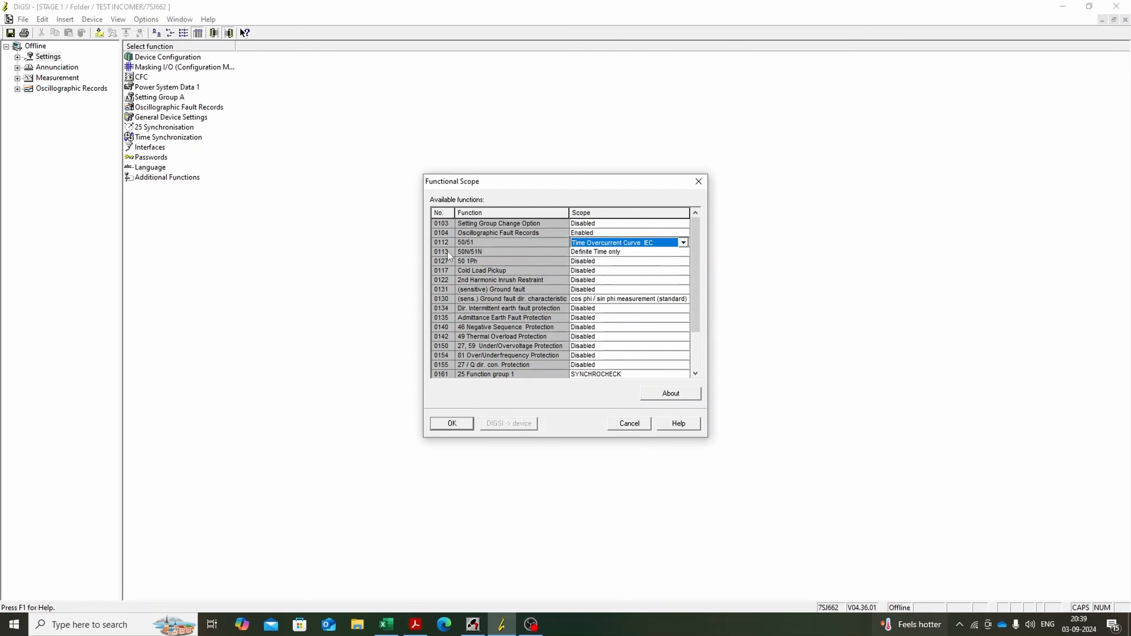
{"action": "left_click", "coordinate": [628, 251]}
{"action": "left_click", "coordinate": [638, 280]}
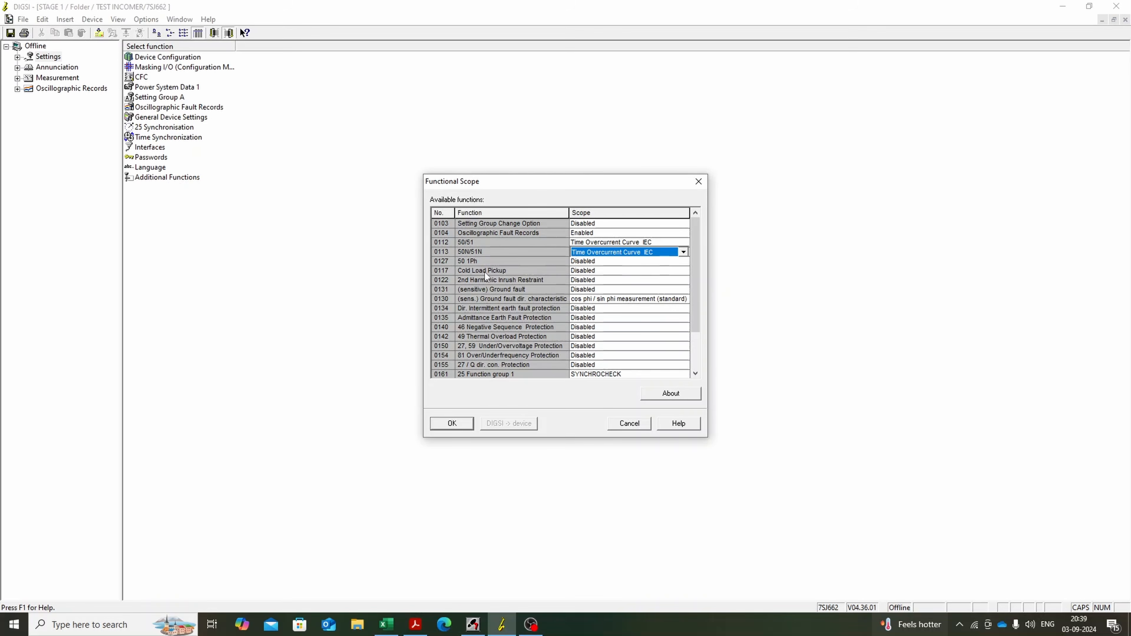
{"action": "left_click_drag", "start_coordinate": [697, 330], "coordinate": [506, 410]}
{"action": "left_click", "coordinate": [456, 423]}
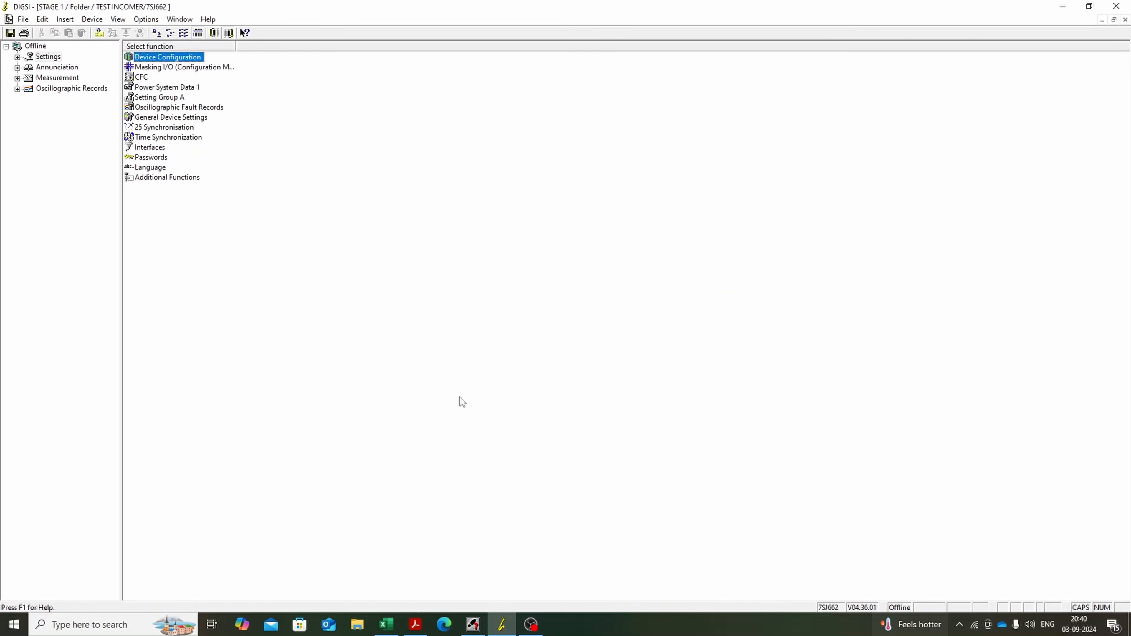
Step: Open the CT settings of Power System Data 1 and examine the relay's CT and VT wiring in the PDF drawing
{"action": "double_click", "coordinate": [178, 87]}
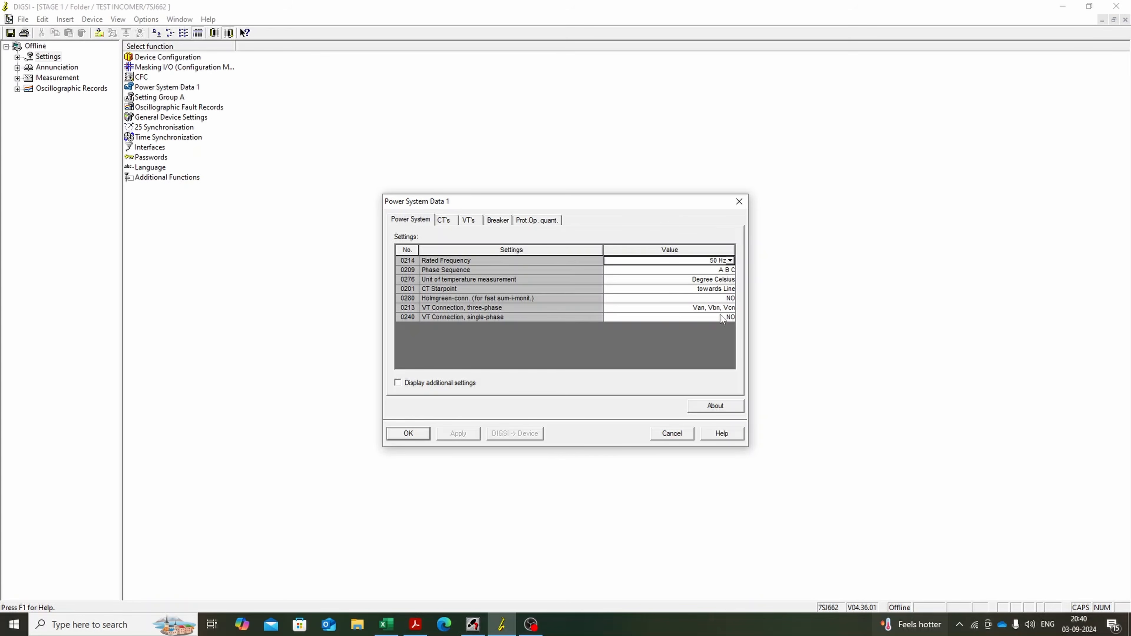
{"action": "left_click", "coordinate": [443, 222]}
{"action": "left_click", "coordinate": [416, 624]}
{"action": "left_click_drag", "start_coordinate": [1097, 332], "coordinate": [1092, 208]}
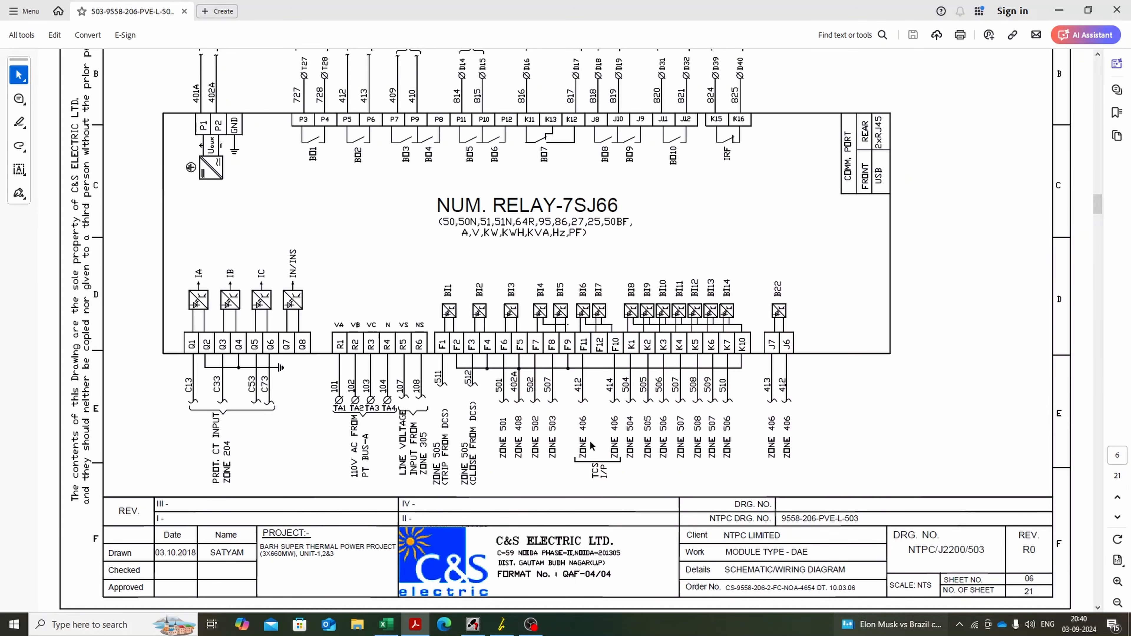
{"action": "left_click", "coordinate": [504, 629]}
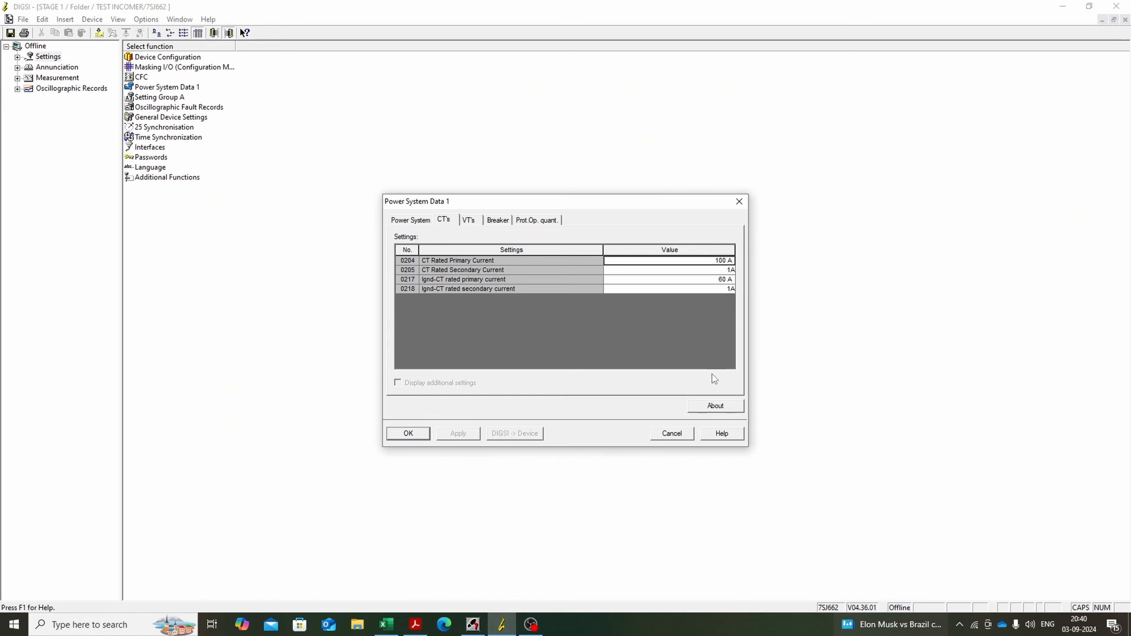
Step: Set both the CT rated primary current and the Ignd-CT rated primary current to 3000 A
{"action": "double_click", "coordinate": [720, 263]}
{"action": "type", "text": "30"}
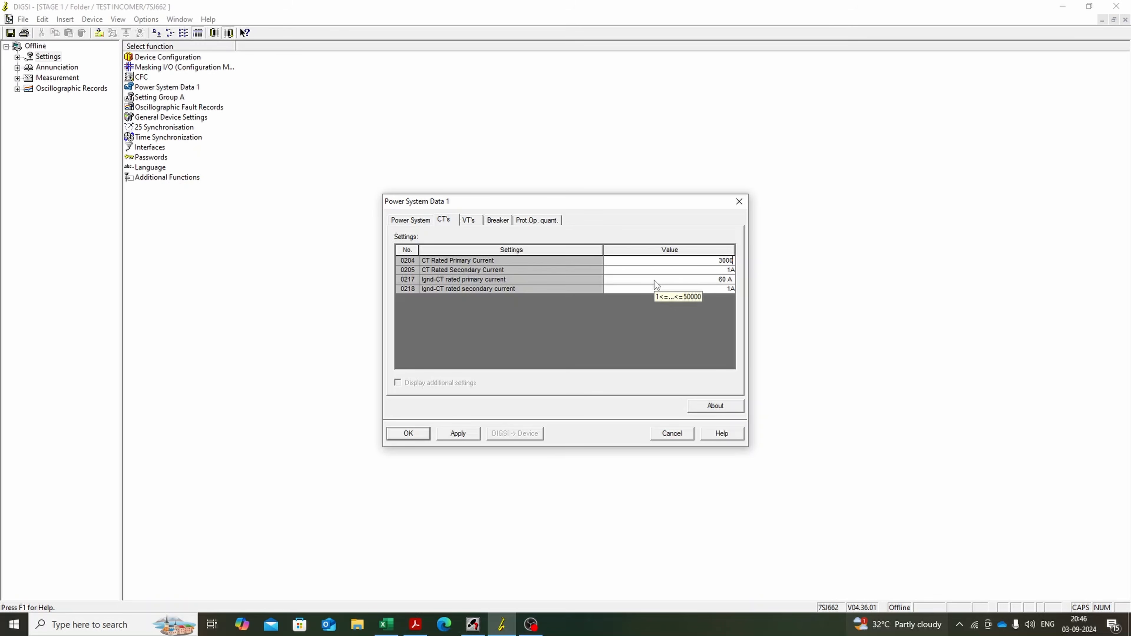
{"action": "type", "text": "00"}
{"action": "double_click", "coordinate": [717, 279]}
{"action": "type", "text": "3000"}
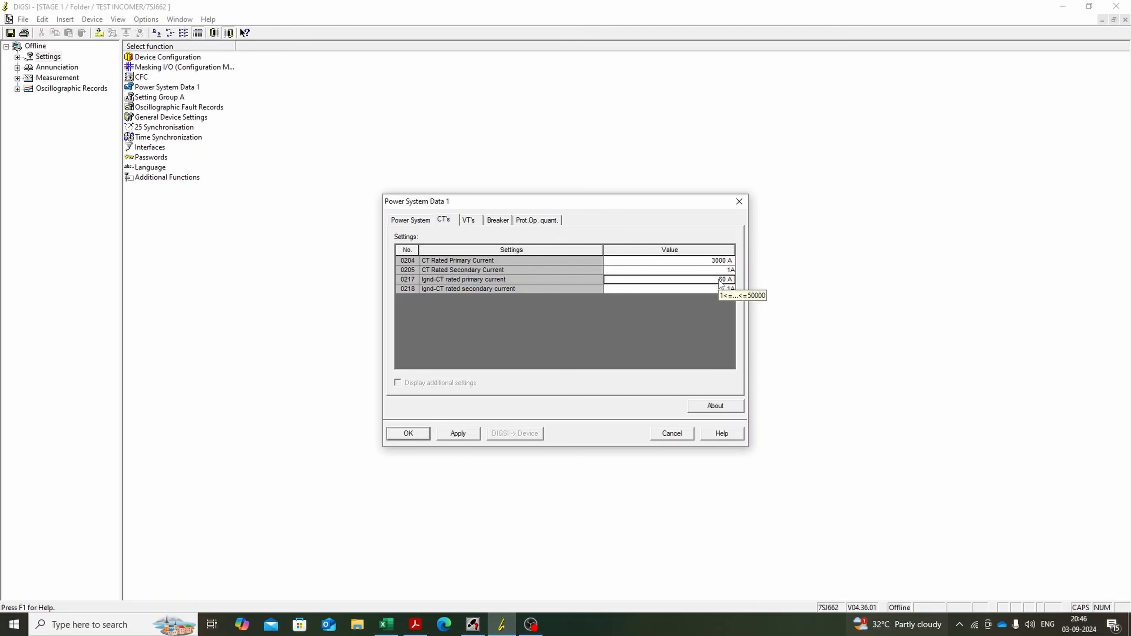
{"action": "left_click", "coordinate": [708, 288]}
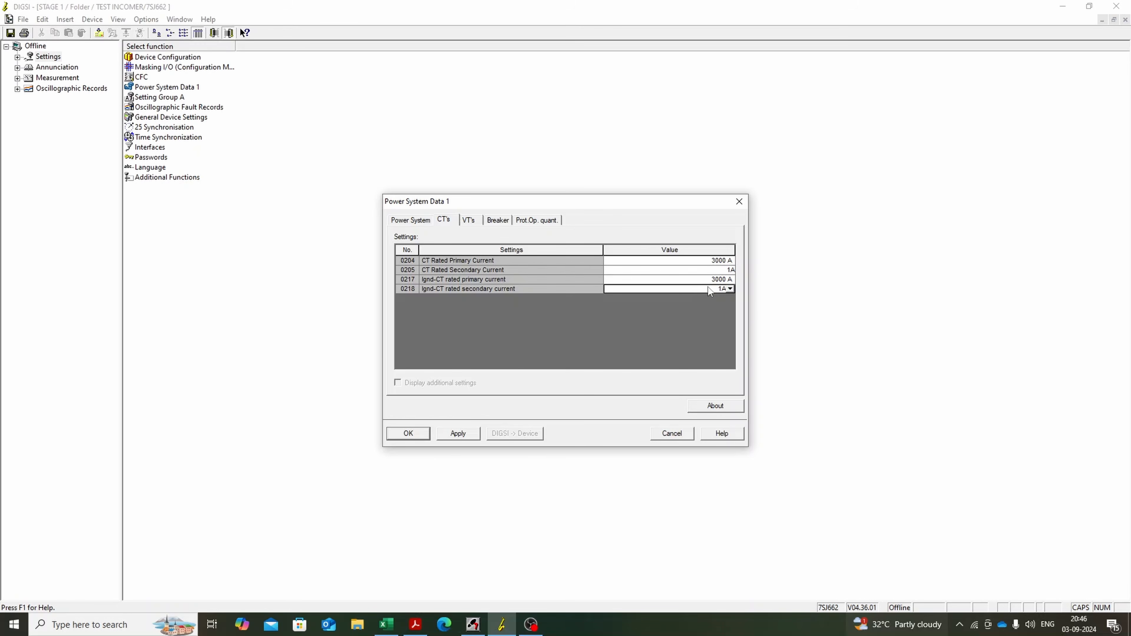
Step: Enter 415 as the VT rated primary voltage and set the rated secondary voltage (L-L) to 110 V
{"action": "left_click", "coordinate": [469, 220]}
{"action": "type", "text": "415"}
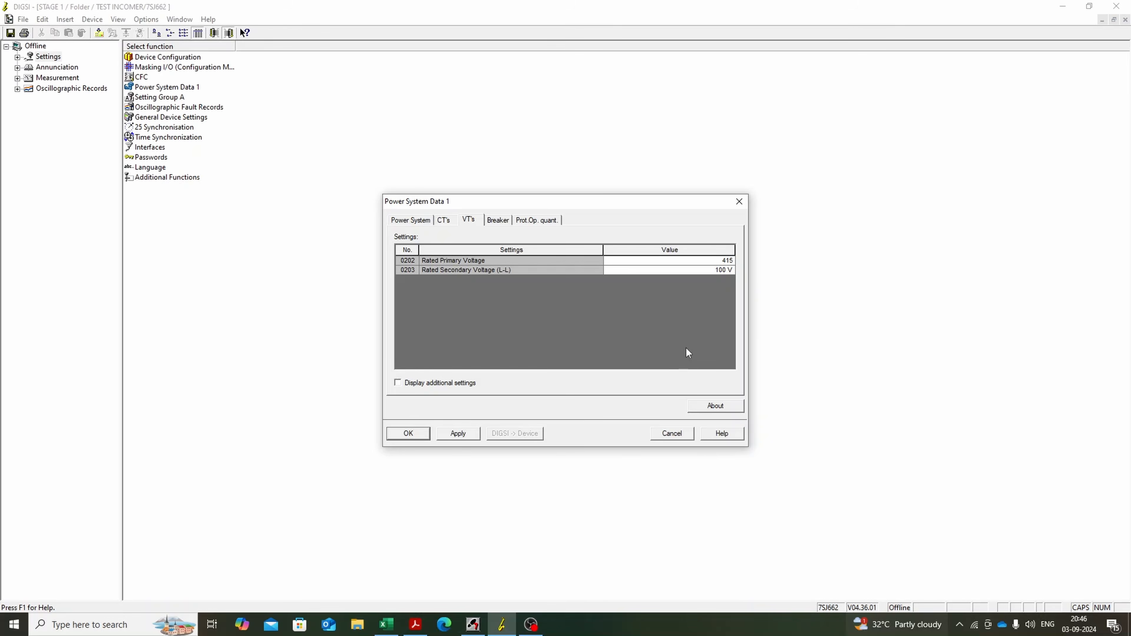
{"action": "left_click", "coordinate": [721, 269]}
{"action": "type", "text": "110"}
Step: Try to set the VT rated primary voltage to 0.415 kV
{"action": "left_click_drag", "start_coordinate": [714, 271], "coordinate": [739, 260]}
{"action": "left_click", "coordinate": [709, 261]}
{"action": "type", "text": "0.415"}
{"action": "left_click", "coordinate": [653, 307]}
{"action": "left_click", "coordinate": [470, 354]}
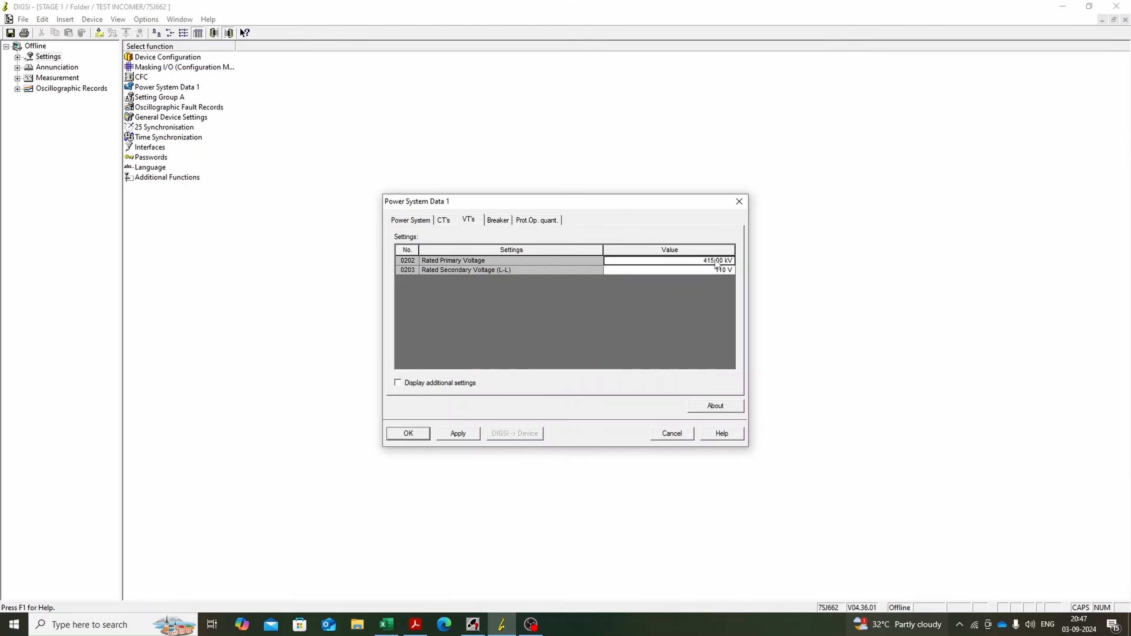
Step: Set the VT rated primary voltage to 0.41 kV and check the additional VT settings
{"action": "double_click", "coordinate": [704, 260]}
{"action": "type", "text": "0.41"}
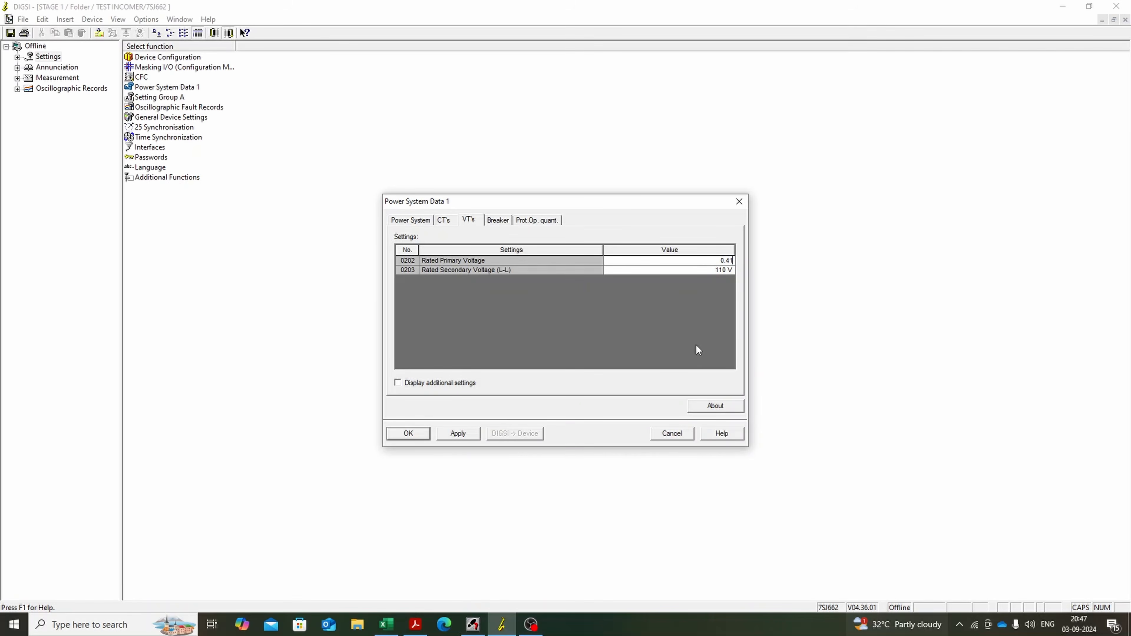
{"action": "left_click", "coordinate": [652, 271]}
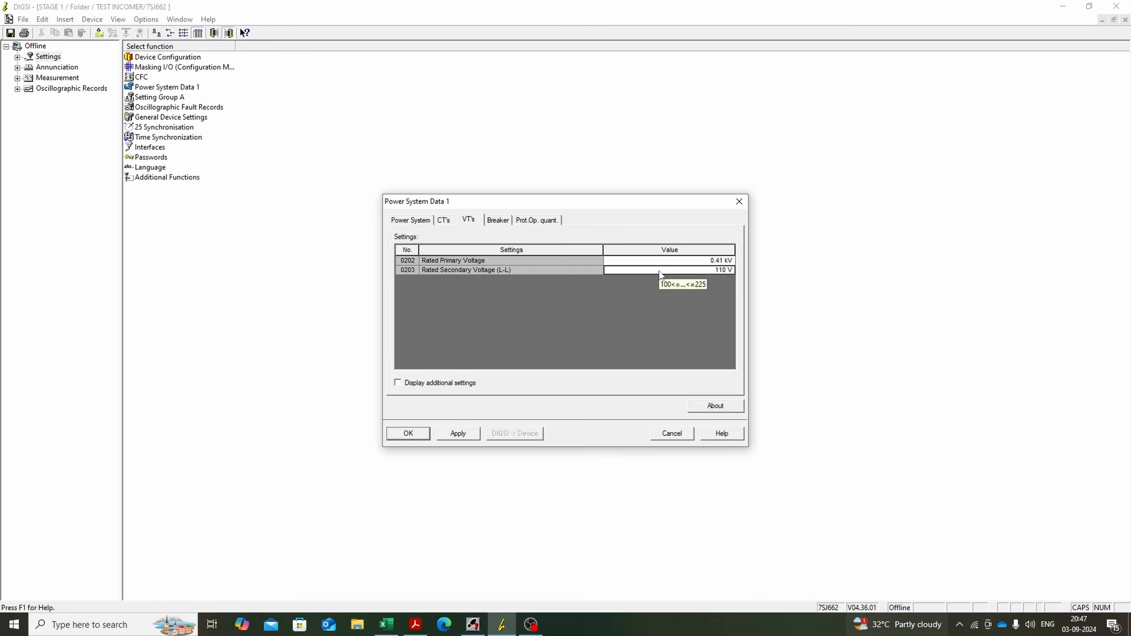
{"action": "left_click", "coordinate": [450, 384]}
{"action": "left_click", "coordinate": [451, 384]}
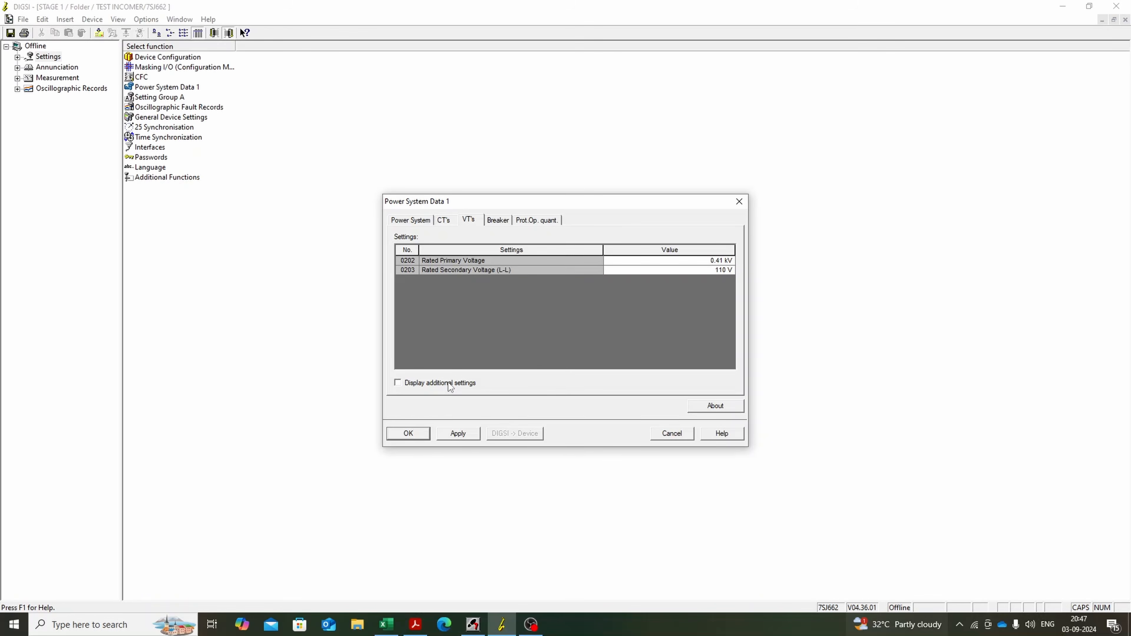
Step: Review the breaker, protection operating quantity and power system settings, and accept the Power System Data 1 changes
{"action": "left_click", "coordinate": [498, 220]}
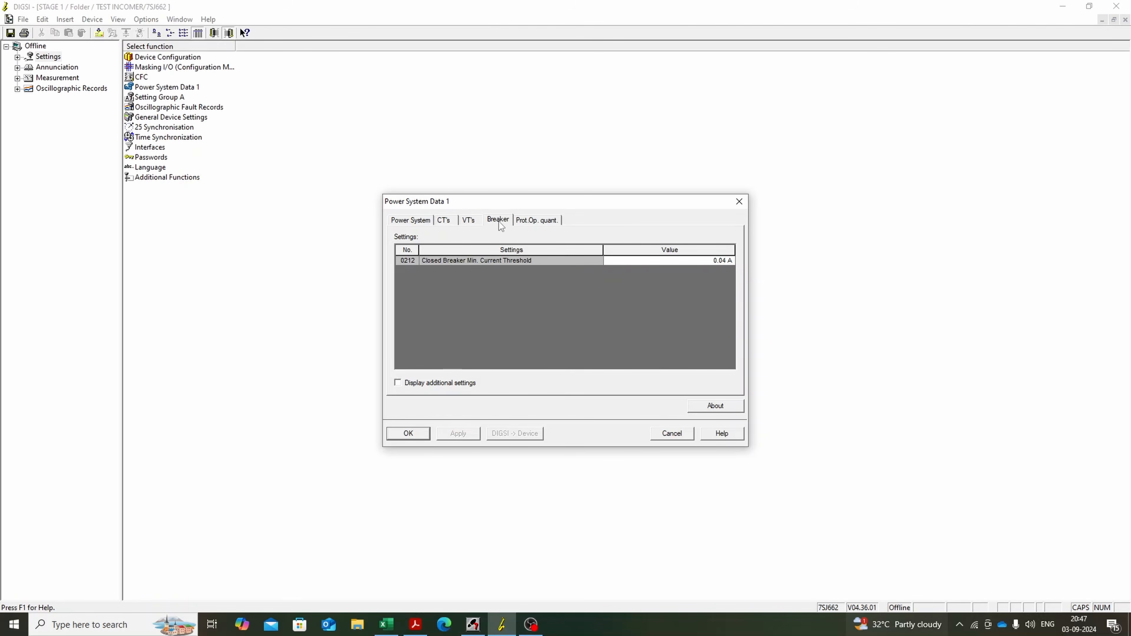
{"action": "left_click", "coordinate": [530, 220]}
{"action": "left_click", "coordinate": [418, 219]}
{"action": "left_click", "coordinate": [408, 433]}
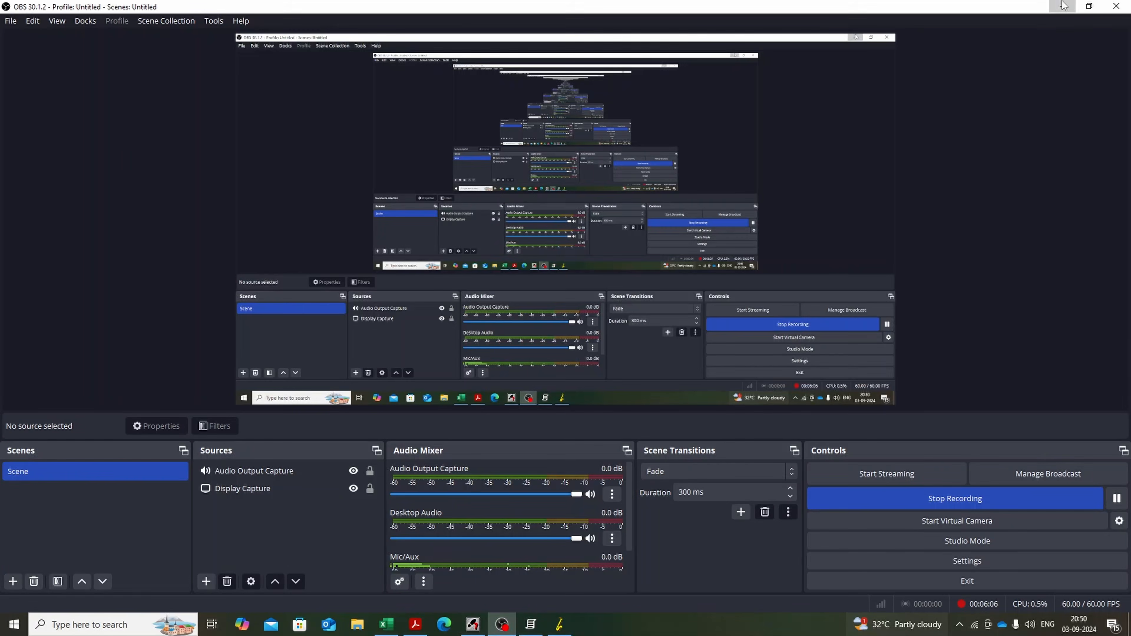
Step: Switch back to the 7SJ662 device in DIGSI and set the three-phase VT connection in Power System Data 1 to Van, Vbn, Vcn, VSyn
{"action": "left_click", "coordinate": [1062, 6]}
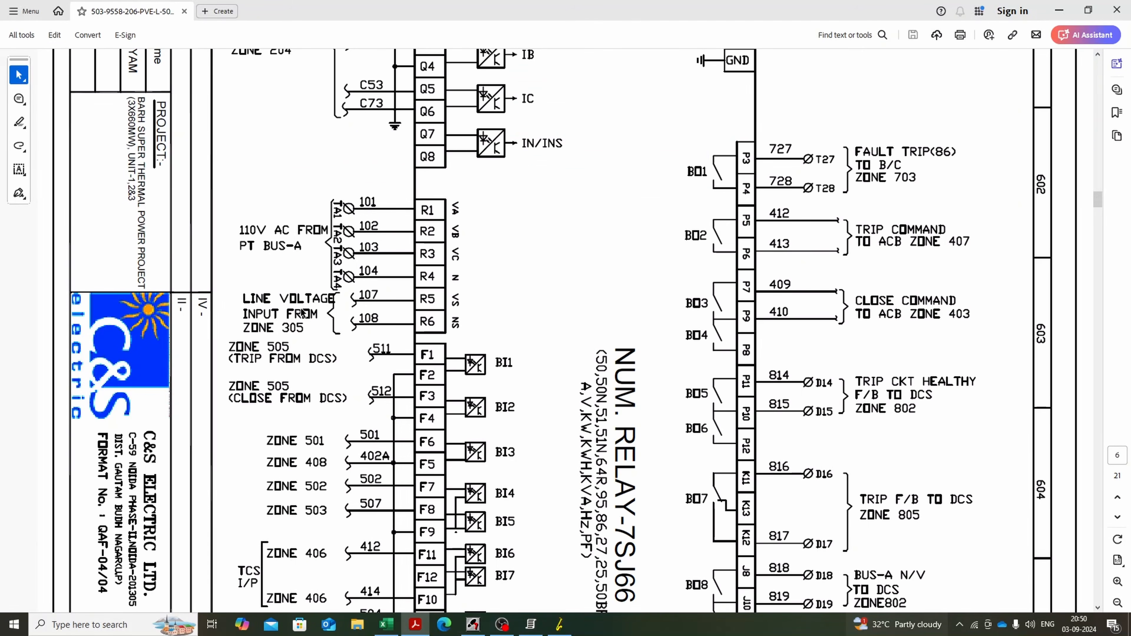
{"action": "left_click", "coordinate": [473, 625]}
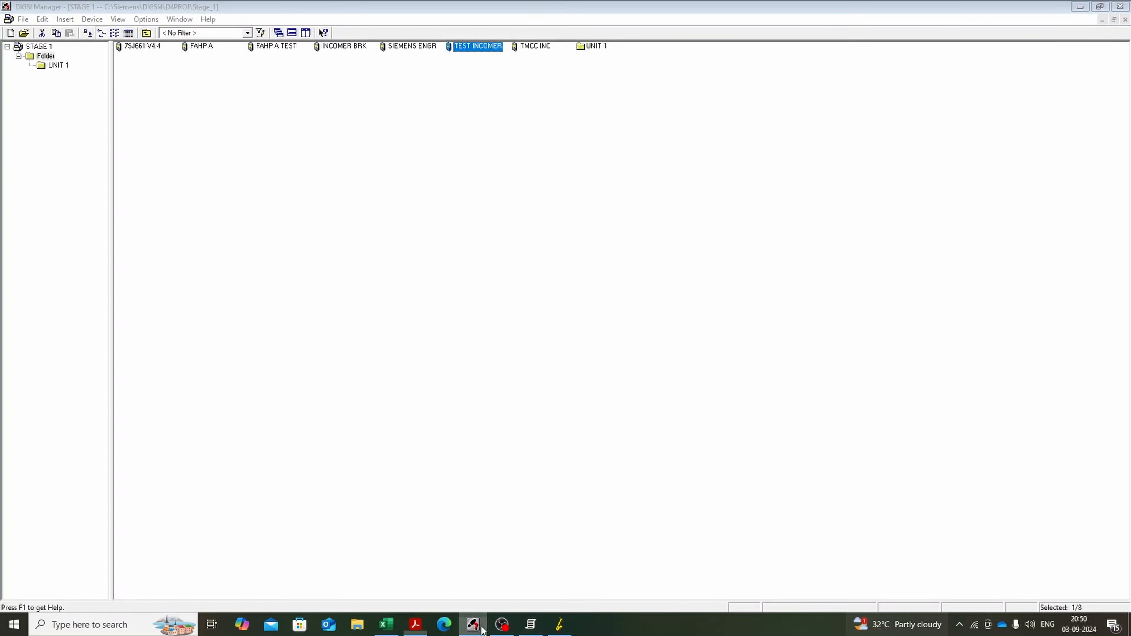
{"action": "left_click", "coordinate": [557, 629]}
{"action": "double_click", "coordinate": [177, 87]}
{"action": "left_click", "coordinate": [728, 309]}
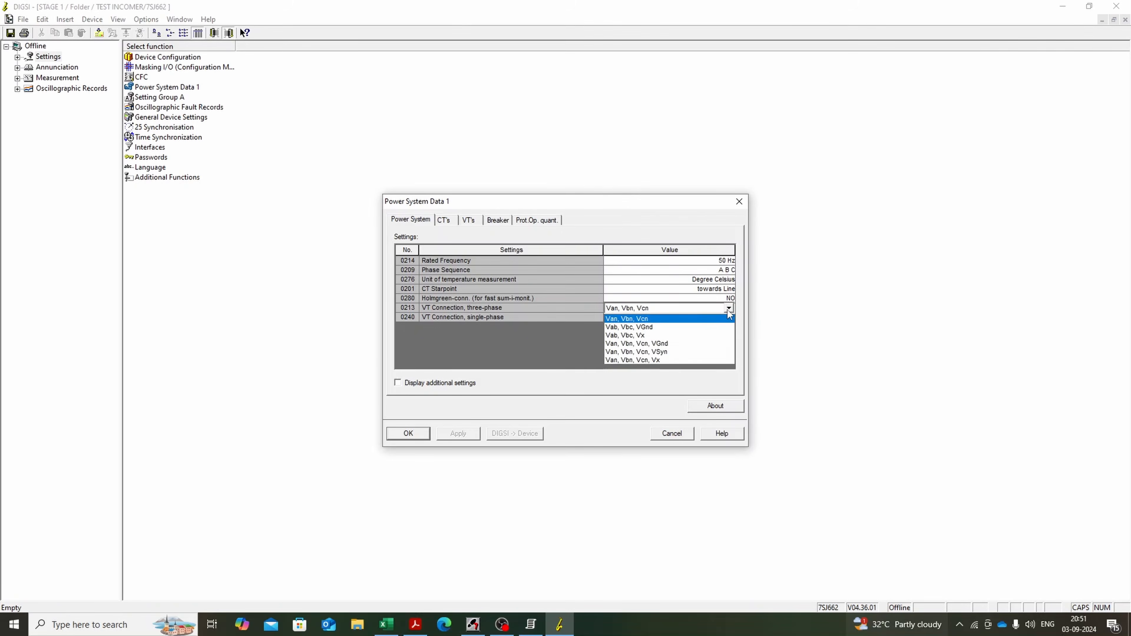
{"action": "left_click", "coordinate": [678, 351]}
Step: Check the additional power system settings, apply and accept the Power System Data 1 changes, and close the report
{"action": "left_click", "coordinate": [453, 383]}
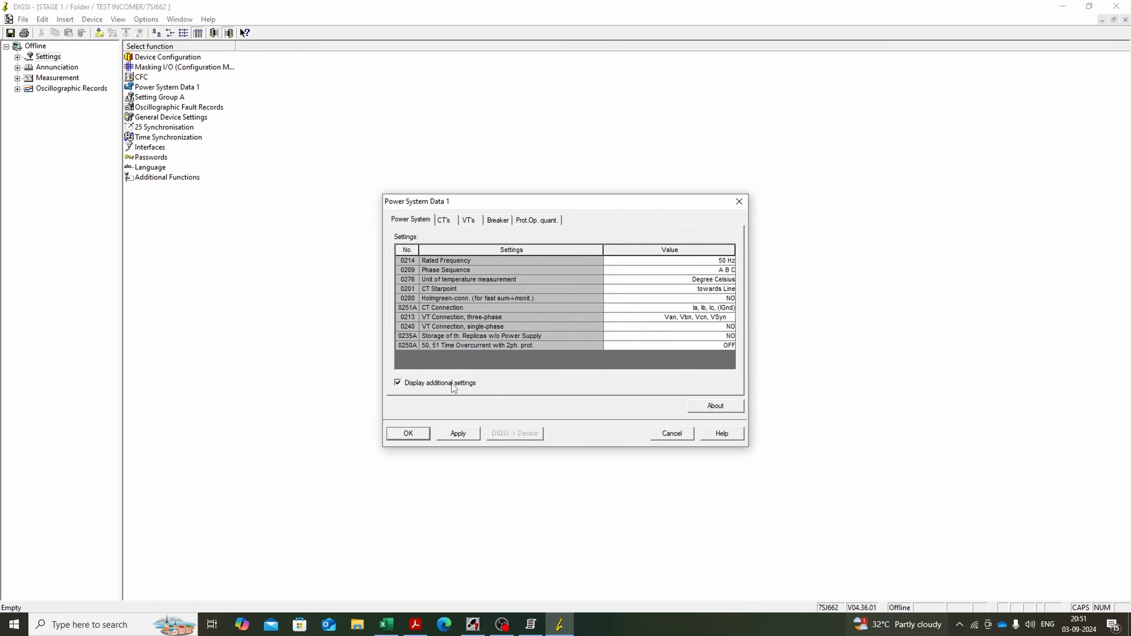
{"action": "left_click", "coordinate": [452, 384]}
{"action": "left_click", "coordinate": [458, 433]}
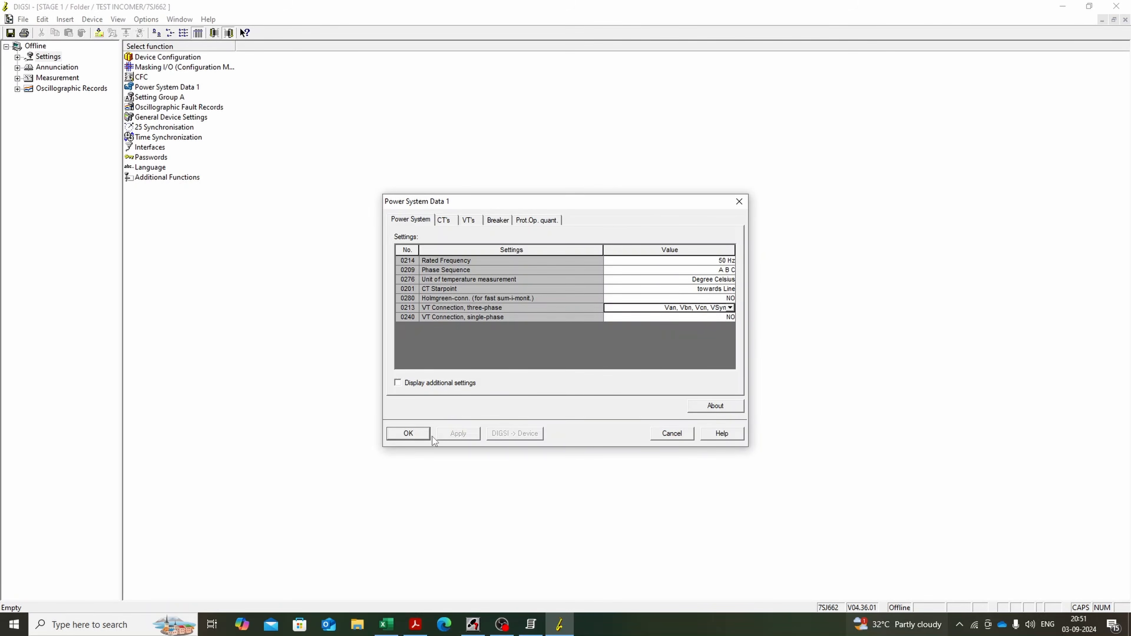
{"action": "left_click", "coordinate": [414, 433]}
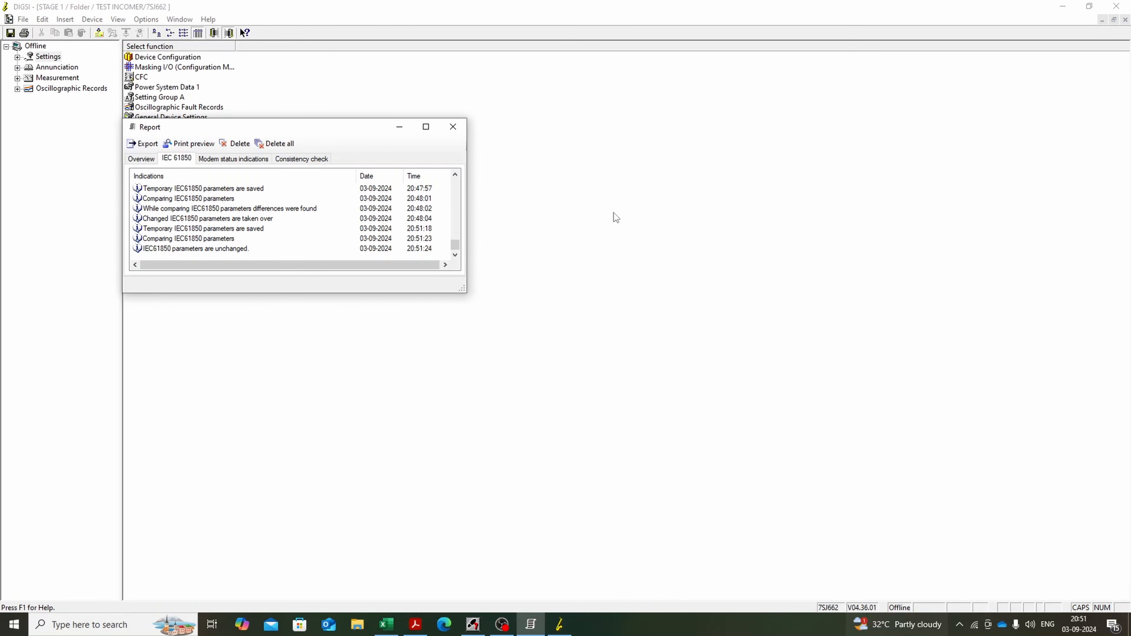
{"action": "left_click", "coordinate": [462, 130]}
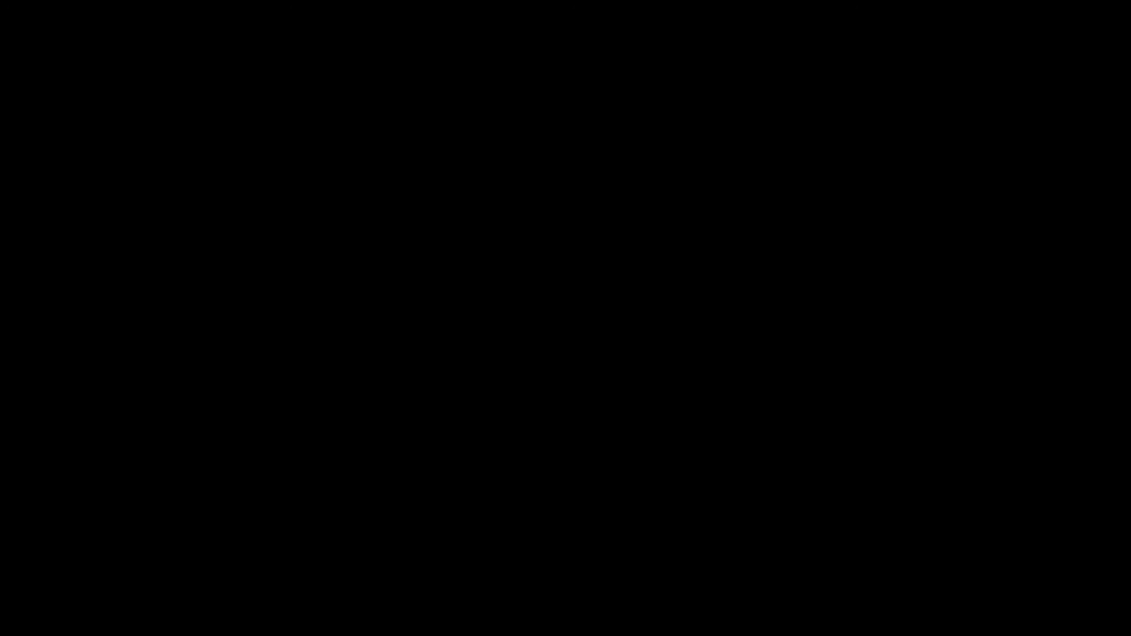